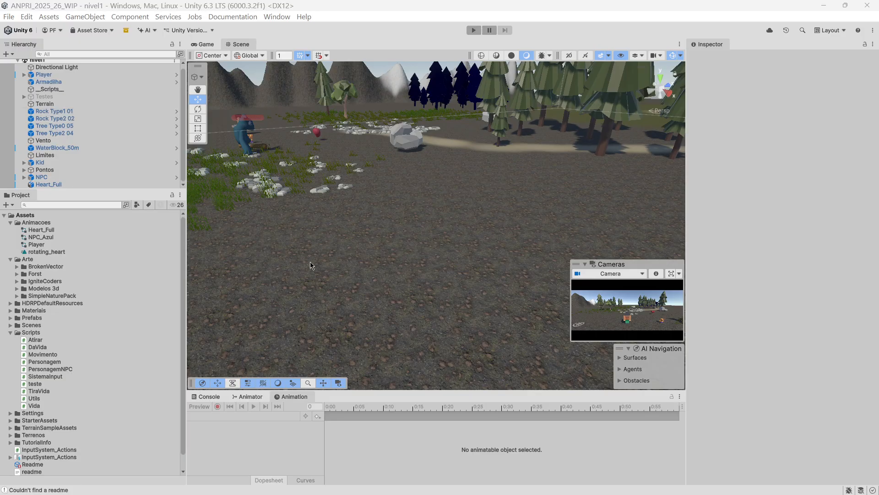
# Collapse the Animacoes, Arte and Scripts folders in the project assets
pyautogui.scroll(1, 119, 142)
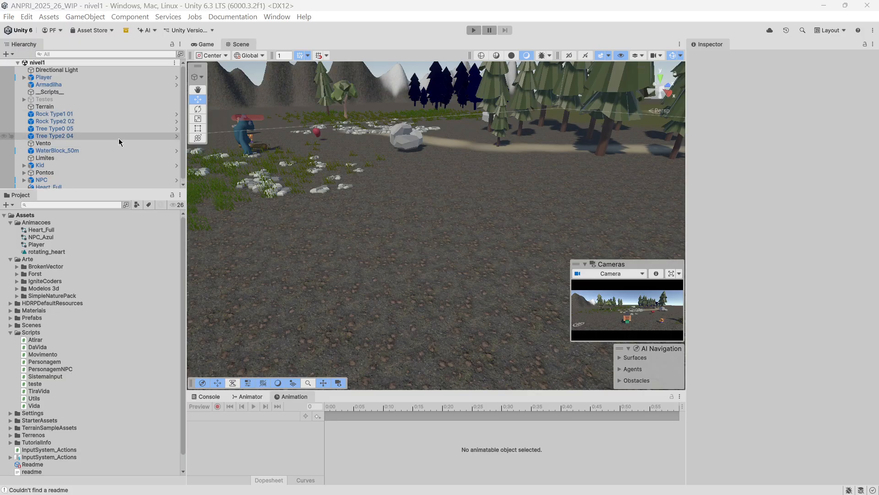
pyautogui.click(10, 223)
pyautogui.click(10, 230)
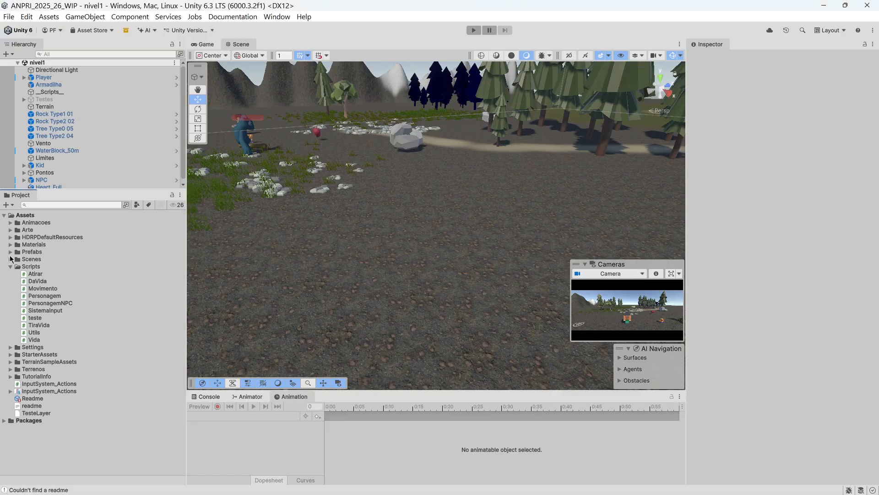
pyautogui.click(10, 267)
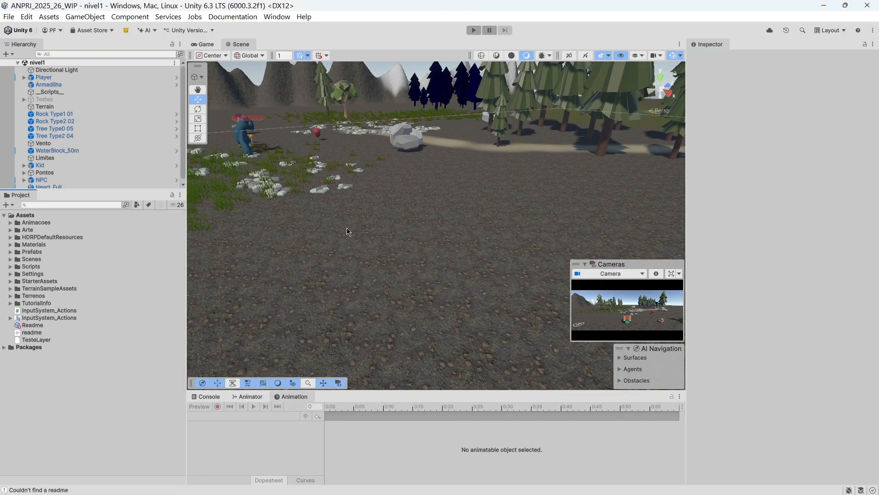
# Examine the nivel1 scene around the blue NPC, the heart and the player character from several angles
pyautogui.moveTo(375, 235); pyautogui.dragTo(418, 199, button='right')
pyautogui.moveTo(369, 200); pyautogui.dragTo(388, 256, button='middle')
pyautogui.moveTo(368, 162); pyautogui.dragTo(449, 196, button='right')
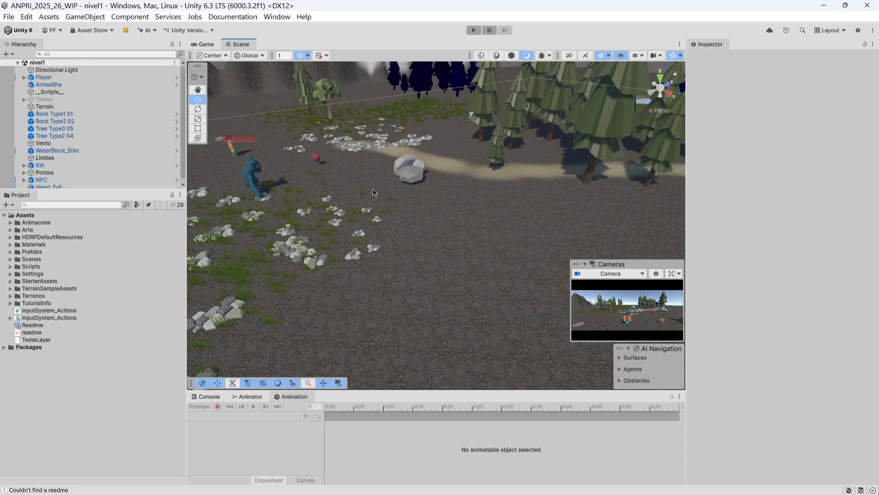
pyautogui.moveTo(373, 188); pyautogui.dragTo(440, 205, button='middle')
pyautogui.scroll(3, 440, 205)
pyautogui.scroll(3, 442, 208)
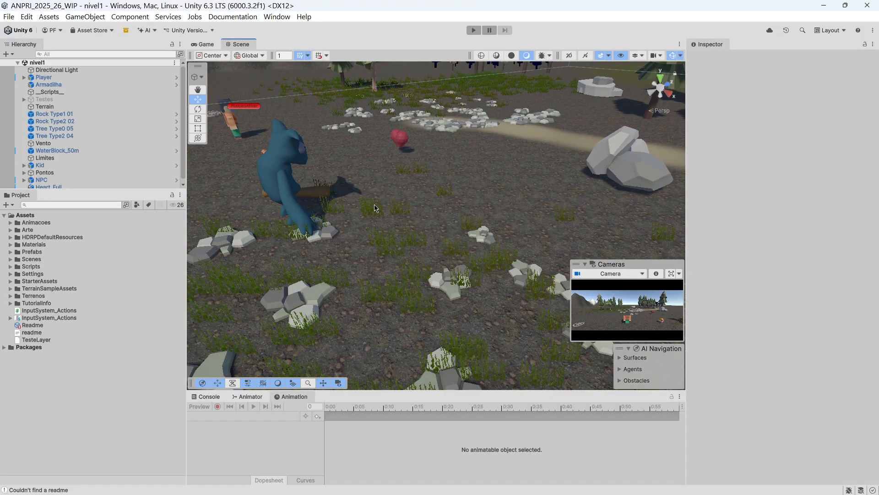
pyautogui.moveTo(374, 208); pyautogui.dragTo(402, 207, button='right')
pyautogui.scroll(-3, 401, 206)
pyautogui.moveTo(395, 204); pyautogui.dragTo(556, 200, button='middle')
pyautogui.moveTo(428, 198); pyautogui.dragTo(508, 204, button='right')
pyautogui.moveTo(431, 199); pyautogui.dragTo(514, 177, button='middle')
pyautogui.scroll(5, 548, 175)
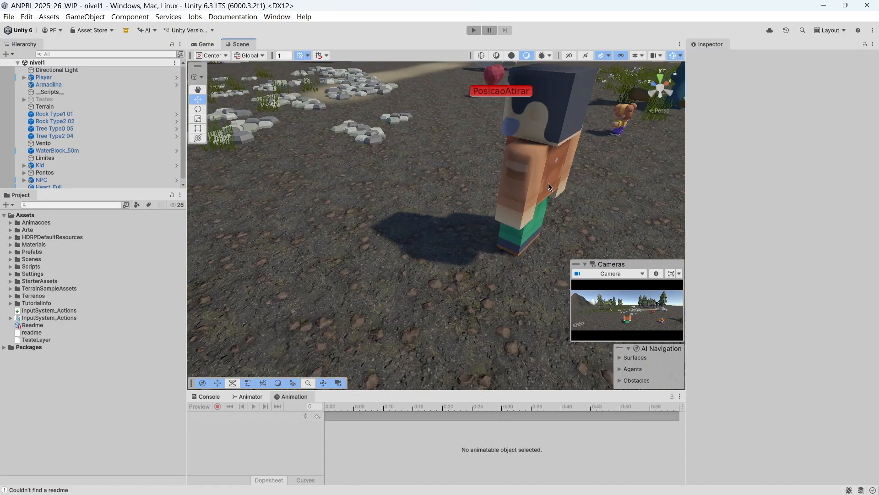
pyautogui.scroll(-3, 549, 184)
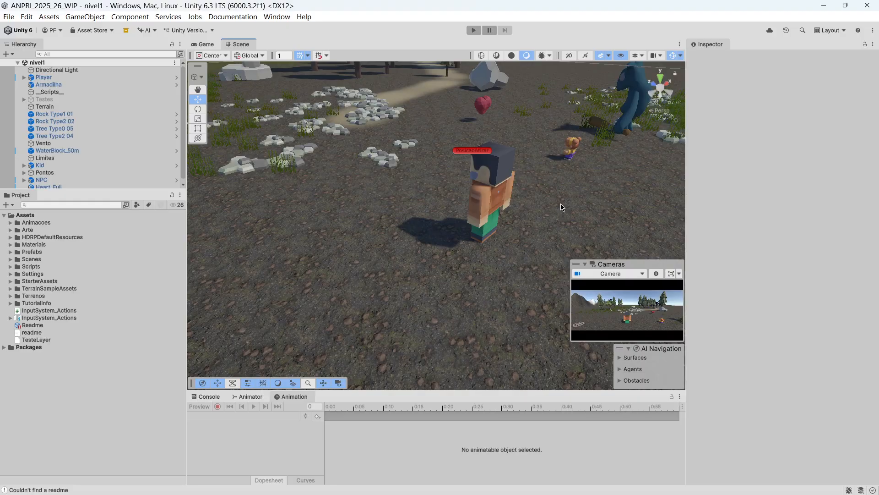
# Clear the console messages and narrow the Hierarchy and Project area
pyautogui.click(209, 397)
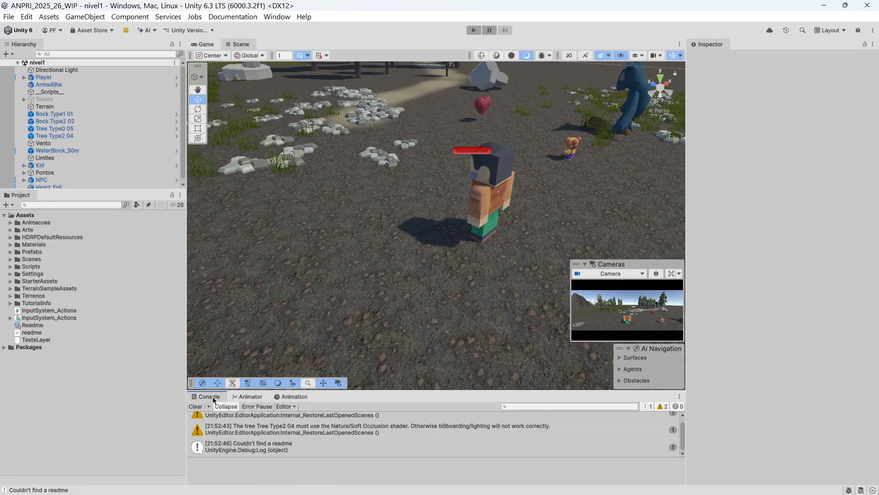
pyautogui.click(199, 406)
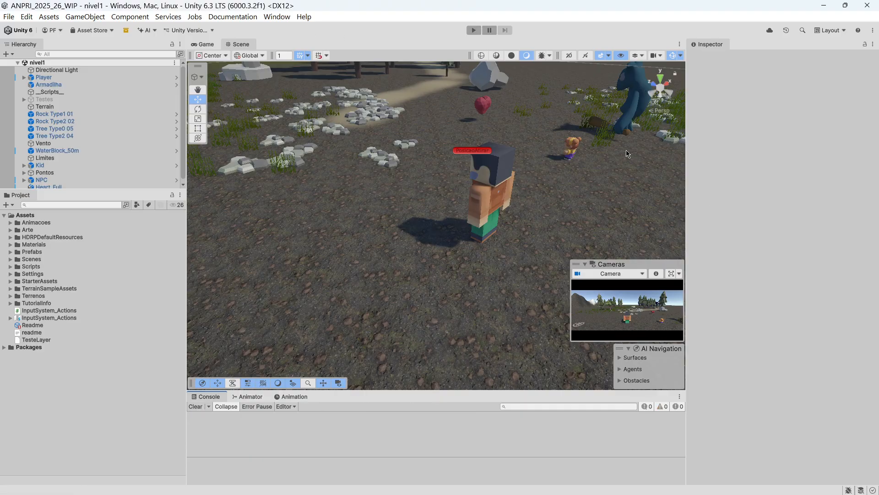
pyautogui.moveTo(186, 183); pyautogui.dragTo(156, 183)
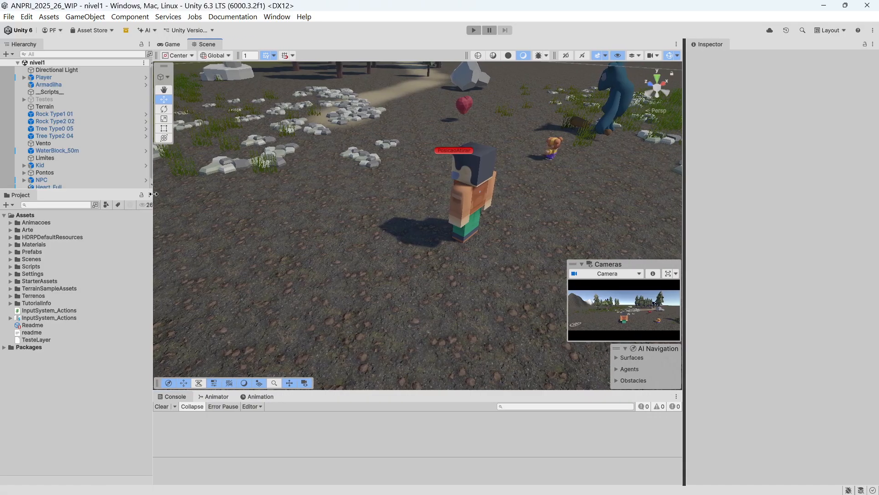
# Open the Lighting window, dock it beside the Inspector and widen that area
pyautogui.click(282, 17)
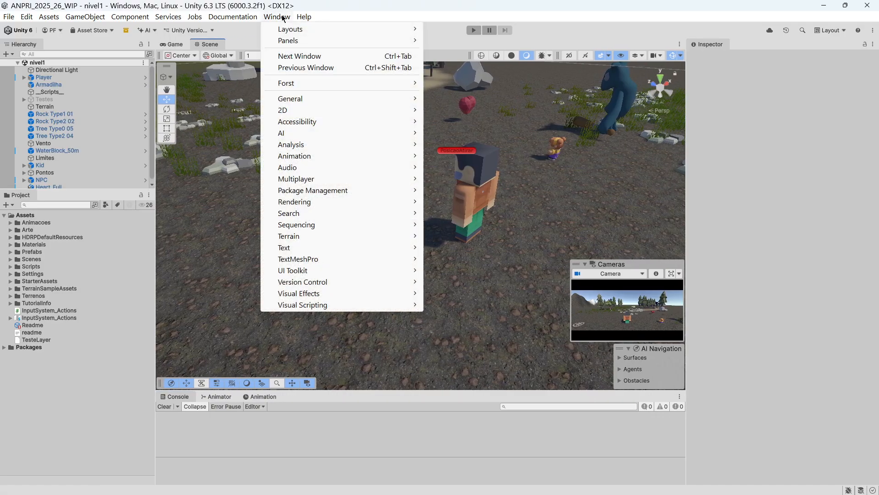
pyautogui.moveTo(348, 201)
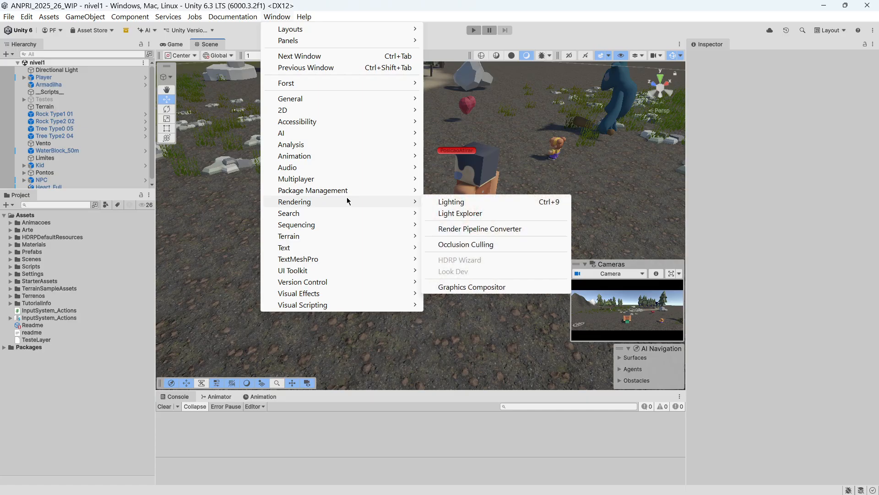
pyautogui.click(458, 202)
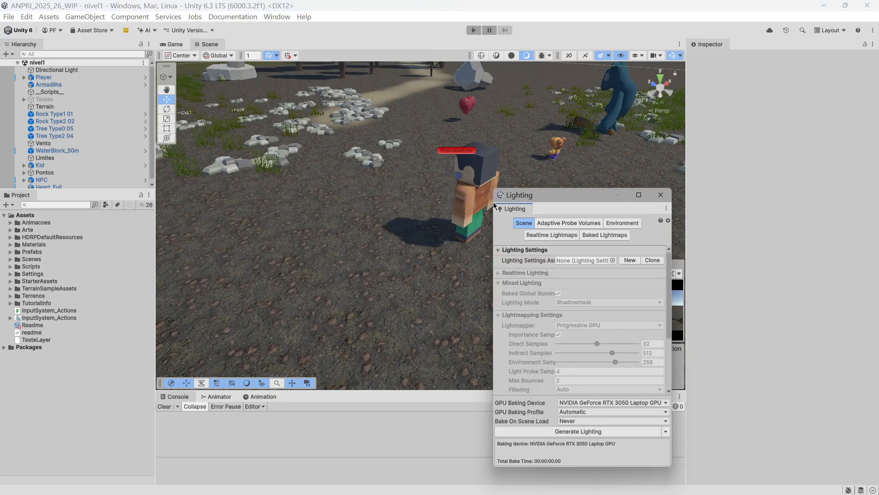
pyautogui.moveTo(504, 207); pyautogui.dragTo(745, 44)
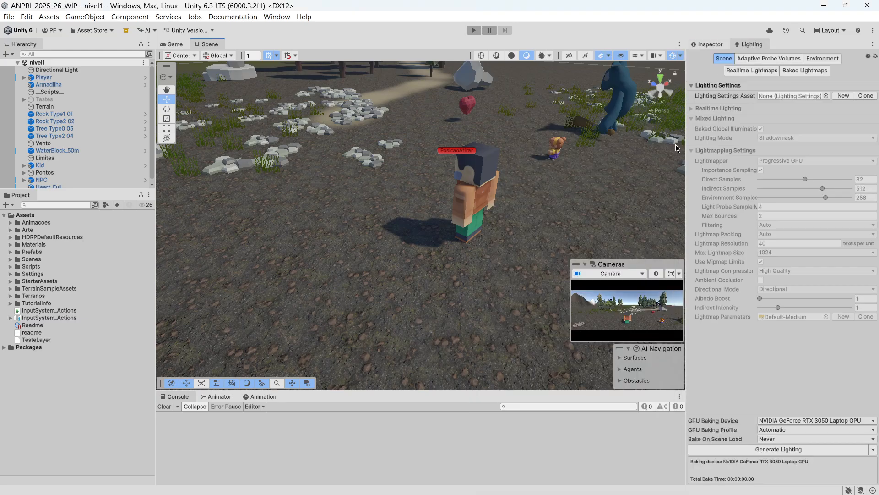
pyautogui.moveTo(684, 144); pyautogui.dragTo(647, 147)
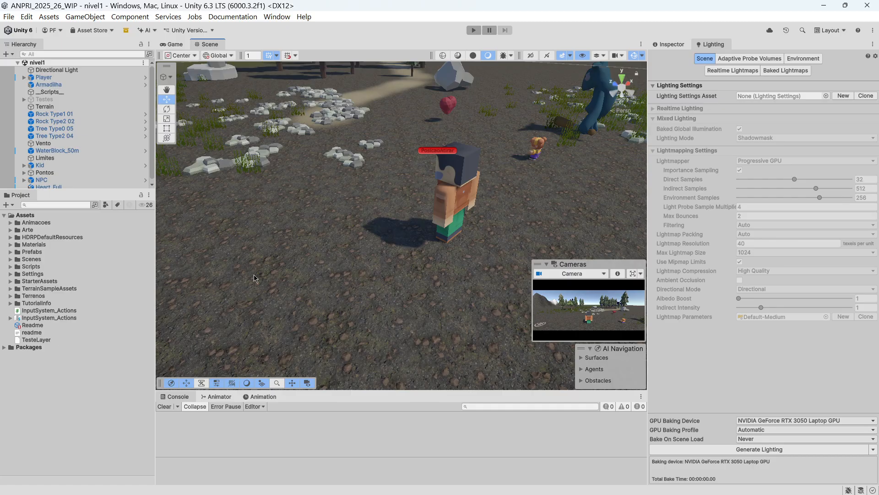
pyautogui.click(826, 96)
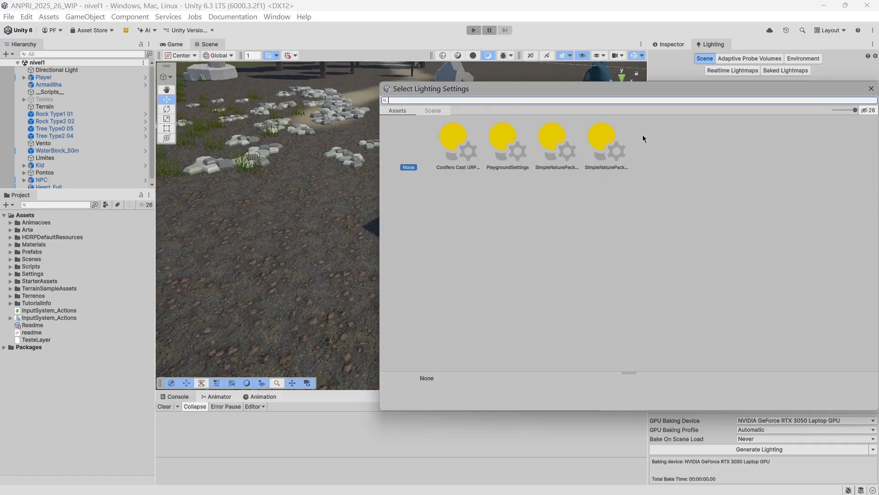
pyautogui.click(580, 204)
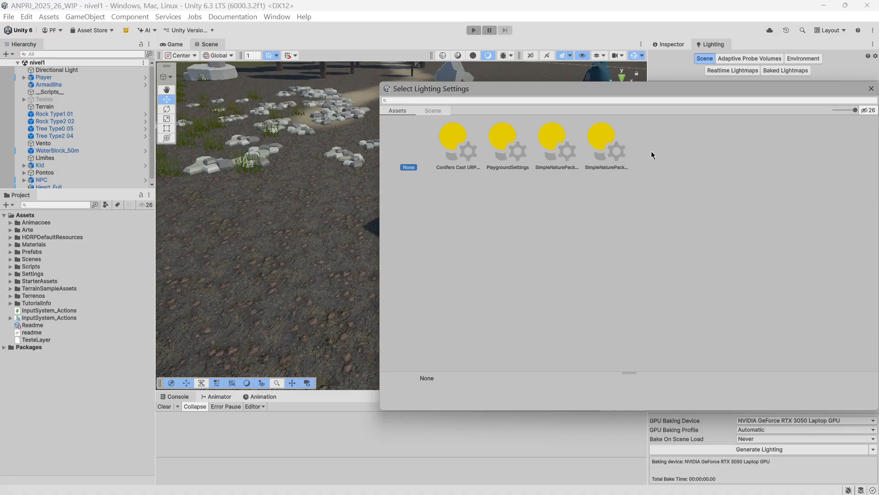
pyautogui.click(870, 89)
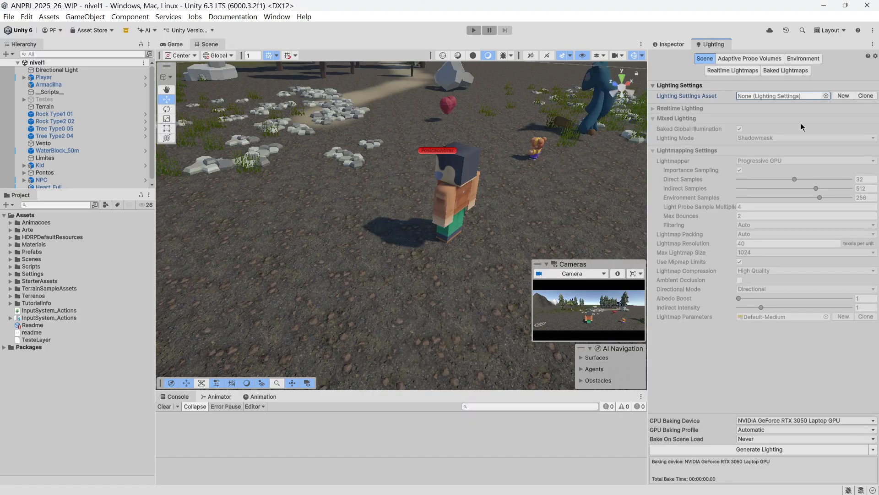
# Create a new lighting settings asset for the scene and enable Realtime Global Illumination in it
pyautogui.click(843, 96)
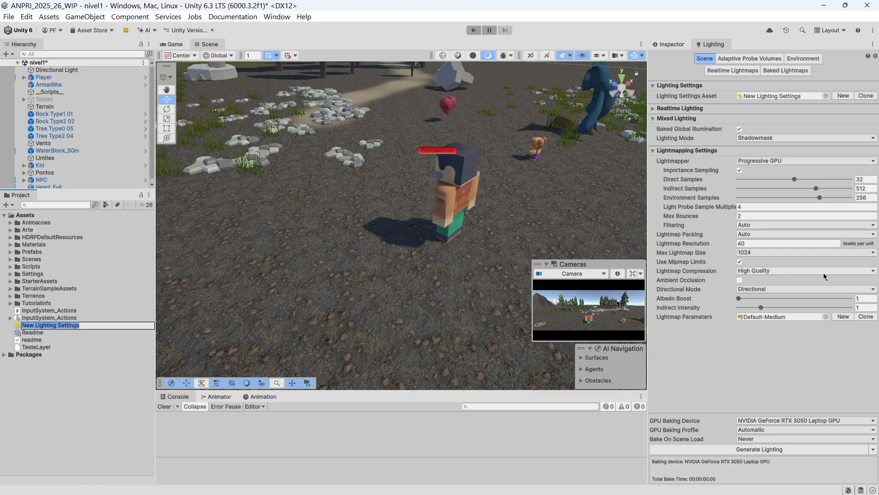
pyautogui.click(651, 109)
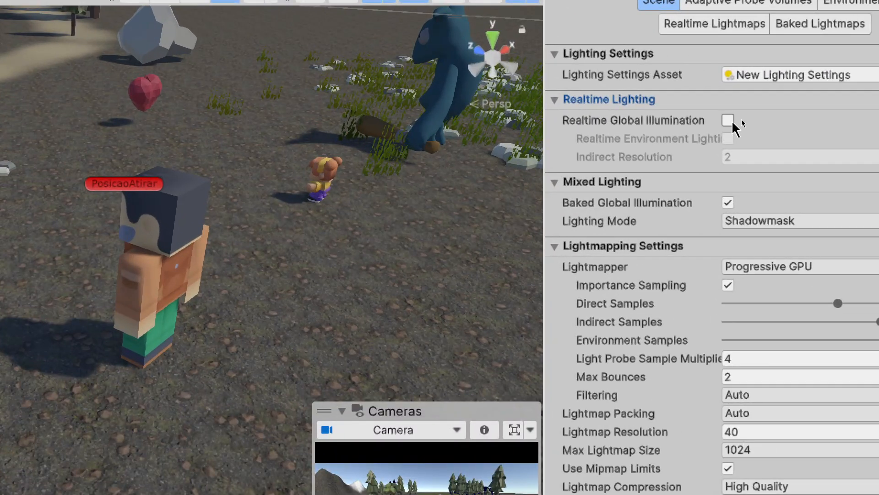
pyautogui.click(739, 118)
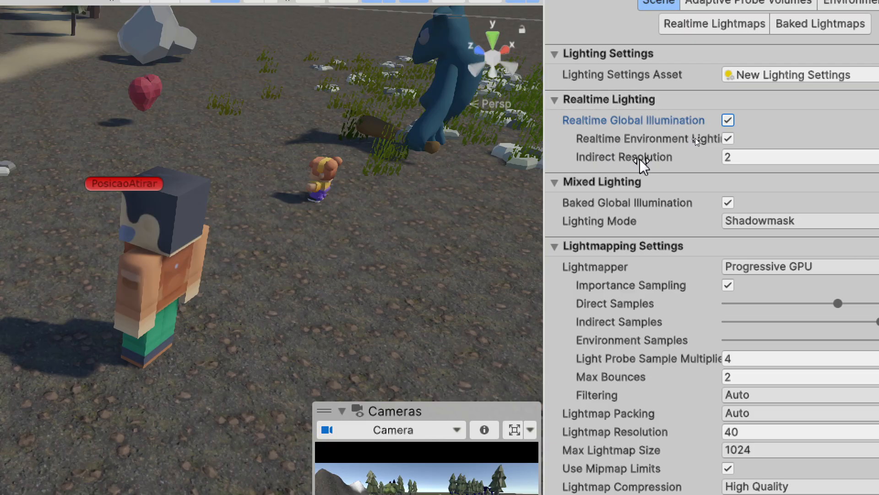
pyautogui.moveTo(641, 161)
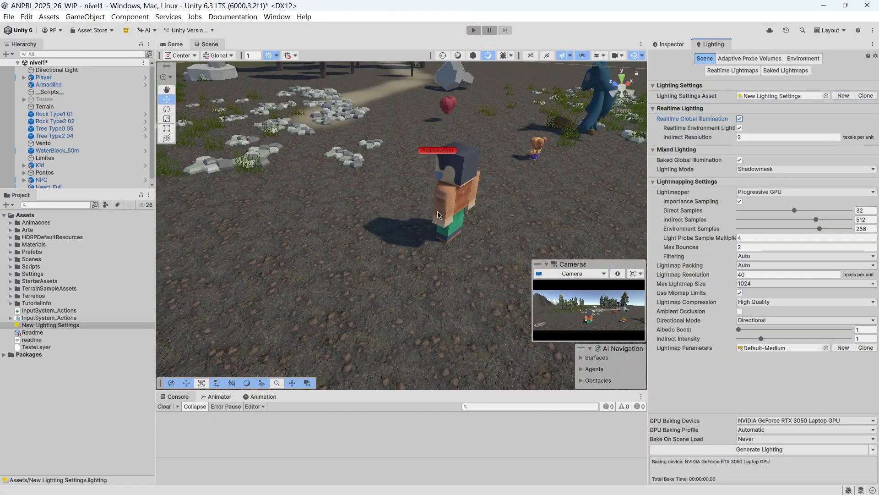
# Adjust the height of the Rock Type2 02 rock slightly so that its base meets the ground
pyautogui.moveTo(15, 325); pyautogui.dragTo(249, 301, button='right')
pyautogui.moveTo(500, 209); pyautogui.dragTo(382, 206, button='right')
pyautogui.press('w')
pyautogui.moveTo(380, 202); pyautogui.dragTo(482, 198, button='middle')
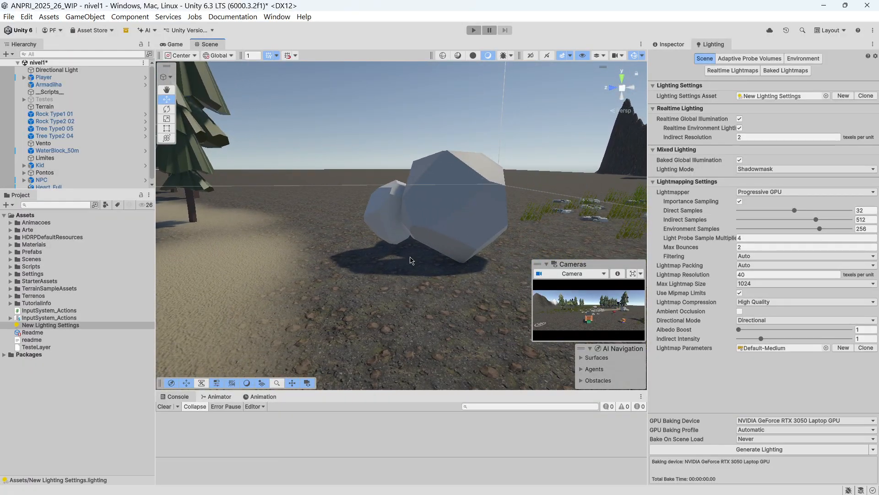
pyautogui.scroll(5, 426, 288)
pyautogui.scroll(-3, 423, 292)
pyautogui.moveTo(407, 290); pyautogui.dragTo(393, 279, button='middle')
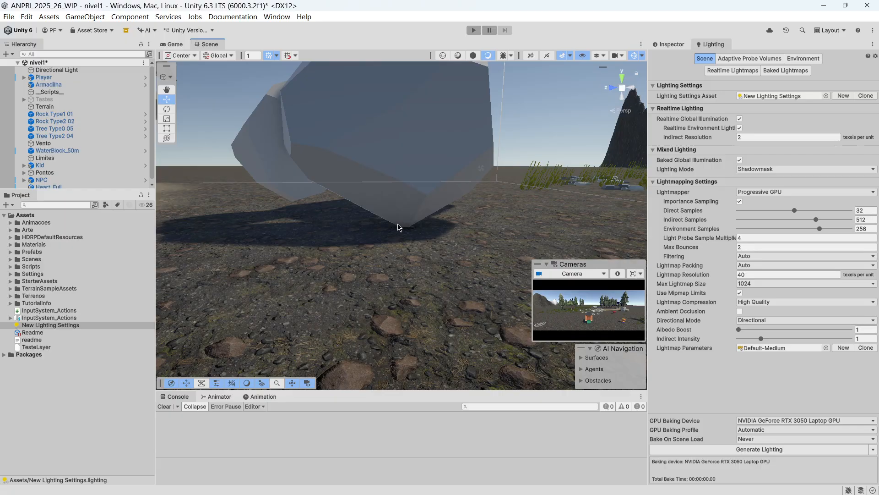
pyautogui.click(430, 156)
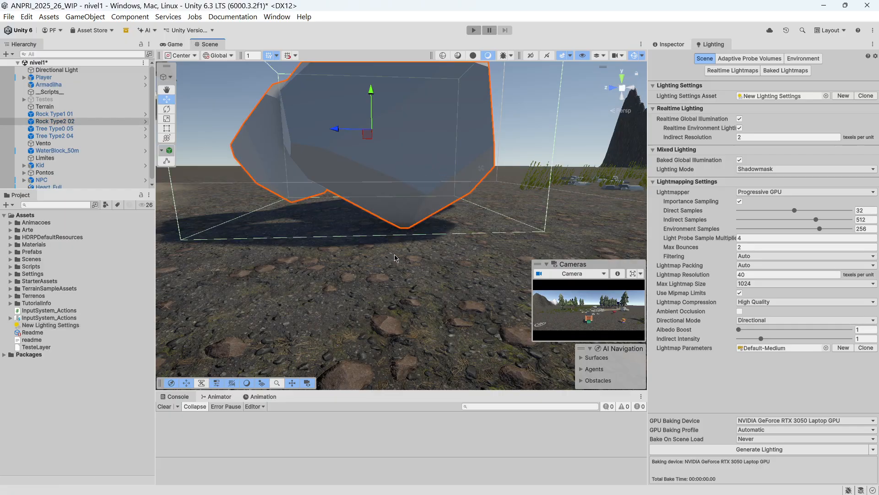
pyautogui.moveTo(373, 108)
pyautogui.mouseDown()
pyautogui.moveTo(381, 49)
pyautogui.moveTo(380, 96)
pyautogui.mouseUp()
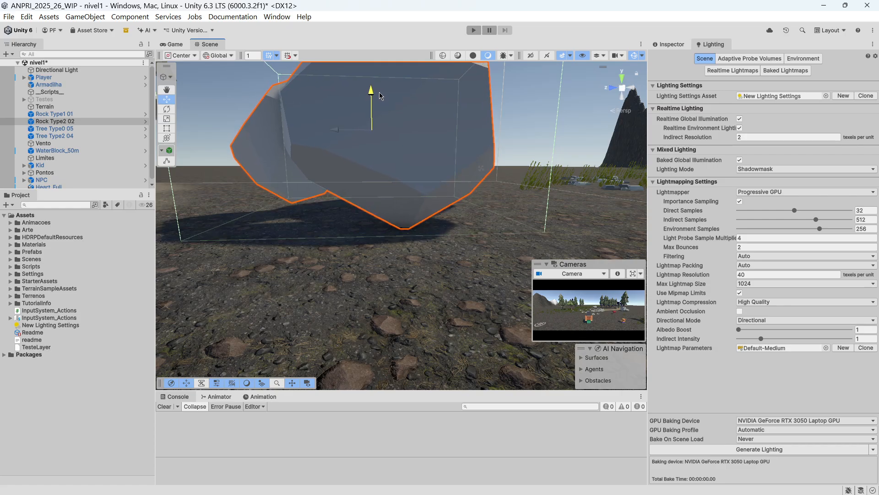
pyautogui.scroll(3, 401, 230)
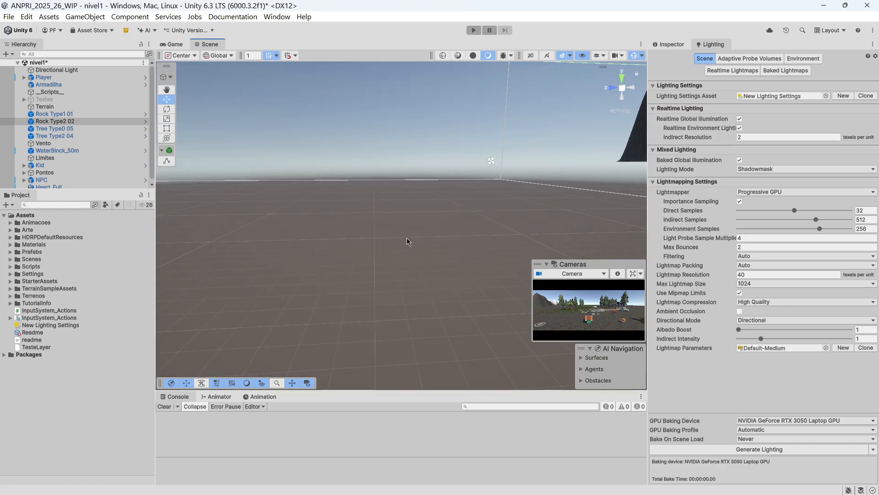
pyautogui.scroll(-1, 407, 239)
pyautogui.scroll(-1, 426, 231)
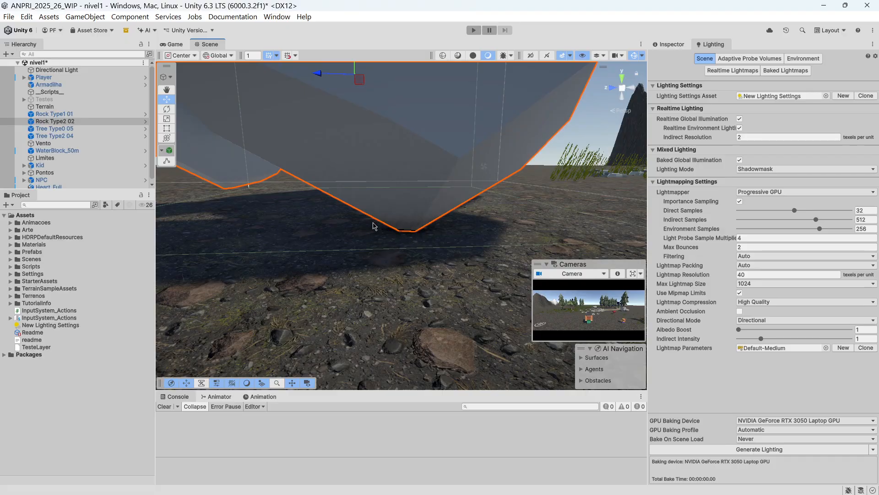
pyautogui.scroll(-1, 394, 229)
pyautogui.moveTo(373, 92)
pyautogui.mouseDown()
pyautogui.moveTo(368, 50)
pyautogui.moveTo(368, 89)
pyautogui.mouseUp()
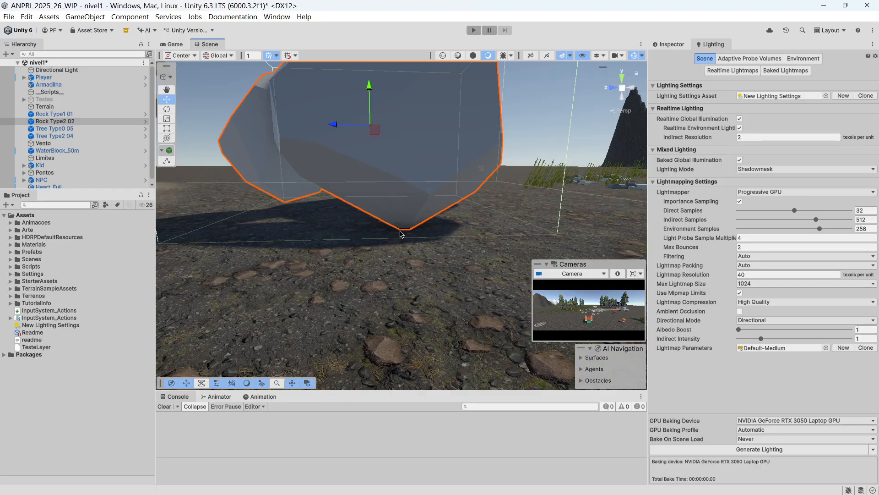
# Examine the lighting and shadows on the scattered stones, the heart and the selected rock from several angles
pyautogui.moveTo(577, 197); pyautogui.dragTo(453, 204, button='right')
pyautogui.scroll(-3, 454, 204)
pyautogui.scroll(-6, 476, 204)
pyautogui.scroll(4, 476, 203)
pyautogui.moveTo(284, 213); pyautogui.dragTo(413, 202, button='middle')
pyautogui.moveTo(394, 212); pyautogui.dragTo(448, 220, button='right')
pyautogui.scroll(3, 426, 222)
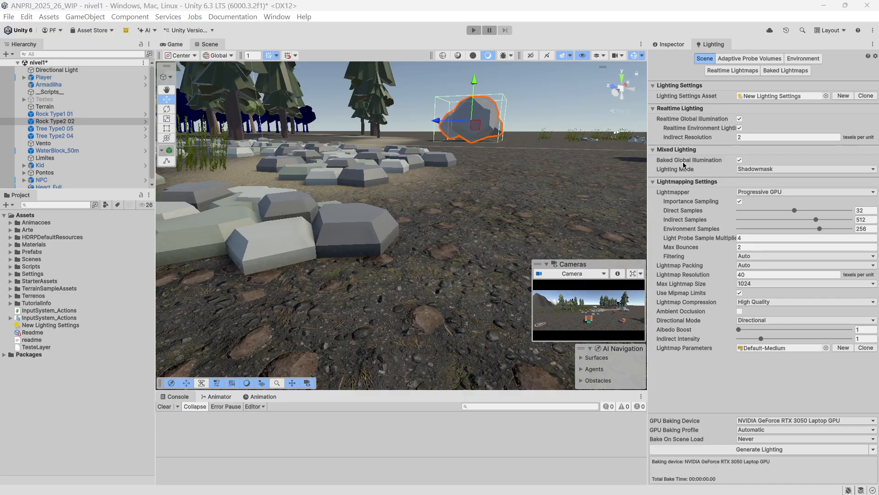
pyautogui.moveTo(684, 166)
pyautogui.moveTo(401, 145); pyautogui.dragTo(388, 211, button='right')
pyautogui.scroll(-5, 388, 211)
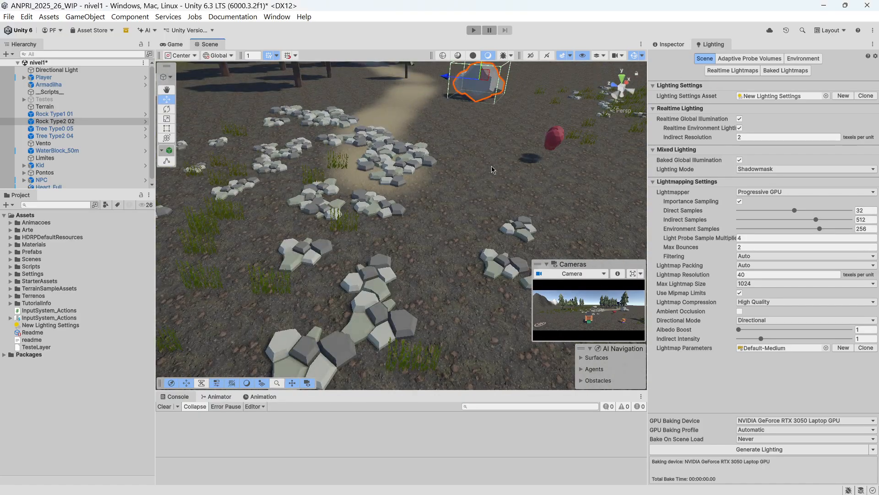
pyautogui.moveTo(493, 170); pyautogui.dragTo(460, 183, button='middle')
pyautogui.scroll(4, 428, 146)
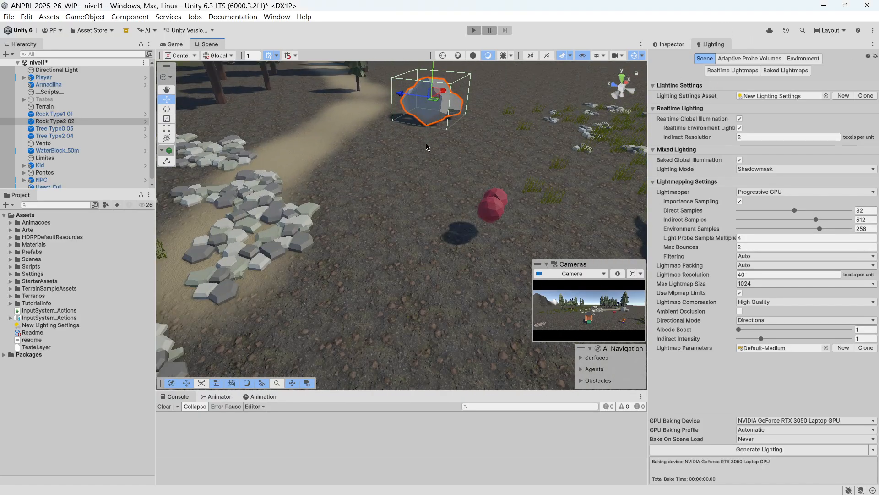
# Mark the Rock Type2 02 rock as static
pyautogui.press('f')
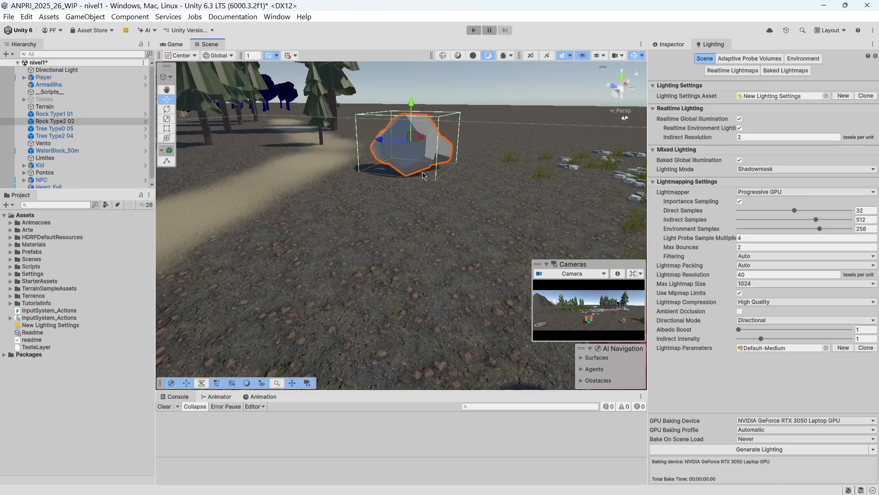
pyautogui.moveTo(422, 173); pyautogui.dragTo(393, 199, button='middle')
pyautogui.scroll(3, 396, 203)
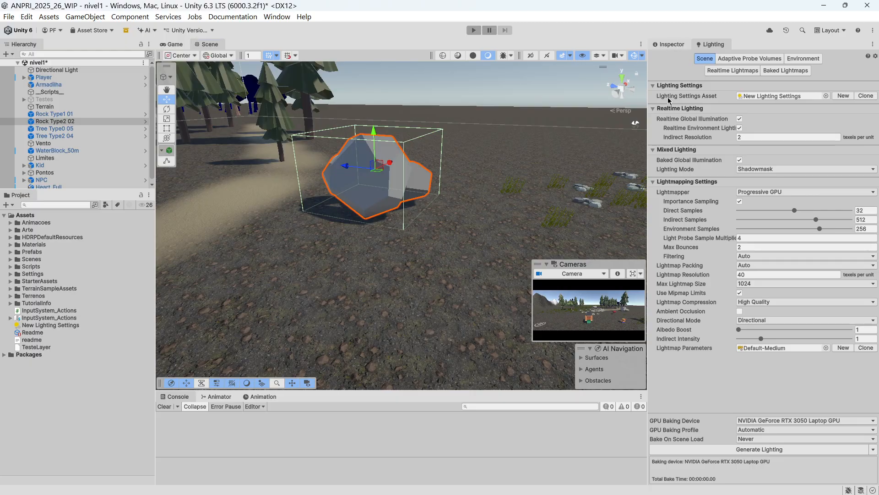
pyautogui.click(672, 45)
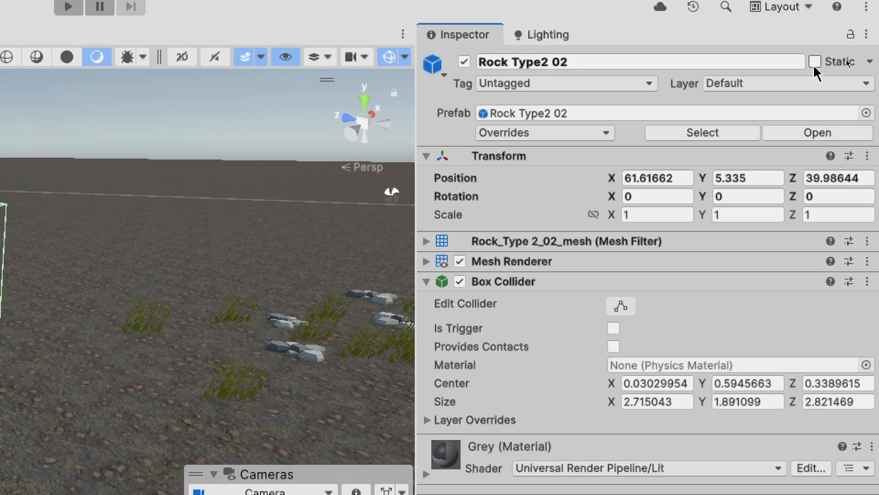
pyautogui.click(847, 58)
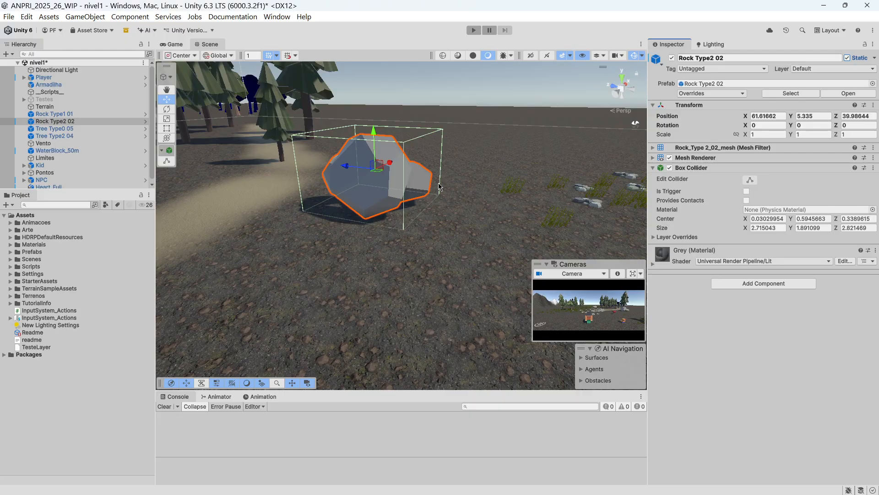
# Check the Terrain's static setting and mark the trees Tree Type2 04 and Tree Type0 05 as static
pyautogui.click(64, 106)
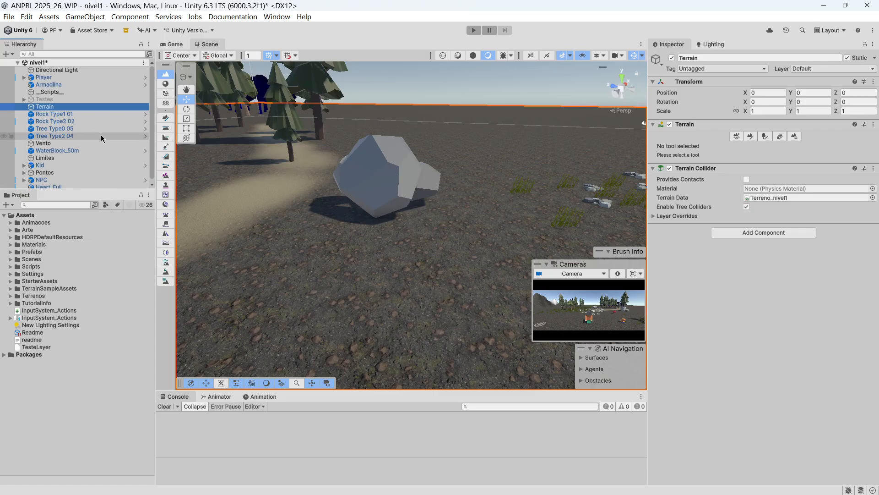
pyautogui.scroll(-1, 102, 138)
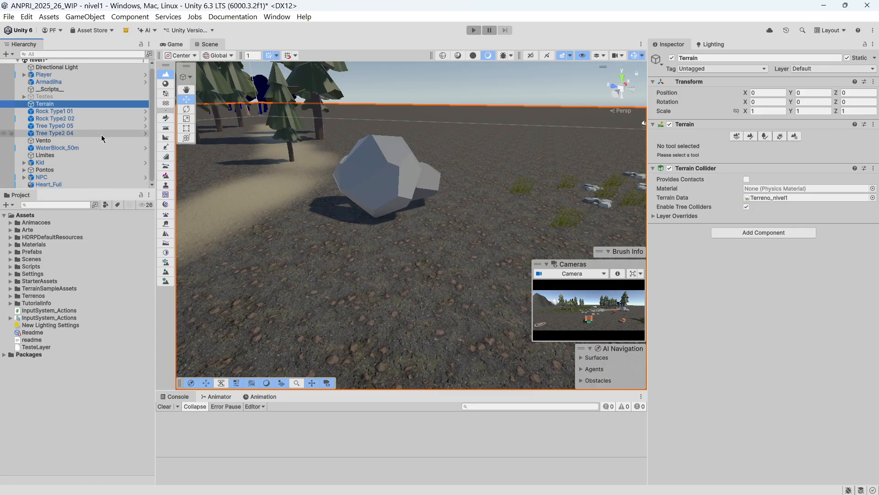
pyautogui.click(72, 133)
pyautogui.moveTo(419, 171); pyautogui.dragTo(209, 188, button='right')
pyautogui.scroll(-3, 216, 185)
pyautogui.scroll(-3, 290, 191)
pyautogui.moveTo(290, 191); pyautogui.dragTo(392, 197, button='middle')
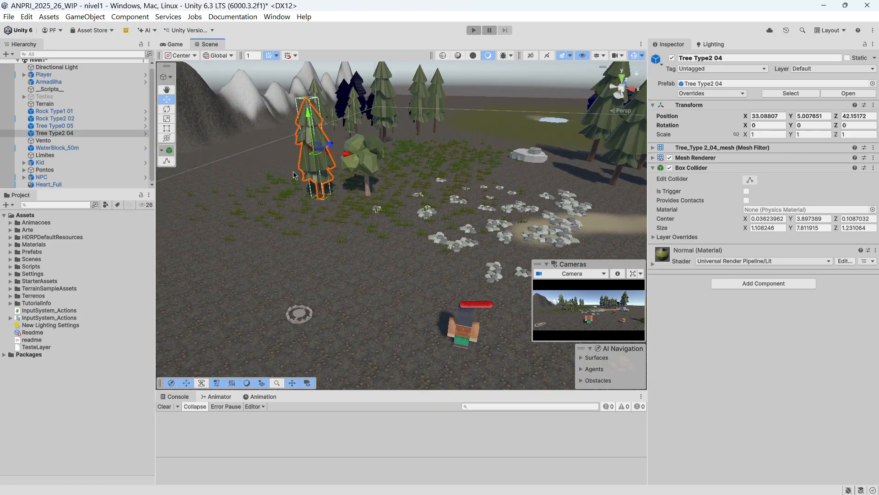
pyautogui.scroll(3, 331, 190)
pyautogui.moveTo(268, 197); pyautogui.dragTo(317, 190, button='right')
pyautogui.moveTo(249, 192); pyautogui.dragTo(363, 192, button='middle')
pyautogui.moveTo(281, 217); pyautogui.dragTo(369, 206, button='right')
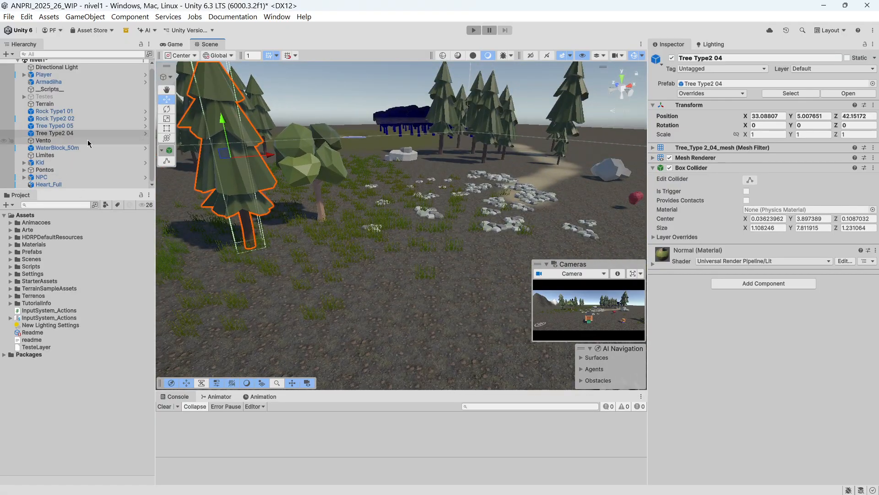
pyautogui.scroll(1, 310, 238)
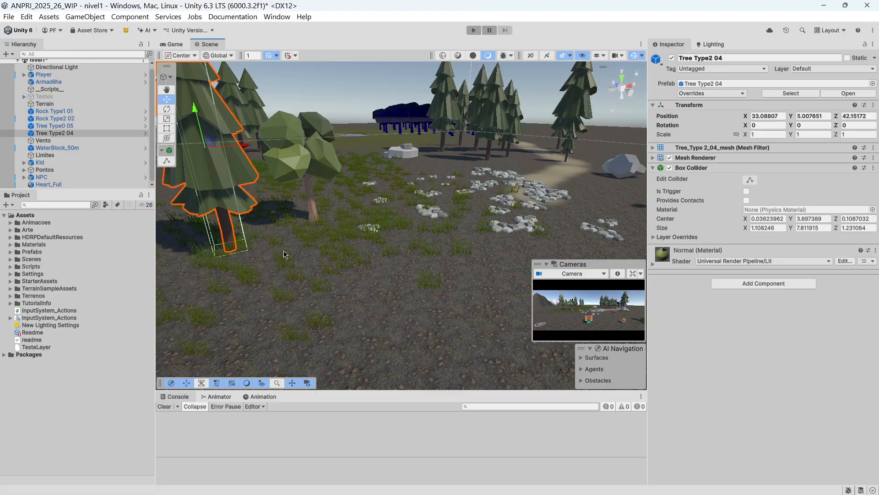
pyautogui.moveTo(480, 280); pyautogui.dragTo(383, 251, button='right')
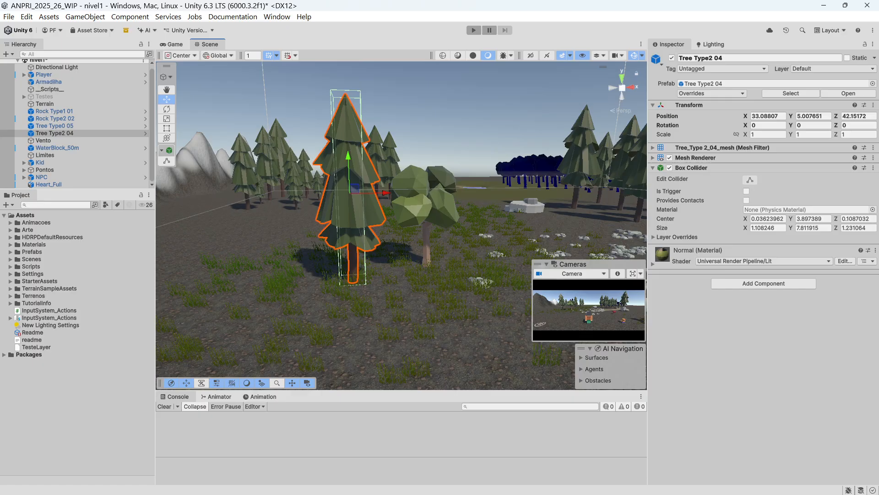
pyautogui.click(847, 58)
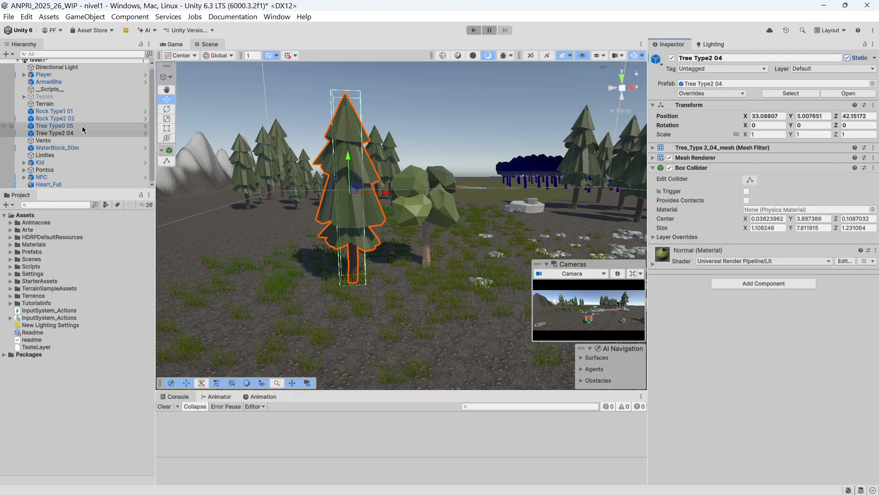
pyautogui.click(82, 126)
pyautogui.click(857, 58)
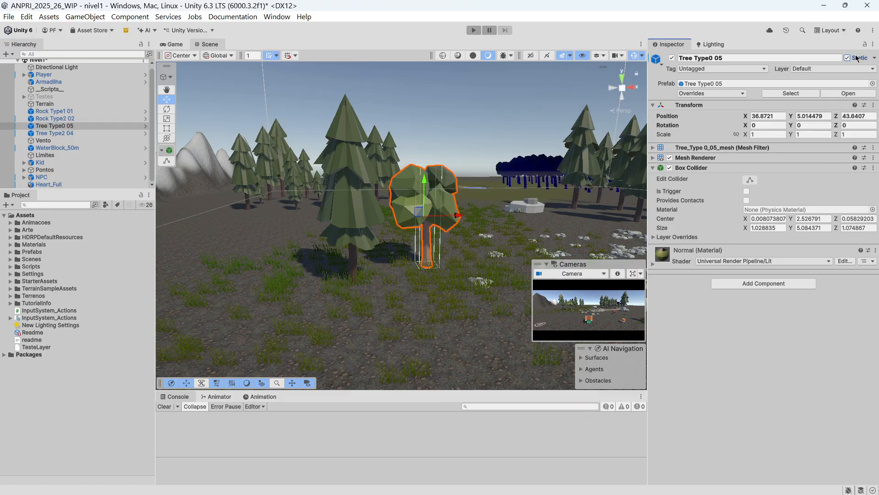
# Check the Player's static setting and mark the Rock Type1 01 rock as static
pyautogui.moveTo(330, 178); pyautogui.dragTo(401, 198, button='right')
pyautogui.moveTo(400, 197); pyautogui.dragTo(292, 207, button='middle')
pyautogui.moveTo(376, 202); pyautogui.dragTo(401, 191, button='middle')
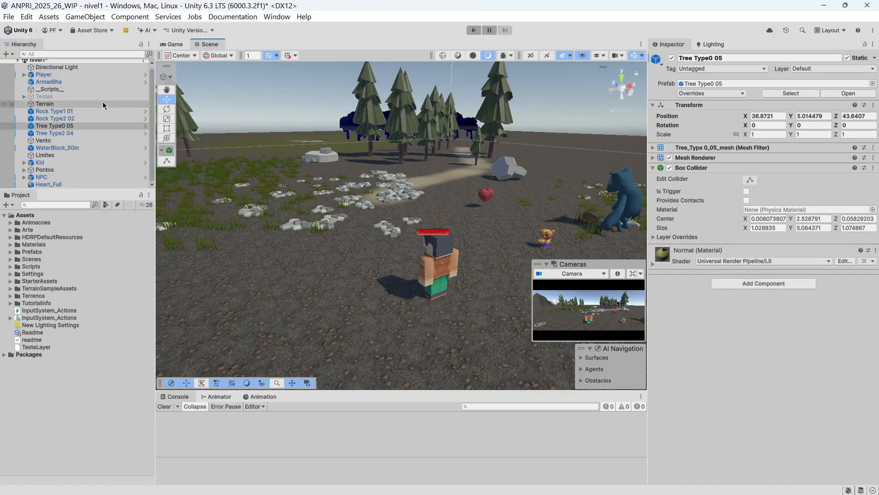
pyautogui.click(424, 254)
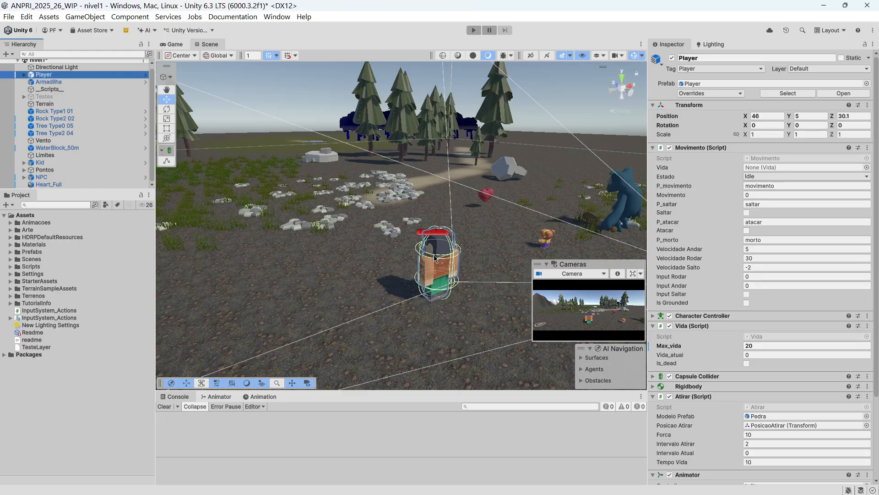
pyautogui.moveTo(350, 228); pyautogui.dragTo(387, 235, button='right')
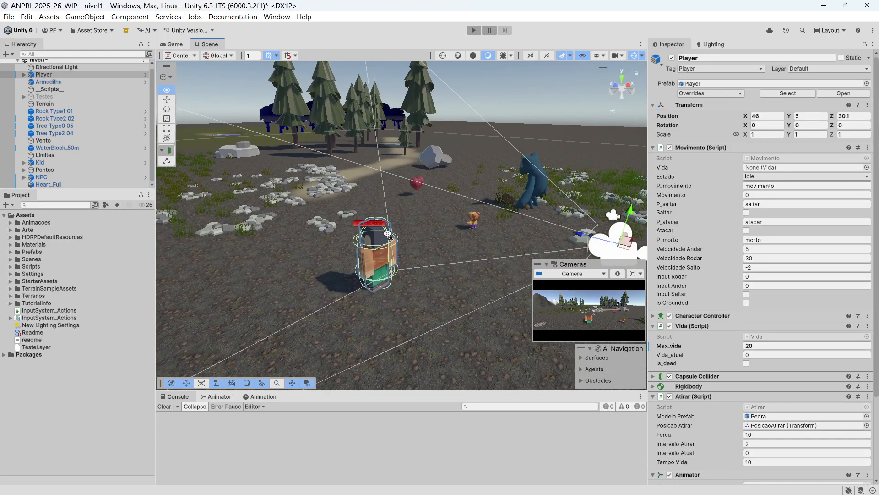
pyautogui.moveTo(328, 208); pyautogui.dragTo(381, 233, button='right')
pyautogui.click(280, 178)
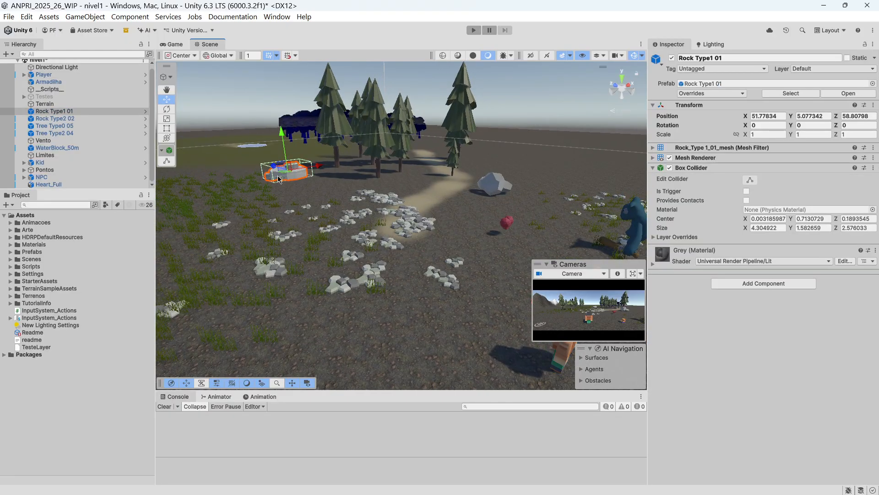
pyautogui.click(847, 58)
# Generate the lighting for the nivel1 scene and check the bake's progress in the background tasks
pyautogui.moveTo(349, 186); pyautogui.dragTo(285, 210, button='right')
pyautogui.moveTo(342, 177)
pyautogui.mouseDown(button='middle')
pyautogui.moveTo(348, 204)
pyautogui.moveTo(348, 188)
pyautogui.mouseUp(button='middle')
pyautogui.scroll(-5, 348, 188)
pyautogui.scroll(2, 432, 206)
pyautogui.scroll(-2, 431, 206)
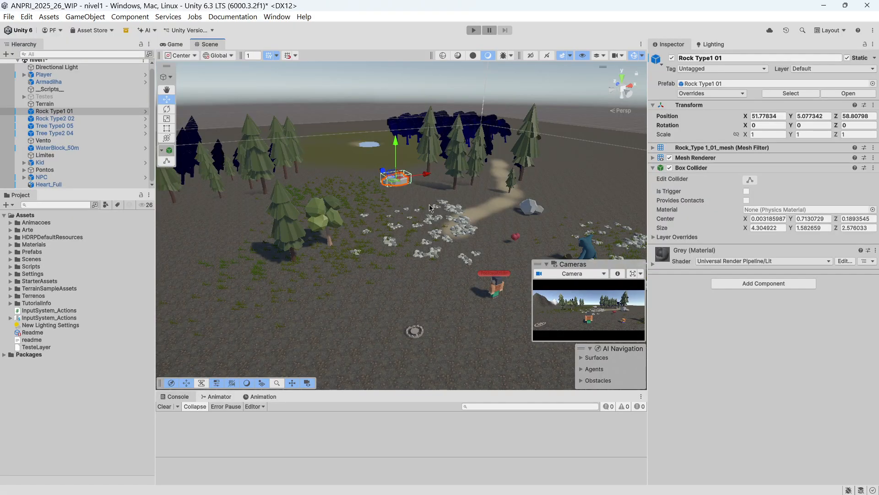
pyautogui.moveTo(315, 247); pyautogui.dragTo(362, 264, button='right')
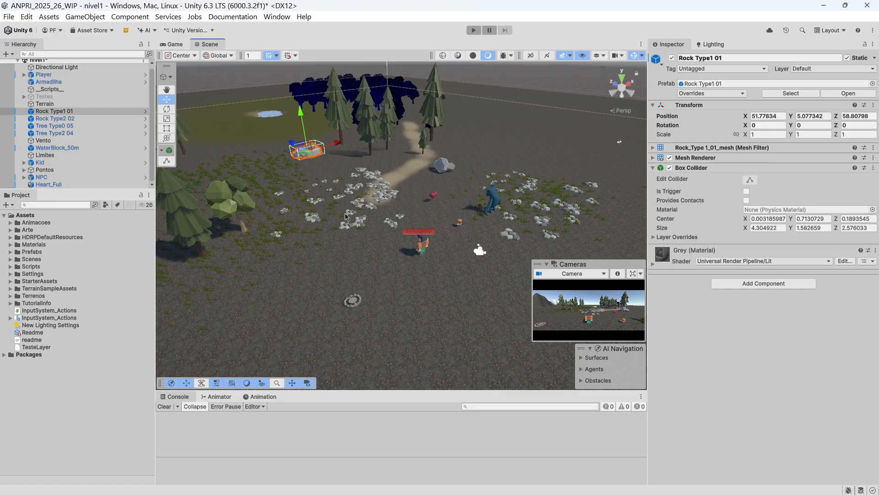
pyautogui.click(707, 44)
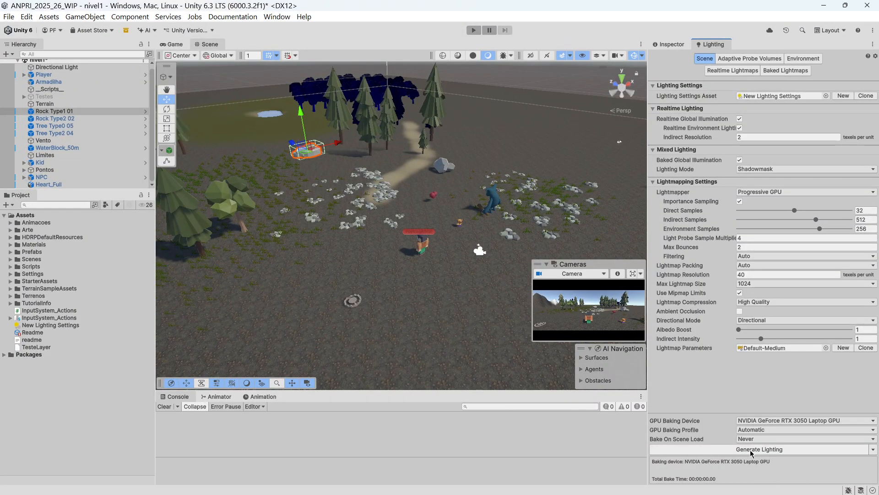
pyautogui.click(752, 450)
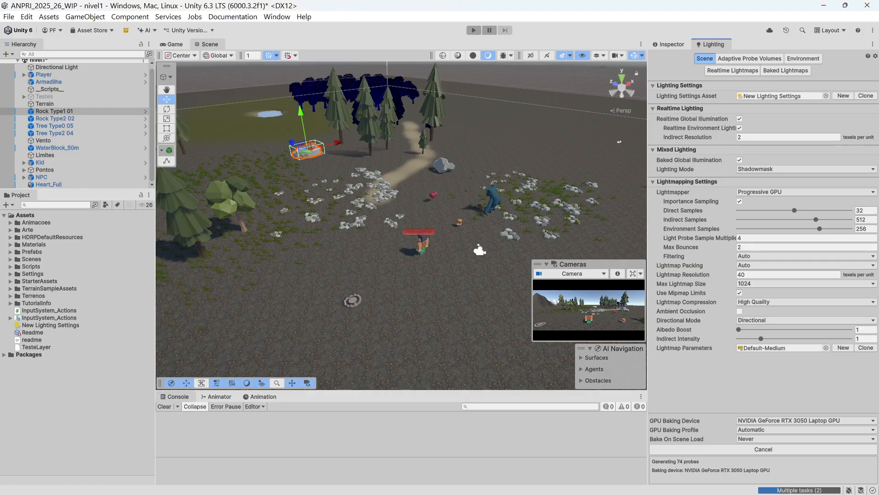
pyautogui.click(799, 489)
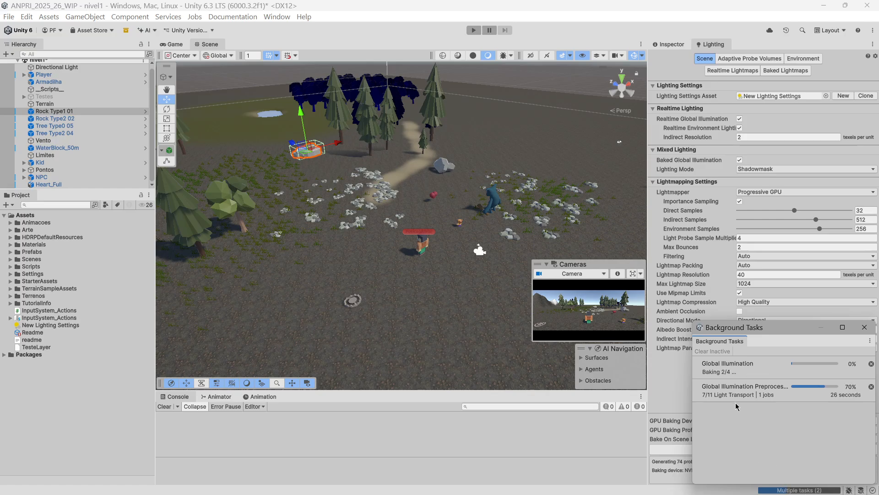
pyautogui.click(864, 327)
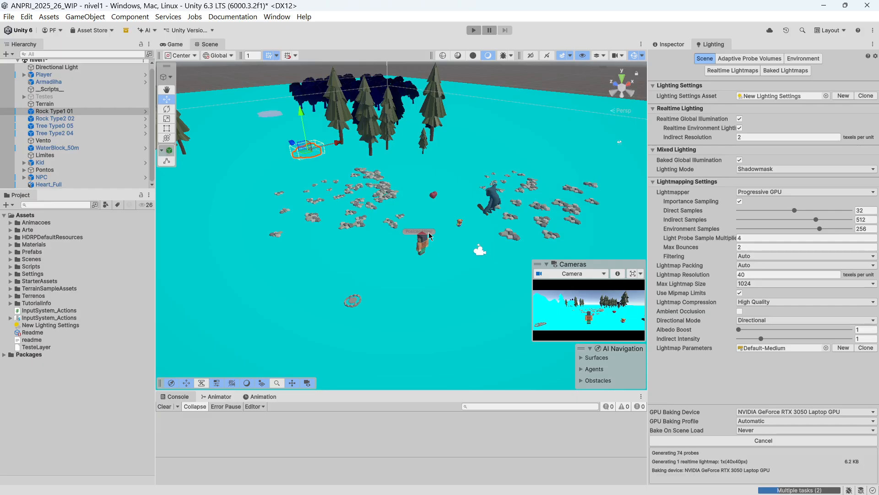
# Examine the lighting around the trees, rocks and characters in the scene, and clear the console
pyautogui.moveTo(493, 201); pyautogui.dragTo(424, 224, button='right')
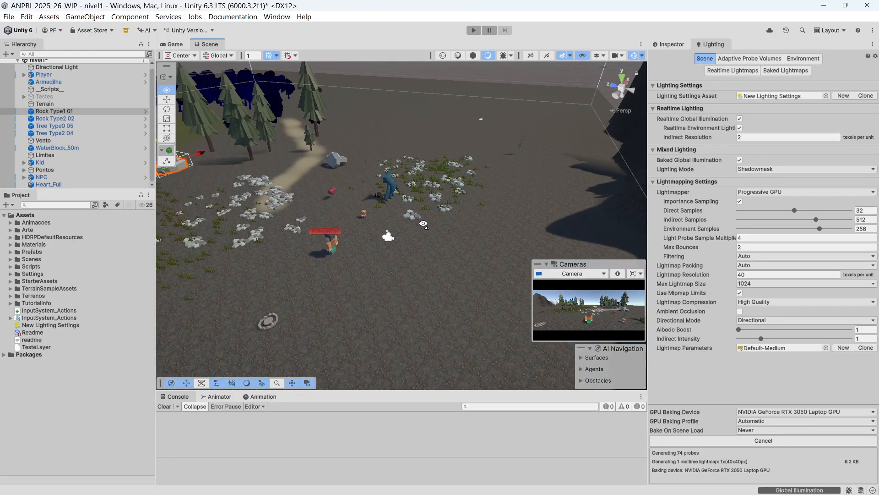
pyautogui.moveTo(519, 220); pyautogui.dragTo(469, 222, button='right')
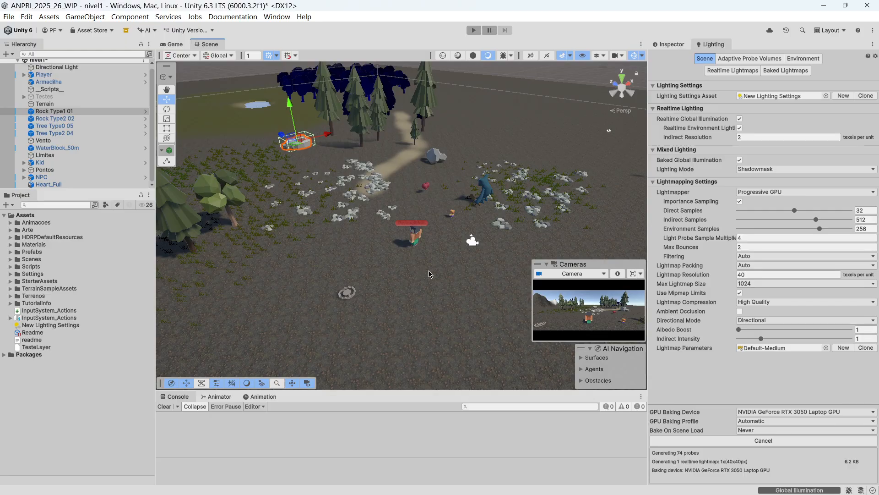
pyautogui.moveTo(441, 266)
pyautogui.mouseDown(button='right')
pyautogui.moveTo(364, 254)
pyautogui.moveTo(425, 260)
pyautogui.mouseUp(button='right')
pyautogui.scroll(3, 364, 255)
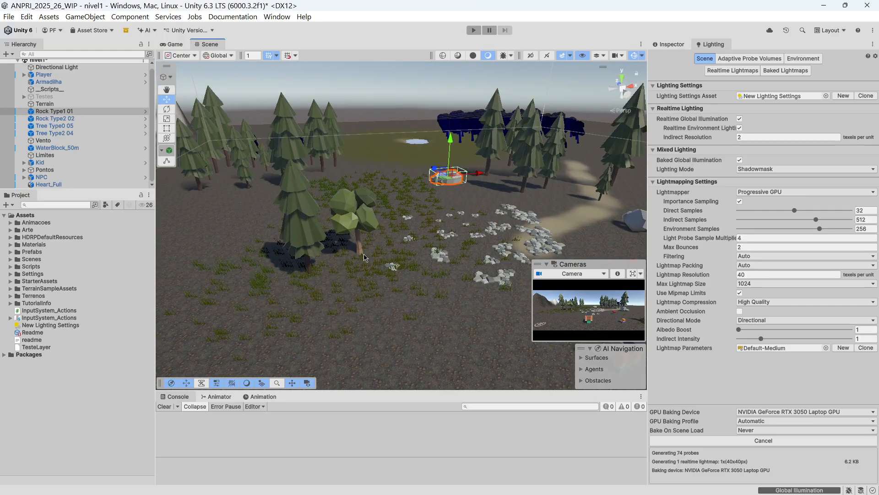
pyautogui.scroll(5, 364, 254)
pyautogui.scroll(-4, 364, 254)
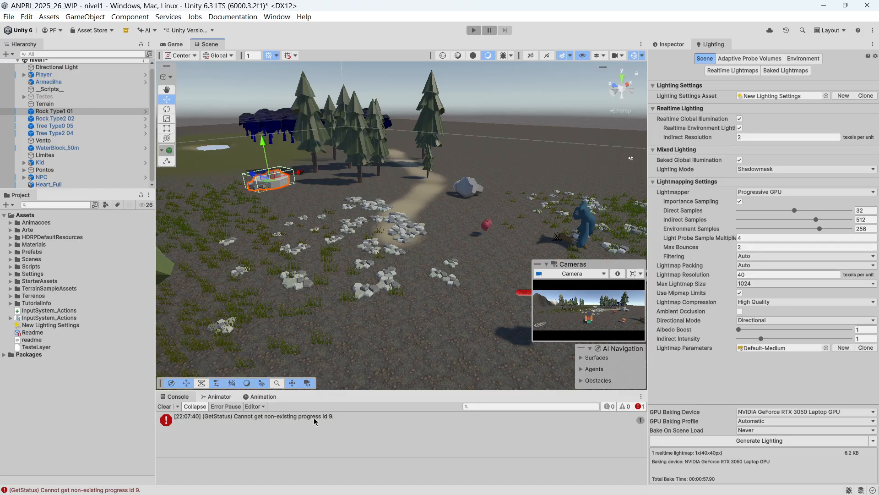
pyautogui.click(165, 407)
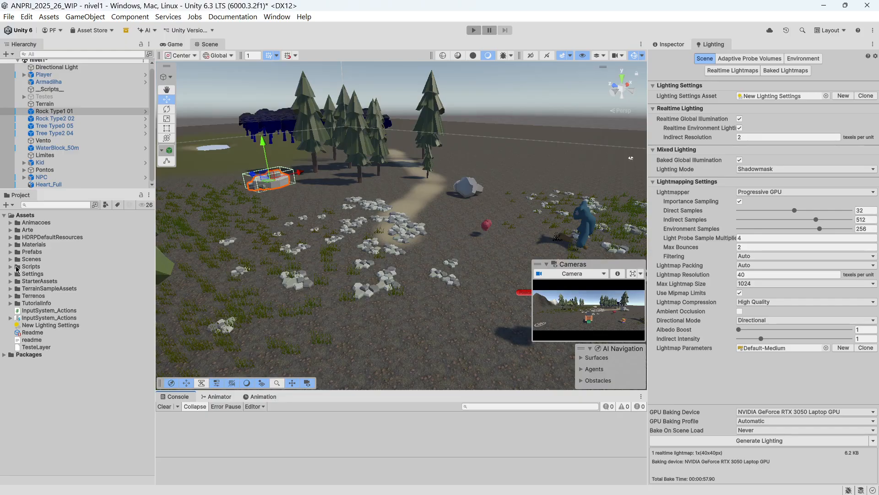
# Inspect the LightingData, NavMesh and ReflectionProbe-0 assets in the nivel1 folder under Scenes
pyautogui.click(10, 260)
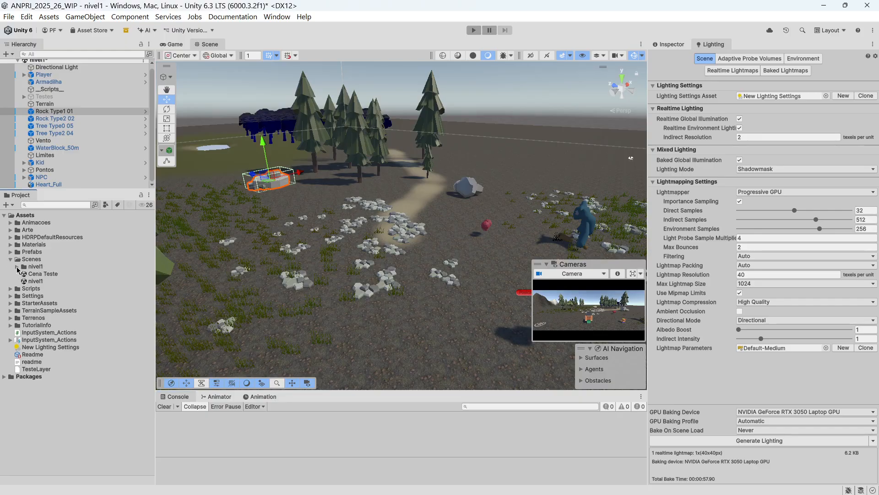
pyautogui.click(17, 267)
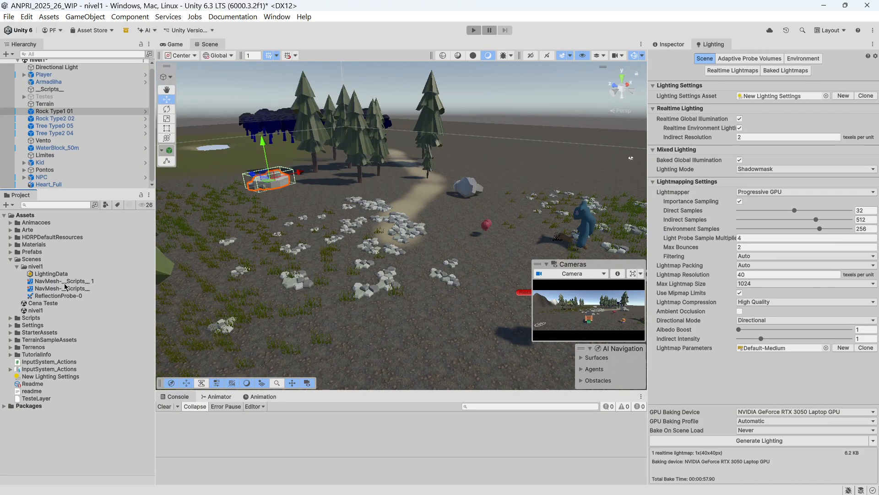
pyautogui.click(58, 275)
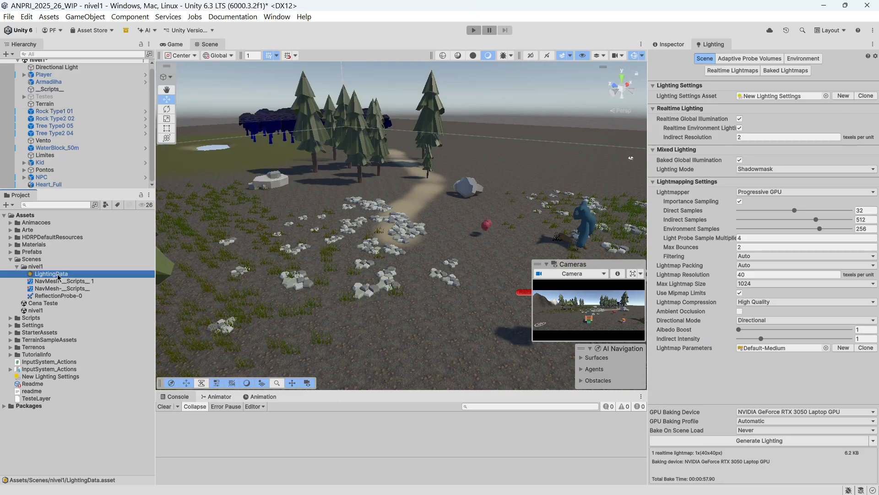
pyautogui.click(673, 45)
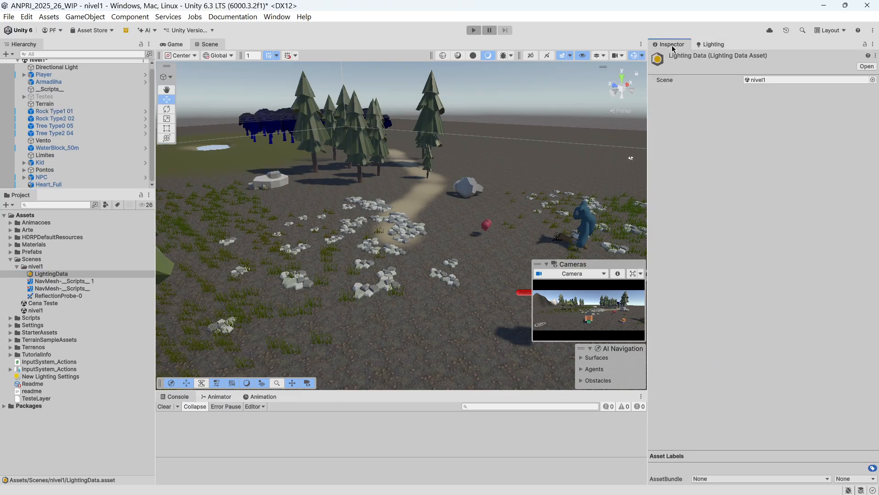
pyautogui.click(80, 284)
pyautogui.click(80, 289)
pyautogui.click(77, 297)
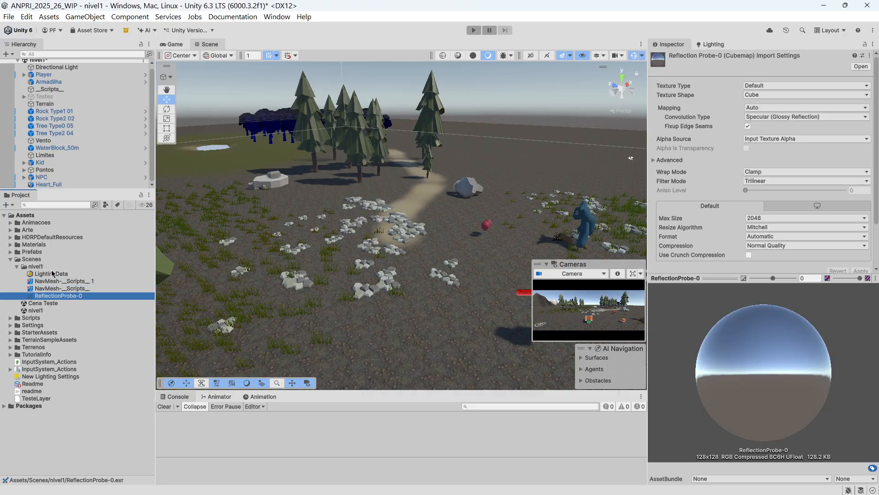
# Review the scene's realtime lightmaps and its baked lightmaps in the lighting settings
pyautogui.click(712, 45)
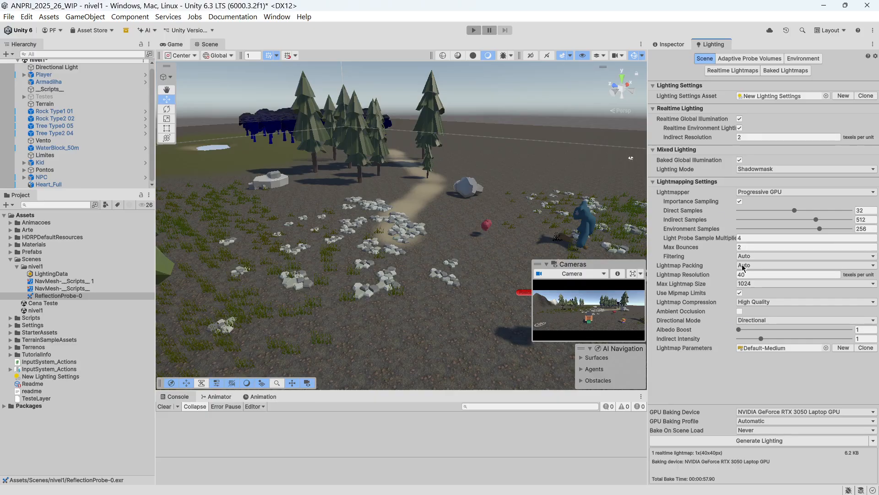
pyautogui.click(737, 71)
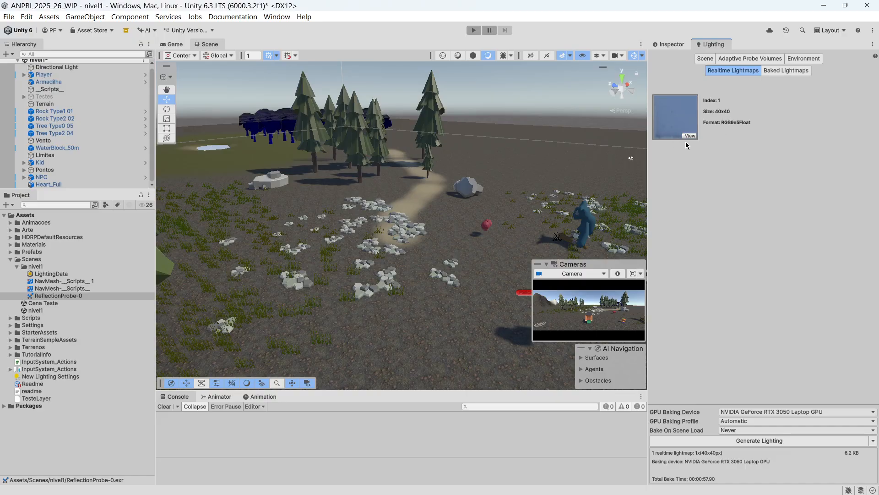
pyautogui.click(789, 72)
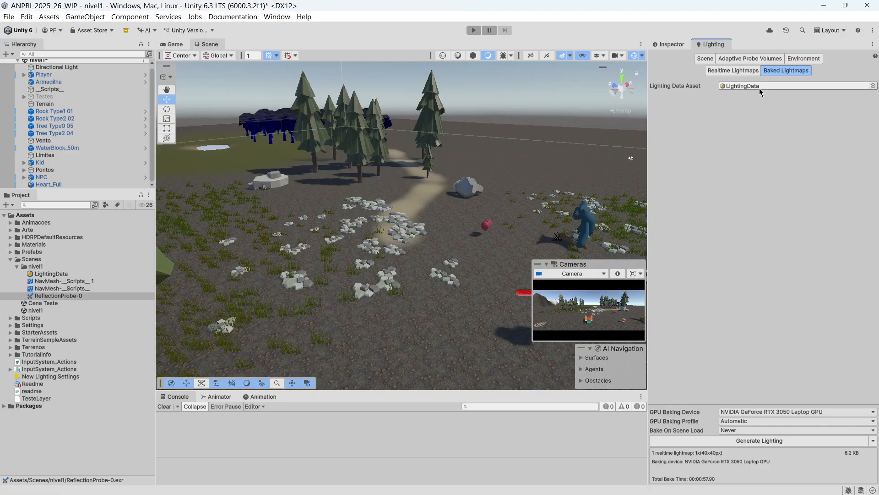
# Review the scene's environment lighting settings and examine the sky and horizon around the level
pyautogui.click(736, 71)
pyautogui.click(706, 59)
pyautogui.click(803, 58)
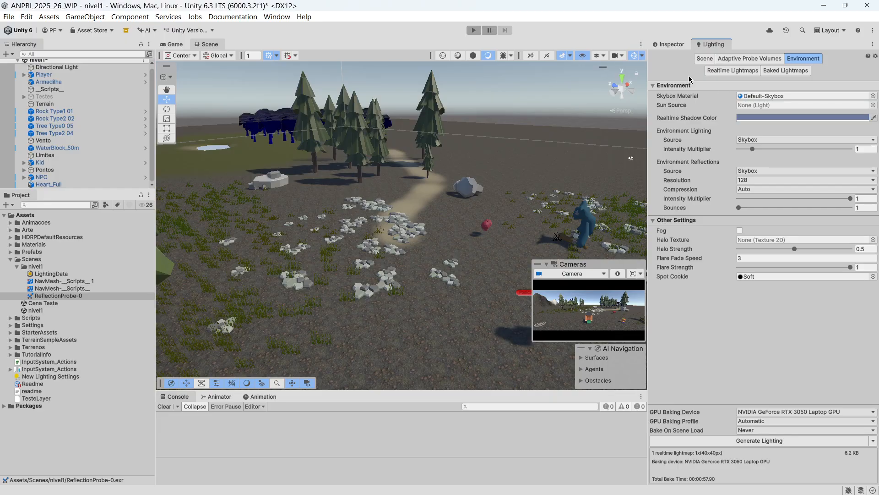
pyautogui.moveTo(461, 331); pyautogui.dragTo(475, 314, button='right')
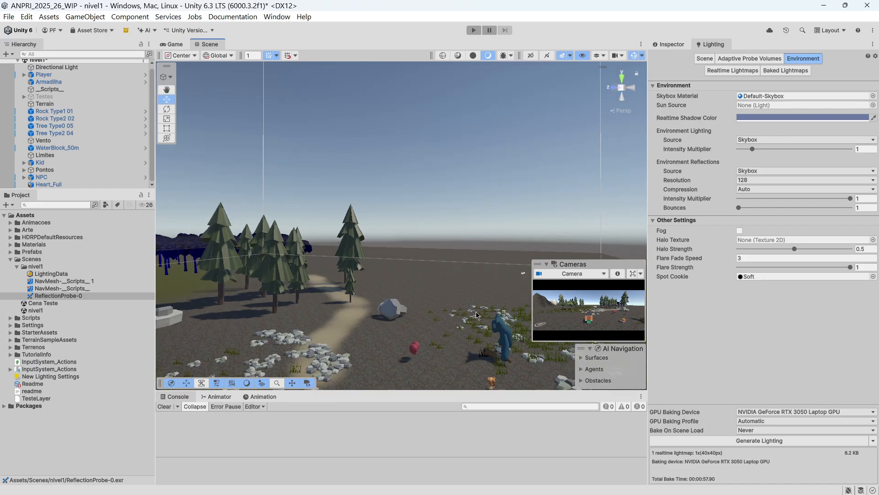
pyautogui.moveTo(420, 234); pyautogui.dragTo(263, 267, button='right')
pyautogui.scroll(6, 399, 306)
pyautogui.moveTo(398, 305); pyautogui.dragTo(543, 166, button='right')
pyautogui.moveTo(395, 254); pyautogui.dragTo(402, 305, button='right')
pyautogui.scroll(-3, 403, 305)
pyautogui.scroll(-2, 470, 184)
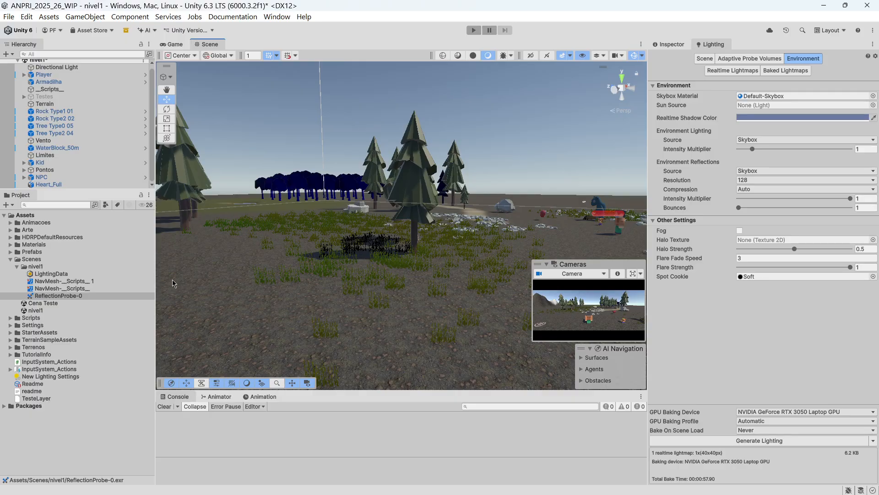
# Create a new material named skybox_n1 in the Materiais folder
pyautogui.click(10, 260)
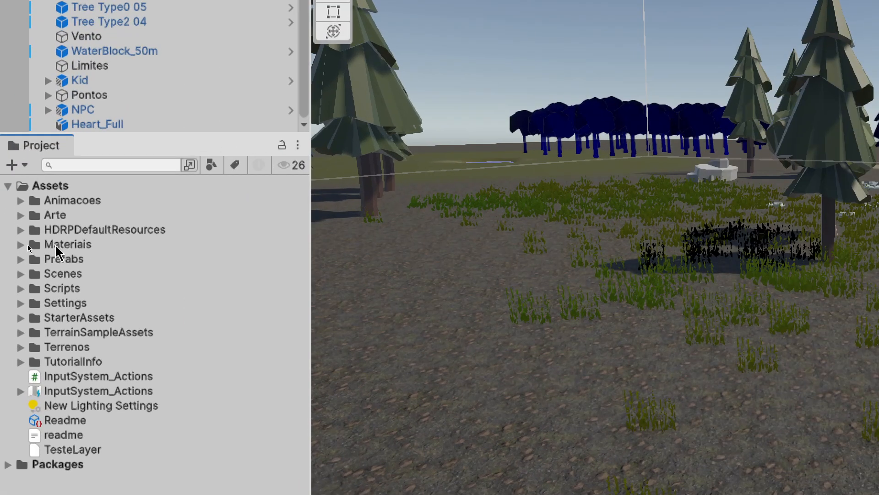
pyautogui.rightClick(28, 248)
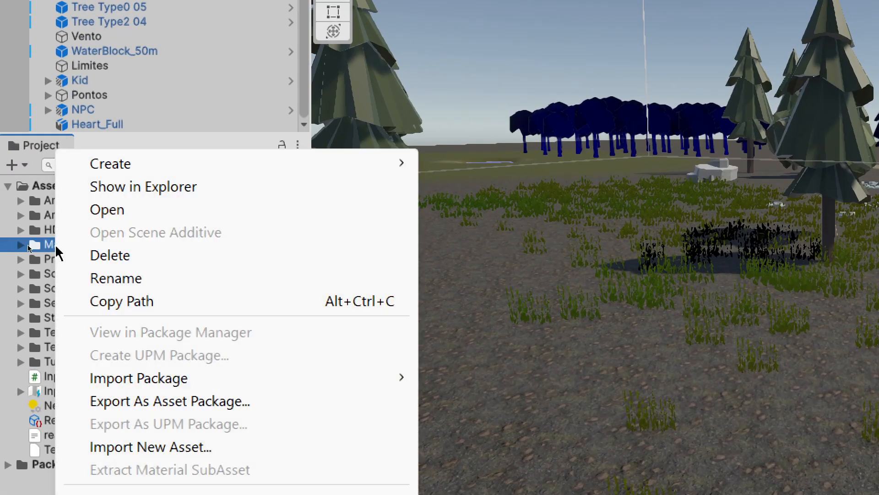
pyautogui.moveTo(143, 207)
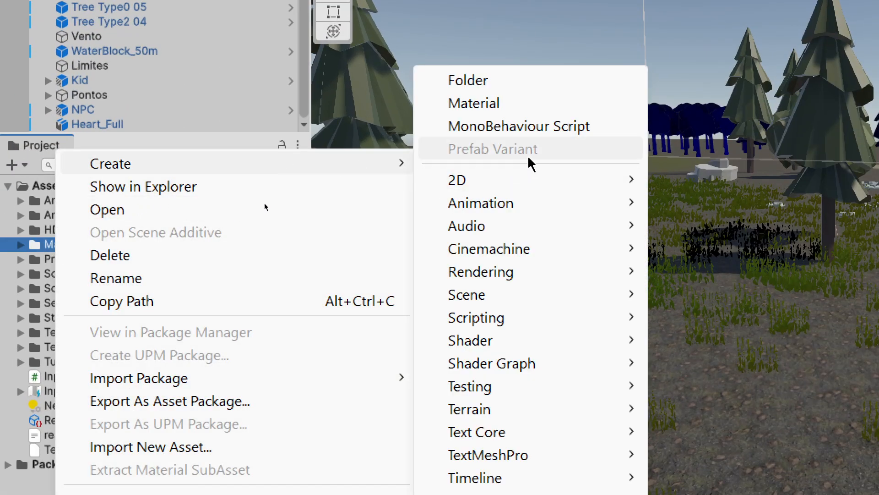
pyautogui.click(516, 103)
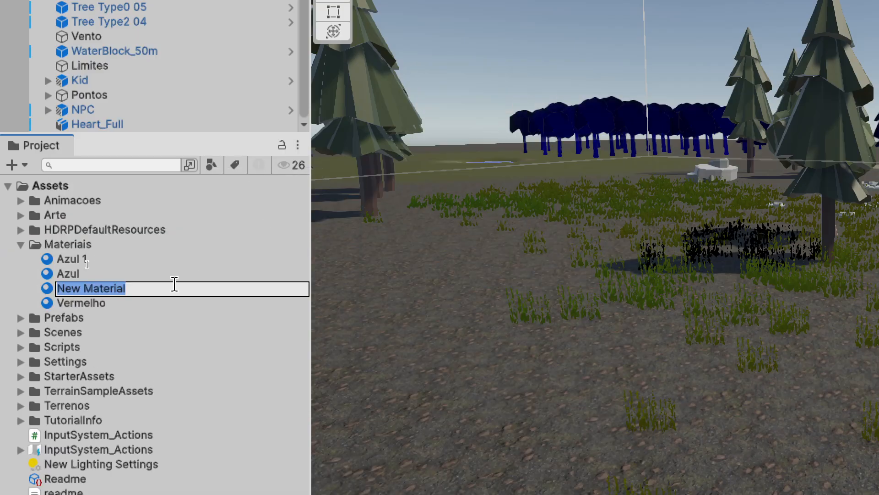
pyautogui.write('sky')
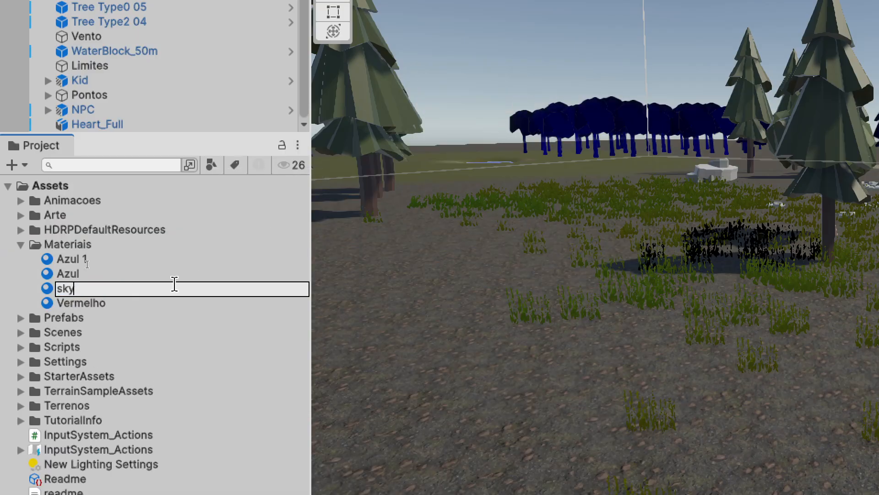
pyautogui.write('box_n1')
pyautogui.press('Return')
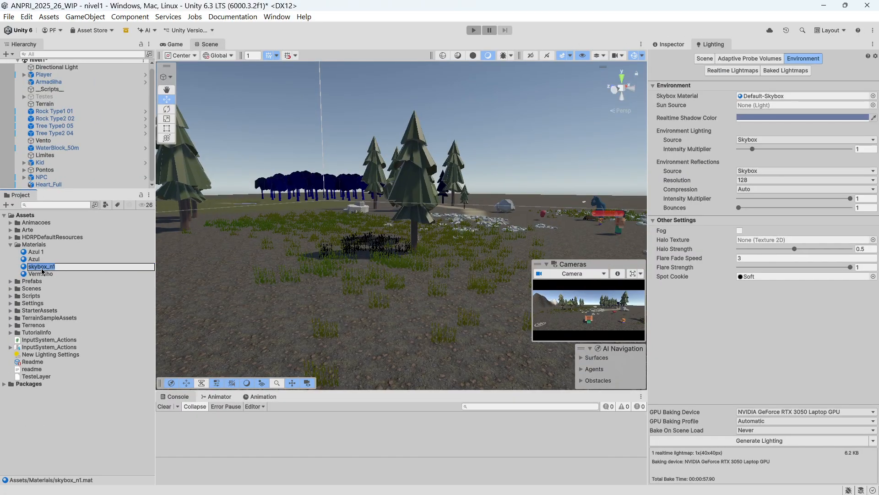
# Assign the Skybox/6 Sided shader to the skybox_n1 material
pyautogui.click(671, 44)
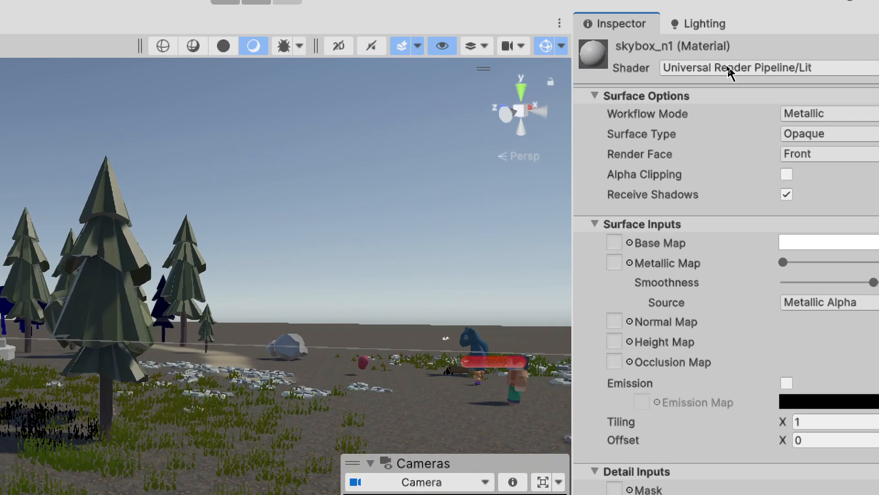
pyautogui.click(731, 69)
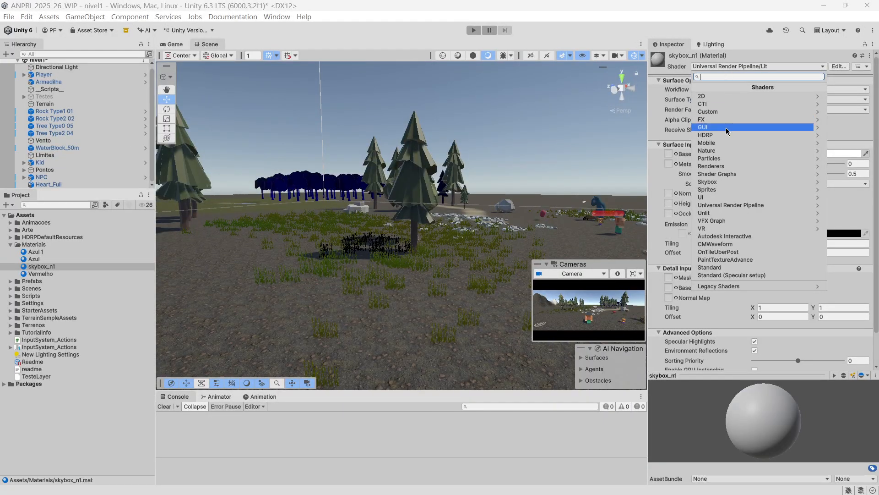
pyautogui.click(709, 183)
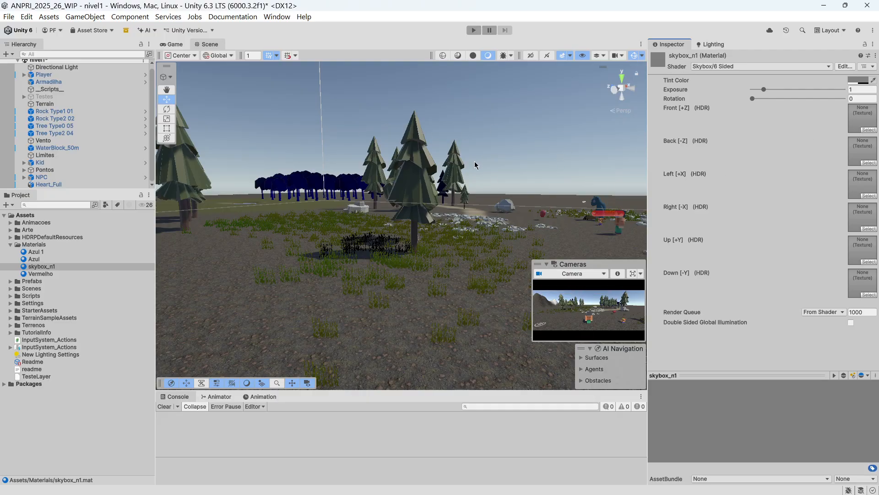
# Change the skybox_n1 material's shader to Skybox/Procedural and enlarge its preview
pyautogui.click(730, 68)
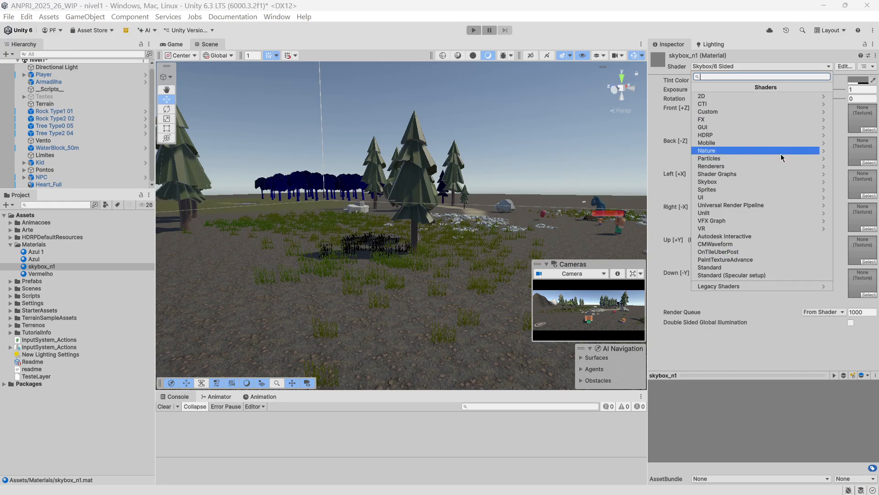
pyautogui.click(731, 184)
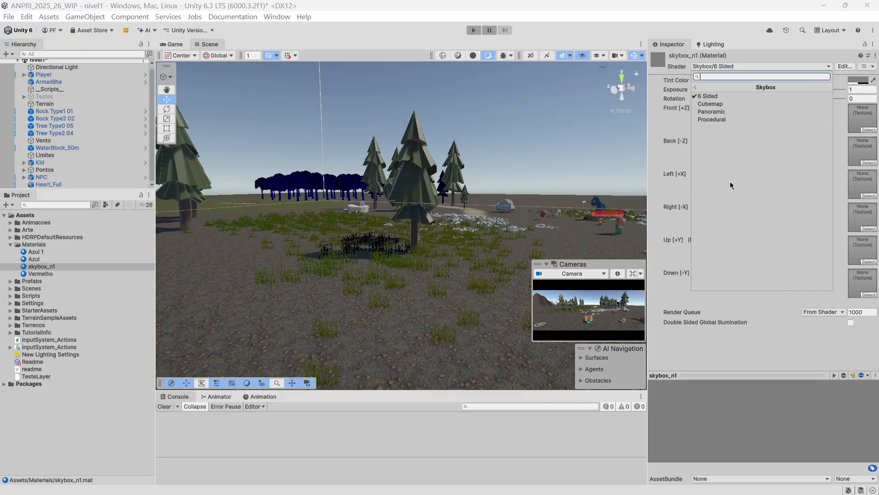
pyautogui.click(729, 120)
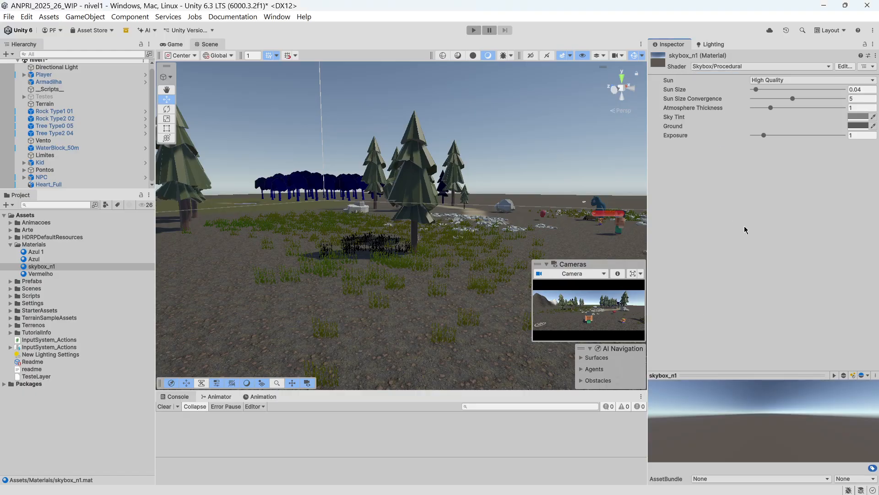
pyautogui.moveTo(773, 377); pyautogui.dragTo(783, 307)
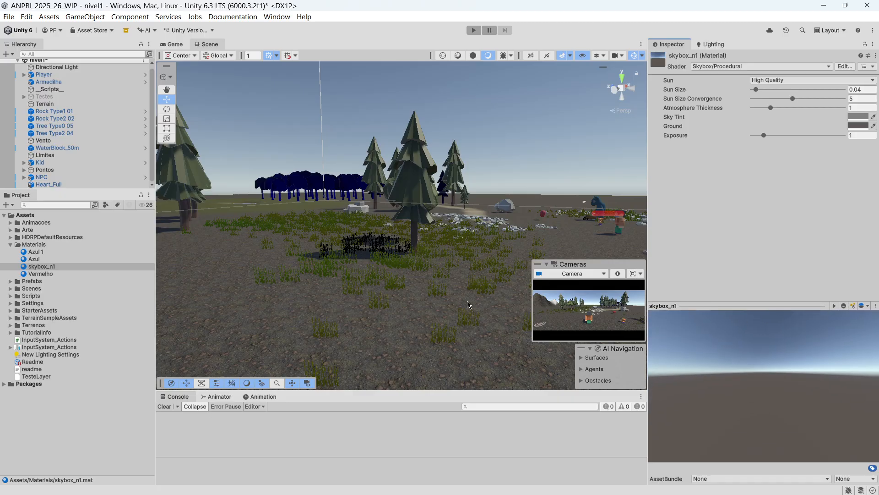
# Rotate the Directional Light freehand to about X 44.5, Y -153.2, Z -136.6
pyautogui.moveTo(466, 243); pyautogui.dragTo(410, 180, button='right')
pyautogui.click(52, 67)
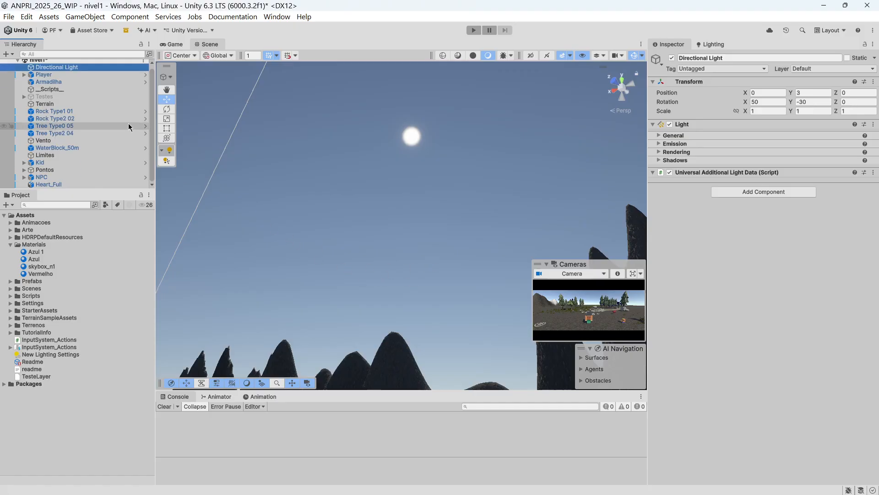
pyautogui.scroll(1, 89, 130)
pyautogui.click(169, 113)
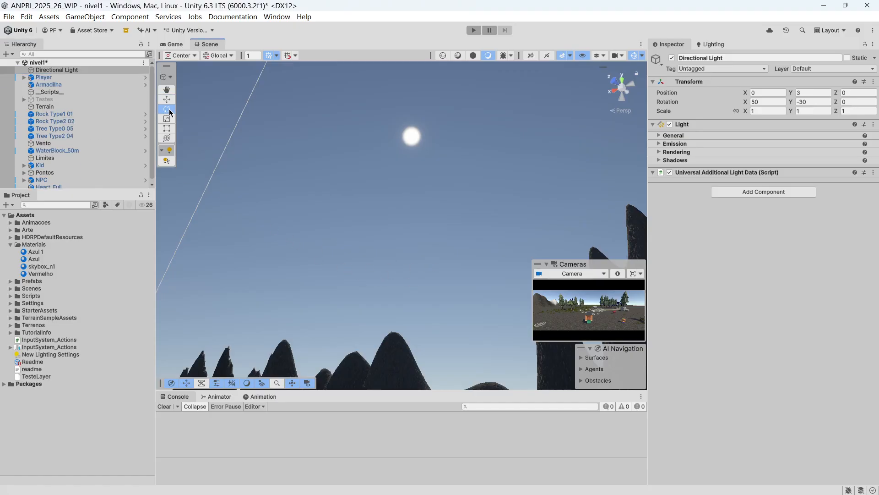
pyautogui.moveTo(367, 147); pyautogui.dragTo(360, 311, button='right')
pyautogui.scroll(-10, 374, 308)
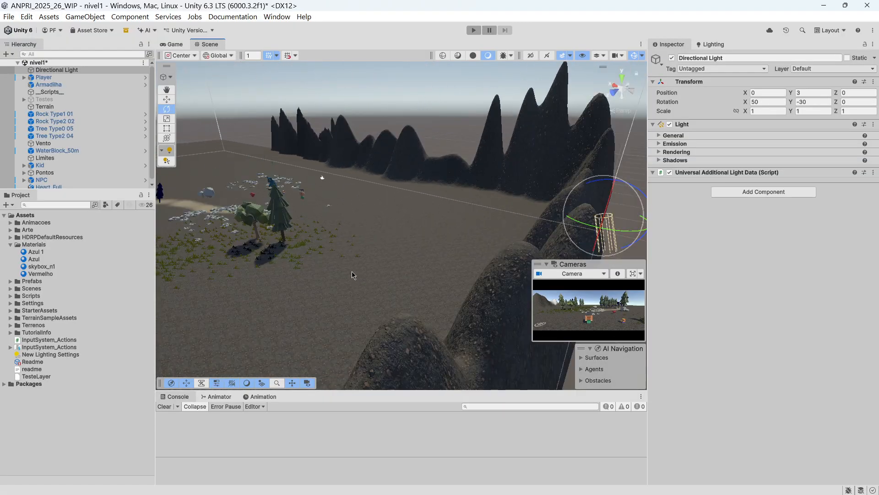
pyautogui.moveTo(461, 271); pyautogui.dragTo(263, 262, button='middle')
pyautogui.moveTo(293, 256); pyautogui.dragTo(446, 309, button='right')
pyautogui.moveTo(435, 381); pyautogui.dragTo(346, 283, button='right')
pyautogui.moveTo(346, 278); pyautogui.dragTo(395, 361)
pyautogui.moveTo(489, 192); pyautogui.dragTo(461, 260, button='right')
pyautogui.moveTo(461, 260); pyautogui.dragTo(454, 229)
pyautogui.moveTo(456, 161); pyautogui.dragTo(422, 193, button='right')
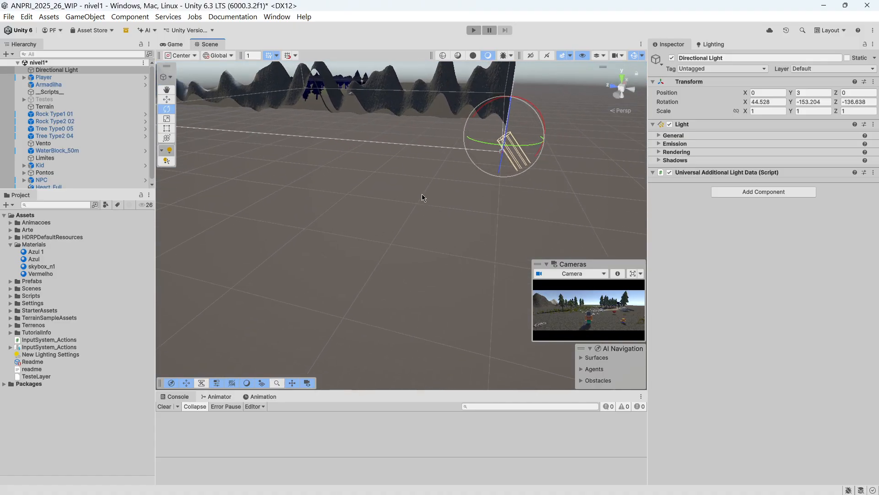
# Examine the light direction and shadows around the characters, rocks and trees from several viewpoints
pyautogui.moveTo(422, 194); pyautogui.dragTo(388, 335, button='middle')
pyautogui.scroll(10, 397, 331)
pyautogui.moveTo(351, 328); pyautogui.dragTo(364, 308, button='right')
pyautogui.moveTo(289, 300); pyautogui.dragTo(397, 306, button='middle')
pyautogui.moveTo(466, 199); pyautogui.dragTo(422, 251, button='right')
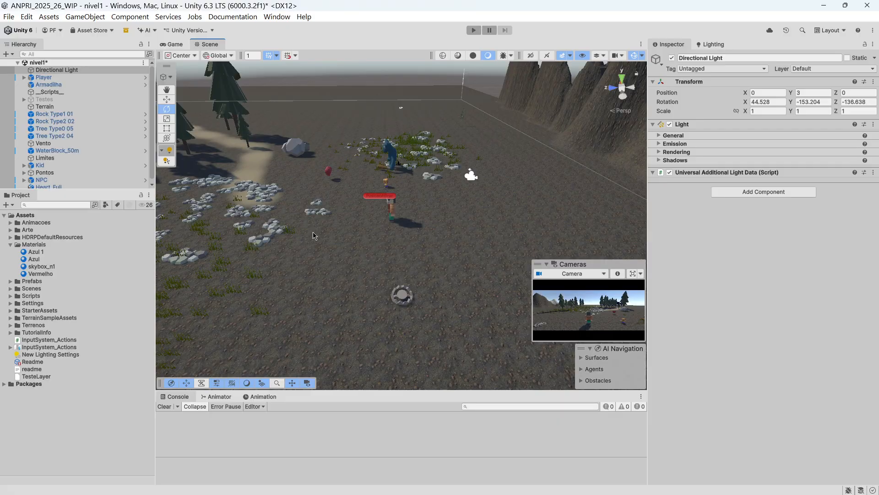
pyautogui.moveTo(488, 251); pyautogui.dragTo(328, 192, button='middle')
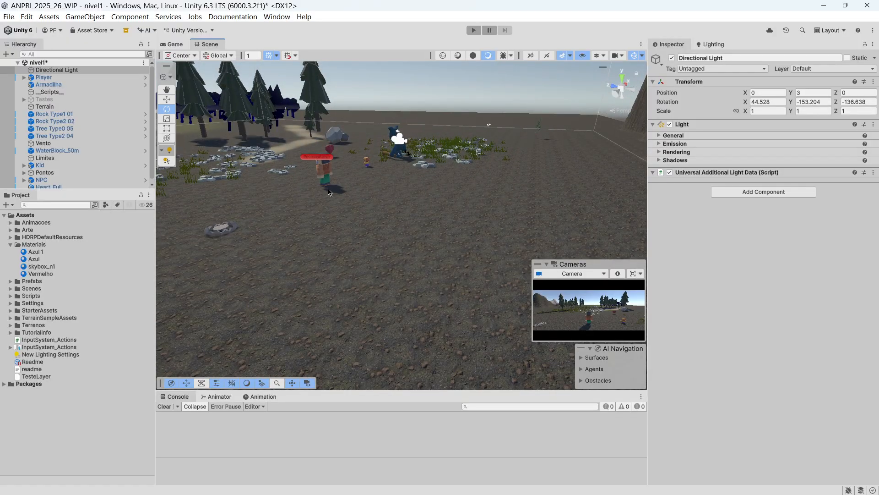
pyautogui.moveTo(348, 238); pyautogui.dragTo(397, 225, button='right')
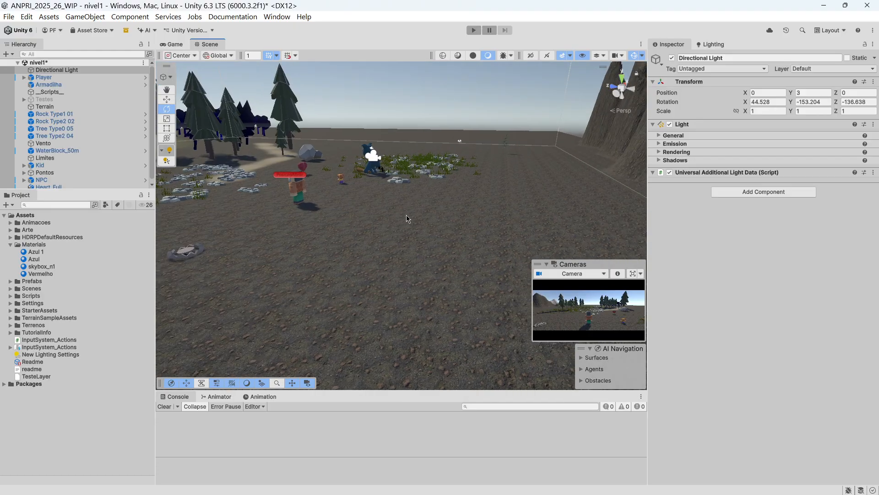
pyautogui.scroll(-3, 395, 216)
pyautogui.scroll(6, 426, 231)
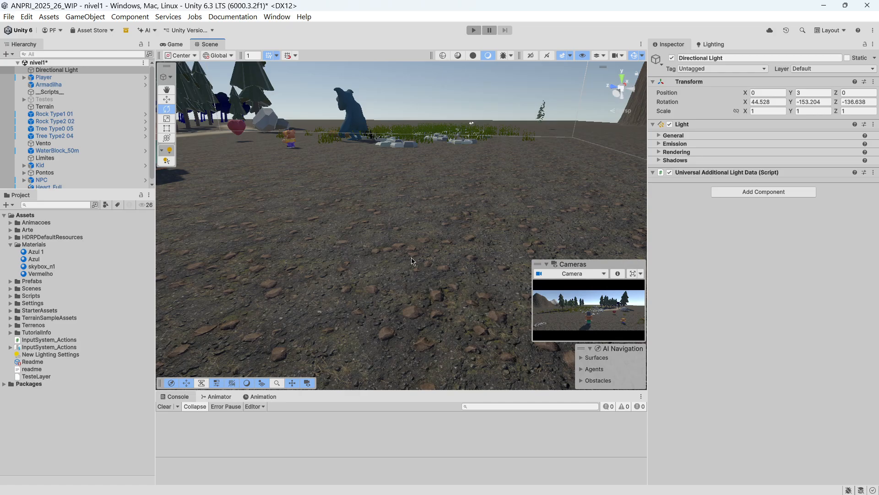
pyautogui.moveTo(334, 262); pyautogui.dragTo(438, 292, button='middle')
pyautogui.scroll(-3, 387, 290)
pyautogui.moveTo(386, 290); pyautogui.dragTo(430, 285, button='right')
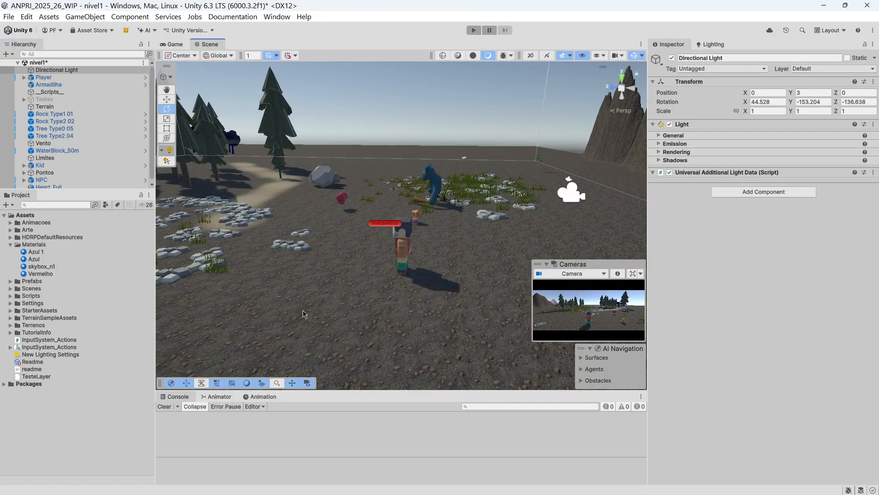
pyautogui.moveTo(454, 170); pyautogui.dragTo(420, 215, button='right')
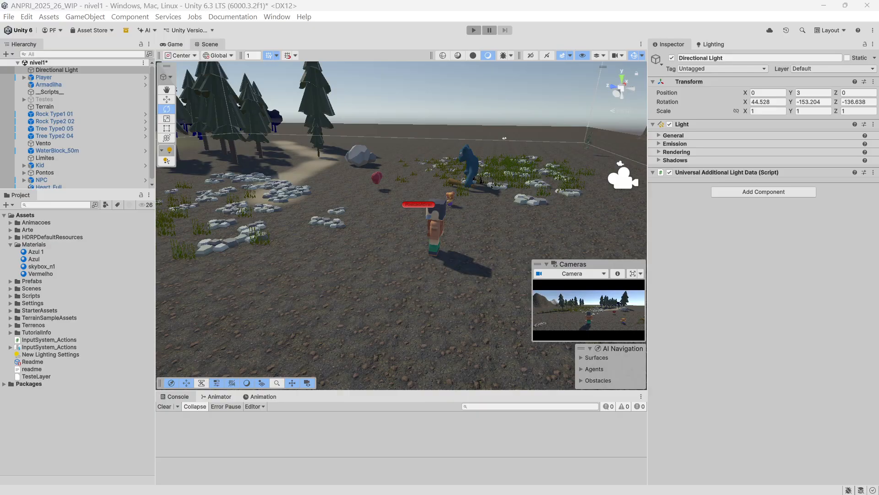
pyautogui.hotkey('alt', 'Tab')
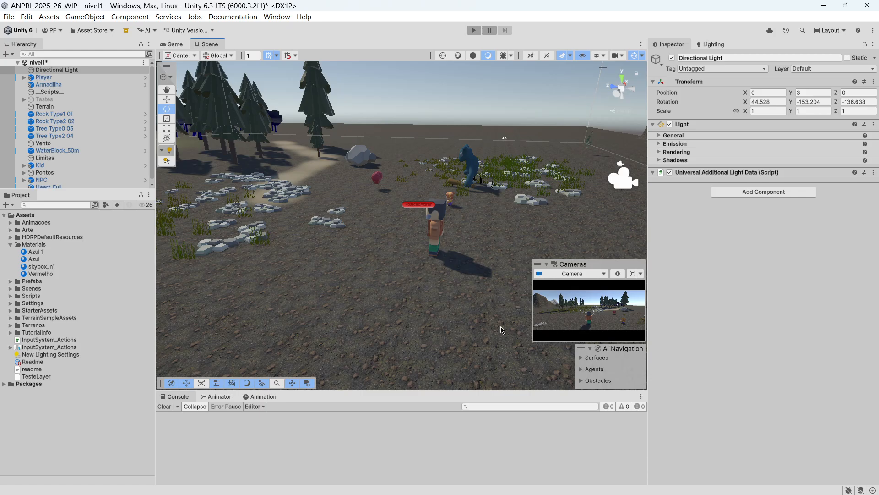
# Set the Directional Light's mode to Mixed in its general light settings
pyautogui.click(659, 136)
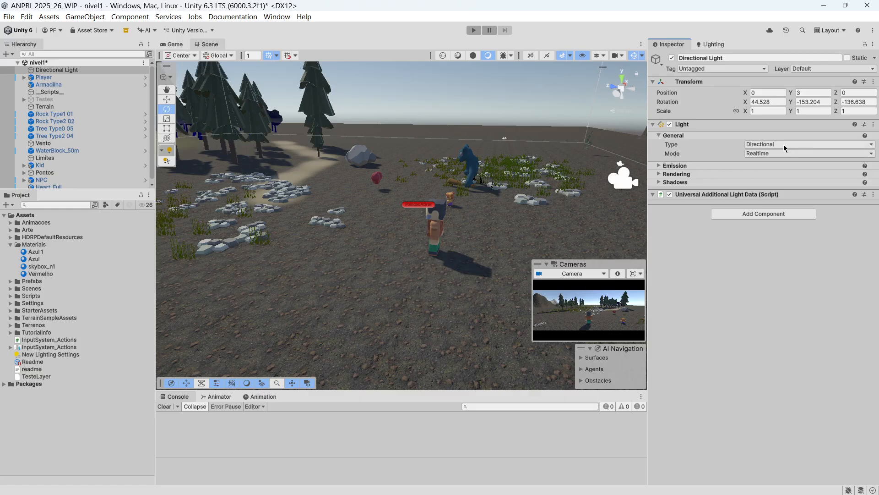
pyautogui.click(751, 155)
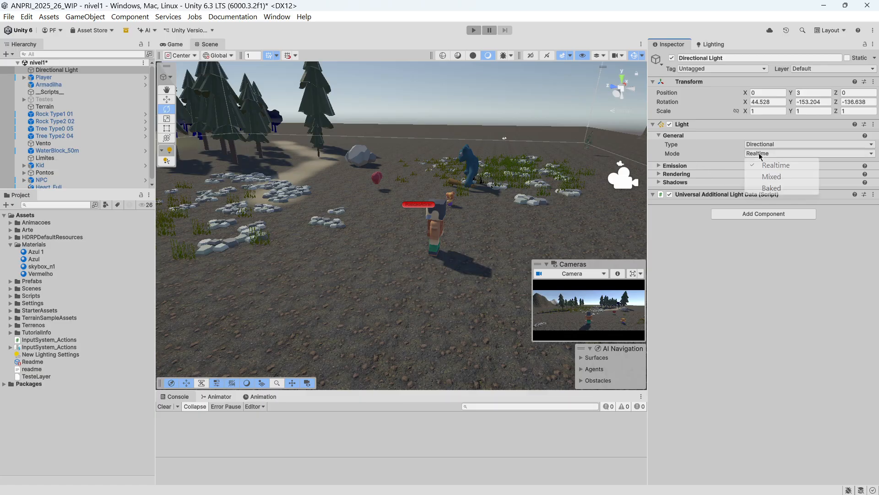
pyautogui.click(771, 177)
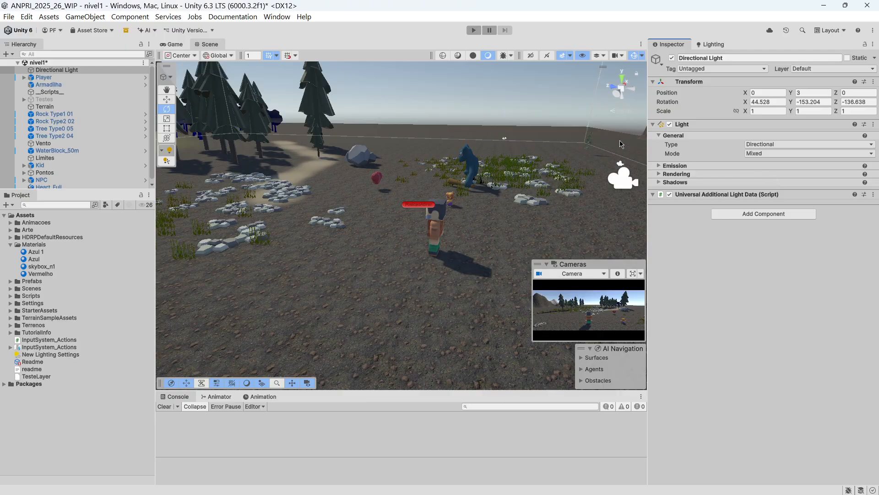
pyautogui.click(770, 154)
pyautogui.click(755, 165)
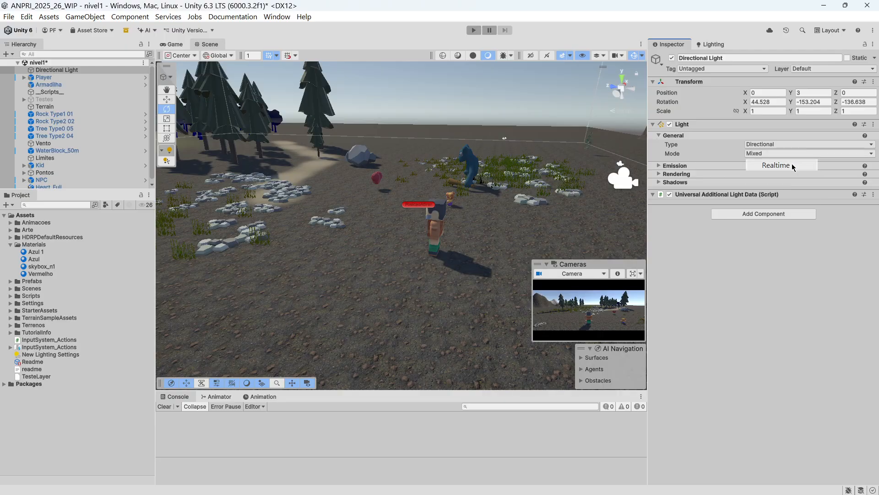
pyautogui.click(756, 155)
pyautogui.click(758, 177)
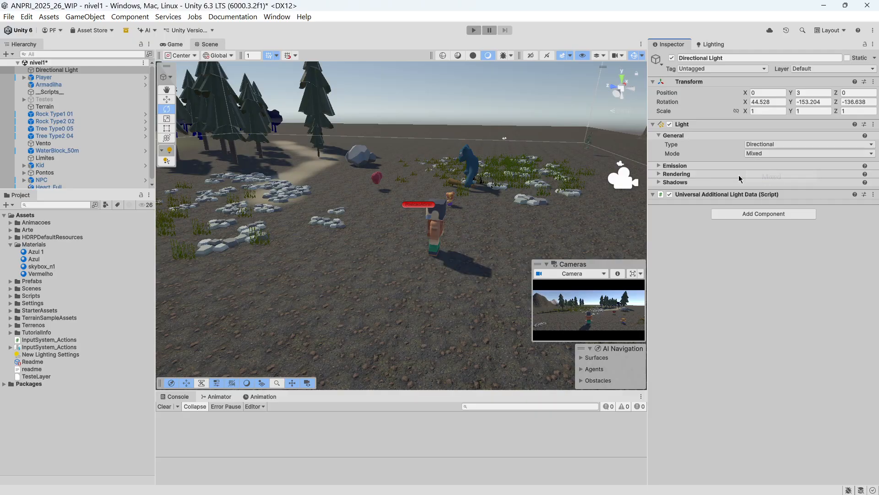
# Review the Directional Light's emission settings and color, and view the sun in the sky above the trees
pyautogui.click(659, 166)
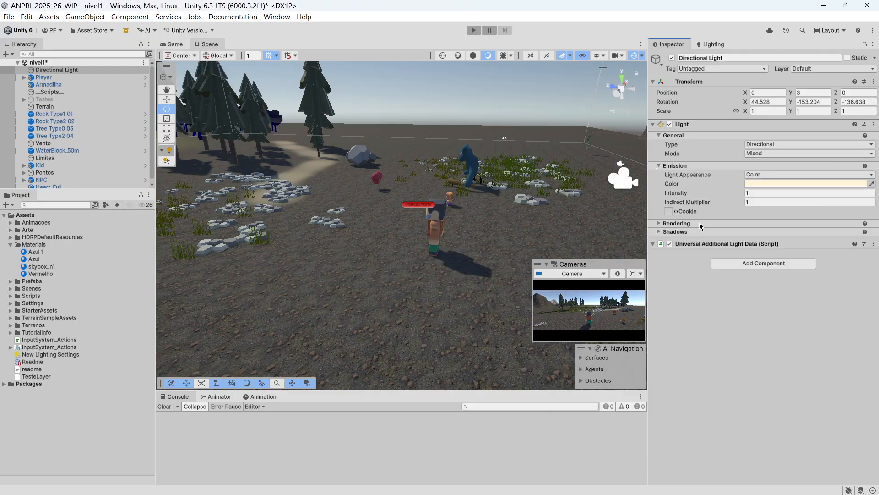
pyautogui.moveTo(522, 253); pyautogui.dragTo(462, 225, button='right')
pyautogui.click(766, 184)
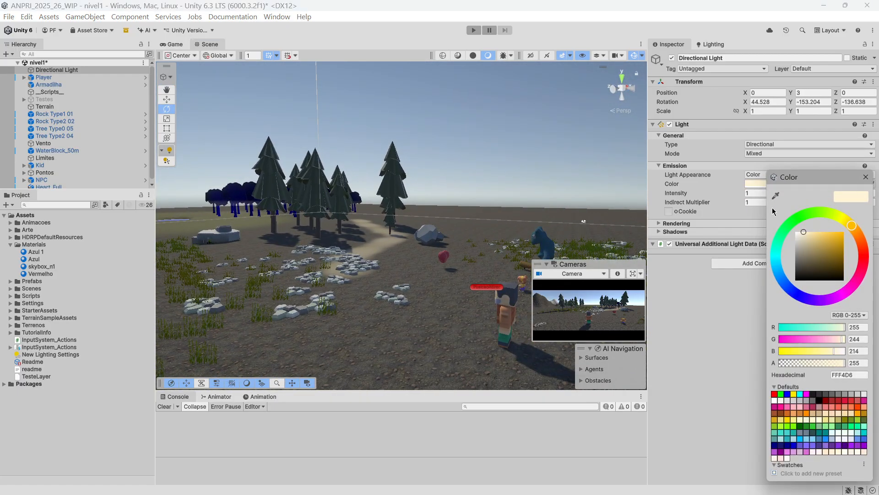
pyautogui.moveTo(490, 326); pyautogui.dragTo(430, 224, button='right')
pyautogui.scroll(-5, 452, 247)
pyautogui.moveTo(460, 282); pyautogui.dragTo(471, 336, button='middle')
pyautogui.moveTo(467, 151); pyautogui.dragTo(466, 201, button='right')
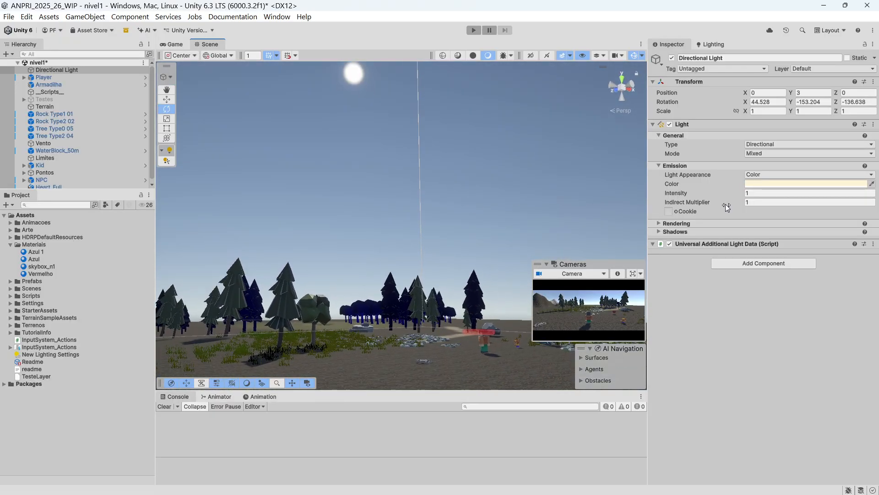
# Try the reddish-brown color A24C2C on the Directional Light, view it around the characters, and undo the color change
pyautogui.click(806, 184)
pyautogui.moveTo(851, 259); pyautogui.dragTo(838, 249)
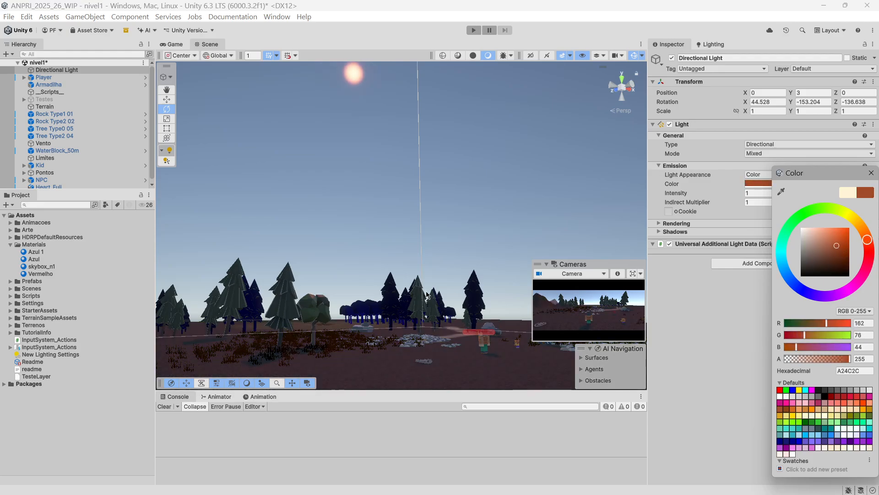
pyautogui.moveTo(296, 261); pyautogui.dragTo(355, 296, button='right')
pyautogui.scroll(6, 359, 293)
pyautogui.moveTo(406, 226); pyautogui.dragTo(392, 280, button='right')
pyautogui.moveTo(392, 280); pyautogui.dragTo(418, 275, button='middle')
pyautogui.moveTo(455, 276); pyautogui.dragTo(479, 269, button='right')
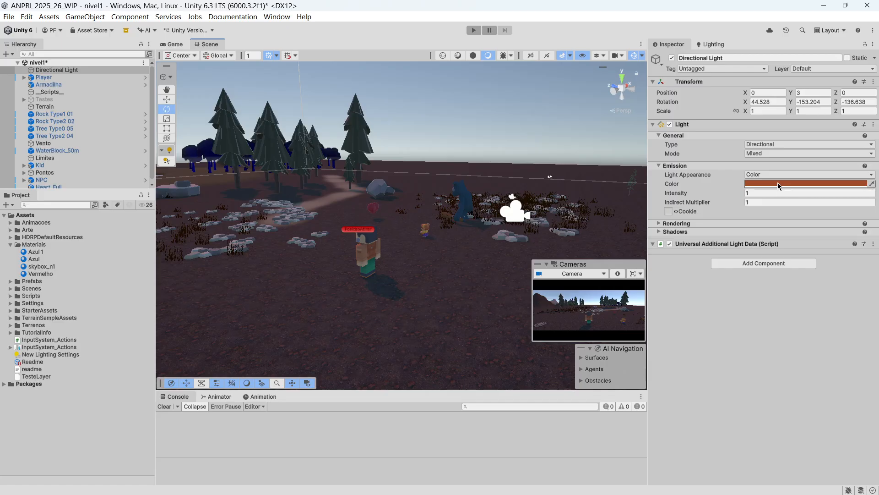
pyautogui.hotkey('ctrl', 'z')
# Try a Directional Light intensity of 0.01 together with its color setting, and undo the changes
pyautogui.moveTo(741, 194)
pyautogui.mouseDown()
pyautogui.moveTo(784, 191)
pyautogui.moveTo(726, 198)
pyautogui.mouseUp()
pyautogui.click(806, 184)
pyautogui.click(770, 275)
pyautogui.moveTo(436, 313); pyautogui.dragTo(426, 249, button='right')
pyautogui.hotkey('ctrl', 'z')
pyautogui.hotkey('ctrl', 'z')
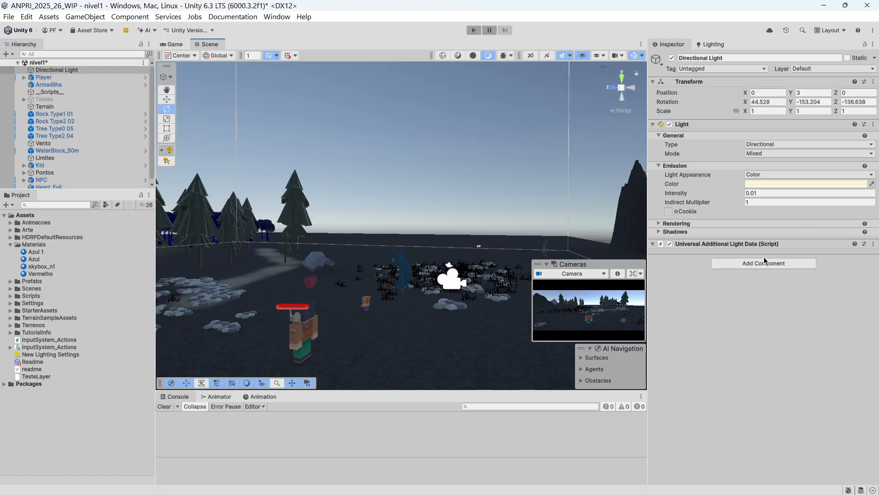
# Examine the scene lighting around the player, bear and trees from several angles, alongside the light's emission settings
pyautogui.moveTo(449, 250); pyautogui.dragTo(419, 272, button='right')
pyautogui.moveTo(698, 202)
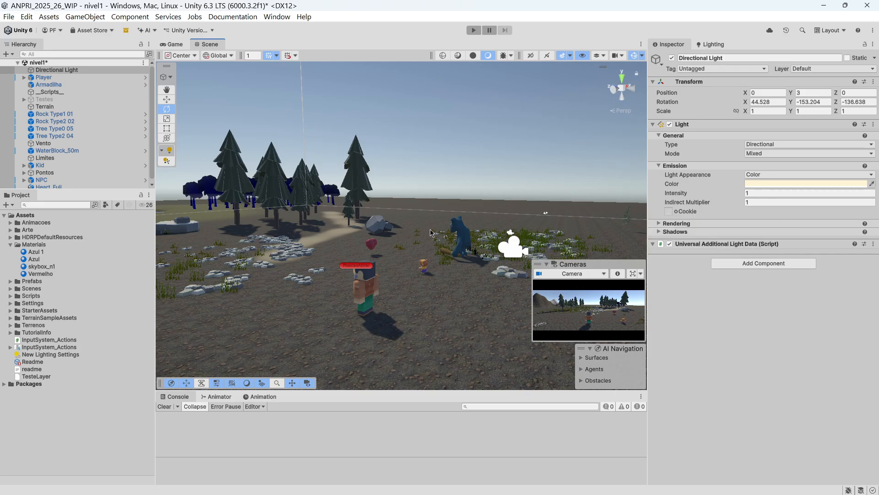
pyautogui.moveTo(454, 234); pyautogui.dragTo(423, 240, button='right')
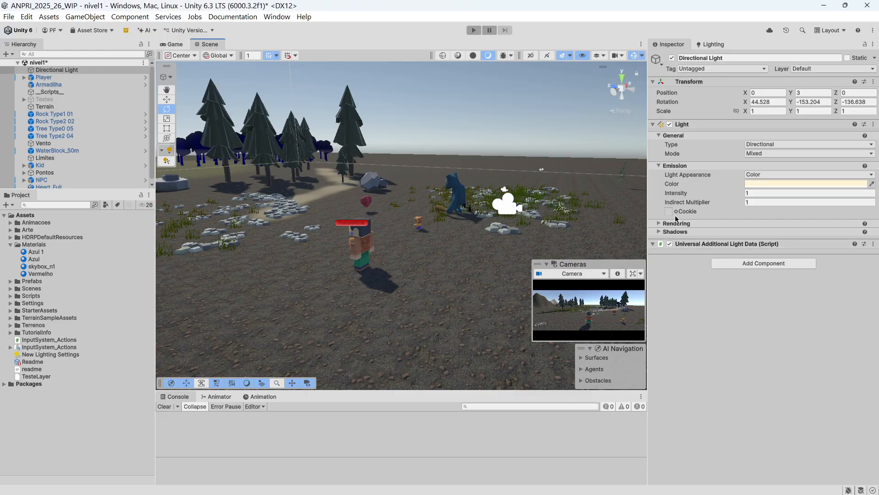
pyautogui.moveTo(470, 281); pyautogui.dragTo(437, 211, button='right')
pyautogui.moveTo(477, 241); pyautogui.dragTo(439, 226, button='right')
pyautogui.moveTo(423, 259); pyautogui.dragTo(467, 314, button='right')
pyautogui.moveTo(420, 207); pyautogui.dragTo(483, 282, button='right')
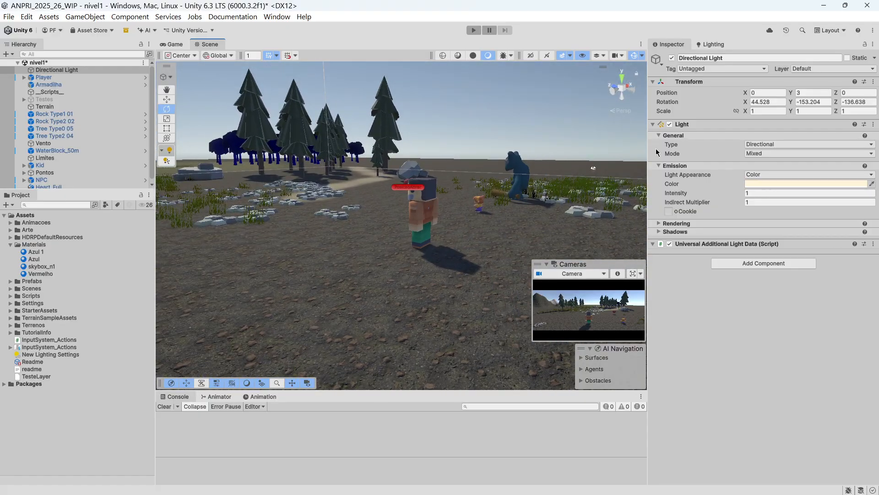
# Review the Directional Light's Rendering and Shadows settings, leaving only the Shadows section expanded
pyautogui.click(660, 223)
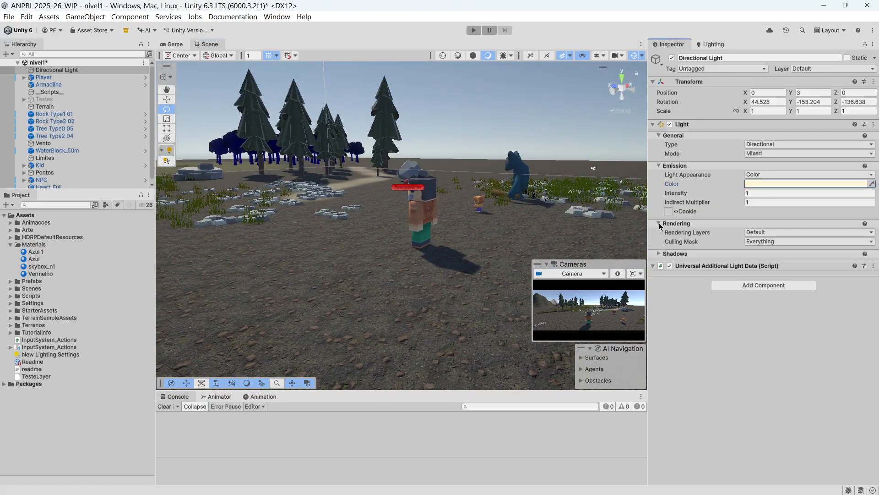
pyautogui.click(658, 254)
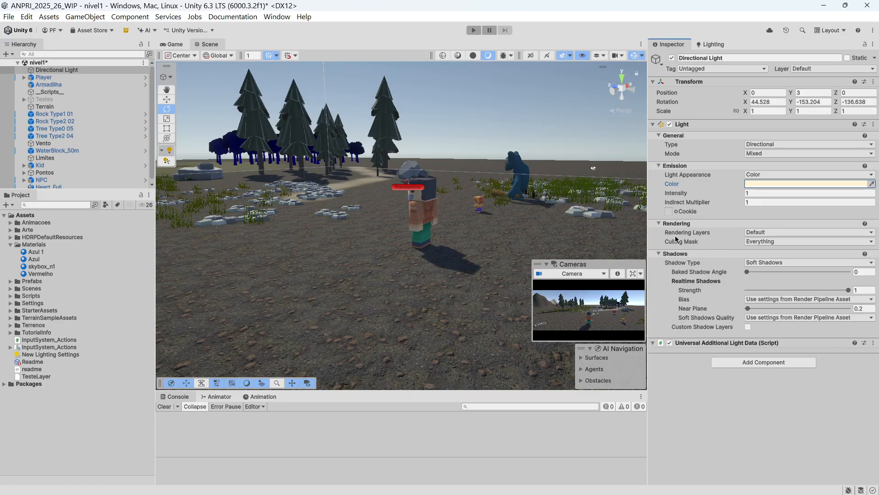
pyautogui.click(659, 224)
pyautogui.click(660, 166)
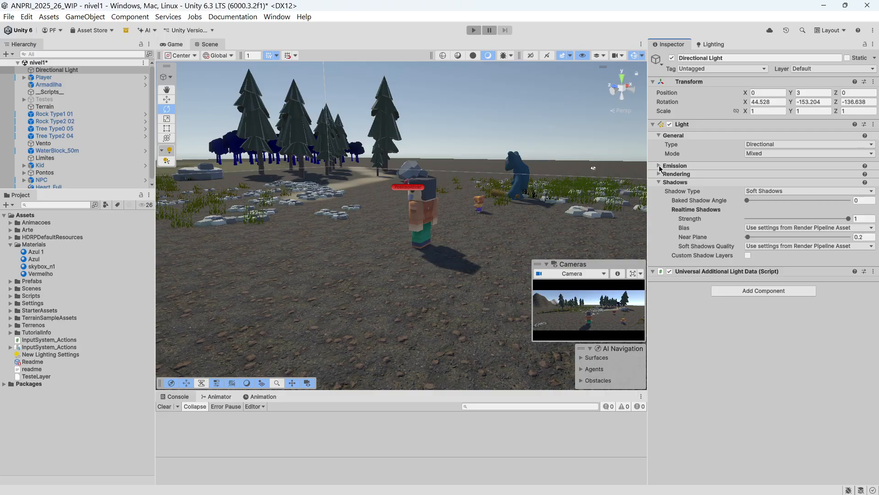
pyautogui.click(659, 136)
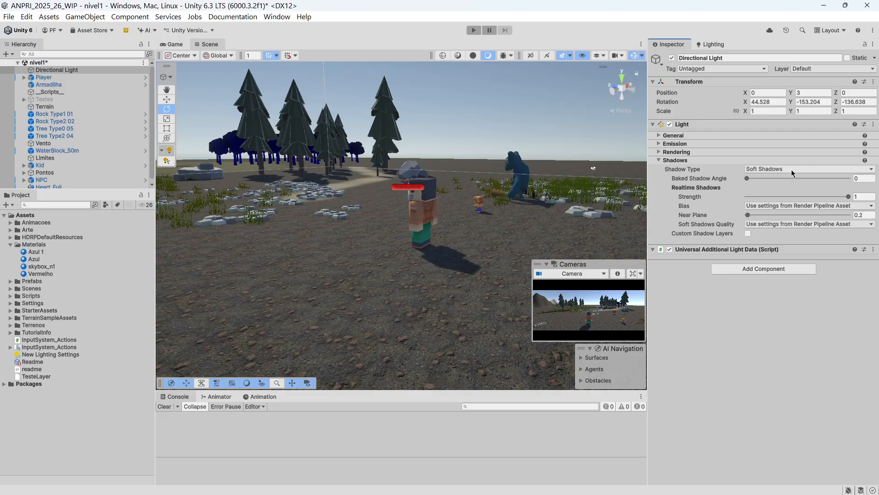
# Try Hard Shadows as the Directional Light's shadow type with a close view of the child and bear characters
pyautogui.moveTo(399, 280); pyautogui.dragTo(464, 288, button='right')
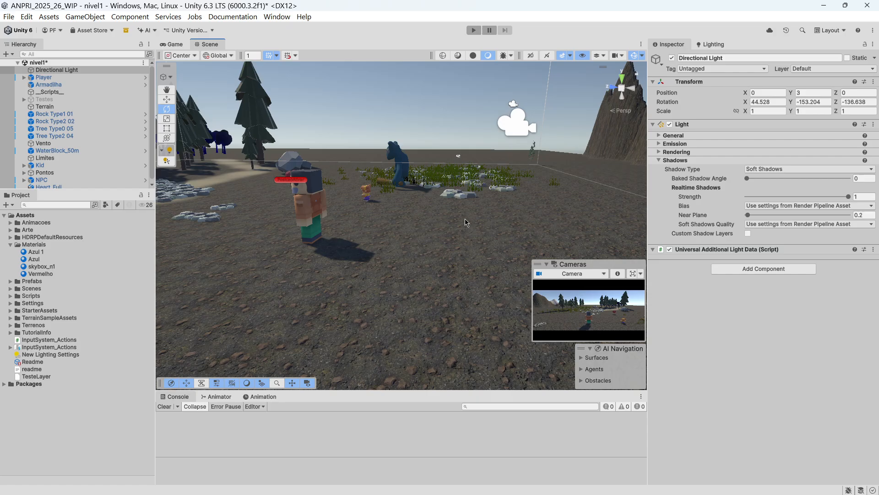
pyautogui.moveTo(466, 214); pyautogui.dragTo(463, 274, button='middle')
pyautogui.scroll(2, 498, 203)
pyautogui.moveTo(538, 189); pyautogui.dragTo(497, 200, button='right')
pyautogui.scroll(4, 498, 203)
pyautogui.moveTo(498, 200); pyautogui.dragTo(477, 231, button='middle')
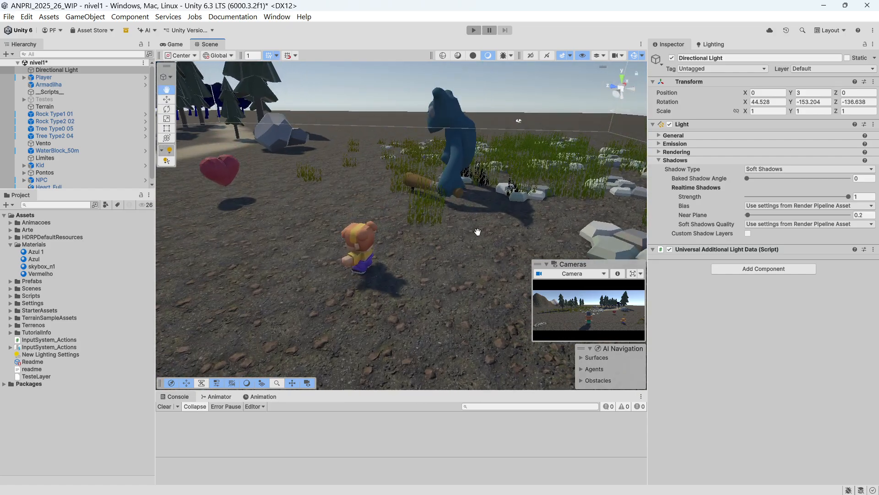
pyautogui.click(781, 169)
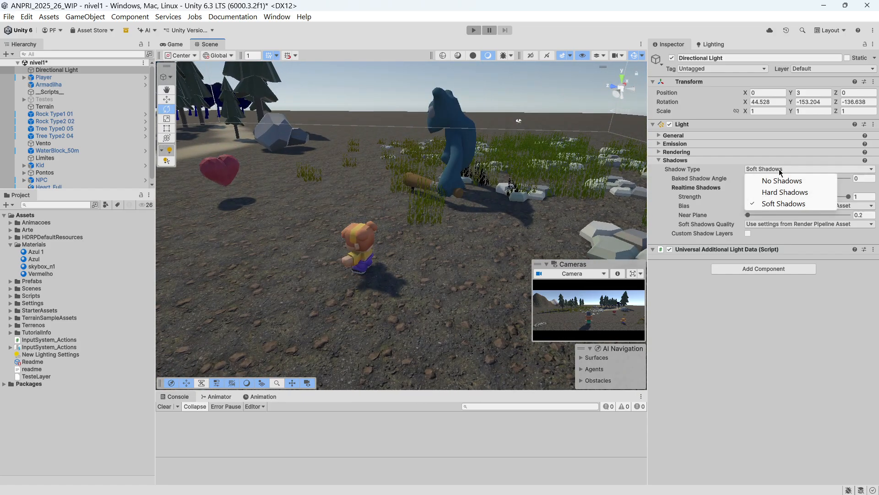
pyautogui.click(782, 191)
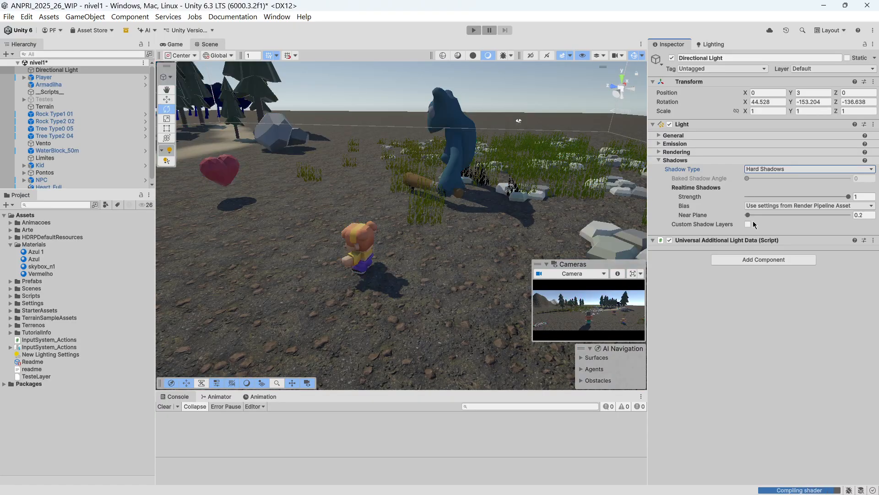
# Compare No Shadows with Soft Shadows on the Directional Light, ending on Soft Shadows
pyautogui.click(774, 170)
pyautogui.click(778, 181)
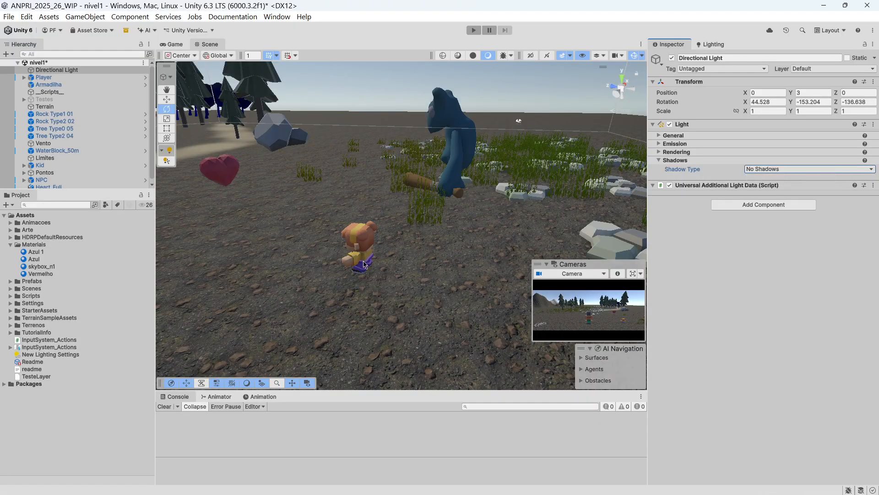
pyautogui.click(781, 170)
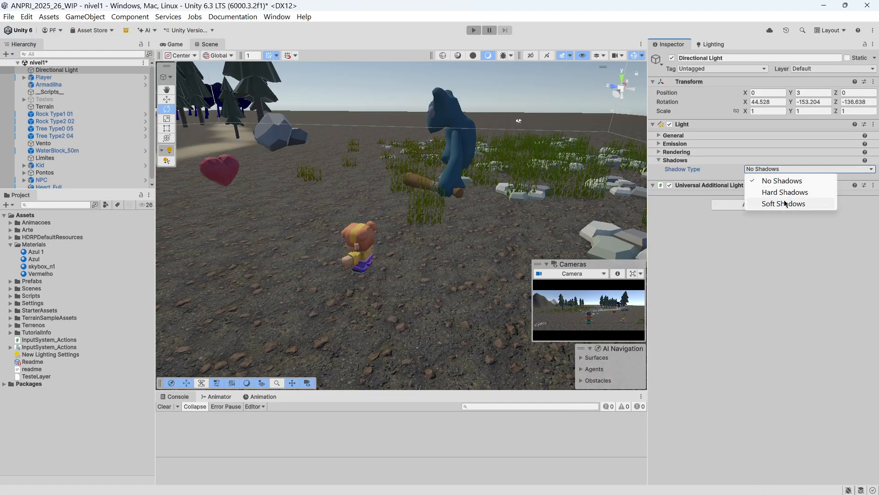
pyautogui.click(785, 204)
pyautogui.click(772, 171)
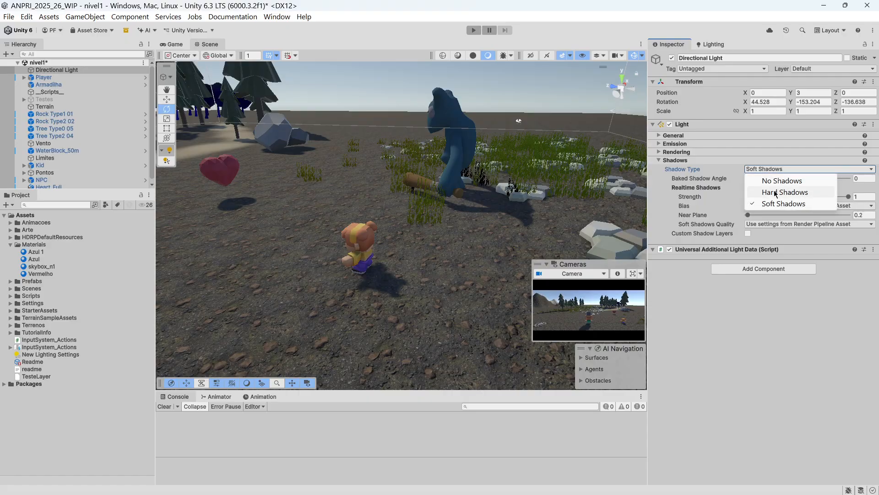
pyautogui.click(777, 180)
pyautogui.click(772, 170)
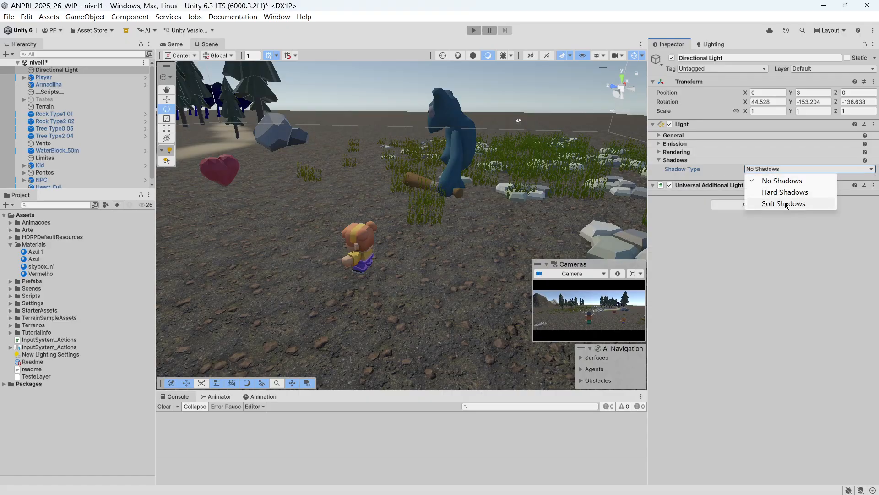
pyautogui.click(785, 204)
# Examine the soft shadow cast by the player character on the ground from close up and farther away
pyautogui.moveTo(454, 268); pyautogui.dragTo(456, 274, button='right')
pyautogui.scroll(-5, 457, 273)
pyautogui.moveTo(465, 271); pyautogui.dragTo(469, 234, button='middle')
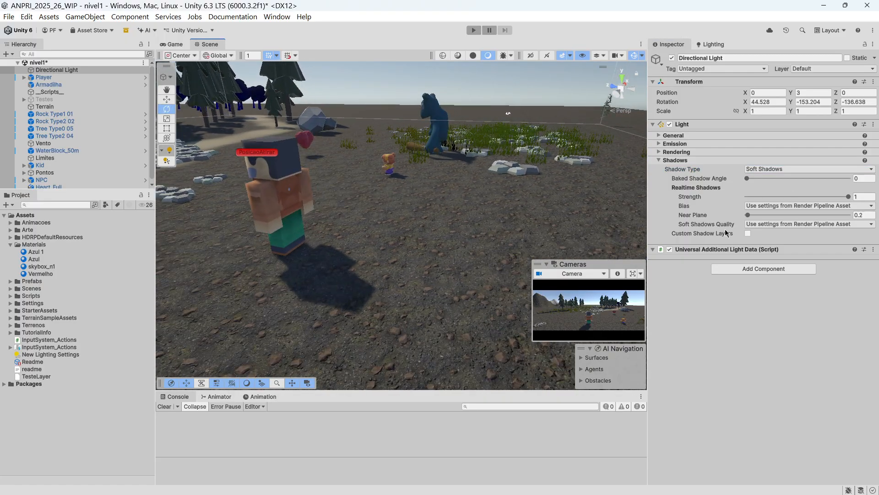
pyautogui.moveTo(380, 218); pyautogui.dragTo(424, 230, button='right')
pyautogui.moveTo(425, 231); pyautogui.dragTo(473, 224, button='middle')
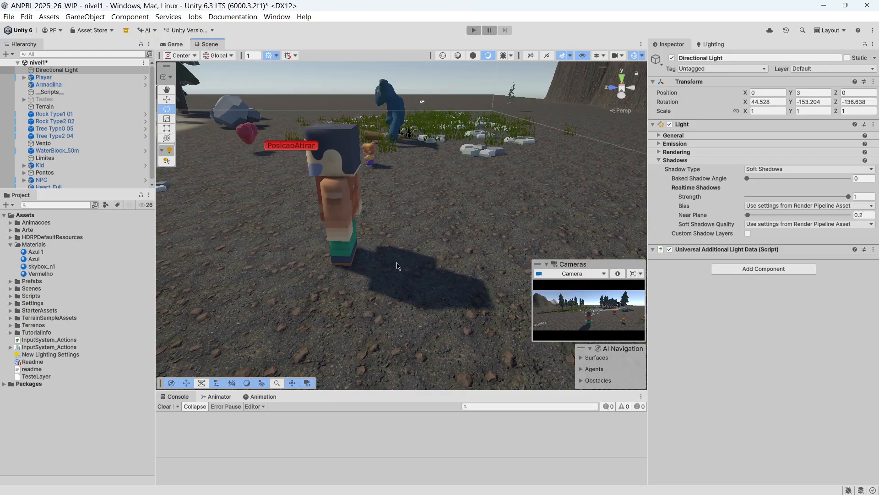
pyautogui.moveTo(443, 247); pyautogui.dragTo(362, 252, button='right')
pyautogui.moveTo(392, 254); pyautogui.dragTo(353, 253, button='middle')
pyautogui.scroll(-3, 411, 242)
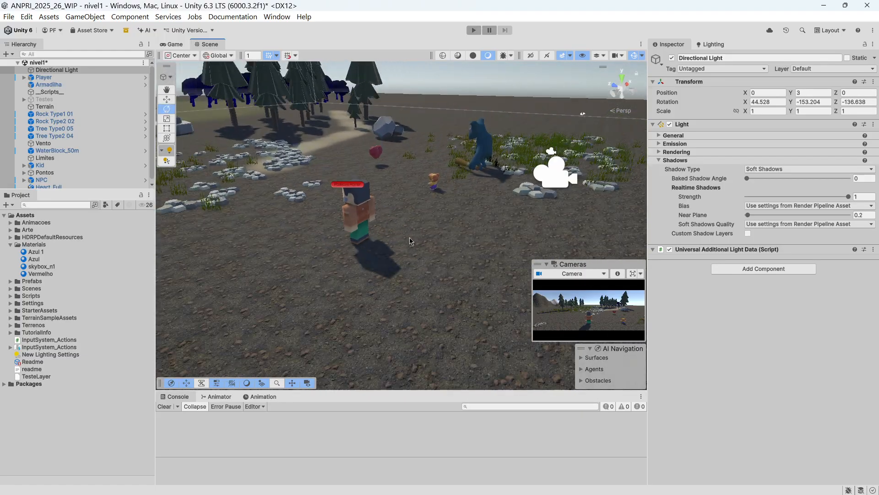
# Collapse the light's Shadows settings and survey the wider terrain, trees, rocks and sky from several viewpoints
pyautogui.click(660, 160)
pyautogui.moveTo(504, 183); pyautogui.dragTo(426, 243, button='right')
pyautogui.moveTo(425, 243); pyautogui.dragTo(350, 224, button='middle')
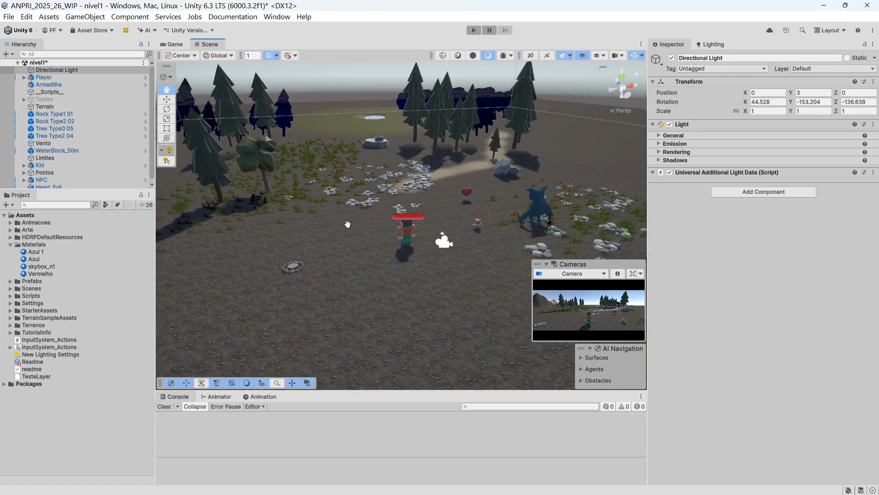
pyautogui.moveTo(458, 229); pyautogui.dragTo(401, 223, button='middle')
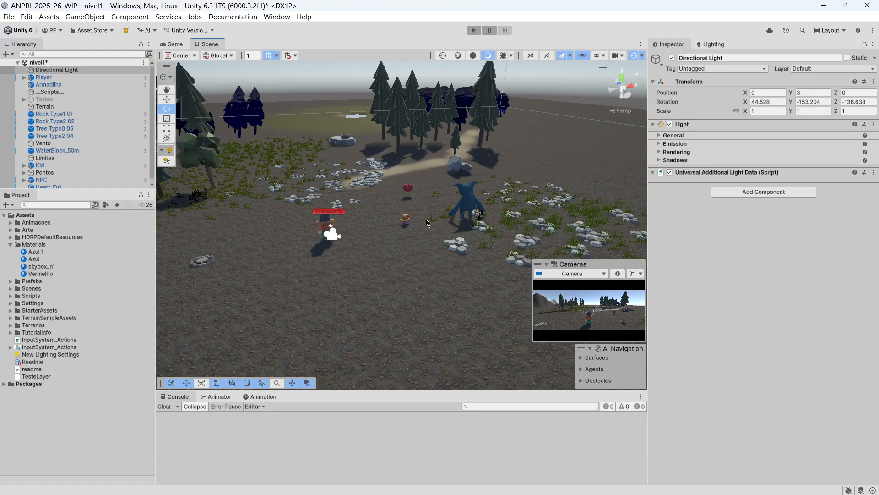
pyautogui.moveTo(576, 223); pyautogui.dragTo(304, 240, button='right')
pyautogui.moveTo(304, 239); pyautogui.dragTo(253, 92, button='middle')
pyautogui.scroll(-5, 438, 230)
pyautogui.scroll(-6, 254, 92)
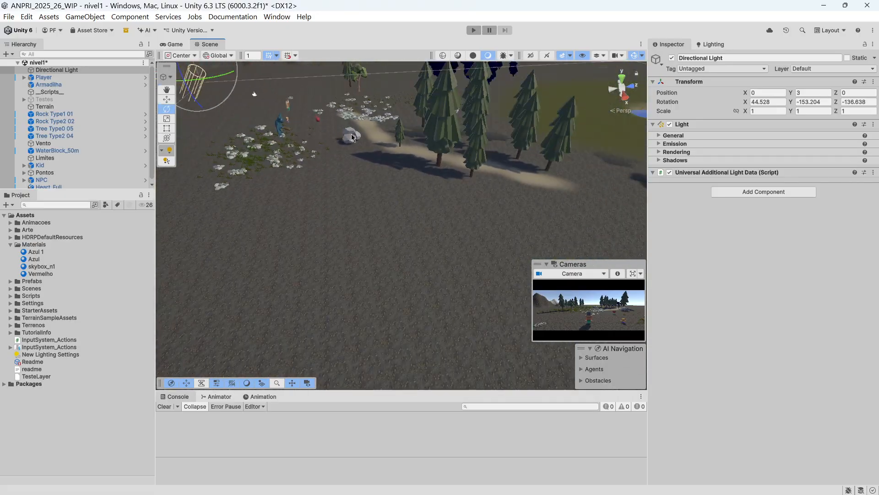
pyautogui.moveTo(404, 228); pyautogui.dragTo(439, 172, button='middle')
pyautogui.moveTo(439, 171); pyautogui.dragTo(496, 131, button='right')
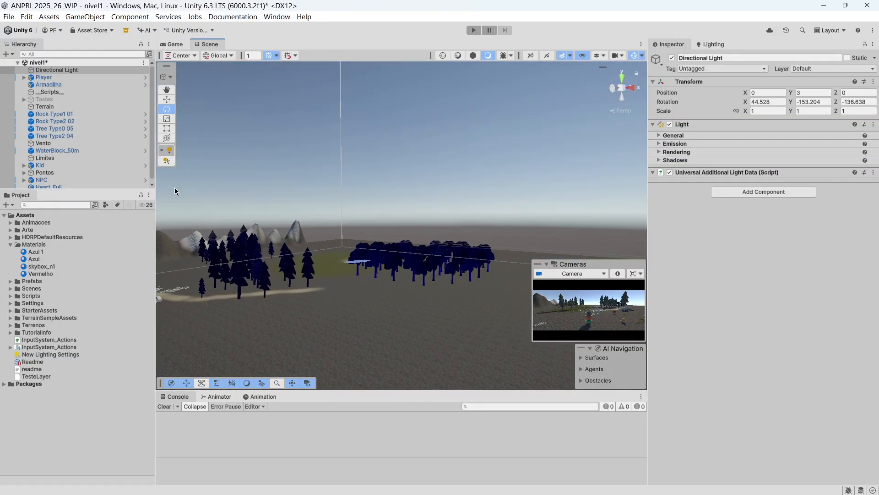
# Assign the skybox_n1 material as the scene's environment Skybox Material and view the sky
pyautogui.click(709, 45)
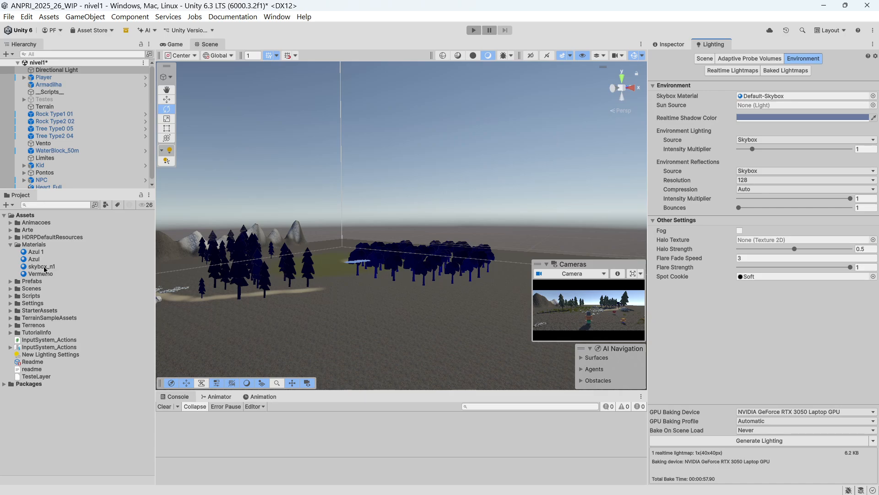
pyautogui.click(45, 267)
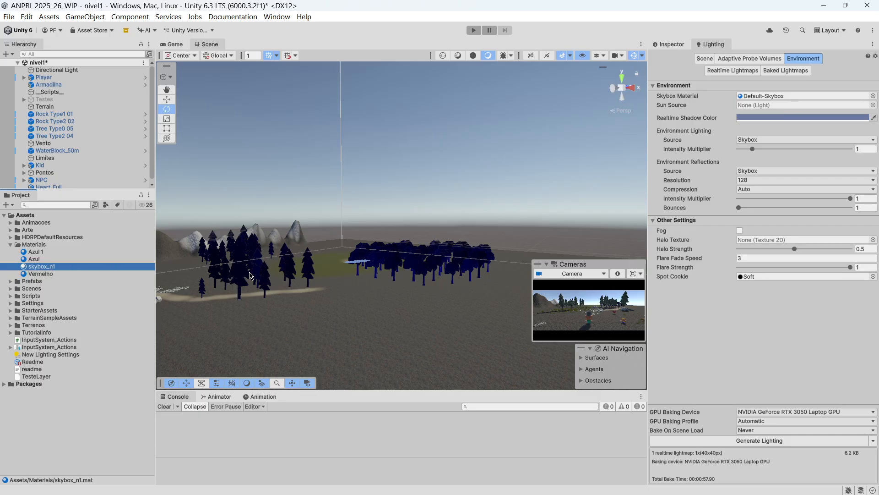
pyautogui.moveTo(53, 268); pyautogui.dragTo(767, 95)
pyautogui.moveTo(451, 287); pyautogui.dragTo(449, 255, button='right')
pyautogui.moveTo(449, 255); pyautogui.dragTo(471, 215, button='middle')
pyautogui.moveTo(424, 294); pyautogui.dragTo(426, 227, button='right')
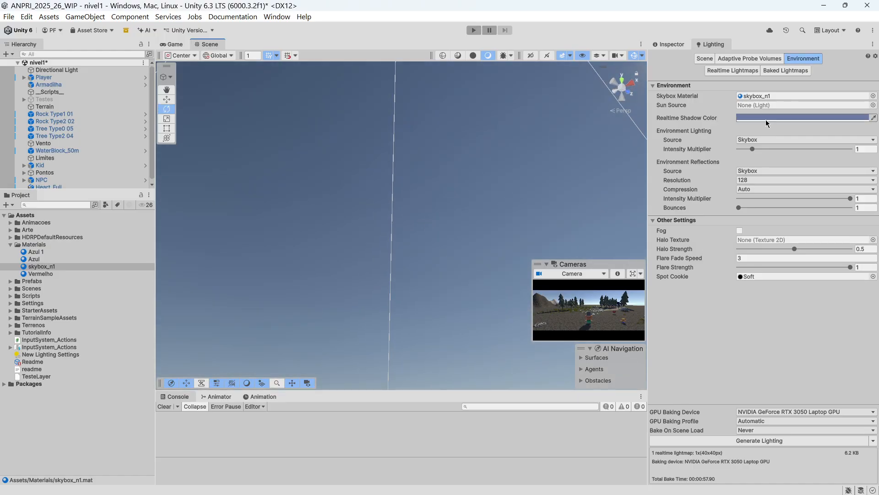
# Set the Ground color of the skybox_n1 material to a dark reddish brown
pyautogui.click(52, 269)
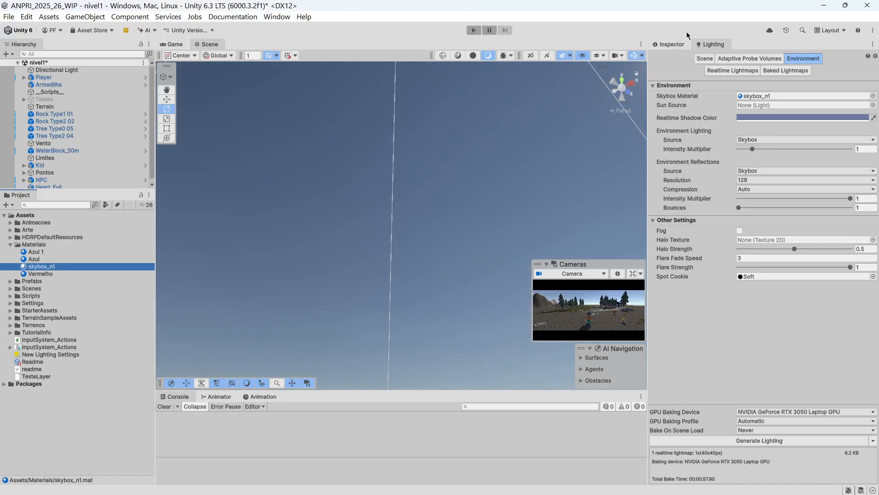
pyautogui.click(677, 45)
pyautogui.moveTo(449, 249)
pyautogui.mouseDown(button='right')
pyautogui.moveTo(428, 249)
pyautogui.moveTo(438, 247)
pyautogui.mouseUp(button='right')
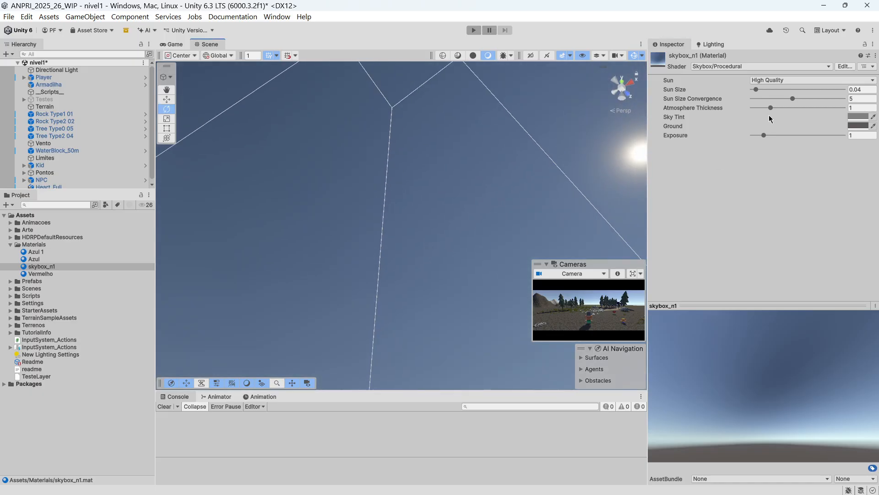
pyautogui.moveTo(416, 120); pyautogui.dragTo(607, 240, button='right')
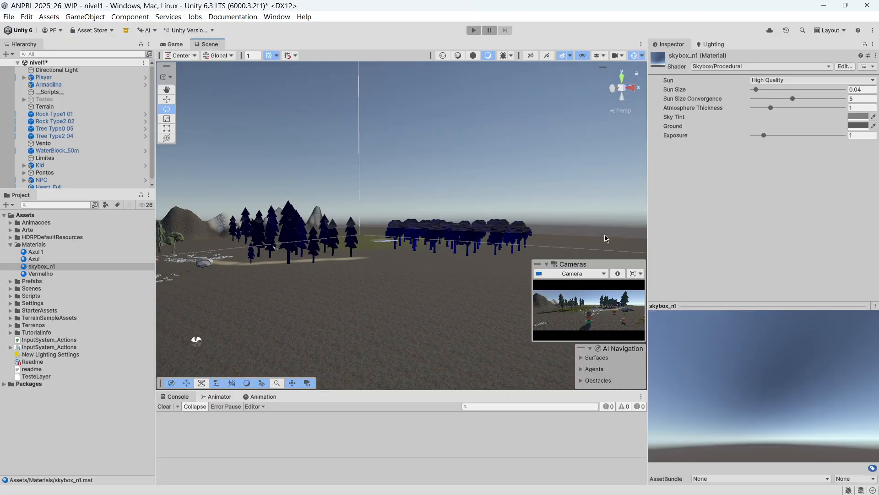
pyautogui.click(859, 124)
pyautogui.moveTo(809, 203); pyautogui.dragTo(834, 199)
pyautogui.click(871, 119)
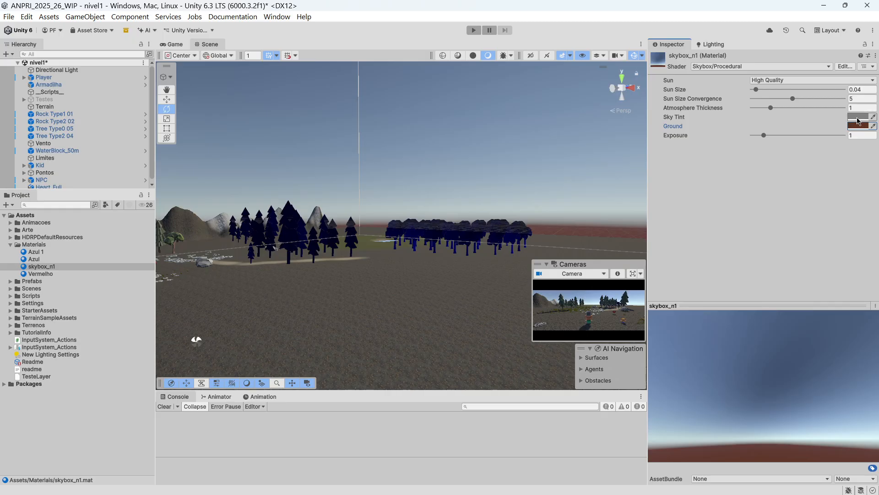
# Try a light grey (CCCCCC) Sky Tint on the skybox_n1 material and view the sky around the sun
pyautogui.click(858, 116)
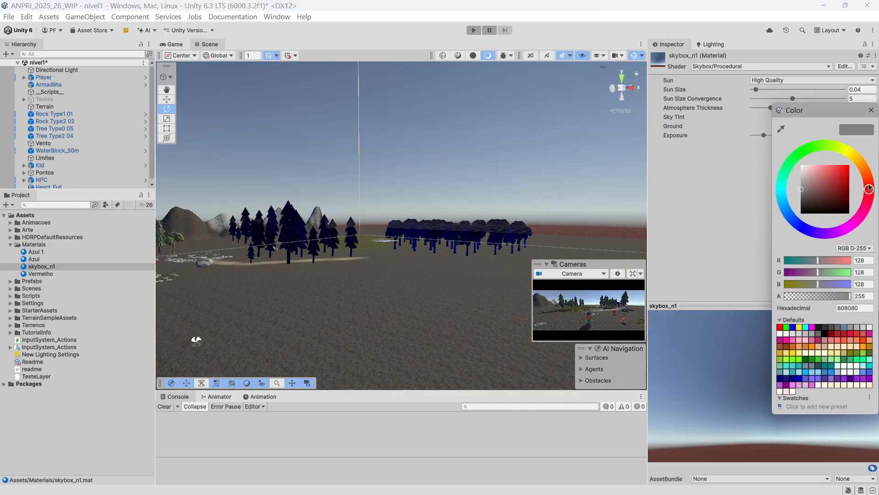
pyautogui.moveTo(802, 177); pyautogui.dragTo(798, 175)
pyautogui.moveTo(432, 336); pyautogui.dragTo(479, 259, button='right')
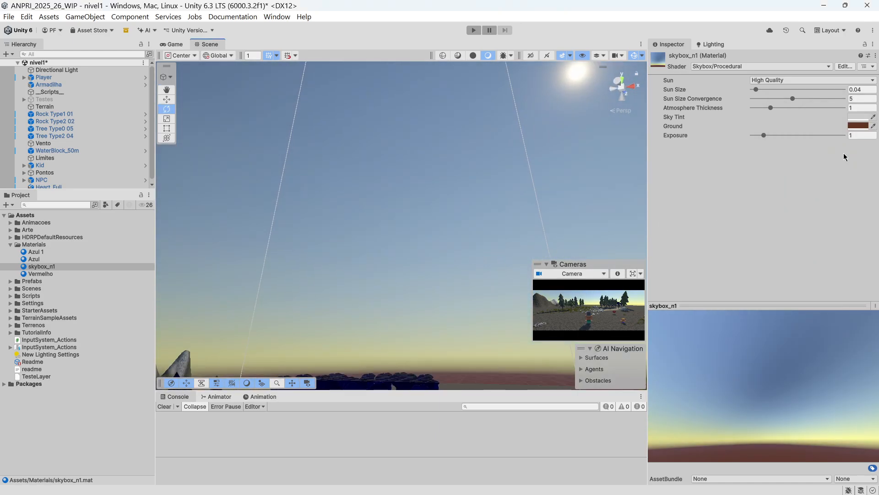
# Set the Sky Tint of the skybox_n1 material to a light orange-yellow (EFCB76) and view the scene
pyautogui.click(855, 118)
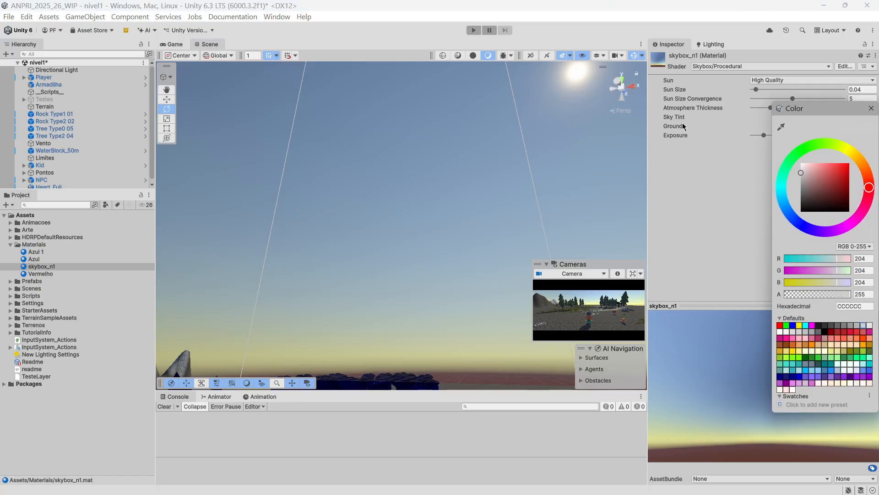
pyautogui.moveTo(823, 191)
pyautogui.mouseDown()
pyautogui.moveTo(802, 191)
pyautogui.moveTo(799, 175)
pyautogui.moveTo(789, 180)
pyautogui.mouseUp()
pyautogui.click(857, 158)
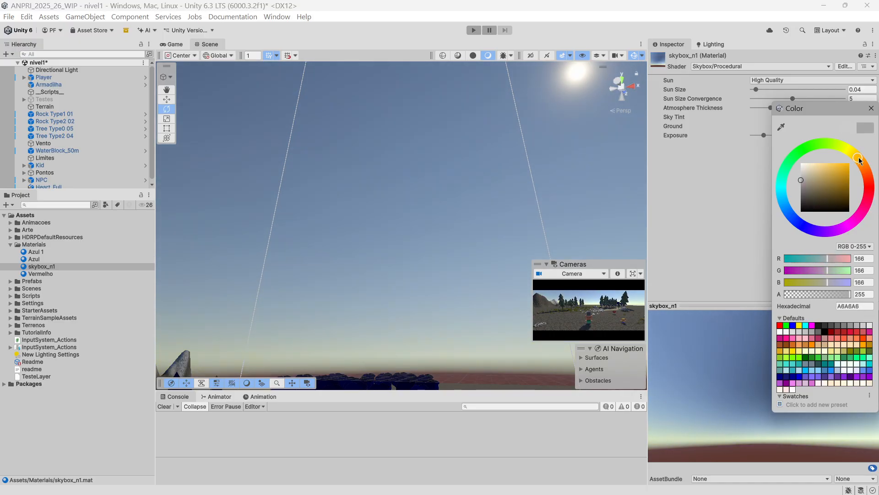
pyautogui.click(825, 167)
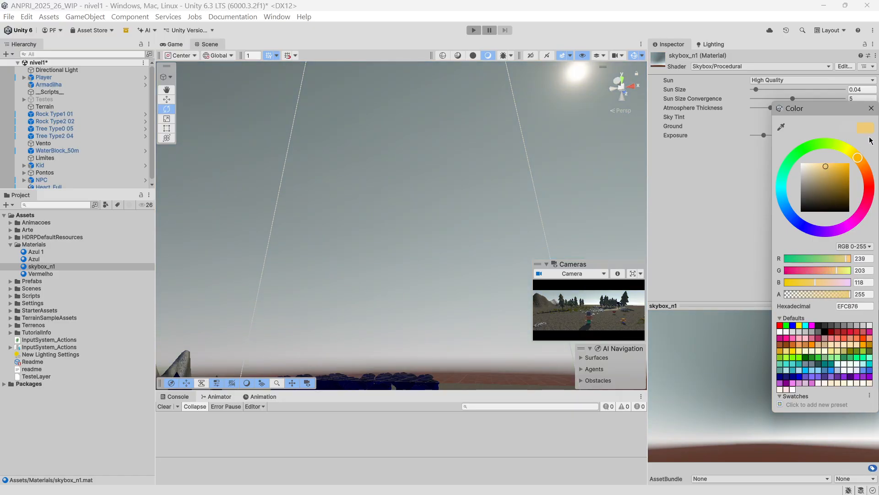
pyautogui.click(871, 109)
pyautogui.moveTo(400, 184); pyautogui.dragTo(441, 238, button='right')
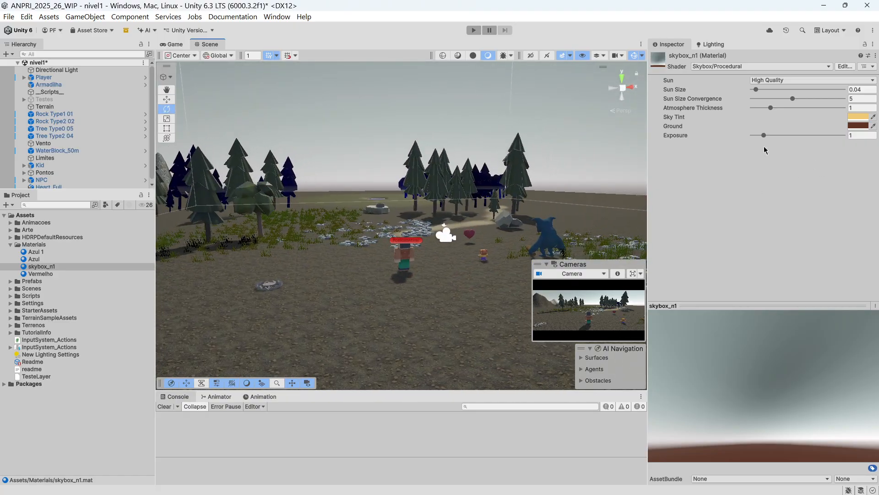
# Try an Exposure of 4.24 on the skybox_n1 material, and restore the value to 1
pyautogui.moveTo(765, 137); pyautogui.dragTo(806, 137)
pyautogui.click(857, 136)
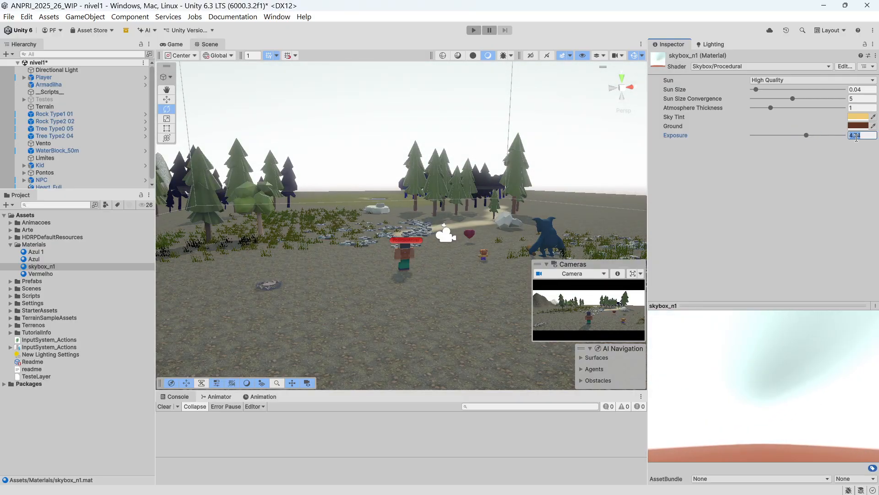
pyautogui.write('1')
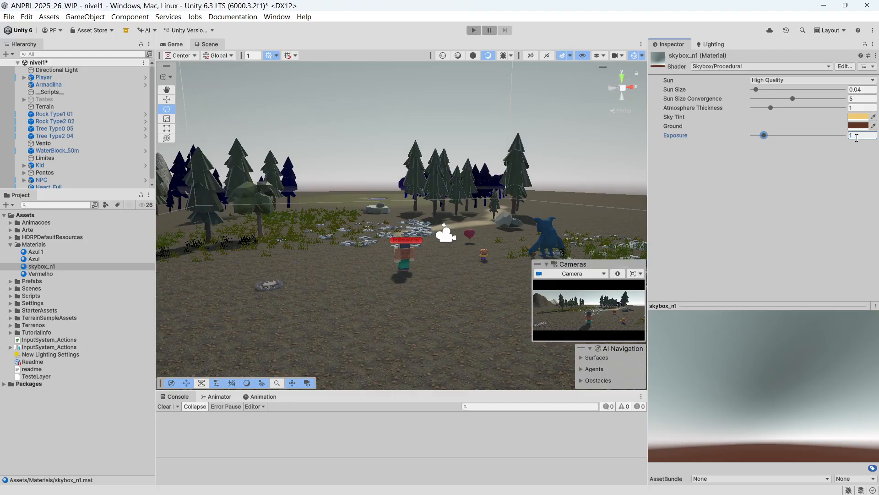
# Try an Atmosphere Thickness of 1.35 on the skybox_n1 material and undo that change
pyautogui.moveTo(395, 278); pyautogui.dragTo(796, 133, button='right')
pyautogui.moveTo(772, 107)
pyautogui.mouseDown()
pyautogui.moveTo(797, 108)
pyautogui.moveTo(758, 109)
pyautogui.moveTo(779, 110)
pyautogui.mouseUp()
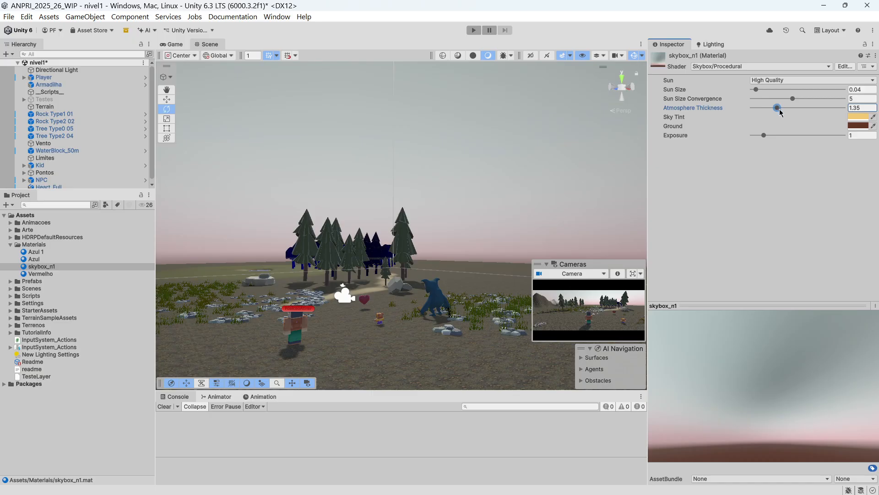
pyautogui.hotkey('ctrl', 'z')
# Enable Fog in the scene's environment lighting settings and view it around the player and distant trees
pyautogui.click(719, 43)
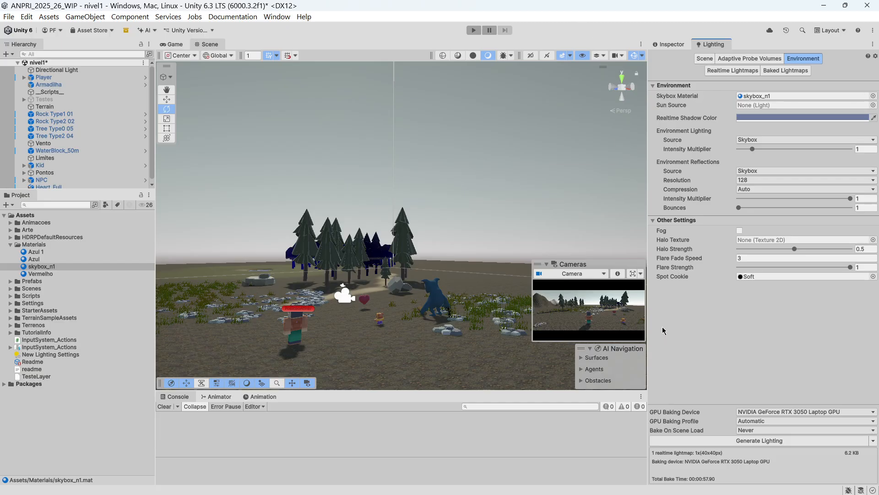
pyautogui.click(740, 231)
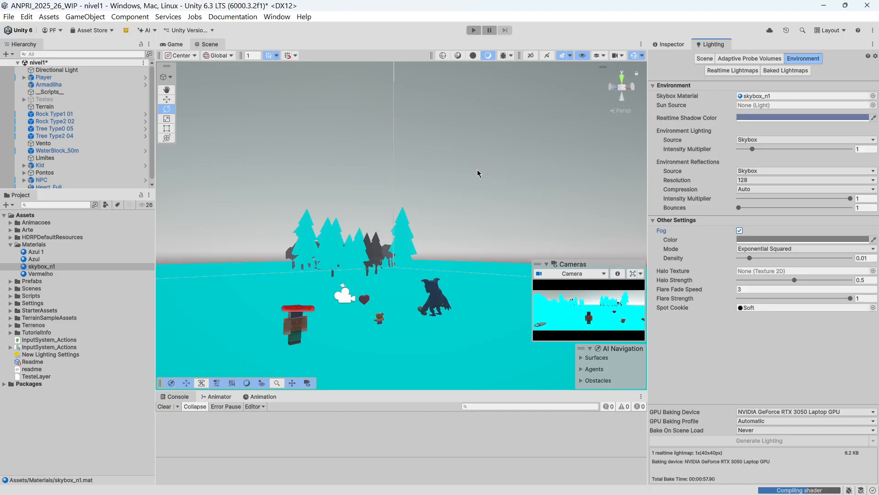
pyautogui.moveTo(450, 173); pyautogui.dragTo(452, 213, button='right')
pyautogui.scroll(3, 411, 247)
pyautogui.moveTo(495, 232); pyautogui.dragTo(308, 237, button='right')
pyautogui.moveTo(460, 239)
pyautogui.mouseDown(button='middle')
pyautogui.moveTo(428, 236)
pyautogui.moveTo(453, 233)
pyautogui.mouseUp(button='middle')
pyautogui.moveTo(453, 234); pyautogui.dragTo(488, 235, button='right')
pyautogui.moveTo(434, 234); pyautogui.dragTo(456, 229, button='middle')
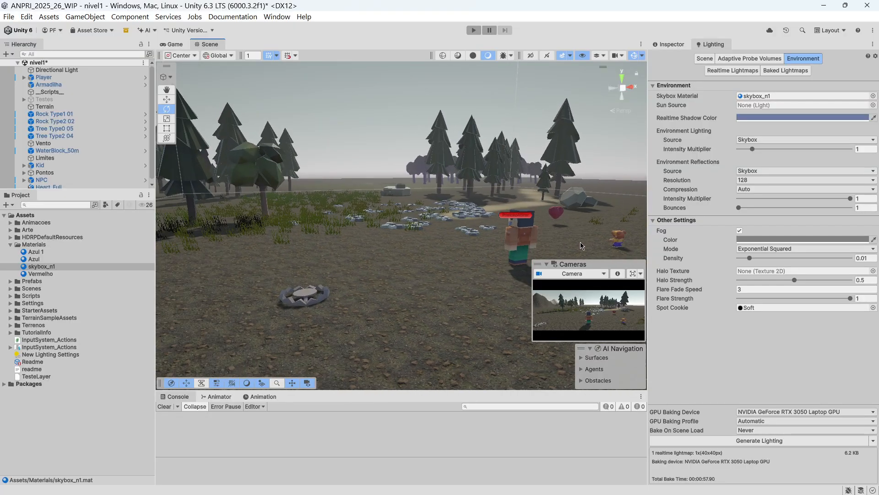
pyautogui.moveTo(356, 247); pyautogui.dragTo(398, 244, button='right')
pyautogui.moveTo(479, 206); pyautogui.dragTo(399, 213, button='right')
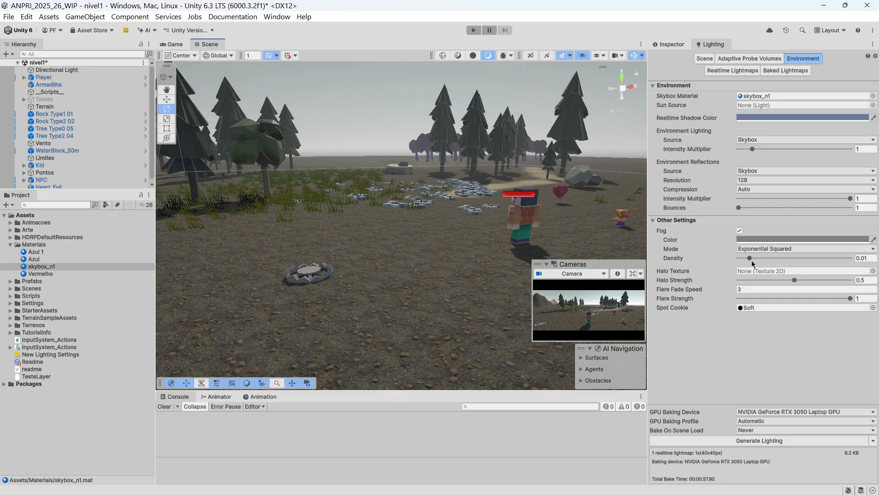
# Try a fog Density of 0.027 and switch the fog Mode to Linear
pyautogui.moveTo(751, 260); pyautogui.dragTo(759, 261)
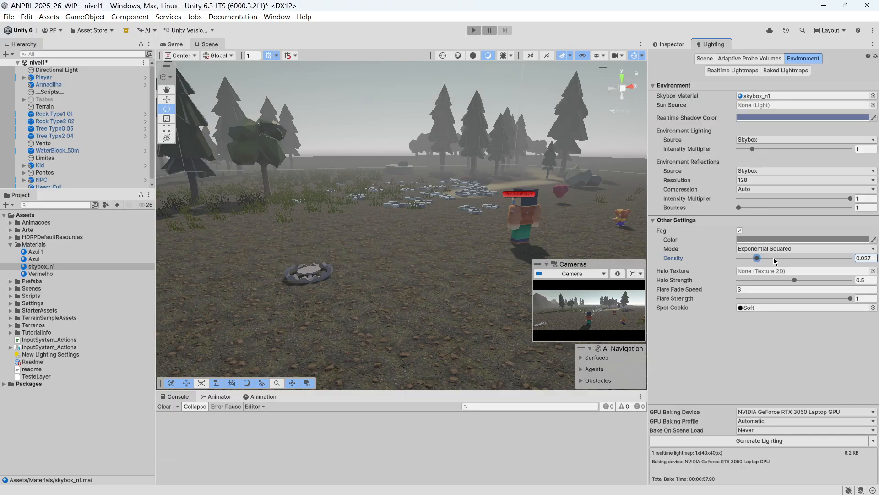
pyautogui.click(775, 252)
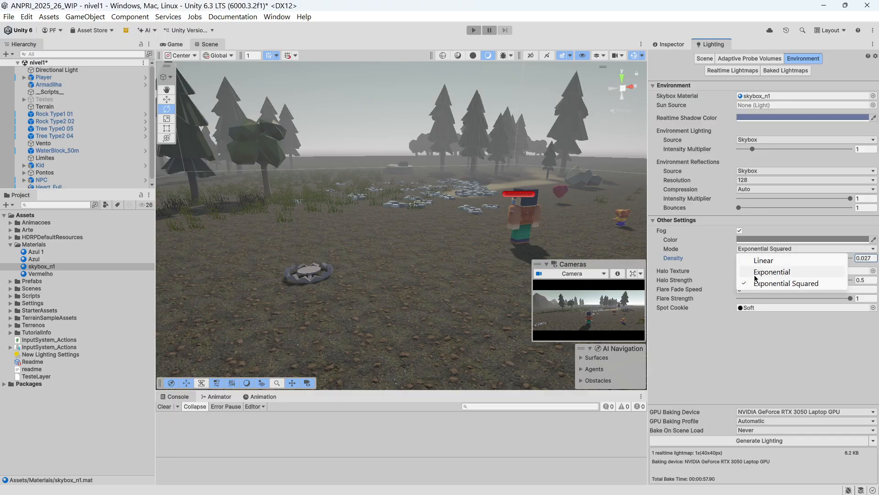
pyautogui.click(763, 261)
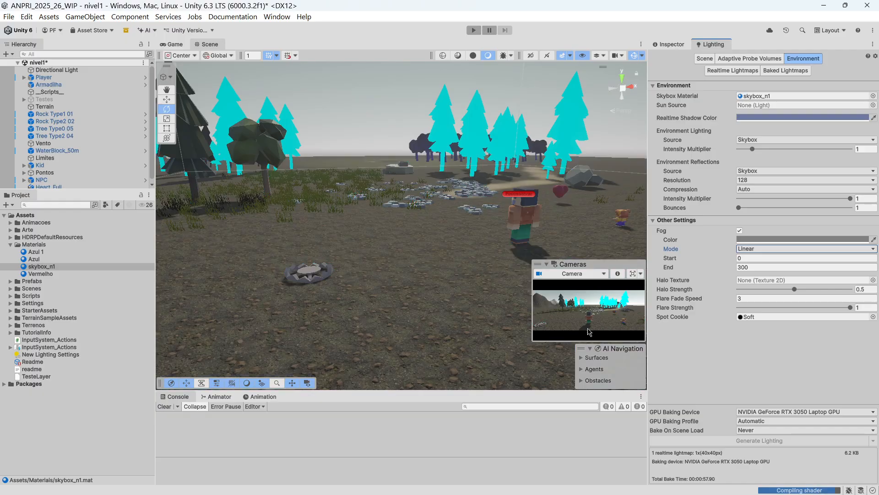
# Set the fog Mode to Exponential and inspect the fog over the terrain and trees from several angles
pyautogui.click(750, 249)
pyautogui.click(759, 270)
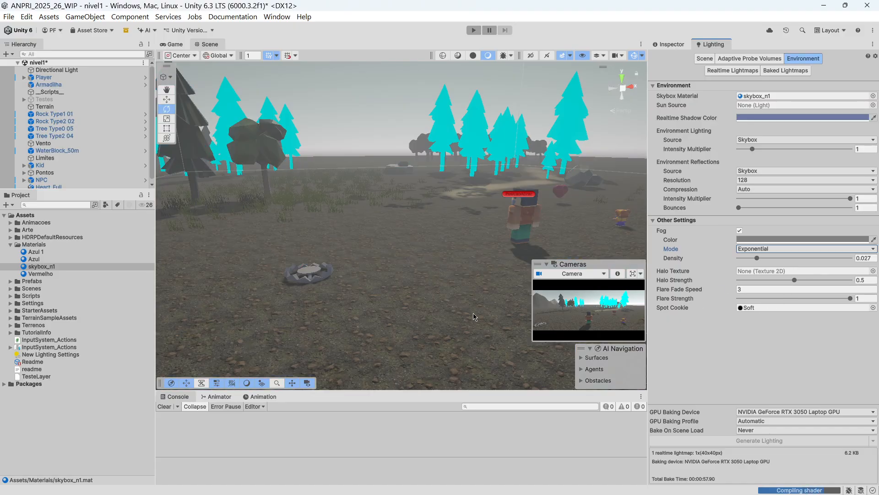
pyautogui.moveTo(459, 324); pyautogui.dragTo(438, 195, button='right')
pyautogui.moveTo(446, 244); pyautogui.dragTo(446, 323, button='right')
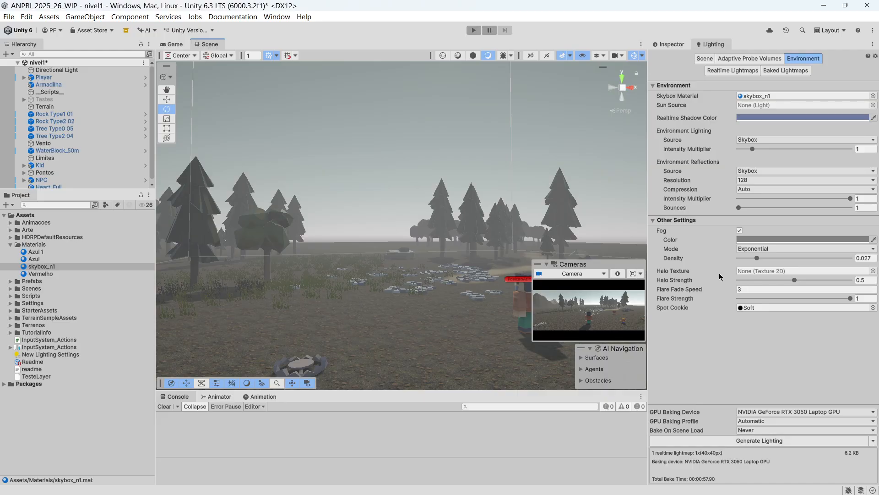
pyautogui.moveTo(426, 315); pyautogui.dragTo(442, 212, button='right')
pyautogui.moveTo(391, 141); pyautogui.dragTo(456, 262, button='right')
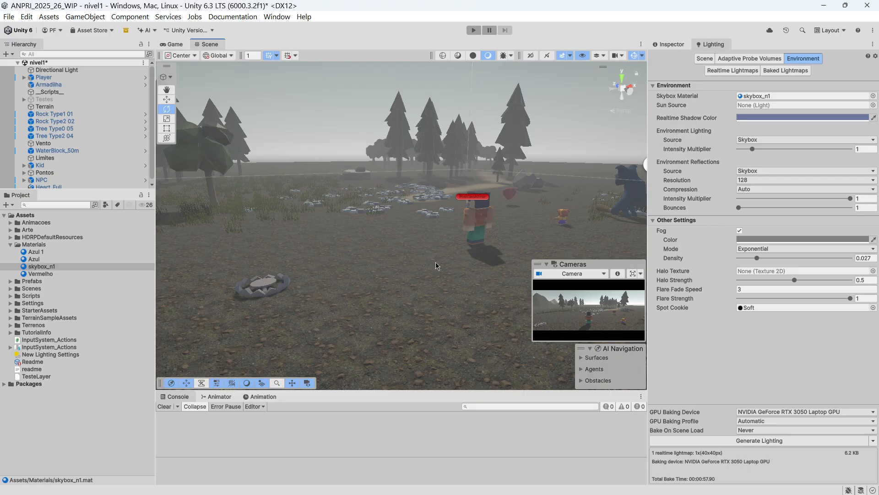
pyautogui.moveTo(447, 308)
pyautogui.mouseDown(button='right')
pyautogui.moveTo(463, 308)
pyautogui.moveTo(452, 150)
pyautogui.moveTo(453, 293)
pyautogui.moveTo(444, 299)
pyautogui.mouseUp(button='right')
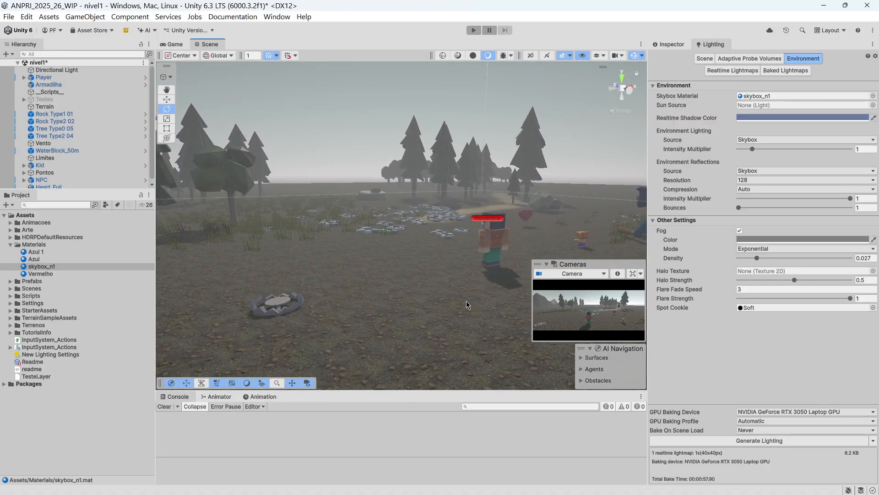
# Set the fog Density to 0.013 and check the fog Color without changing it
pyautogui.moveTo(758, 259)
pyautogui.mouseDown()
pyautogui.moveTo(777, 262)
pyautogui.moveTo(754, 261)
pyautogui.mouseUp()
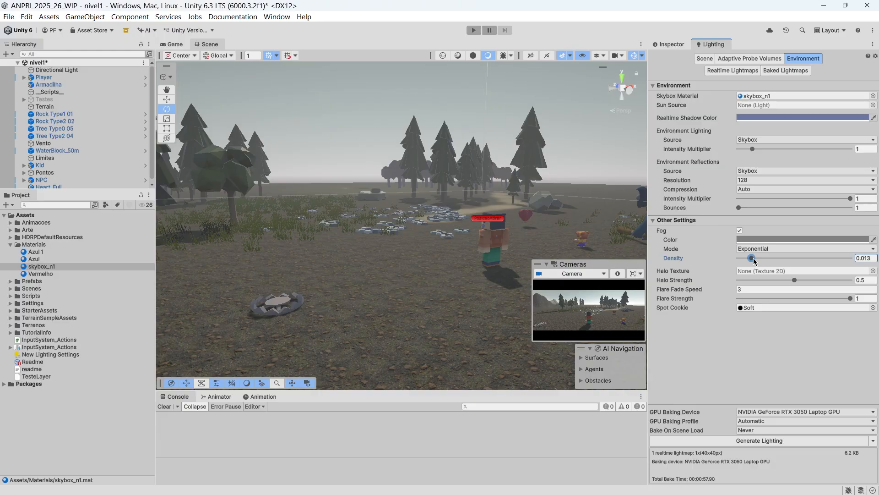
pyautogui.click(774, 239)
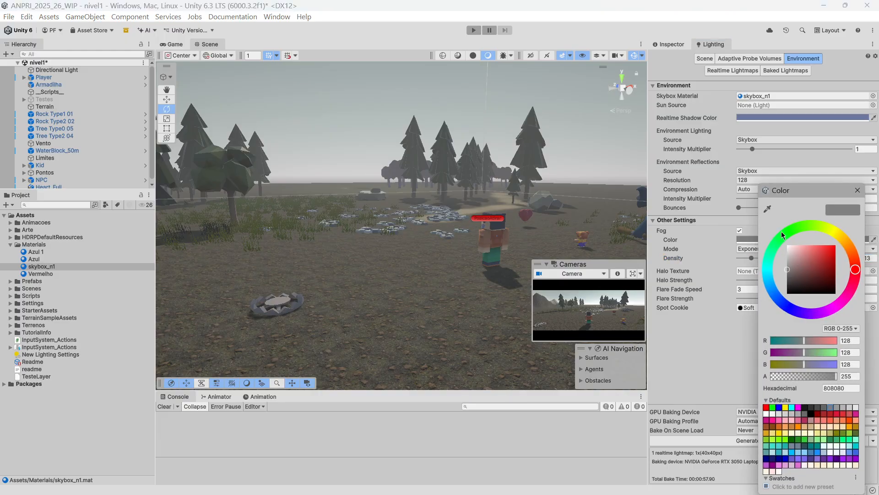
pyautogui.click(859, 190)
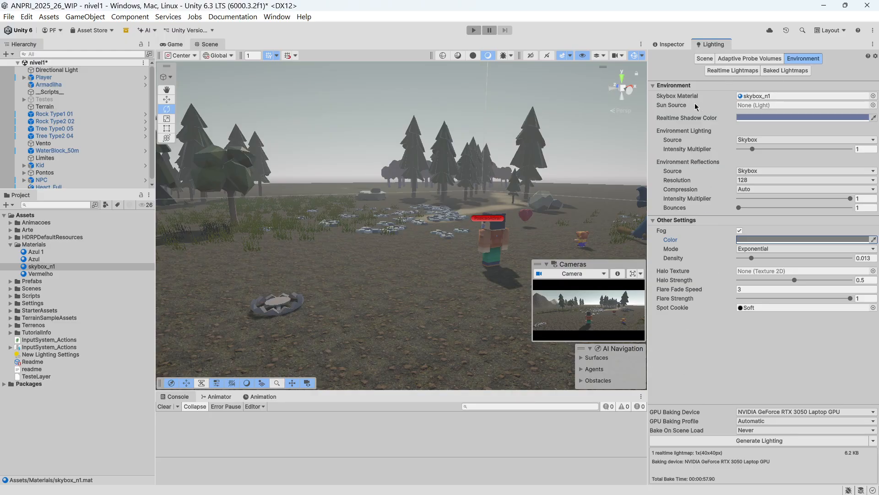
# Assign the Directional Light as the environment's Sun Source and view the scene around the player
pyautogui.moveTo(72, 71); pyautogui.dragTo(774, 105)
pyautogui.moveTo(383, 280); pyautogui.dragTo(458, 270, button='right')
pyautogui.moveTo(374, 253); pyautogui.dragTo(371, 269, button='right')
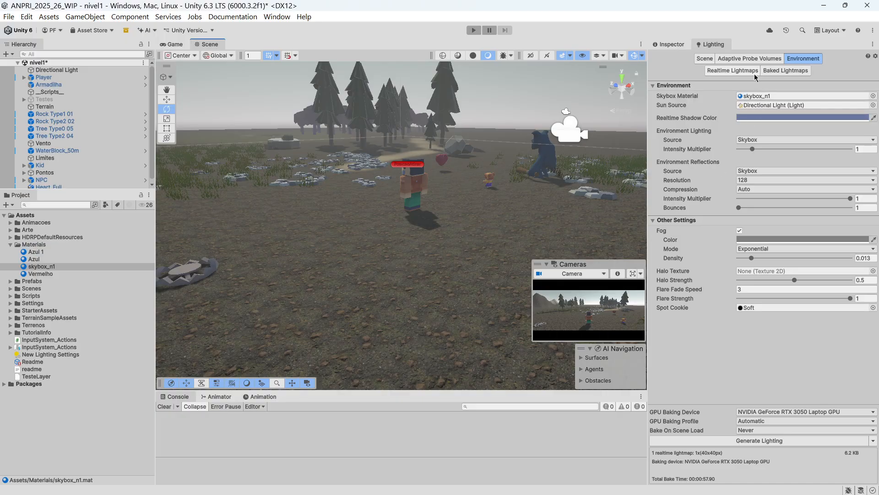
# Review the scene lighting, Adaptive Probe Volumes, realtime lightmap and baked lightmap settings, and return to the environment settings
pyautogui.click(704, 59)
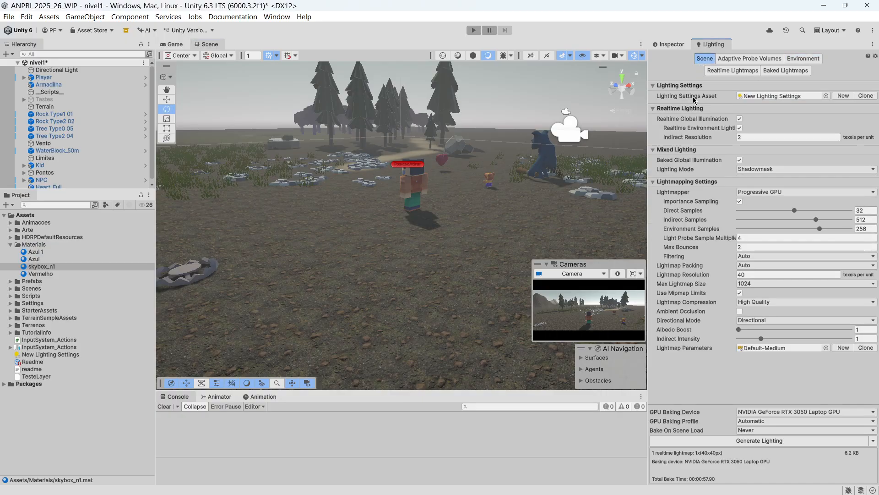
pyautogui.click(740, 59)
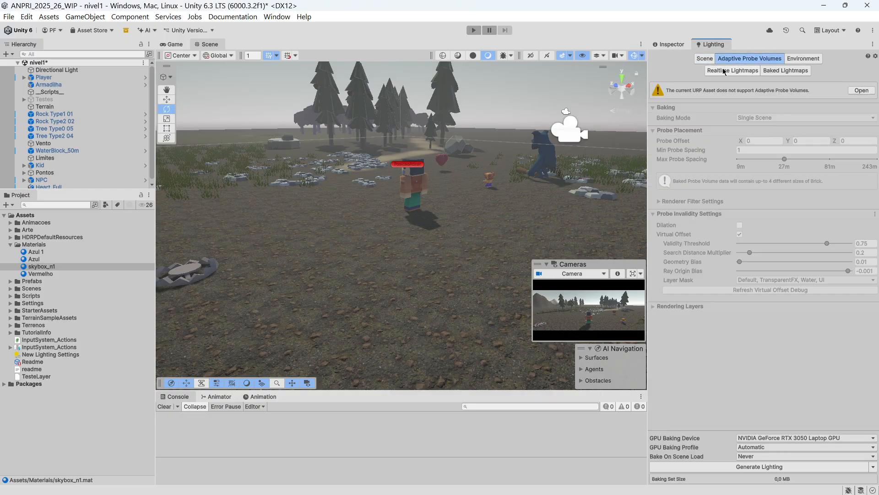
pyautogui.click(728, 72)
pyautogui.click(794, 71)
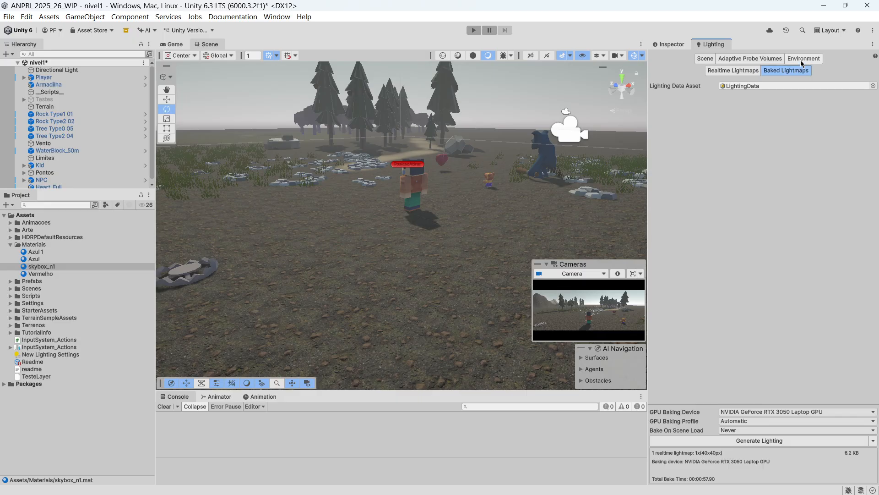
pyautogui.click(804, 58)
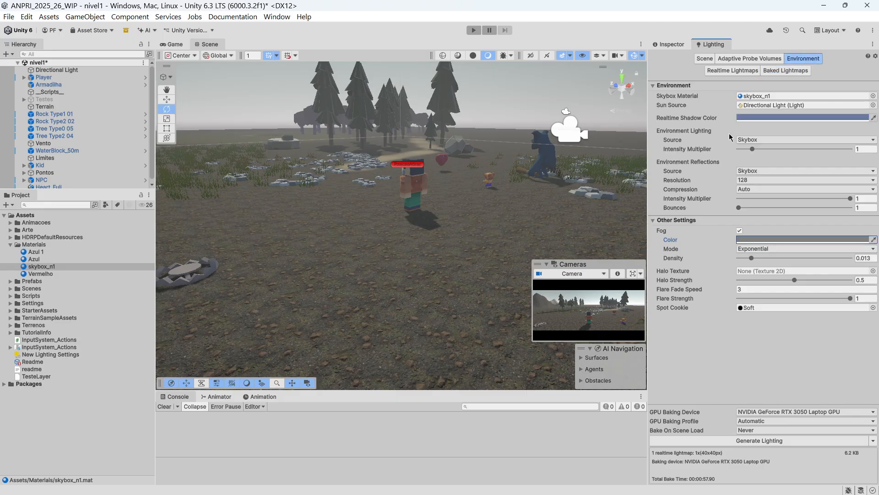
# Set the Directional Light's emission Intensity to 0 and expand its Shadows settings
pyautogui.click(74, 72)
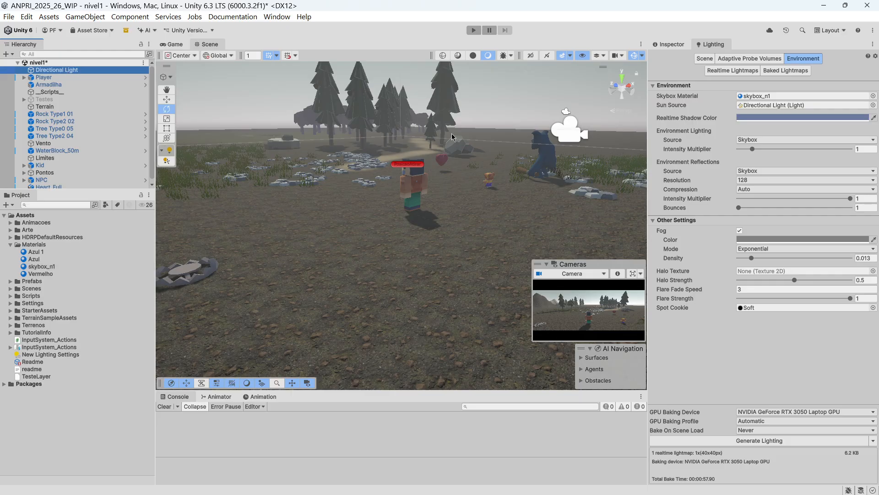
pyautogui.click(668, 45)
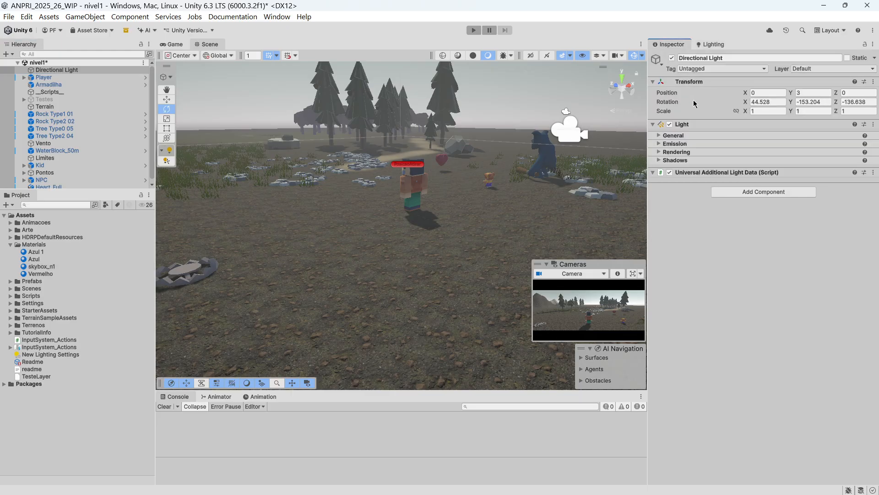
pyautogui.click(674, 144)
pyautogui.moveTo(717, 176); pyautogui.dragTo(668, 175)
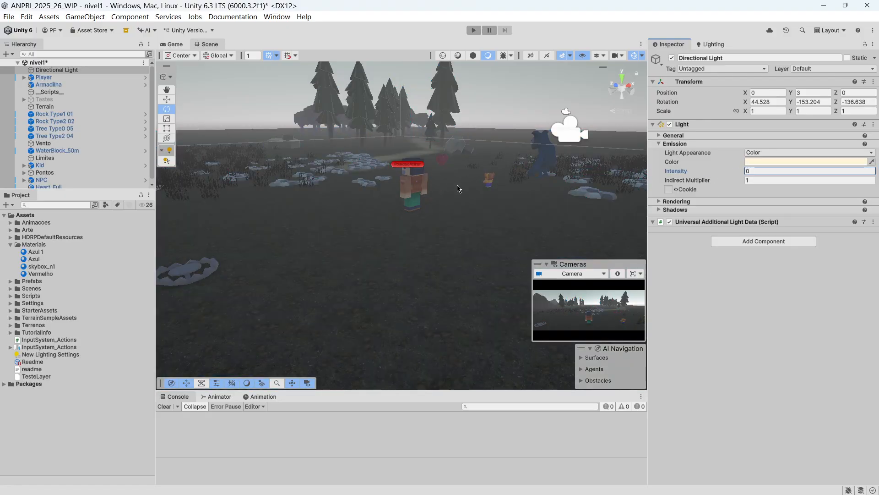
pyautogui.click(669, 210)
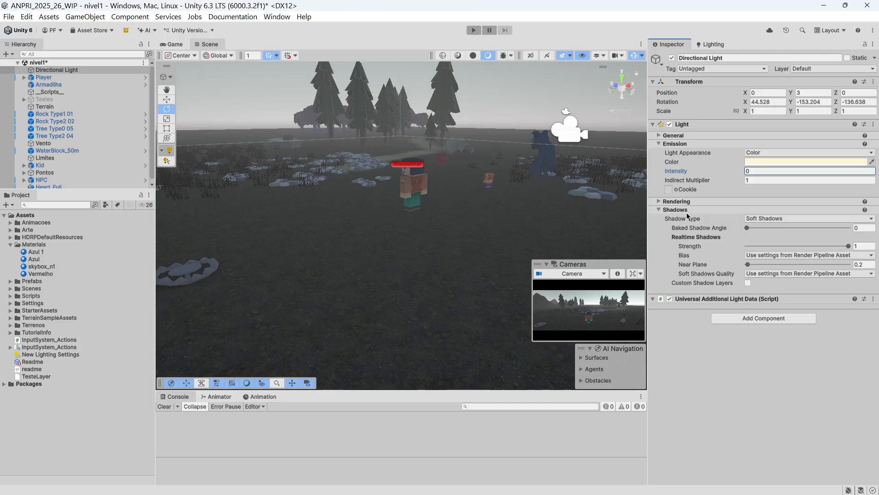
# Set the Environment Lighting Intensity Multiplier to 0 and inspect the player character from closer up
pyautogui.click(715, 44)
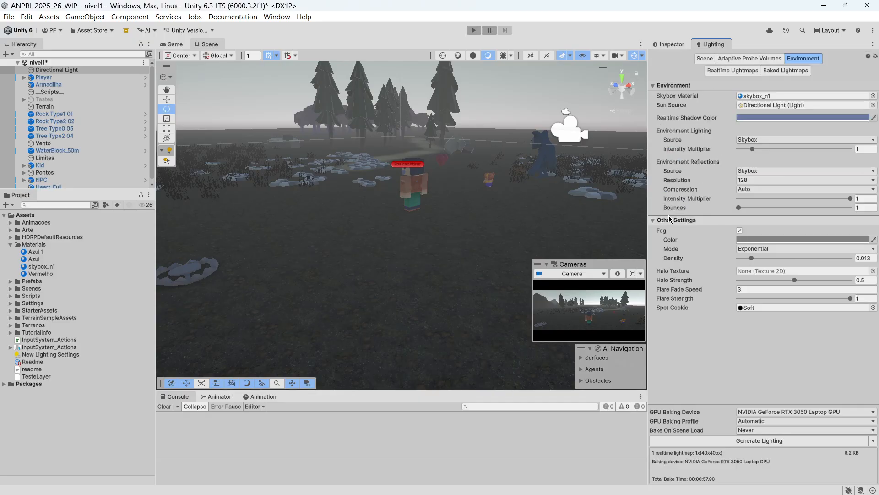
pyautogui.moveTo(753, 149); pyautogui.dragTo(736, 150)
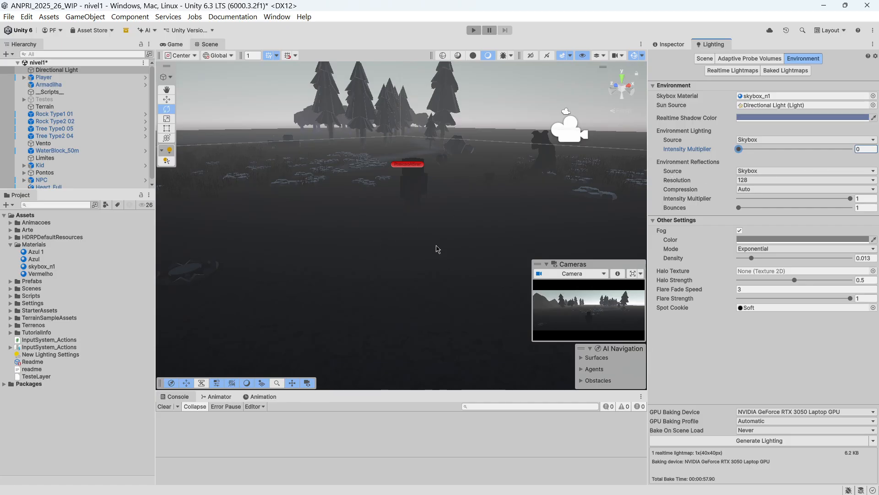
pyautogui.moveTo(492, 183)
pyautogui.mouseDown(button='right')
pyautogui.moveTo(479, 173)
pyautogui.moveTo(414, 188)
pyautogui.moveTo(480, 209)
pyautogui.moveTo(489, 186)
pyautogui.mouseUp(button='right')
pyautogui.scroll(3, 481, 209)
pyautogui.scroll(-3, 481, 209)
pyautogui.scroll(3, 484, 201)
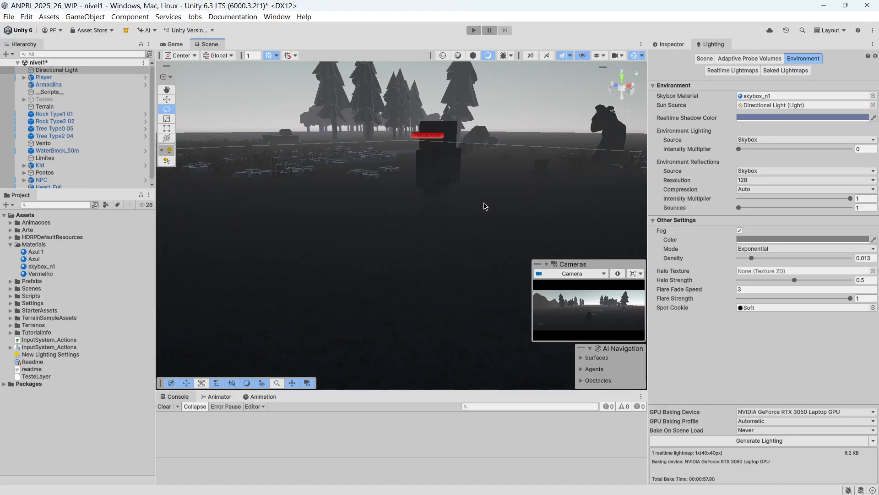
# Set the Environment Lighting Intensity Multiplier to about 0.56 and the Directional Light's emission Intensity to 1
pyautogui.scroll(-3, 486, 205)
pyautogui.moveTo(742, 150)
pyautogui.mouseDown()
pyautogui.moveTo(787, 155)
pyautogui.moveTo(746, 155)
pyautogui.mouseUp()
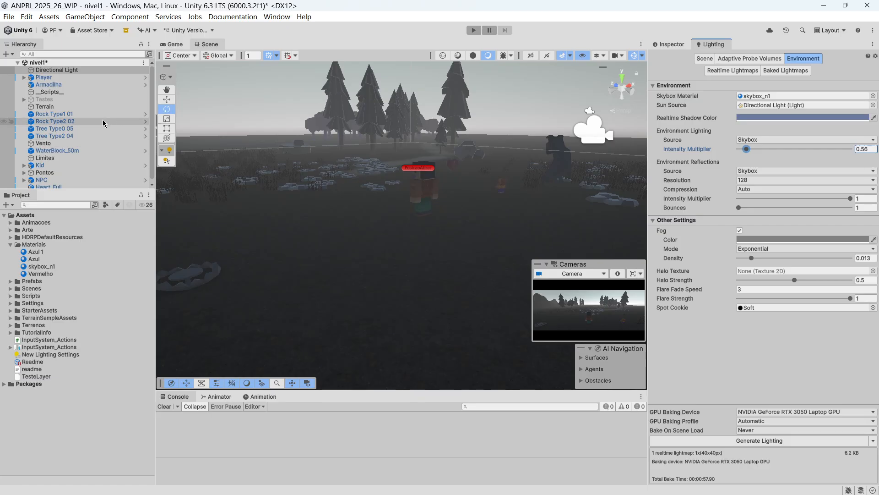
pyautogui.click(672, 44)
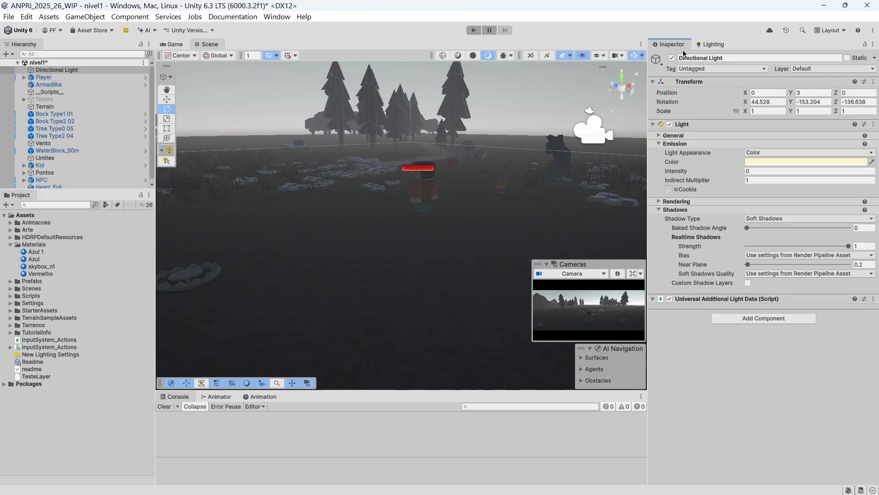
pyautogui.click(759, 172)
pyautogui.write('1')
pyautogui.press('Return')
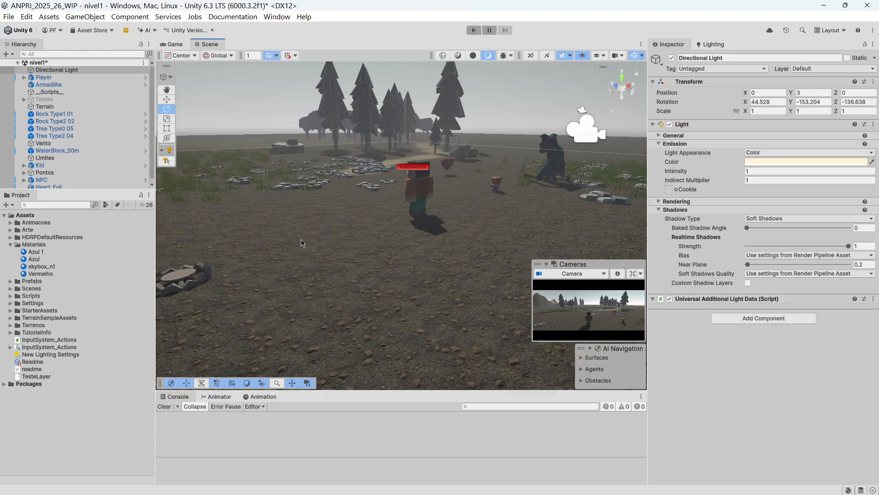
# Import the WoodenCabin asset folder into the project's Arte folder and expand Arte
pyautogui.moveTo(551, 184); pyautogui.dragTo(412, 181, button='right')
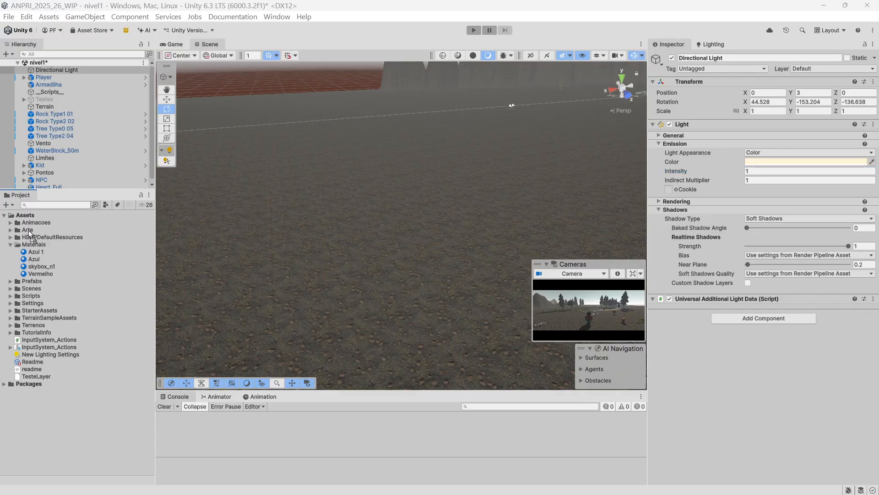
pyautogui.moveTo(30, 230); pyautogui.dragTo(29, 229)
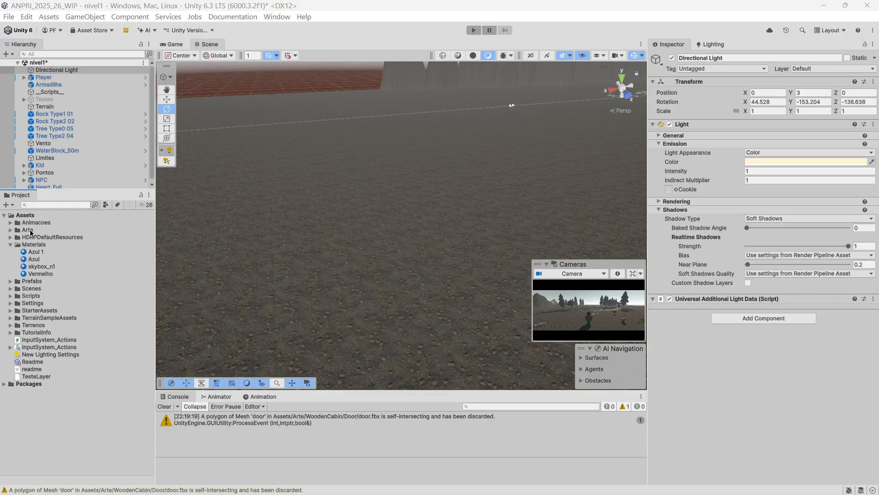
pyautogui.click(31, 230)
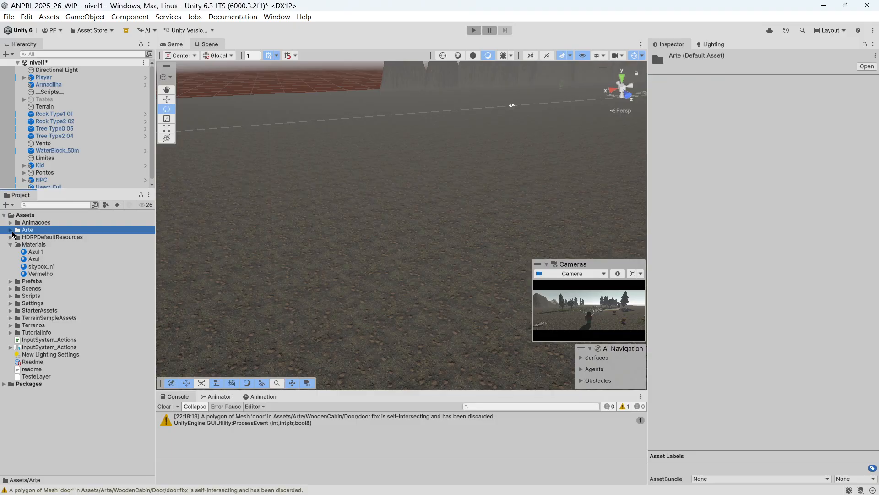
pyautogui.click(10, 230)
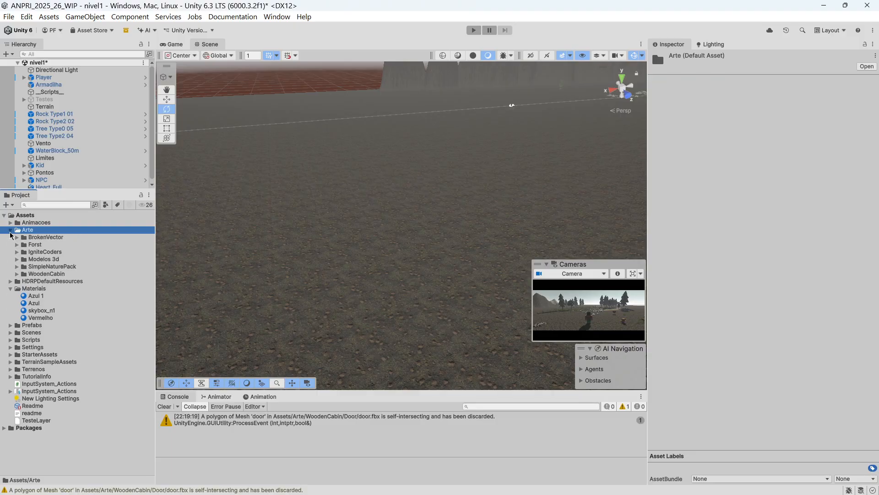
# Expand the WoodenCabin asset's Door and WoodenCabin subfolders and open the WoodenCabin model's import settings
pyautogui.click(48, 274)
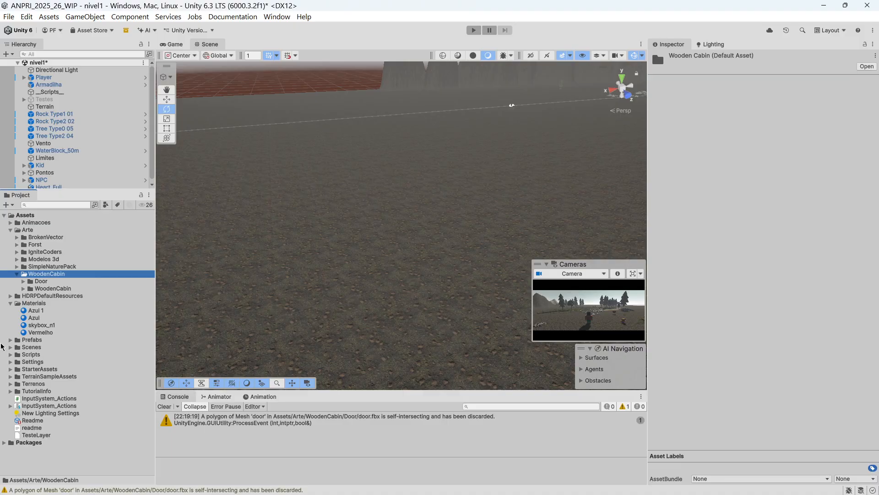
pyautogui.click(39, 288)
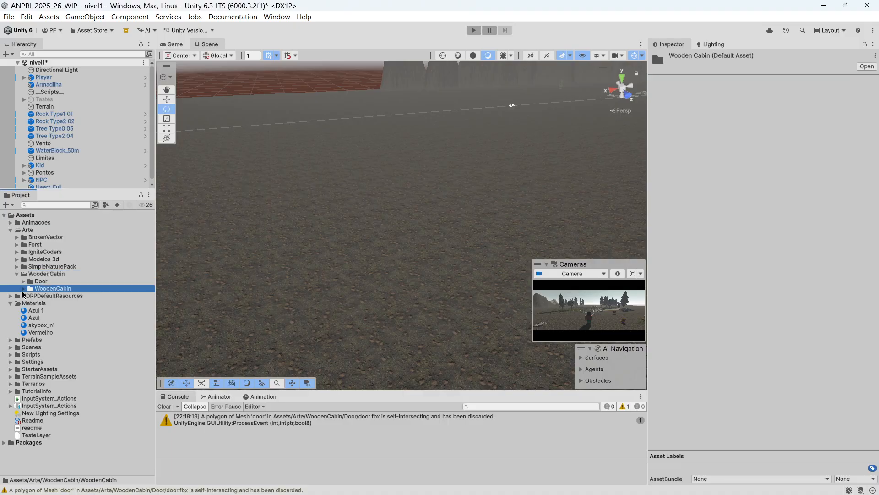
pyautogui.click(24, 289)
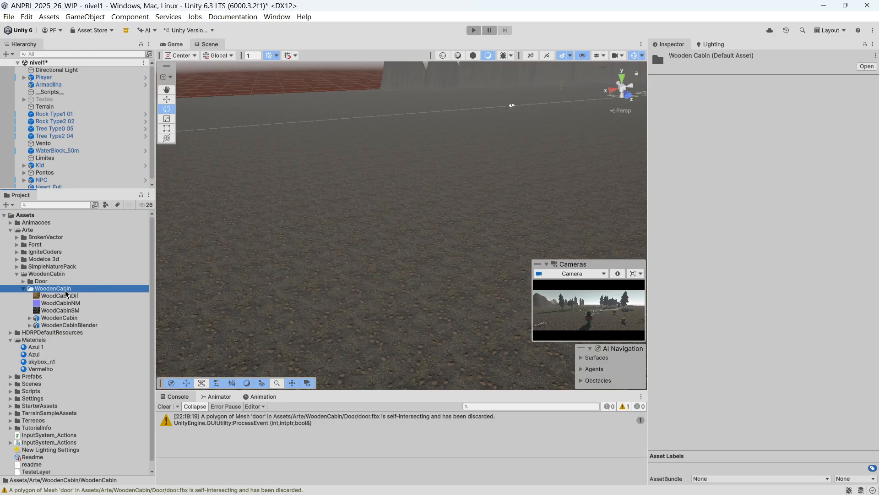
pyautogui.click(23, 281)
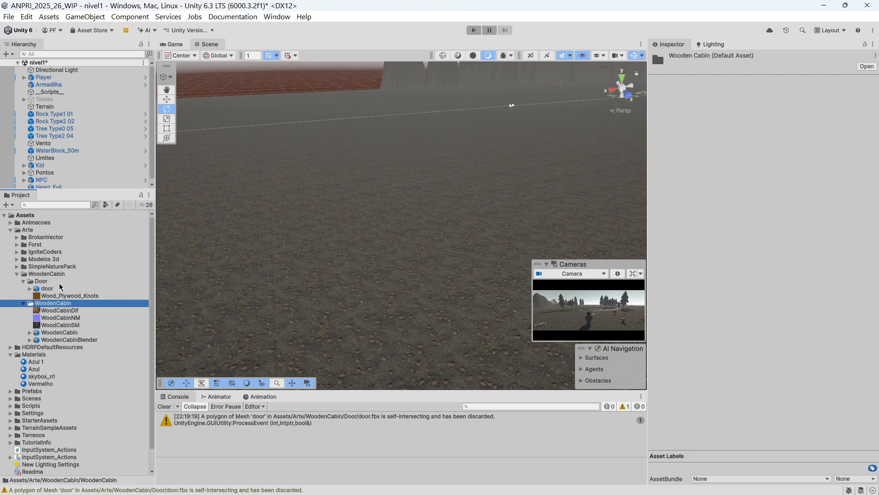
pyautogui.click(71, 333)
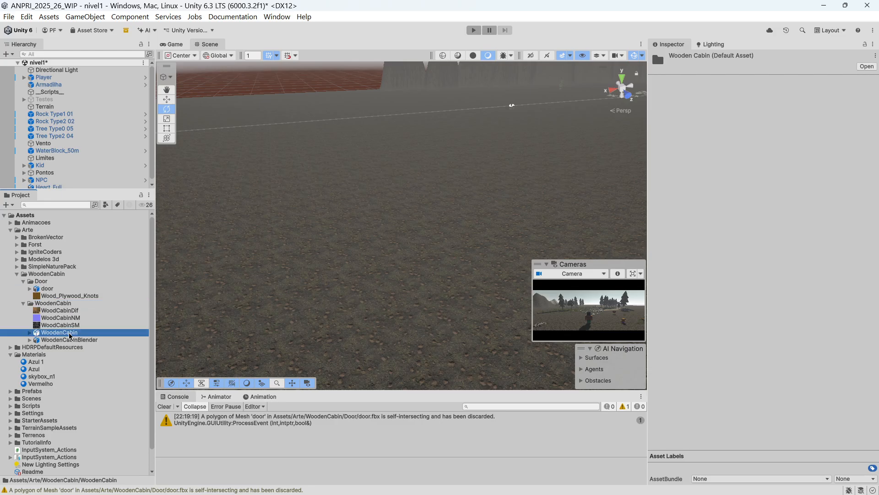
pyautogui.click(726, 83)
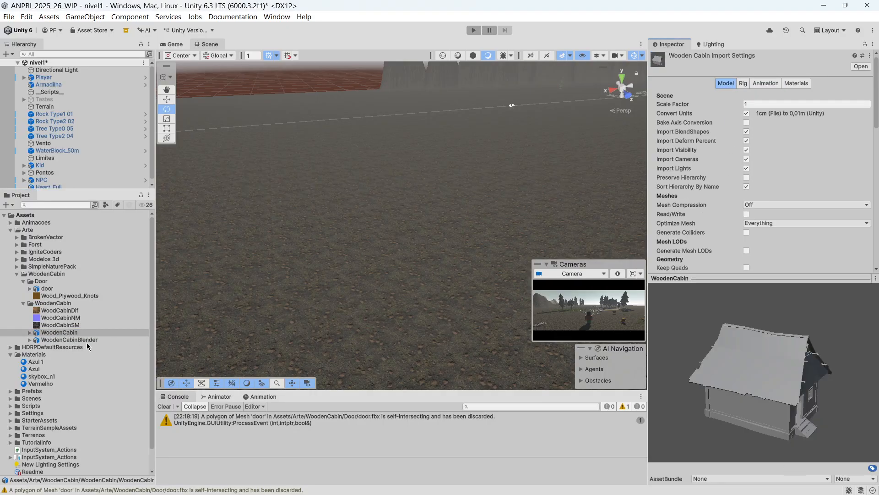
# Place the WoodenCabin model on the empty part of the terrain and inspect its size and doorway
pyautogui.moveTo(59, 334); pyautogui.dragTo(414, 233)
pyautogui.press('f')
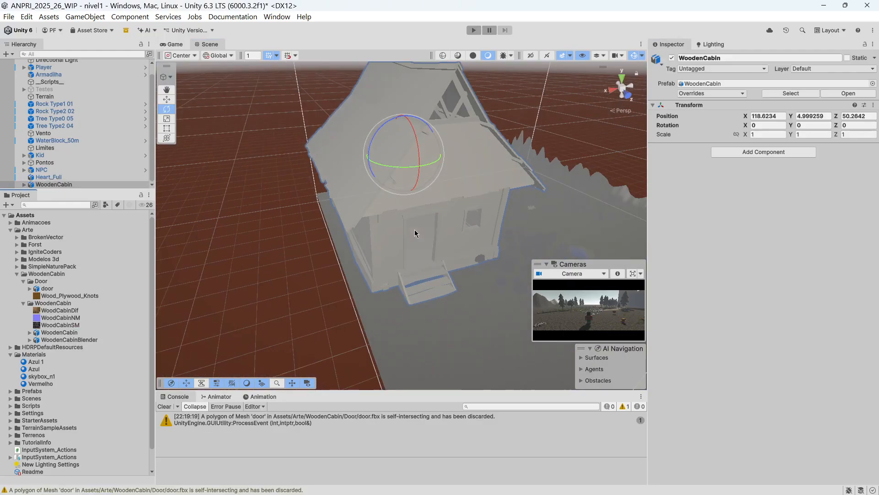
pyautogui.click(64, 332)
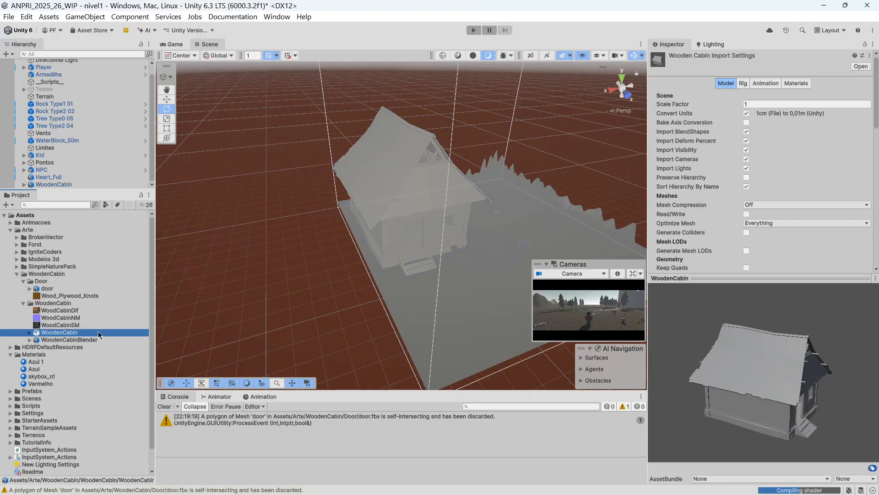
pyautogui.moveTo(377, 317); pyautogui.dragTo(476, 280, button='right')
pyautogui.scroll(5, 476, 281)
pyautogui.scroll(-3, 476, 281)
pyautogui.scroll(2, 455, 281)
pyautogui.scroll(-5, 455, 281)
pyautogui.scroll(2, 454, 279)
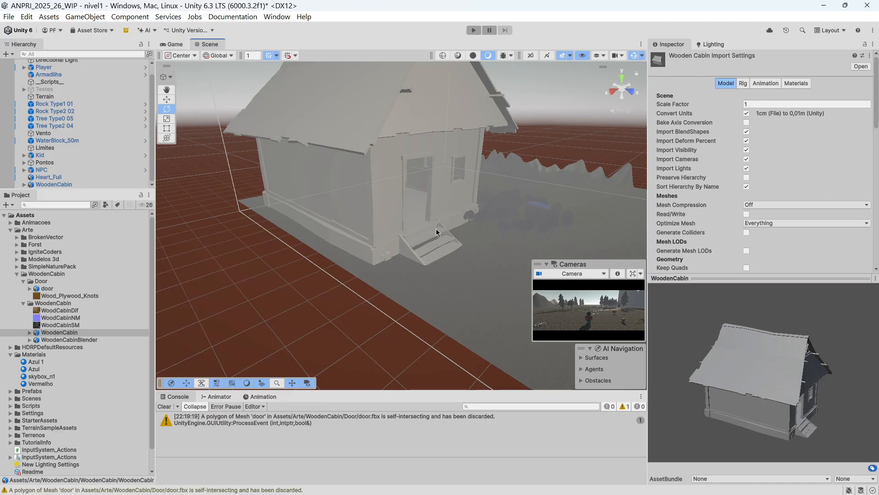
# Turn off Import Cameras and Import Lights for the WoodenCabin model, set its Scale Factor to 0.03 and apply
pyautogui.click(747, 160)
pyautogui.click(747, 169)
pyautogui.click(765, 104)
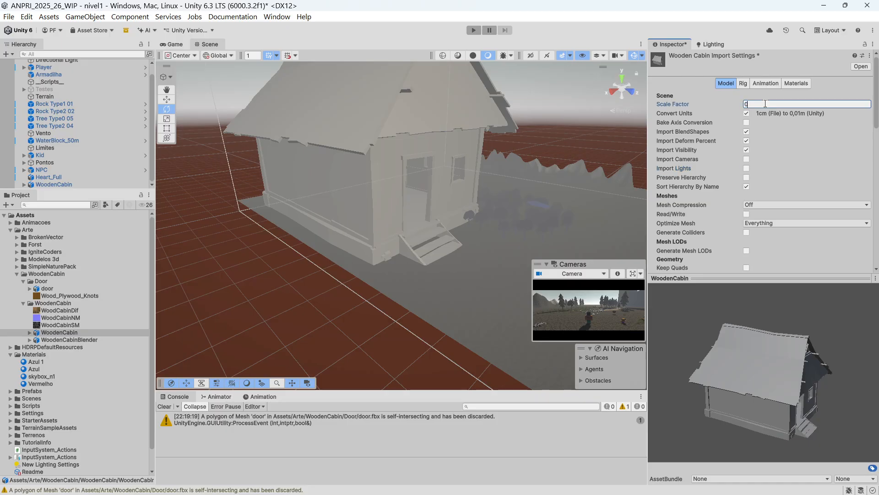
pyautogui.write('0.03')
pyautogui.scroll(-5, 806, 183)
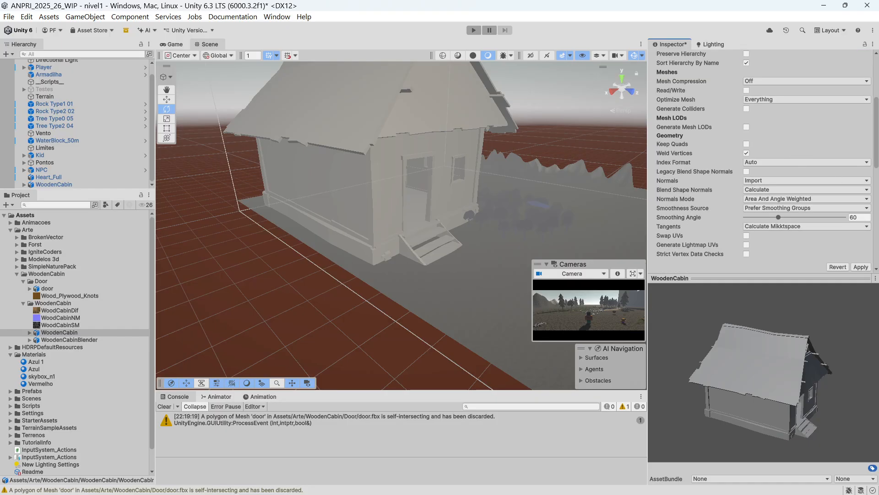
pyautogui.click(861, 267)
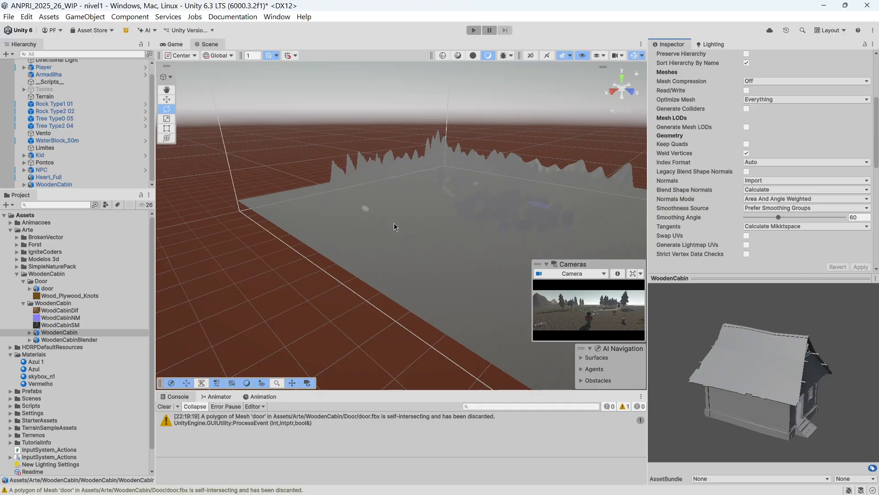
# Move the Player along its X axis to stand beside the cabin for a size comparison
pyautogui.scroll(8, 387, 215)
pyautogui.moveTo(389, 217); pyautogui.dragTo(292, 203, button='middle')
pyautogui.click(69, 67)
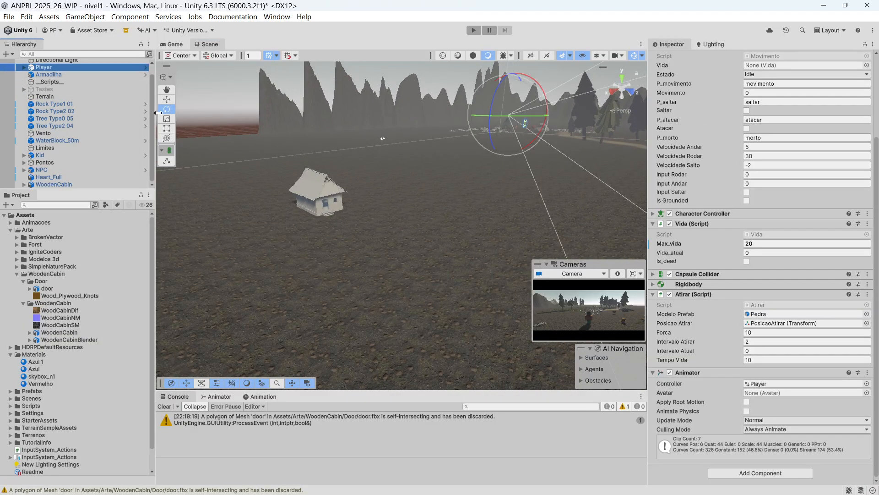
pyautogui.press('f')
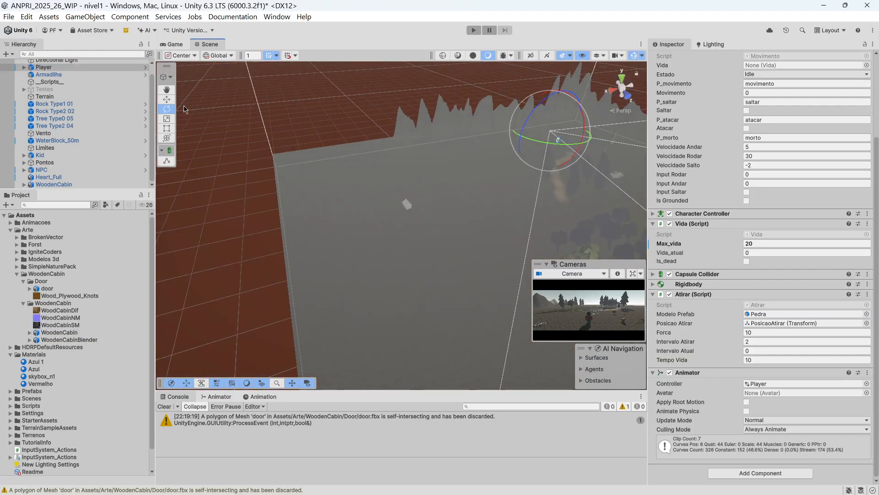
pyautogui.click(167, 100)
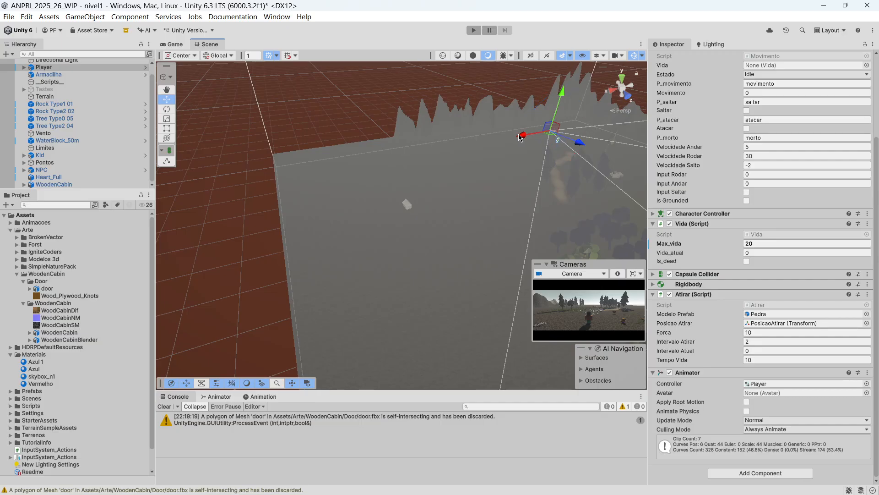
pyautogui.moveTo(523, 136); pyautogui.dragTo(372, 202)
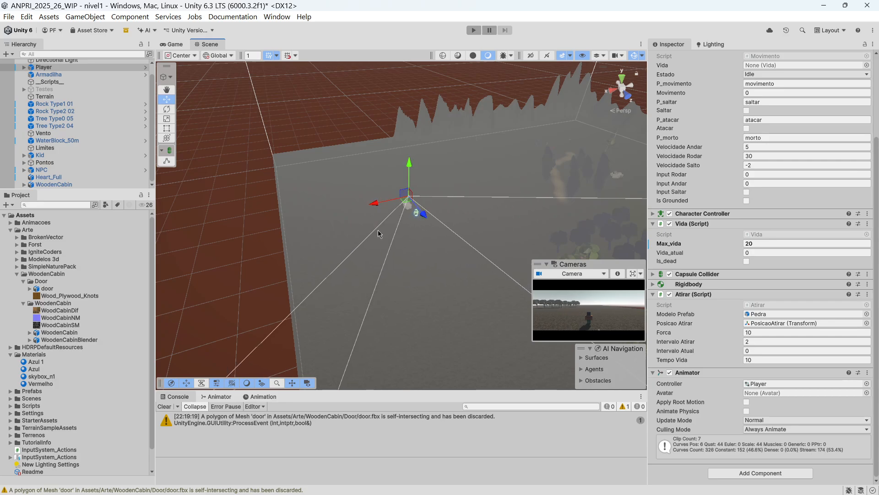
pyautogui.scroll(10, 403, 234)
pyautogui.moveTo(400, 235); pyautogui.dragTo(447, 201, button='right')
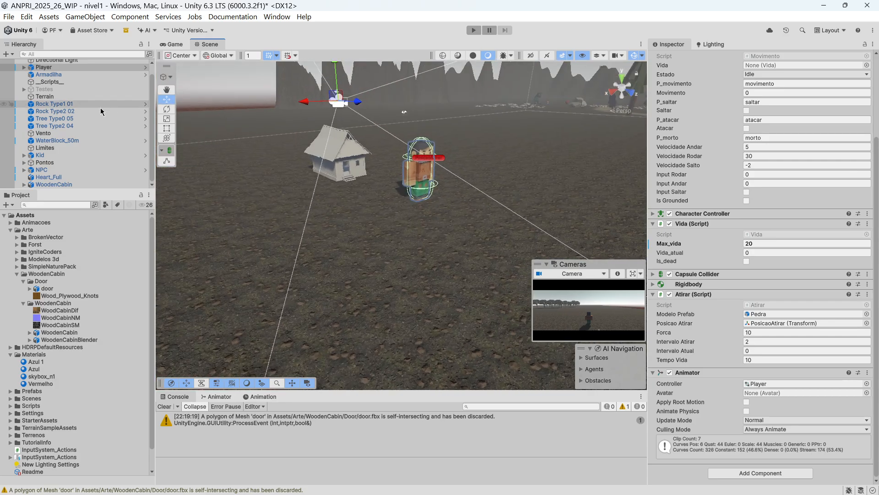
# Set the WoodenCabin model's import Scale Factor to 0.3, apply it and view the resized cabin
pyautogui.click(73, 332)
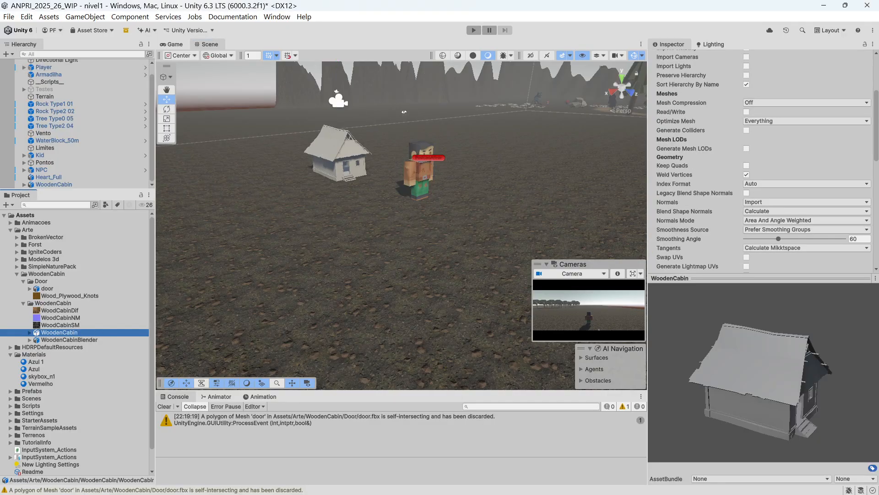
pyautogui.scroll(5, 778, 157)
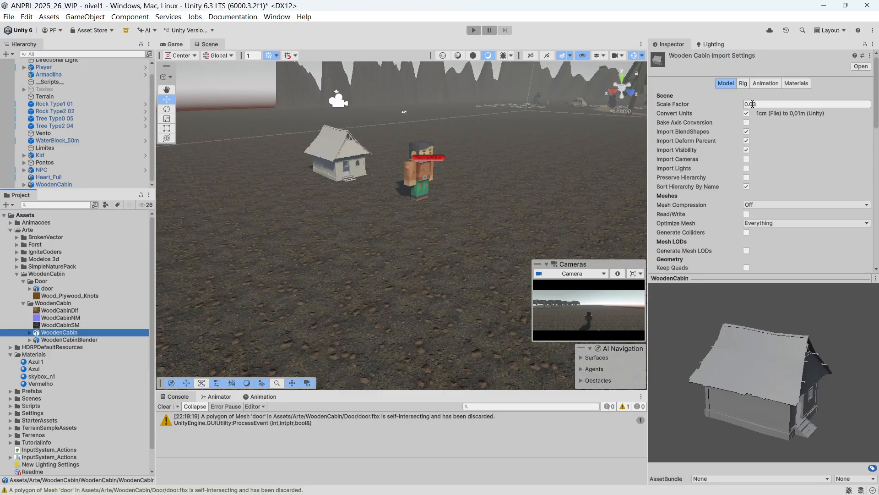
pyautogui.click(781, 106)
pyautogui.click(779, 106)
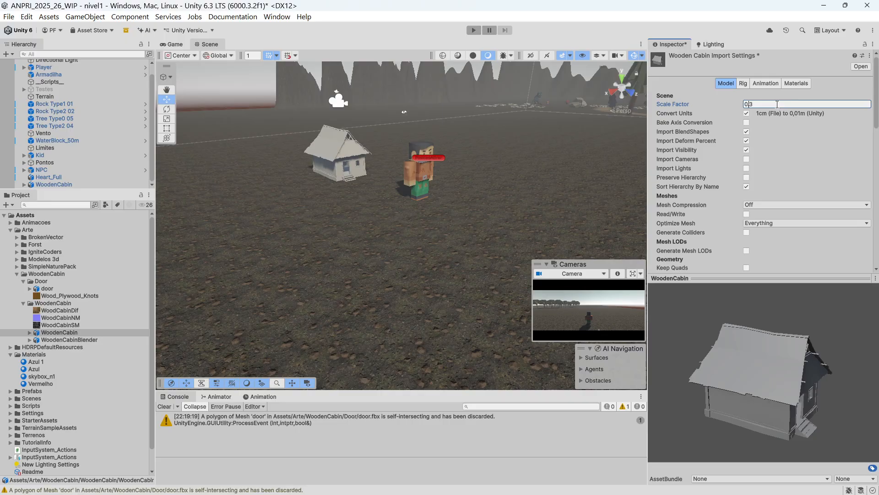
pyautogui.scroll(-7, 820, 195)
pyautogui.click(861, 217)
pyautogui.scroll(-8, 425, 188)
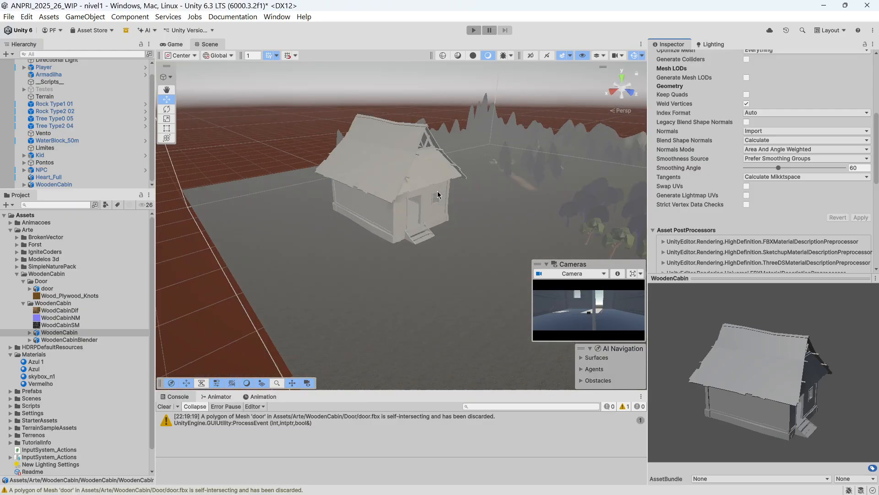
pyautogui.scroll(5, 434, 204)
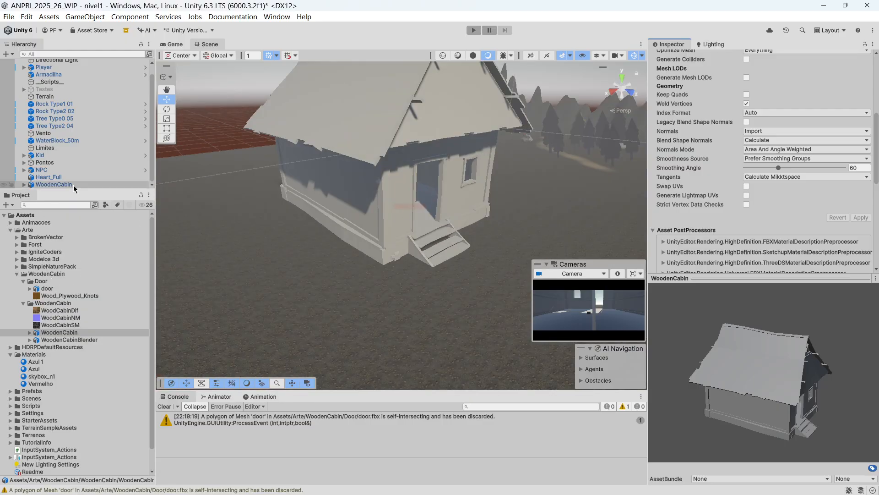
# Move the Player out of the cabin to the ground in front of its entrance steps
pyautogui.click(51, 68)
pyautogui.moveTo(403, 189); pyautogui.dragTo(469, 229)
pyautogui.moveTo(468, 299); pyautogui.dragTo(408, 256, button='right')
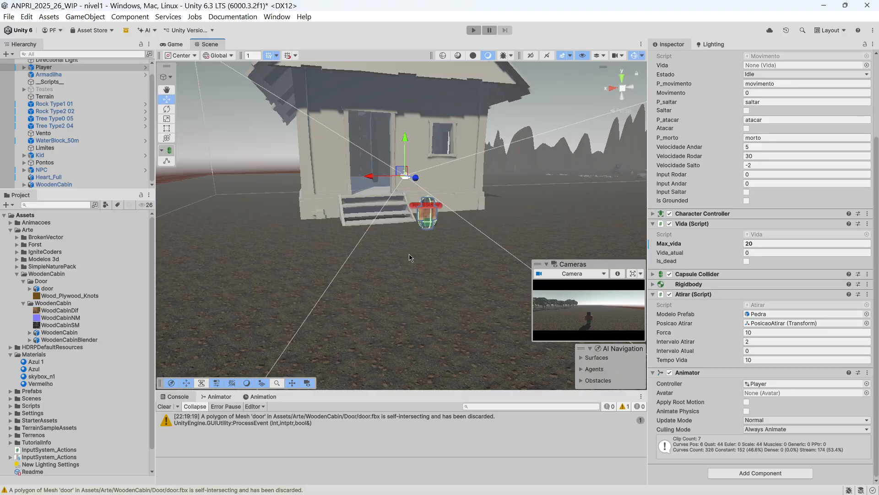
# Reduce the WoodenCabin model's import Scale Factor, apply it and compare the cabin with the Player
pyautogui.click(60, 332)
pyautogui.click(754, 104)
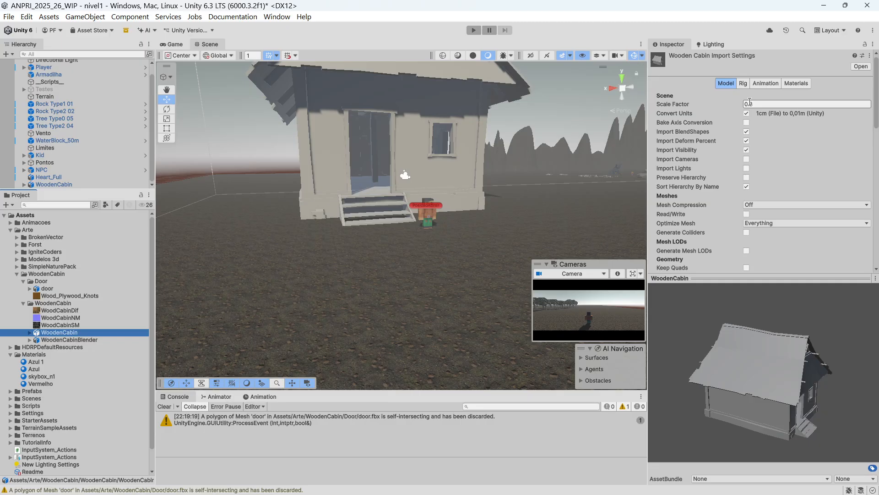
pyautogui.click(750, 104)
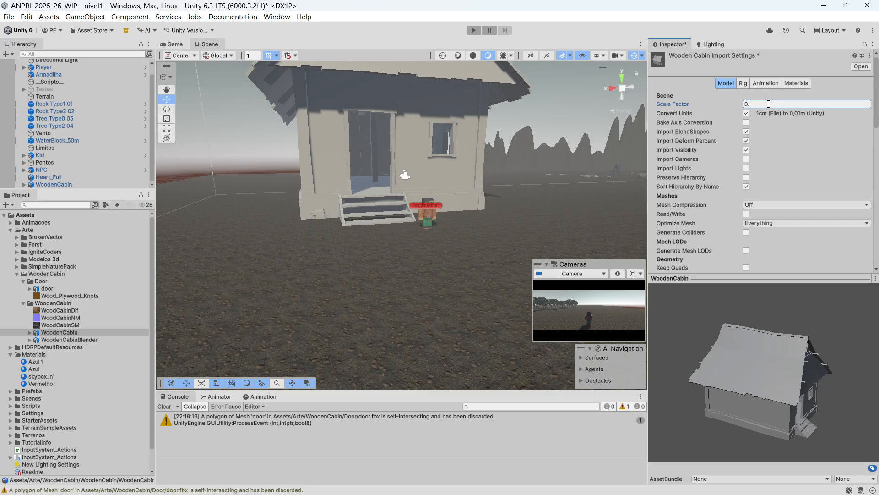
pyautogui.scroll(-5, 782, 125)
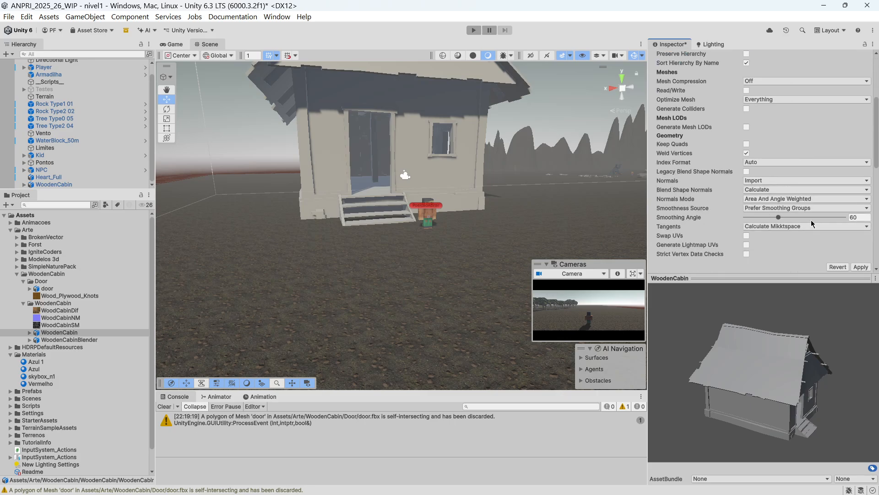
pyautogui.click(860, 267)
pyautogui.scroll(2, 442, 201)
pyautogui.scroll(-1, 443, 202)
pyautogui.moveTo(443, 202); pyautogui.dragTo(327, 192, button='middle')
pyautogui.scroll(4, 781, 127)
pyautogui.scroll(2, 781, 127)
# Set the WoodenCabin model's import Scale Factor to 0.2 and apply the change
pyautogui.click(760, 105)
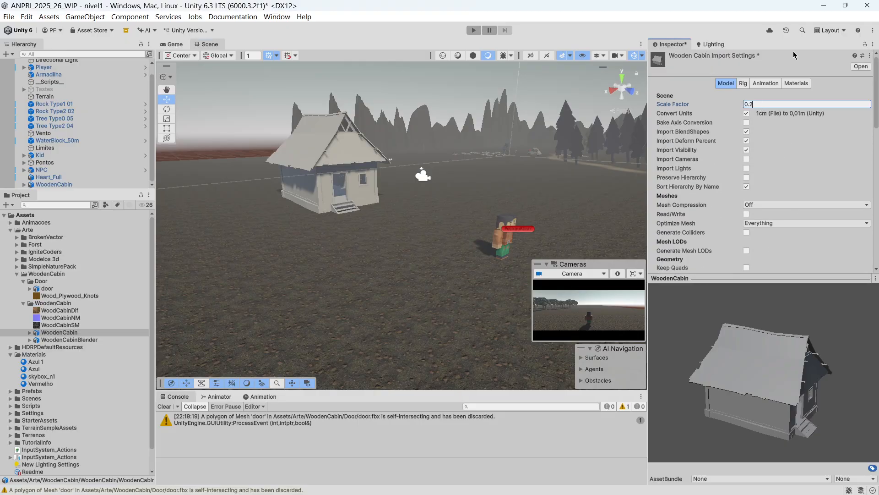
pyautogui.scroll(-5, 823, 166)
pyautogui.click(861, 267)
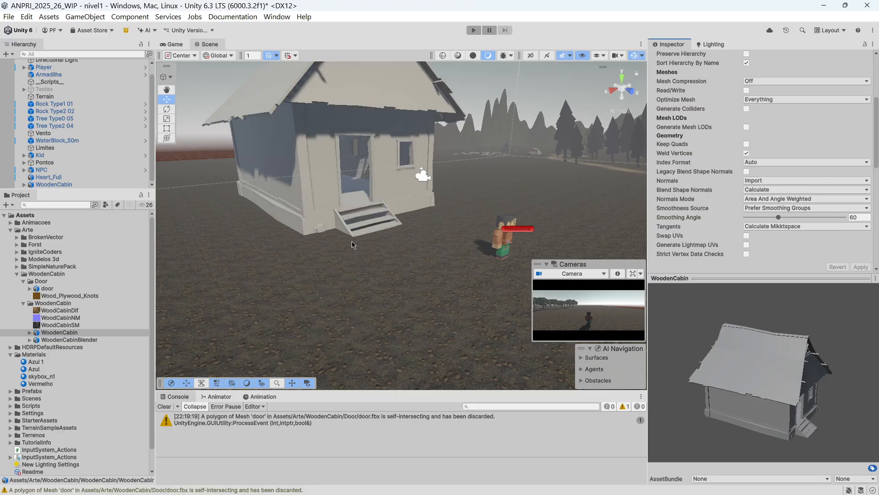
# Move the Player into the cabin's doorway to compare its height with the door opening
pyautogui.click(44, 67)
pyautogui.moveTo(451, 180); pyautogui.dragTo(374, 154)
pyautogui.moveTo(317, 167); pyautogui.dragTo(293, 169)
pyautogui.moveTo(328, 140)
pyautogui.mouseDown()
pyautogui.moveTo(330, 119)
pyautogui.moveTo(331, 143)
pyautogui.mouseUp()
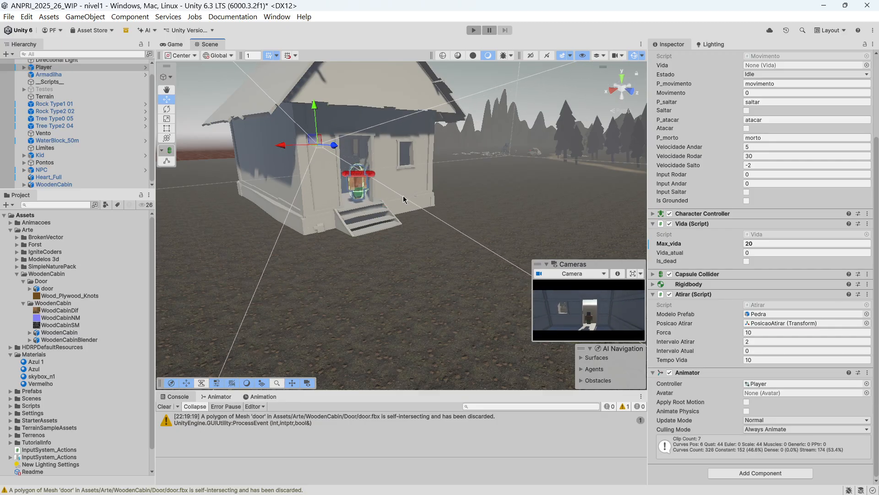
pyautogui.scroll(5, 403, 196)
pyautogui.scroll(-3, 418, 207)
pyautogui.moveTo(418, 208); pyautogui.dragTo(379, 208, button='right')
pyautogui.moveTo(379, 207); pyautogui.dragTo(396, 198, button='middle')
pyautogui.moveTo(396, 198); pyautogui.dragTo(412, 198, button='right')
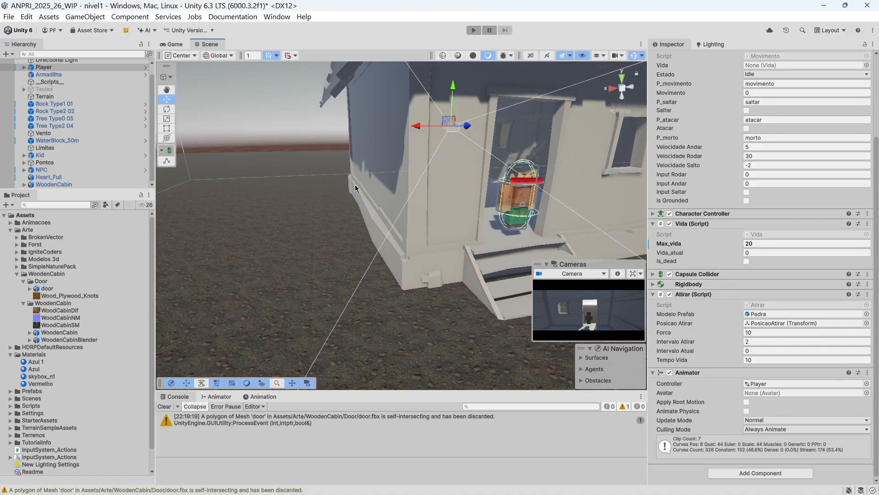
# Move the Player back out in front of the cabin and lower it to the ground
pyautogui.moveTo(458, 206); pyautogui.dragTo(363, 175, button='middle')
pyautogui.moveTo(335, 106); pyautogui.dragTo(366, 157, button='right')
pyautogui.scroll(-5, 355, 138)
pyautogui.moveTo(385, 178); pyautogui.dragTo(454, 211)
pyautogui.moveTo(364, 287); pyautogui.dragTo(380, 273, button='right')
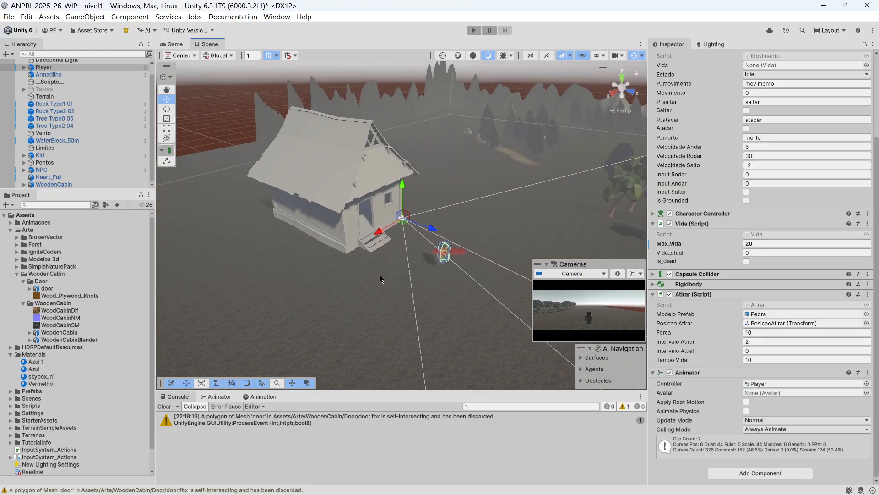
pyautogui.scroll(5, 380, 272)
pyautogui.moveTo(380, 272); pyautogui.dragTo(387, 215, button='middle')
pyautogui.moveTo(414, 319); pyautogui.dragTo(379, 259, button='middle')
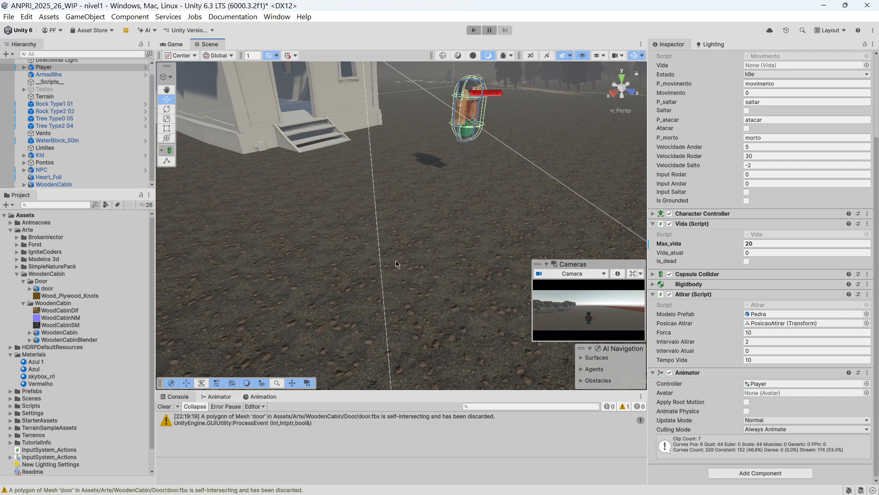
pyautogui.moveTo(398, 260); pyautogui.dragTo(359, 222, button='right')
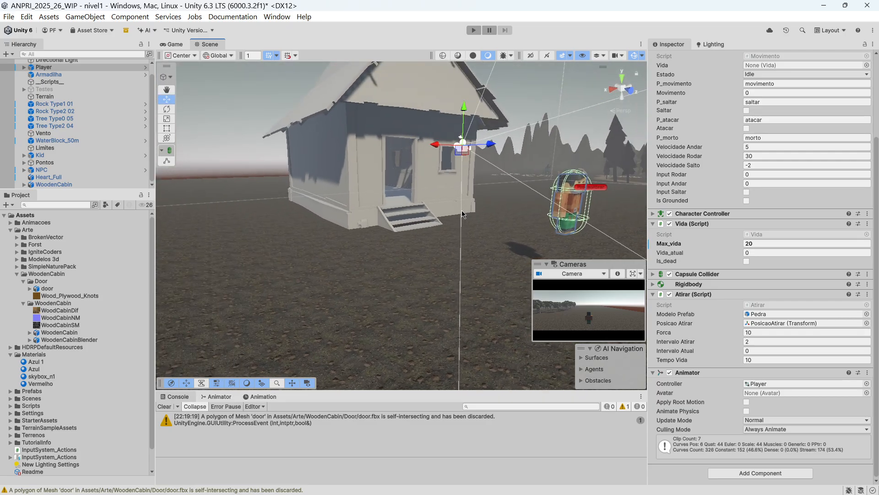
pyautogui.moveTo(463, 110); pyautogui.dragTo(464, 134)
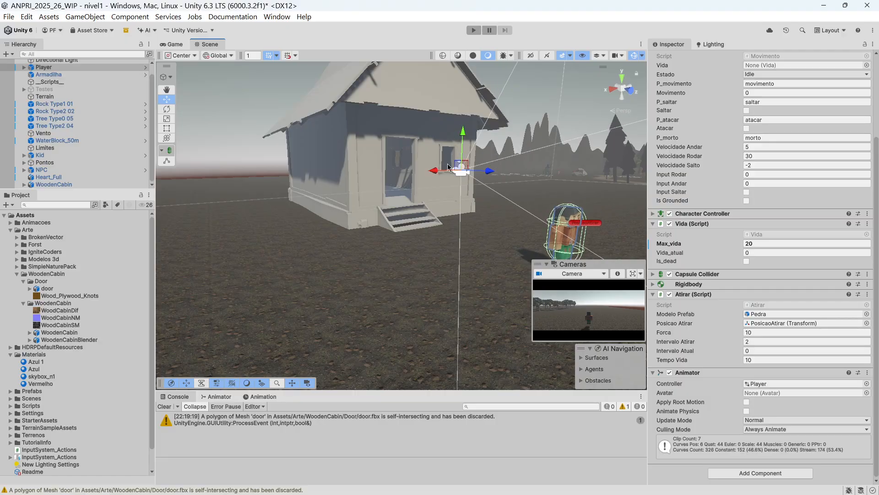
pyautogui.moveTo(454, 189); pyautogui.dragTo(444, 216, button='right')
pyautogui.scroll(4, 779, 228)
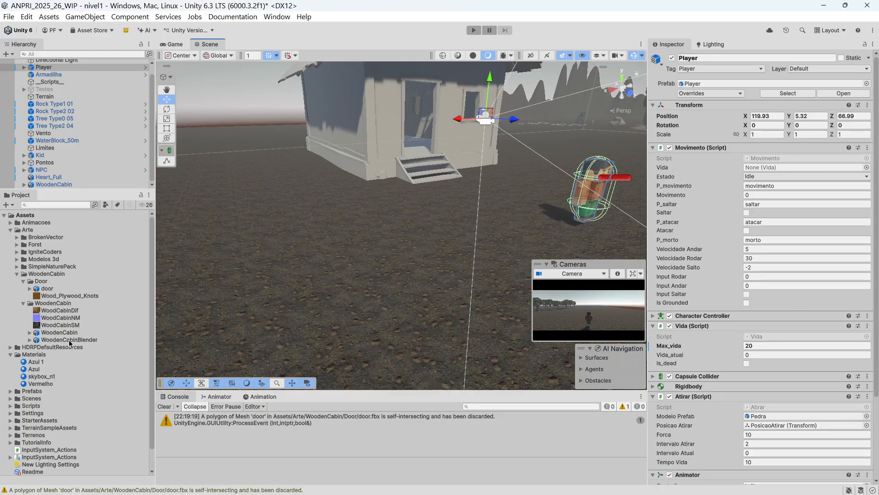
# Extract the embedded materials of the WoodenCabin model into its own WoodenCabin folder
pyautogui.click(67, 332)
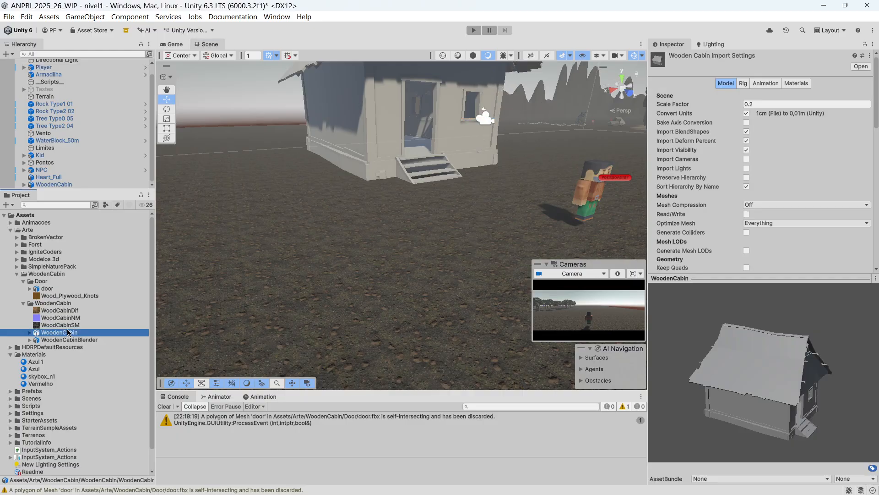
pyautogui.moveTo(757, 282); pyautogui.dragTo(759, 314)
pyautogui.click(796, 83)
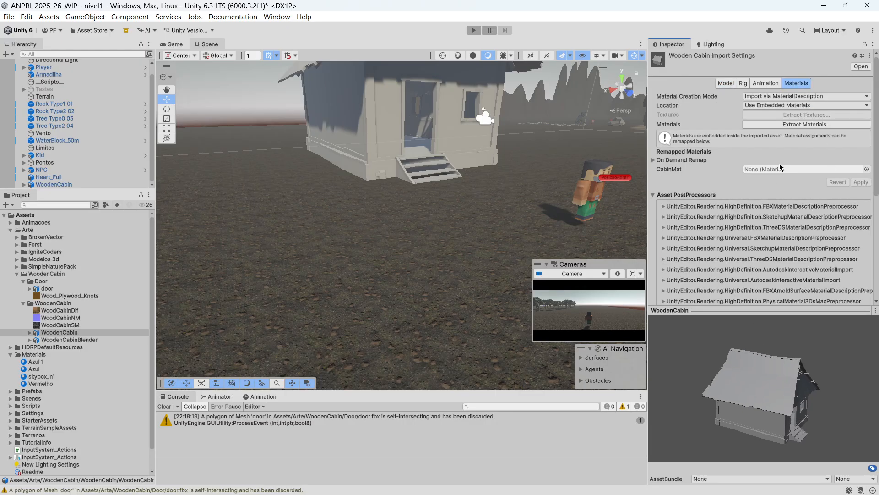
pyautogui.click(792, 126)
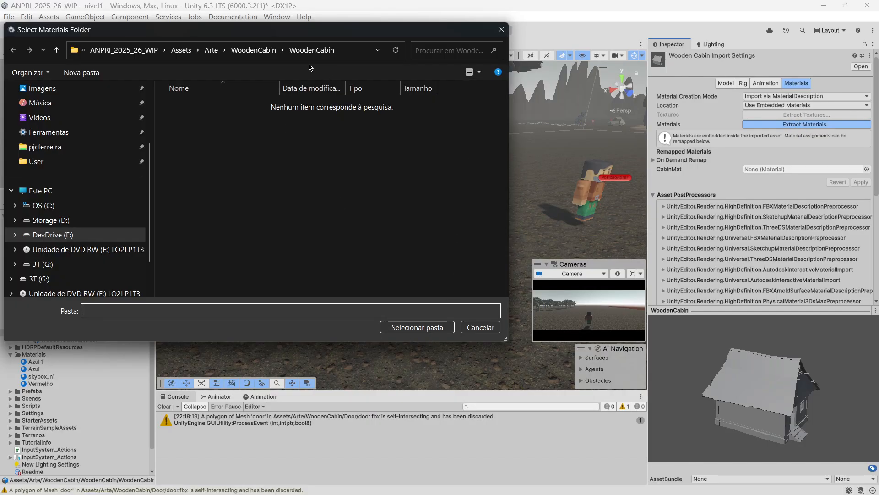
pyautogui.click(403, 327)
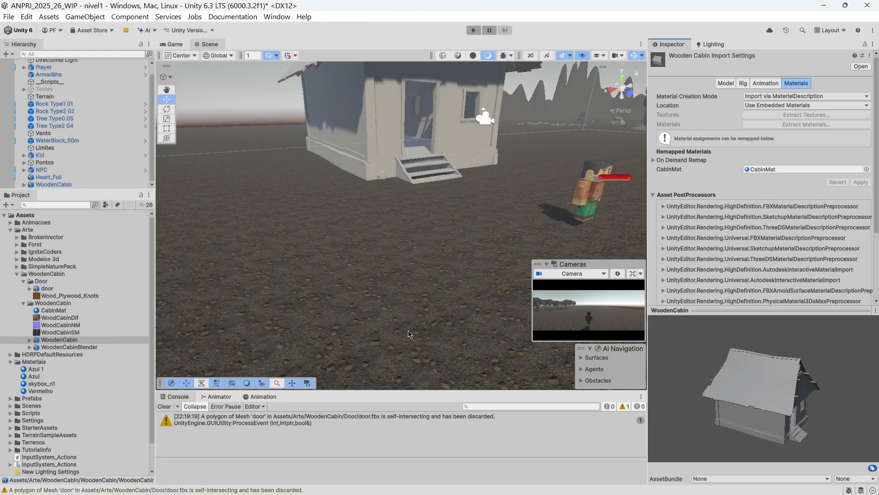
# Assign the WoodCabinDif texture as the Base Map of the CabinMat material
pyautogui.click(54, 311)
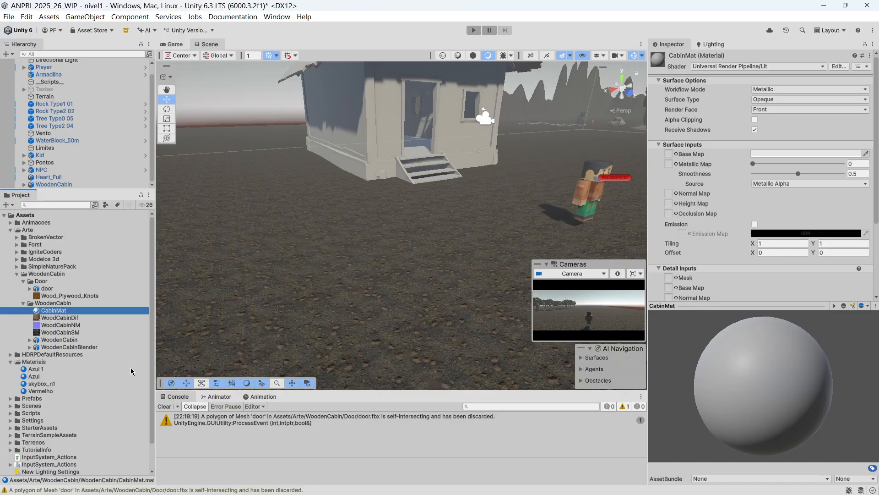
pyautogui.moveTo(65, 319); pyautogui.dragTo(669, 154)
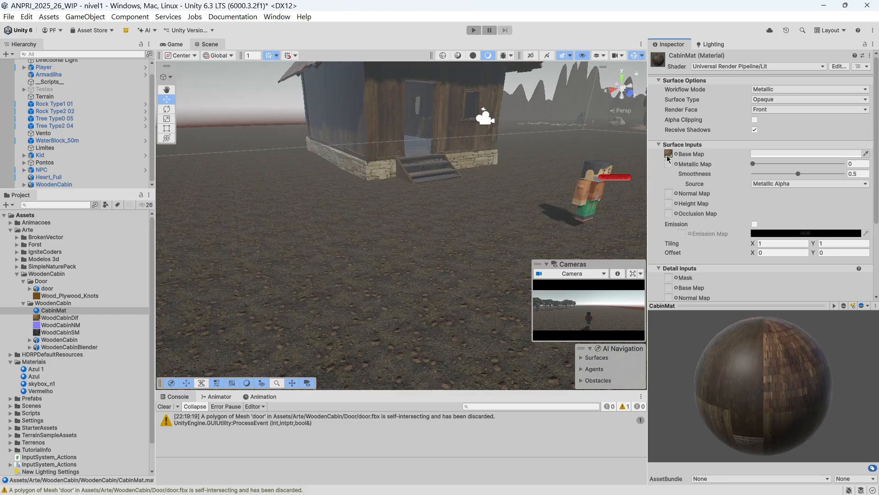
pyautogui.moveTo(380, 245); pyautogui.dragTo(399, 198, button='right')
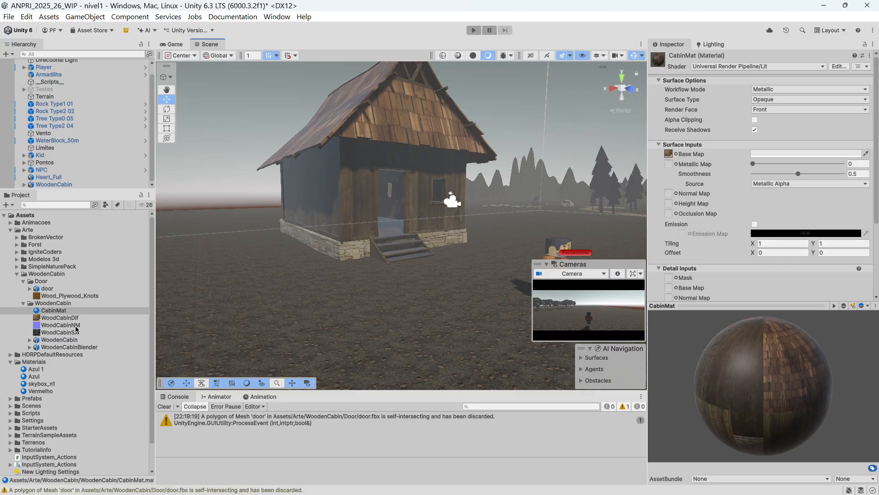
# Assign the WoodCabinNM texture as the Normal Map of CabinMat and view the cabin
pyautogui.moveTo(74, 328); pyautogui.dragTo(428, 251)
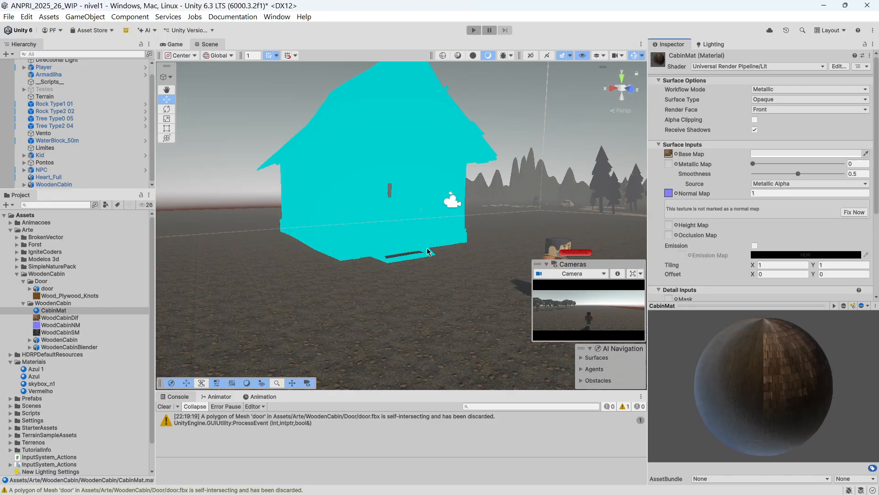
pyautogui.moveTo(458, 204)
pyautogui.mouseDown(button='middle')
pyautogui.moveTo(460, 217)
pyautogui.moveTo(456, 208)
pyautogui.mouseUp(button='middle')
pyautogui.scroll(1, 473, 195)
pyautogui.scroll(-2, 475, 194)
pyautogui.scroll(2, 451, 234)
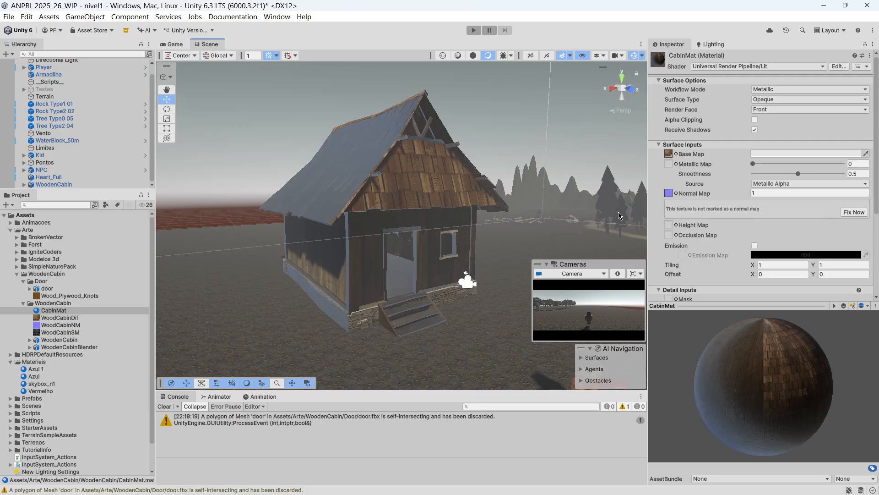
# Set the WoodCabinNM texture's import Texture Type to Normal map and apply the change
pyautogui.click(68, 325)
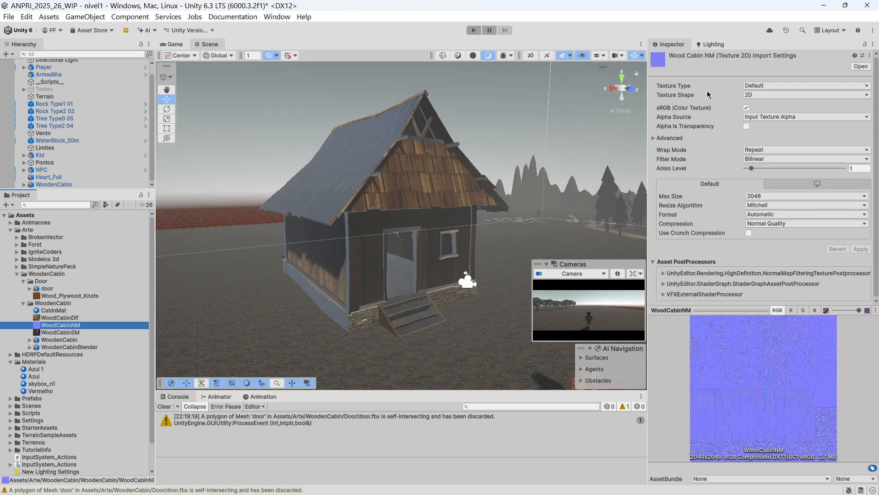
pyautogui.click(771, 85)
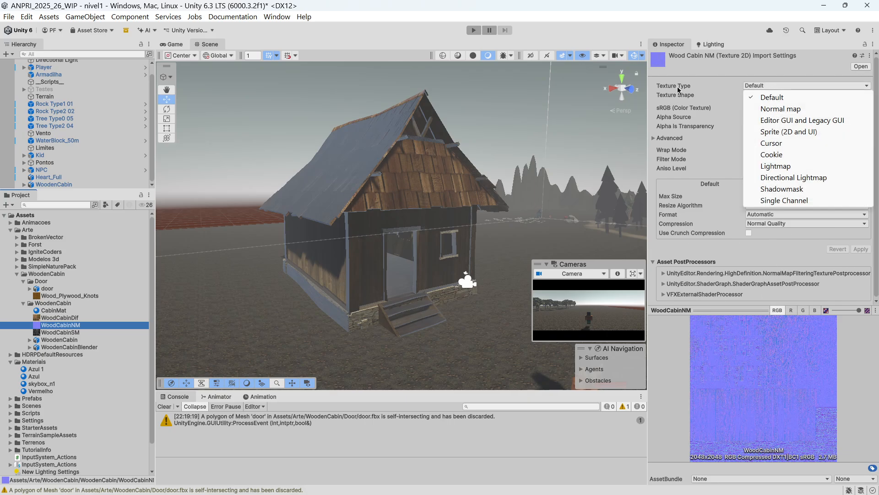
pyautogui.click(788, 112)
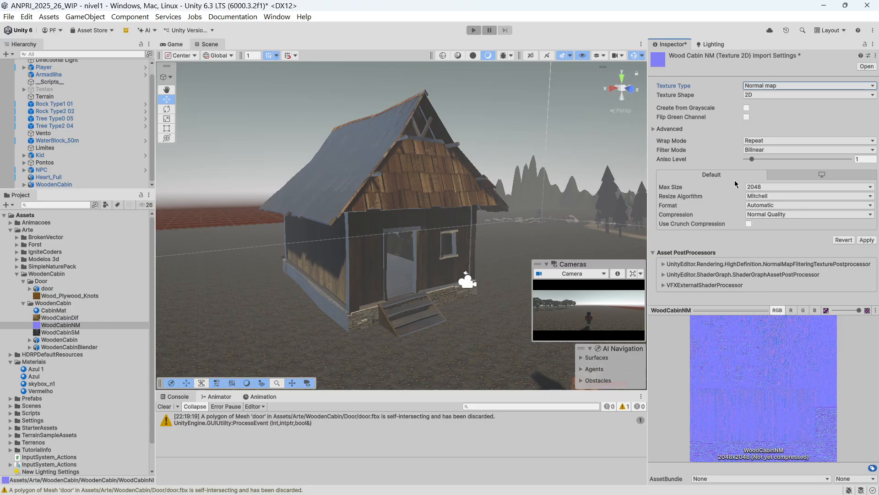
pyautogui.click(868, 241)
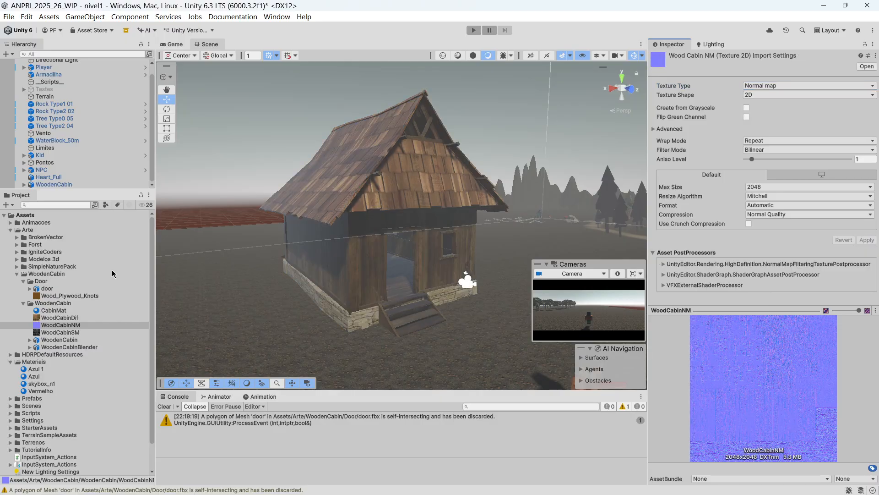
# Assign the WoodCabinSM texture as the Metallic Map of CabinMat and inspect the textured cabin
pyautogui.click(66, 311)
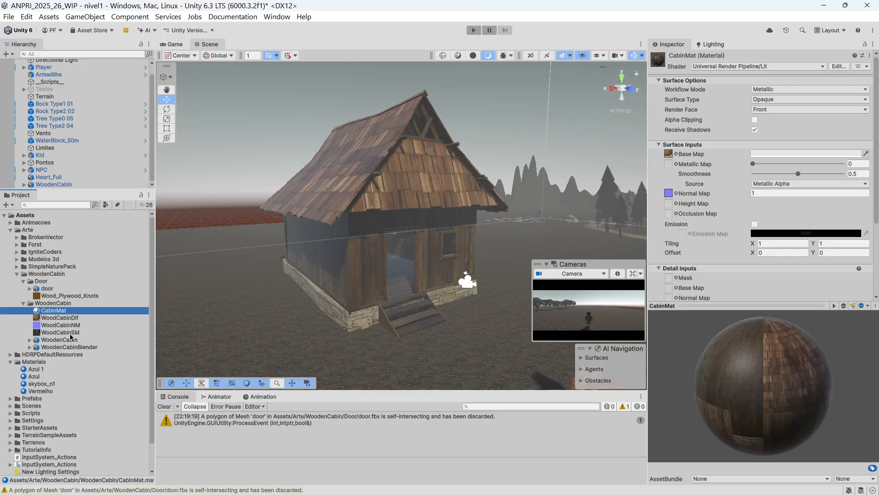
pyautogui.moveTo(71, 334); pyautogui.dragTo(673, 214)
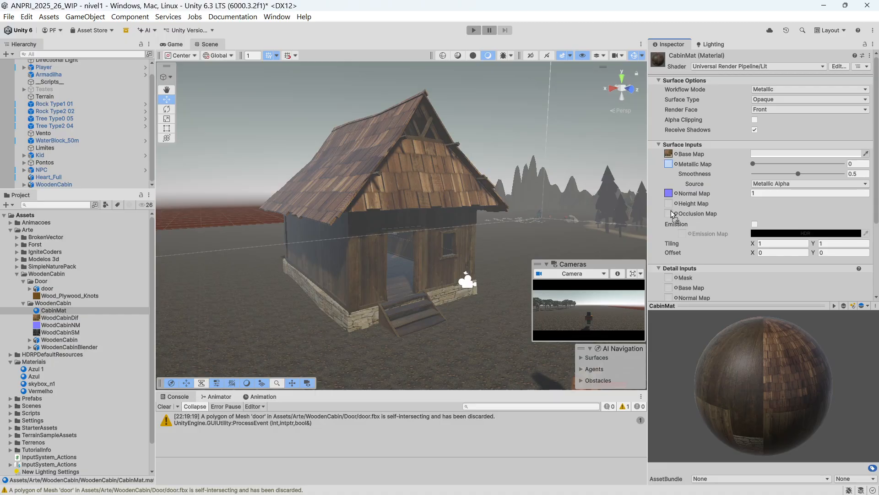
pyautogui.moveTo(673, 214); pyautogui.dragTo(674, 215)
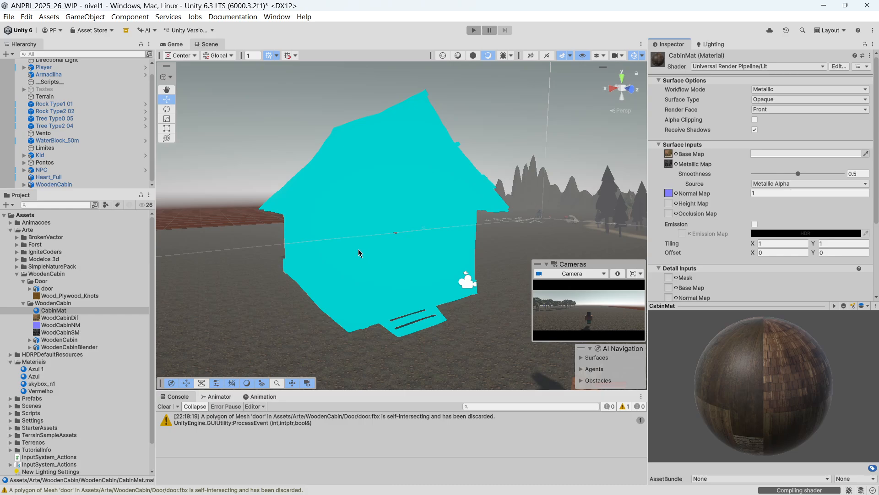
pyautogui.moveTo(389, 203)
pyautogui.keyDown('alt'); pyautogui.mouseDown()
pyautogui.moveTo(406, 203)
pyautogui.moveTo(400, 213)
pyautogui.mouseUp(); pyautogui.keyUp('alt')
pyautogui.scroll(3, 402, 216)
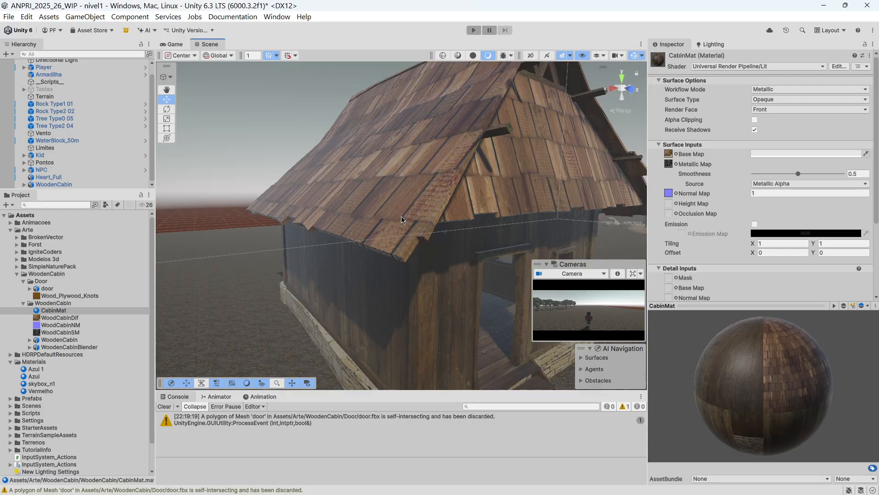
pyautogui.scroll(-4, 401, 216)
pyautogui.moveTo(408, 258); pyautogui.dragTo(449, 269, button='right')
pyautogui.moveTo(450, 272); pyautogui.dragTo(398, 199, button='middle')
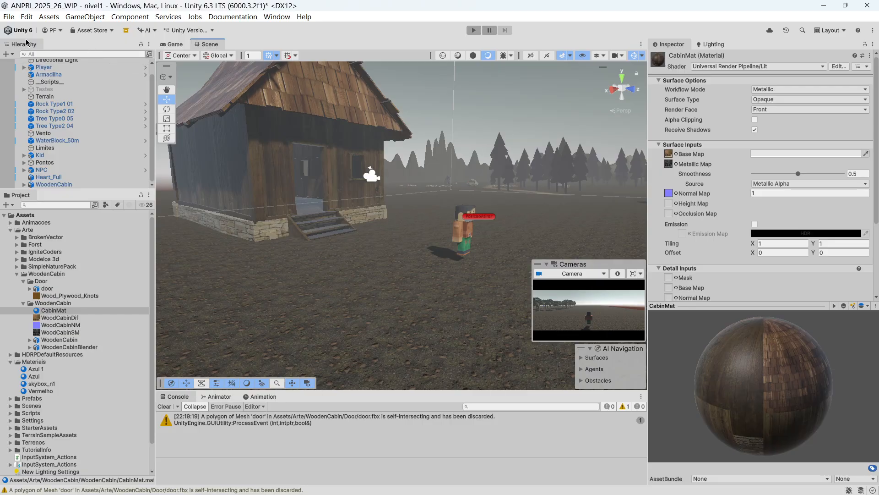
# Save the scene and playtest it by walking the Player up to the cabin's entrance, ending with play mode stopped
pyautogui.click(9, 17)
pyautogui.click(27, 68)
pyautogui.click(479, 32)
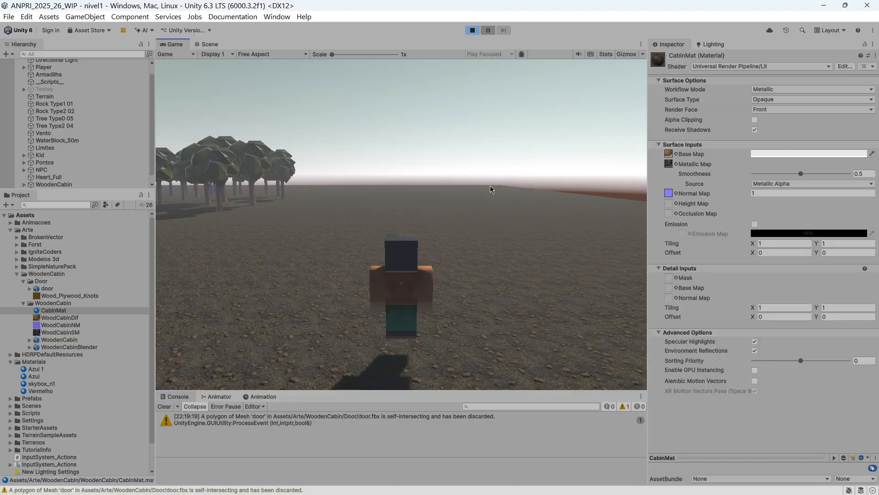
pyautogui.press('w')
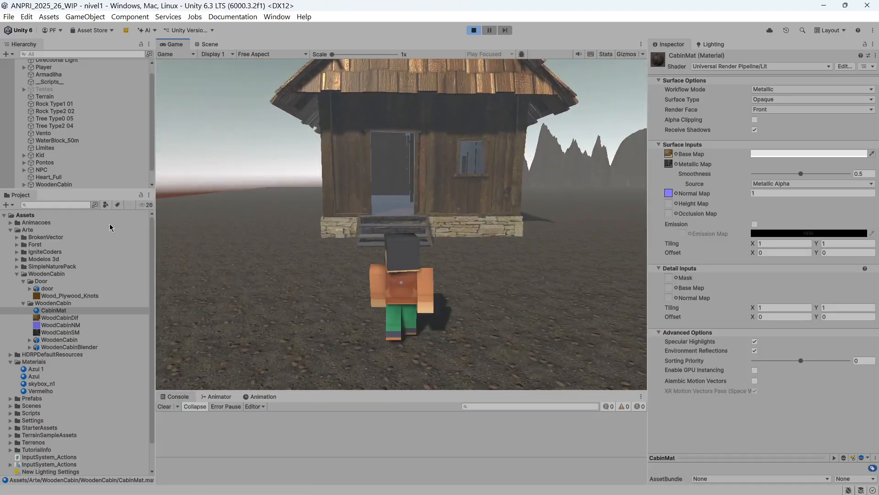
pyautogui.press('w')
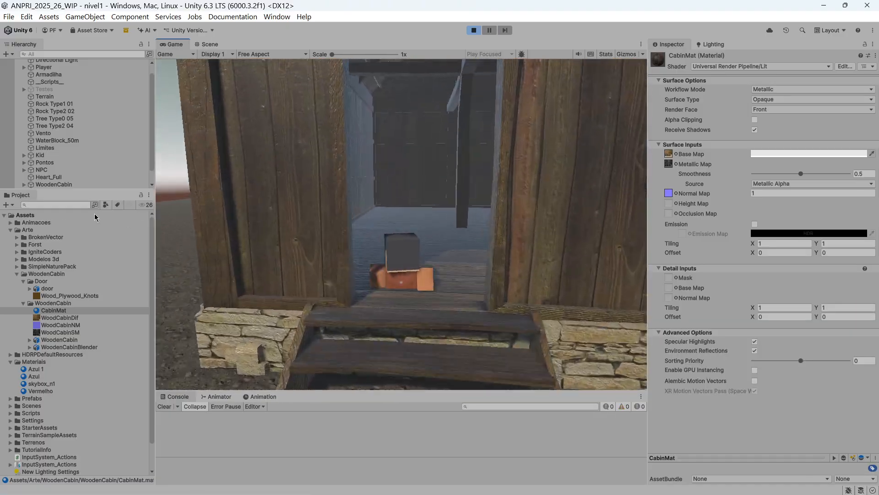
pyautogui.press('w')
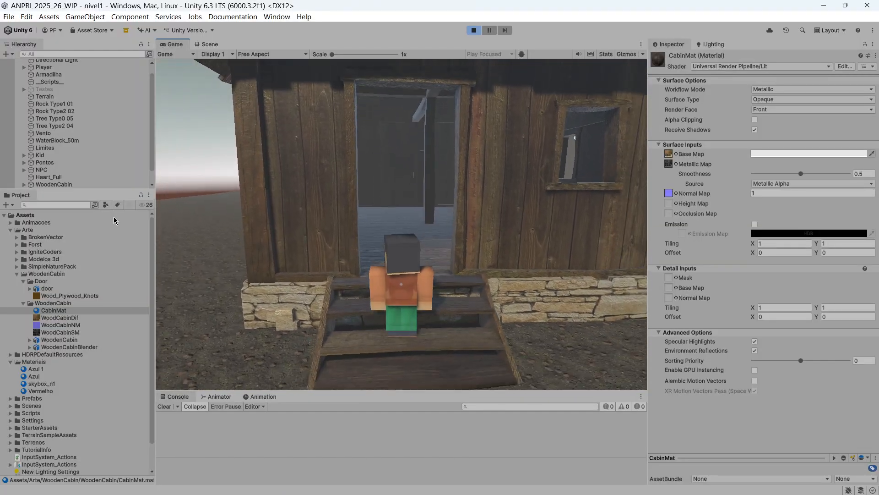
pyautogui.press('s')
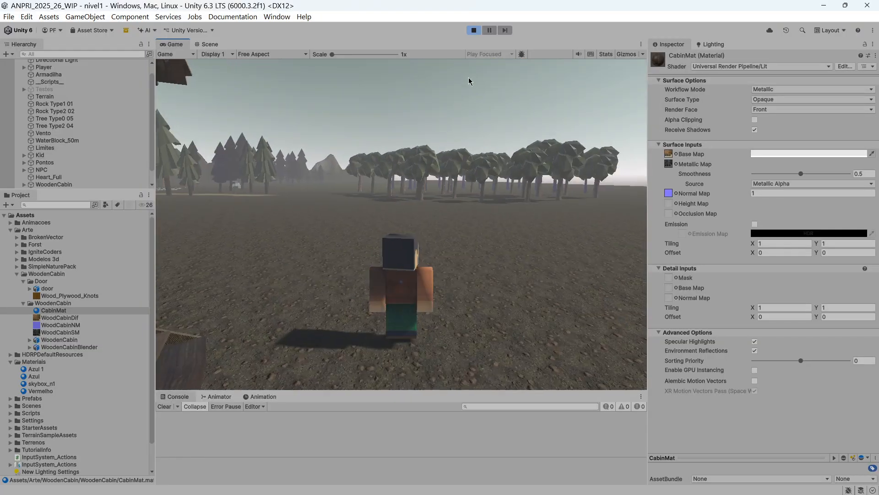
pyautogui.click(475, 32)
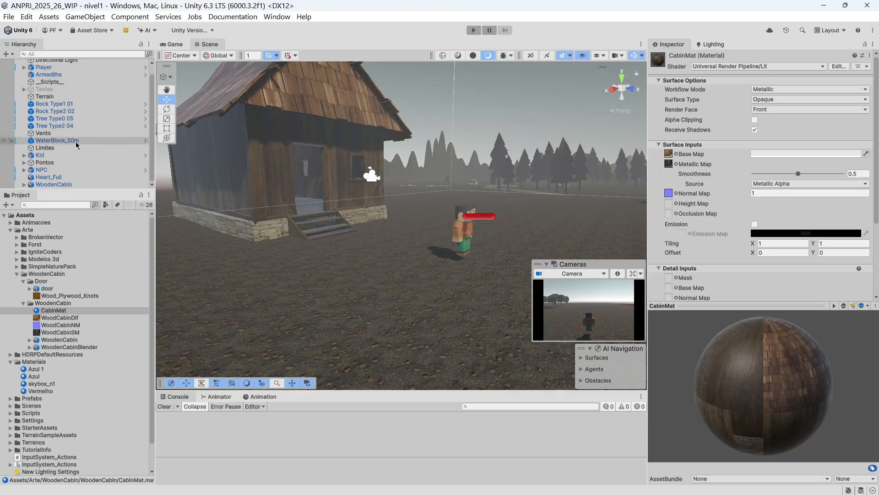
# Expand the WoodenCabin object in the scene and examine its Roof and WoodCabin parts, leaving WoodCabin selected
pyautogui.click(48, 184)
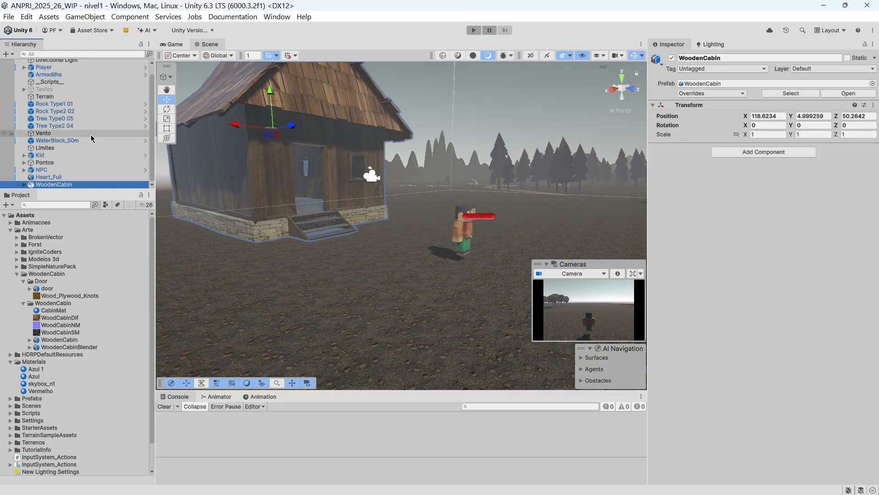
pyautogui.click(23, 185)
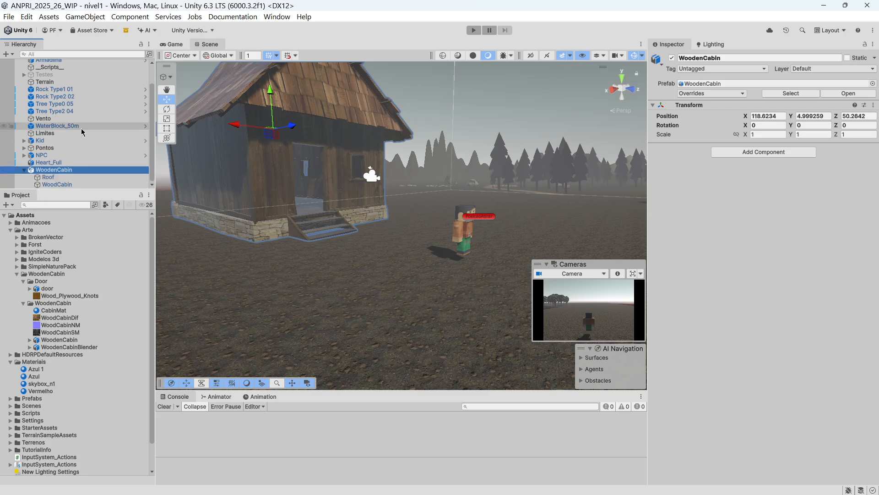
pyautogui.click(55, 179)
pyautogui.moveTo(301, 294); pyautogui.dragTo(295, 146, button='right')
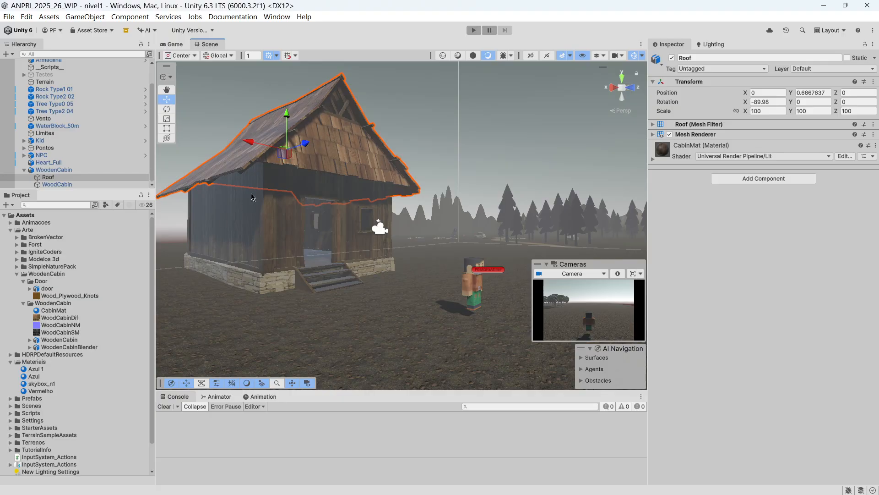
pyautogui.moveTo(289, 185); pyautogui.dragTo(297, 195, button='middle')
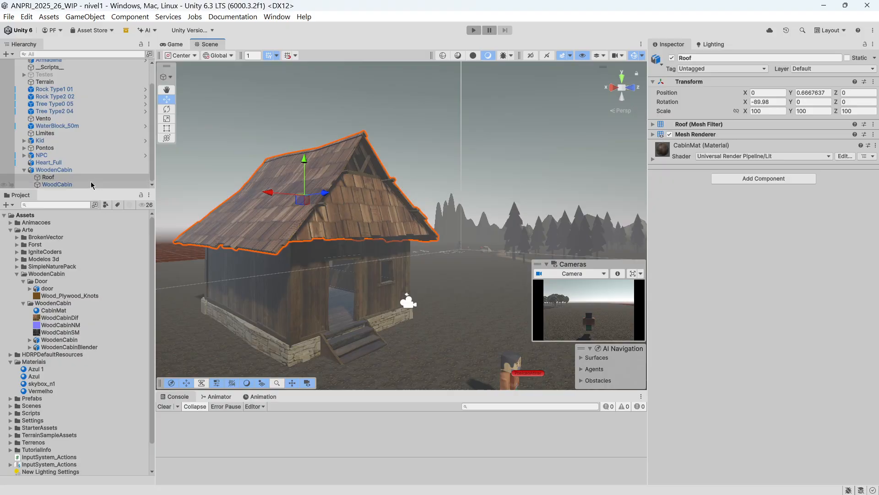
pyautogui.click(58, 184)
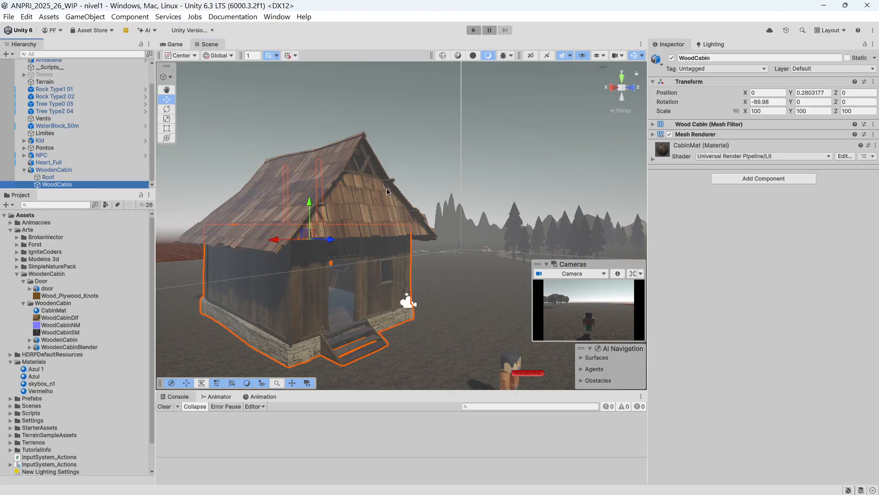
pyautogui.moveTo(388, 189); pyautogui.dragTo(368, 227, button='right')
pyautogui.moveTo(379, 223); pyautogui.dragTo(350, 230, button='middle')
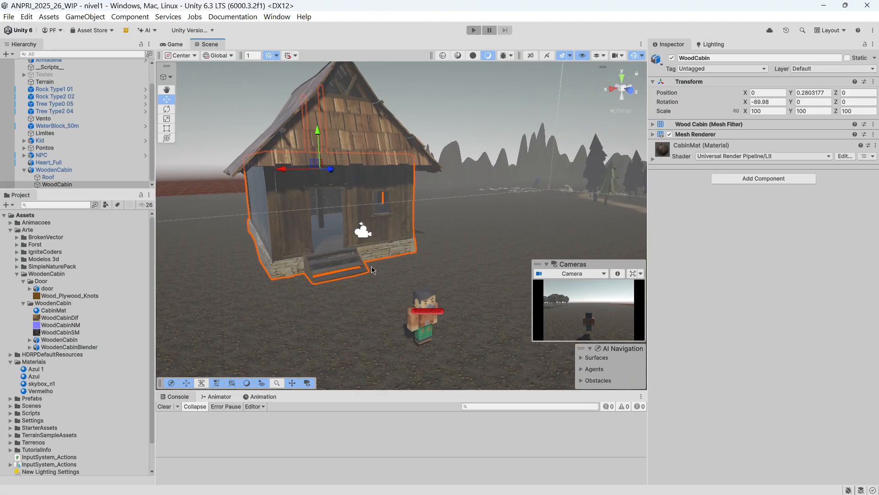
pyautogui.scroll(3, 314, 284)
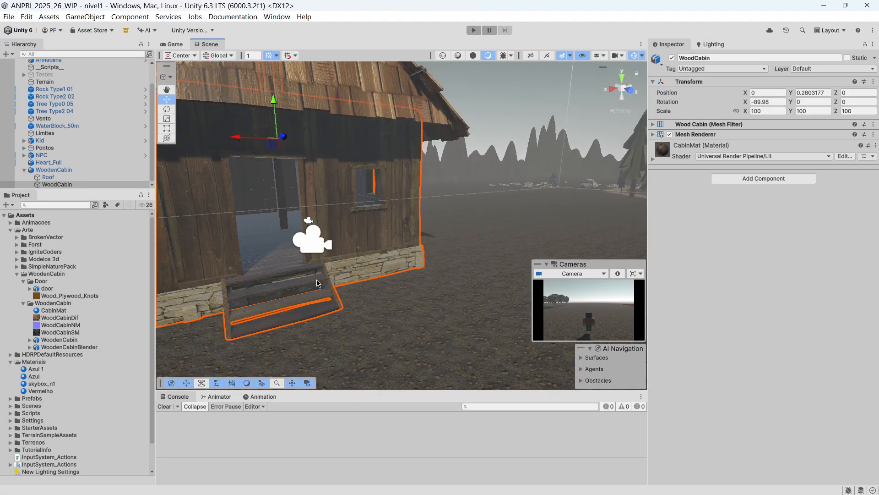
pyautogui.scroll(-3, 320, 280)
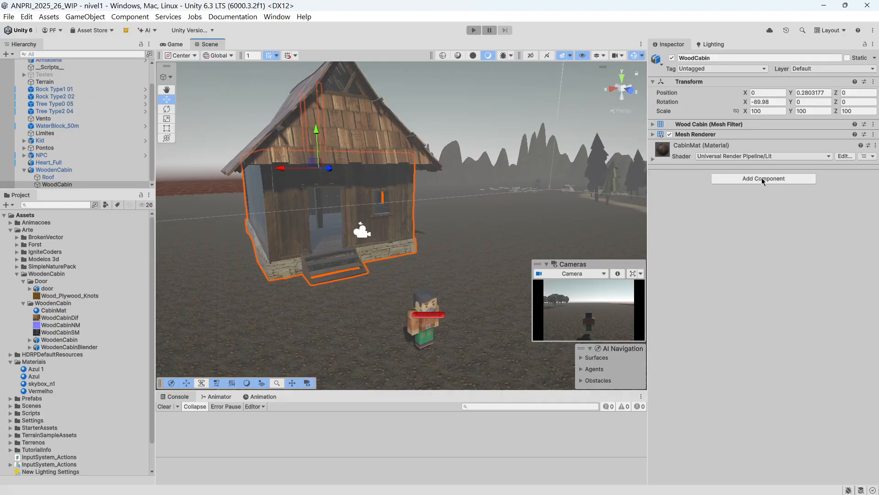
# Try a Box Collider on the WoodCabin object, check its bounds around the cabin and remove the component
pyautogui.click(763, 178)
pyautogui.click(745, 211)
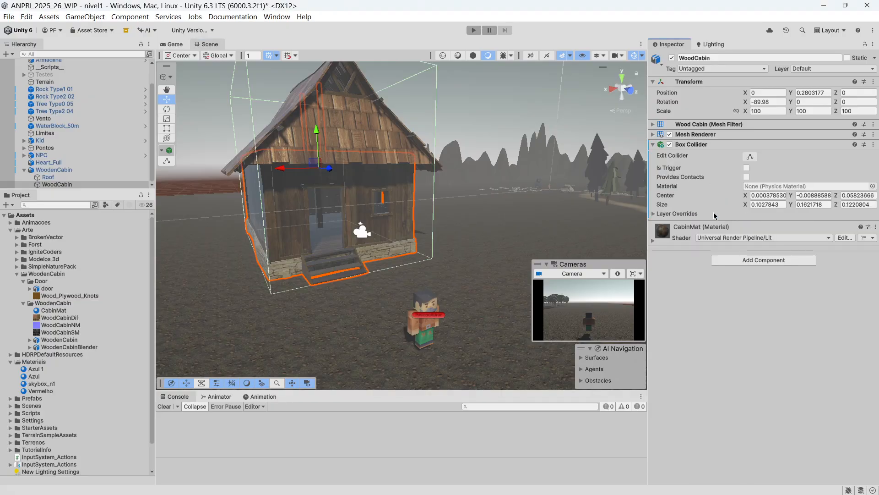
pyautogui.moveTo(261, 234); pyautogui.dragTo(349, 217, button='right')
pyautogui.press('a')
pyautogui.press('d')
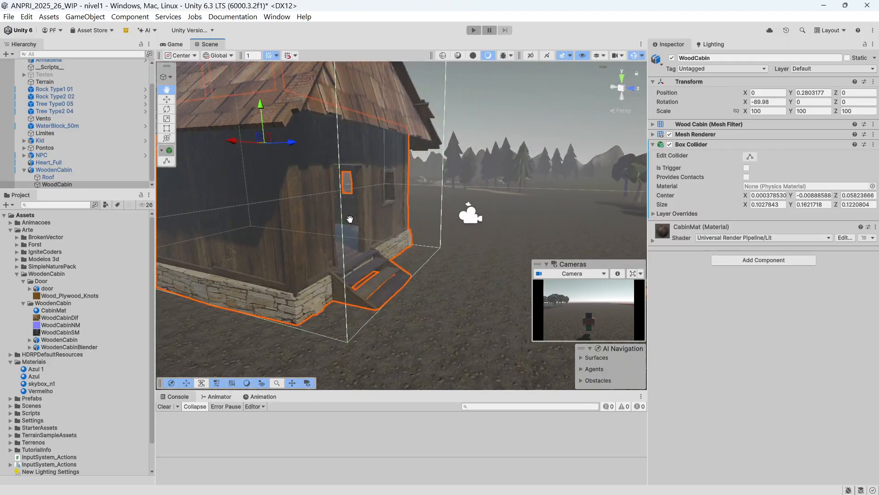
pyautogui.click(873, 144)
# Add a Mesh Collider component to the WoodCabin object and view the cabin's walls and entrance
pyautogui.click(779, 182)
pyautogui.click(773, 180)
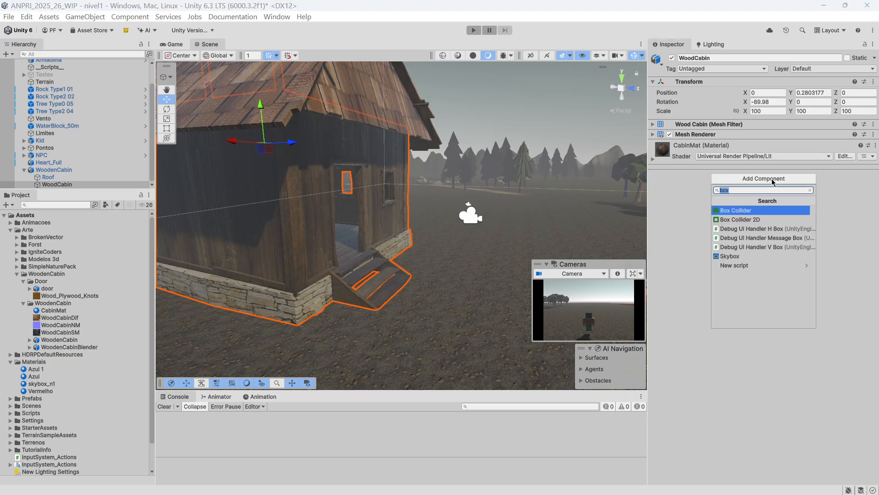
pyautogui.write('mes')
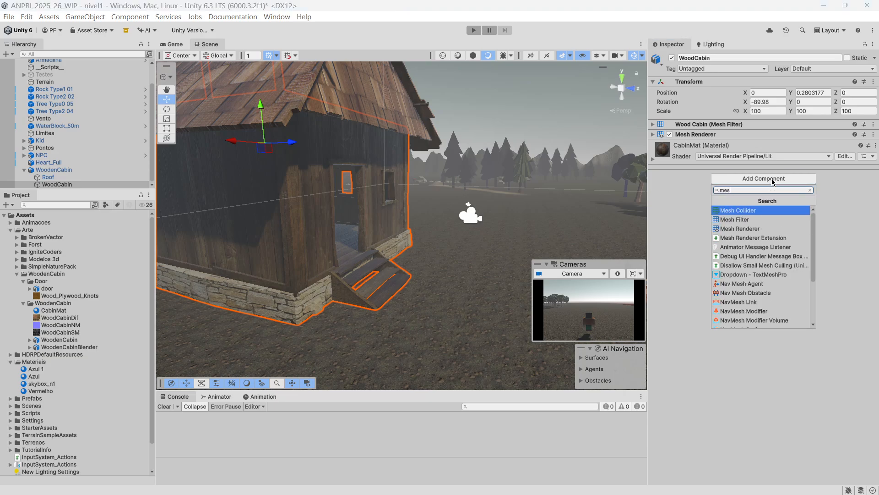
pyautogui.moveTo(538, 184); pyautogui.dragTo(458, 223, button='right')
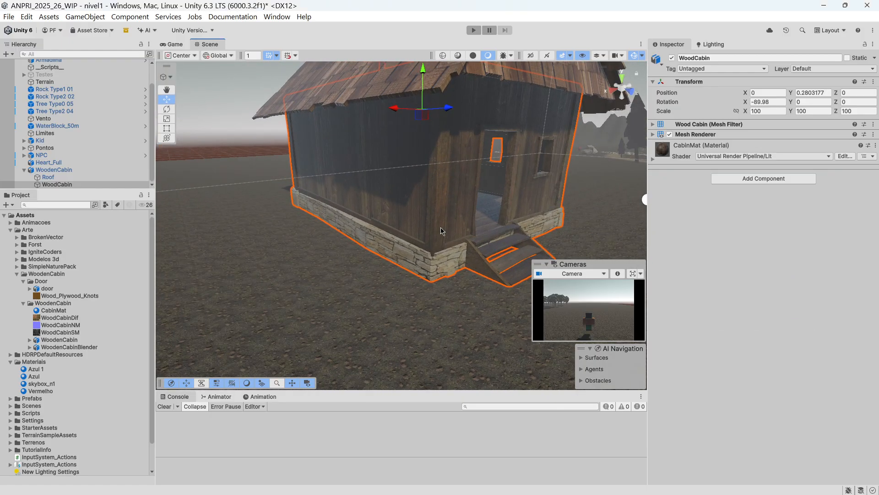
pyautogui.click(779, 182)
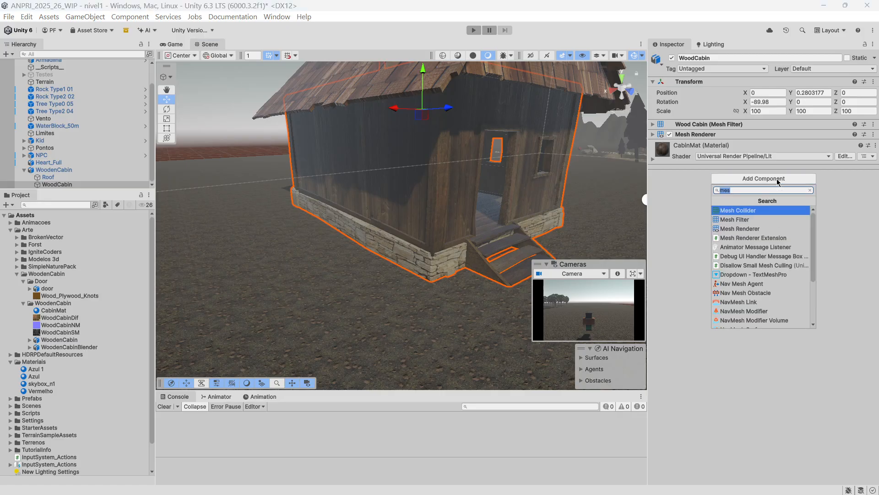
pyautogui.click(738, 211)
pyautogui.moveTo(454, 212); pyautogui.dragTo(502, 191, button='right')
pyautogui.moveTo(501, 191)
pyautogui.mouseDown(button='middle')
pyautogui.moveTo(490, 205)
pyautogui.moveTo(501, 196)
pyautogui.mouseUp(button='middle')
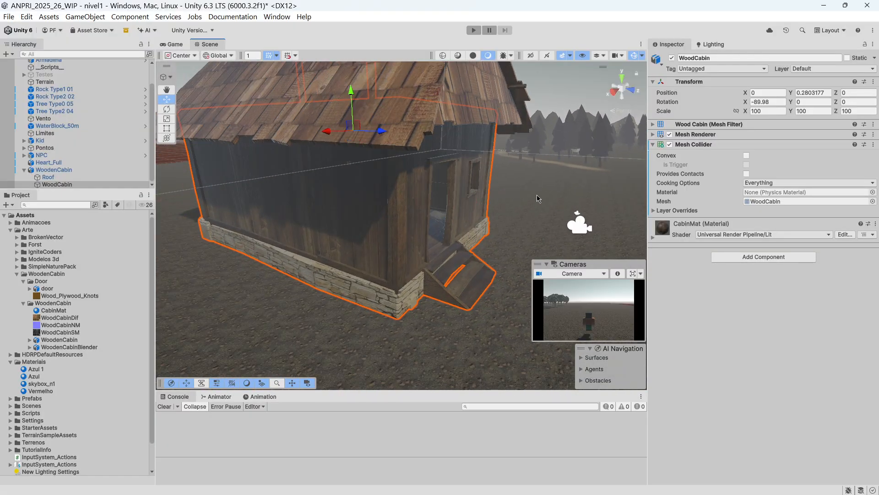
pyautogui.moveTo(535, 197); pyautogui.dragTo(474, 213, button='right')
pyautogui.scroll(2, 449, 303)
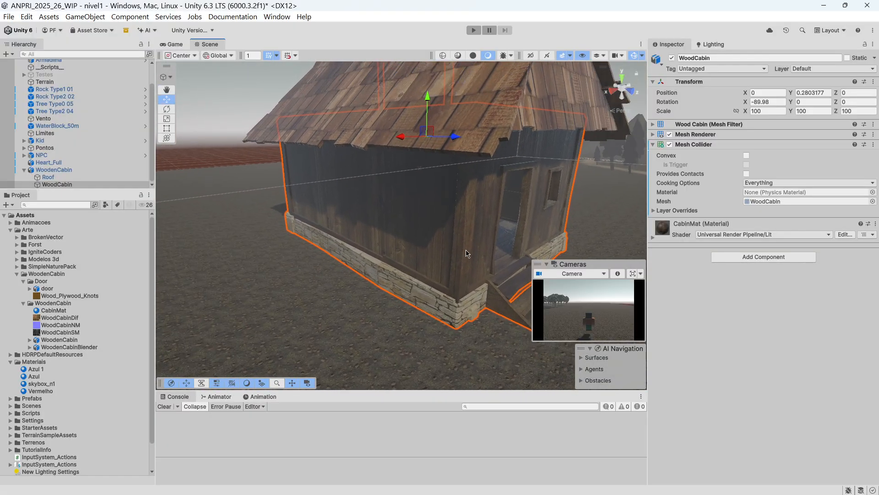
pyautogui.moveTo(437, 250); pyautogui.dragTo(432, 255, button='middle')
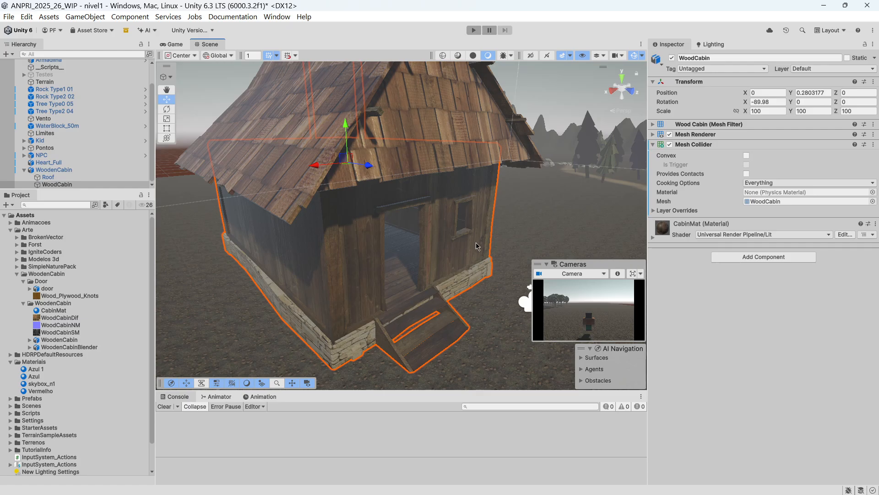
# Start play mode and walk the player onto the cabin's entrance stairs and back to test the collision
pyautogui.click(474, 30)
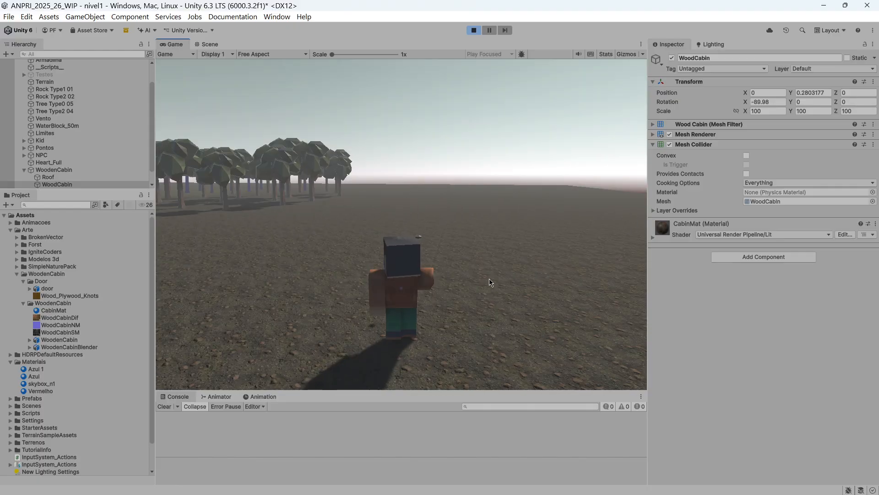
pyautogui.press('w')
pyautogui.press('w')
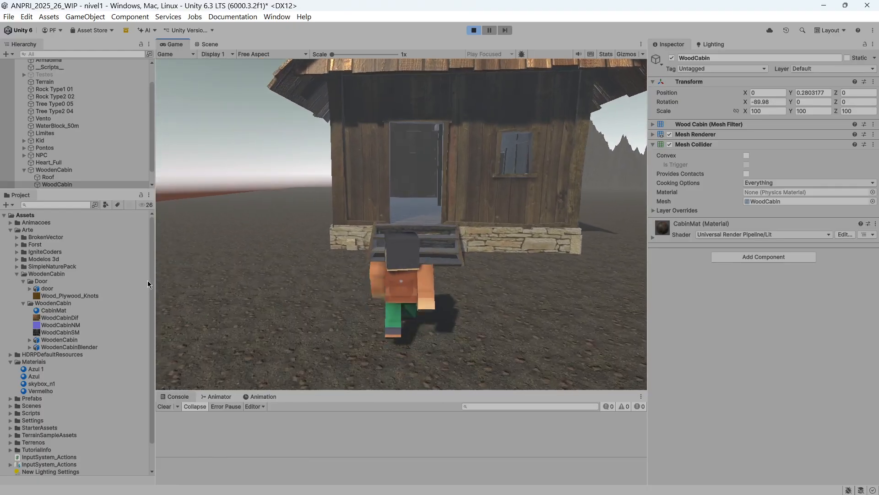
pyautogui.press('w')
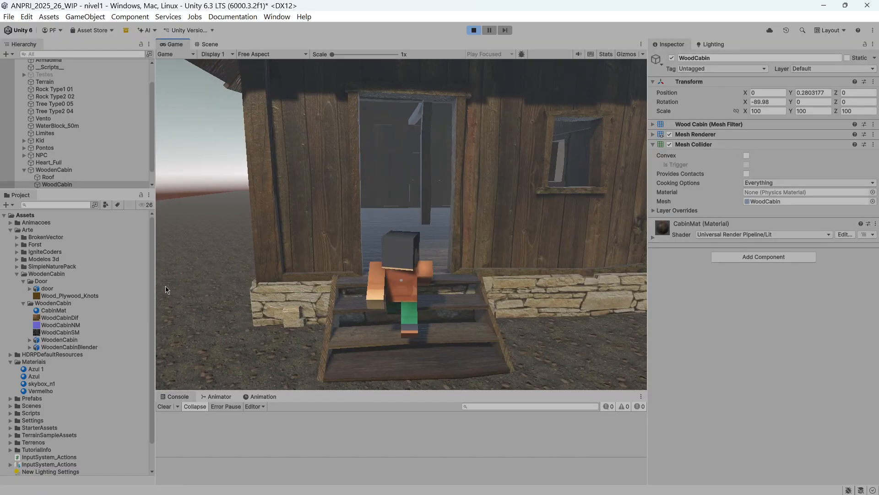
pyautogui.press('w')
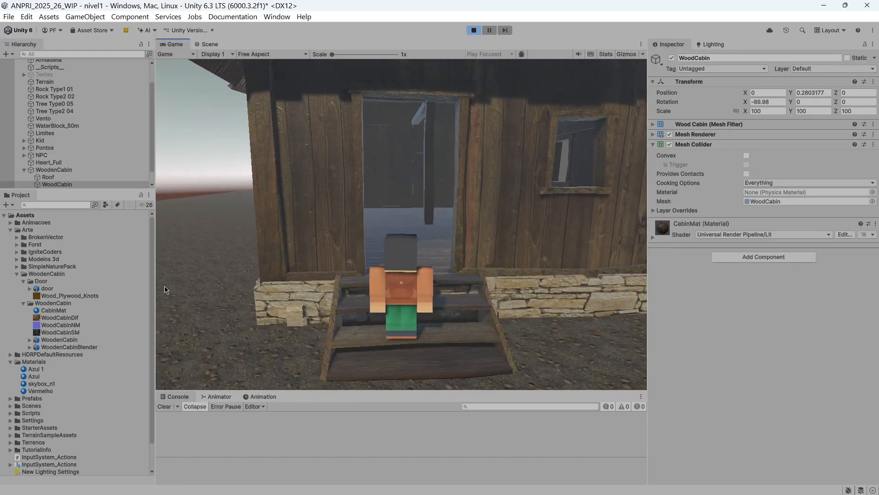
pyautogui.press('s')
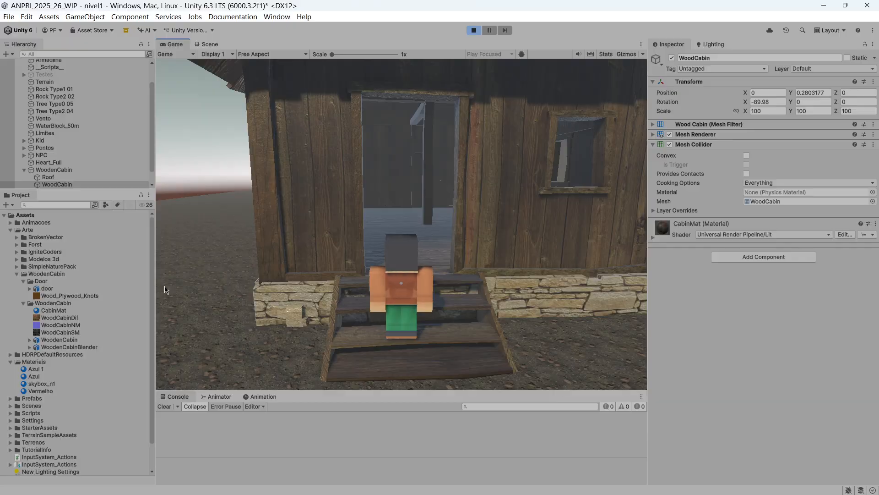
pyautogui.press('w')
pyautogui.press('s')
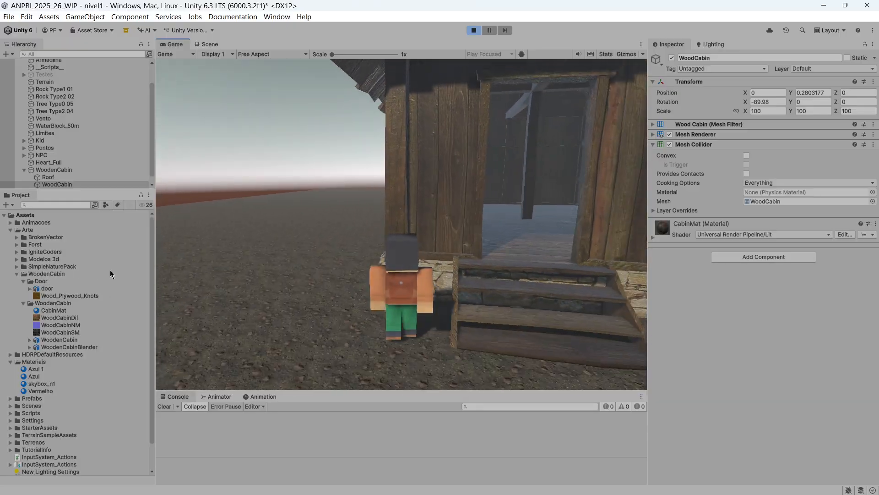
# Walk the player along the cabin's walls and up the stairs to the doorway, back away and stop play mode
pyautogui.press('w')
pyautogui.press('w')
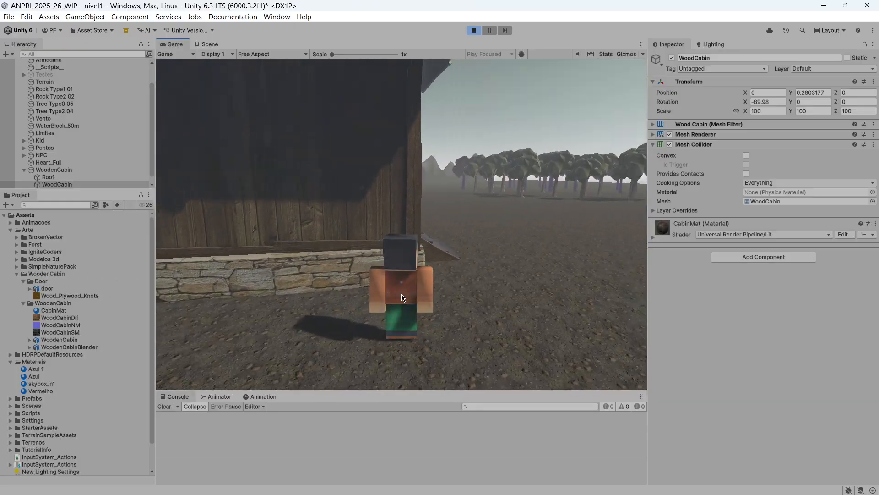
pyautogui.press('w')
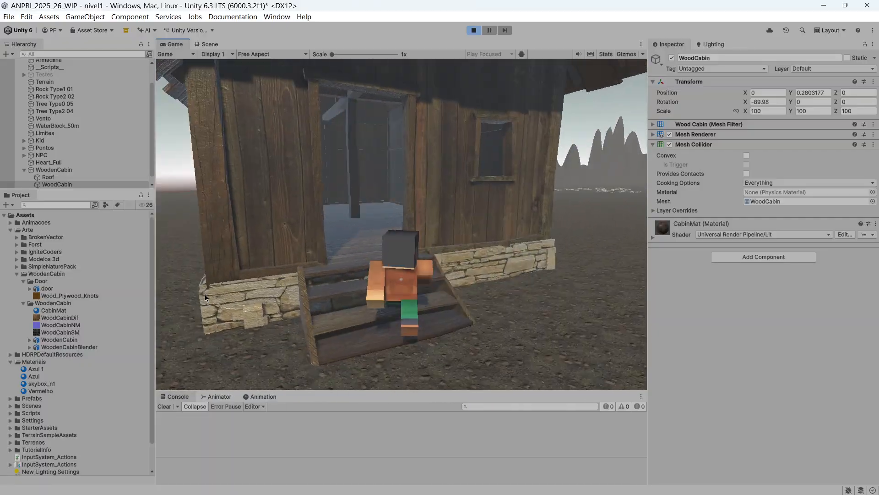
pyautogui.press('w')
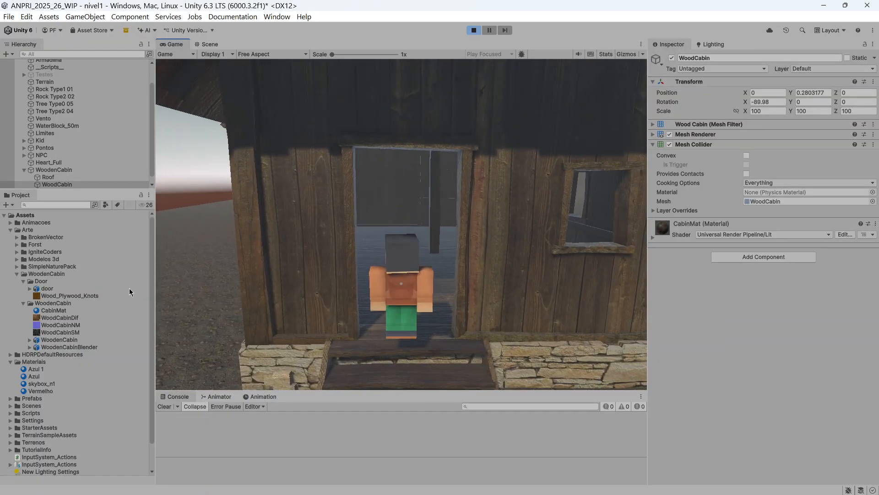
pyautogui.press('s')
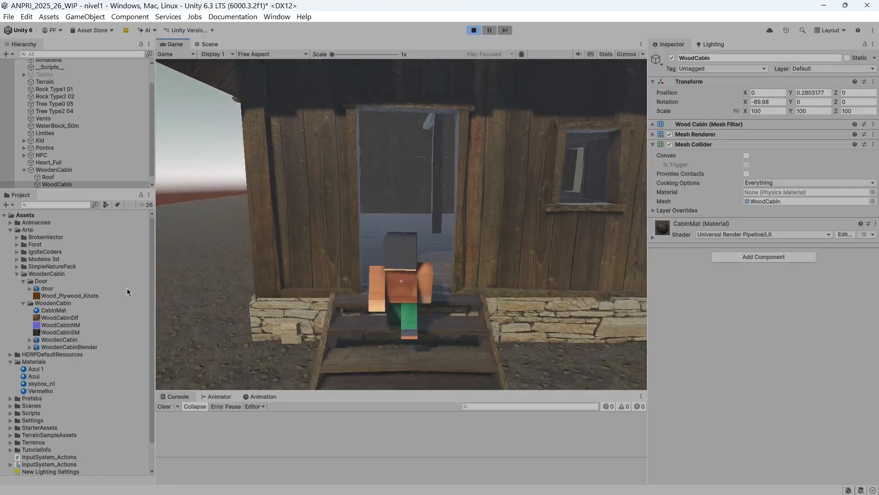
pyautogui.press('w')
pyautogui.press('s')
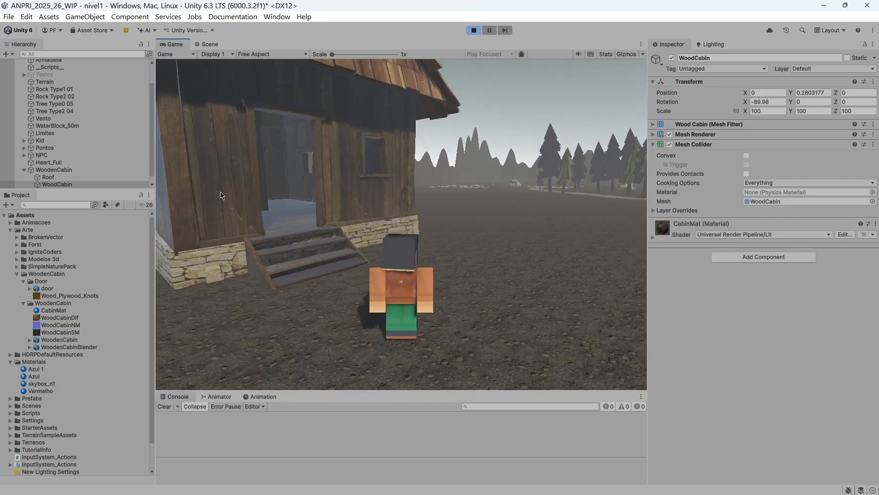
pyautogui.click(474, 30)
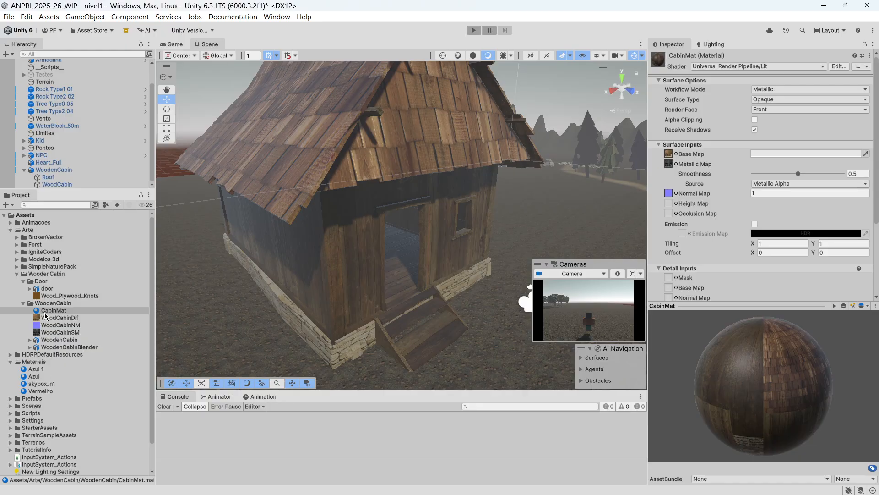
# Set the WoodenCabin model's import Scale Factor to 0.15, apply it and view the resized cabin
pyautogui.click(59, 340)
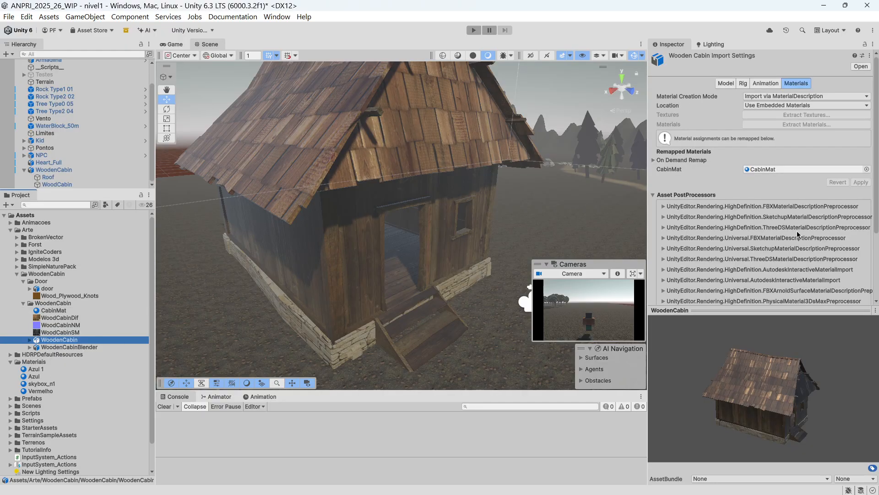
pyautogui.click(726, 83)
pyautogui.click(772, 104)
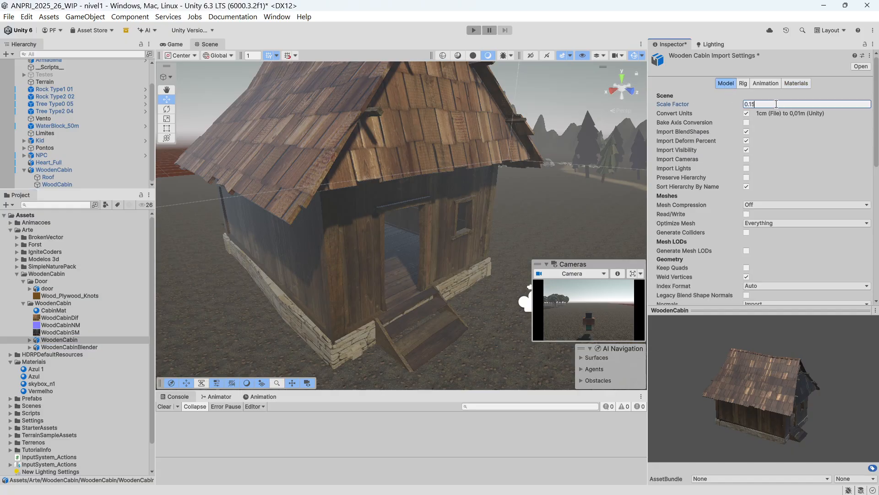
pyautogui.scroll(-5, 860, 270)
pyautogui.click(861, 292)
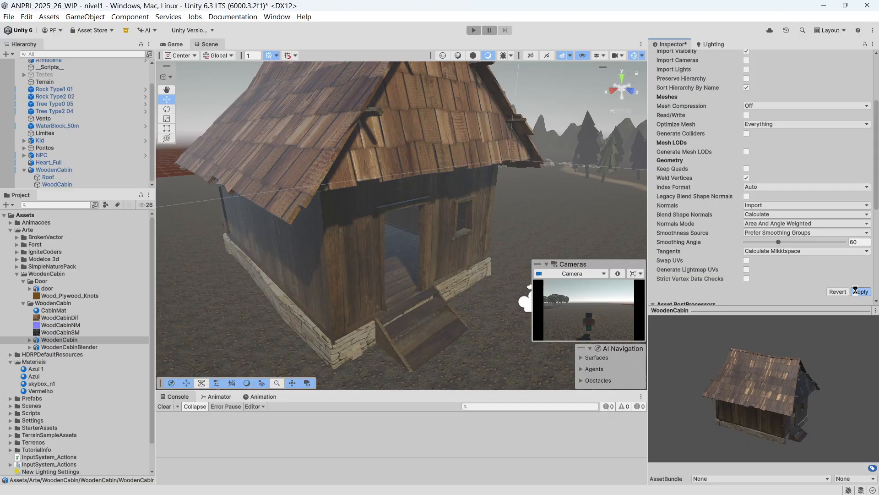
pyautogui.moveTo(476, 275); pyautogui.dragTo(482, 240, button='middle')
# Start play mode, walk the player up the stairs into the resized cabin and back outside
pyautogui.click(474, 30)
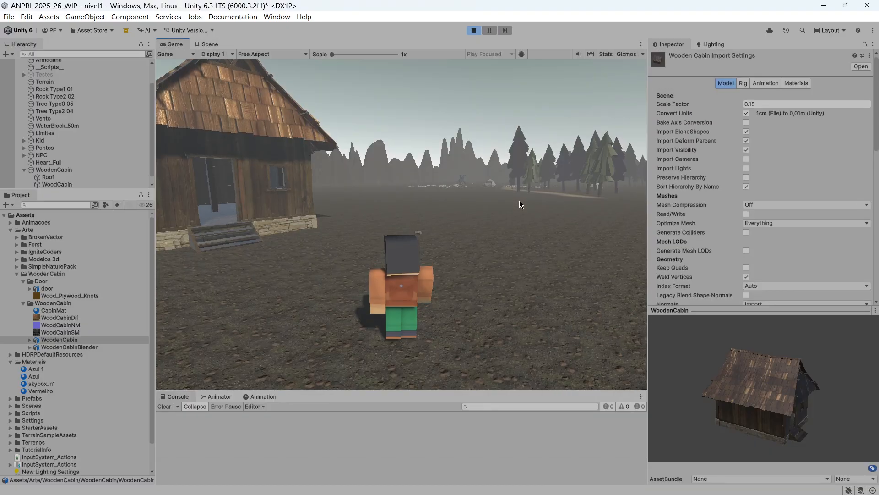
pyautogui.press('w')
pyautogui.press('w')
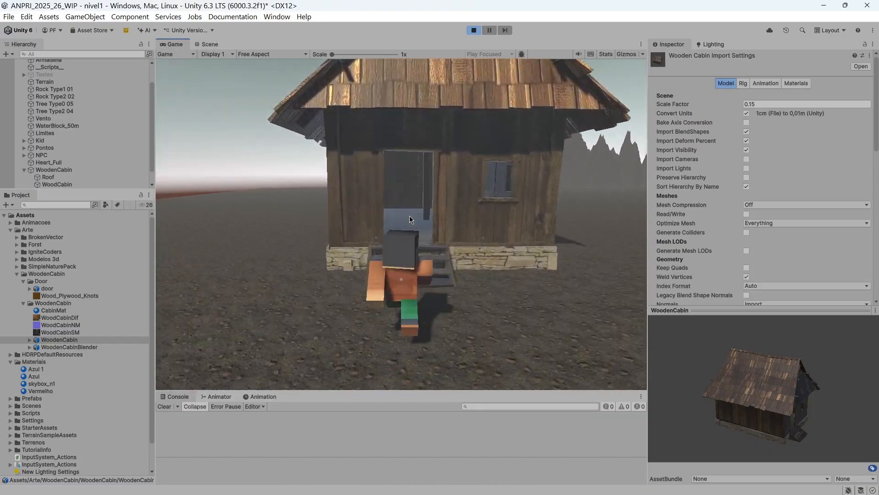
pyautogui.press('w')
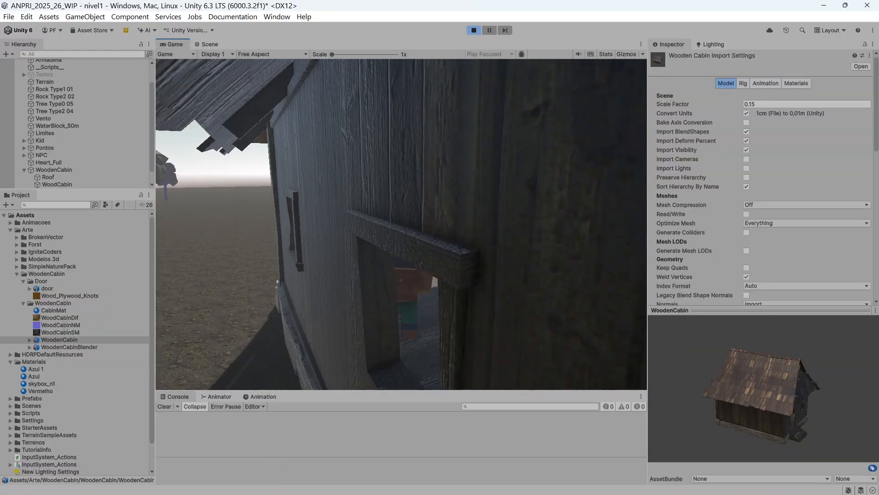
pyautogui.press('w')
pyautogui.press('w')
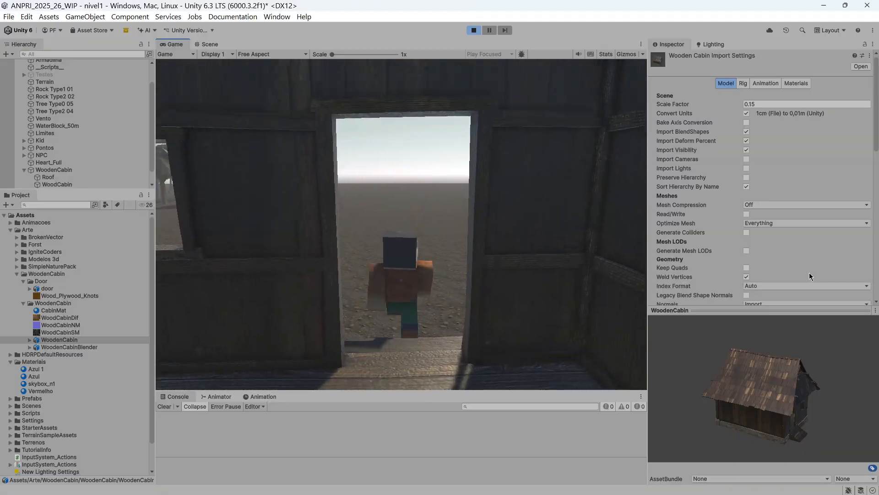
pyautogui.press('w')
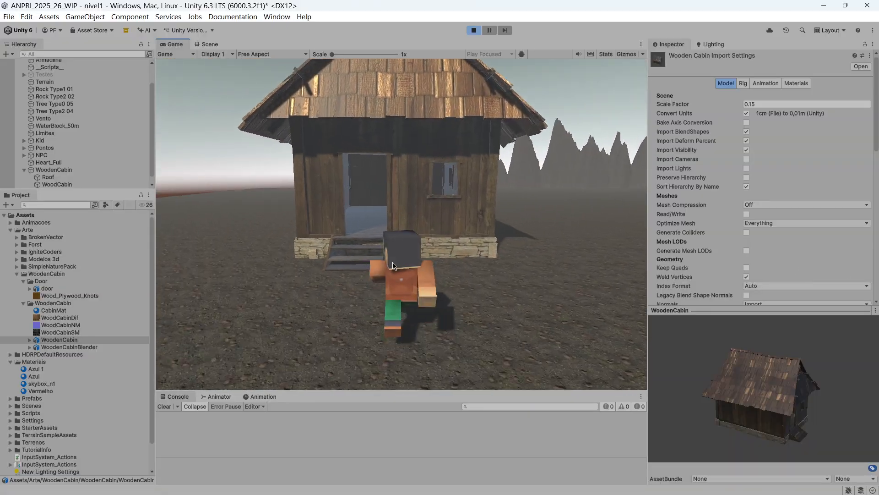
# Walk the player into the cabin again, back out to the doorway and stop play mode
pyautogui.press('w')
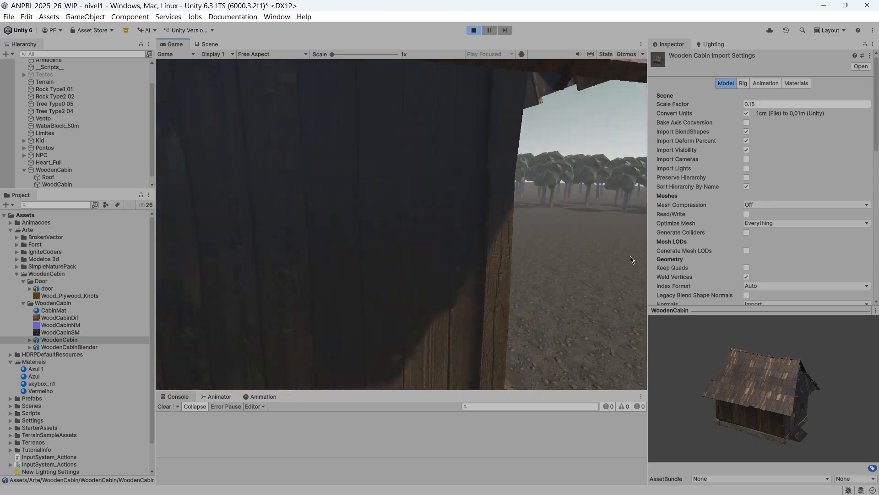
pyautogui.press('s')
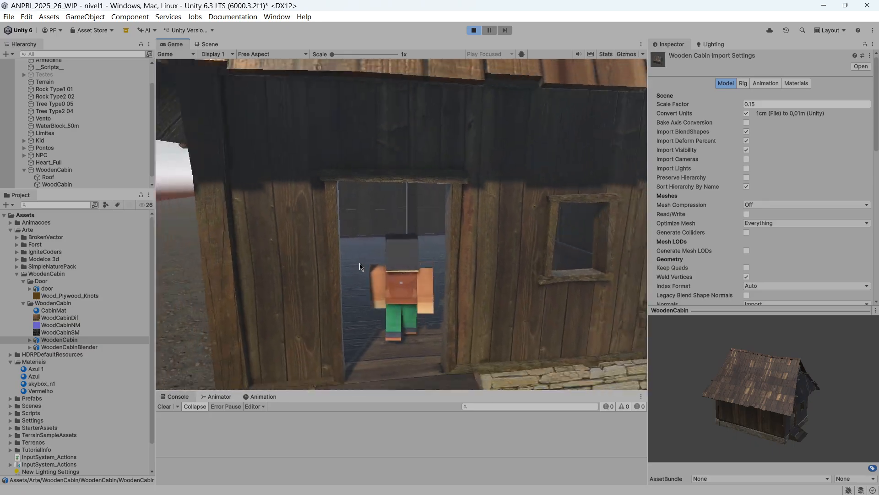
pyautogui.click(473, 30)
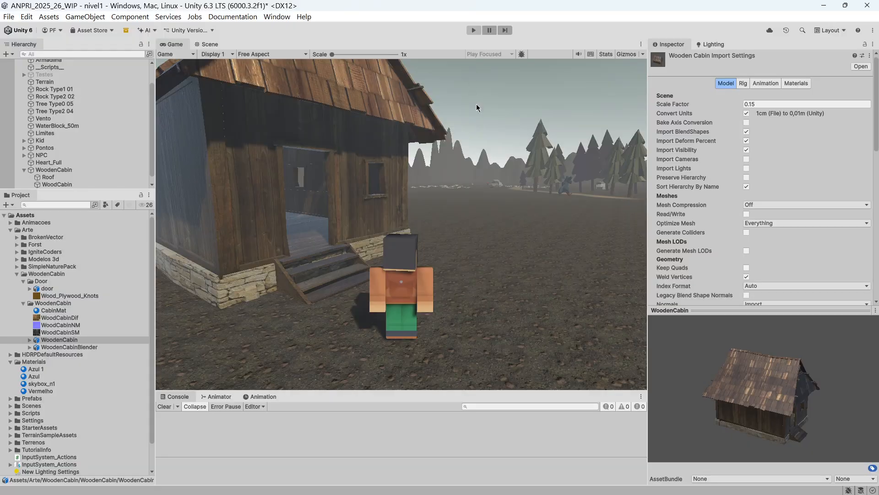
# Save the nivel1 scene
pyautogui.moveTo(529, 188); pyautogui.dragTo(462, 191, button='right')
pyautogui.moveTo(462, 191); pyautogui.dragTo(453, 194, button='middle')
pyautogui.scroll(1, 460, 206)
pyautogui.scroll(-1, 459, 204)
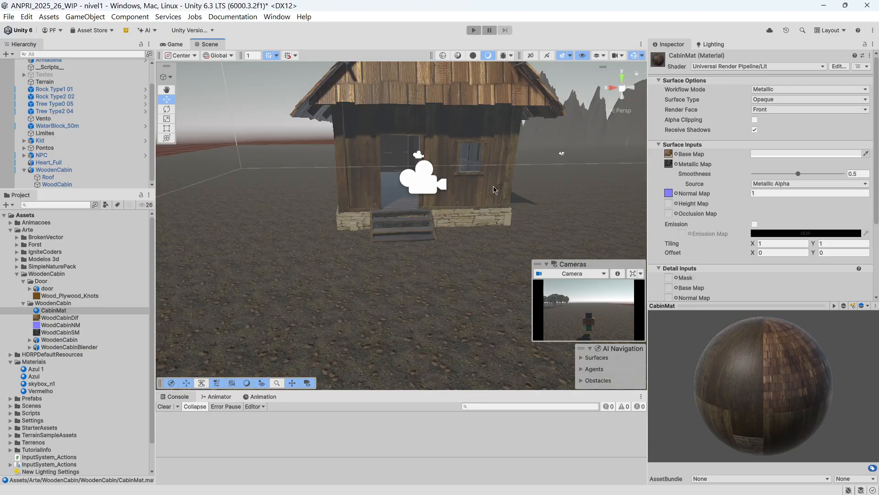
pyautogui.click(8, 17)
pyautogui.click(34, 68)
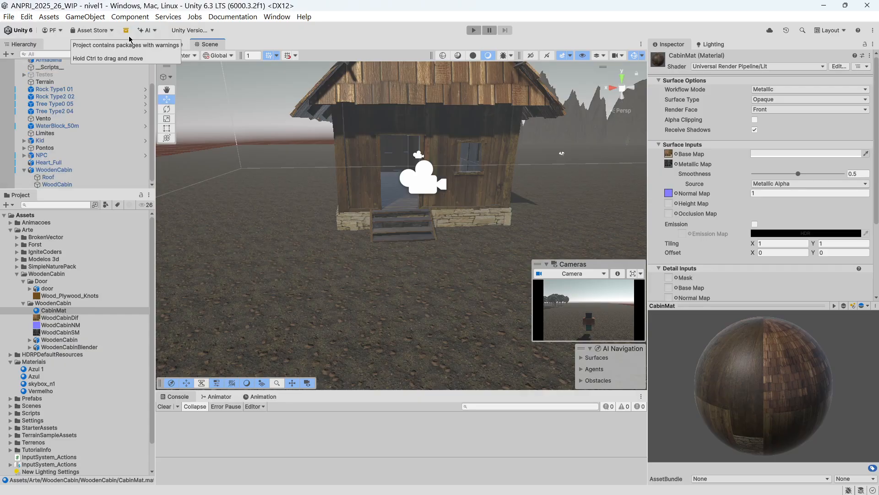
# Collapse the Arte asset folder and create an empty child object named Luz under WoodenCabin
pyautogui.scroll(5, 445, 210)
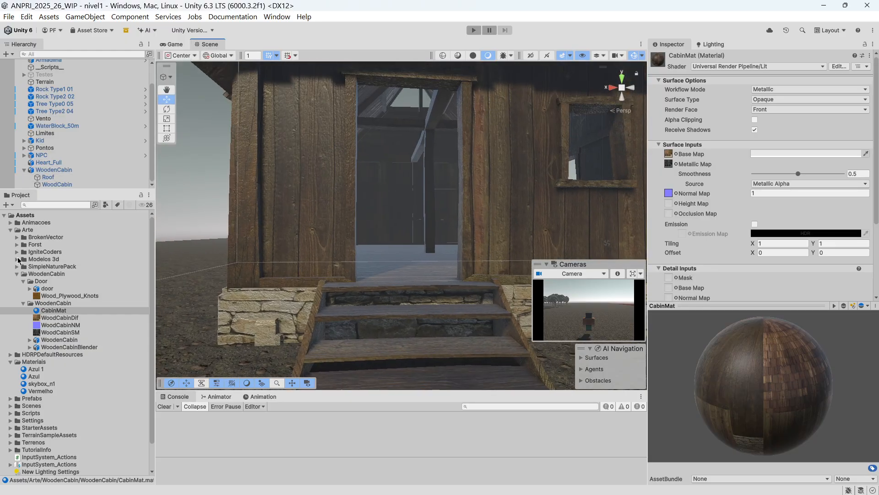
pyautogui.click(10, 230)
pyautogui.scroll(-2, 429, 190)
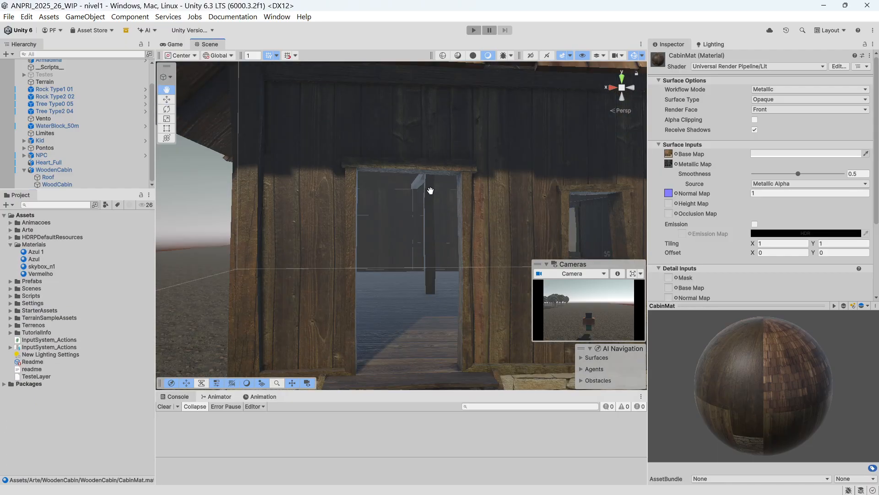
pyautogui.scroll(3, 430, 190)
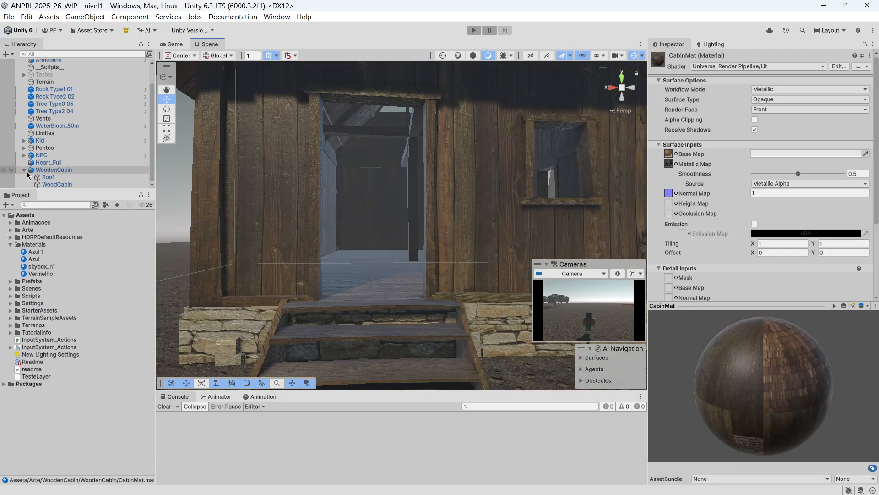
pyautogui.click(54, 170)
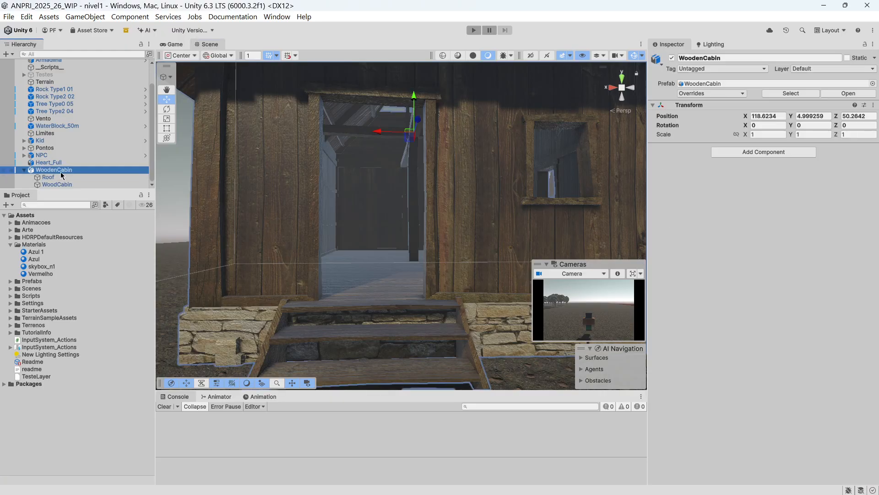
pyautogui.rightClick(60, 170)
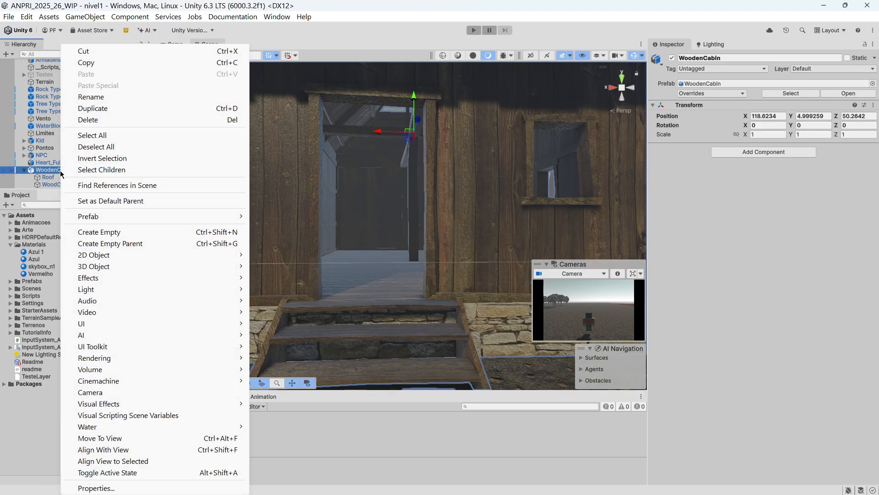
pyautogui.click(129, 237)
pyautogui.write('L')
pyautogui.press('Return')
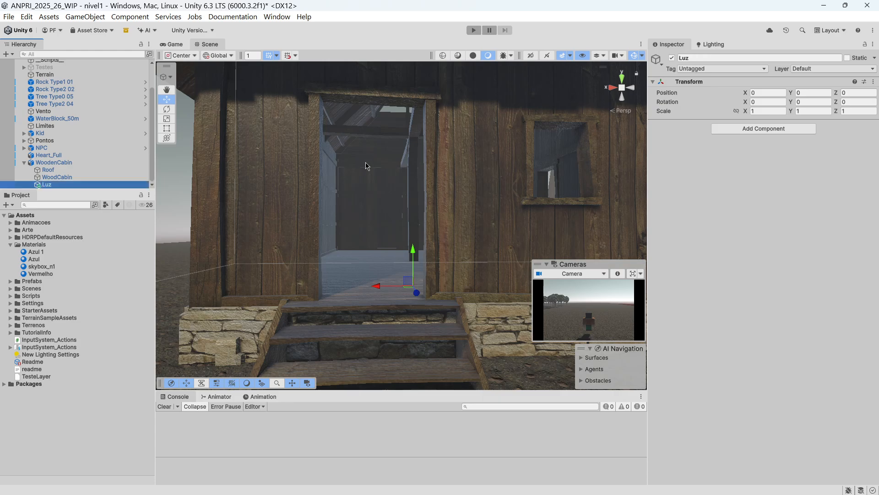
# Raise the Luz object inside the cabin to a Y position of about 3.46
pyautogui.moveTo(414, 248); pyautogui.dragTo(414, 234)
pyautogui.moveTo(411, 145); pyautogui.dragTo(410, 141)
pyautogui.moveTo(411, 141); pyautogui.dragTo(422, 211, button='right')
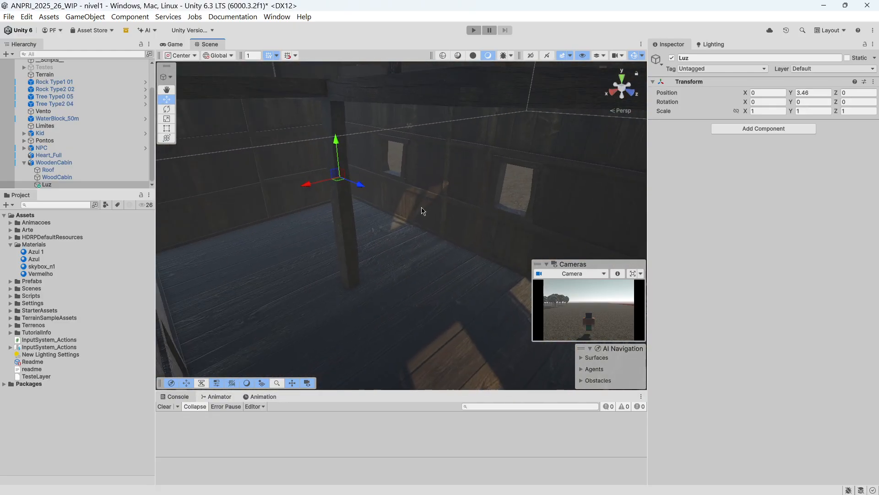
# Add a Light component to the Luz object inside the WoodenCabin
pyautogui.click(765, 130)
pyautogui.write('light')
pyautogui.press('Escape')
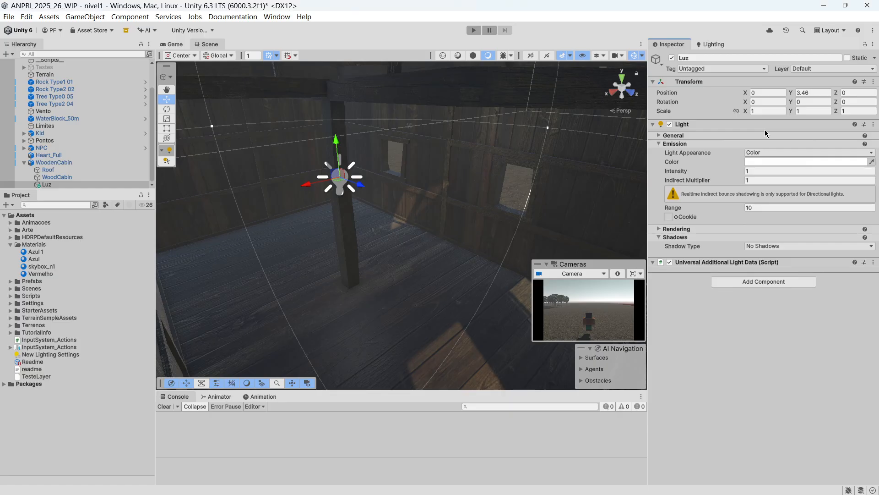
pyautogui.moveTo(474, 197); pyautogui.dragTo(406, 186, button='right')
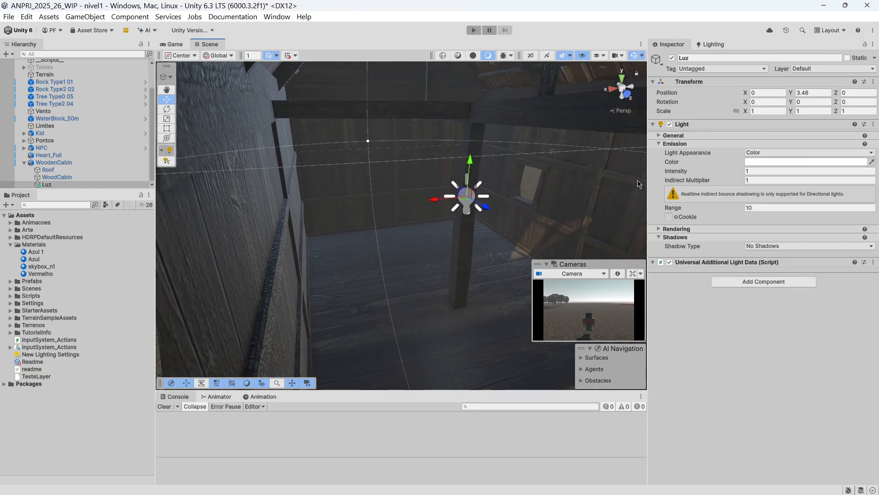
# Expand the light's General settings and set its type to Spot
pyautogui.click(659, 136)
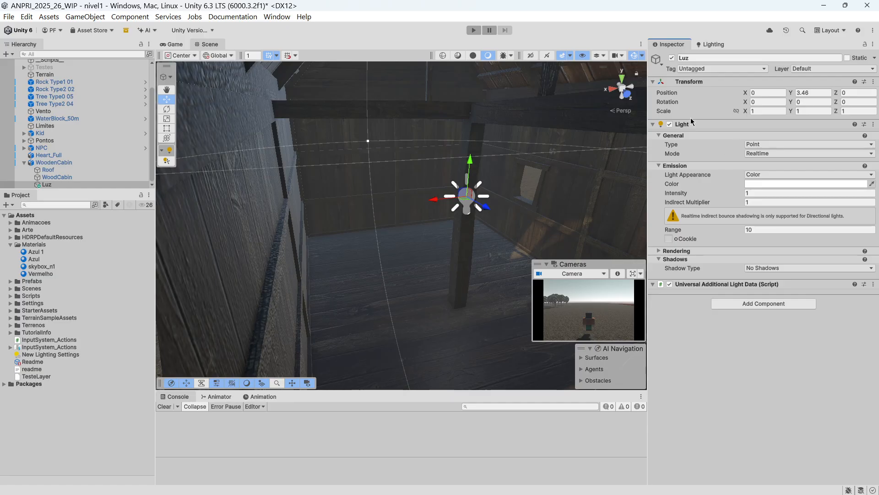
pyautogui.click(783, 145)
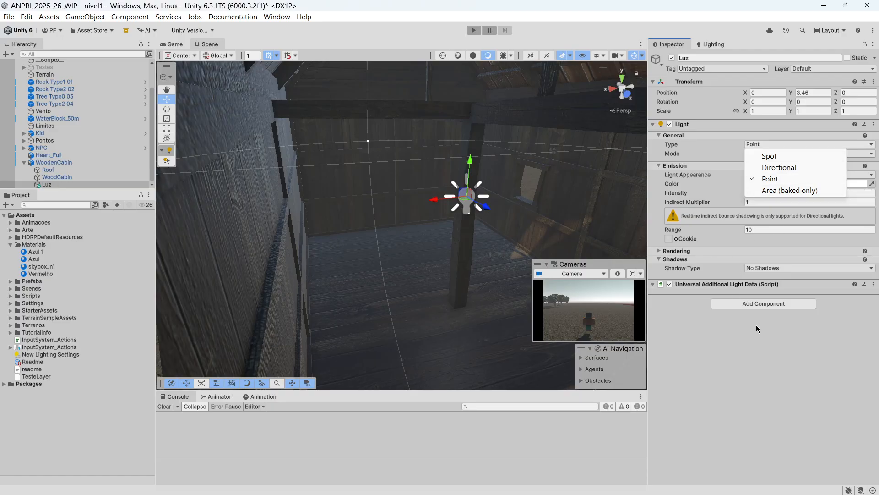
pyautogui.click(776, 157)
# Narrow the spot light's inner cone and slightly widen its outer cone toward the cabin's doorway wall
pyautogui.moveTo(452, 157); pyautogui.dragTo(506, 197, button='right')
pyautogui.moveTo(384, 203); pyautogui.dragTo(507, 224, button='right')
pyautogui.moveTo(417, 206); pyautogui.dragTo(533, 199, button='right')
pyautogui.moveTo(385, 212); pyautogui.dragTo(496, 193, button='middle')
pyautogui.moveTo(442, 234); pyautogui.dragTo(584, 172, button='right')
pyautogui.moveTo(397, 190); pyautogui.dragTo(441, 200, button='right')
pyautogui.moveTo(456, 202)
pyautogui.mouseDown(button='middle')
pyautogui.moveTo(464, 202)
pyautogui.moveTo(456, 204)
pyautogui.mouseUp(button='middle')
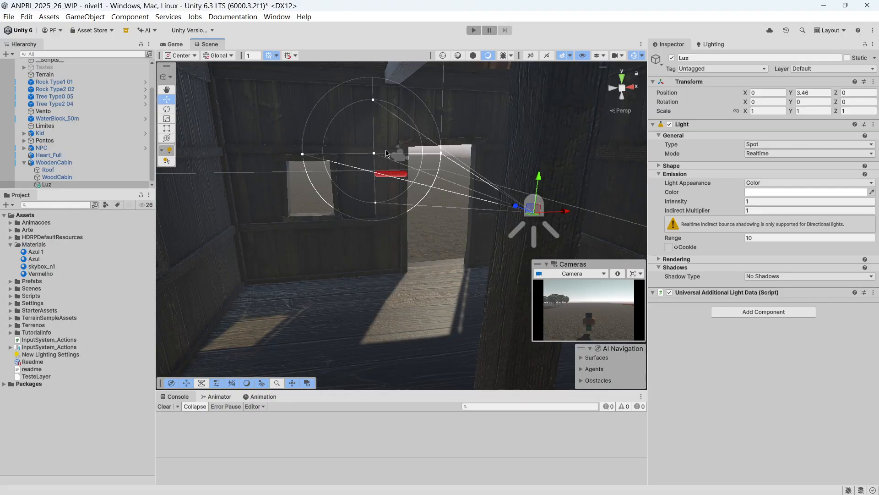
pyautogui.moveTo(373, 100); pyautogui.dragTo(373, 115)
pyautogui.moveTo(302, 157); pyautogui.dragTo(293, 154)
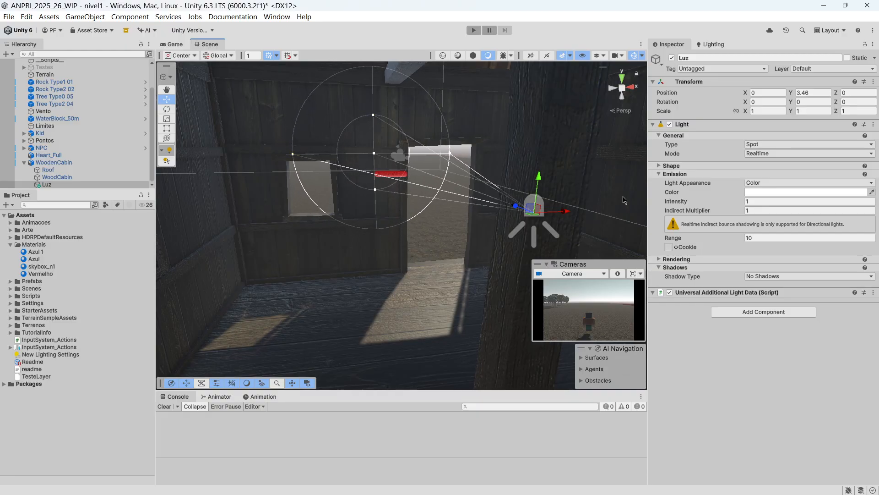
# Raise the spot light's intensity to 3.97
pyautogui.click(706, 204)
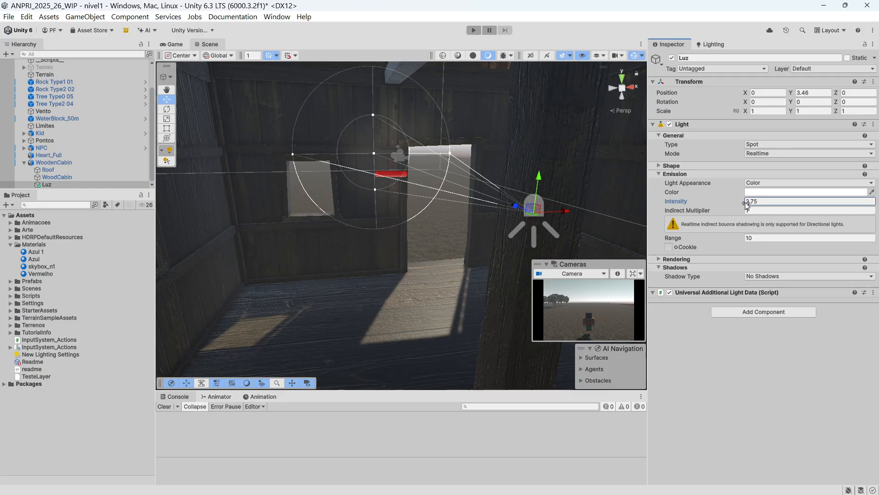
pyautogui.moveTo(762, 201); pyautogui.dragTo(765, 201)
pyautogui.moveTo(385, 228); pyautogui.dragTo(442, 215, button='right')
pyautogui.press('d')
pyautogui.press('a')
pyautogui.press('d')
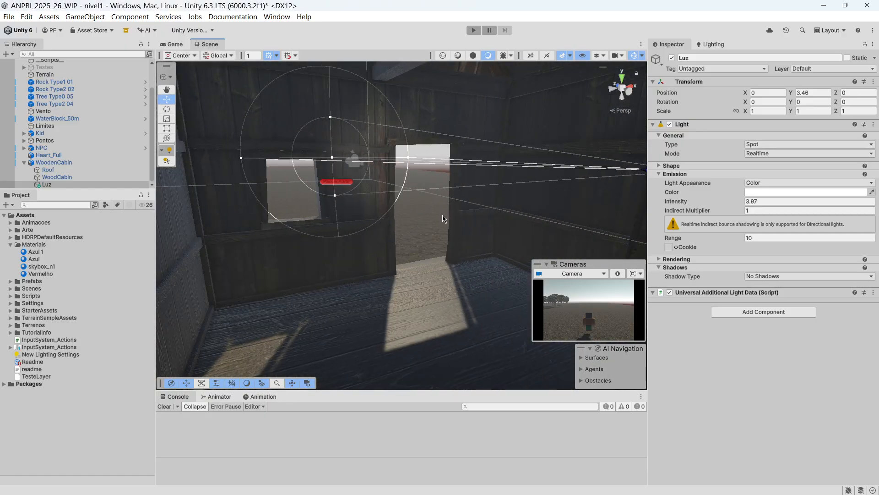
# Set the light's color to a soft yellow, hexadecimal EADC81
pyautogui.click(793, 182)
pyautogui.click(832, 395)
pyautogui.click(774, 191)
pyautogui.click(850, 228)
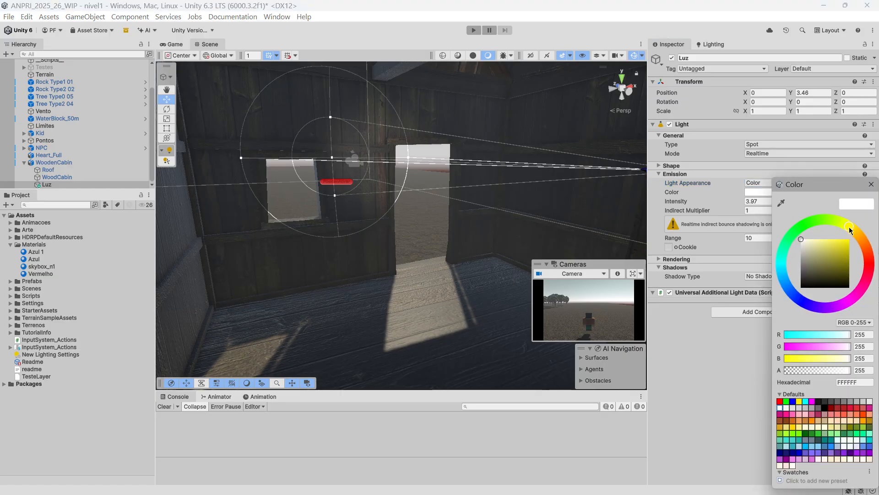
pyautogui.click(823, 243)
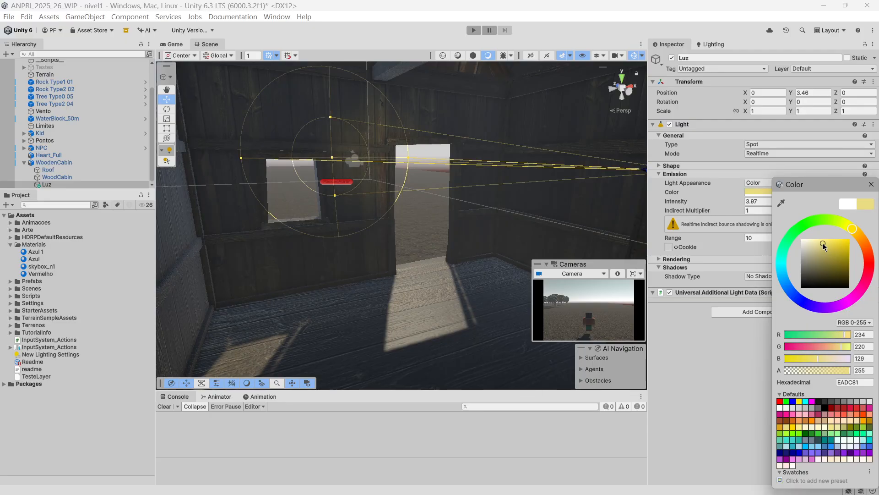
pyautogui.click(871, 184)
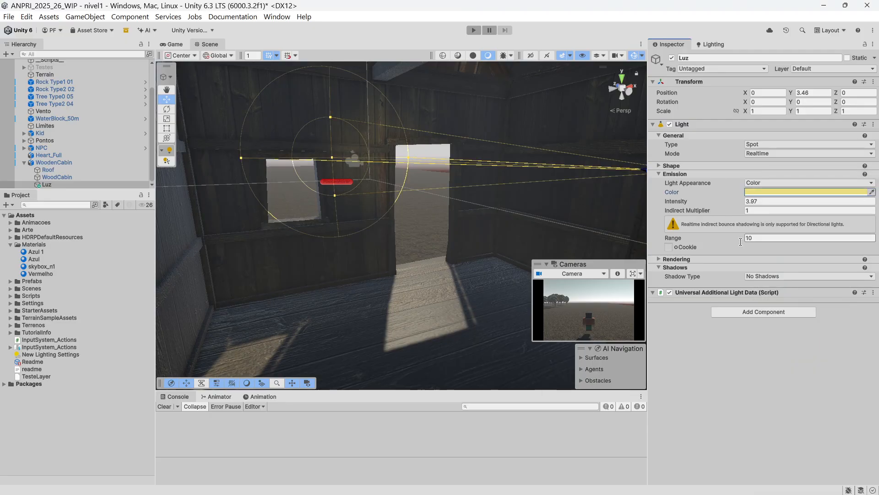
# Set the light's Indirect Multiplier to 1.74 and its range to 10
pyautogui.moveTo(736, 211); pyautogui.dragTo(765, 214)
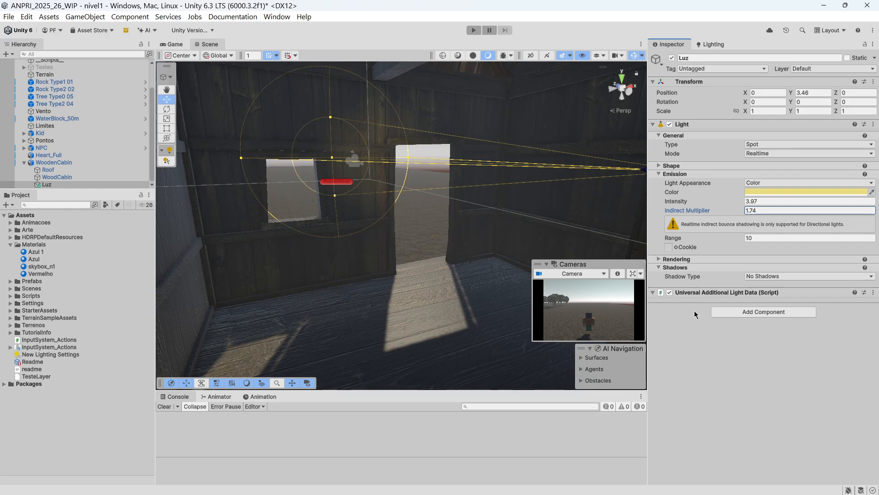
pyautogui.moveTo(730, 237)
pyautogui.mouseDown()
pyautogui.moveTo(797, 237)
pyautogui.moveTo(477, 235)
pyautogui.moveTo(740, 238)
pyautogui.mouseUp()
pyautogui.write('10')
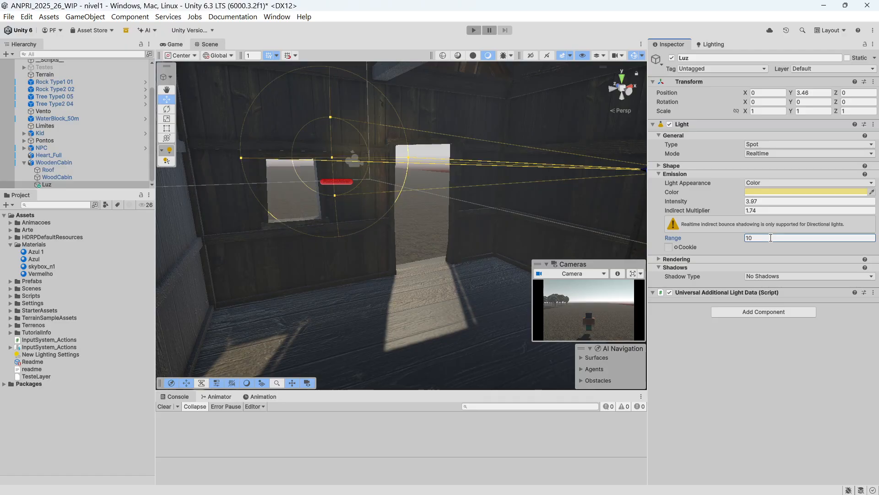
pyautogui.click(772, 276)
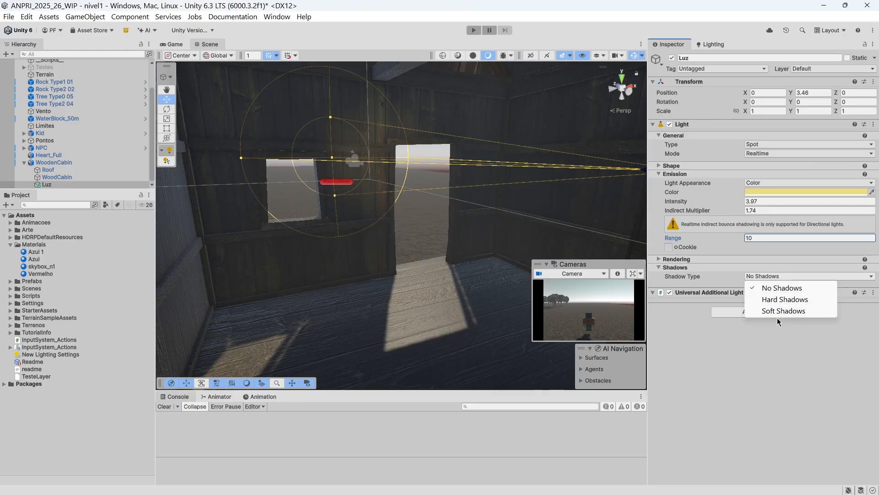
pyautogui.click(781, 409)
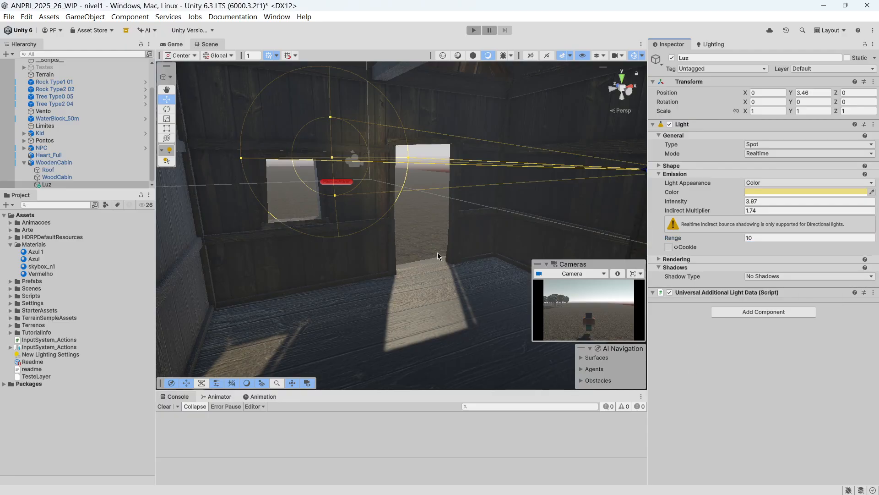
# Move the Luz light along its Z axis to position 0.31
pyautogui.moveTo(442, 254); pyautogui.dragTo(513, 236, button='right')
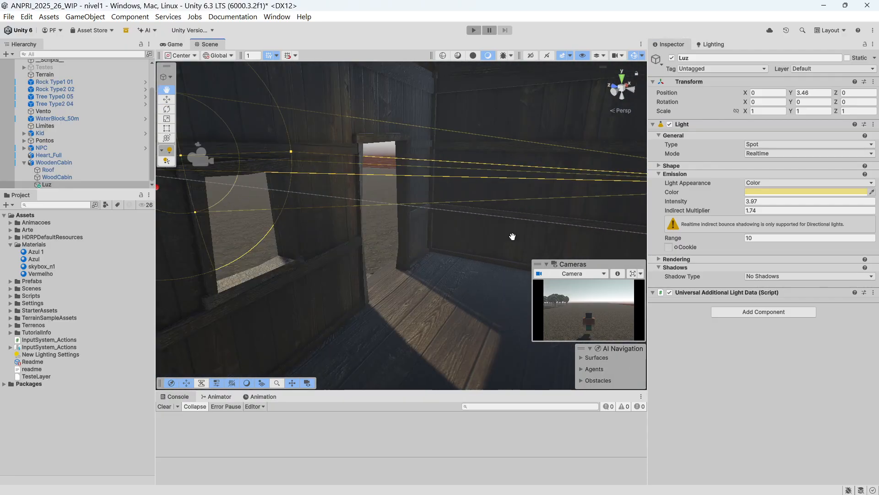
pyautogui.moveTo(512, 237); pyautogui.dragTo(509, 236, button='middle')
pyautogui.moveTo(508, 236); pyautogui.dragTo(532, 230, button='right')
pyautogui.moveTo(500, 206); pyautogui.dragTo(465, 207)
pyautogui.moveTo(465, 207); pyautogui.dragTo(358, 261, button='right')
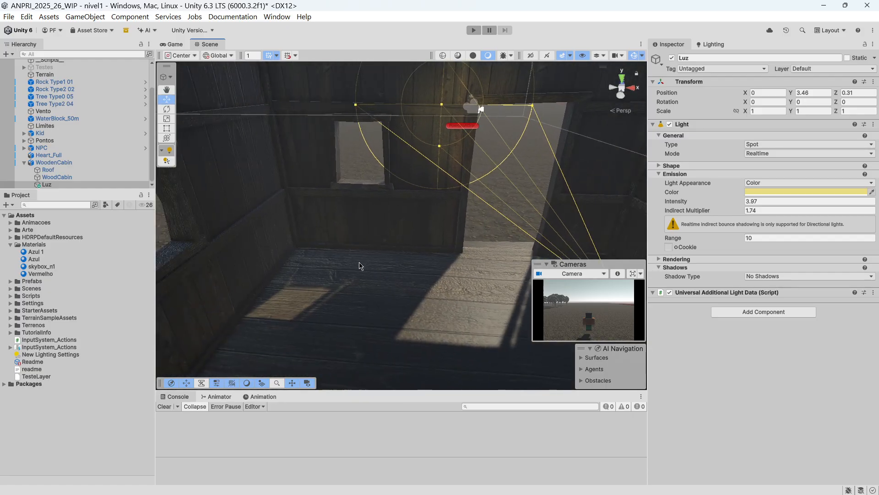
# Tilt the spot light down toward the cabin floor by setting its X rotation to 63.53
pyautogui.moveTo(446, 247); pyautogui.dragTo(442, 228, button='middle')
pyautogui.moveTo(513, 189); pyautogui.dragTo(475, 144, button='right')
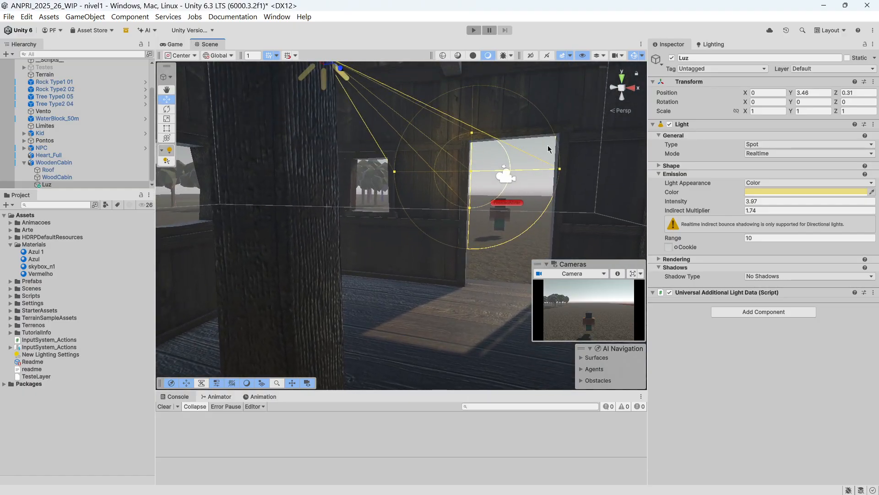
pyautogui.moveTo(534, 183); pyautogui.dragTo(485, 168, button='right')
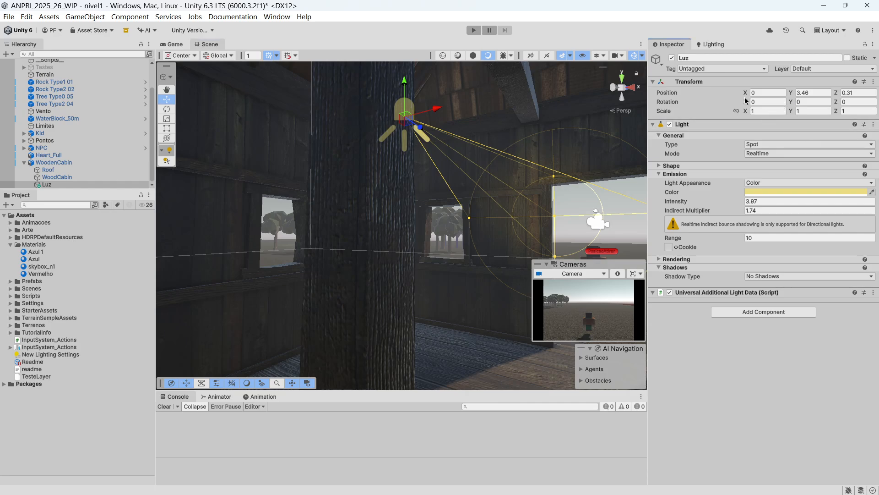
pyautogui.moveTo(745, 102); pyautogui.dragTo(3, 122)
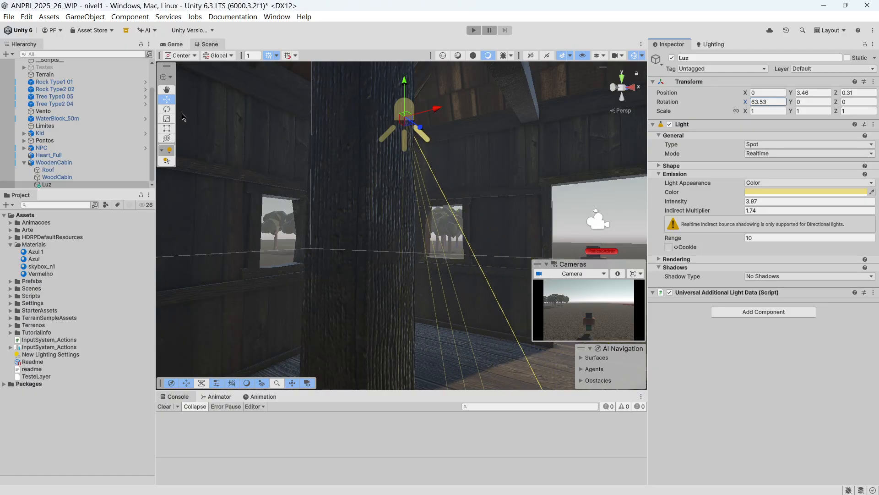
# Examine the area the spot light illuminates on the cabin floor beside the pillar
pyautogui.moveTo(430, 206); pyautogui.dragTo(435, 242, button='right')
pyautogui.scroll(-5, 436, 244)
pyautogui.moveTo(450, 239); pyautogui.dragTo(442, 221, button='middle')
pyautogui.scroll(3, 442, 220)
pyautogui.moveTo(443, 249); pyautogui.dragTo(371, 132, button='right')
pyautogui.moveTo(373, 133); pyautogui.dragTo(383, 139, button='middle')
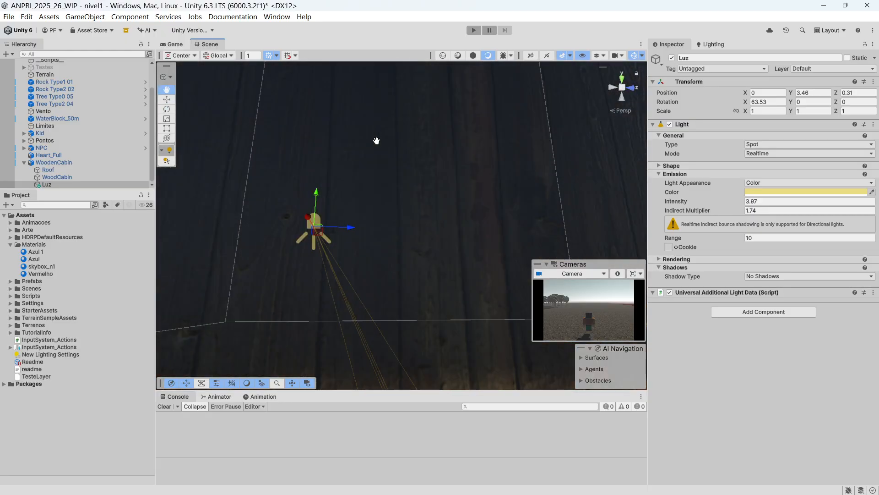
pyautogui.moveTo(384, 127); pyautogui.dragTo(433, 219, button='right')
pyautogui.press('w')
pyautogui.press('s')
pyautogui.press('w')
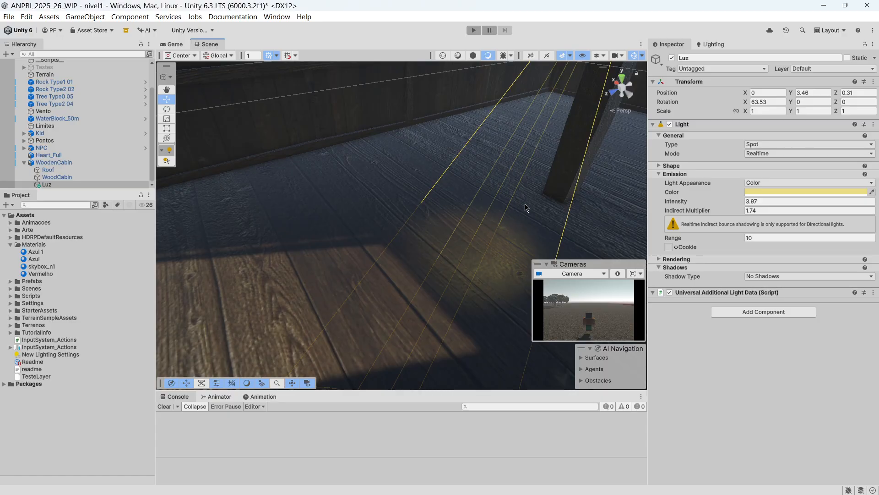
# Try the Directional type on the Luz light inside the cabin
pyautogui.click(761, 144)
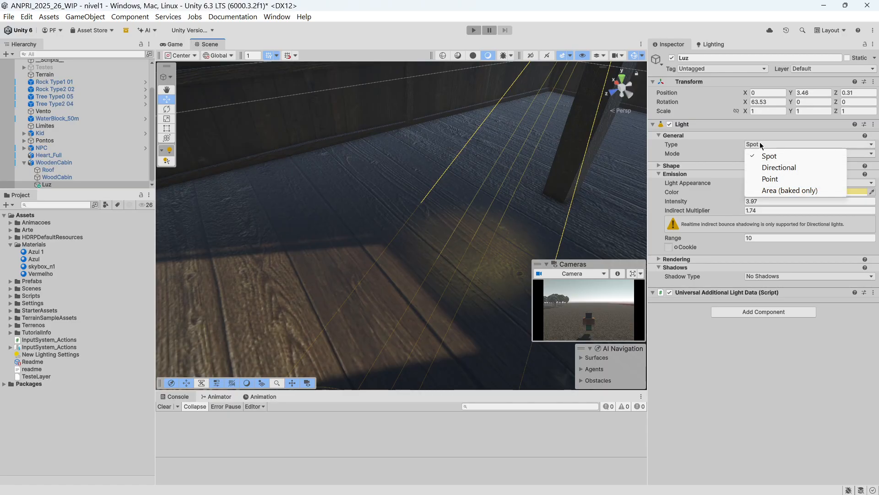
pyautogui.click(771, 166)
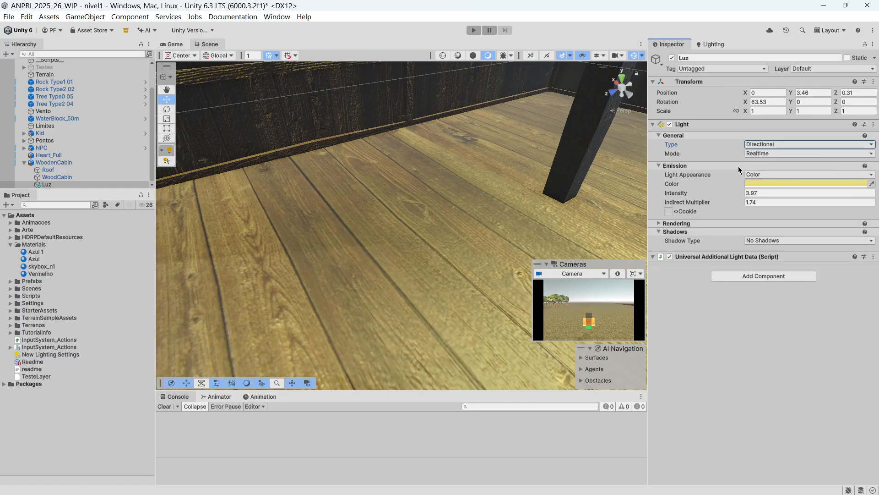
pyautogui.moveTo(485, 222); pyautogui.dragTo(498, 183, button='right')
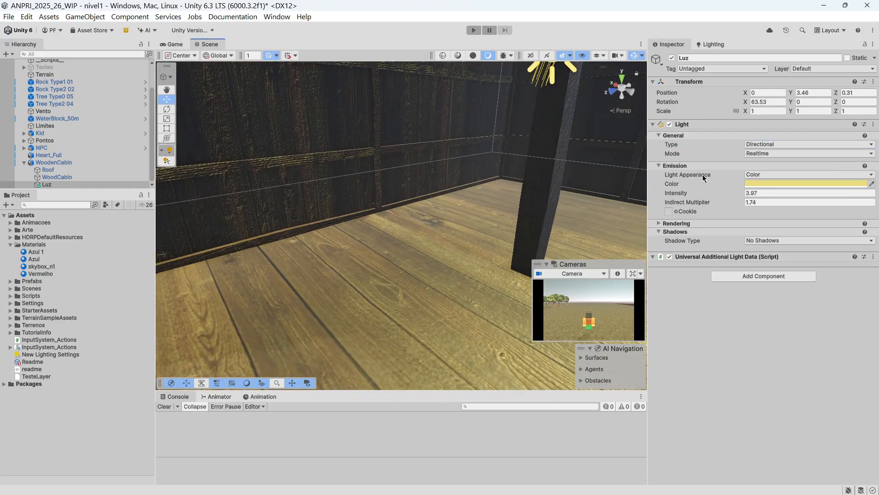
# Change the Luz light's type to Point
pyautogui.click(765, 144)
pyautogui.click(769, 178)
pyautogui.moveTo(448, 275); pyautogui.dragTo(488, 237, button='right')
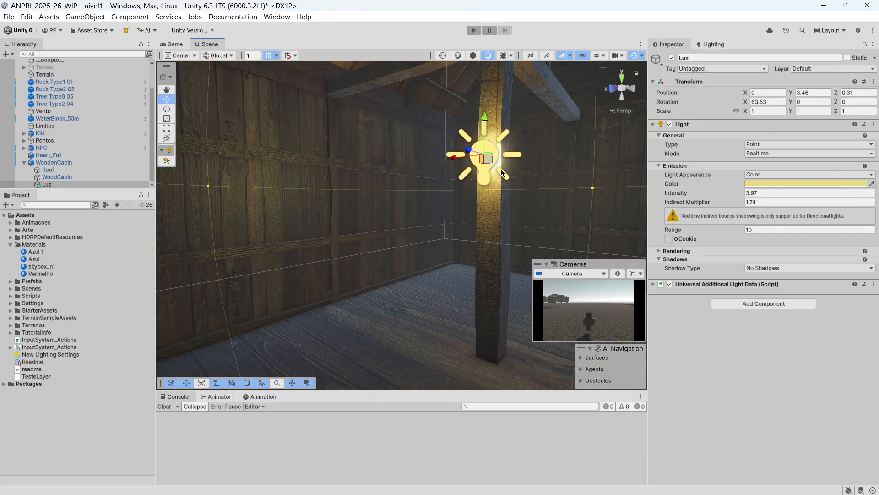
# Reposition the point light beside the central pillar at X 0.18, Y 3.767, Z 0.465
pyautogui.moveTo(376, 190); pyautogui.dragTo(476, 183, button='right')
pyautogui.moveTo(530, 170); pyautogui.dragTo(523, 171)
pyautogui.moveTo(523, 171); pyautogui.dragTo(519, 192, button='right')
pyautogui.moveTo(430, 195); pyautogui.dragTo(511, 206, button='right')
pyautogui.moveTo(521, 181); pyautogui.dragTo(541, 182)
pyautogui.moveTo(510, 145); pyautogui.dragTo(514, 109)
pyautogui.moveTo(551, 154); pyautogui.dragTo(427, 164, button='right')
pyautogui.press('d')
pyautogui.moveTo(462, 259); pyautogui.dragTo(393, 181, button='right')
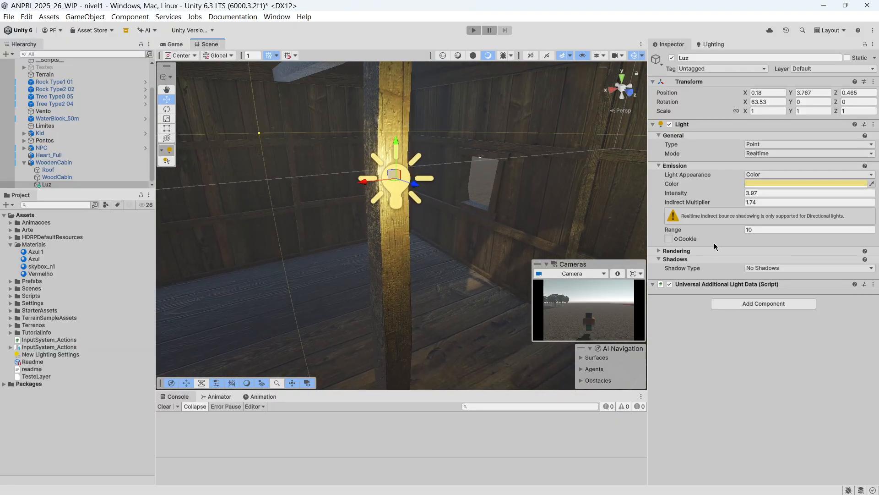
# Reduce the point light's range to 4.2 so it reaches less beyond the cabin
pyautogui.moveTo(433, 302); pyautogui.dragTo(480, 288, button='right')
pyautogui.press('f')
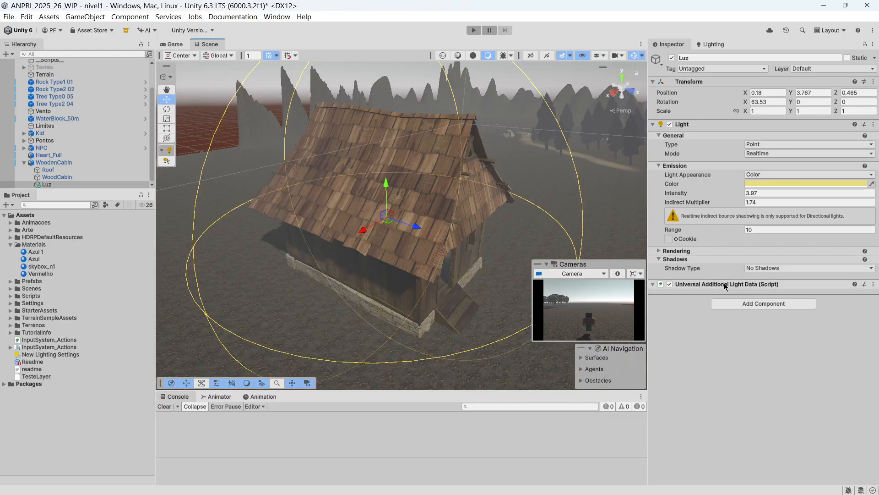
pyautogui.moveTo(736, 230); pyautogui.dragTo(648, 231)
pyautogui.press('f')
pyautogui.moveTo(375, 292); pyautogui.dragTo(400, 290, button='right')
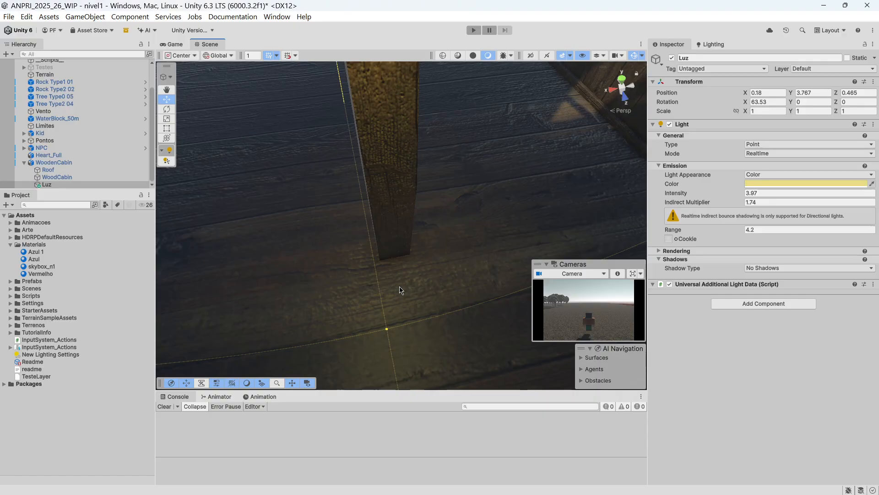
# Change the Luz light's type to Area (baked only)
pyautogui.click(776, 173)
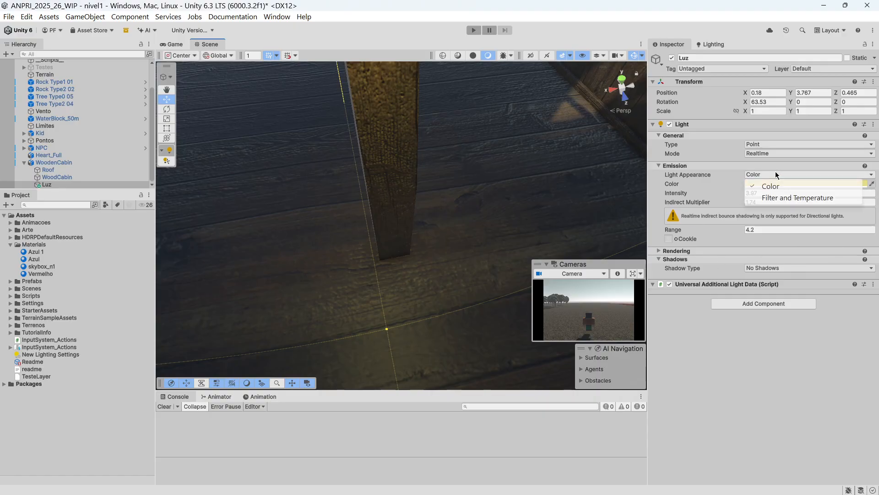
pyautogui.press('Escape')
pyautogui.click(774, 145)
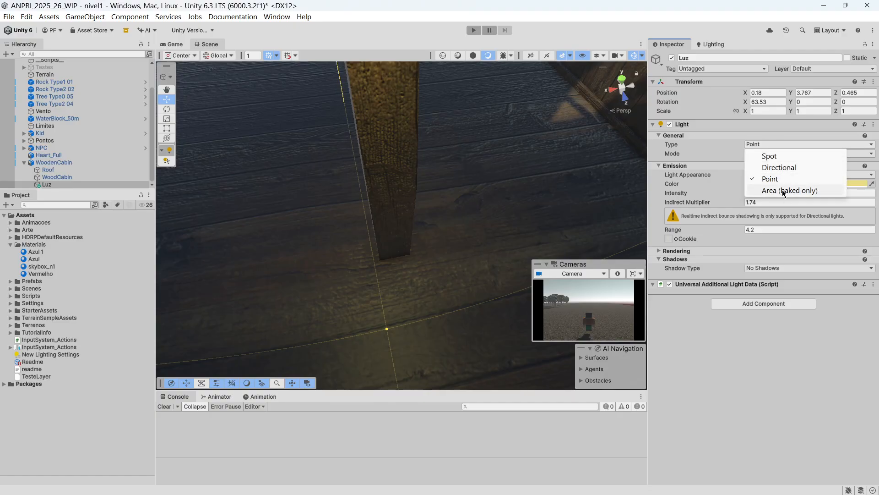
pyautogui.click(784, 191)
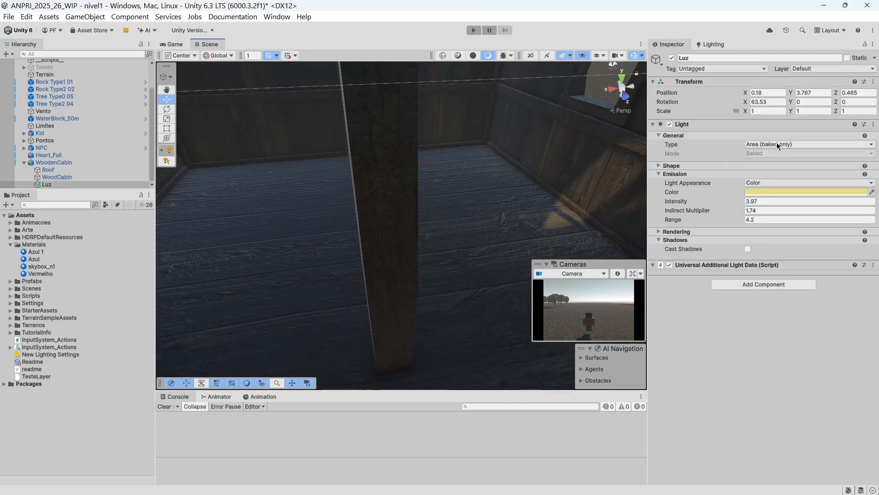
# Examine the area light's rectangle under the cabin roof and expand its Rendering settings
pyautogui.moveTo(449, 309); pyautogui.dragTo(443, 270, button='right')
pyautogui.moveTo(502, 205); pyautogui.dragTo(452, 147, button='right')
pyautogui.moveTo(546, 152); pyautogui.dragTo(593, 296, button='right')
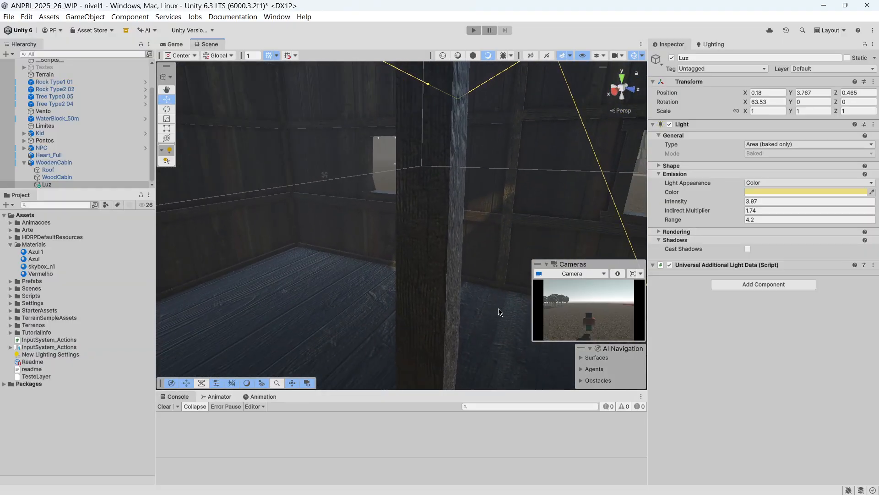
pyautogui.moveTo(503, 316); pyautogui.dragTo(532, 226, button='right')
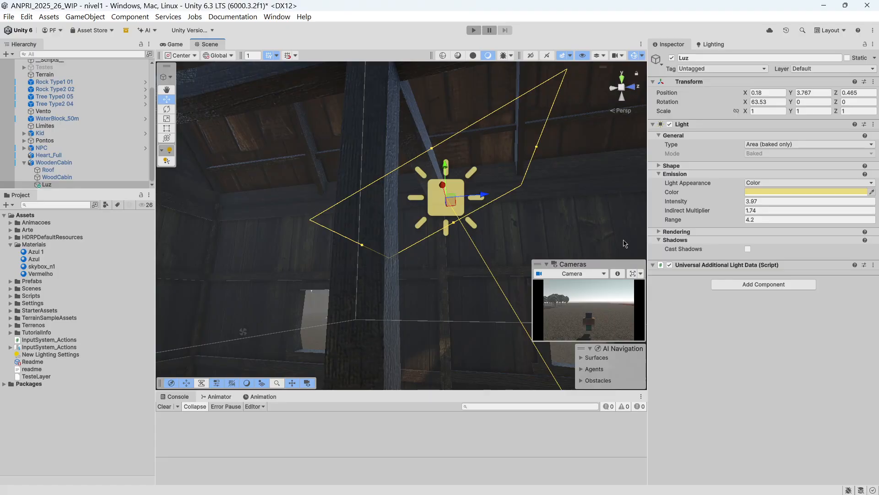
pyautogui.click(659, 232)
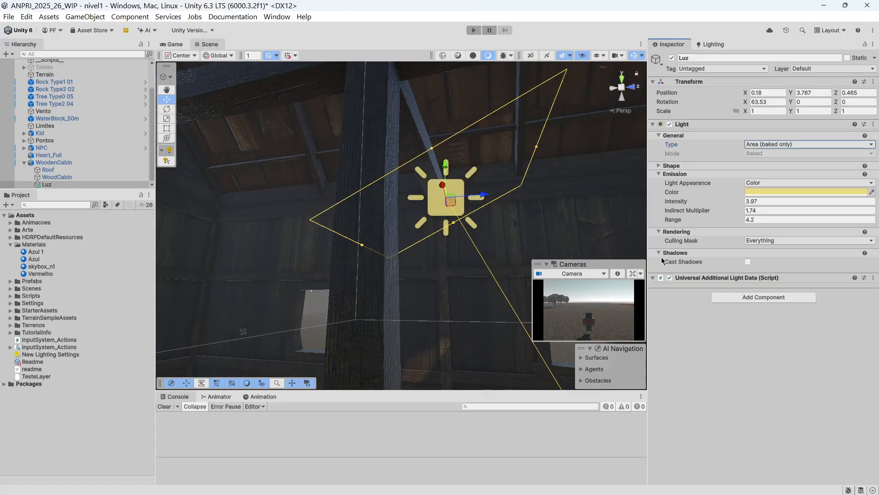
# Try the Disc shape on the Luz area light and return it to Rectangle
pyautogui.click(789, 144)
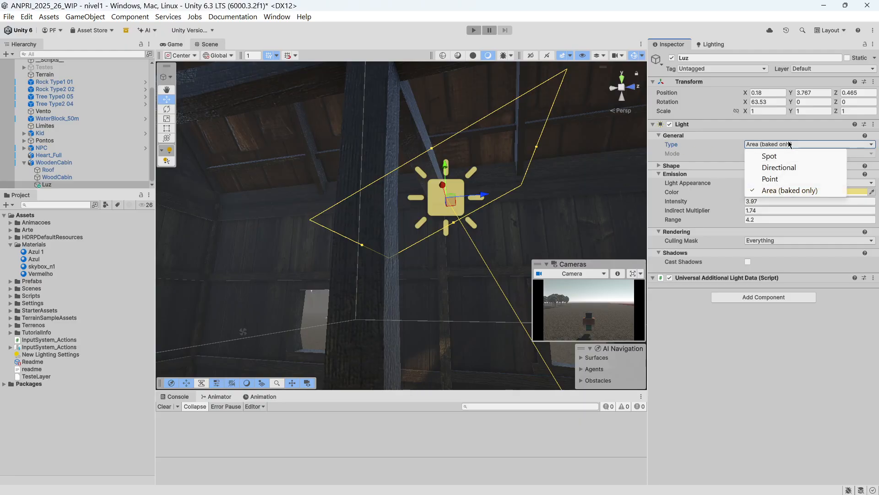
pyautogui.click(802, 383)
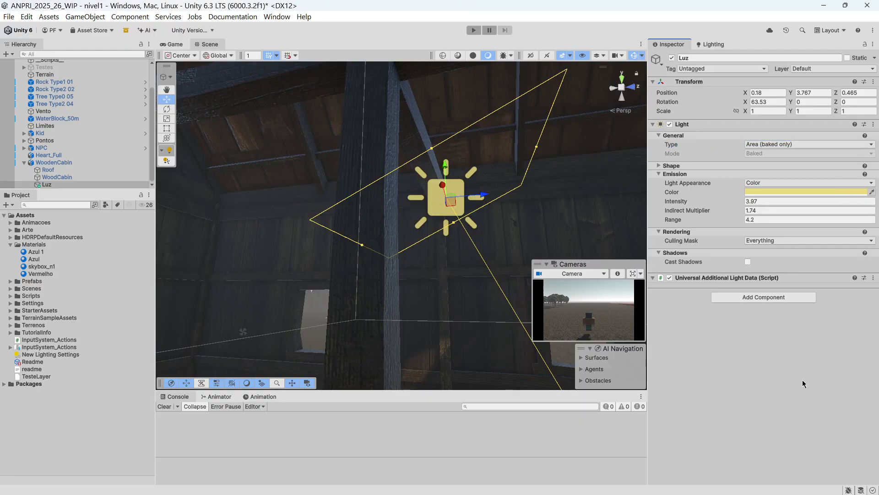
pyautogui.click(658, 166)
pyautogui.click(791, 175)
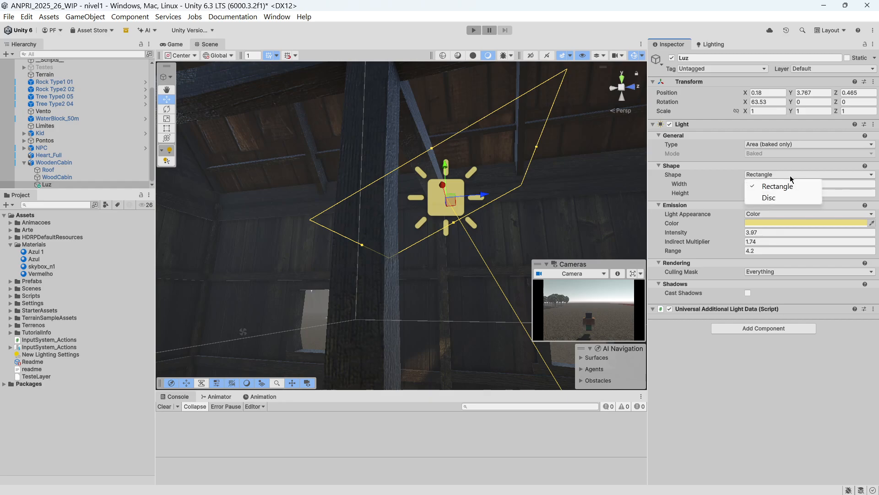
pyautogui.click(769, 197)
pyautogui.moveTo(371, 294); pyautogui.dragTo(331, 328, button='right')
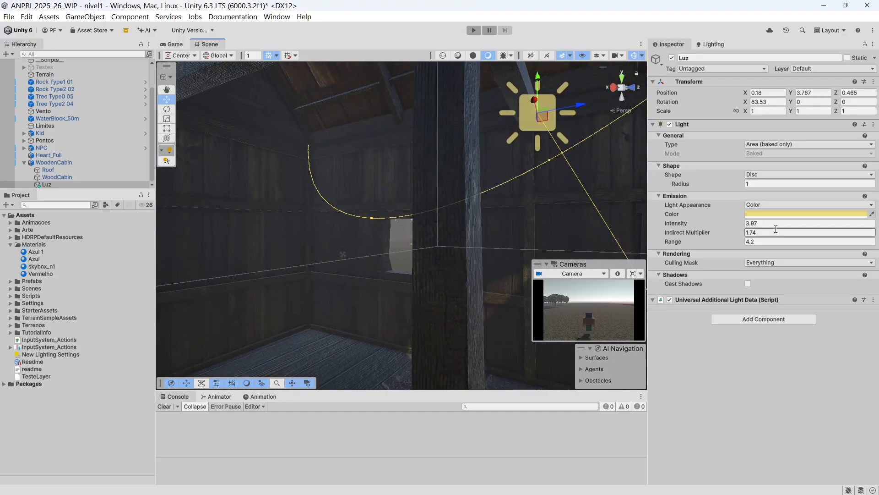
pyautogui.click(761, 175)
pyautogui.click(774, 187)
# Generate the scene lighting to bake the area light and inspect the cabin interior
pyautogui.moveTo(446, 257); pyautogui.dragTo(509, 263, button='right')
pyautogui.moveTo(425, 206); pyautogui.dragTo(434, 222, button='right')
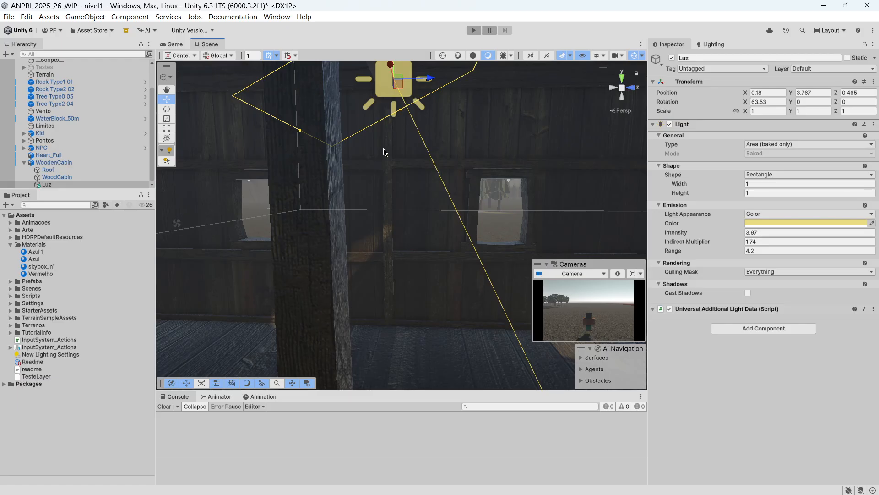
pyautogui.moveTo(442, 182); pyautogui.dragTo(402, 247, button='right')
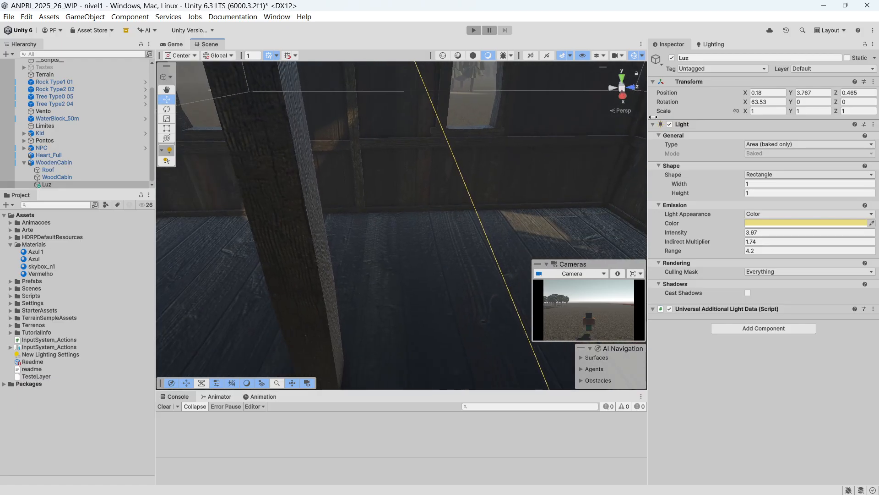
pyautogui.click(714, 45)
pyautogui.click(763, 440)
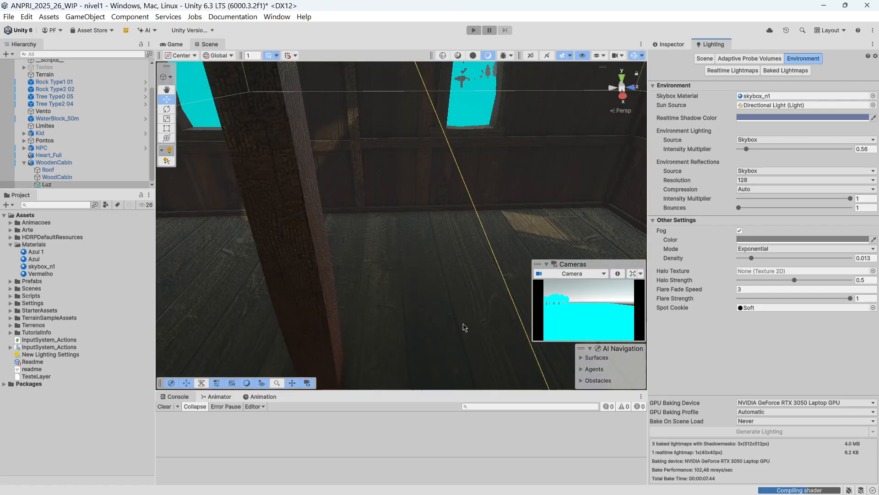
pyautogui.moveTo(366, 314); pyautogui.dragTo(604, 318, button='right')
pyautogui.moveTo(526, 293); pyautogui.dragTo(543, 145, button='right')
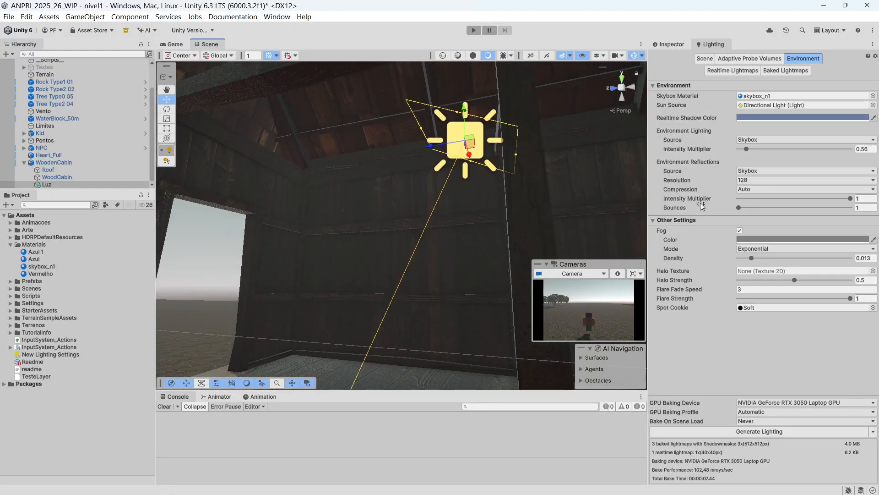
# Change the Luz light's type back to Point and look over the cabin floor and pillar
pyautogui.click(669, 45)
pyautogui.moveTo(352, 178); pyautogui.dragTo(358, 204, button='right')
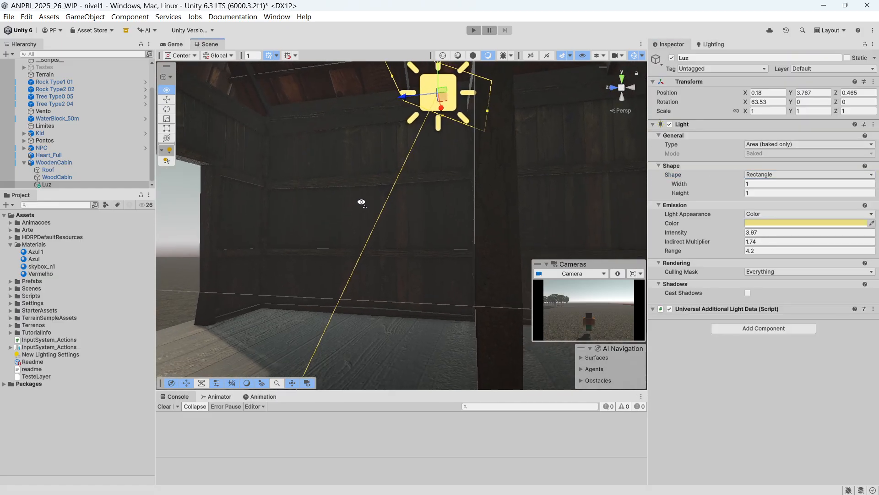
pyautogui.click(765, 145)
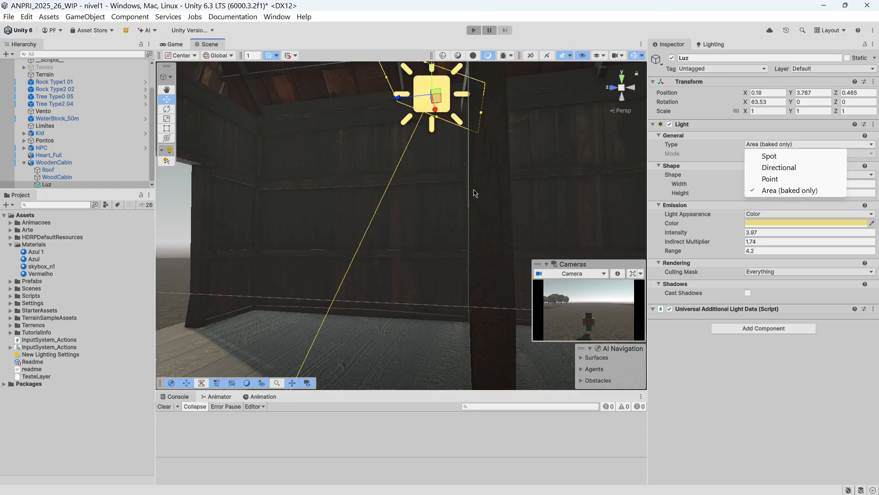
pyautogui.click(770, 179)
pyautogui.moveTo(364, 191); pyautogui.dragTo(385, 251, button='right')
pyautogui.scroll(-5, 411, 249)
pyautogui.scroll(5, 443, 240)
pyautogui.moveTo(439, 267); pyautogui.dragTo(459, 248, button='right')
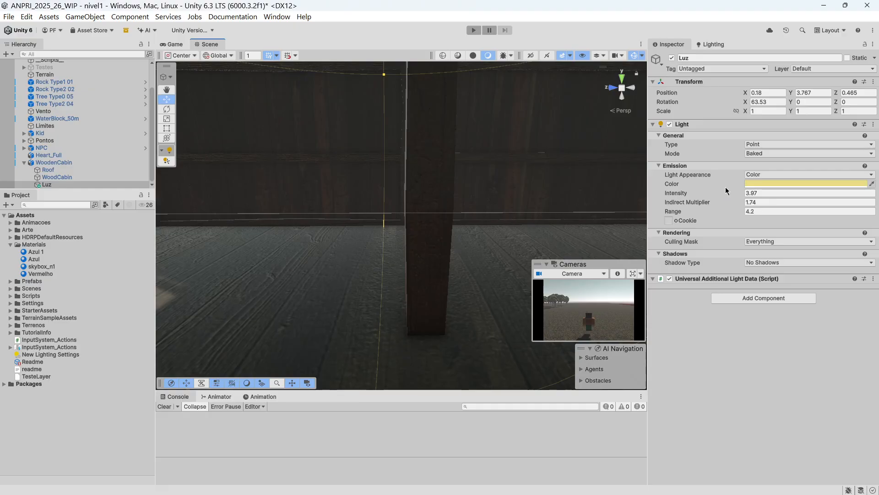
# Set the point light's mode to Realtime and check its effect around the cabin interior
pyautogui.click(769, 155)
pyautogui.click(762, 163)
pyautogui.moveTo(467, 196); pyautogui.dragTo(275, 150, button='right')
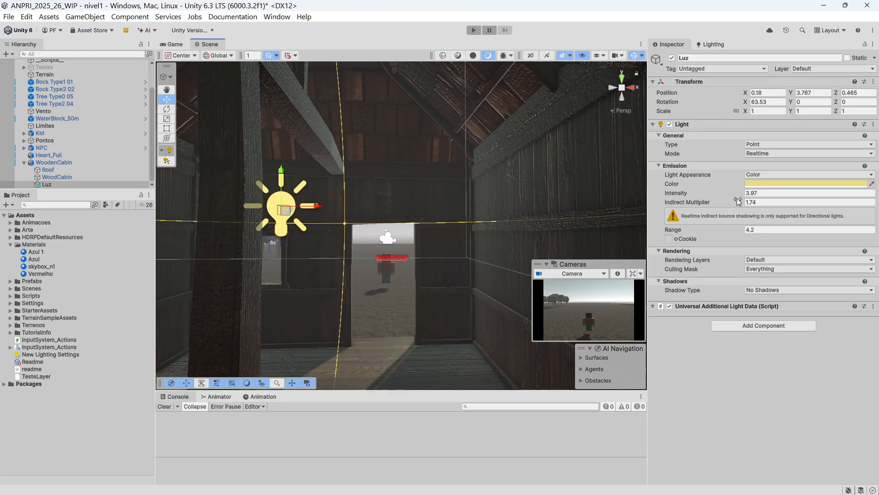
pyautogui.moveTo(405, 222); pyautogui.dragTo(326, 274, button='right')
pyautogui.moveTo(479, 278); pyautogui.dragTo(259, 204, button='right')
pyautogui.moveTo(444, 243); pyautogui.dragTo(416, 255, button='right')
# Create an animation clip named luz for the Luz light and save it in the Animacoes folder
pyautogui.moveTo(421, 389); pyautogui.dragTo(368, 324)
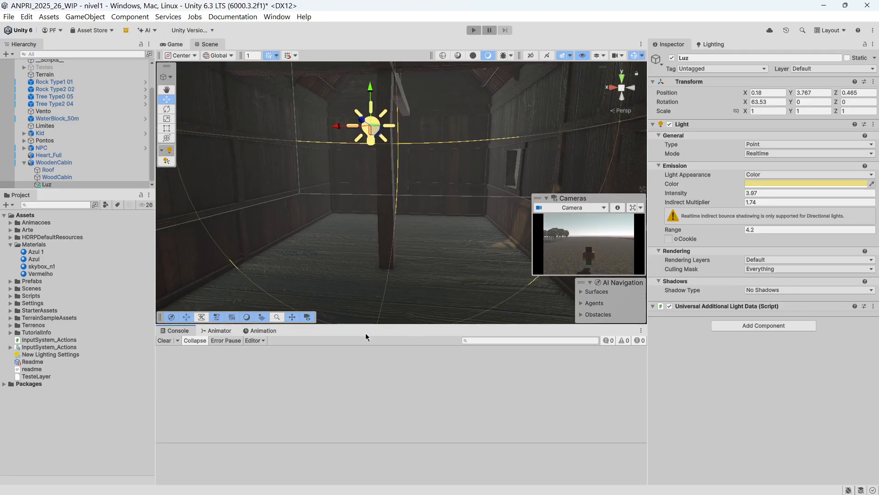
pyautogui.click(262, 330)
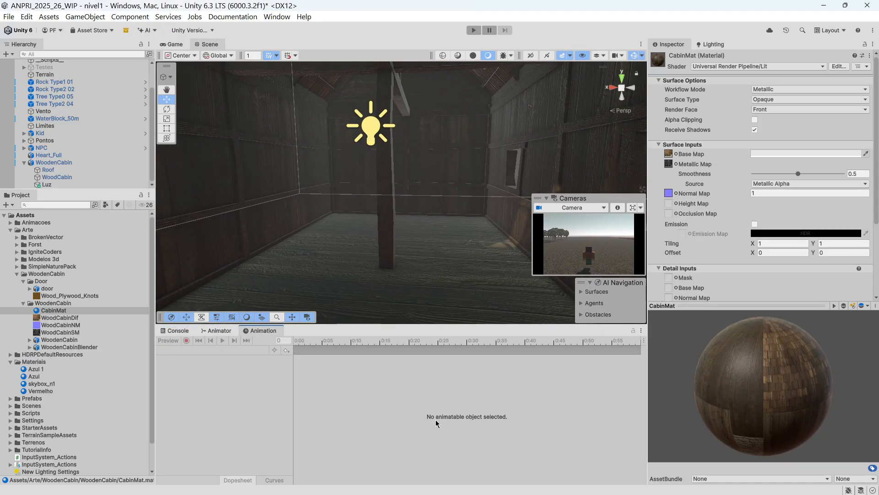
pyautogui.click(52, 185)
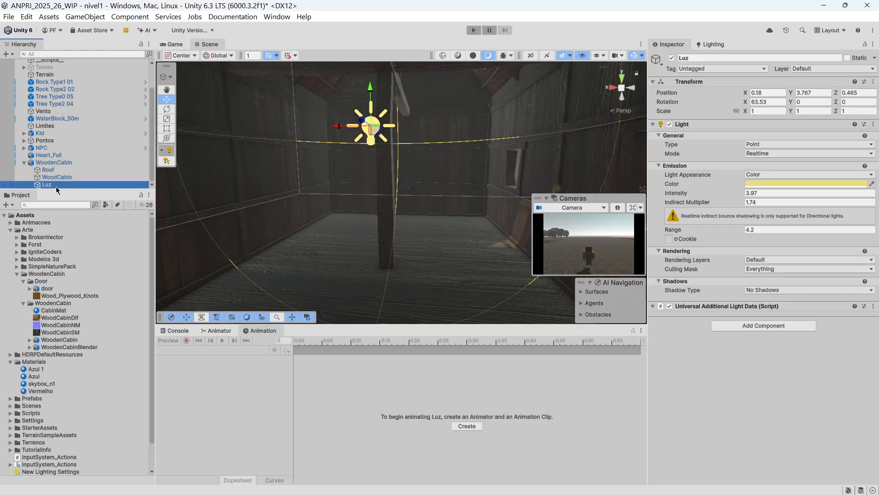
pyautogui.click(466, 426)
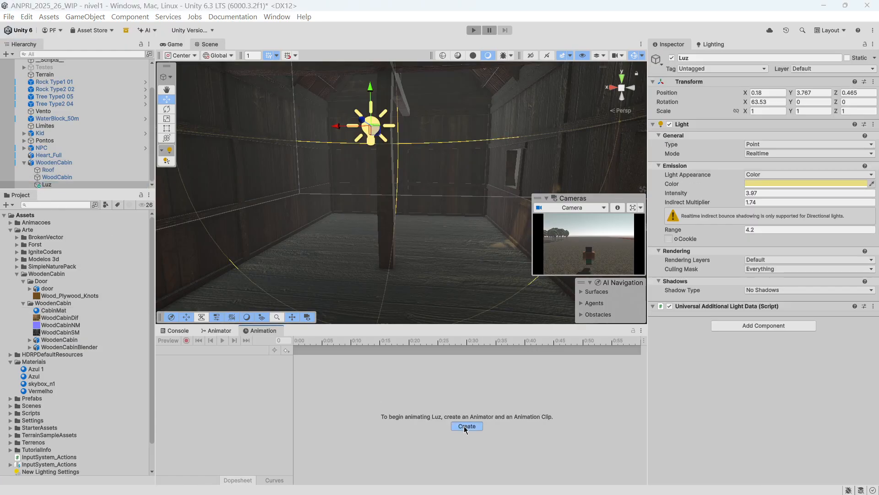
pyautogui.doubleClick(184, 104)
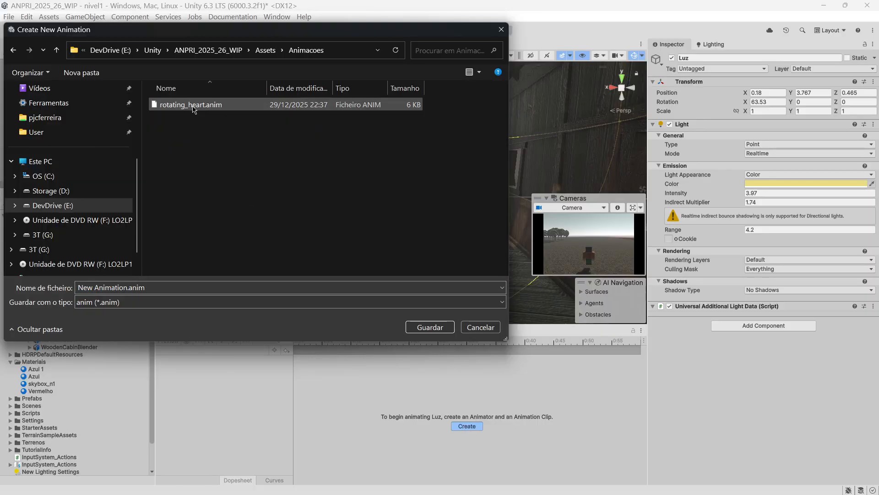
pyautogui.click(119, 287)
pyautogui.moveTo(129, 287); pyautogui.dragTo(3, 289)
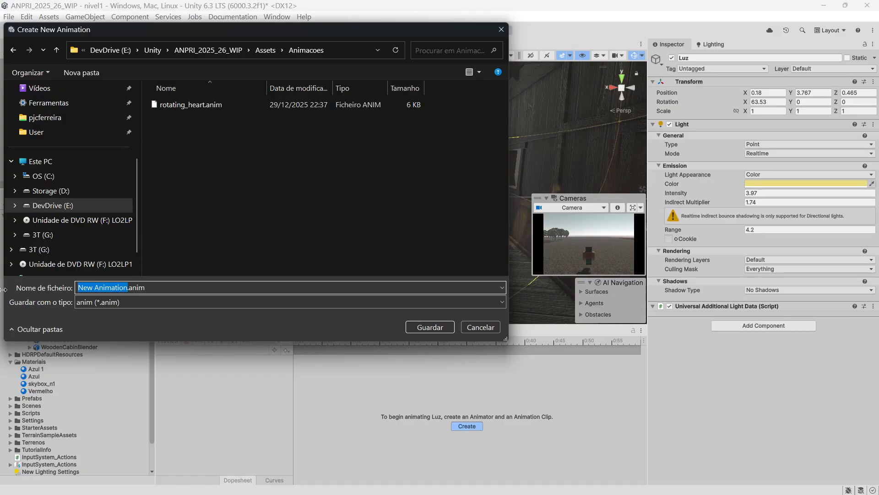
pyautogui.write('luz')
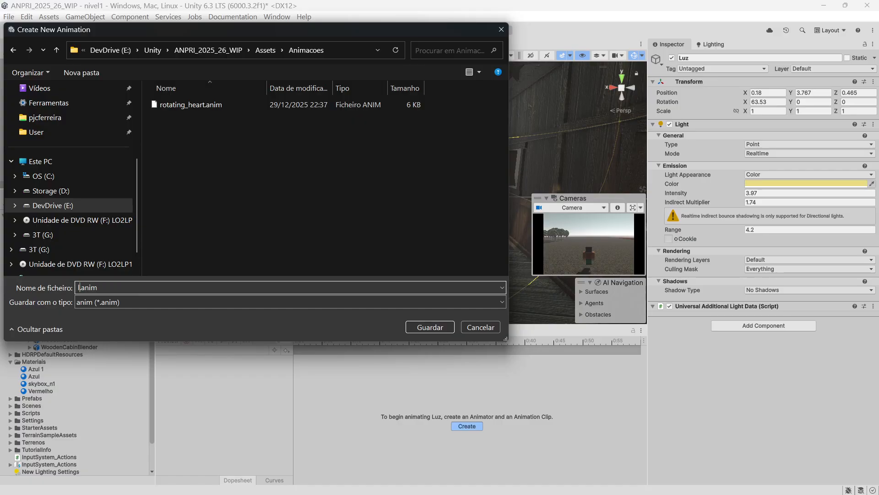
pyautogui.press('Return')
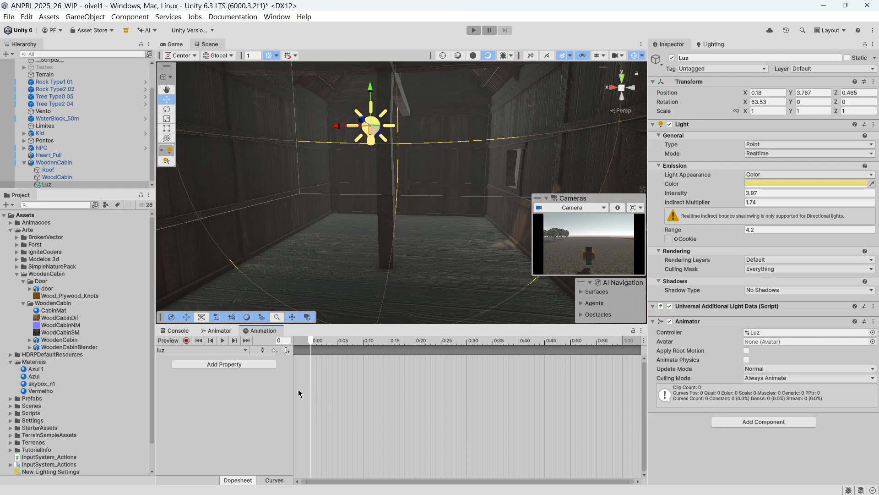
# Add the Light component's Enabled property to the luz animation
pyautogui.click(225, 365)
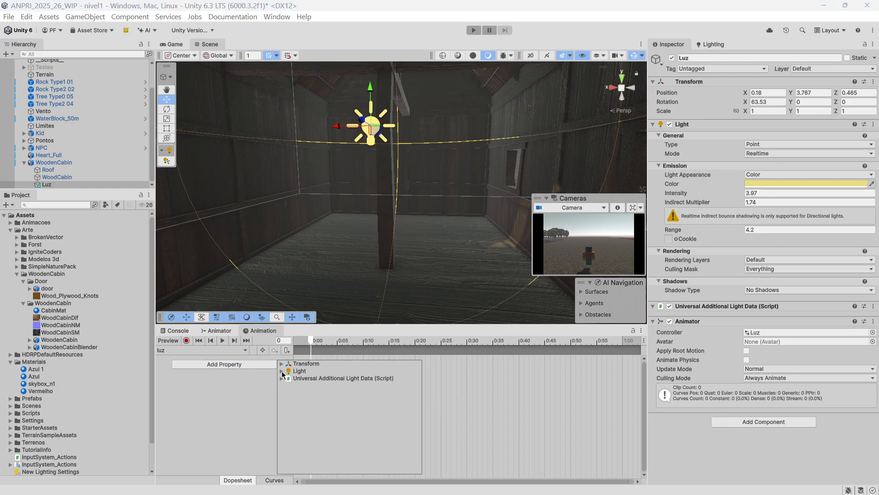
pyautogui.click(281, 371)
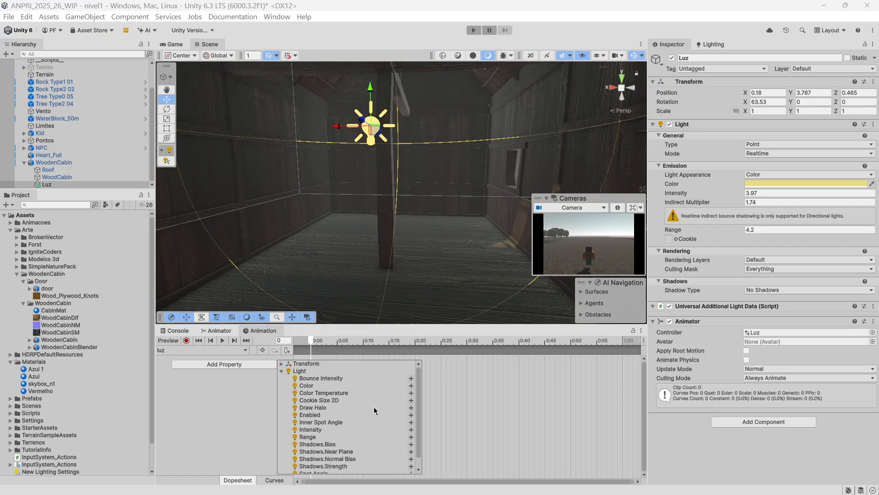
pyautogui.scroll(-1, 374, 410)
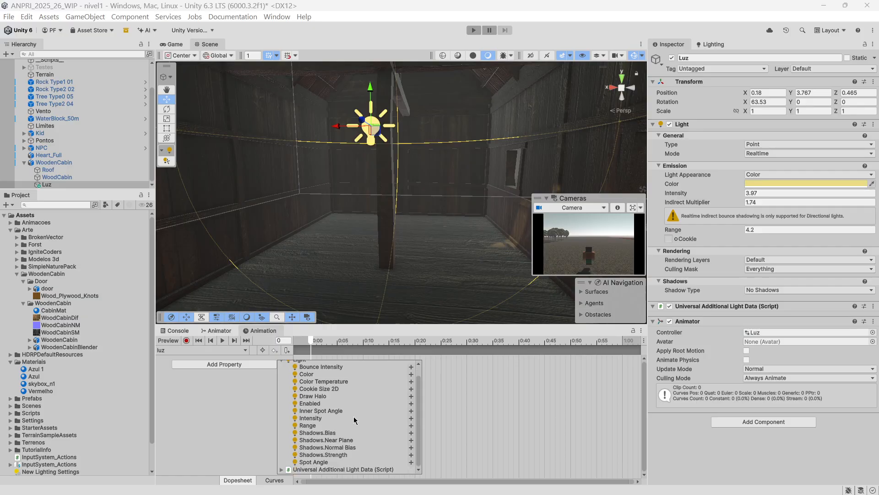
pyautogui.click(411, 403)
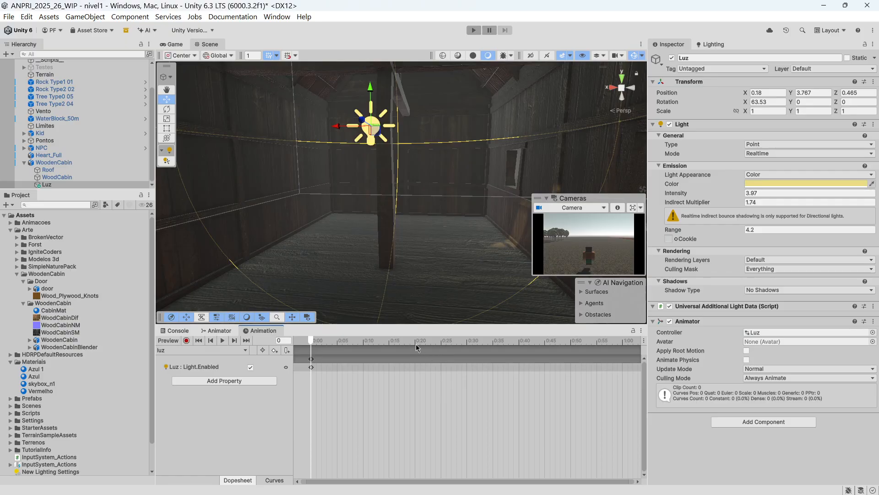
# Key the light's Enabled property off at frame 30 and on at frame 60
pyautogui.click(468, 344)
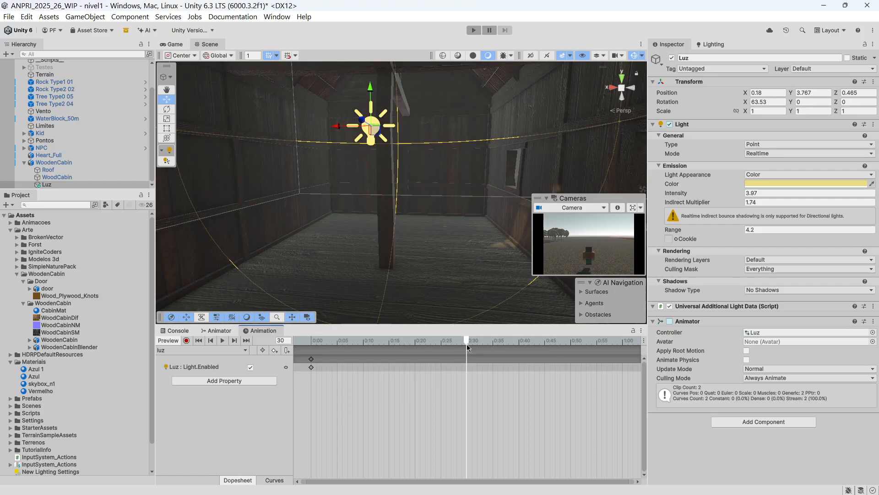
pyautogui.click(275, 351)
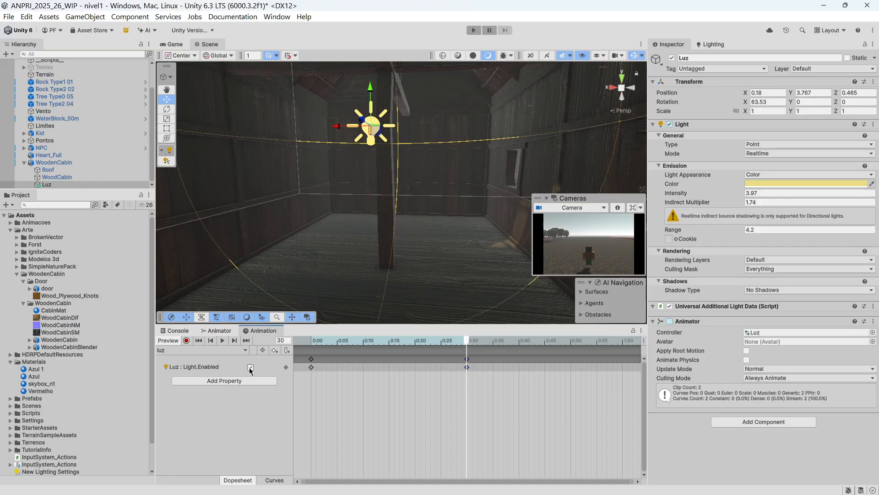
pyautogui.click(623, 345)
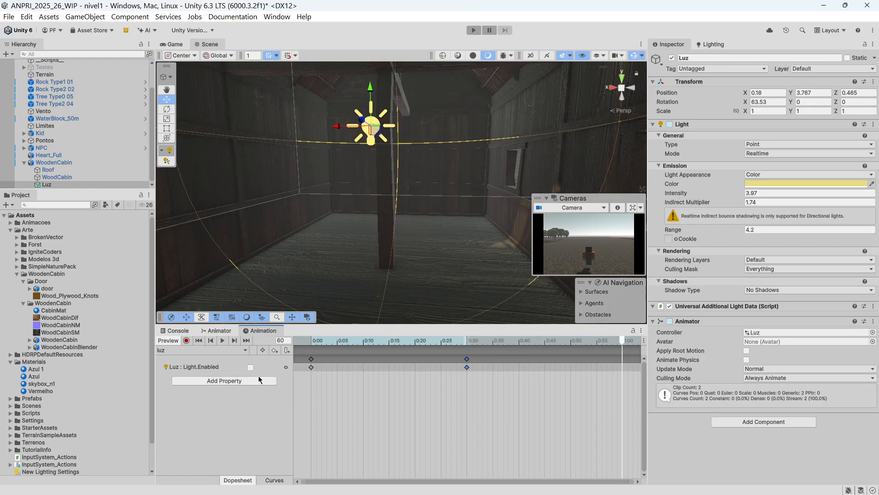
pyautogui.click(274, 351)
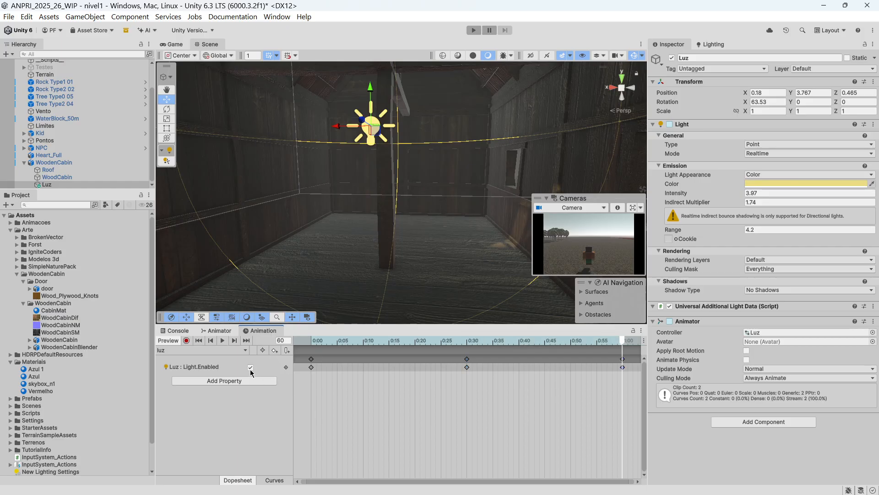
# Check the Enabled keys at frames 0 and 30 and play the luz animation preview
pyautogui.click(311, 346)
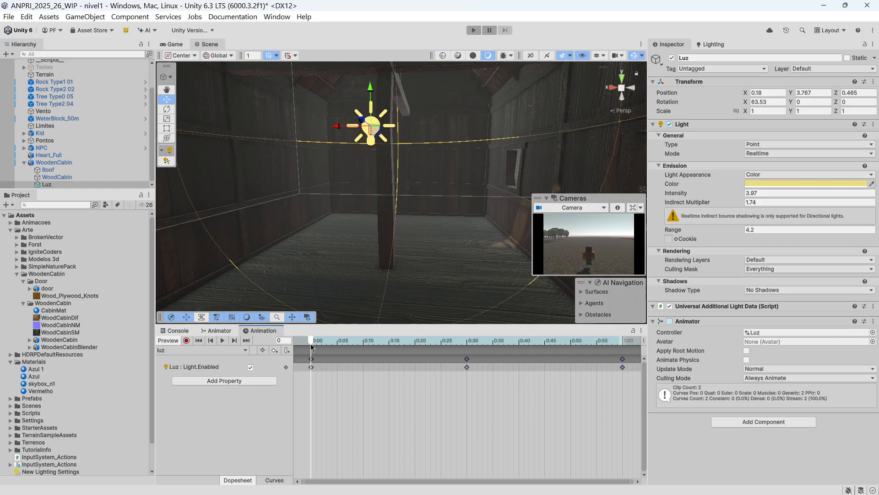
pyautogui.click(467, 345)
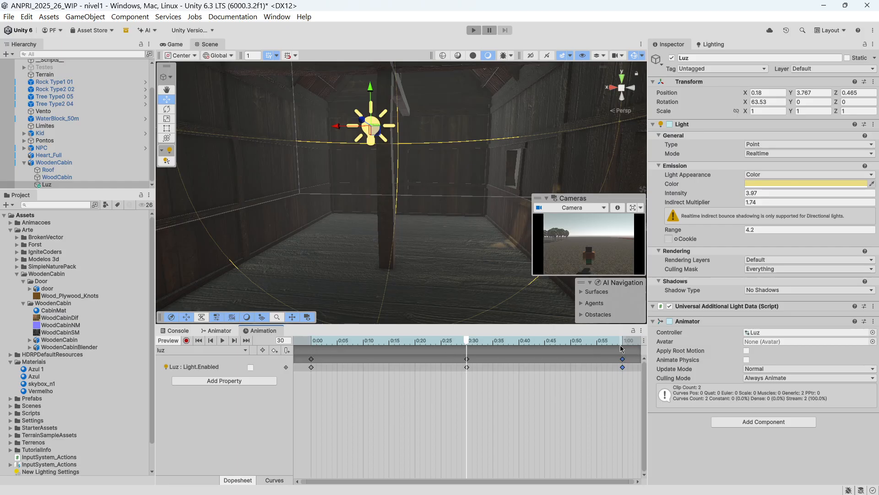
pyautogui.click(222, 340)
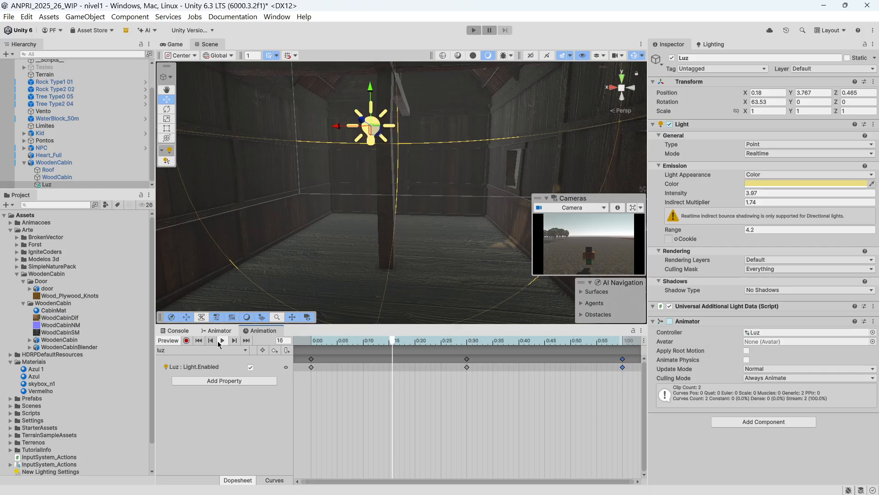
# Run the game, walk the character to the cabin to check the animated light, and stop play mode
pyautogui.click(473, 30)
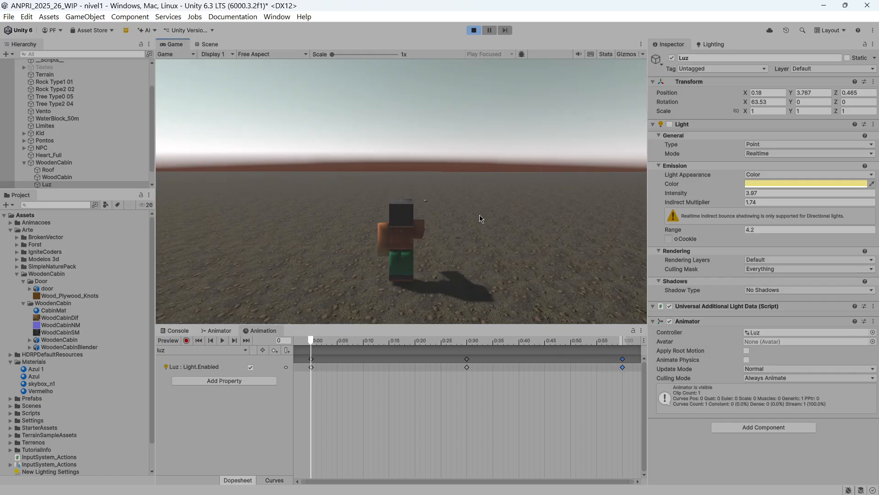
pyautogui.press('w')
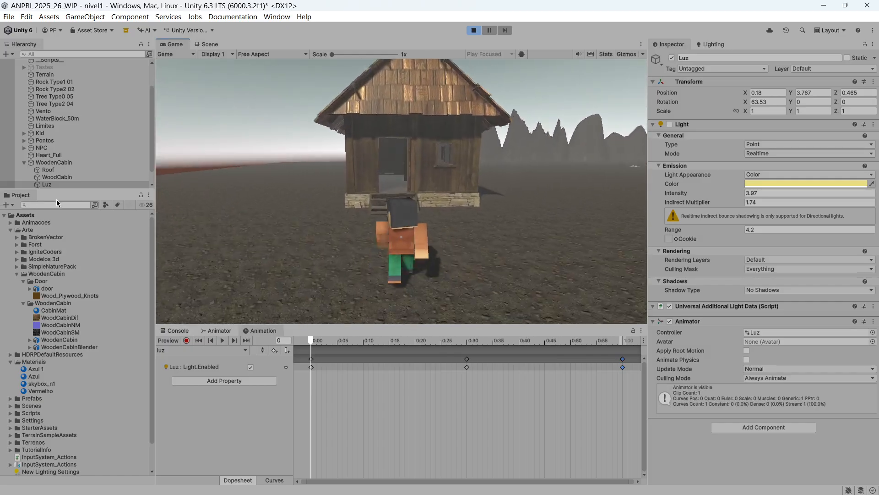
pyautogui.press('w')
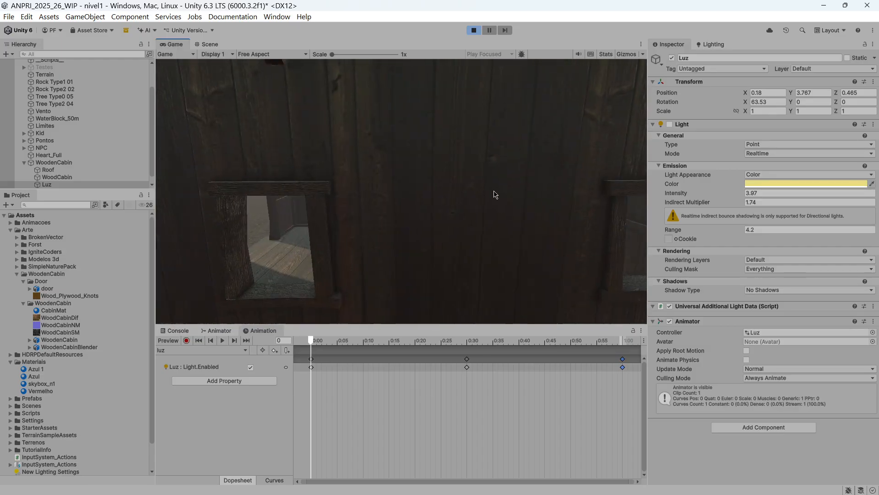
pyautogui.click(474, 30)
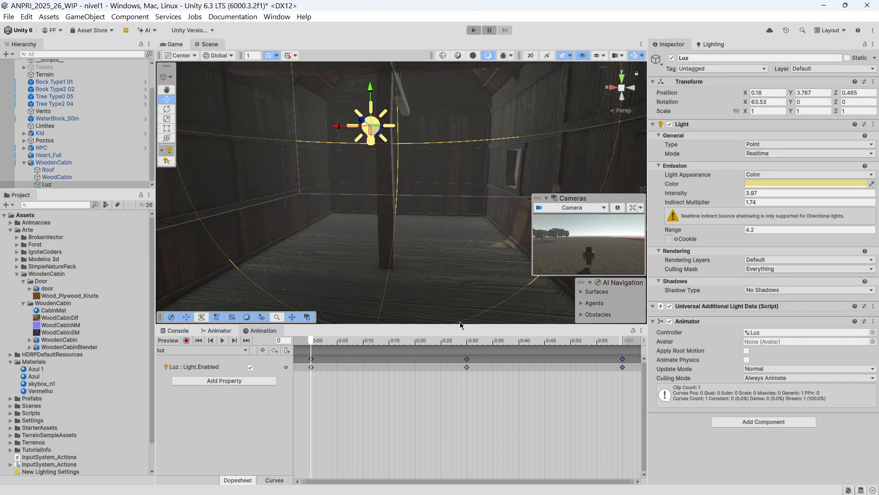
# Set the Luz light's shadow type to Soft Shadows
pyautogui.moveTo(491, 161); pyautogui.dragTo(450, 210, button='right')
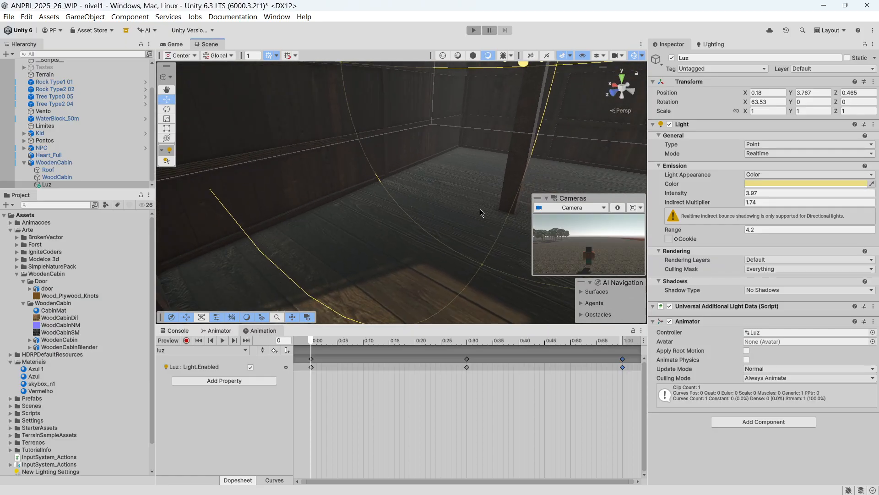
pyautogui.moveTo(475, 225); pyautogui.dragTo(510, 124, button='right')
pyautogui.moveTo(426, 173); pyautogui.dragTo(345, 227, button='right')
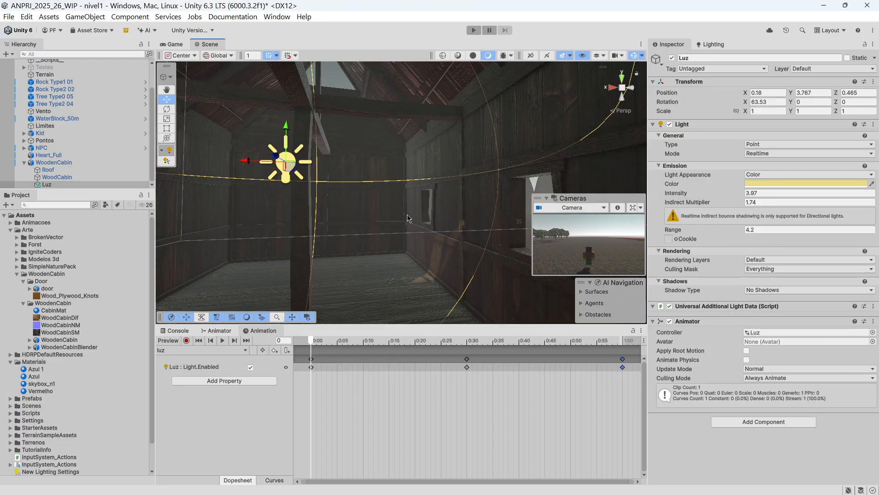
pyautogui.click(773, 292)
pyautogui.click(805, 324)
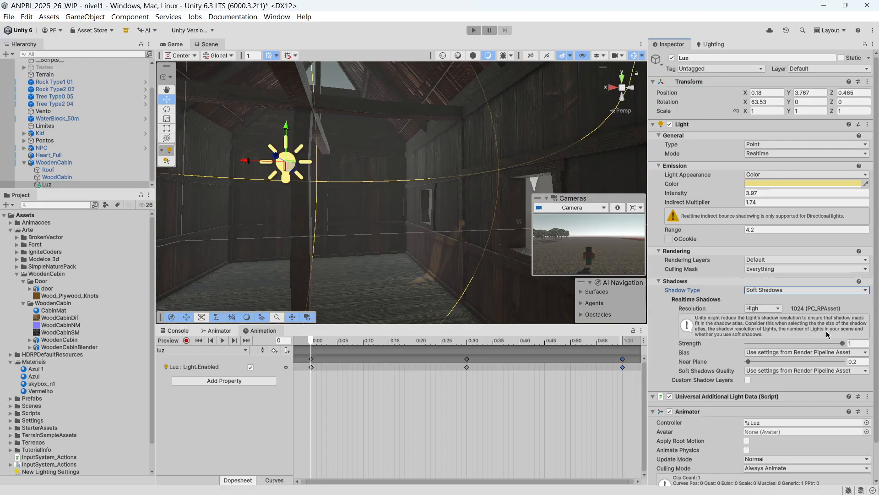
# Review the Luz light's rendering layers, culling mask, realtime shadow settings and mode options
pyautogui.click(767, 260)
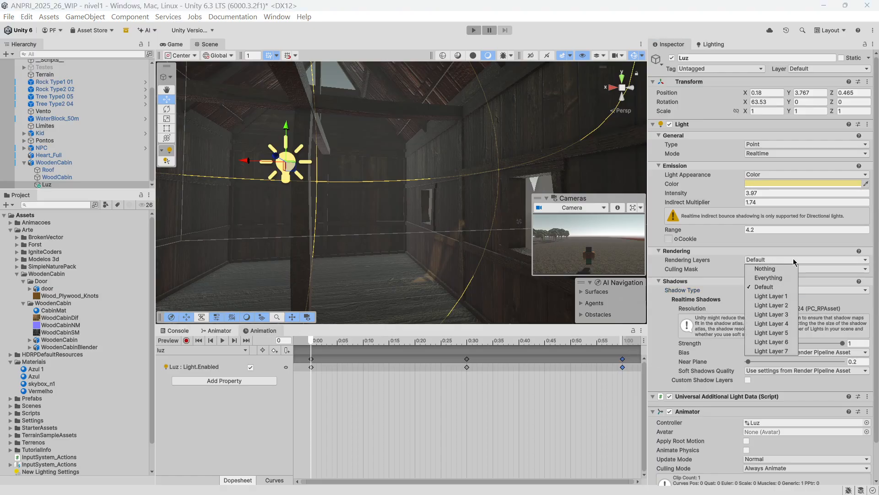
pyautogui.click(793, 259)
pyautogui.click(772, 270)
pyautogui.click(773, 269)
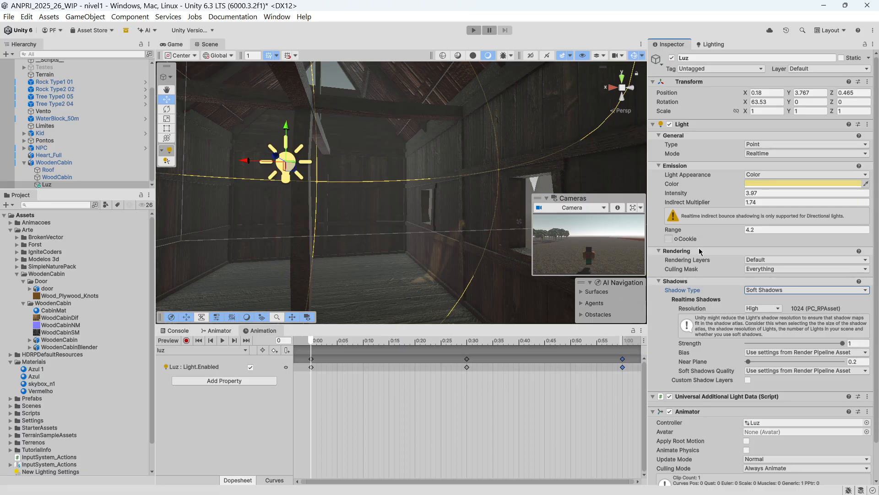
pyautogui.scroll(-2, 694, 276)
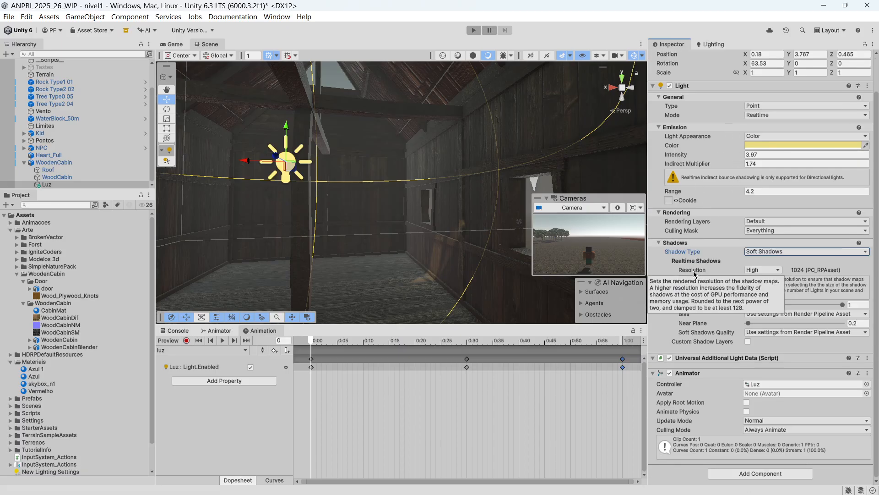
pyautogui.scroll(2, 724, 348)
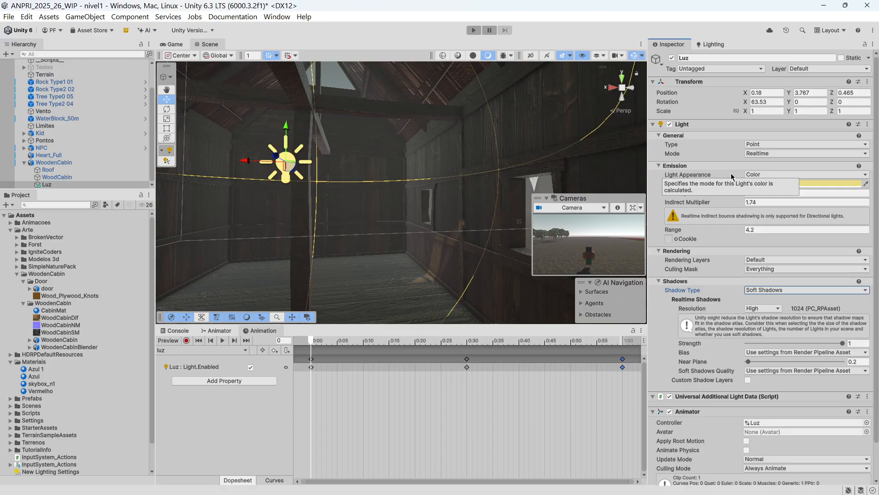
pyautogui.click(736, 396)
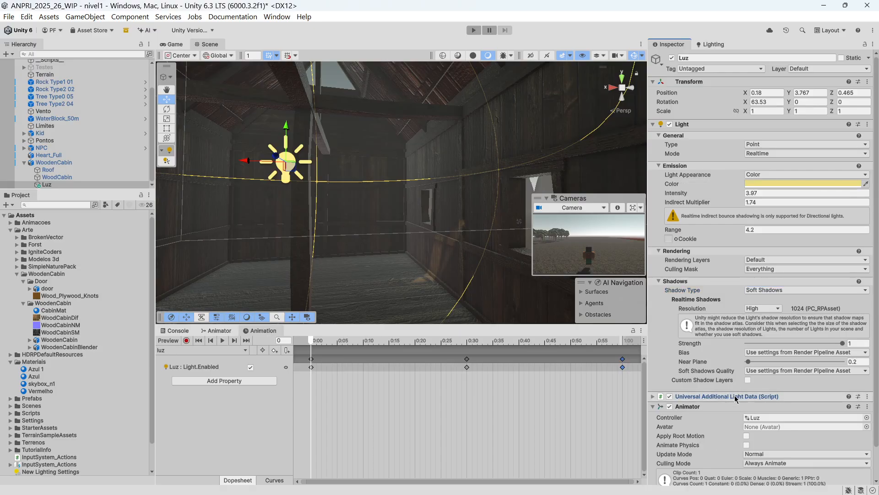
pyautogui.scroll(-2, 736, 398)
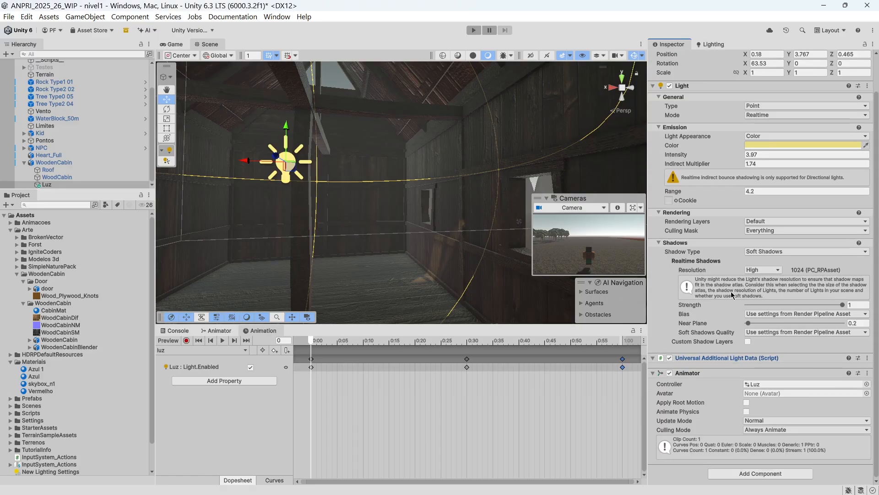
pyautogui.scroll(2, 727, 304)
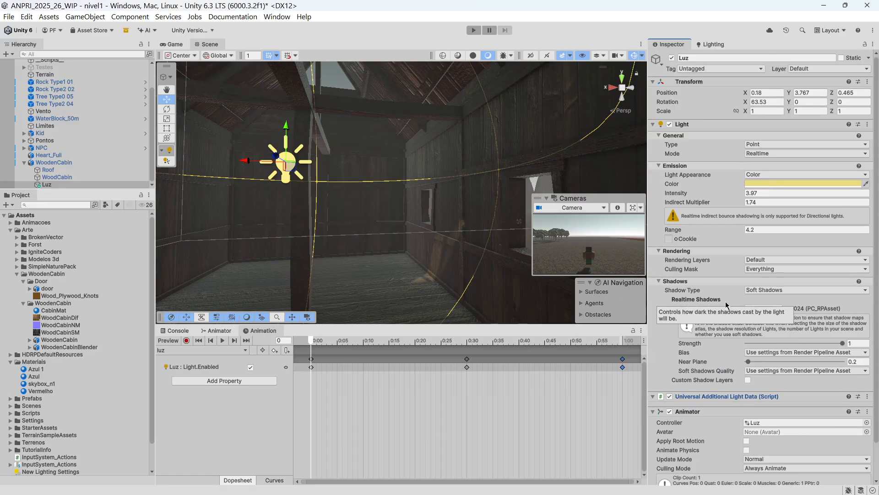
pyautogui.click(775, 154)
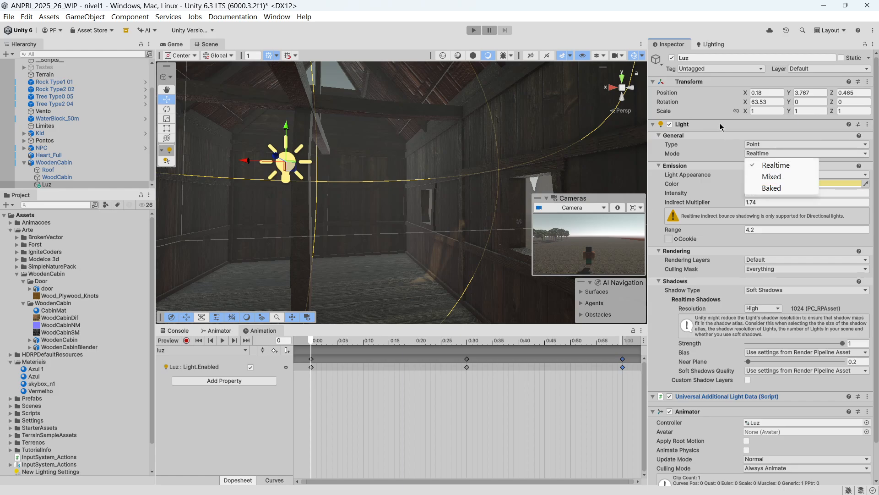
pyautogui.click(566, 26)
# Change the Luz light's color to near-white FDFDFA and raise its intensity to 5.08
pyautogui.moveTo(422, 139); pyautogui.dragTo(358, 206, button='right')
pyautogui.click(779, 184)
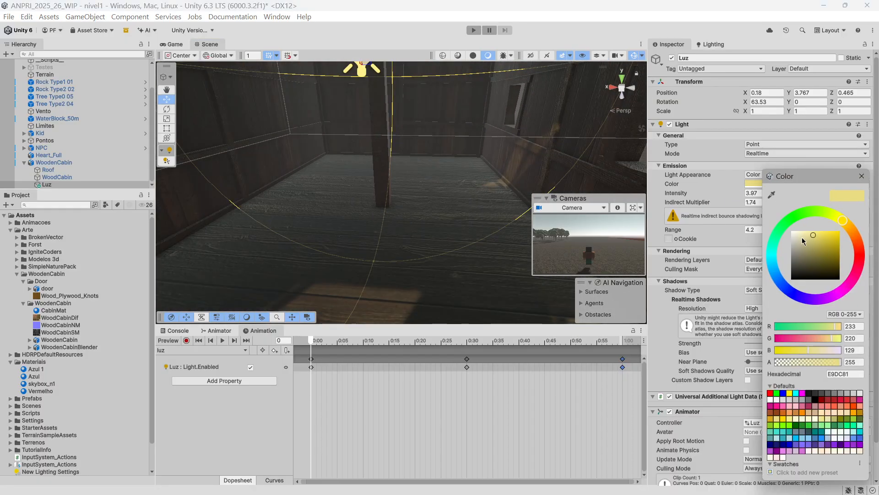
pyautogui.moveTo(818, 239); pyautogui.dragTo(756, 236)
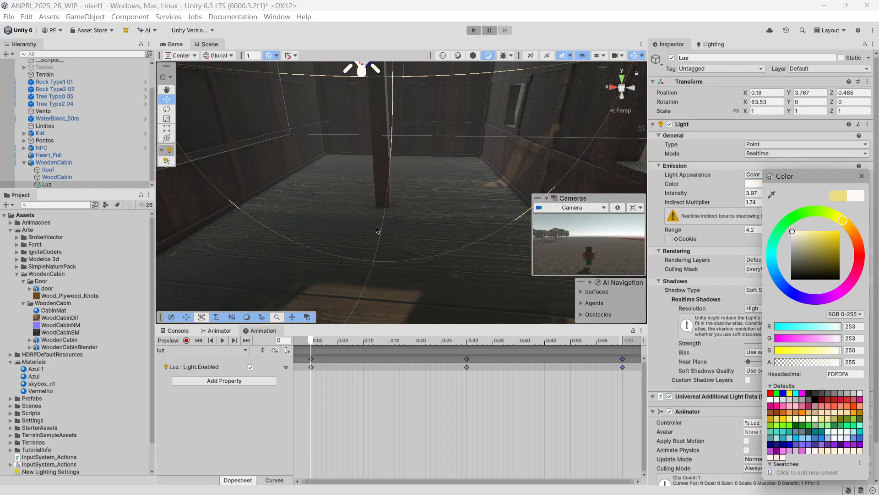
pyautogui.click(861, 176)
pyautogui.moveTo(725, 199)
pyautogui.mouseDown()
pyautogui.moveTo(746, 198)
pyautogui.moveTo(739, 199)
pyautogui.mouseUp()
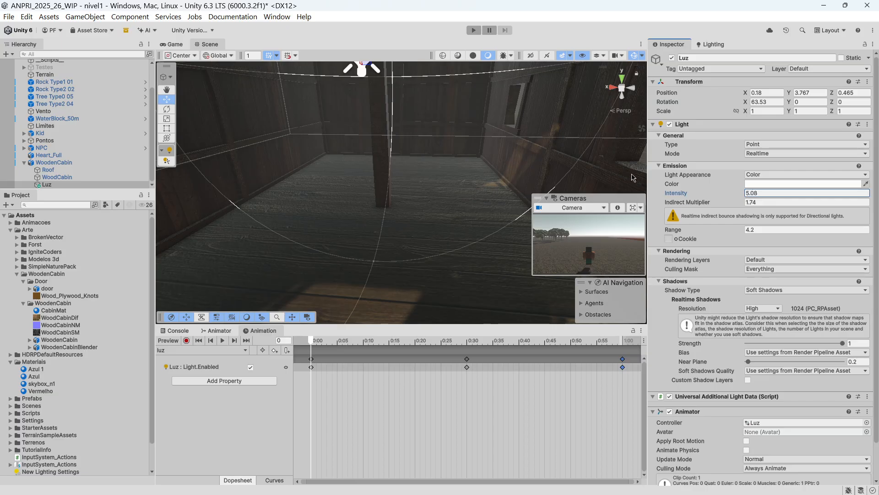
# Clear the scene's baked lighting data and inspect the Luz light inside the cabin
pyautogui.click(712, 43)
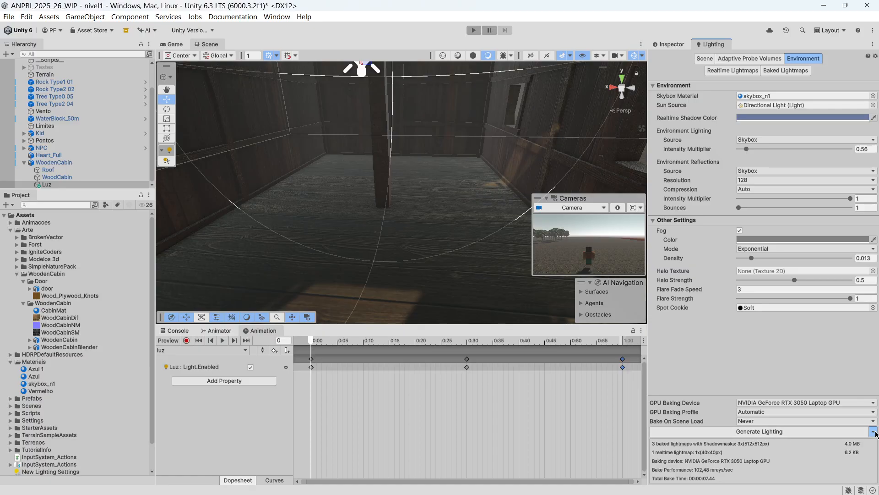
pyautogui.click(873, 431)
pyautogui.click(800, 457)
pyautogui.press('f')
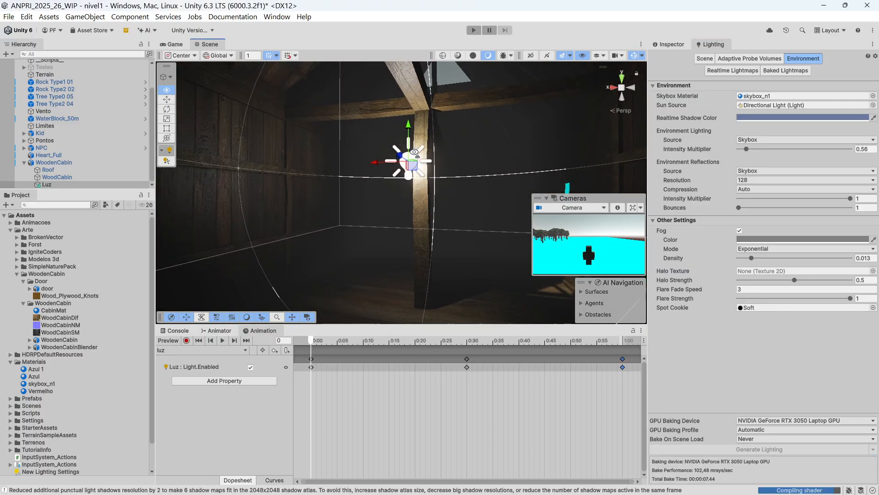
pyautogui.click(667, 48)
pyautogui.moveTo(453, 194); pyautogui.dragTo(471, 235, button='right')
pyautogui.scroll(-10, 466, 238)
pyautogui.scroll(10, 456, 247)
pyautogui.moveTo(406, 255); pyautogui.dragTo(420, 210, button='right')
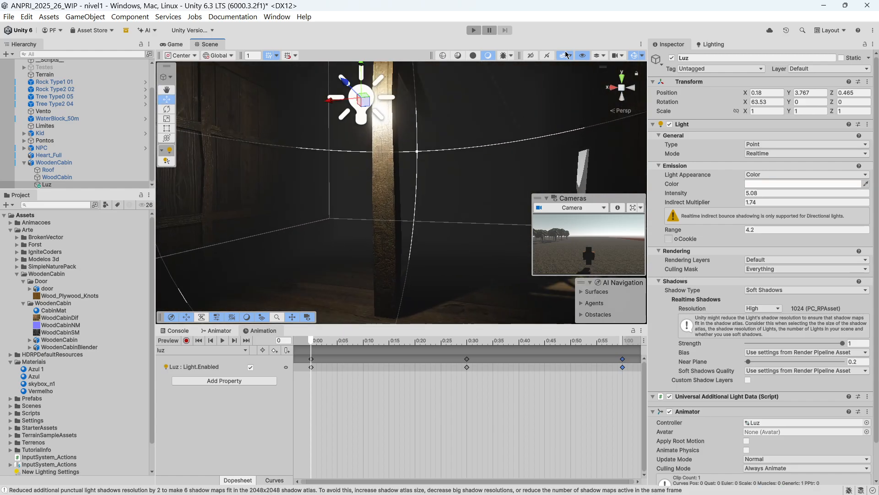
# Run the game, walk the character into and back out of the cabin to check the light, and stop play mode
pyautogui.click(474, 30)
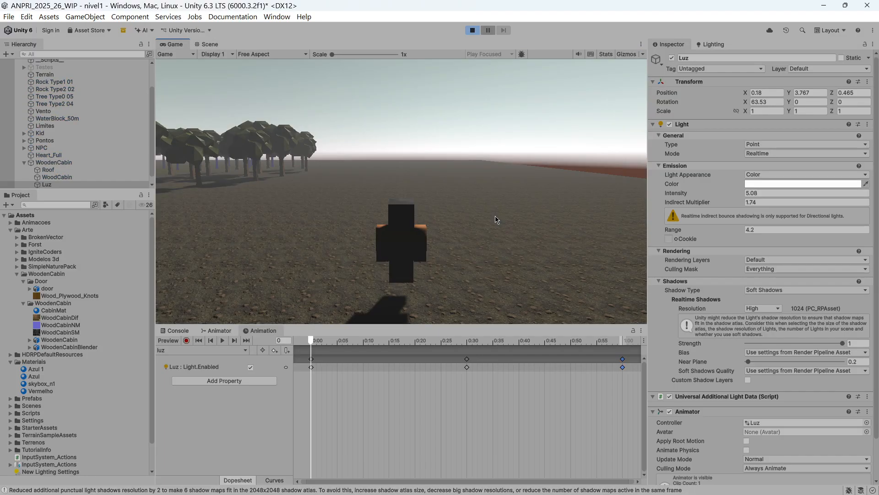
pyautogui.press('w')
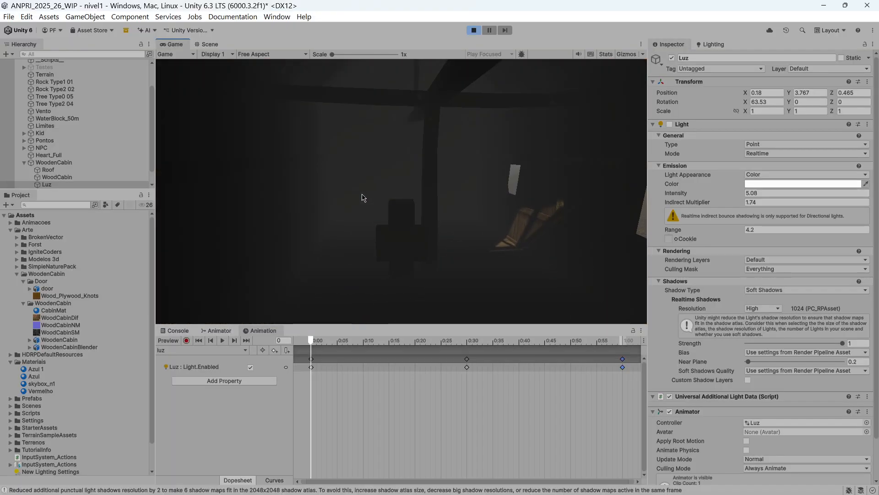
pyautogui.press('s')
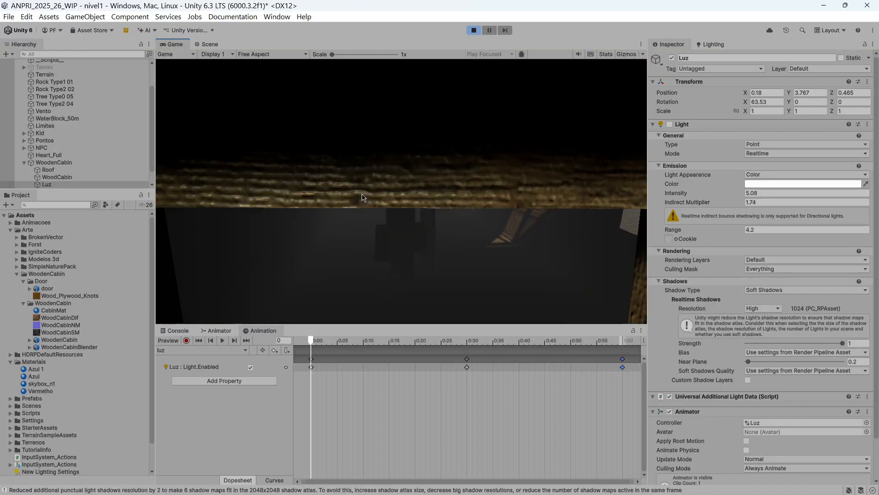
pyautogui.press('s')
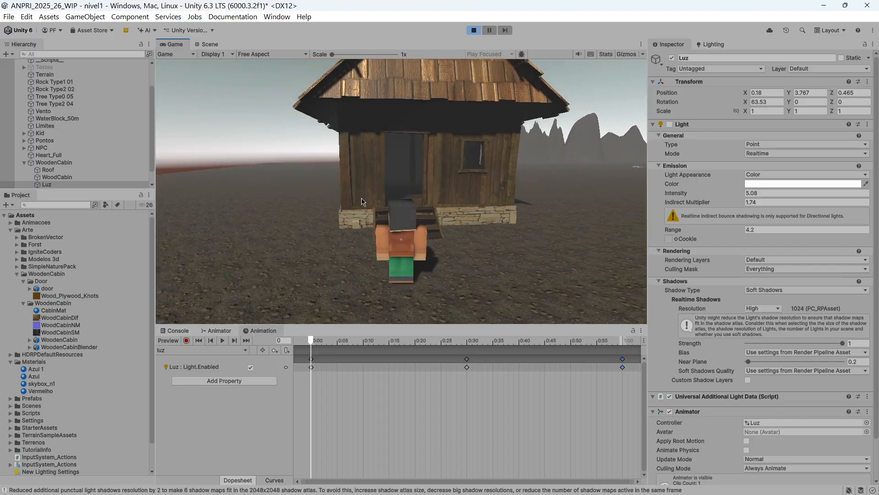
pyautogui.click(474, 30)
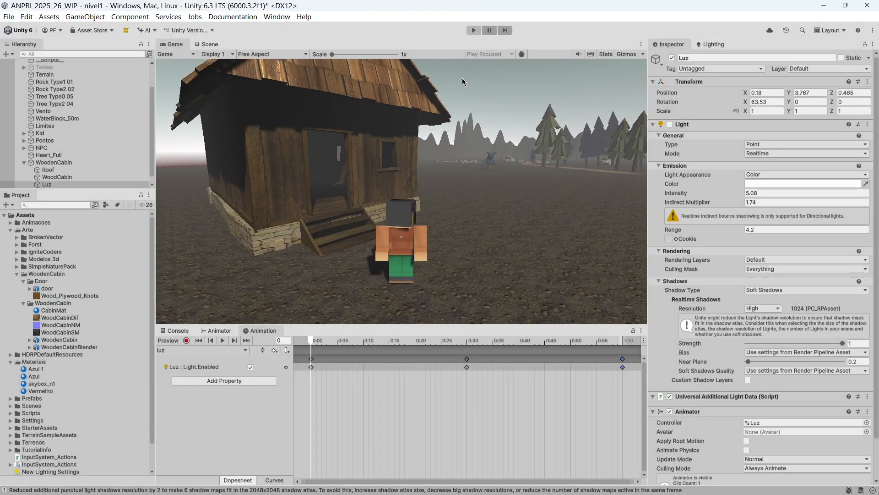
# Enlarge the Scene view and look over the light from inside the cabin and from outside in front of it
pyautogui.moveTo(385, 325); pyautogui.dragTo(380, 372)
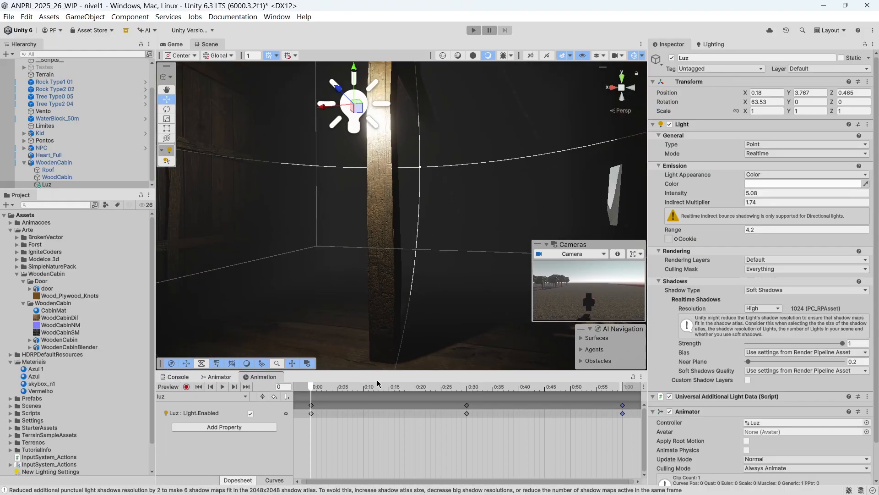
pyautogui.moveTo(478, 312); pyautogui.dragTo(419, 288, button='right')
pyautogui.scroll(-3, 418, 284)
pyautogui.scroll(3, 438, 290)
pyautogui.scroll(-5, 438, 290)
pyautogui.moveTo(447, 165); pyautogui.dragTo(450, 190, button='right')
pyautogui.moveTo(450, 194); pyautogui.dragTo(463, 204, button='middle')
pyautogui.moveTo(463, 204); pyautogui.dragTo(474, 219, button='right')
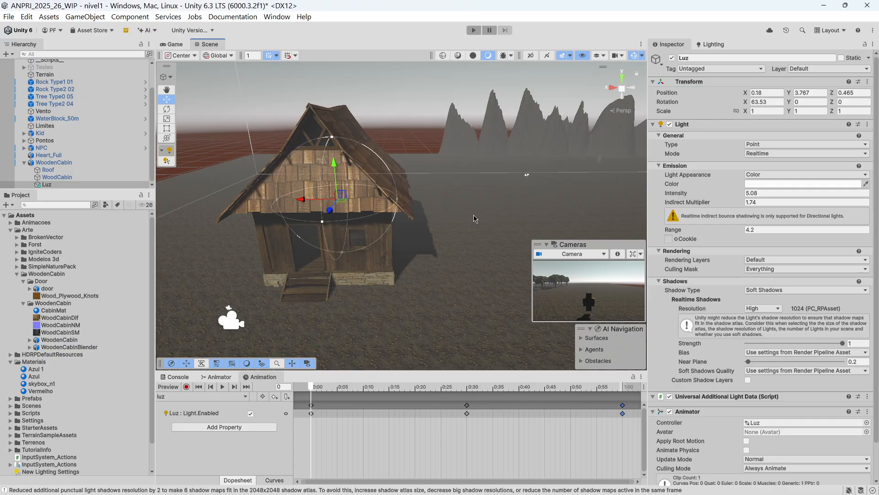
# Review the Scene and Environment lighting settings and view the cabin from farther away
pyautogui.click(713, 44)
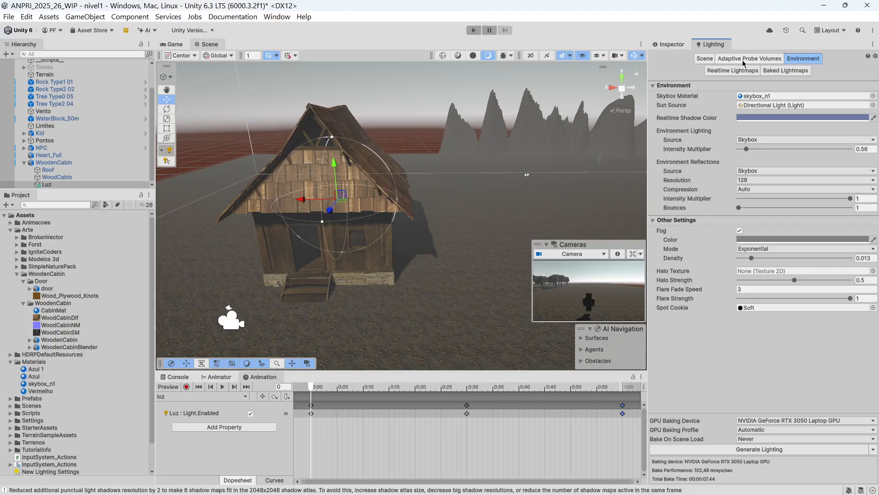
pyautogui.click(705, 58)
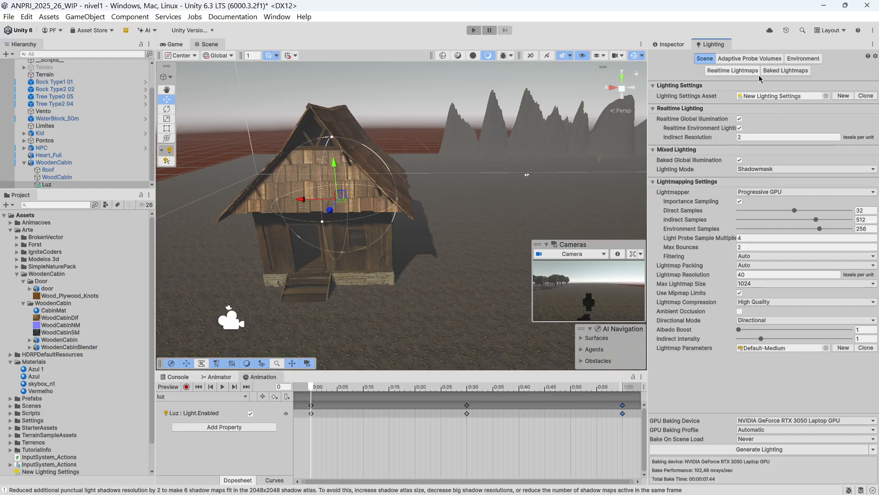
pyautogui.click(804, 58)
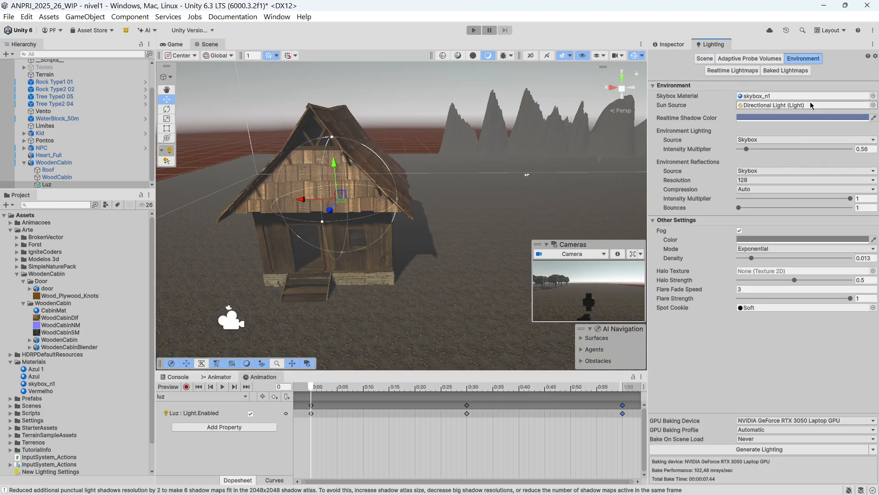
pyautogui.moveTo(464, 237); pyautogui.dragTo(417, 282, button='right')
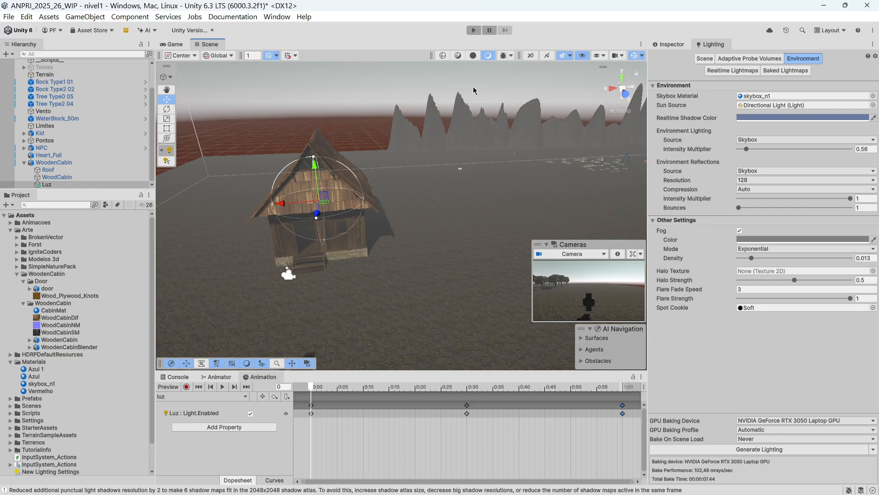
# Save the scene, return to the Luz light's properties, and collapse the Arte and Materials project folders
pyautogui.click(4, 19)
pyautogui.click(23, 71)
pyautogui.click(678, 43)
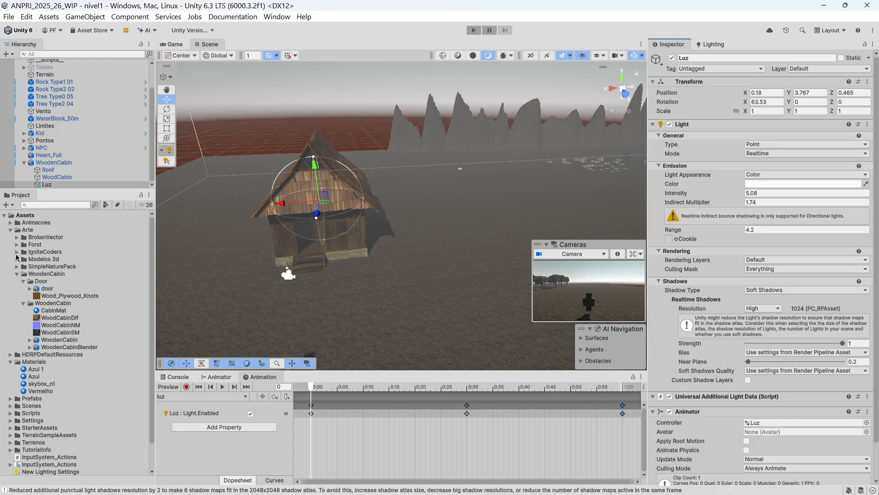
pyautogui.click(10, 230)
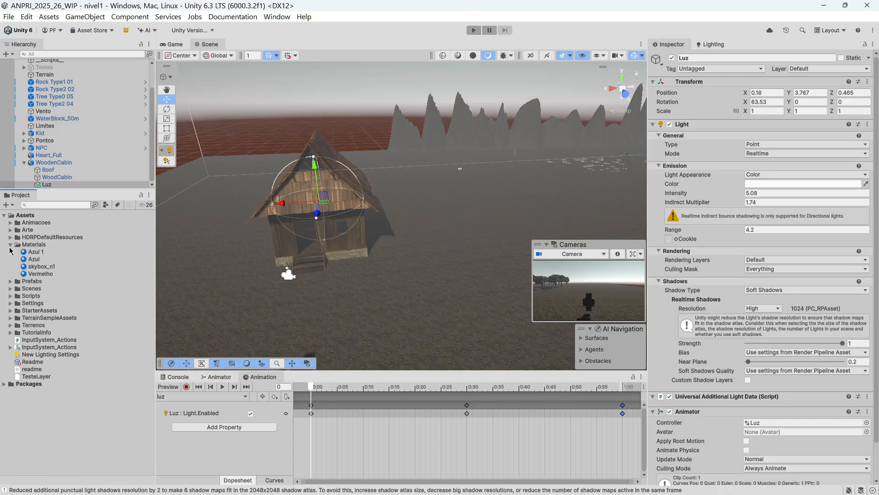
pyautogui.click(10, 245)
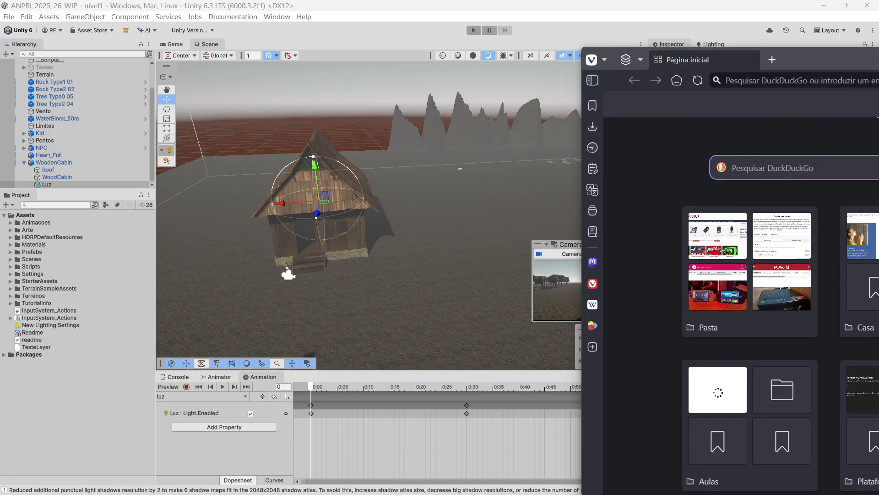
# Switch to the web browser and open freesound.org
pyautogui.moveTo(878, 61); pyautogui.dragTo(626, 41)
pyautogui.click(597, 56)
pyautogui.write('free')
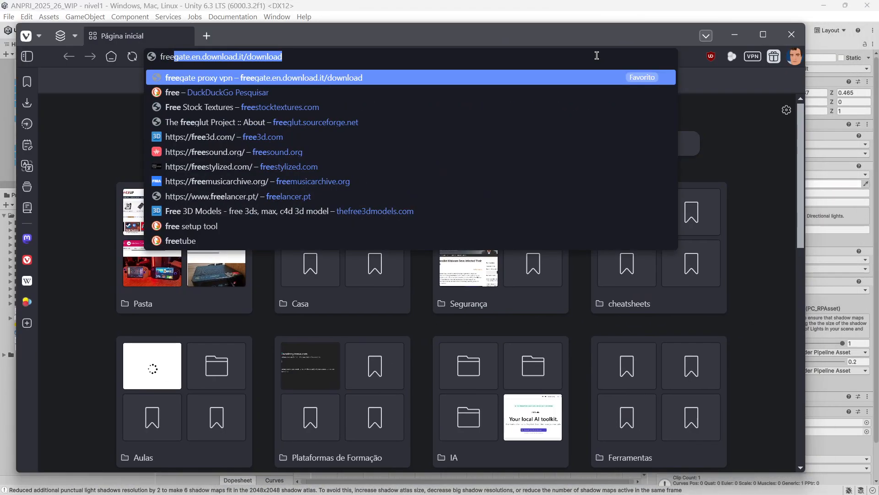
pyautogui.write('sound')
pyautogui.press('Return')
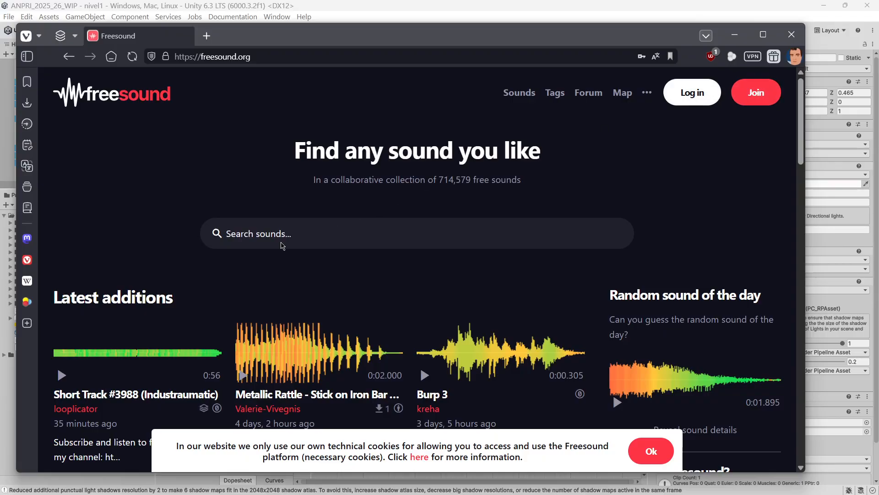
# Search Freesound for "steps"
pyautogui.click(282, 234)
pyautogui.write('steps')
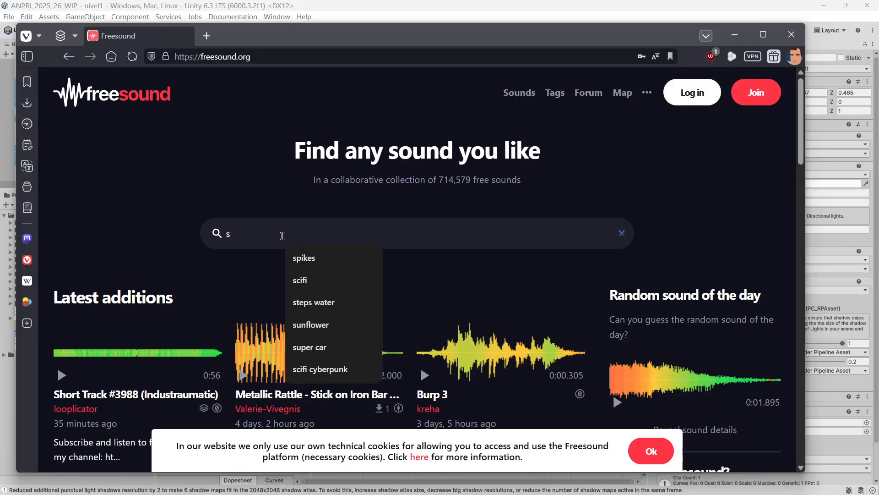
pyautogui.press('Return')
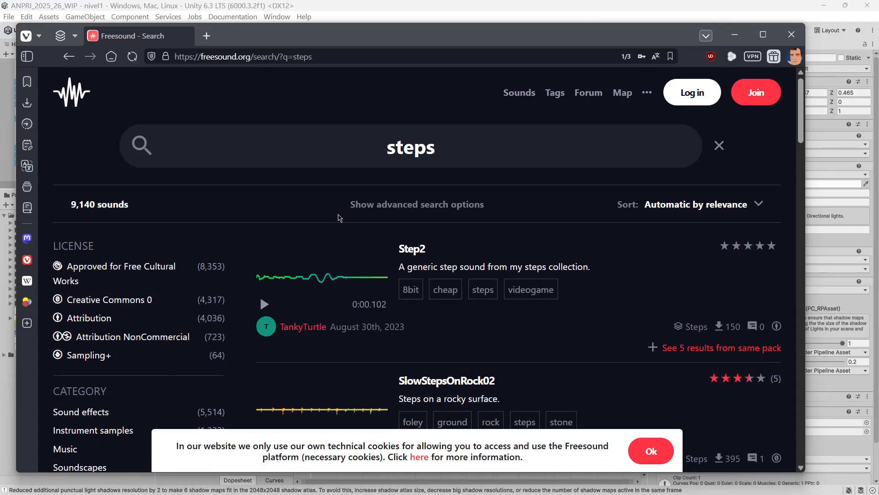
# Play the Step2 sound in the Freesound results and open its page to review the license and download details
pyautogui.scroll(-1, 330, 228)
pyautogui.click(265, 246)
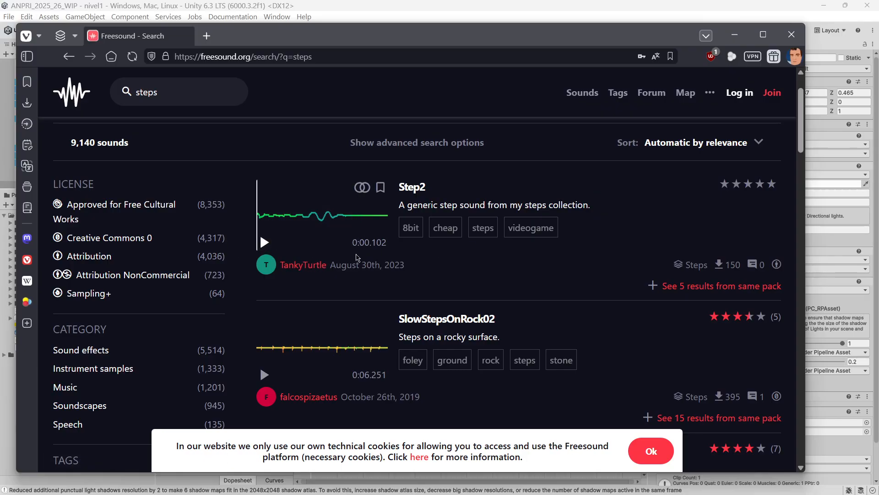
pyautogui.click(414, 188)
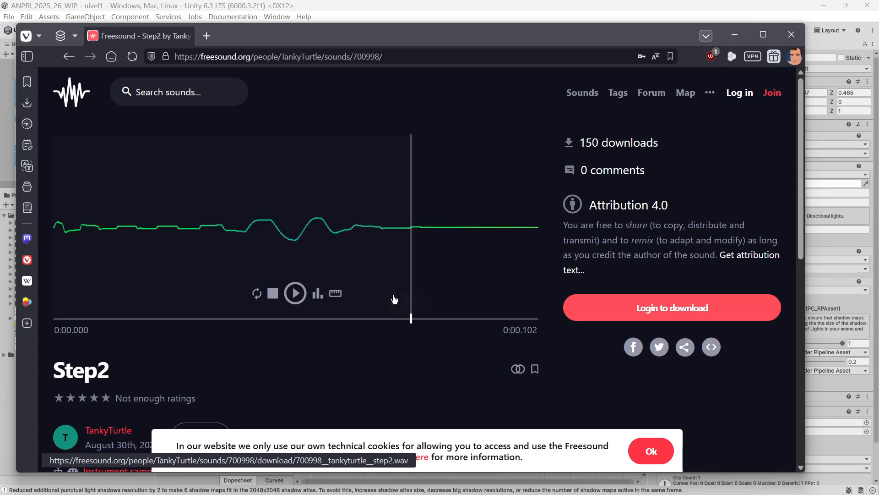
pyautogui.scroll(-5, 471, 294)
pyautogui.scroll(5, 531, 284)
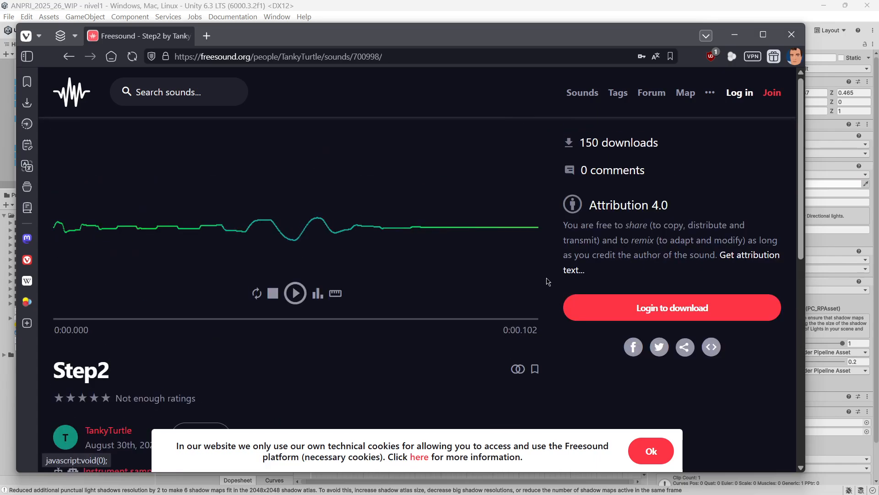
# Switch back to Unity, import the Audio folder into the Arte project folder, and expand it
pyautogui.click(740, 35)
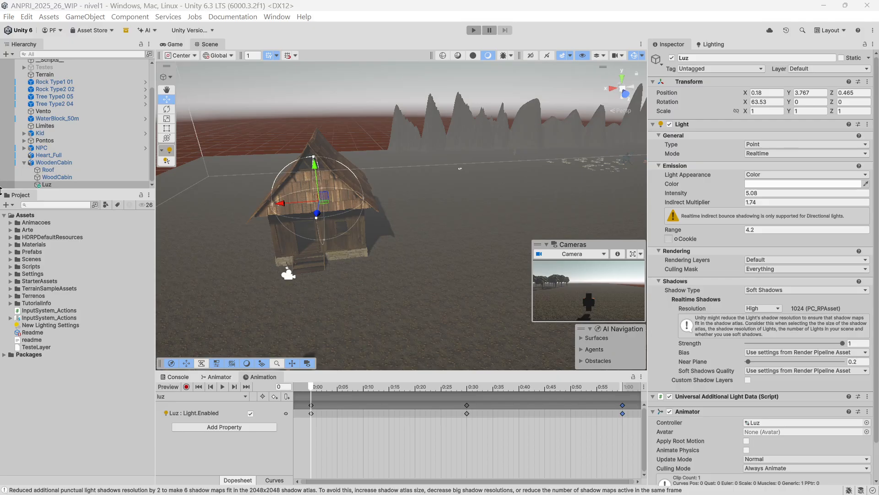
pyautogui.click(10, 230)
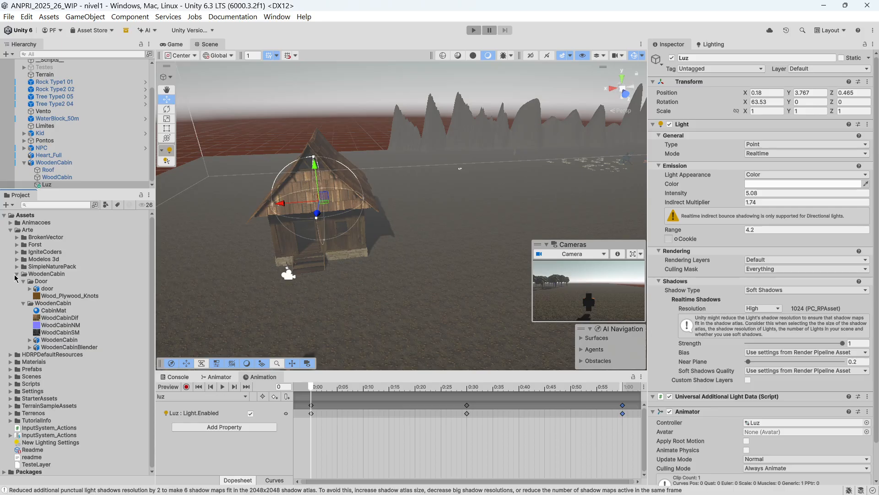
pyautogui.click(17, 274)
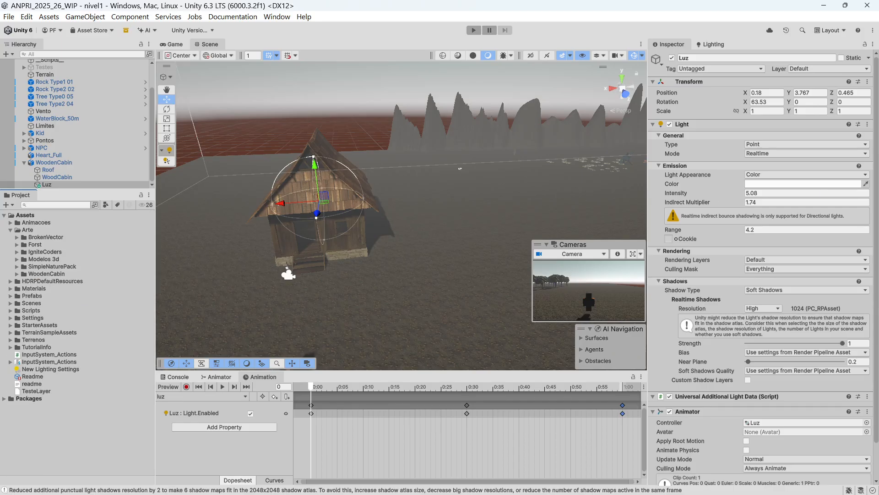
pyautogui.moveTo(254, 209); pyautogui.dragTo(37, 230)
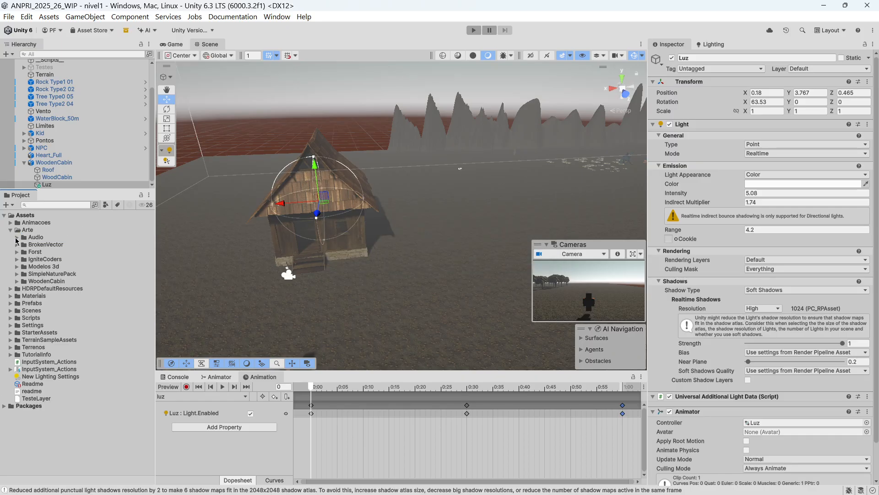
pyautogui.click(16, 238)
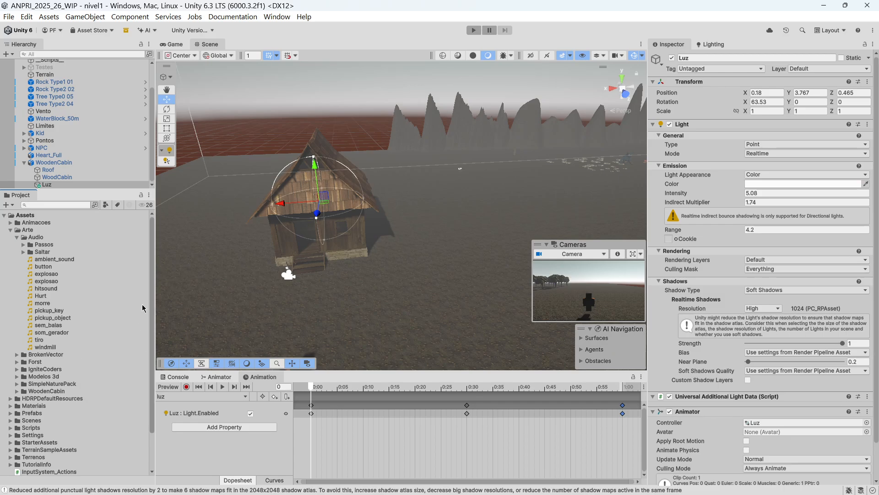
# Expand the Passos audio folder and play the step_ground1 clip to preview the footstep sound
pyautogui.moveTo(231, 307); pyautogui.dragTo(436, 275, button='right')
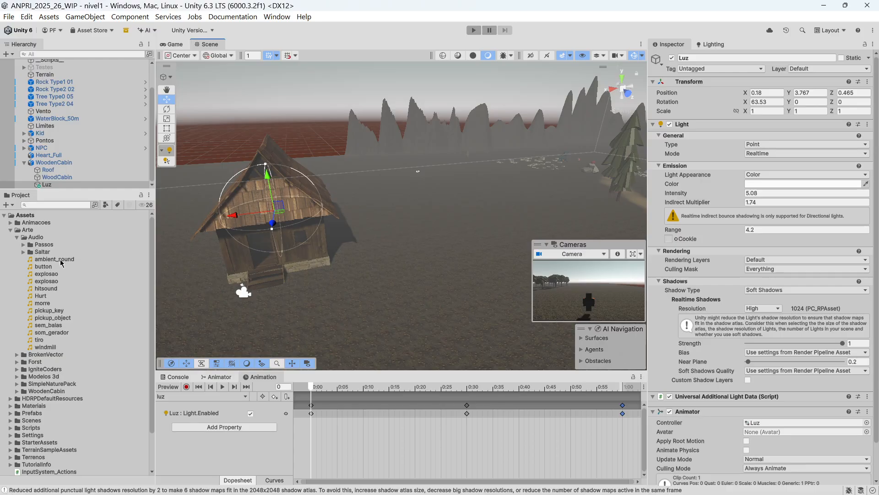
pyautogui.moveTo(154, 207); pyautogui.dragTo(129, 206)
pyautogui.moveTo(230, 205); pyautogui.dragTo(362, 212, button='right')
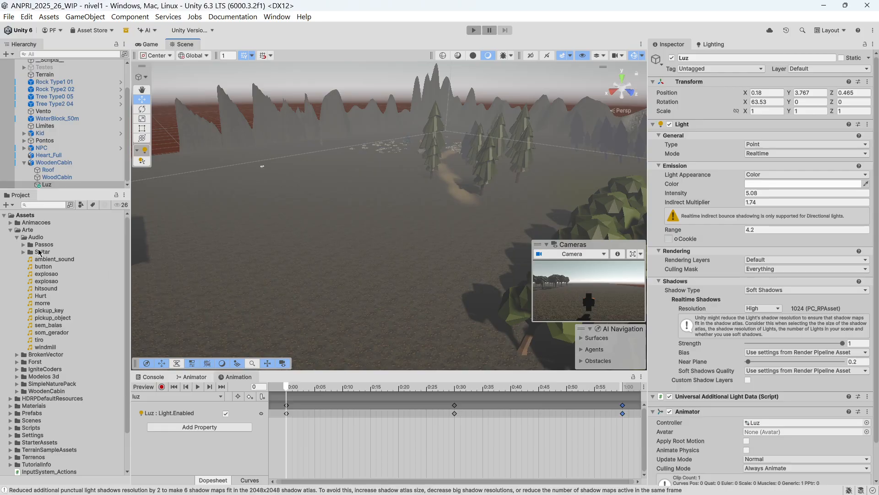
pyautogui.click(22, 244)
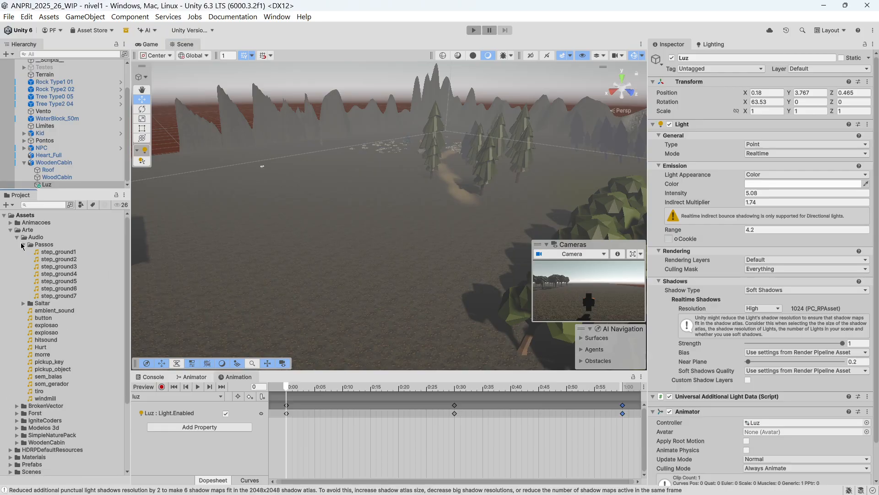
pyautogui.click(60, 253)
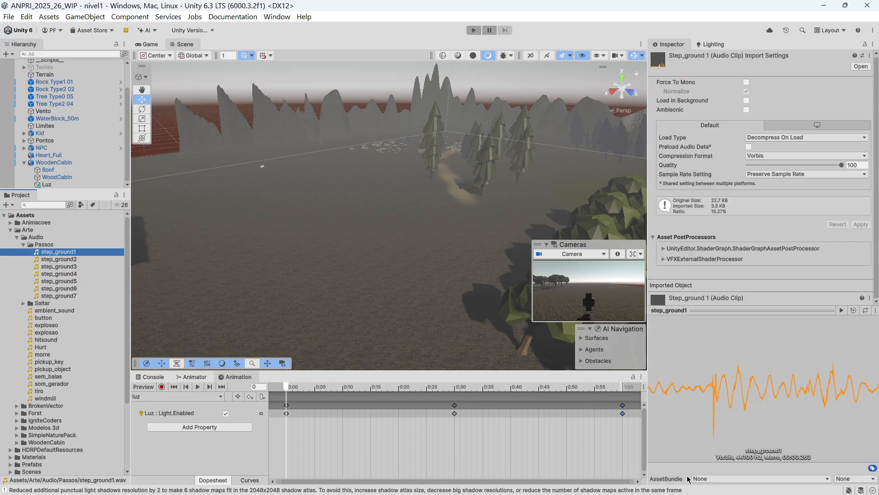
pyautogui.click(841, 310)
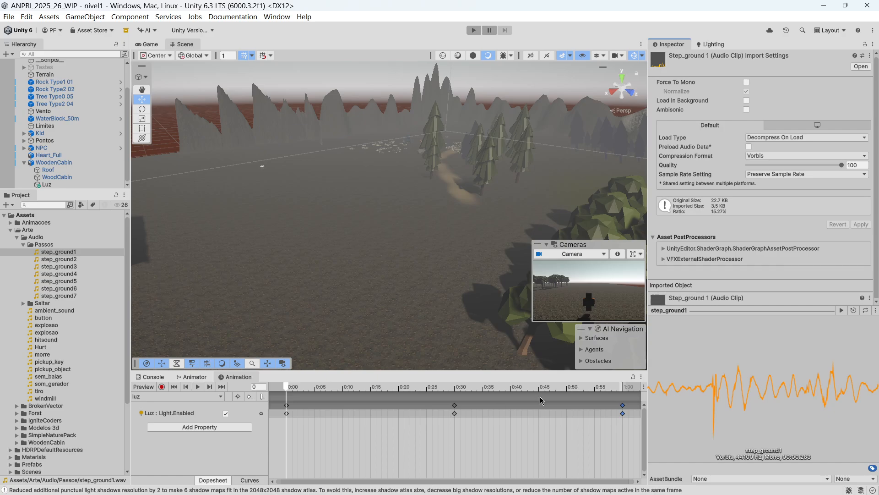
pyautogui.moveTo(745, 306); pyautogui.dragTo(743, 369)
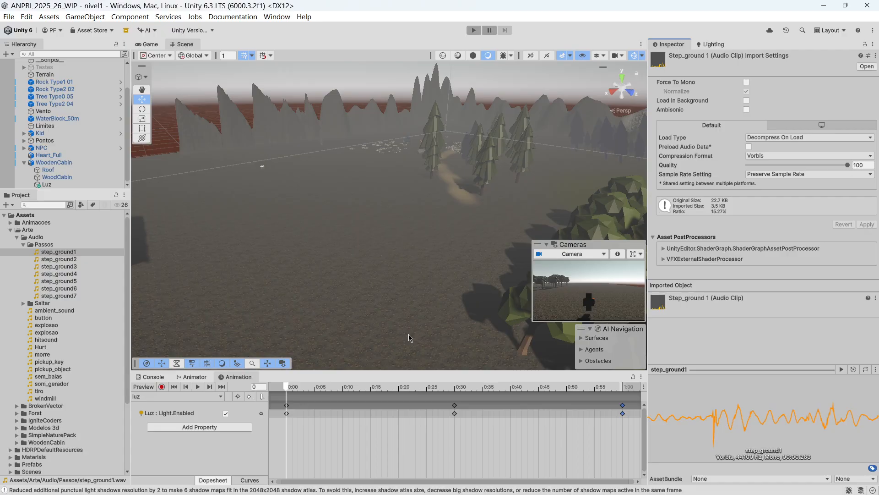
# Play the ambient_sound clip briefly, stop it, and look over its import settings
pyautogui.click(70, 312)
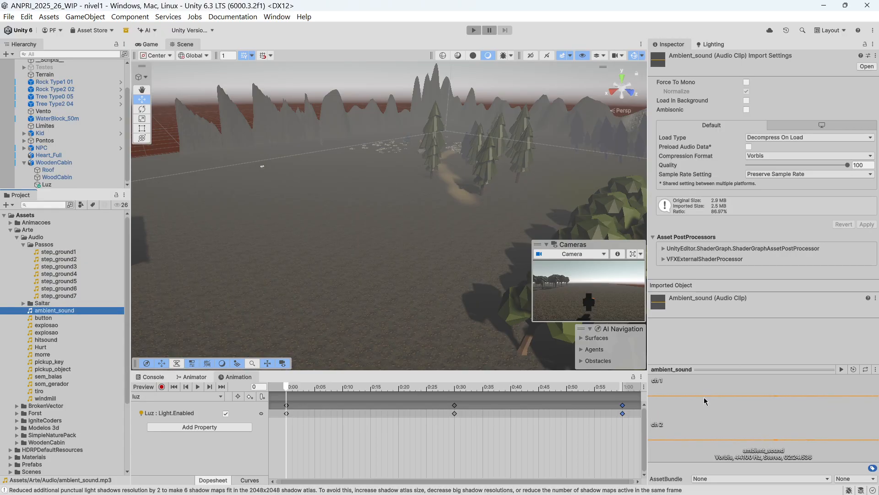
pyautogui.click(842, 369)
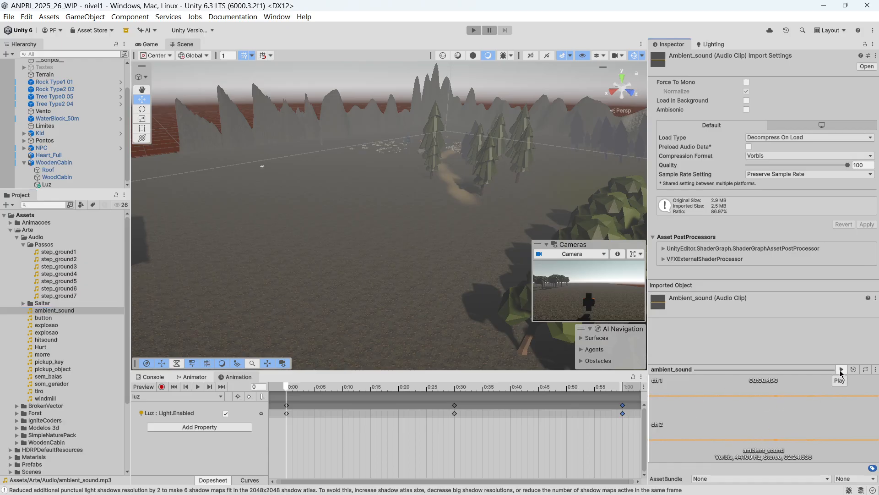
pyautogui.click(842, 369)
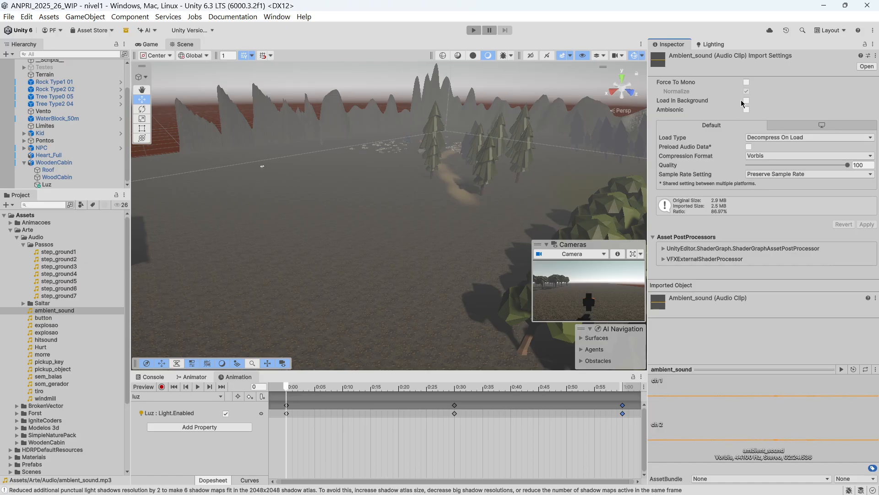
pyautogui.moveTo(742, 103)
# Compare the waveforms of step_ground1 and the two explosao clips, and play the button clip
pyautogui.click(62, 252)
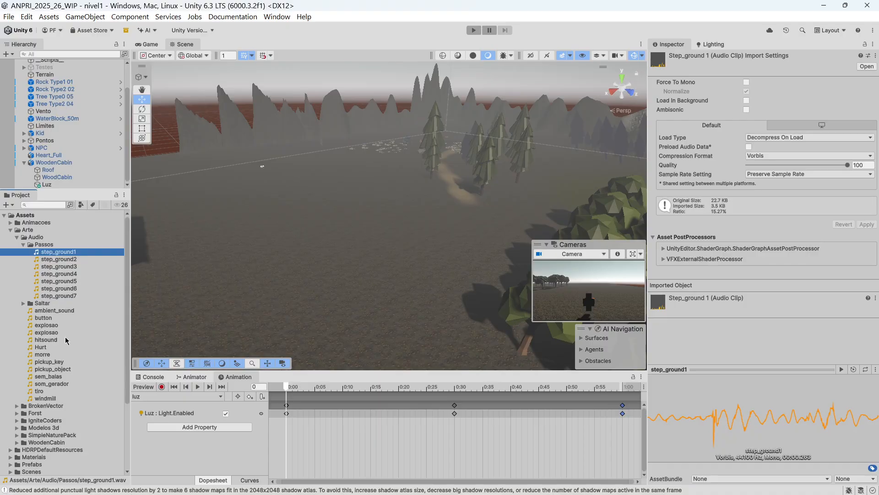
pyautogui.click(55, 326)
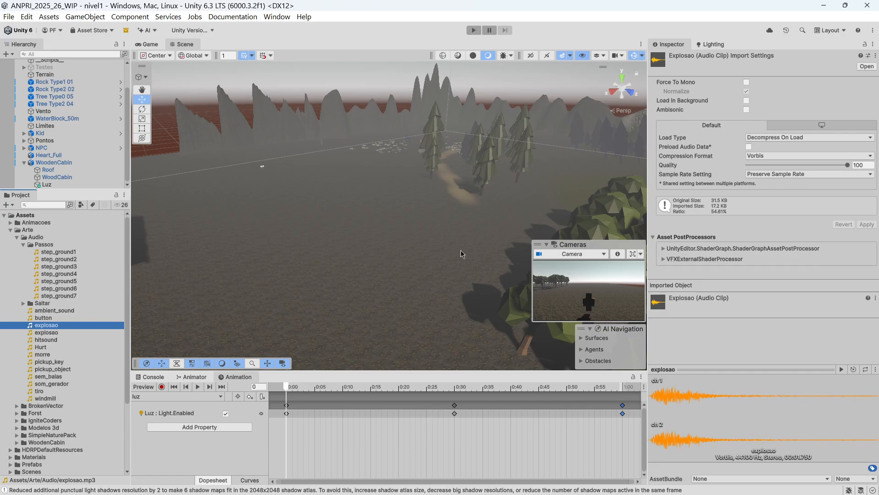
pyautogui.moveTo(546, 186)
pyautogui.mouseDown()
pyautogui.moveTo(524, 199)
pyautogui.moveTo(548, 204)
pyautogui.mouseUp()
pyautogui.moveTo(489, 194)
pyautogui.mouseDown()
pyautogui.moveTo(519, 223)
pyautogui.moveTo(490, 225)
pyautogui.mouseUp()
pyautogui.press('Escape')
pyautogui.click(54, 334)
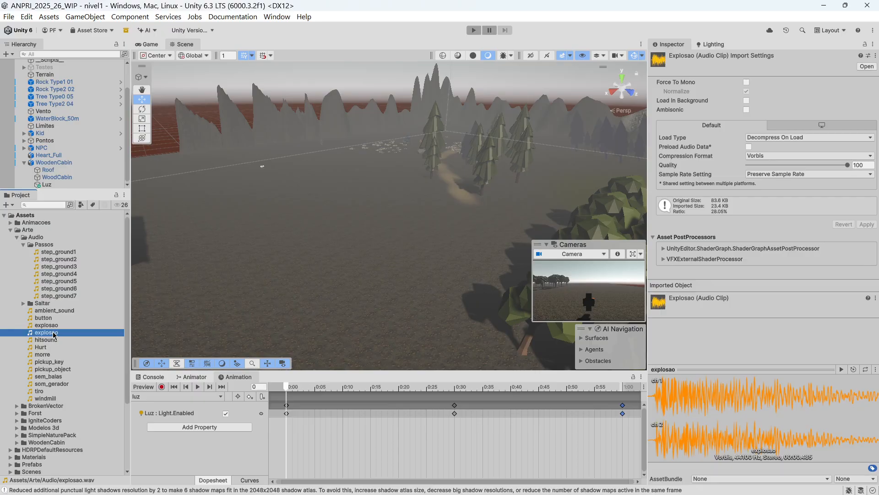
pyautogui.click(55, 325)
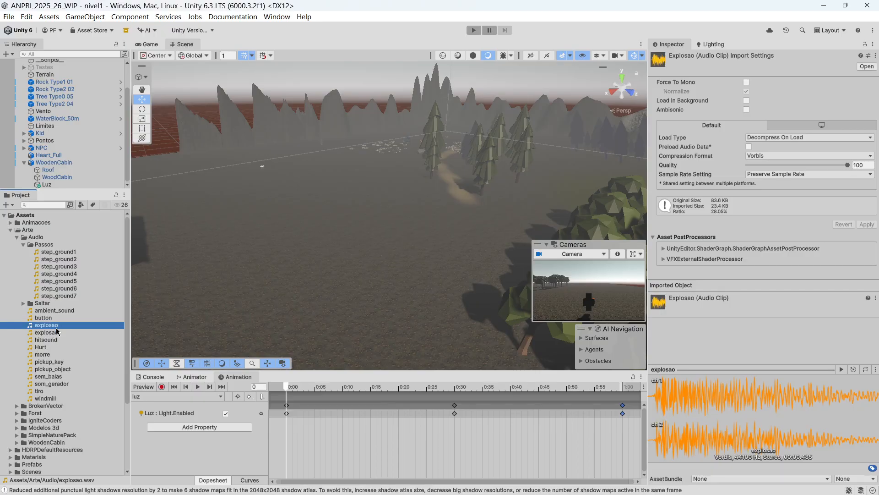
pyautogui.click(64, 319)
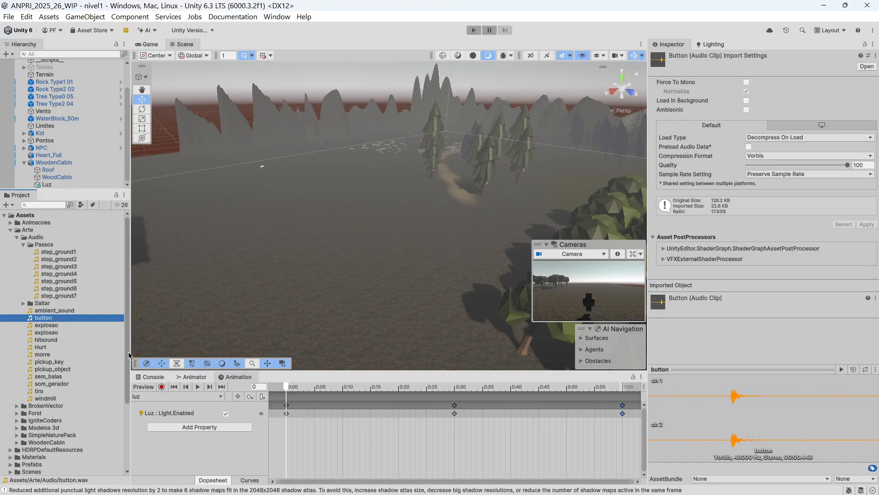
pyautogui.click(842, 369)
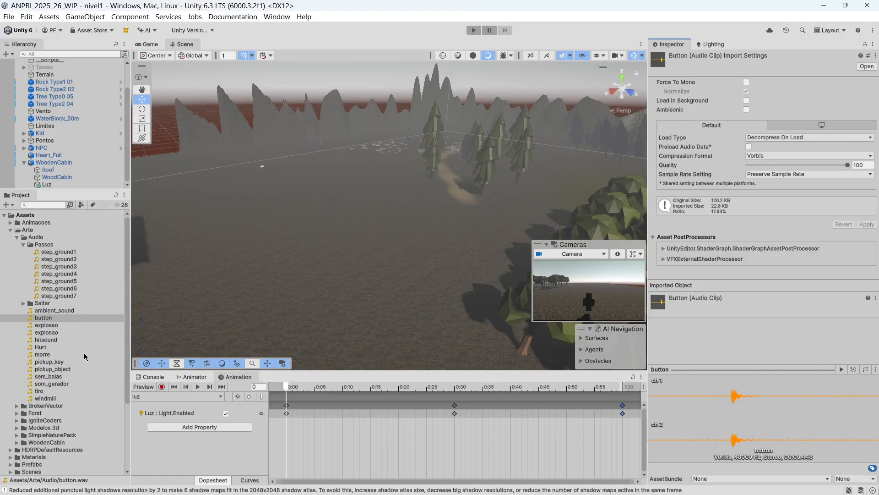
# Preview the Hurt clip, enable Force To Mono in its import settings, and apply the change
pyautogui.click(54, 347)
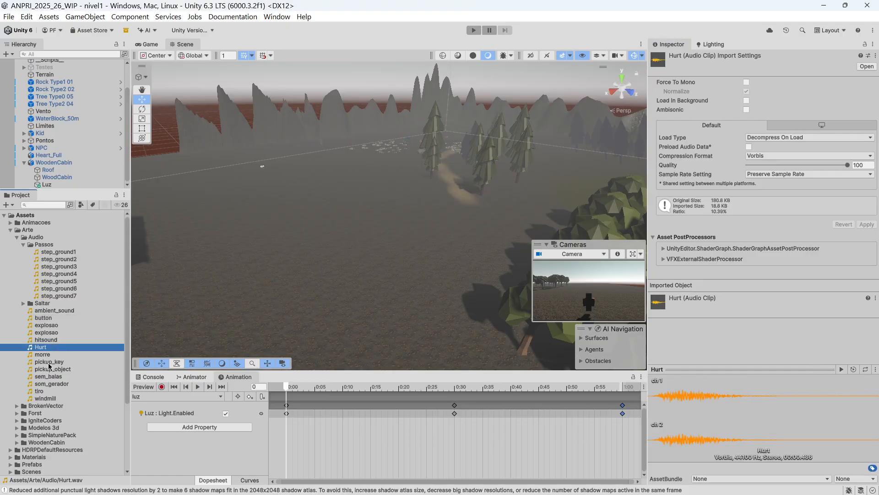
pyautogui.click(842, 369)
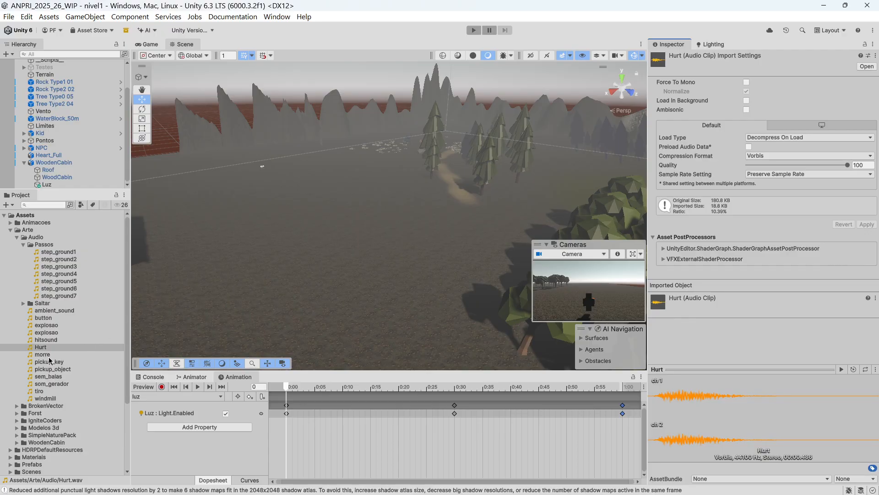
pyautogui.click(747, 82)
pyautogui.click(867, 224)
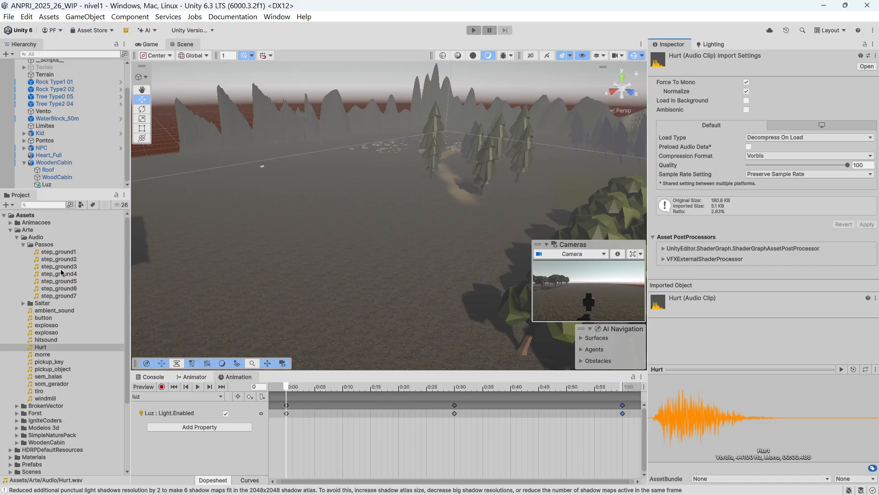
# Enlarge the Hierarchy area and add an Audio Source component to the Vento wind zone object
pyautogui.scroll(3, 46, 151)
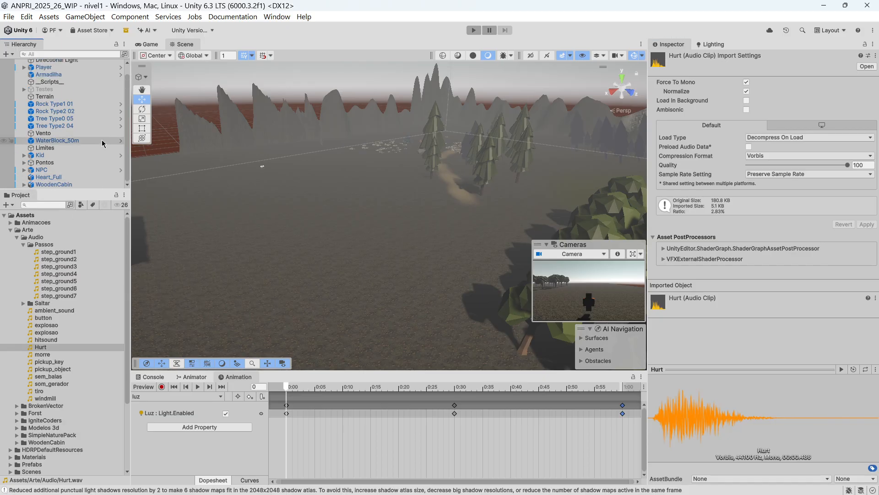
pyautogui.moveTo(84, 191); pyautogui.dragTo(83, 262)
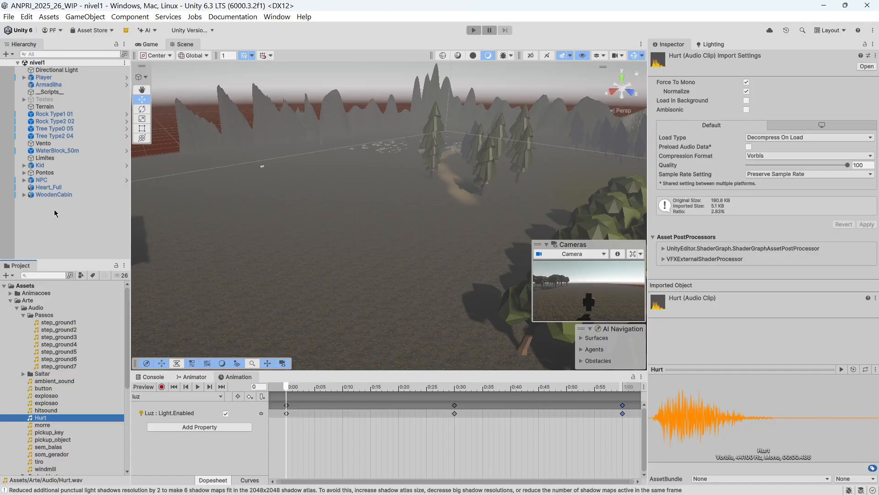
pyautogui.click(47, 144)
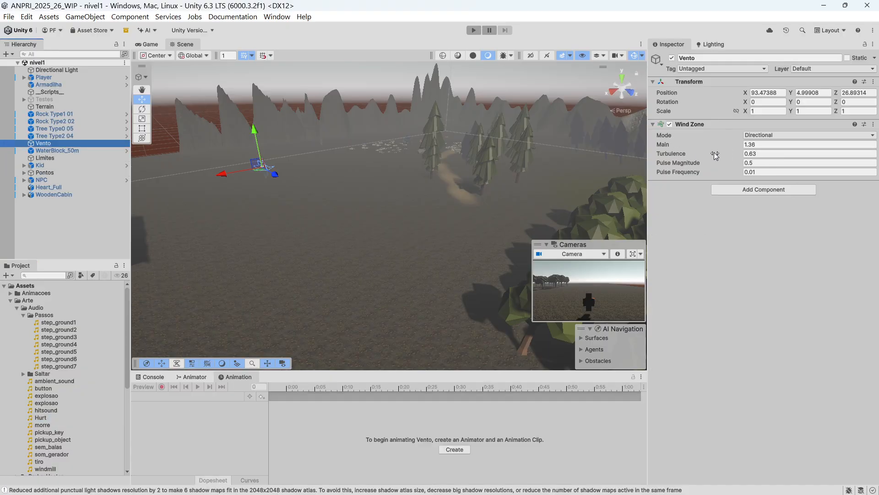
pyautogui.moveTo(225, 218); pyautogui.dragTo(359, 252, button='right')
pyautogui.scroll(4, 357, 252)
pyautogui.moveTo(347, 253); pyautogui.dragTo(392, 230, button='middle')
pyautogui.scroll(-3, 392, 229)
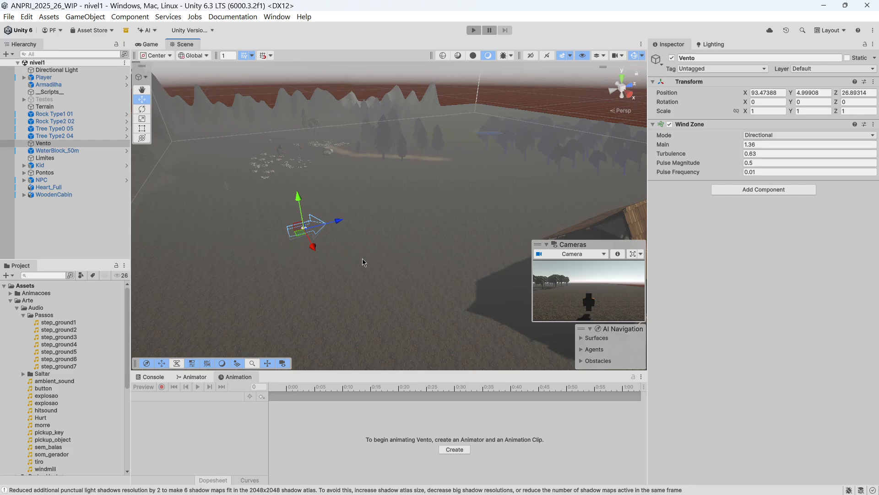
pyautogui.click(765, 190)
pyautogui.write('audio')
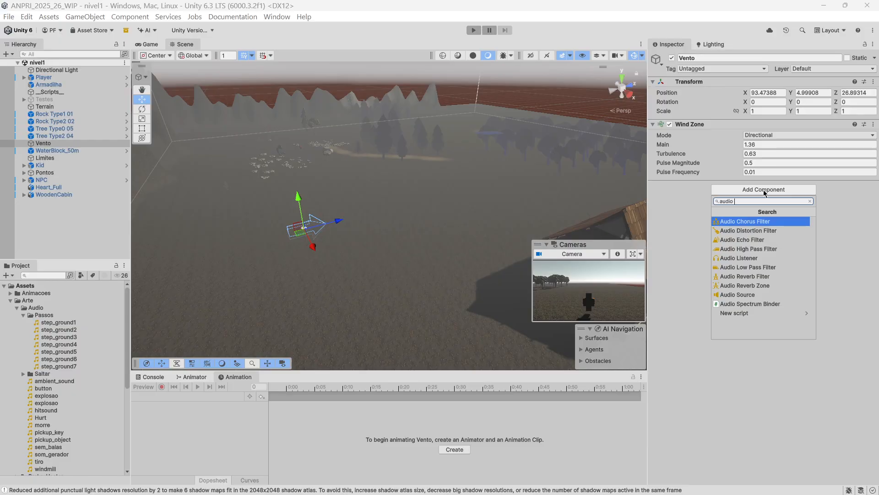
pyautogui.press('Down')
pyautogui.press('Down')
pyautogui.press('Down')
pyautogui.press('Down')
pyautogui.press('Down')
pyautogui.press('Down')
pyautogui.press('Down')
pyautogui.press('Down')
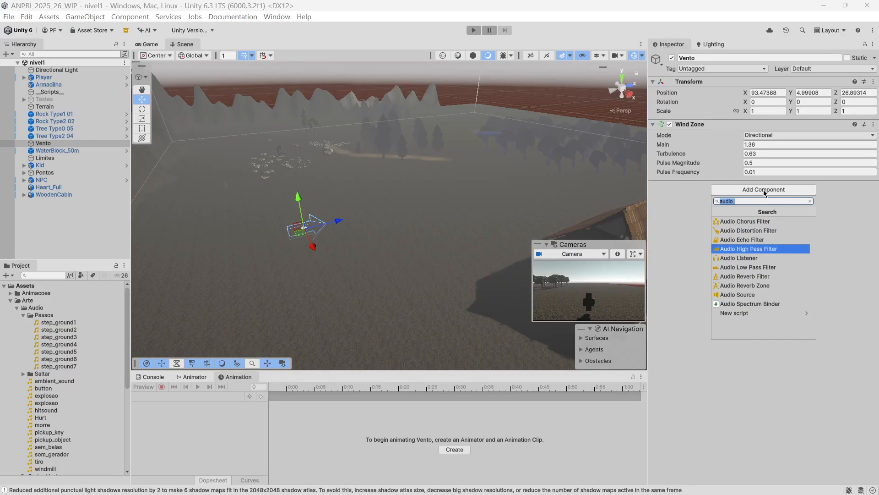
pyautogui.press('Return')
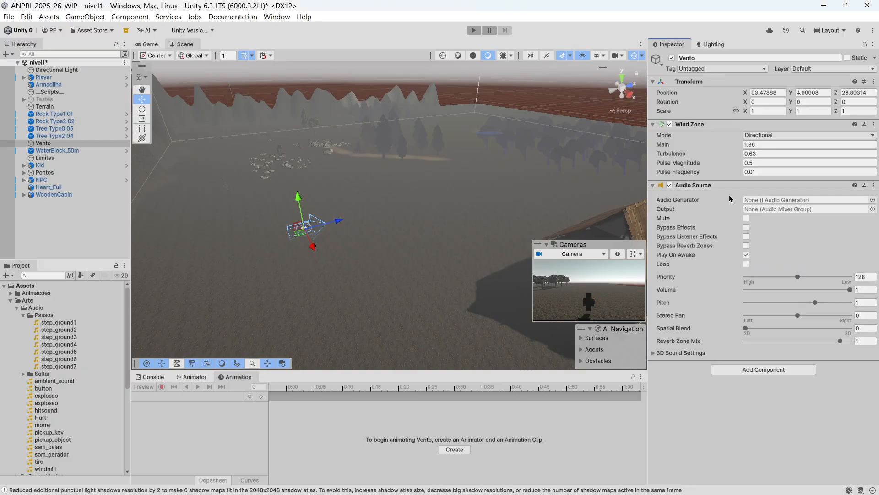
# Check the Audio Listener on the Player's Camera and clear the console messages
pyautogui.click(48, 78)
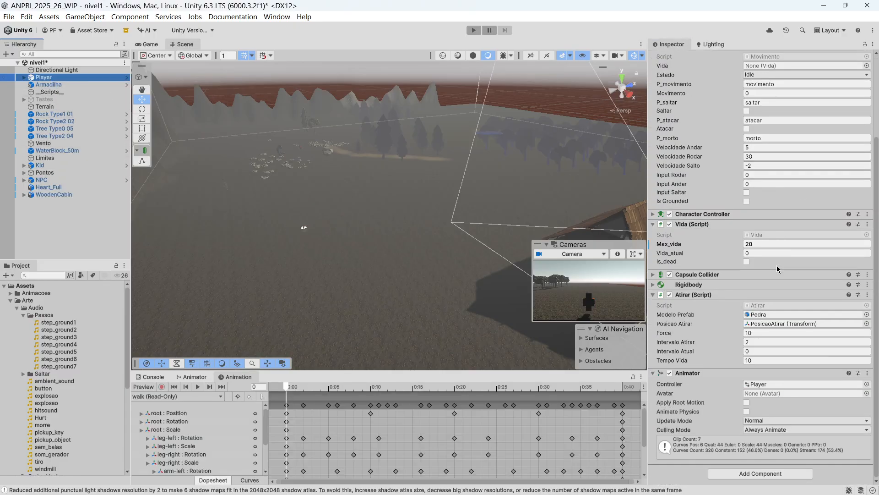
pyautogui.click(24, 78)
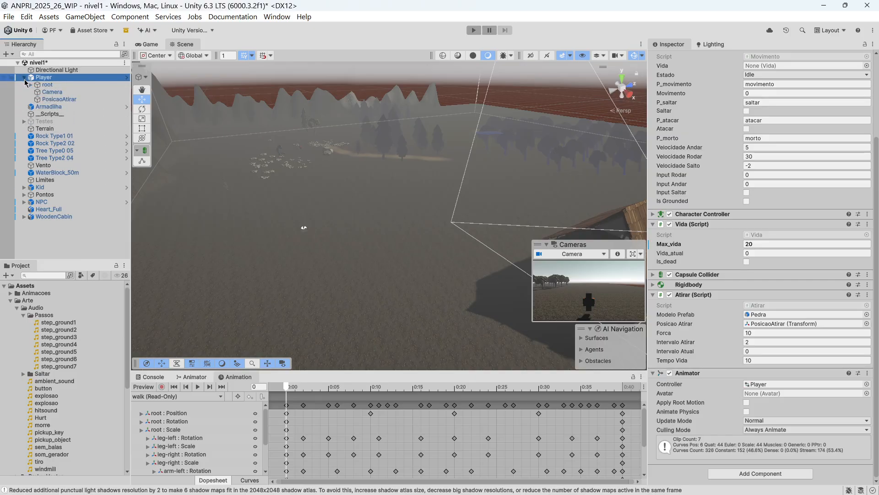
pyautogui.click(60, 92)
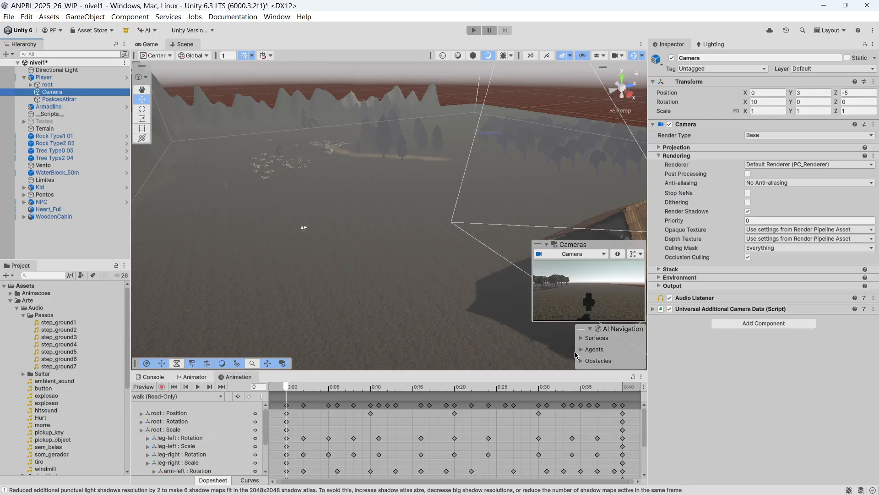
pyautogui.click(160, 377)
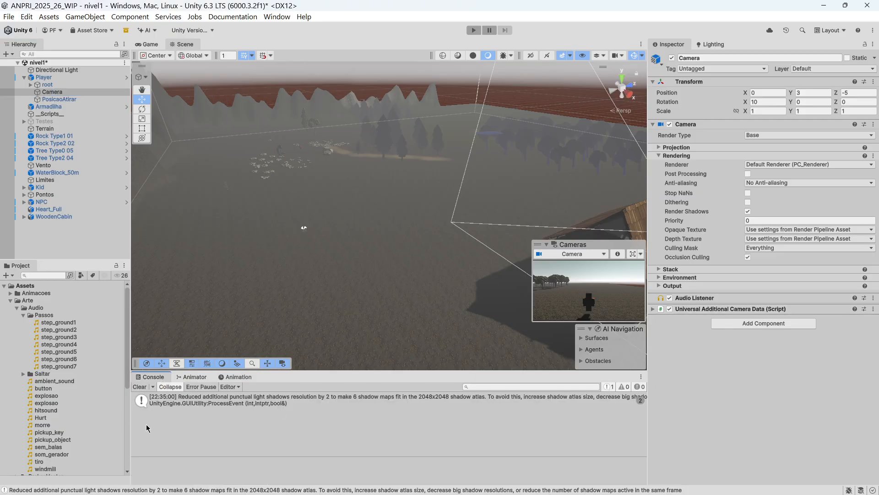
pyautogui.click(140, 387)
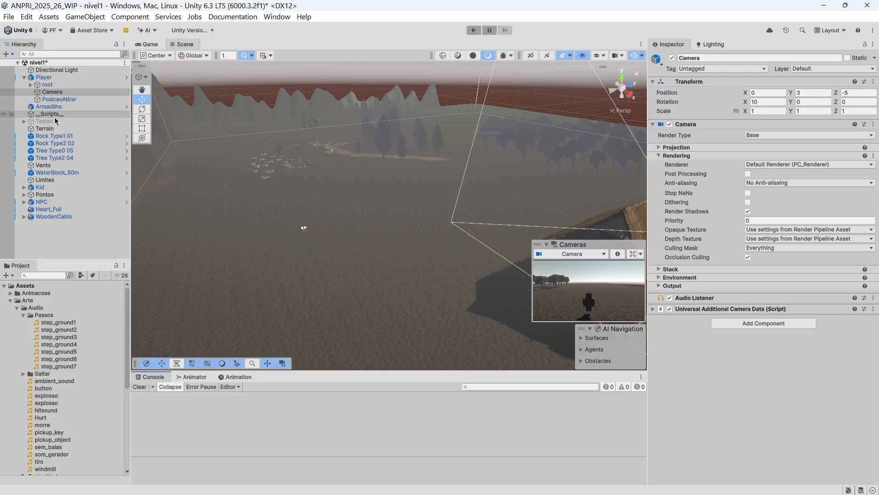
# Assign the ambient_sound clip to Vento's Audio Source and raise the object to a Y position of about 8.95
pyautogui.click(43, 165)
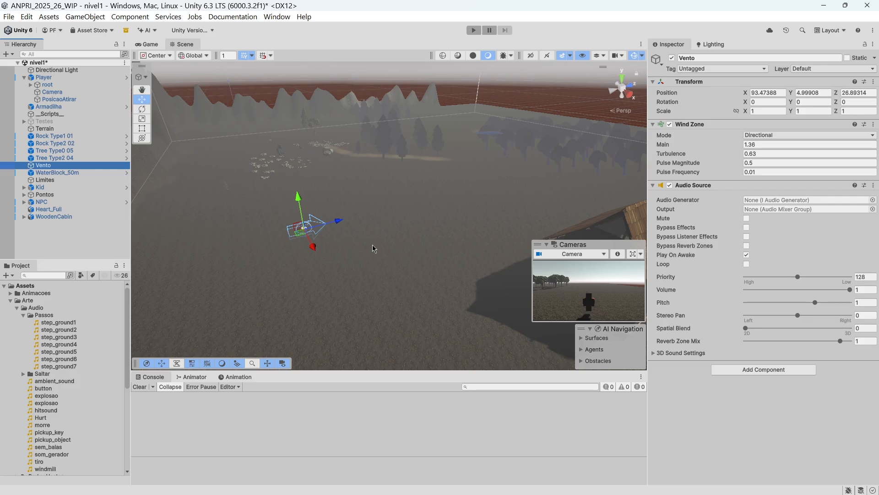
pyautogui.moveTo(58, 387); pyautogui.dragTo(799, 200)
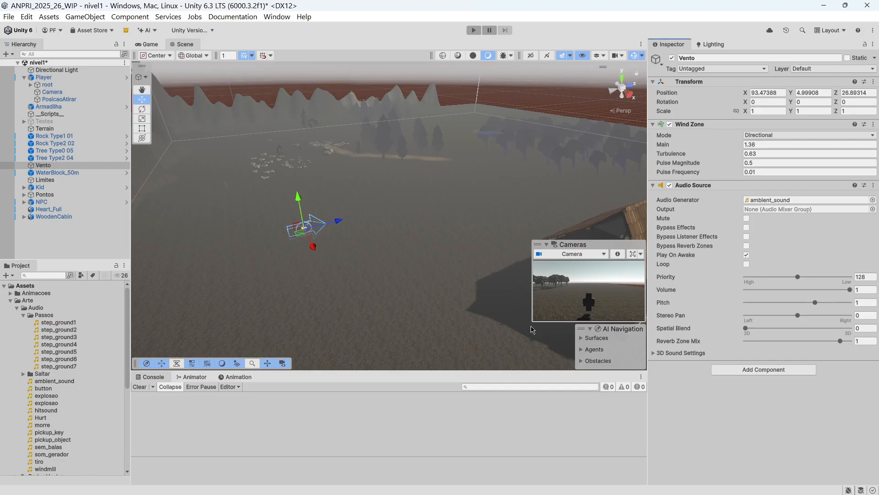
pyautogui.moveTo(305, 277); pyautogui.dragTo(403, 280, button='middle')
pyautogui.scroll(1, 388, 278)
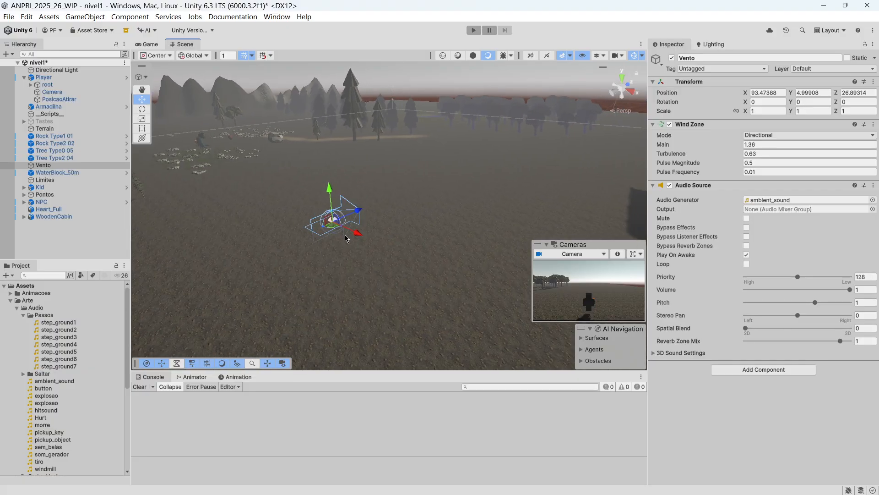
pyautogui.moveTo(330, 188); pyautogui.dragTo(325, 145)
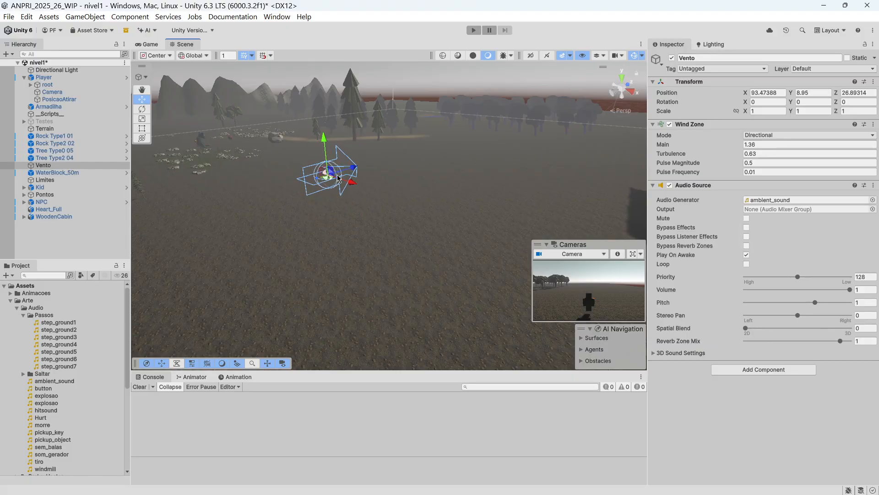
# Enable Loop on Vento's Audio Source, keeping Play On Awake and full volume, and look over its 3D sound settings
pyautogui.click(747, 255)
pyautogui.click(746, 265)
pyautogui.moveTo(727, 343)
pyautogui.click(674, 354)
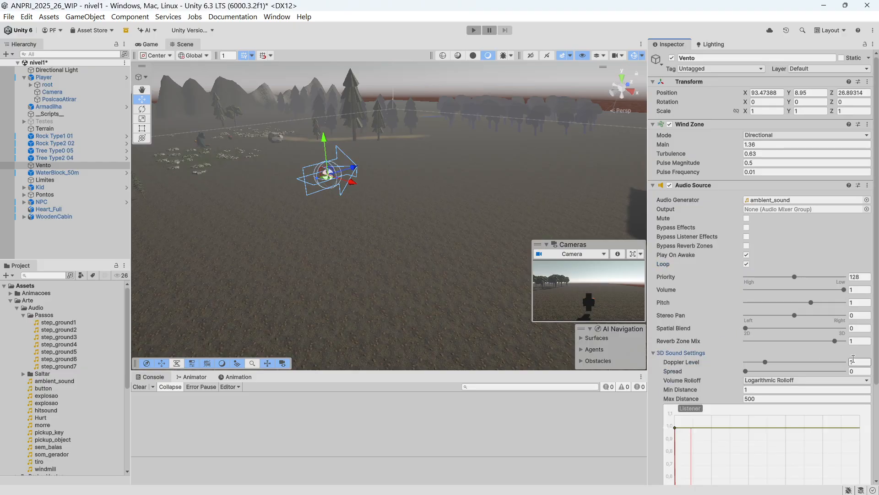
pyautogui.scroll(-3, 705, 292)
pyautogui.scroll(-2, 707, 297)
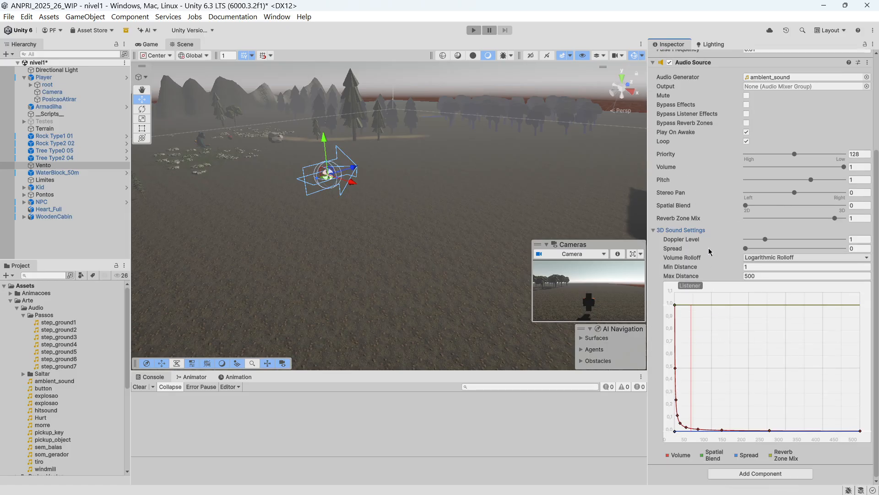
pyautogui.click(685, 232)
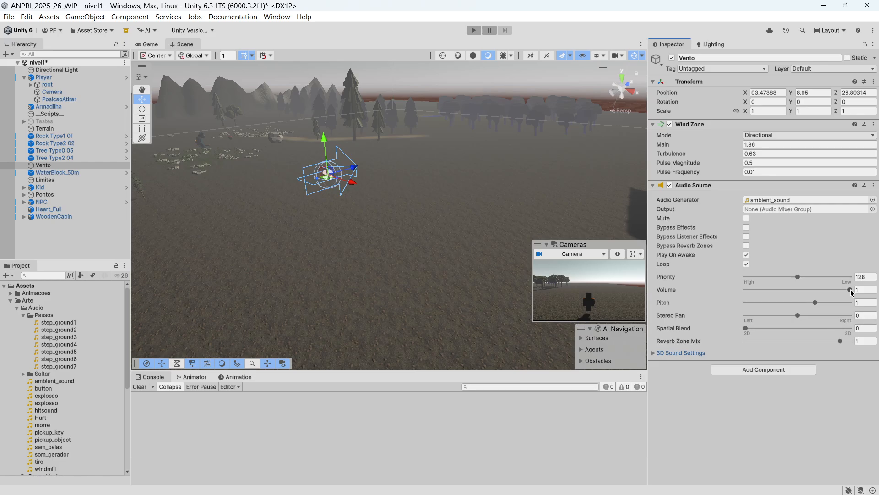
pyautogui.moveTo(851, 290); pyautogui.dragTo(877, 298)
# Play-test the level while walking around, try Vento's volume at about 0.5 and back at 1, and stop the game
pyautogui.click(474, 30)
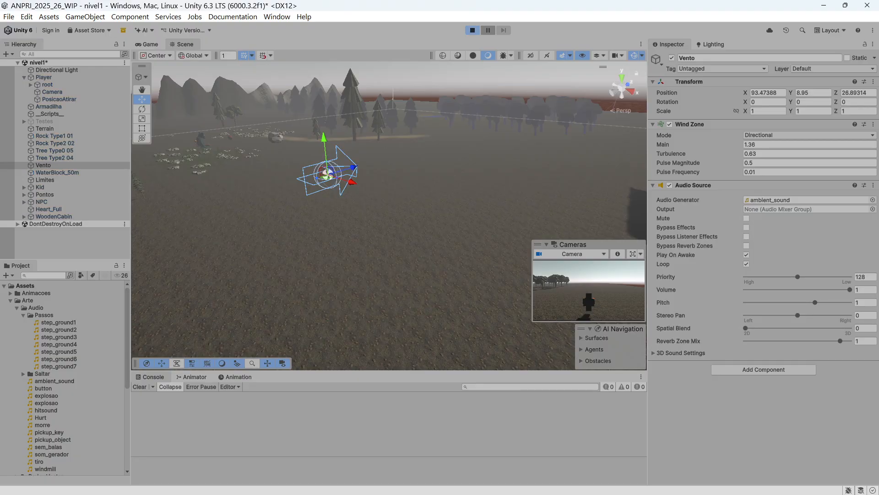
pyautogui.click(440, 218)
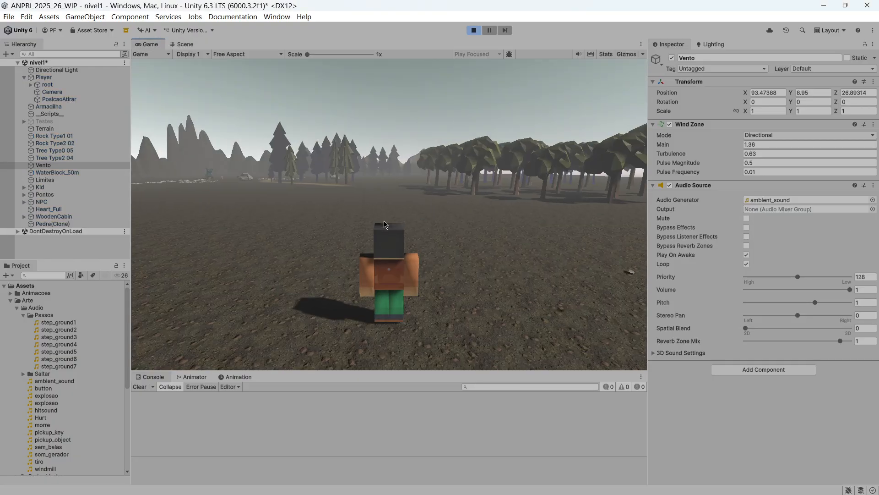
pyautogui.press('w')
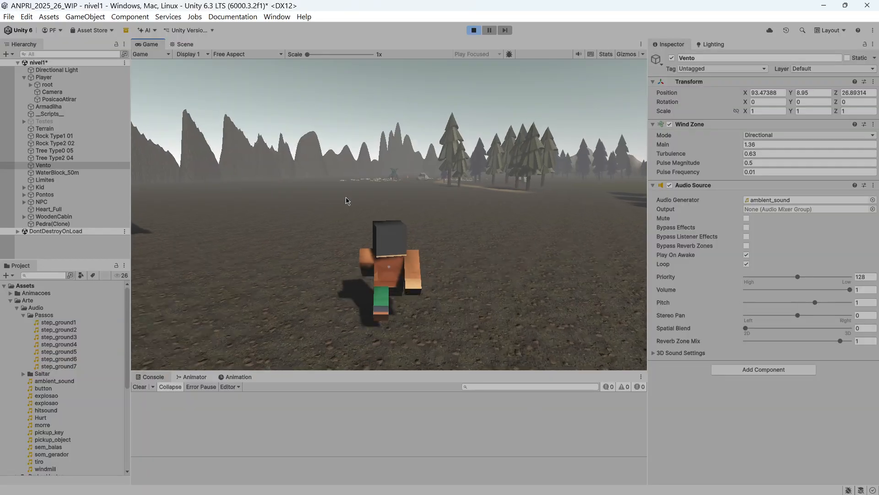
pyautogui.click(430, 225)
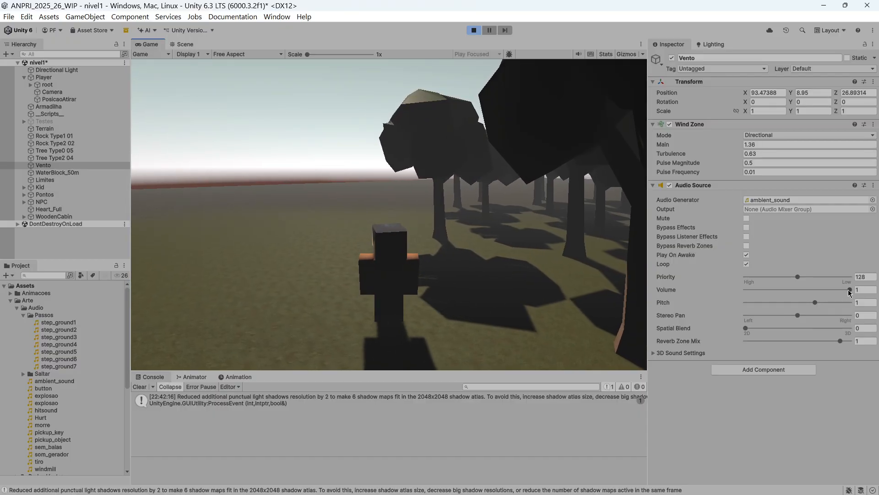
pyautogui.moveTo(849, 290); pyautogui.dragTo(794, 292)
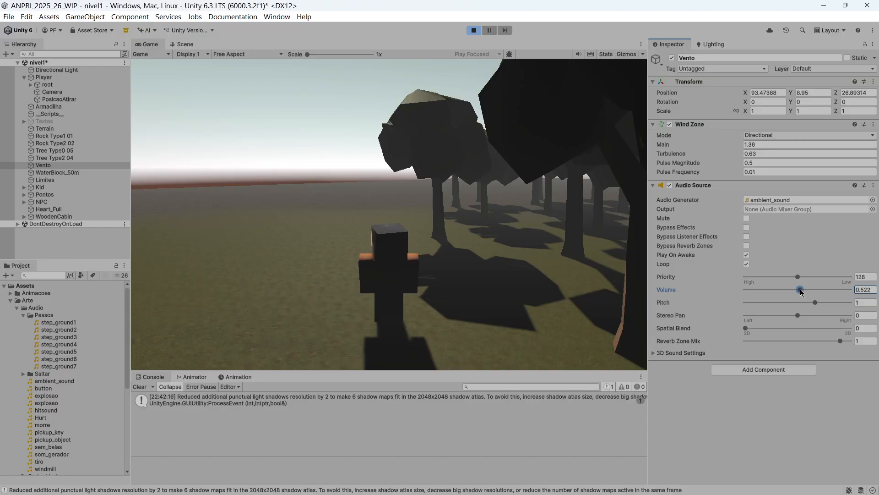
pyautogui.moveTo(810, 290); pyautogui.dragTo(869, 289)
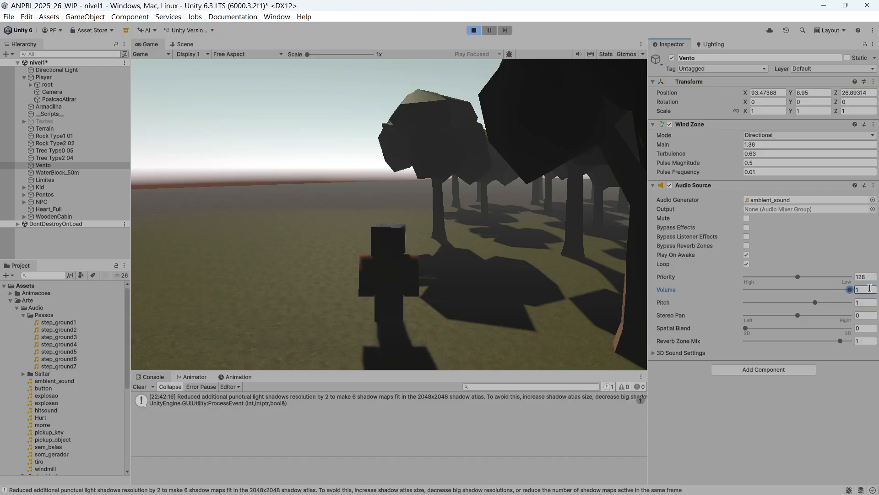
pyautogui.click(474, 31)
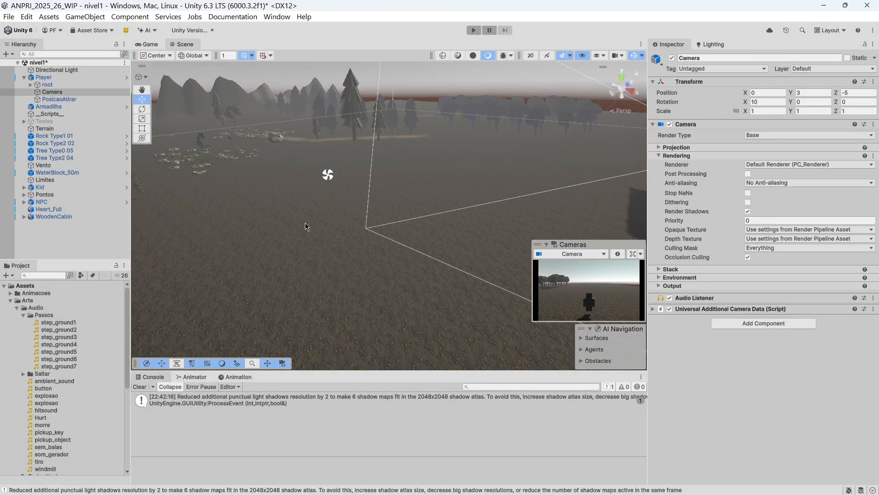
# Collapse the Player's children and preview the morre, Hurt and hitsound audio clips in turn
pyautogui.click(24, 77)
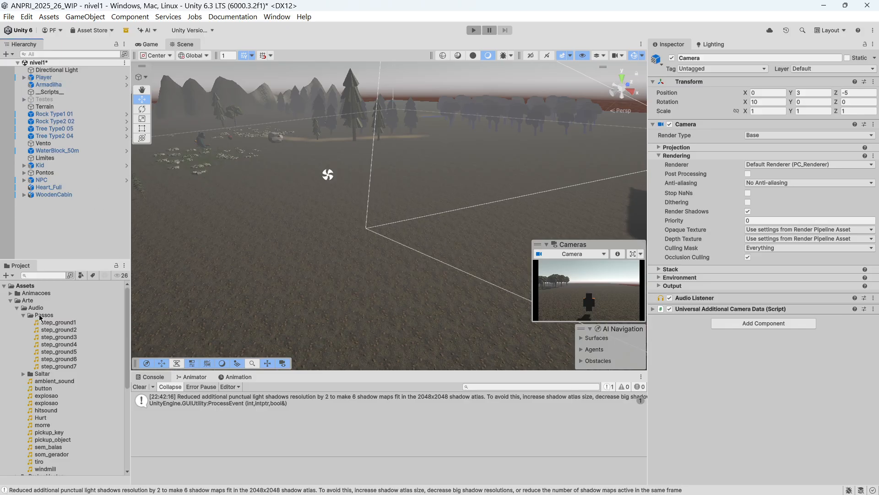
pyautogui.keyDown('alt'); pyautogui.moveTo(290, 263); pyautogui.dragTo(382, 275); pyautogui.keyUp('alt')
pyautogui.keyDown('alt'); pyautogui.moveTo(410, 229); pyautogui.dragTo(390, 280); pyautogui.keyUp('alt')
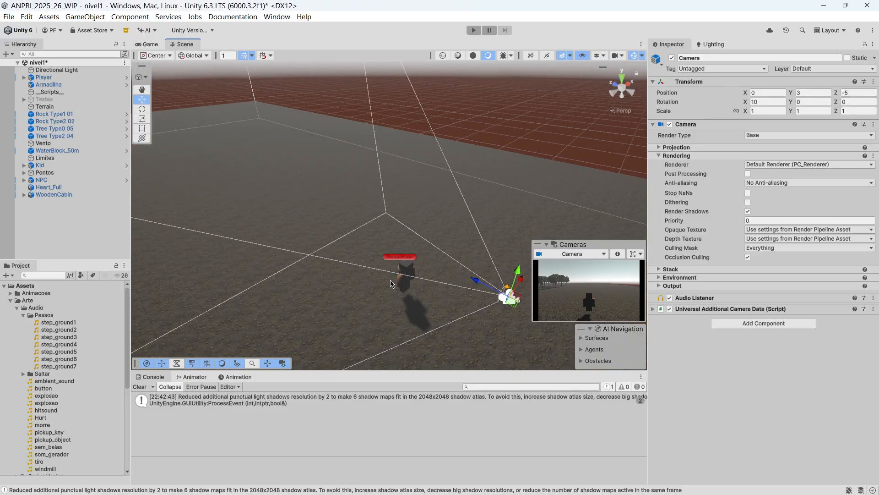
pyautogui.moveTo(339, 270)
pyautogui.mouseDown(button='middle')
pyautogui.moveTo(325, 255)
pyautogui.moveTo(324, 265)
pyautogui.mouseUp(button='middle')
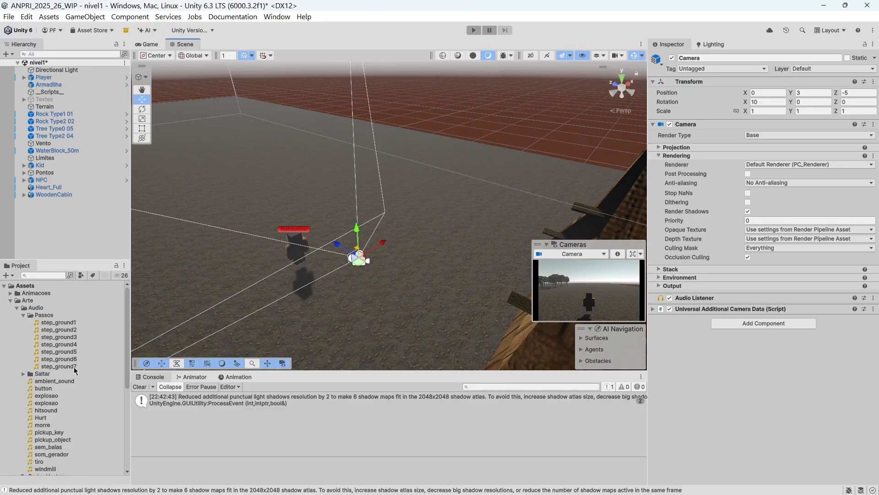
pyautogui.scroll(-2, 74, 370)
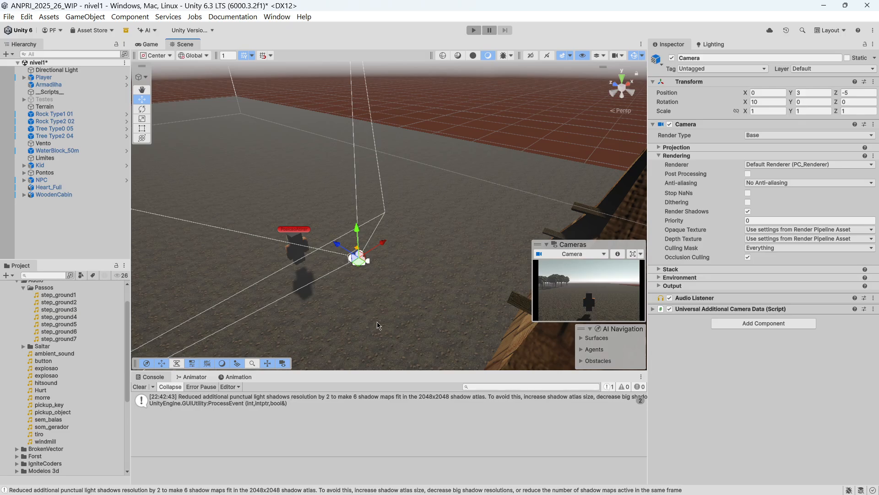
pyautogui.click(54, 398)
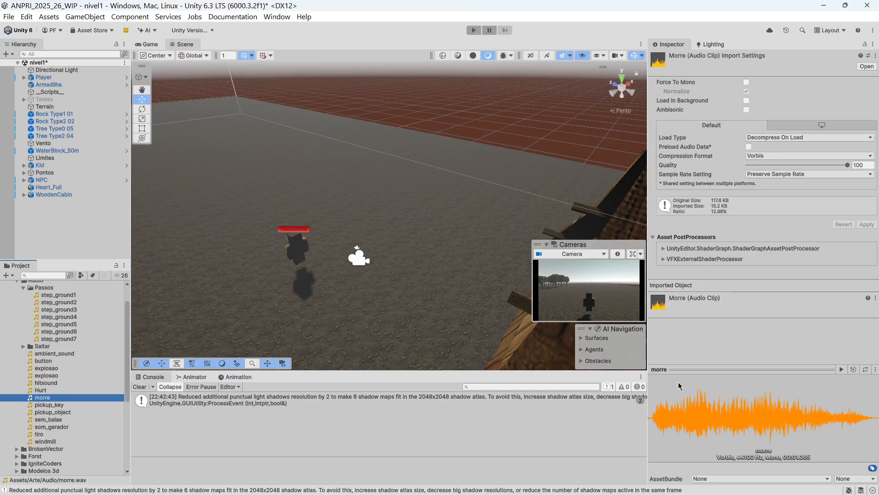
pyautogui.click(846, 371)
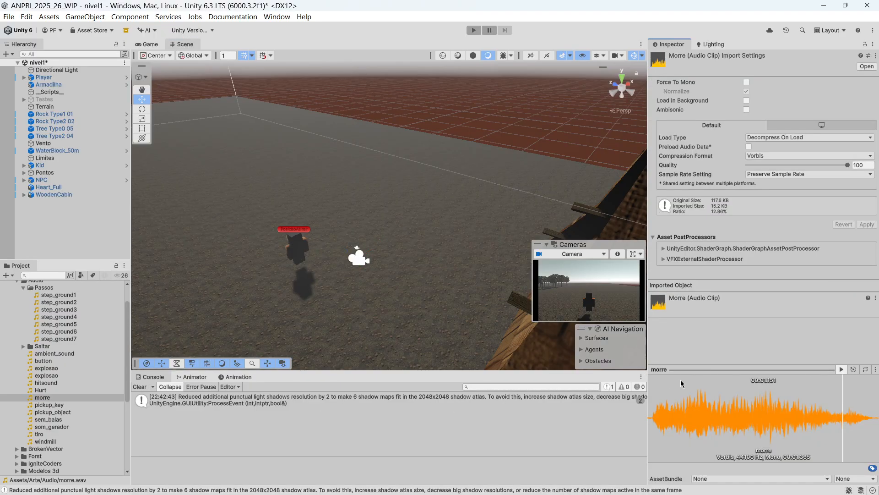
pyautogui.click(39, 390)
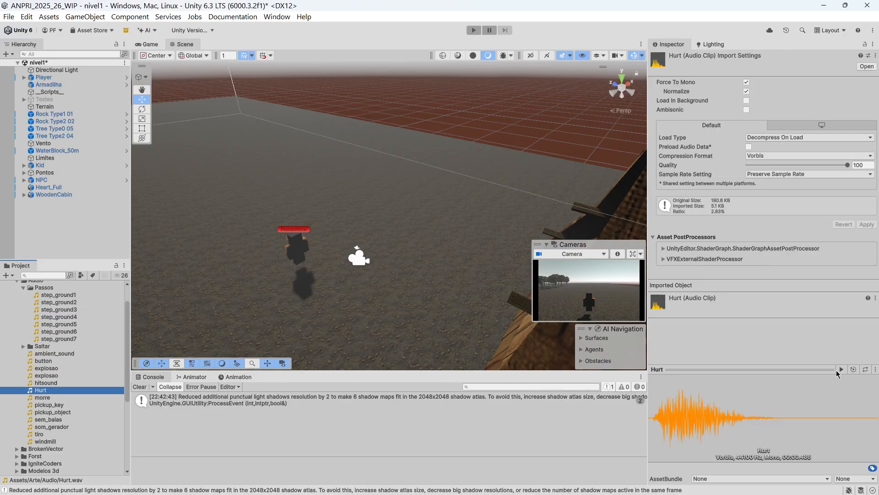
pyautogui.click(842, 370)
pyautogui.click(50, 383)
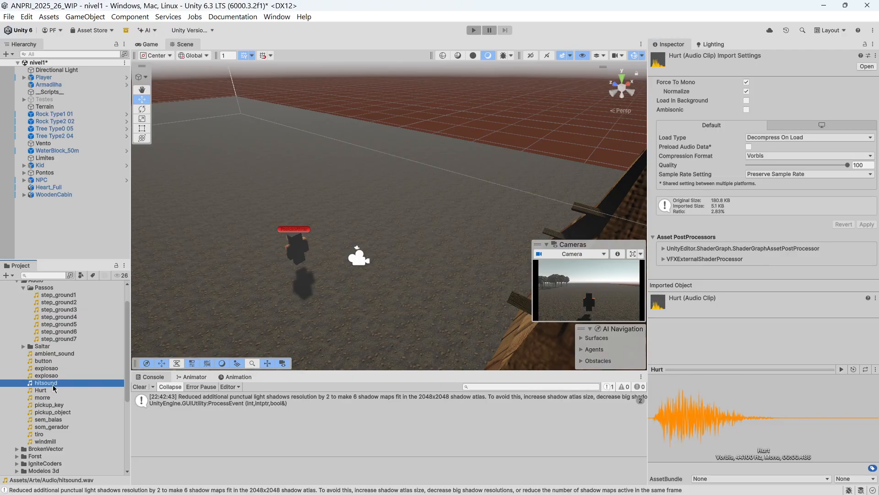
pyautogui.click(841, 369)
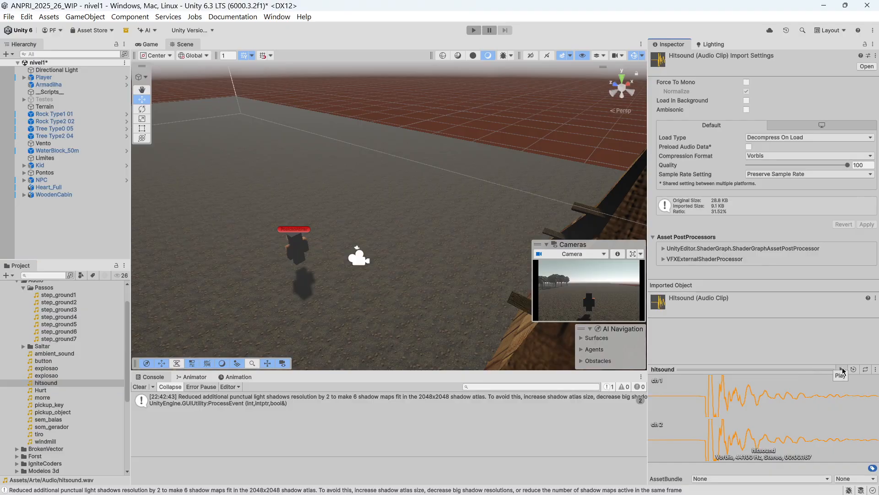
pyautogui.click(842, 369)
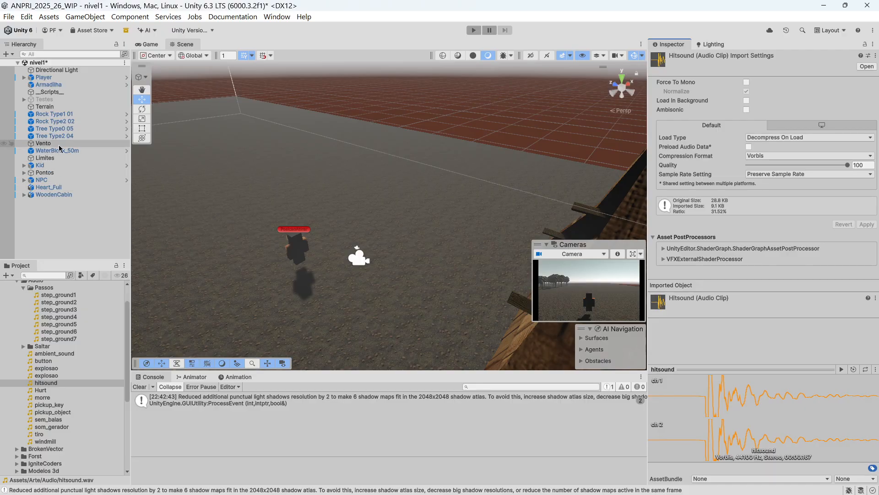
# Collapse the Animator, Atirar and Movimento components on the Player and add an Audio Source component to it
pyautogui.click(45, 77)
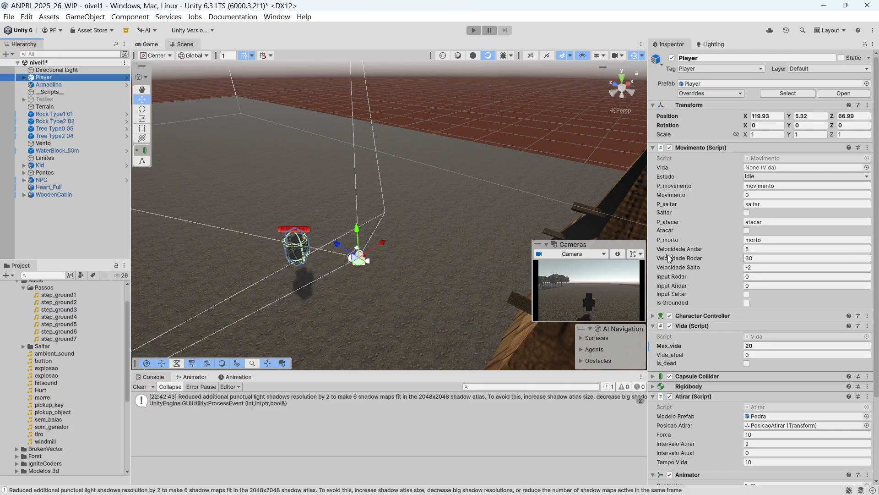
pyautogui.scroll(-5, 668, 257)
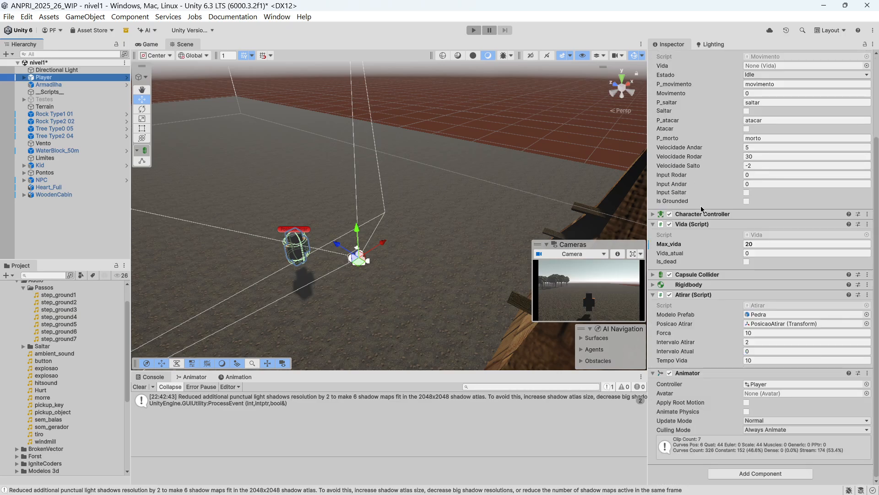
pyautogui.click(652, 374)
pyautogui.click(652, 380)
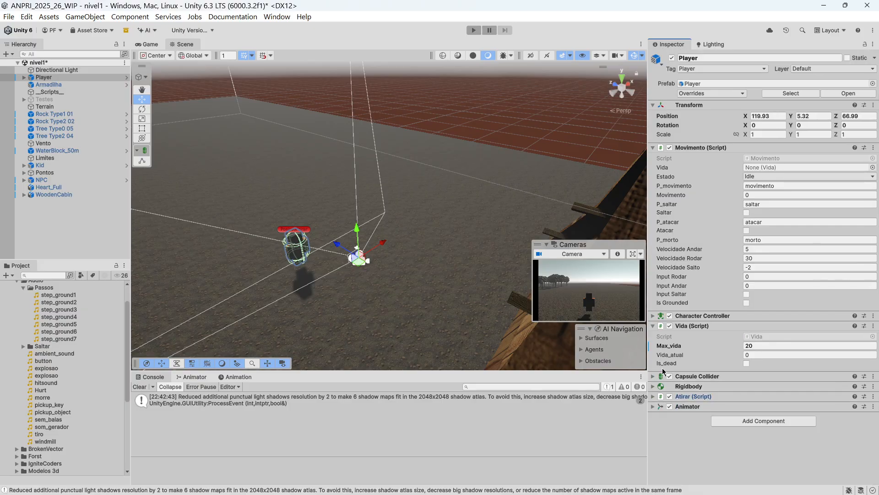
pyautogui.click(656, 152)
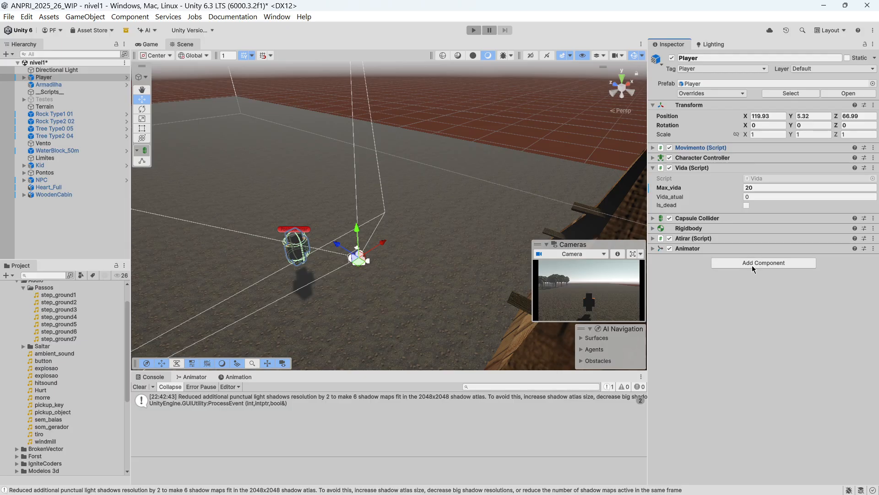
pyautogui.click(740, 264)
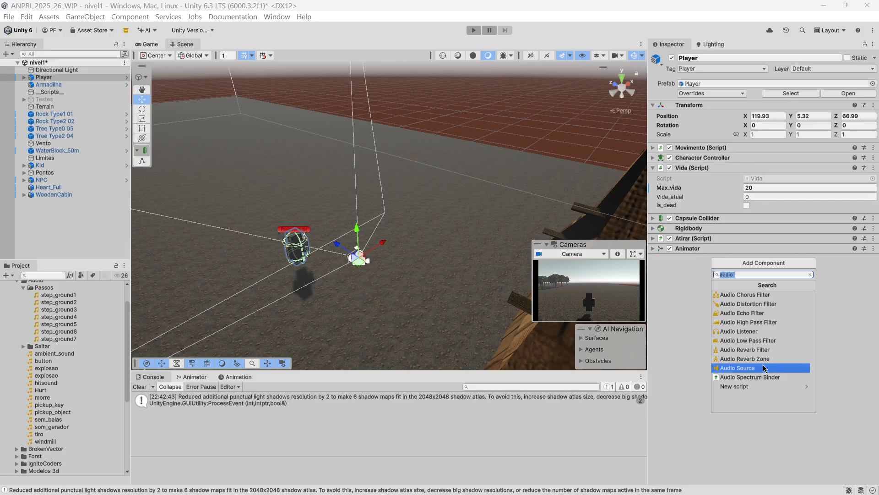
pyautogui.click(738, 368)
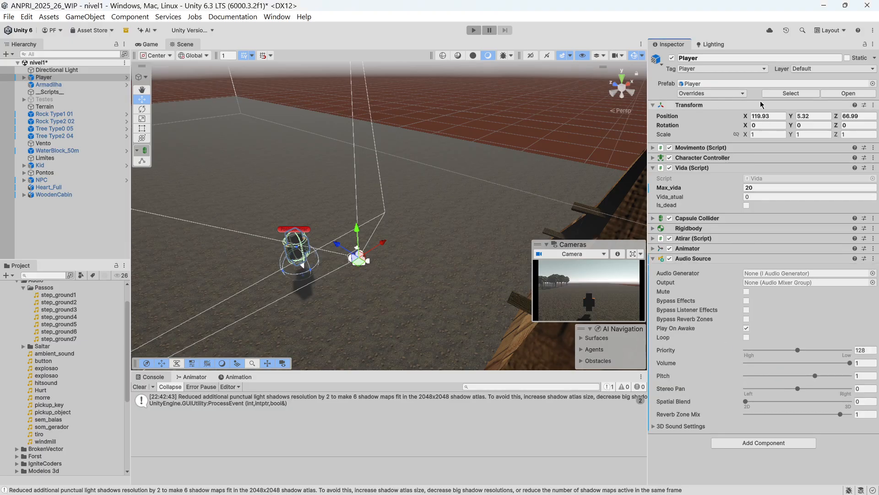
# Apply all of the Player's overrides to its prefab and open the Vida script in Visual Studio
pyautogui.click(741, 94)
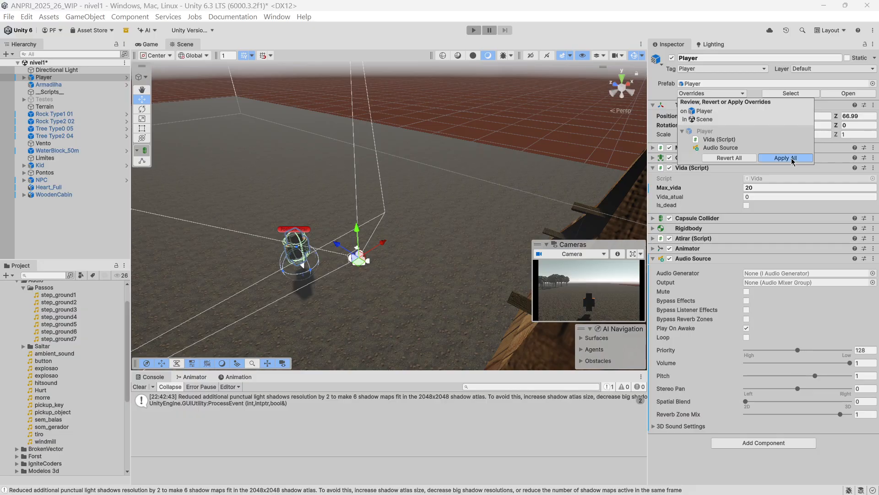
pyautogui.click(792, 159)
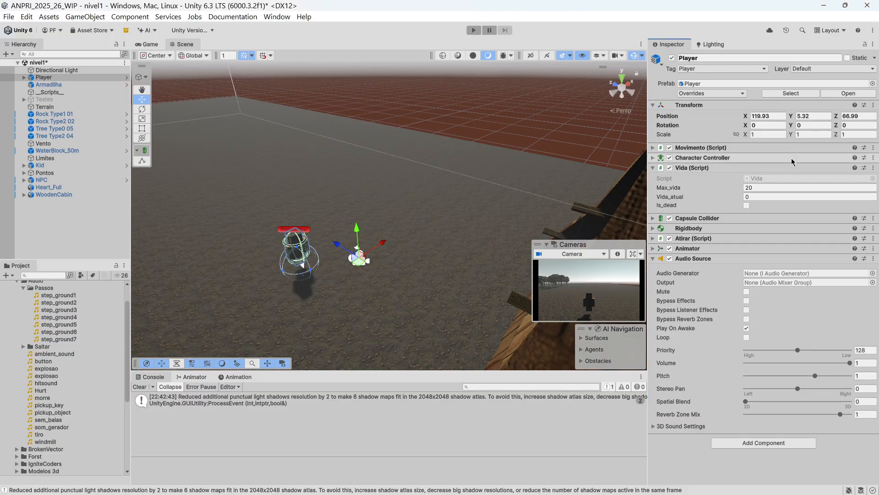
pyautogui.click(755, 179)
pyautogui.doubleClick(755, 178)
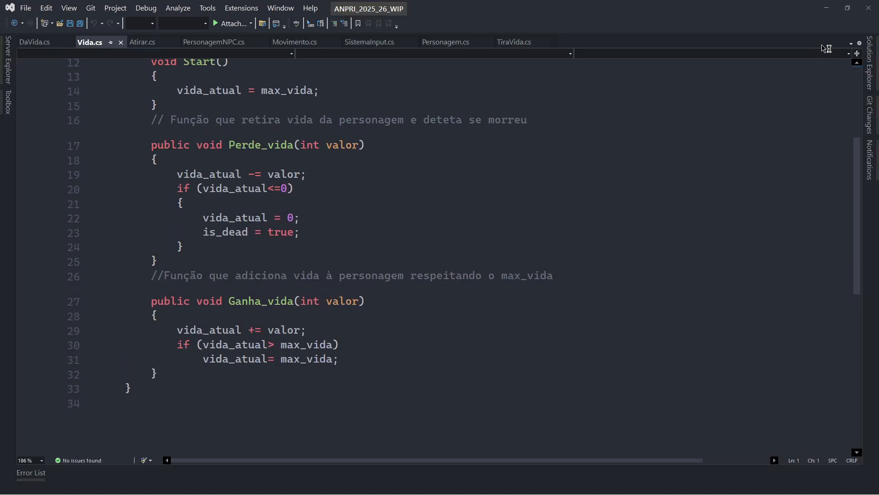
pyautogui.click(825, 15)
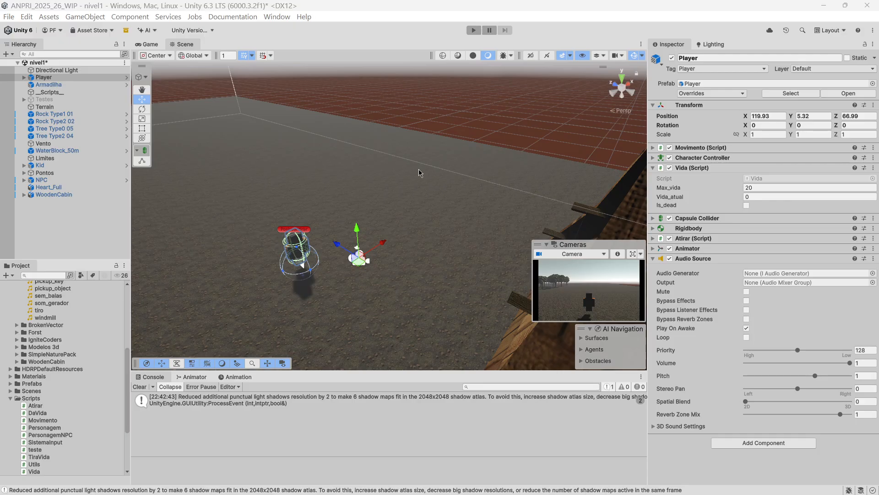
pyautogui.hotkey('alt', 'Tab')
pyautogui.scroll(4, 273, 134)
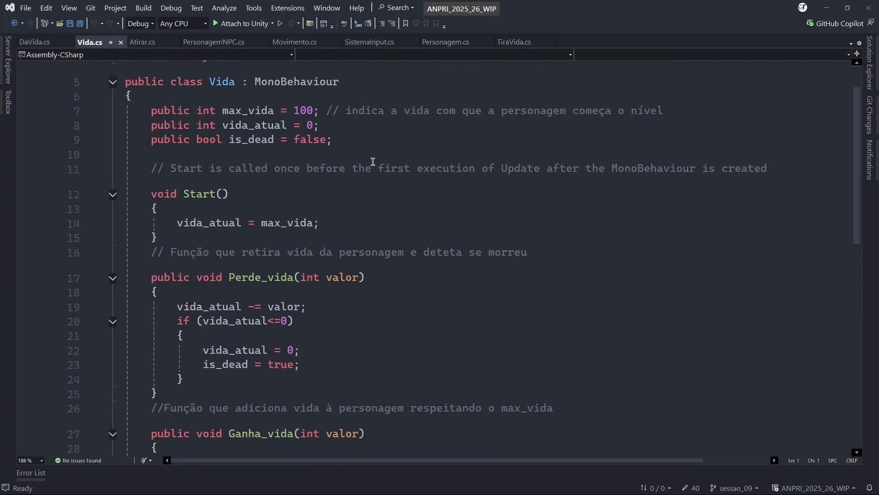
# Declare an AudioSource field named _audioSource below the is_dead variable in the Vida class
pyautogui.click(354, 205)
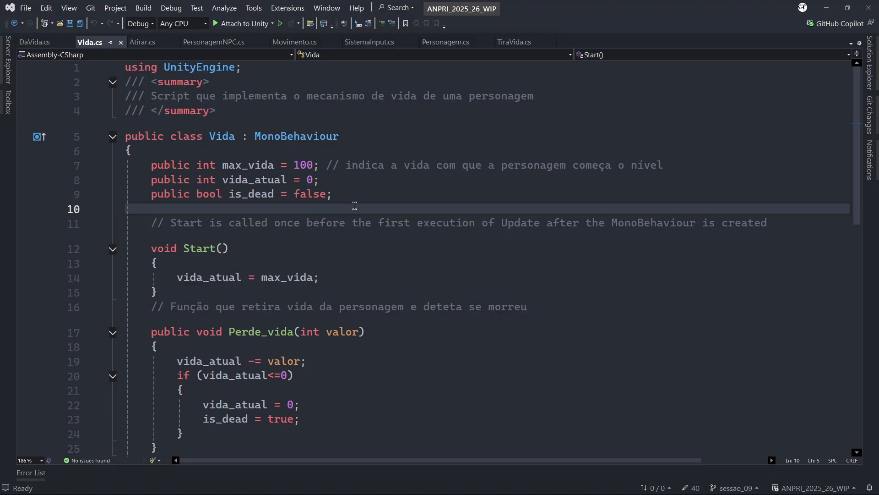
pyautogui.write('AudioS')
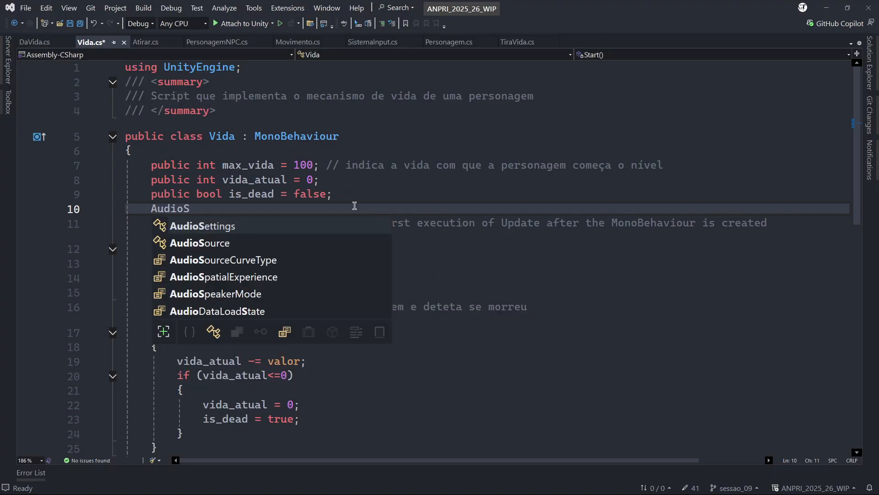
pyautogui.press('Tab')
pyautogui.write('_a')
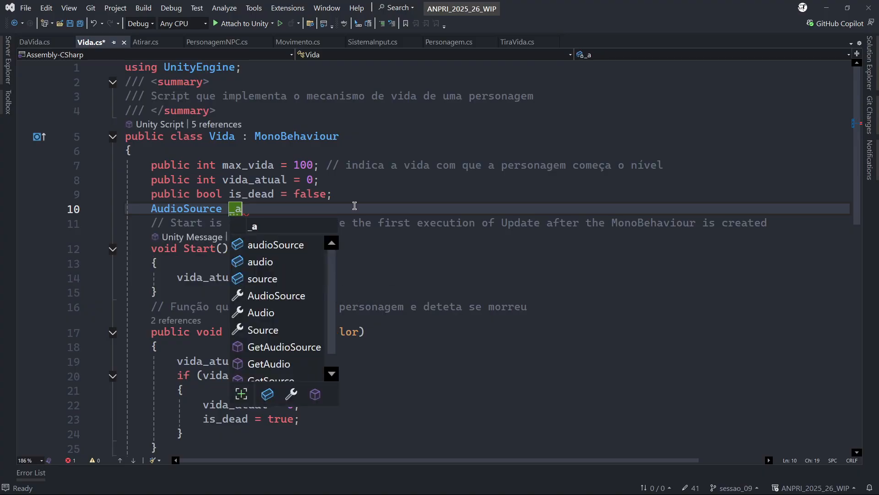
pyautogui.write('udioS')
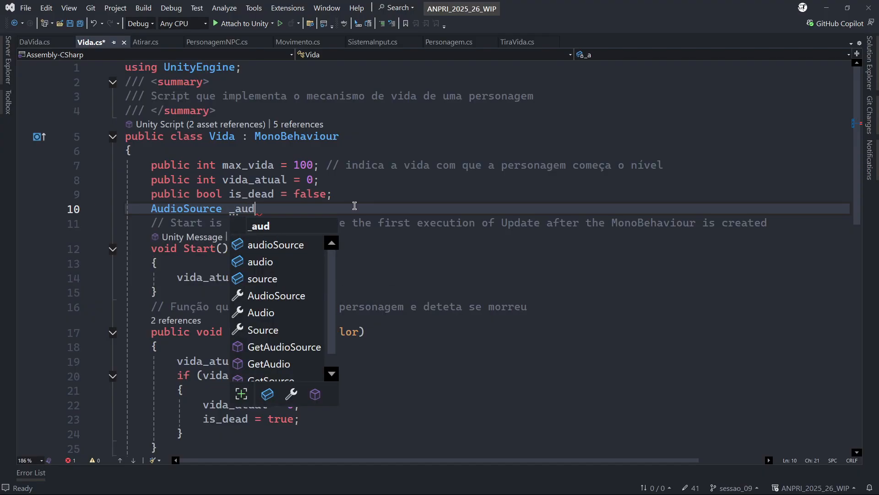
pyautogui.write('ource;')
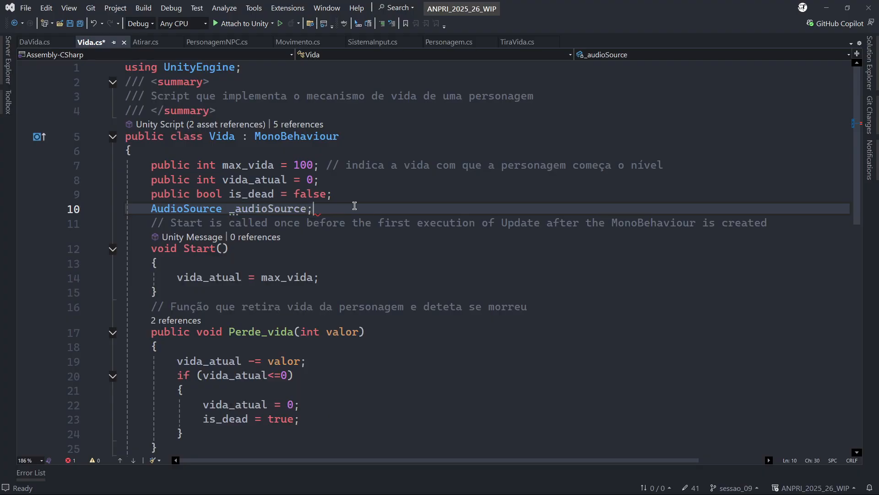
# Declare a public AudioClip field named SomPerderVida below the _audioSource field
pyautogui.press('Return')
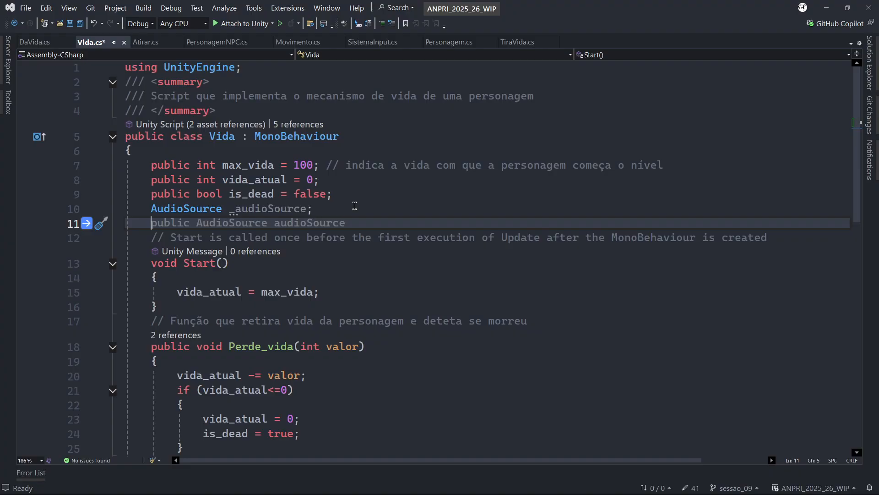
pyautogui.write('pub')
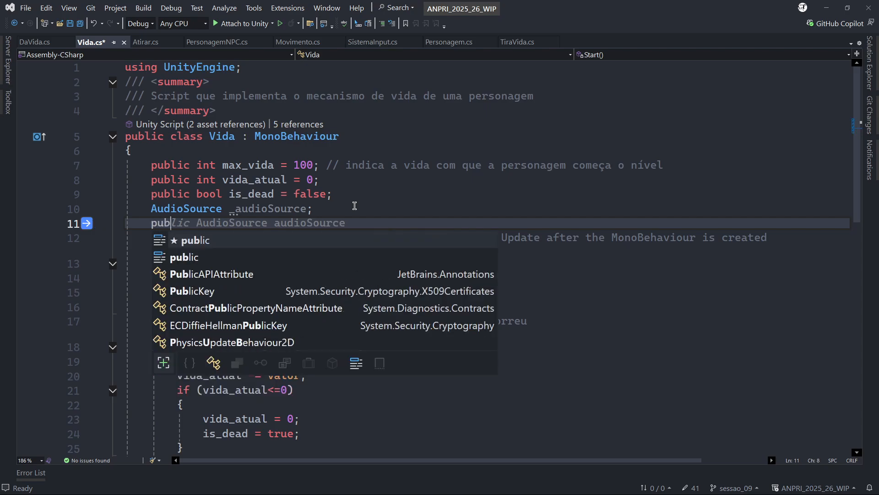
pyautogui.write('lic AudioClip')
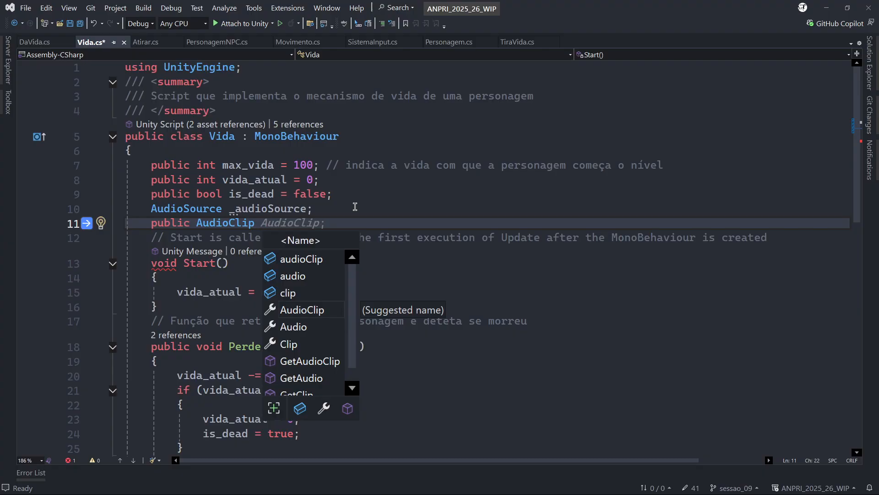
pyautogui.write('Som*er')
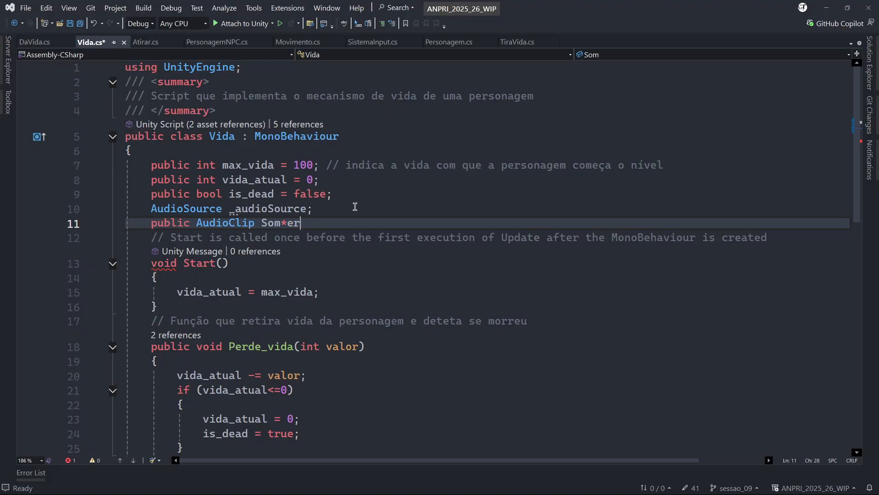
pyautogui.press('BackSpace')
pyautogui.write('PerderVida;')
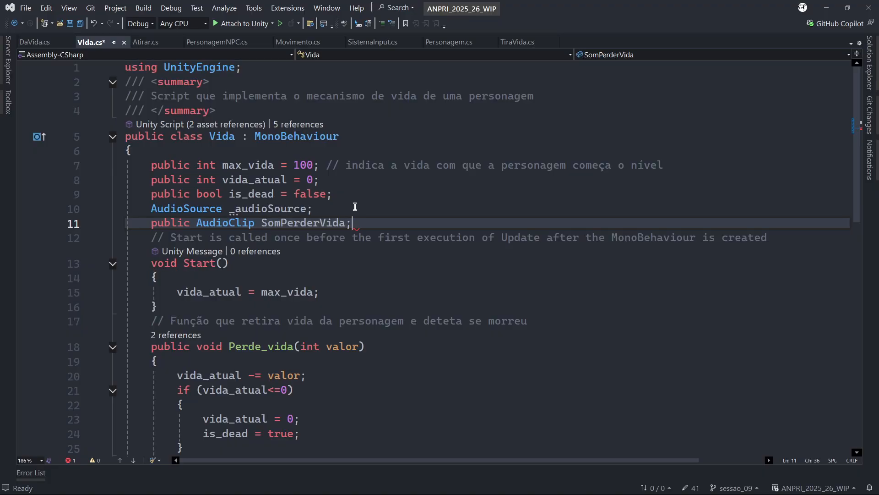
# Declare a public AudioClip field named SomMorrer below SomPerderVida, followed by an empty line
pyautogui.press('Return')
pyautogui.write('publi')
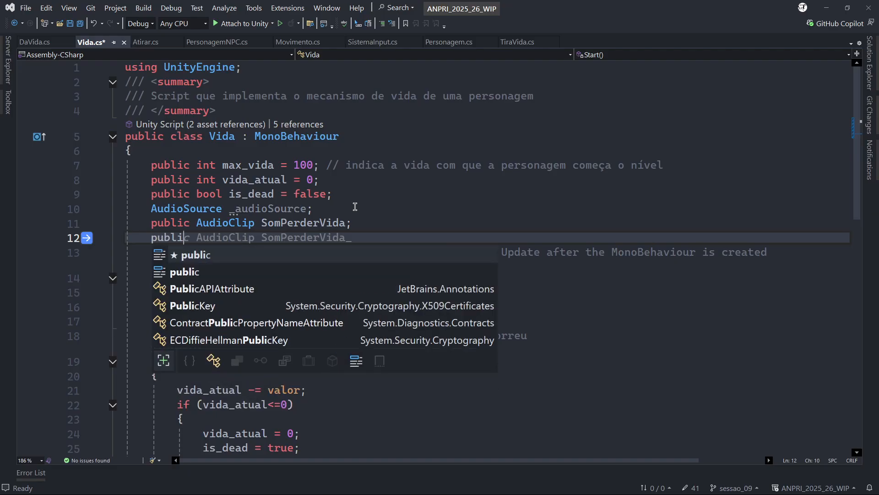
pyautogui.write('c AudioC')
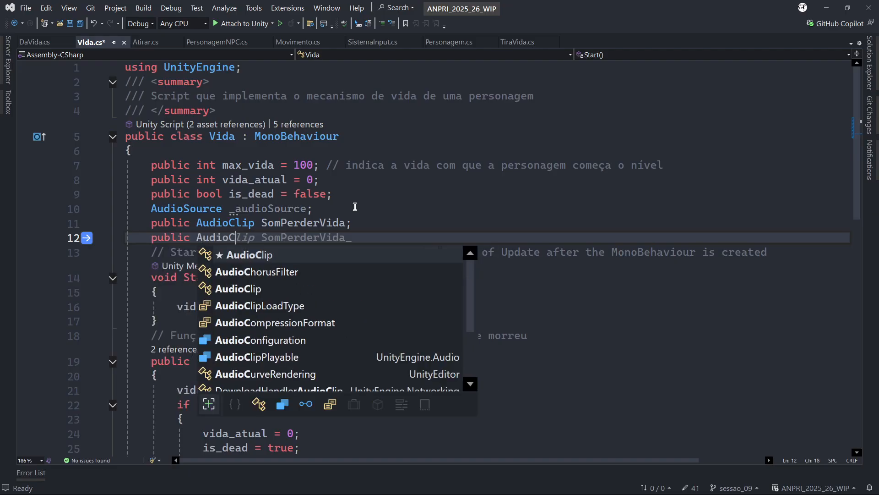
pyautogui.write('lip SomM')
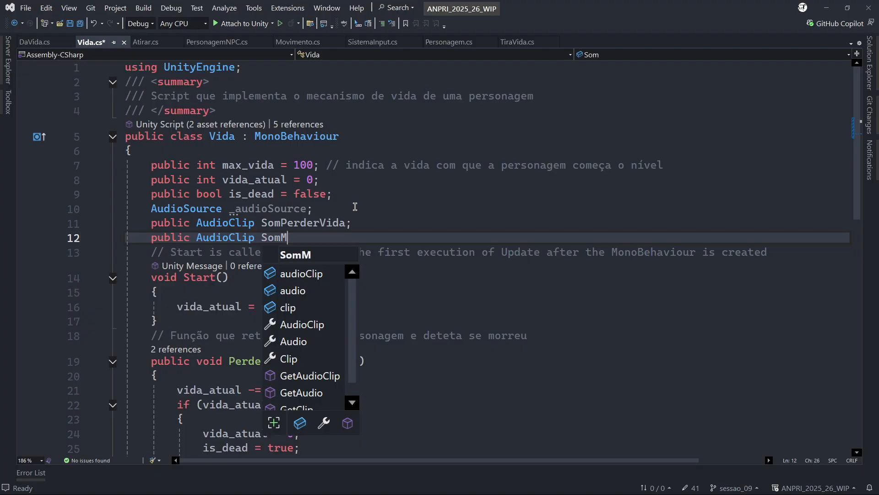
pyautogui.write('orrer;')
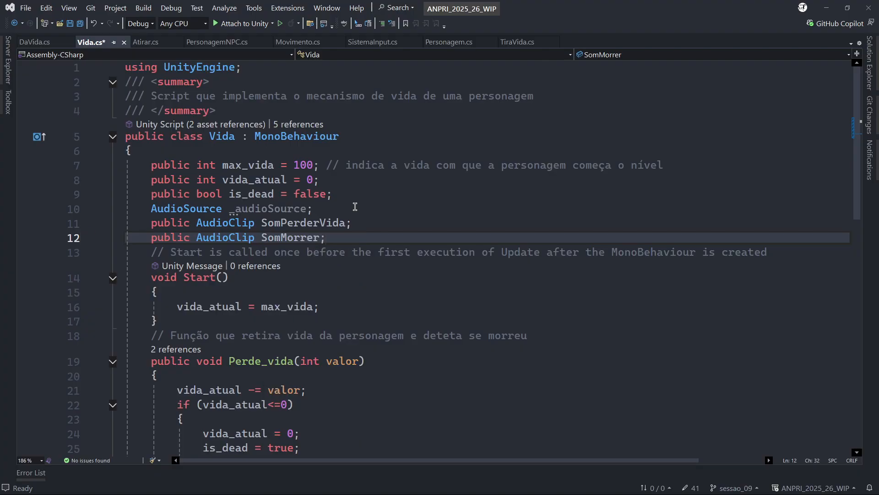
pyautogui.press('Return')
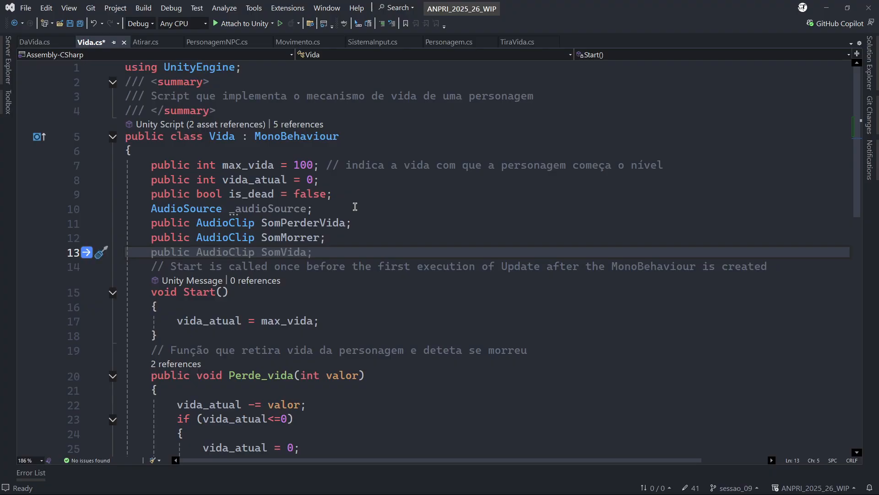
# In Start(), assign _audioSource with GetComponent<AudioSource>() after the vida_atual line
pyautogui.scroll(-1, 365, 228)
pyautogui.click(366, 278)
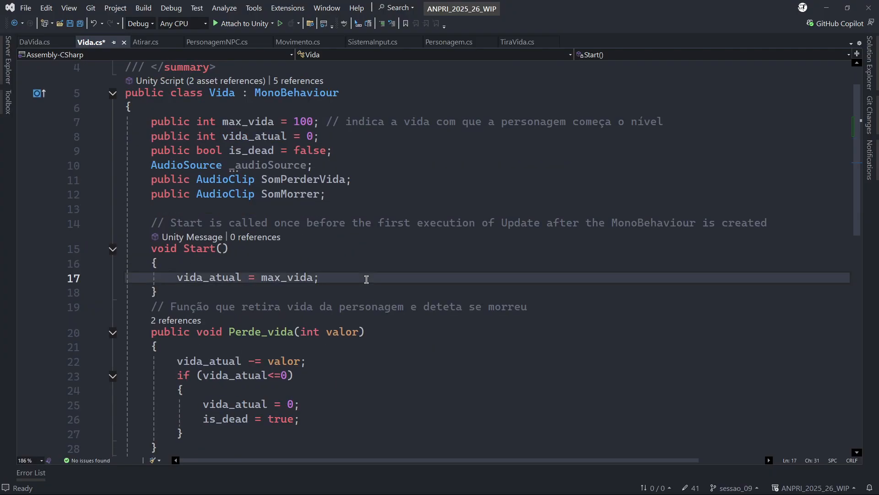
pyautogui.press('Return')
pyautogui.write('_a')
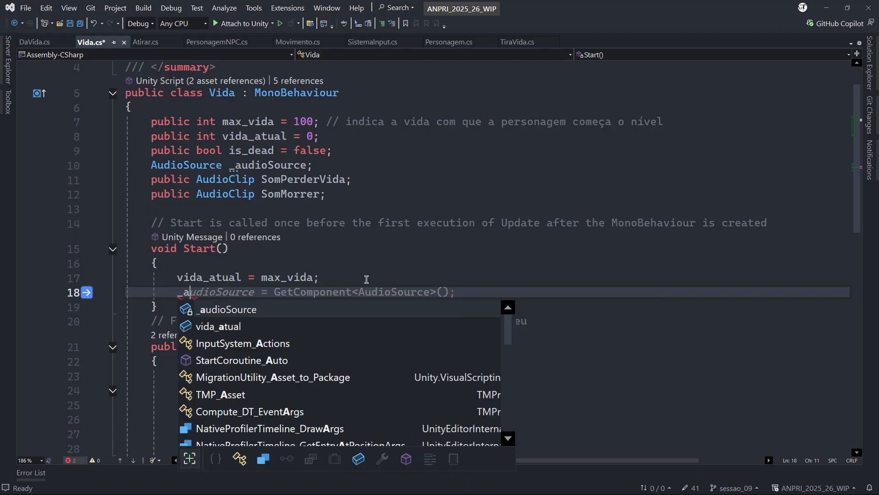
pyautogui.press('Tab')
pyautogui.press('Tab')
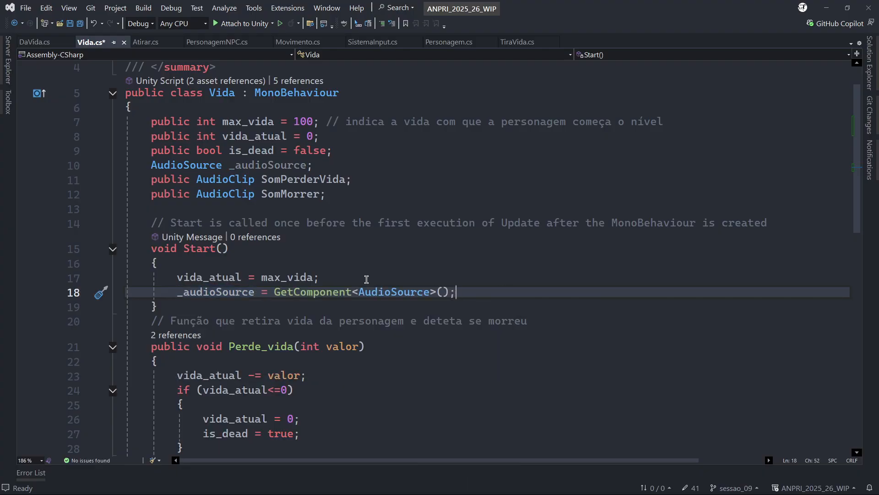
# In Perde_vida, add an if (is_dead) block with braces after the existing vida_atual<=0 check
pyautogui.scroll(-3, 366, 279)
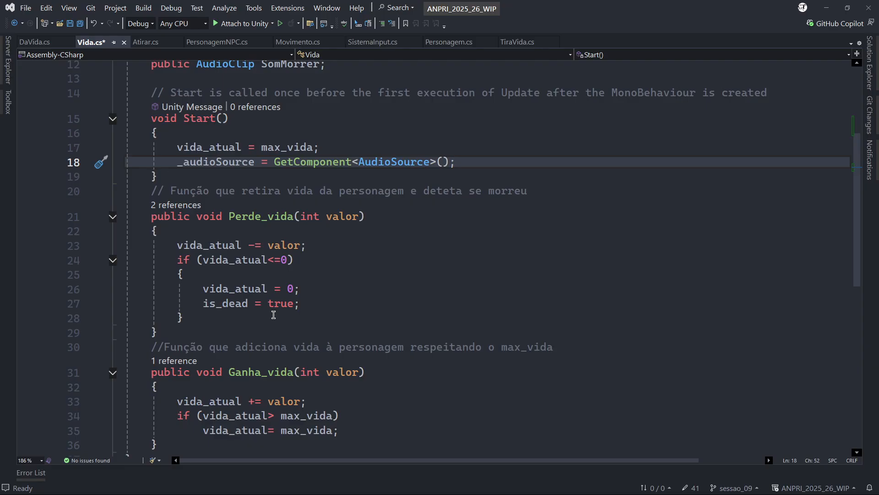
pyautogui.scroll(2, 370, 282)
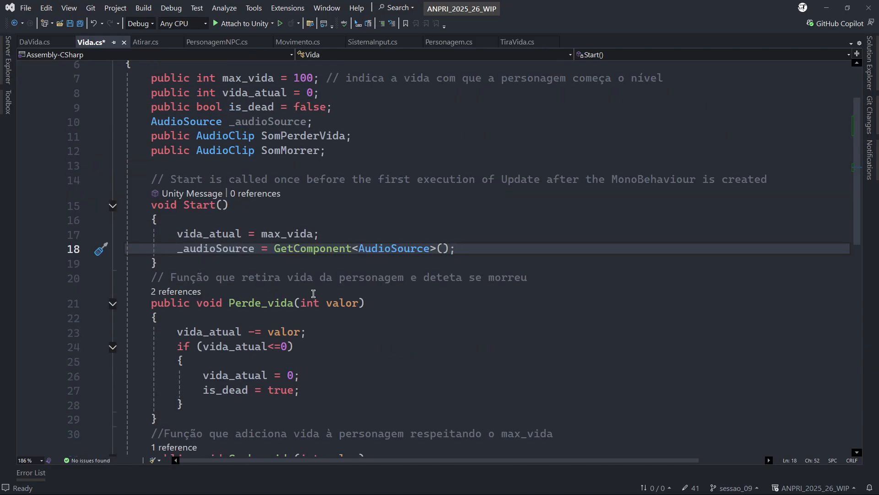
pyautogui.scroll(-1, 309, 292)
pyautogui.click(191, 362)
pyautogui.press('Return')
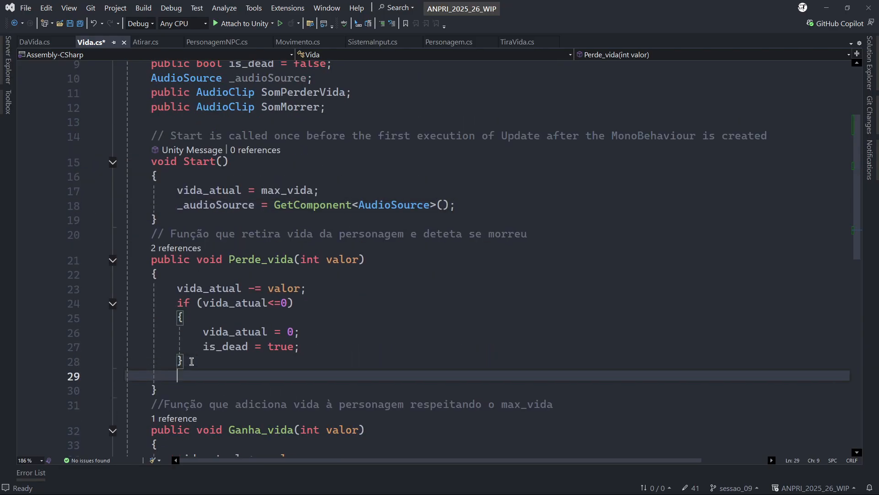
pyautogui.write('if (')
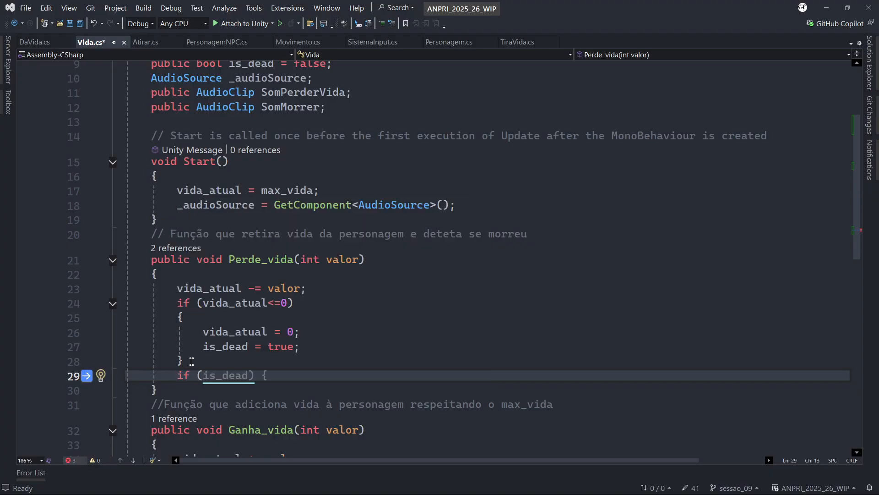
pyautogui.press('Tab')
pyautogui.press('BackSpace')
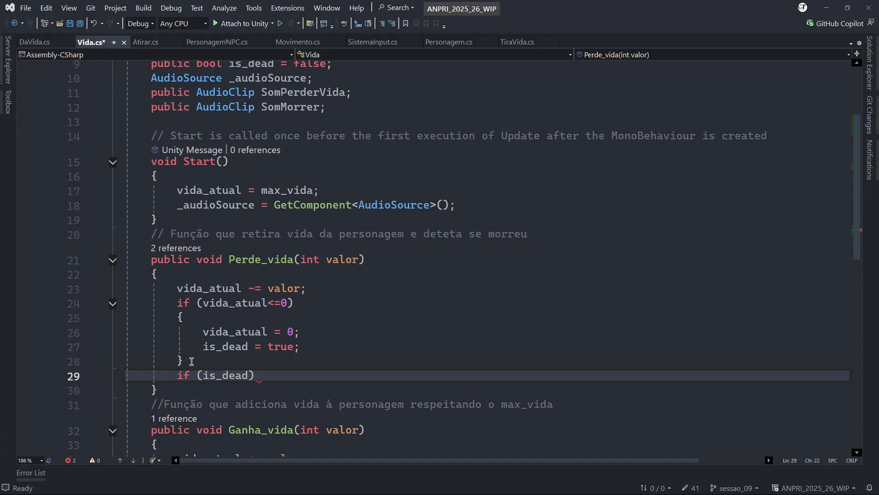
pyautogui.write('{')
pyautogui.press('Return')
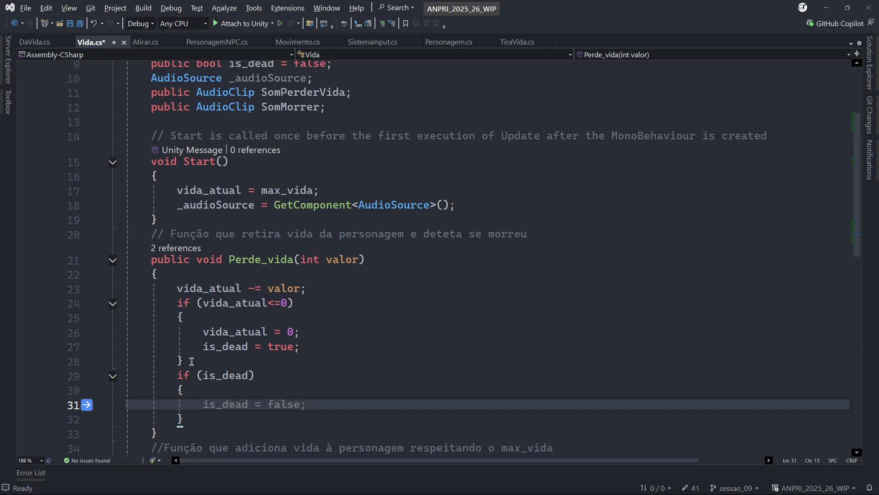
# Inside the if (is_dead) block, set _audioSource.clip to SomMorrer and call _audioSource.Play()
pyautogui.write('_au')
pyautogui.press('Tab')
pyautogui.write('.clip = ')
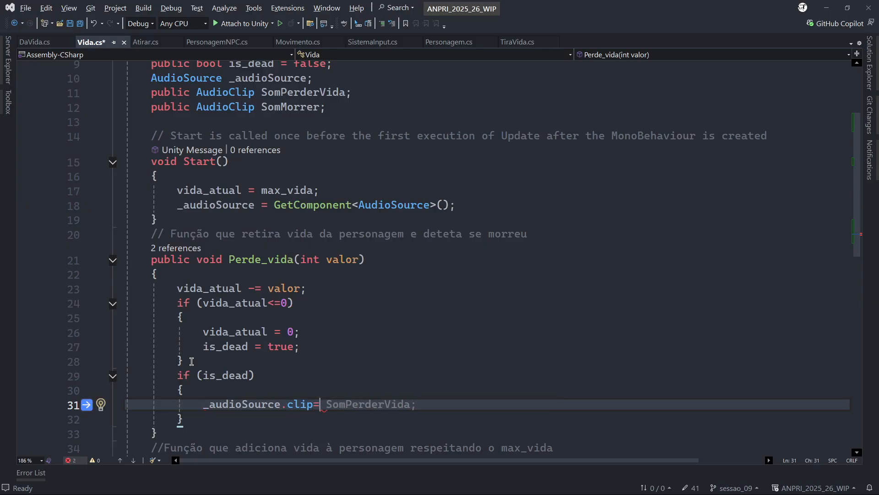
pyautogui.write('SomMorrer;')
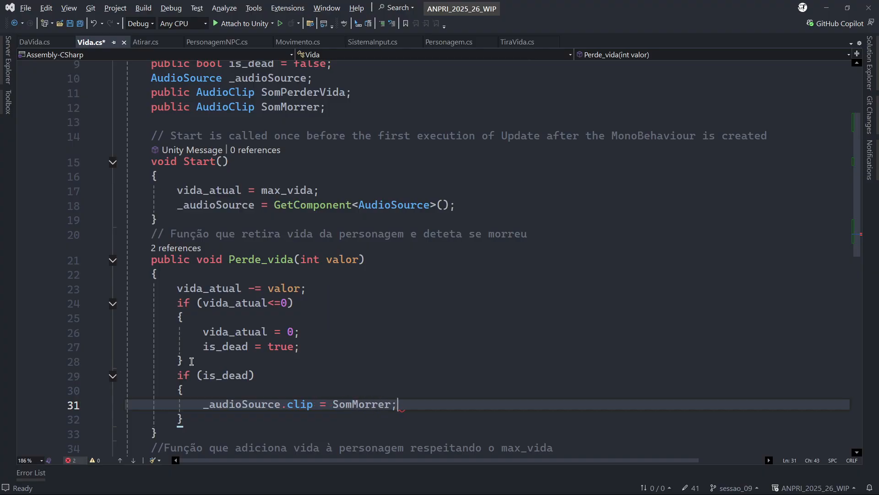
pyautogui.press('Return')
pyautogui.write('_au')
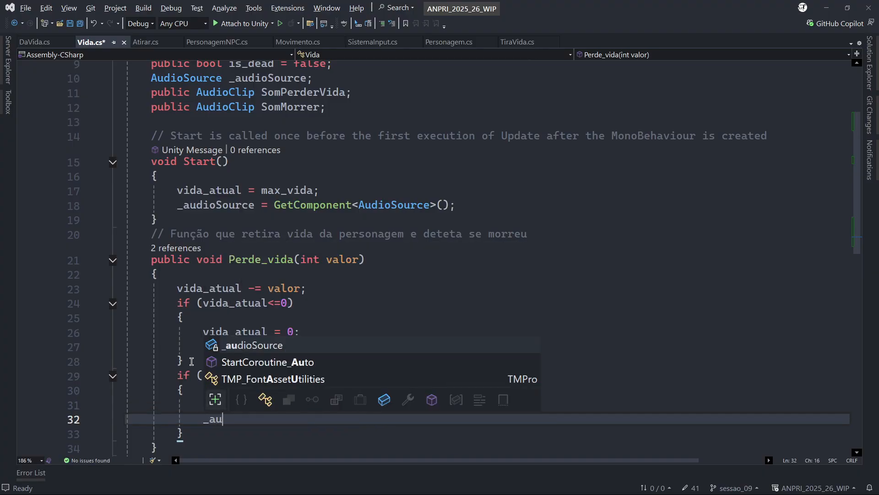
pyautogui.write('dioSource.pl')
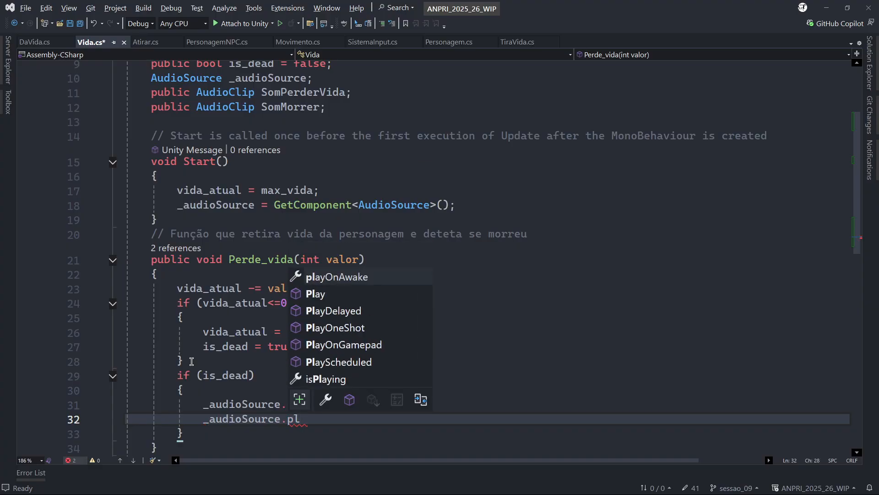
pyautogui.write('a();')
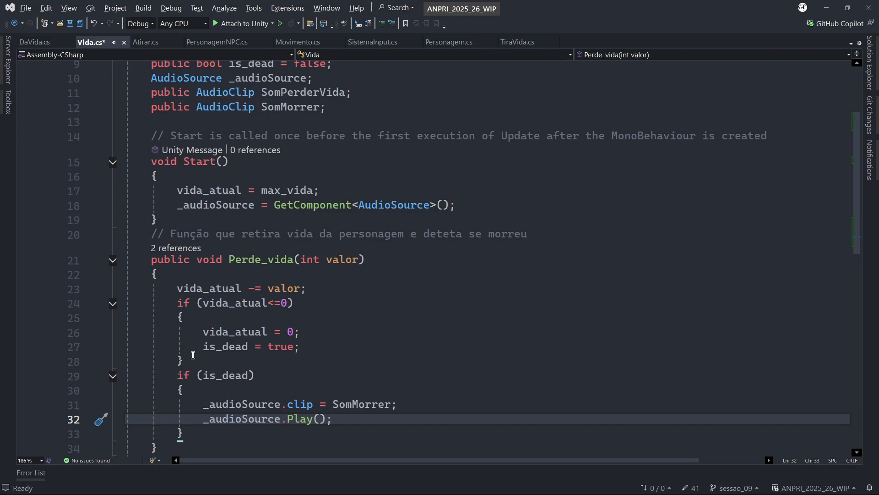
pyautogui.scroll(-2, 340, 317)
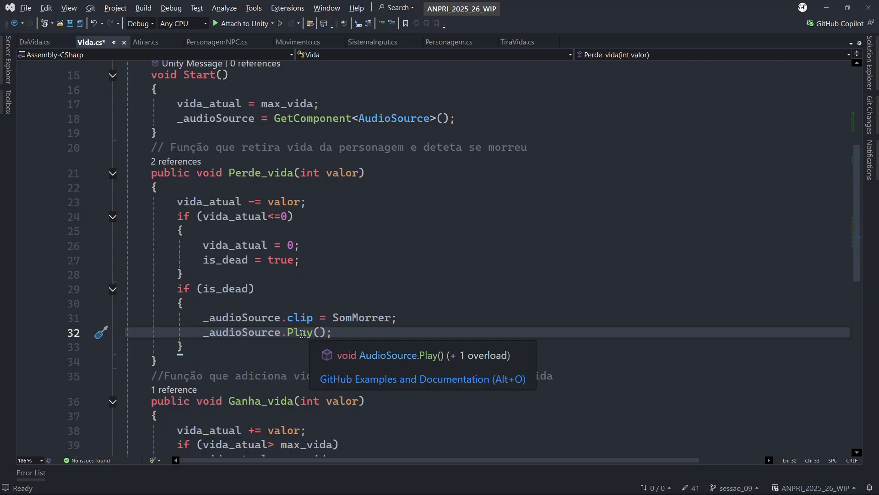
# In the is_dead block, replace the Play() call with _audioSource.PlayOneShot(SomMorrer);
pyautogui.click(302, 334)
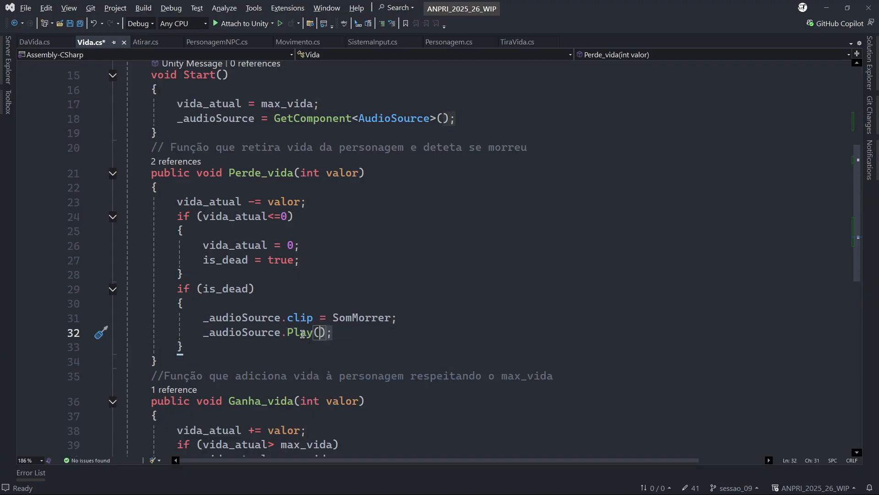
pyautogui.doubleClick(303, 335)
pyautogui.write('Play')
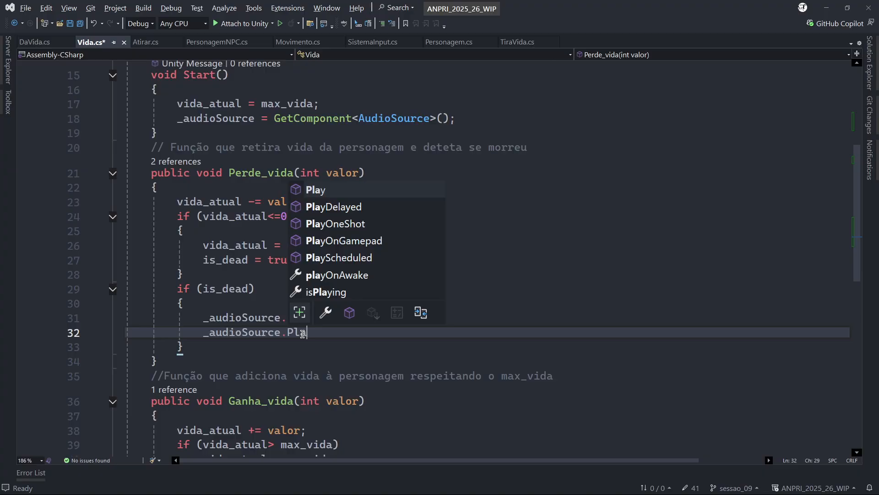
pyautogui.press('Down')
pyautogui.press('Down')
pyautogui.press('Tab')
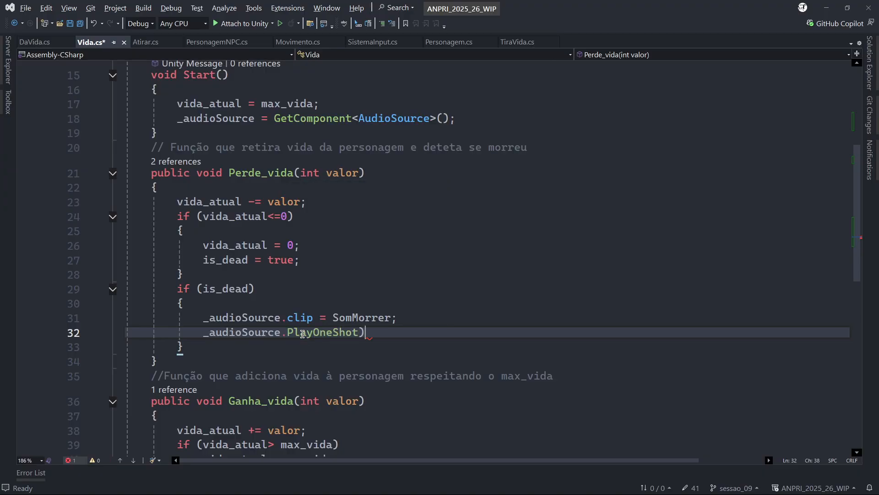
pyautogui.write('(')
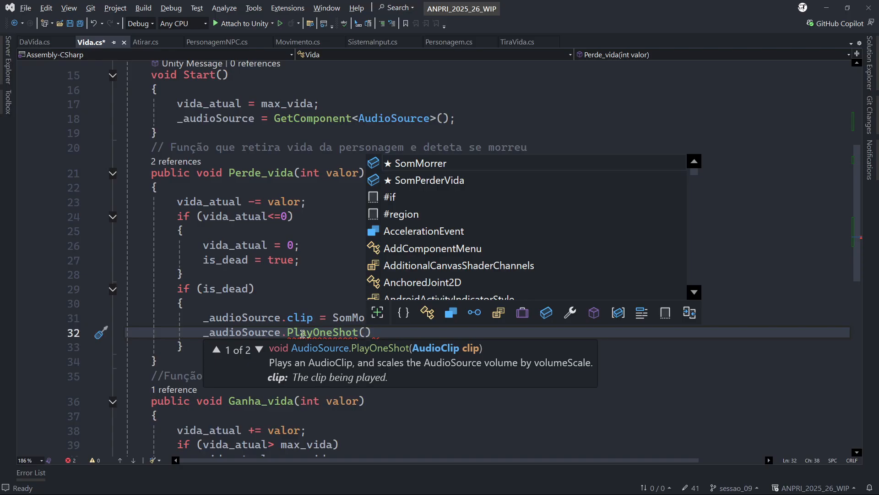
pyautogui.write('Som')
pyautogui.write(');')
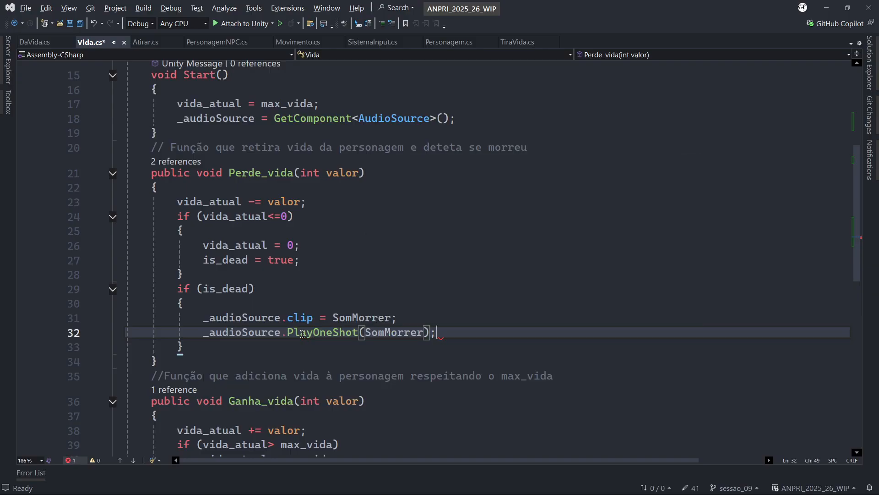
# Comment out the _audioSource.clip = SomMorrer; line in the is_dead block
pyautogui.press('Up')
pyautogui.hotkey('ctrl', 'Left')
pyautogui.hotkey('ctrl', 'Left')
pyautogui.hotkey('ctrl', 'Left')
pyautogui.hotkey('ctrl', 'Left')
pyautogui.hotkey('ctrl', 'Left')
pyautogui.hotkey('ctrl', 'Left')
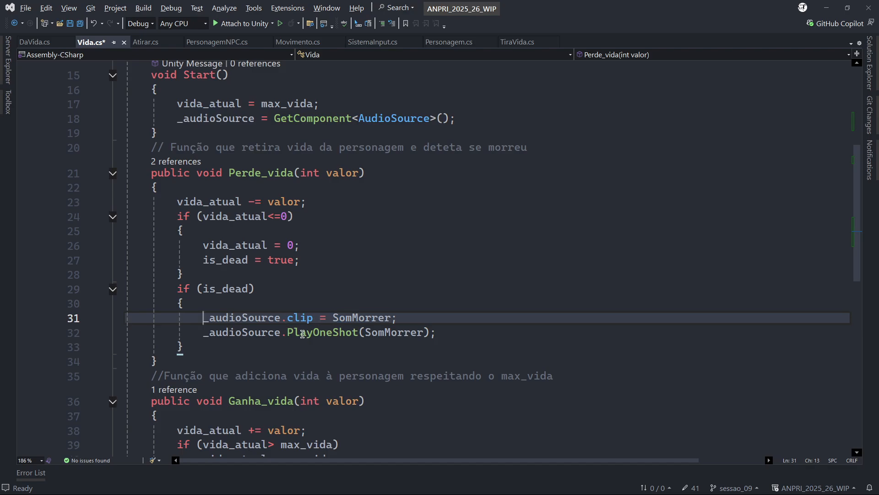
pyautogui.write('//')
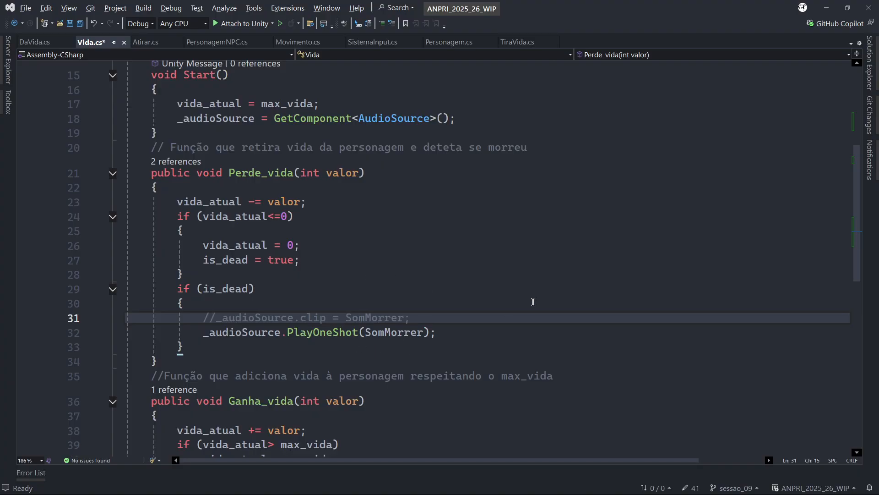
# Add an else block with braces after the if (is_dead) block in Perde_vida
pyautogui.scroll(-1, 545, 297)
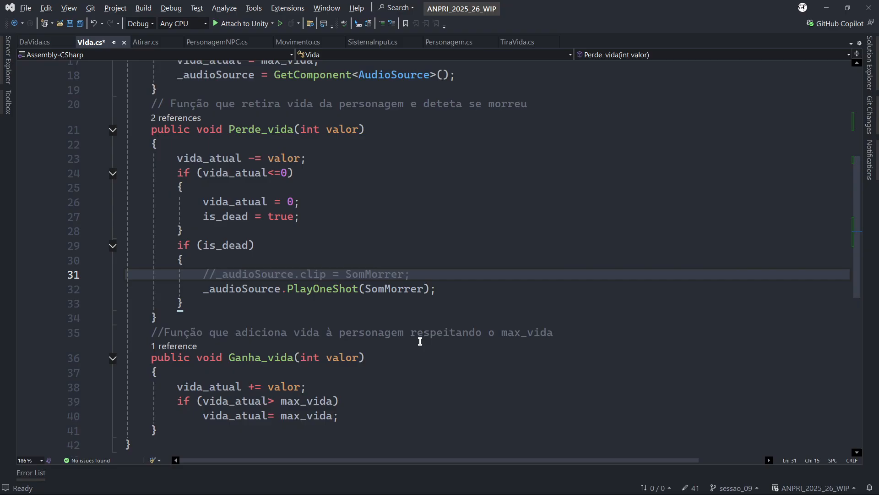
pyautogui.click(223, 305)
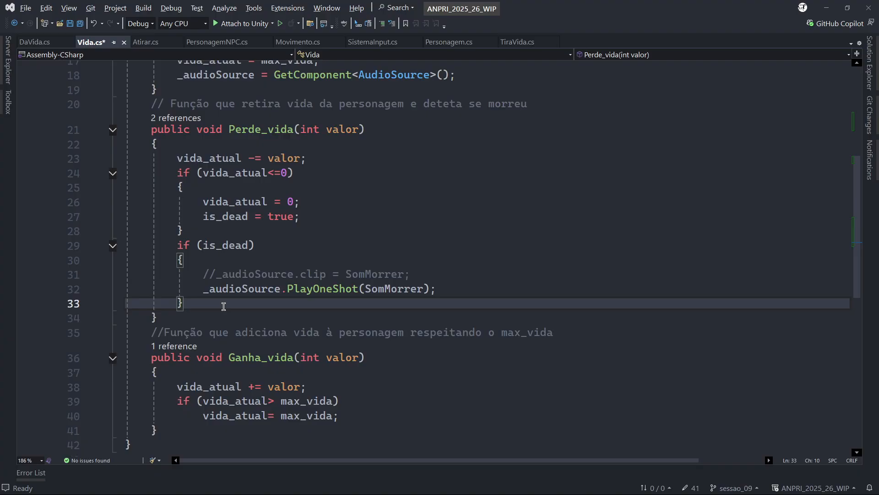
pyautogui.write('else')
pyautogui.press('Tab')
pyautogui.press('Tab')
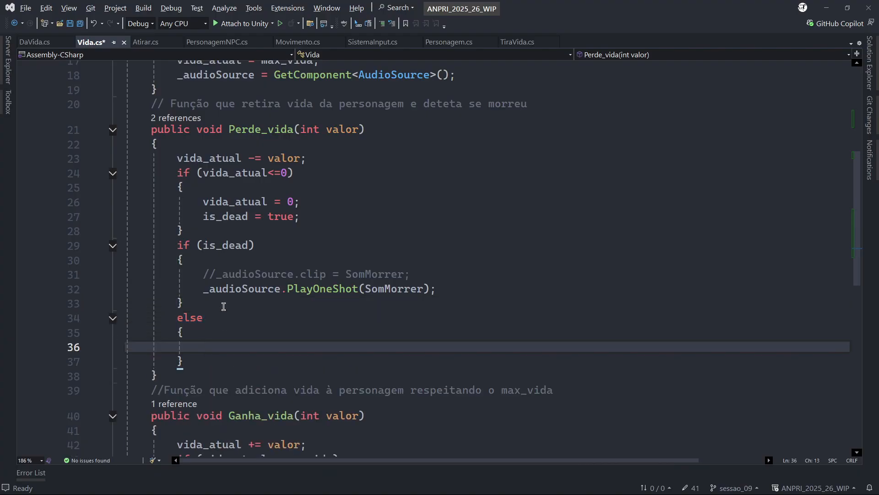
# Inside the else block, call _audioSource.PlayOneShot(SomPerderVida); and save the Vida script
pyautogui.write('_aud')
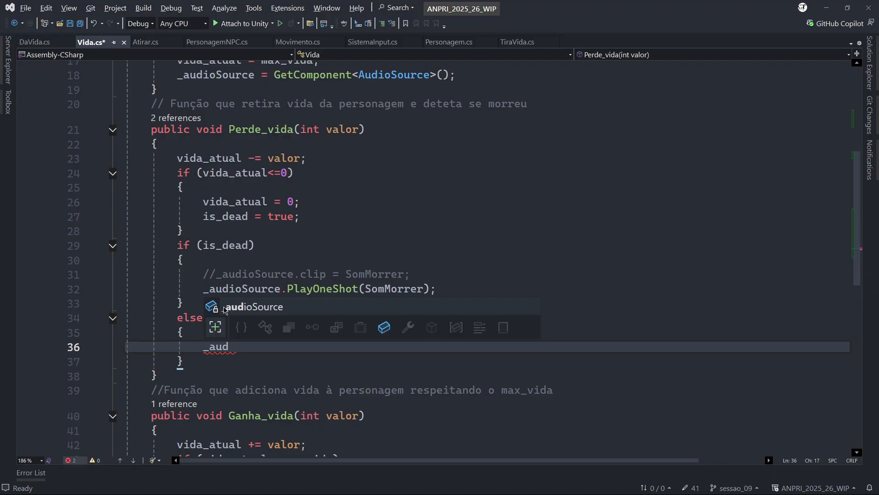
pyautogui.write('ioSource.PLa')
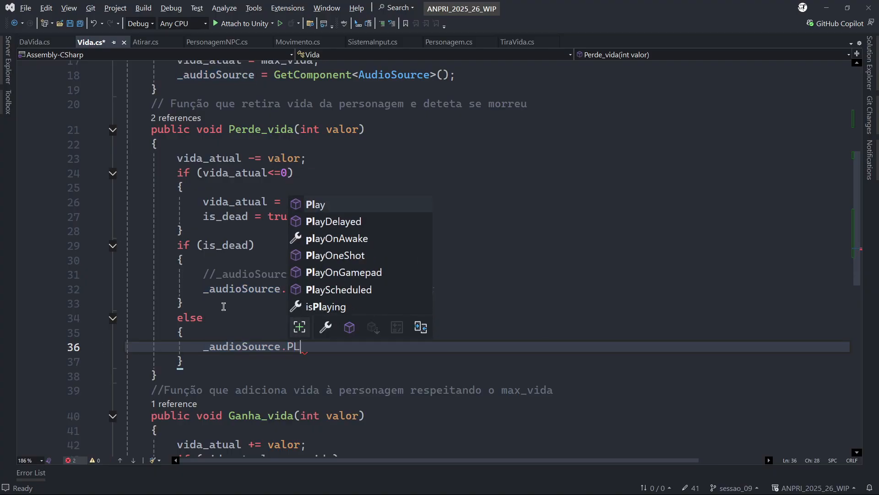
pyautogui.press('BackSpace')
pyautogui.press('BackSpace')
pyautogui.write('lay')
pyautogui.press('Down')
pyautogui.press('Down')
pyautogui.press('Tab')
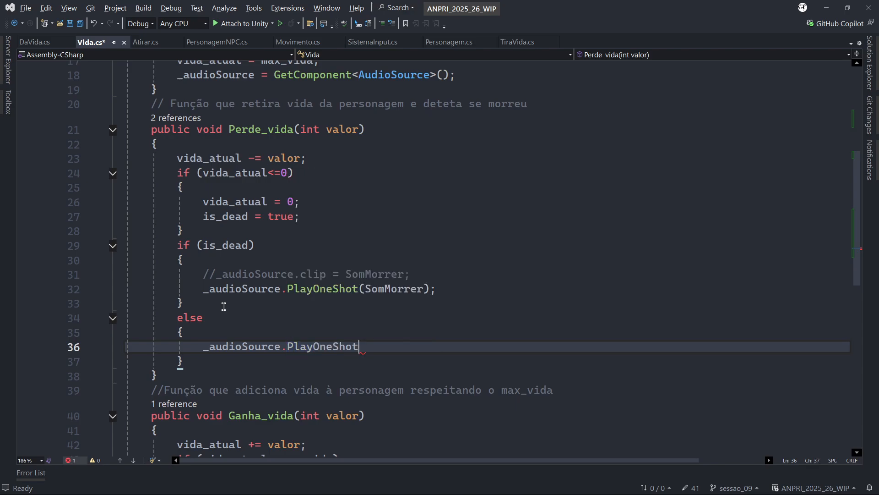
pyautogui.write('(')
pyautogui.write('Som')
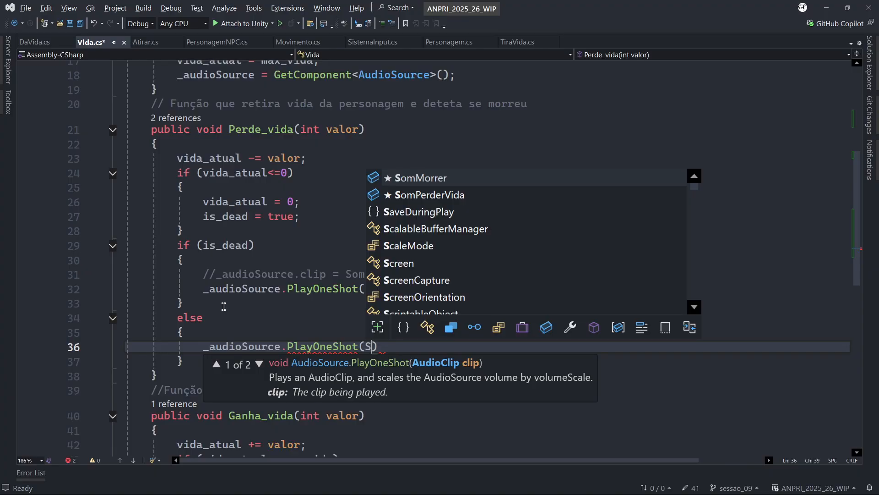
pyautogui.press('Down')
pyautogui.press('Tab')
pyautogui.write(')')
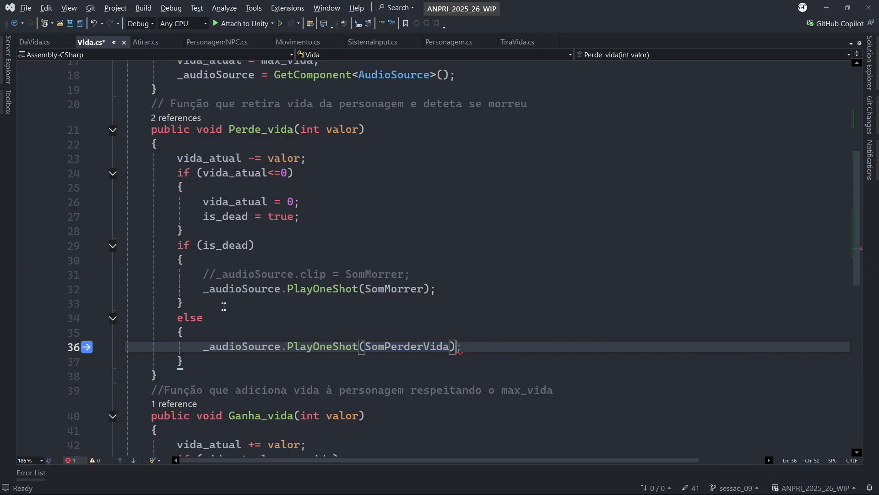
pyautogui.write(';')
pyautogui.hotkey('ctrl', 's')
# Insert the line if (_audioSource == null) return; directly above the if (is_dead) check
pyautogui.press('Up')
pyautogui.press('Up')
pyautogui.press('Up')
pyautogui.press('Up')
pyautogui.press('Up')
pyautogui.press('Up')
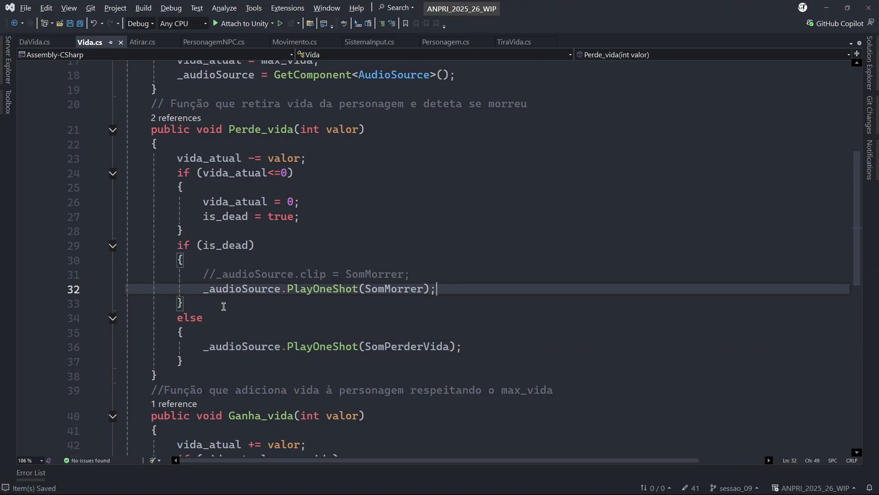
pyautogui.press('Up')
pyautogui.hotkey('ctrl', 'Return')
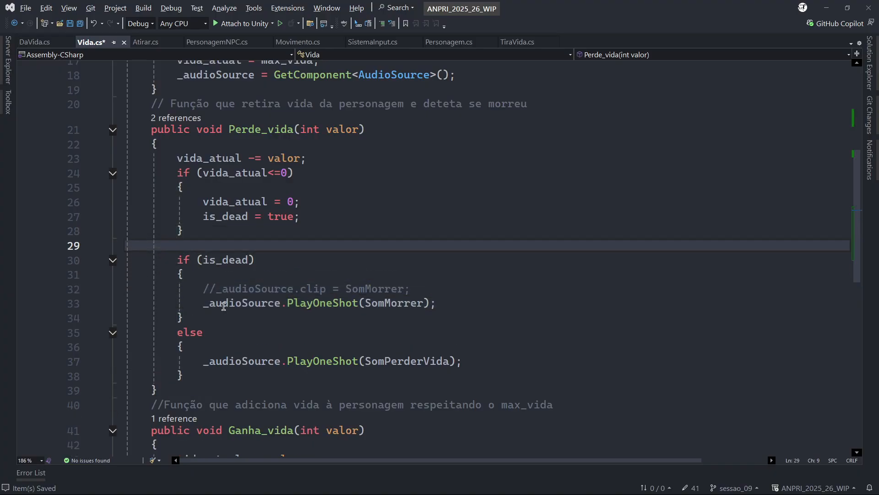
pyautogui.write('if (_')
pyautogui.press('Tab')
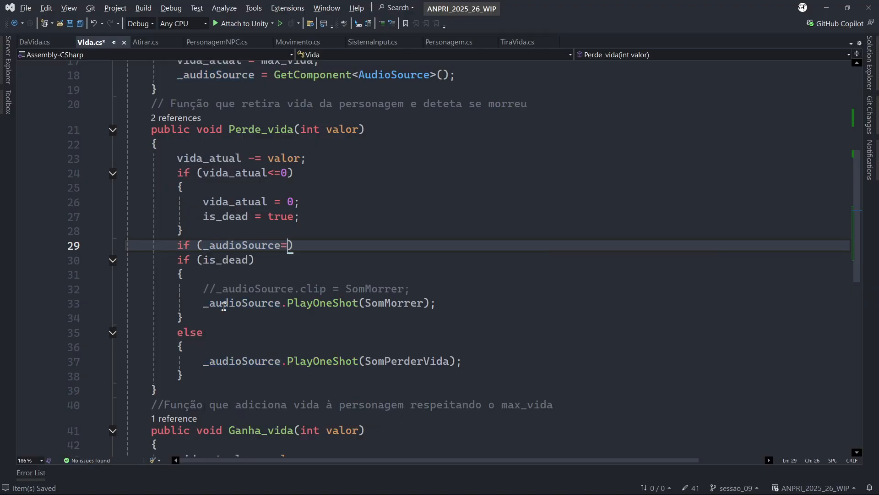
pyautogui.write('== null) return;')
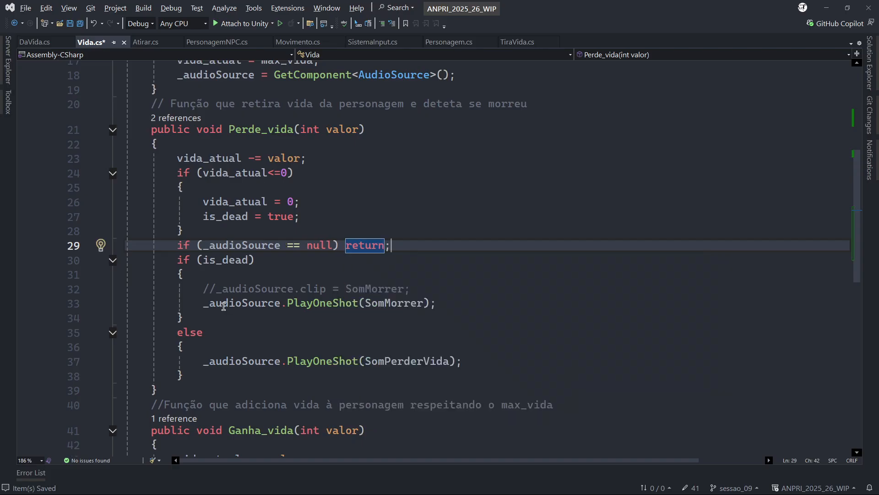
# Guard the death sound with if (SomMorrer!=null) above its PlayOneShot call, and indent that call beneath it
pyautogui.press('Down')
pyautogui.press('Down')
pyautogui.press('Down')
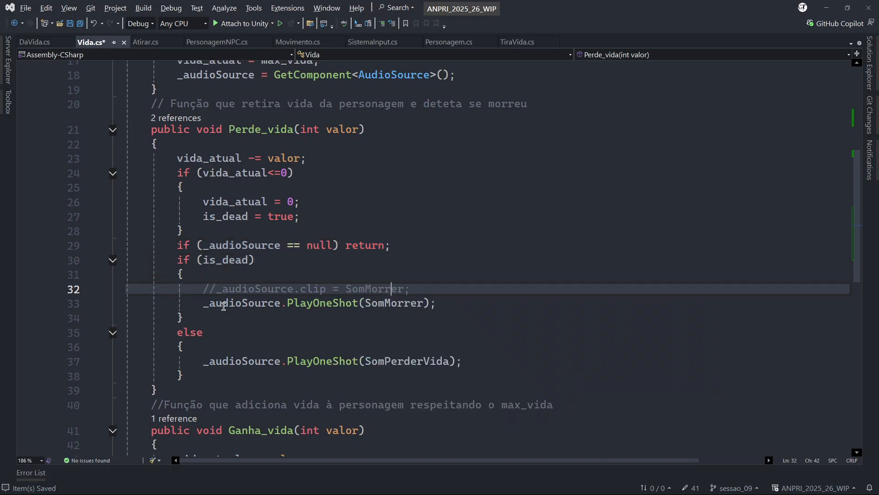
pyautogui.press('End')
pyautogui.press('Return')
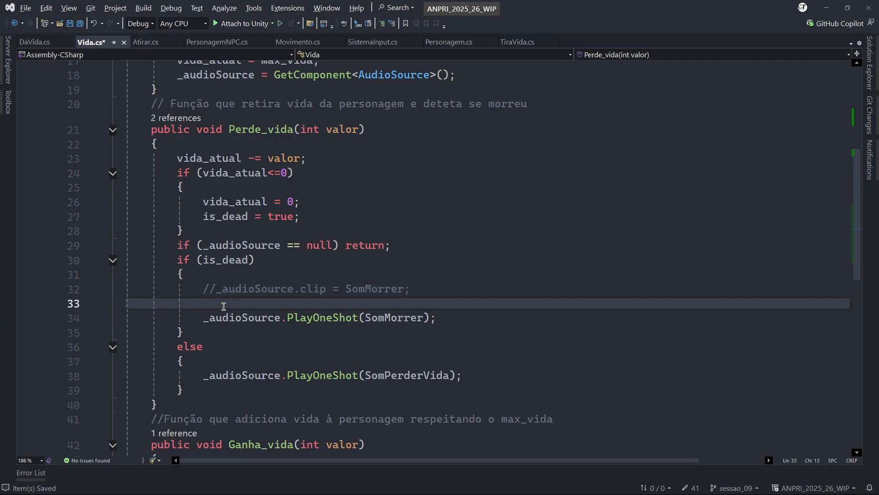
pyautogui.write('if (Som')
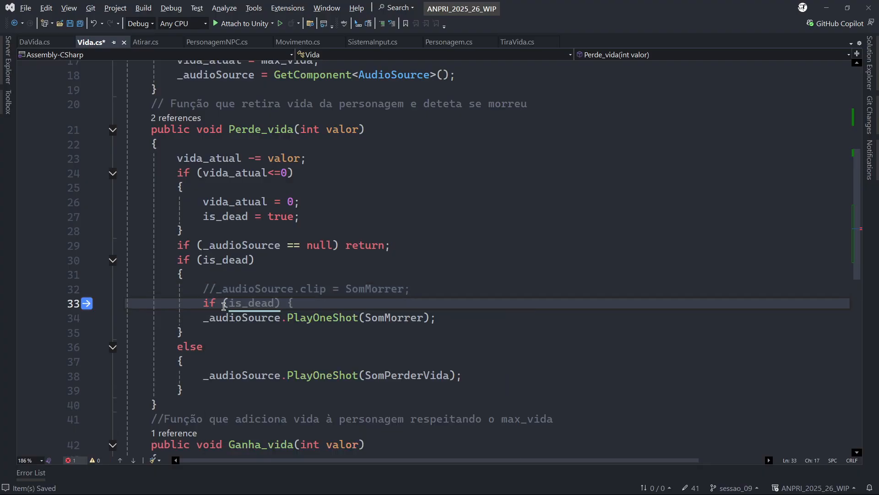
pyautogui.write('M')
pyautogui.press('Tab')
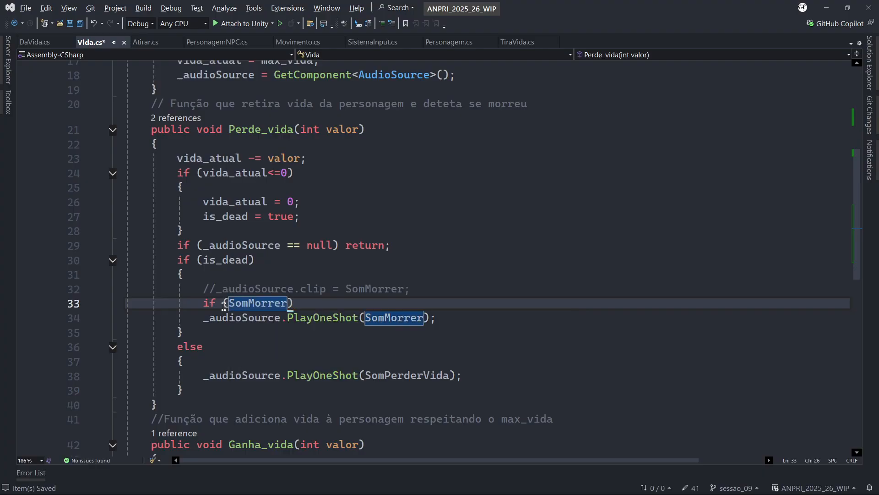
pyautogui.write('!=u')
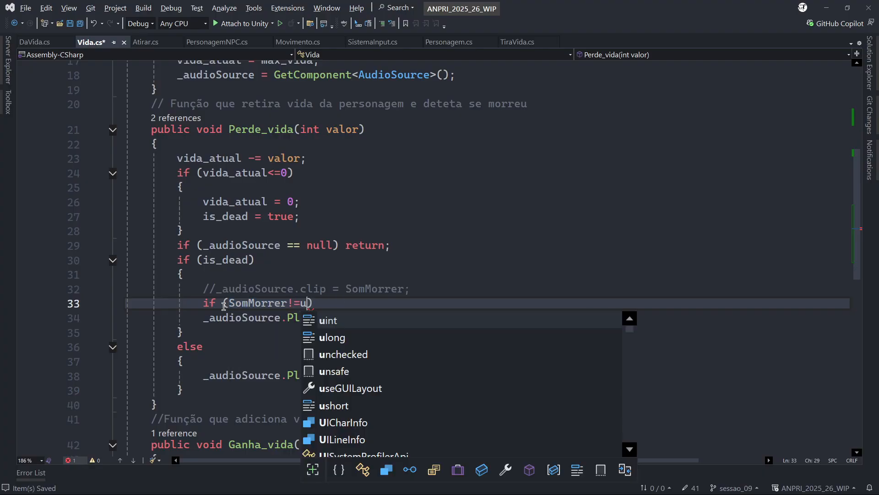
pyautogui.press('BackSpace')
pyautogui.write('null')
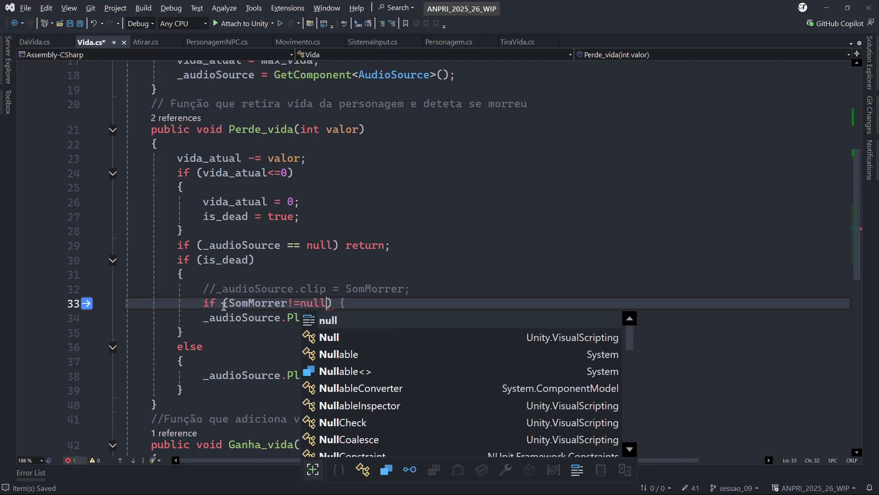
pyautogui.press('Escape')
pyautogui.press('Down')
pyautogui.press('Home')
pyautogui.press('Tab')
# In the else block, guard PlayOneShot(SomPerderVida) with if(SomPerderVida!=null), indent the call, and save the script
pyautogui.press('Down')
pyautogui.press('Down')
pyautogui.press('Down')
pyautogui.press('Return')
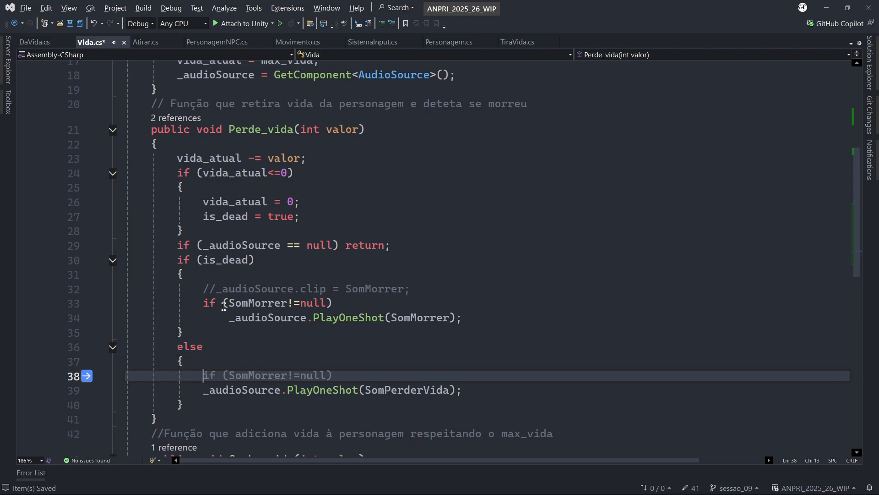
pyautogui.write('if')
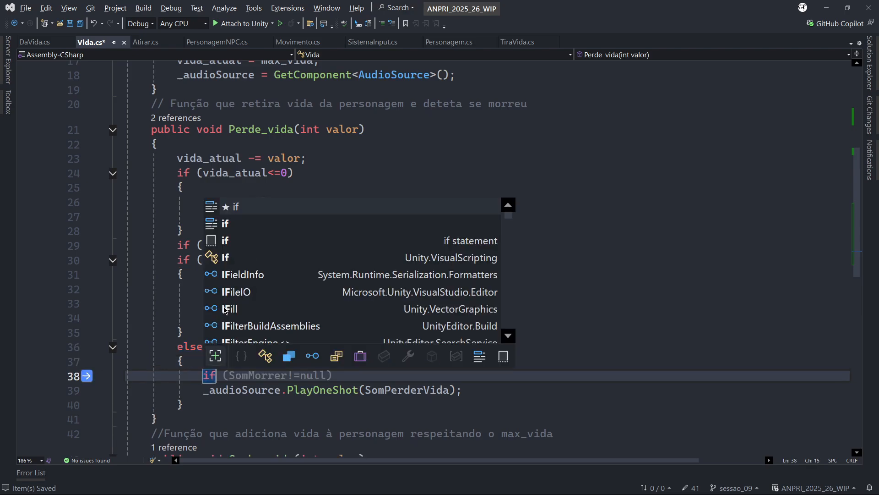
pyautogui.write('(SomPer')
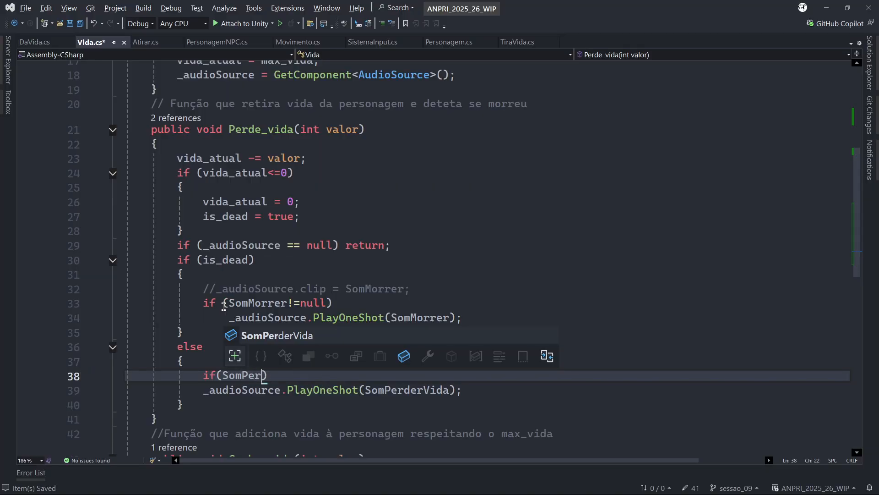
pyautogui.press('Tab')
pyautogui.write('!=null')
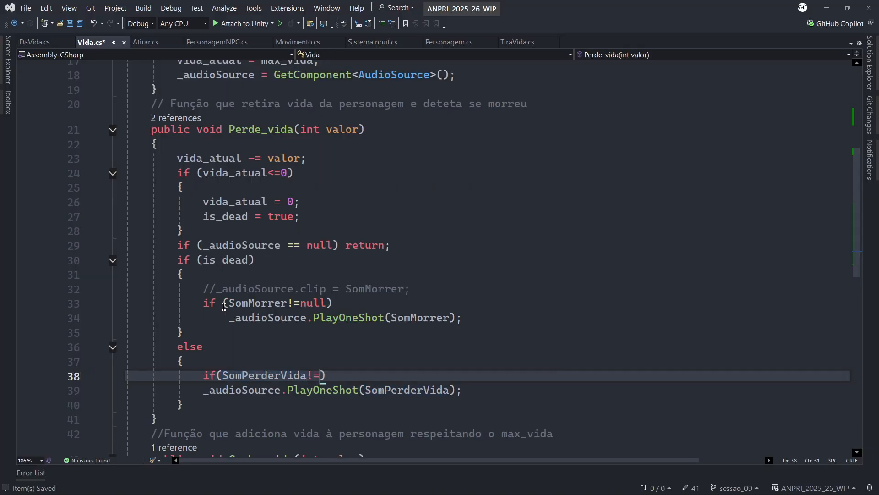
pyautogui.press('Down')
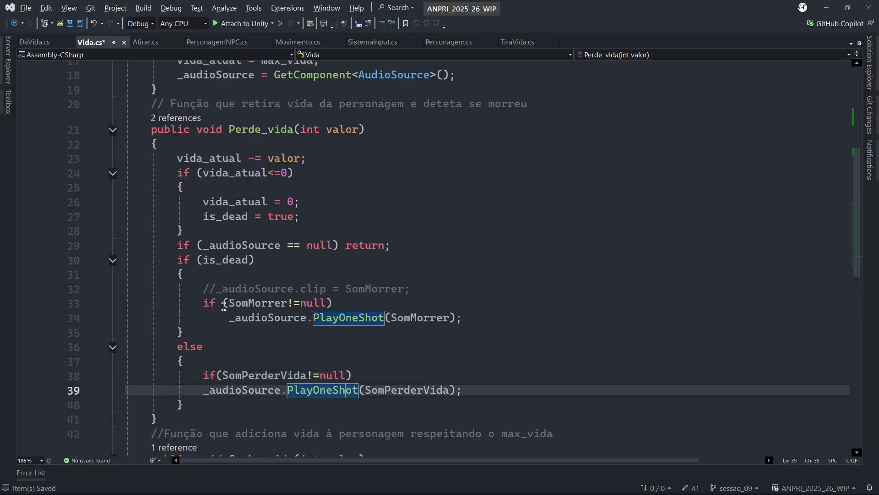
pyautogui.press('Home')
pyautogui.press('Tab')
pyautogui.hotkey('ctrl', 's')
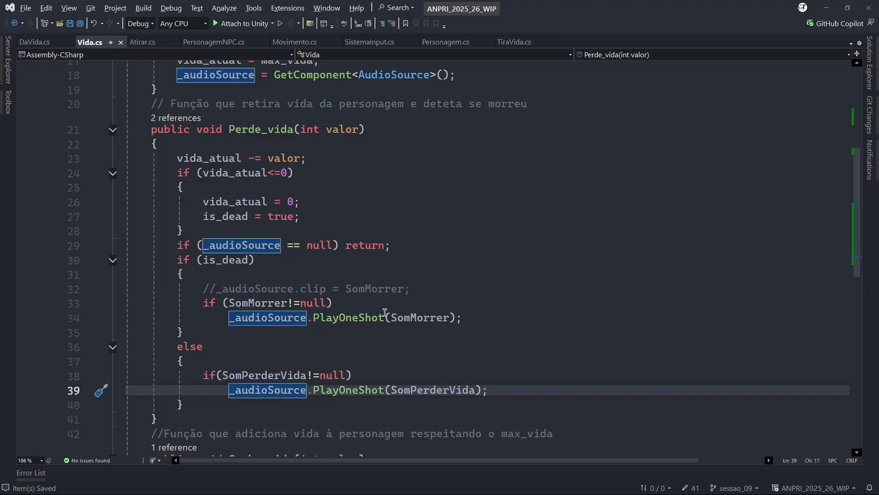
# Review the Vida script, then switch to the Unity editor and select the Player object
pyautogui.scroll(3, 539, 227)
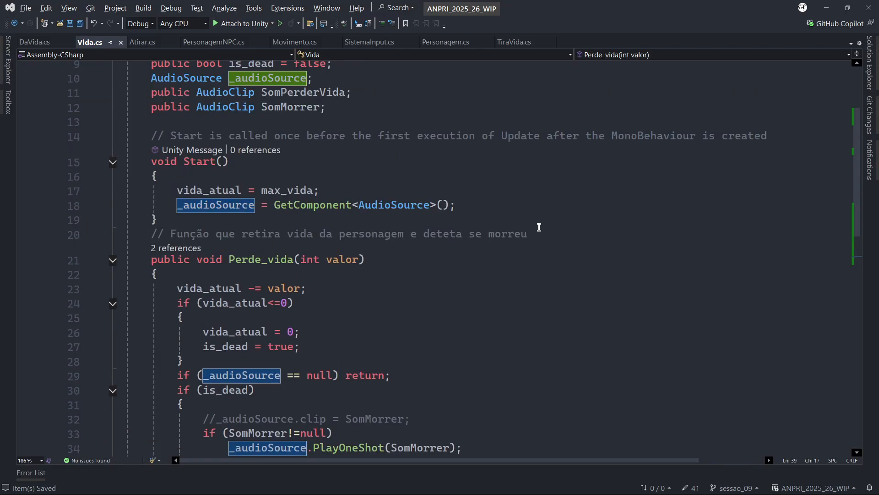
pyautogui.scroll(-7, 418, 173)
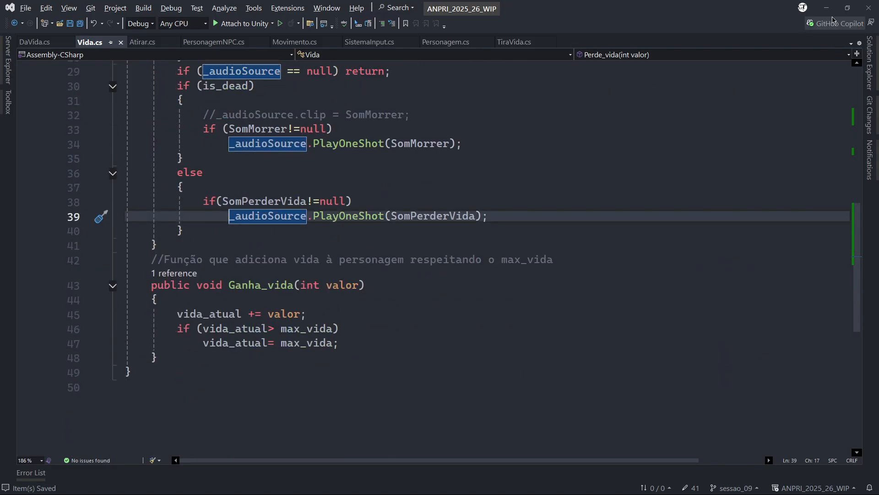
pyautogui.click(826, 7)
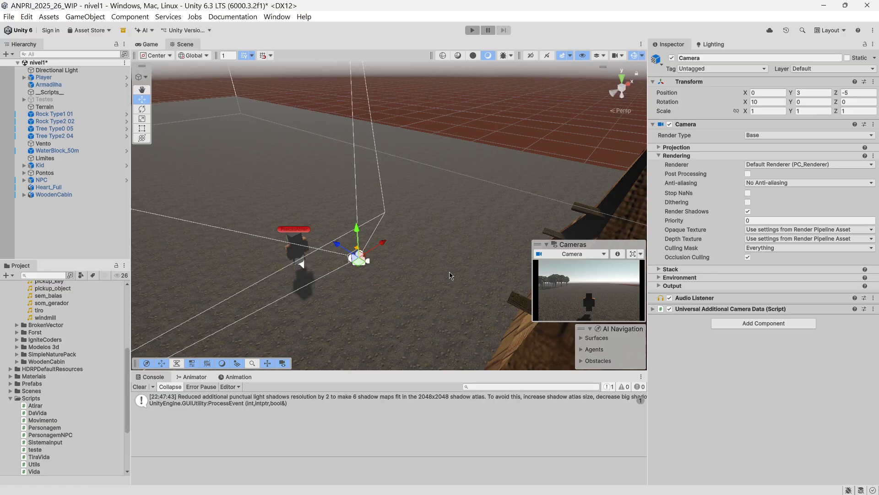
pyautogui.click(46, 78)
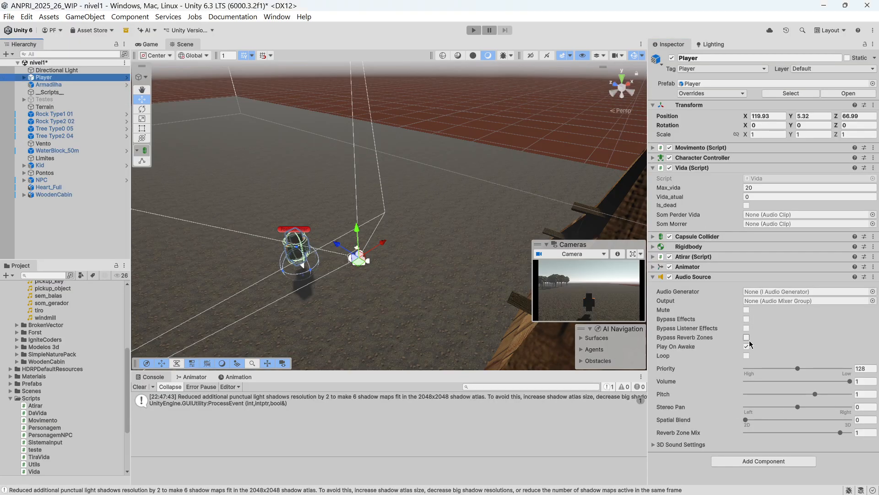
# Disable Play On Awake on the Player's Audio Source and set its Spatial Blend to 1
pyautogui.click(746, 347)
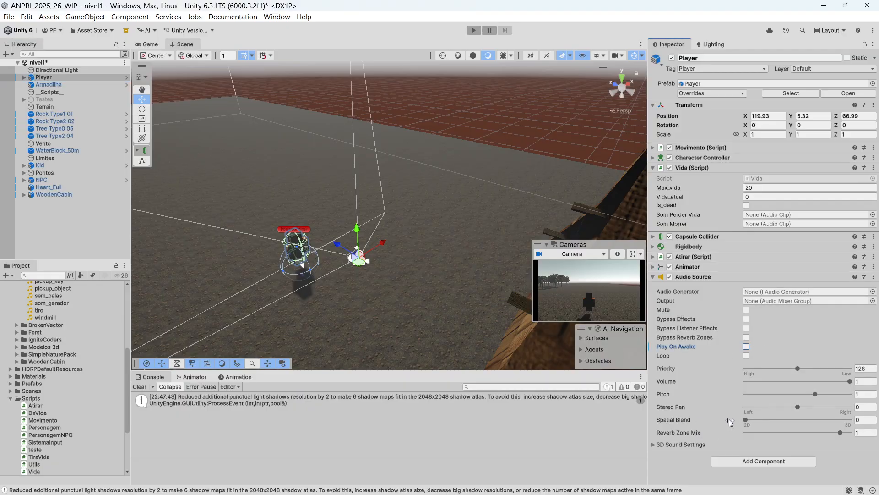
pyautogui.moveTo(745, 419); pyautogui.dragTo(876, 422)
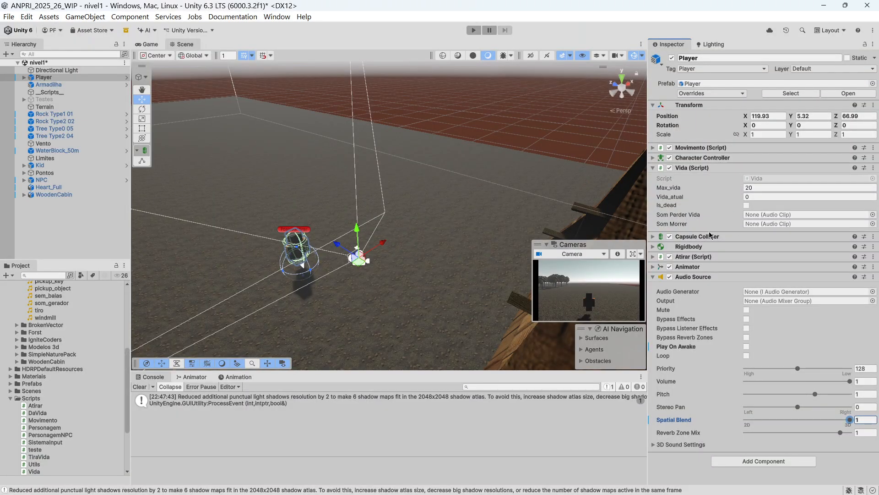
# In the Player's Vida script, assign the Hurt clip to Som Perder Vida and the morre clip to Som Morrer
pyautogui.scroll(3, 59, 371)
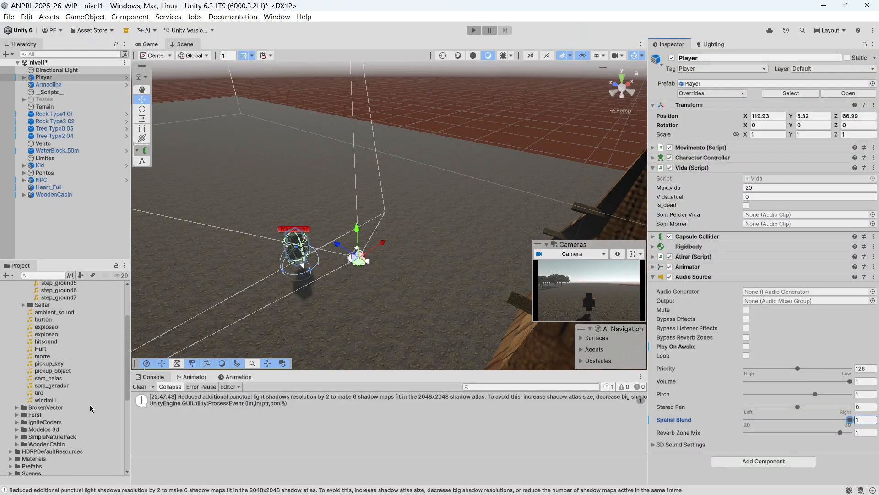
pyautogui.moveTo(44, 350); pyautogui.dragTo(762, 221)
pyautogui.moveTo(642, 303); pyautogui.dragTo(788, 225)
# In the NPC's Vida script, assign the Hurt clip to Som Perder Vida and the morre clip to Som Morrer
pyautogui.moveTo(556, 147); pyautogui.dragTo(382, 152, button='right')
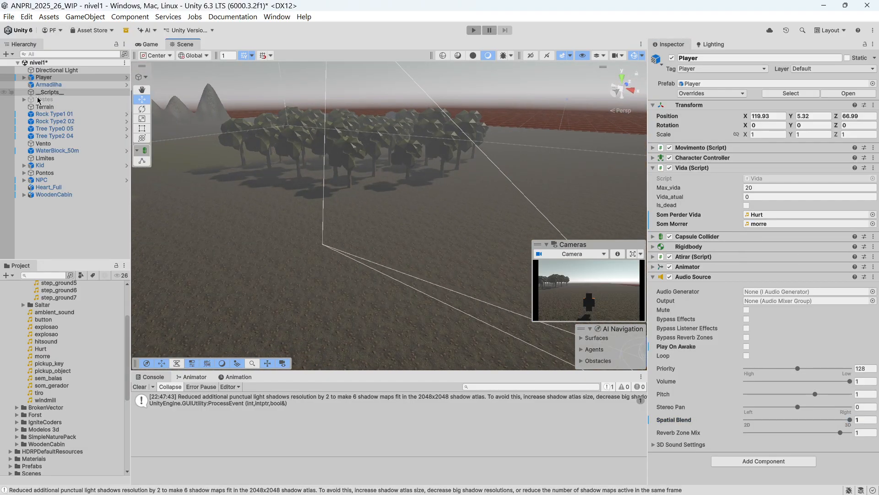
pyautogui.click(42, 179)
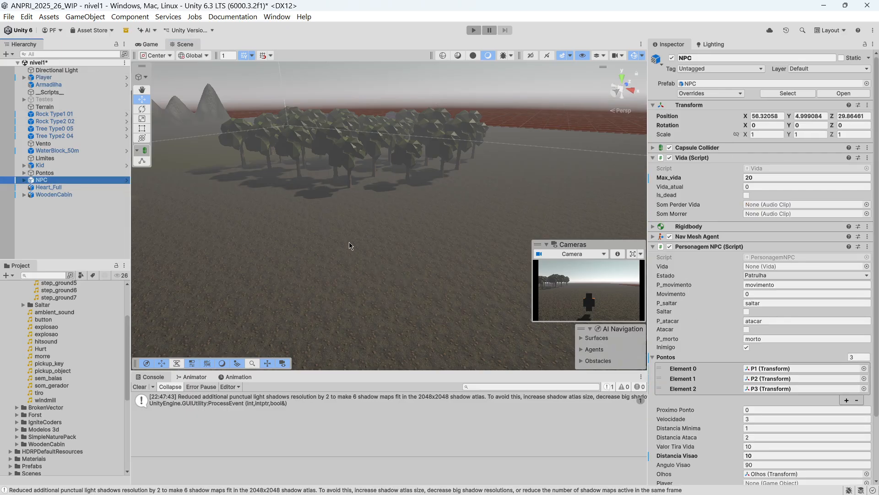
pyautogui.press('f')
pyautogui.moveTo(492, 246); pyautogui.dragTo(282, 236, button='right')
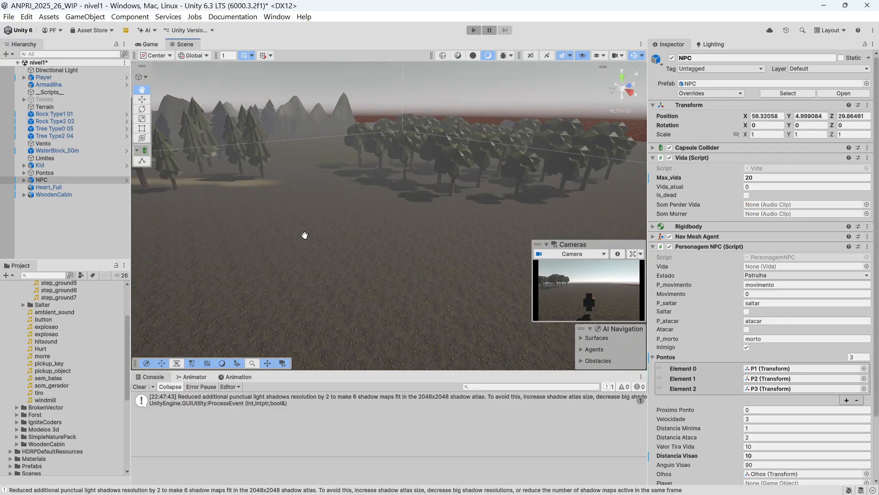
pyautogui.scroll(-10, 294, 238)
pyautogui.moveTo(295, 238); pyautogui.dragTo(444, 263, button='middle')
pyautogui.press('f')
pyautogui.press('w')
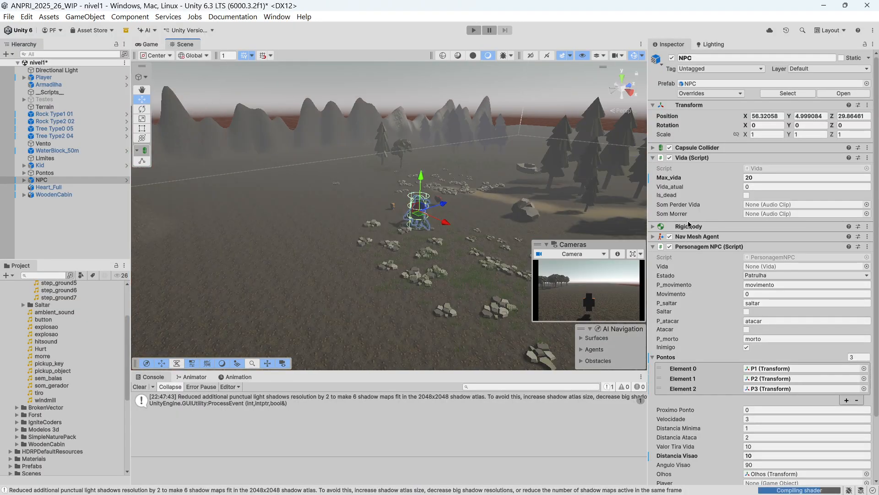
pyautogui.click(653, 247)
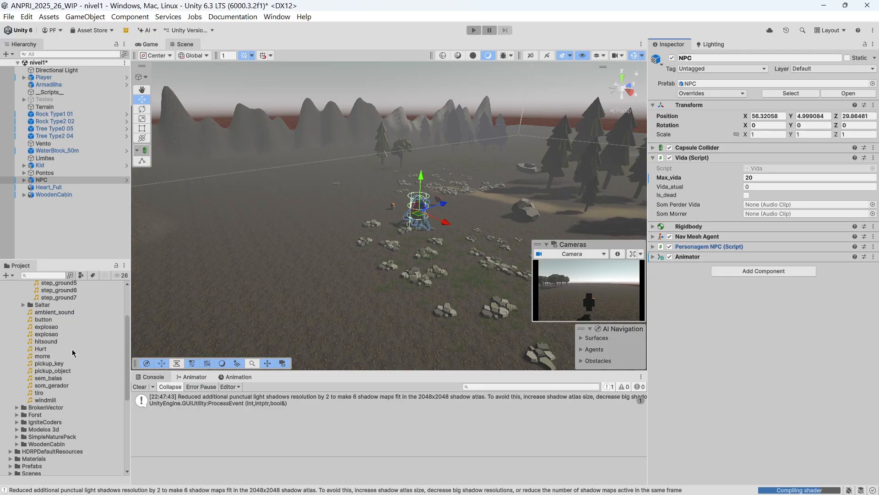
pyautogui.moveTo(41, 349); pyautogui.dragTo(769, 219)
# Add an Audio Source with Spatial Blend 1 to the NPC and save the scene
pyautogui.click(748, 272)
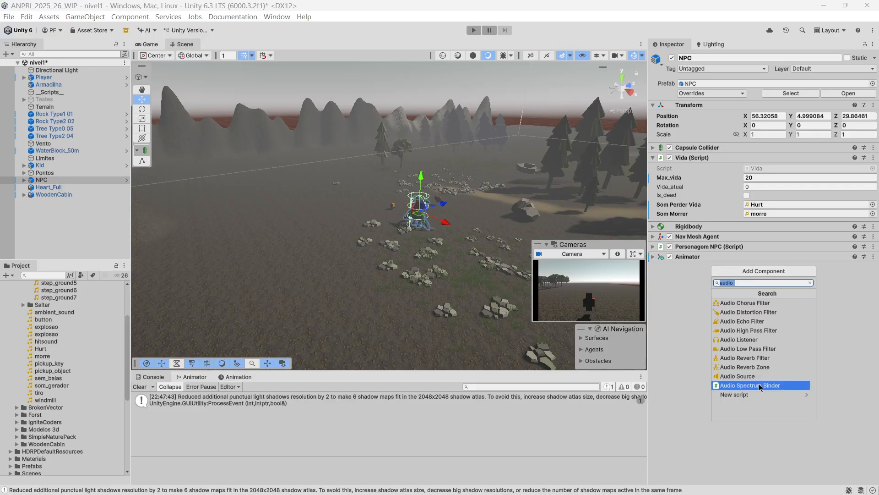
pyautogui.click(739, 376)
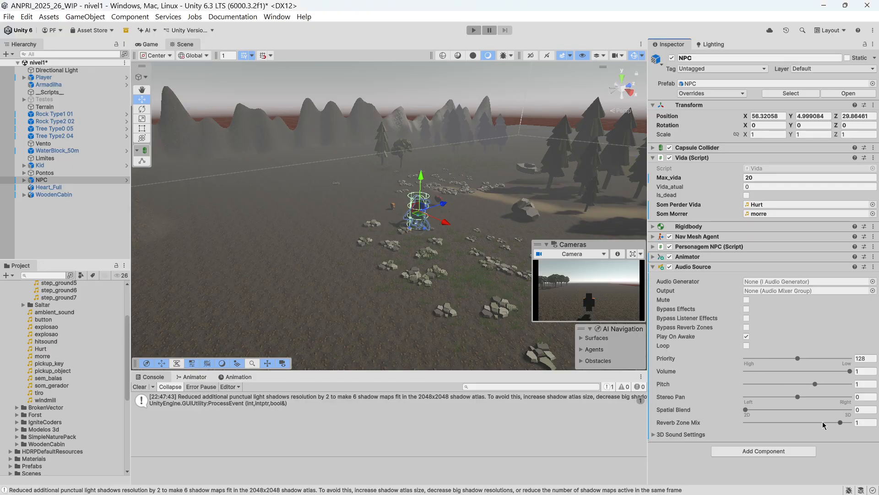
pyautogui.moveTo(747, 412); pyautogui.dragTo(865, 415)
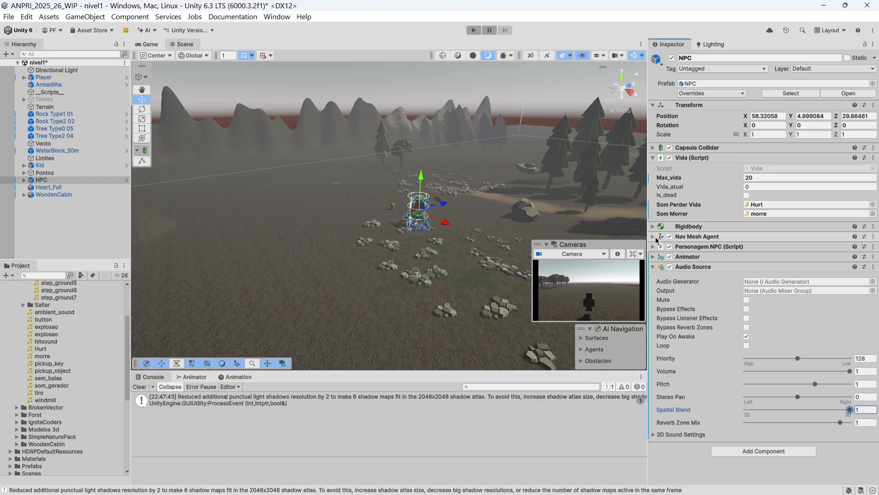
pyautogui.click(10, 17)
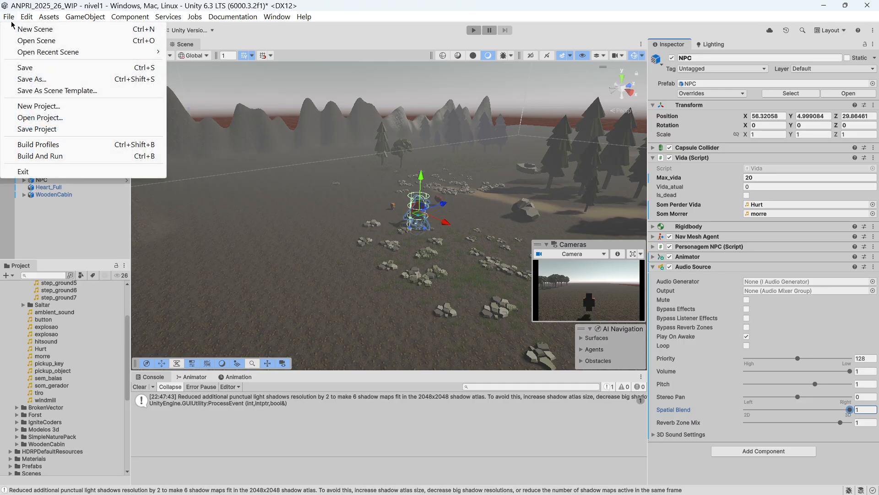
pyautogui.click(23, 68)
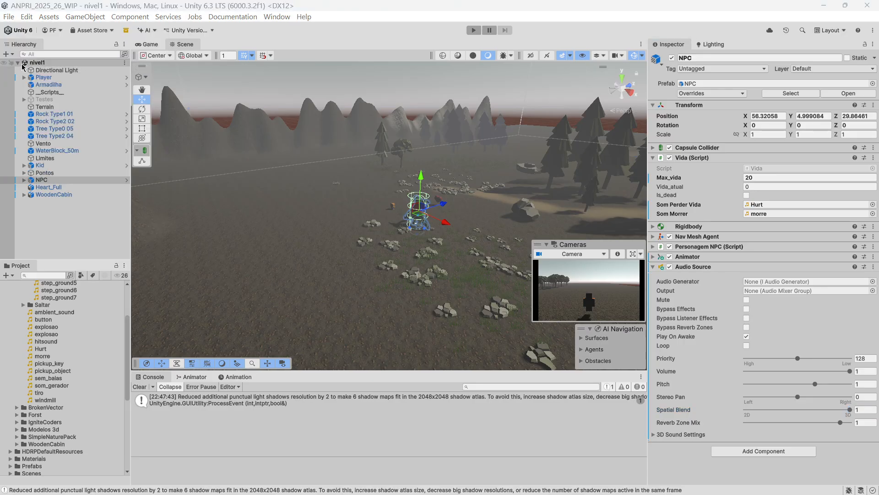
# Switch to Visual Studio and add an if (_audioSource == null) block after the GetComponent line in Vida's Start method
pyautogui.hotkey('alt', 'Tab')
pyautogui.scroll(6, 253, 232)
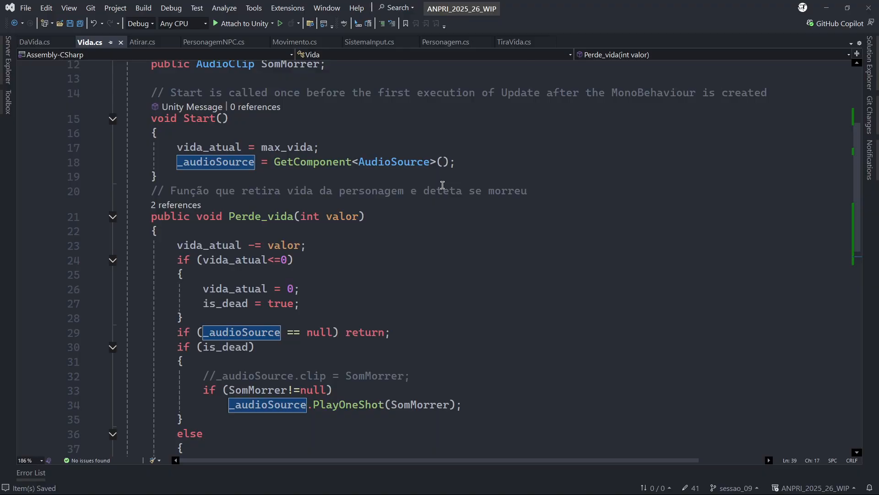
pyautogui.click(482, 166)
pyautogui.press('Return')
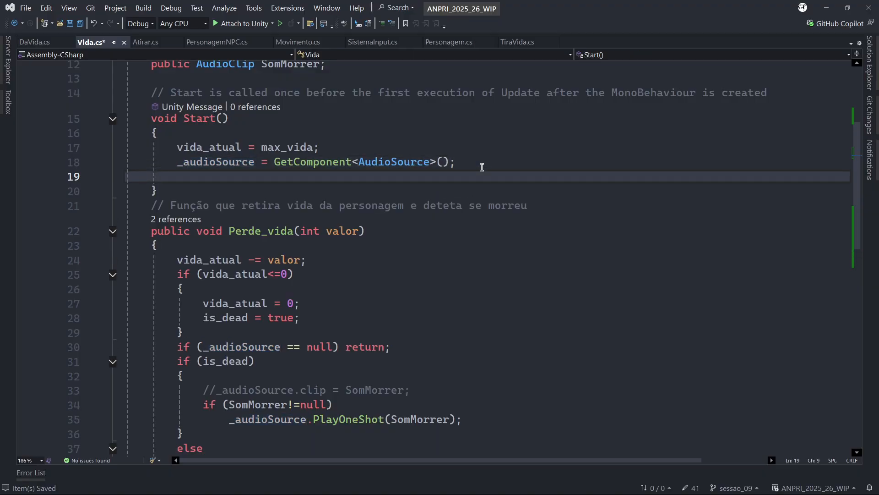
pyautogui.write('if (_')
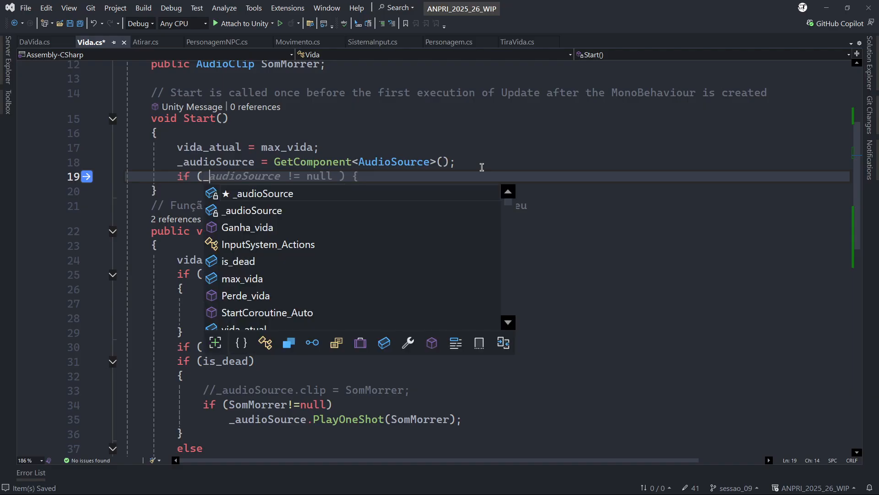
pyautogui.write('audioSource==null')
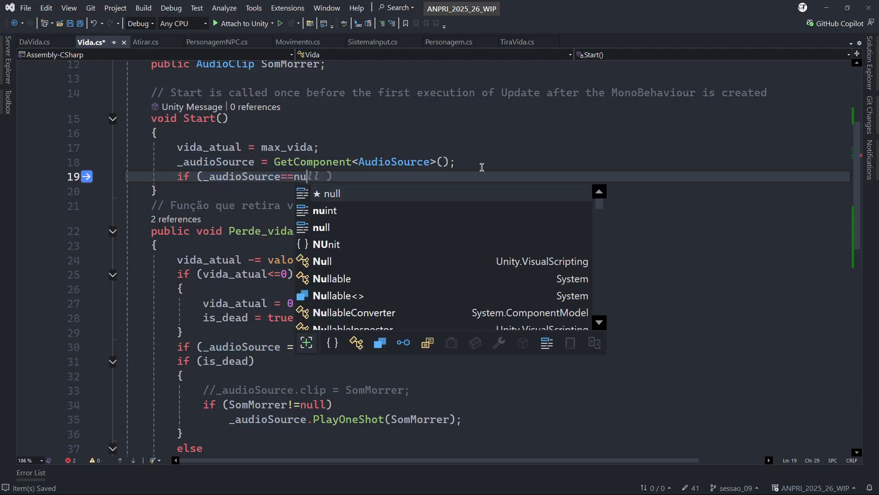
pyautogui.write('){')
pyautogui.press('Return')
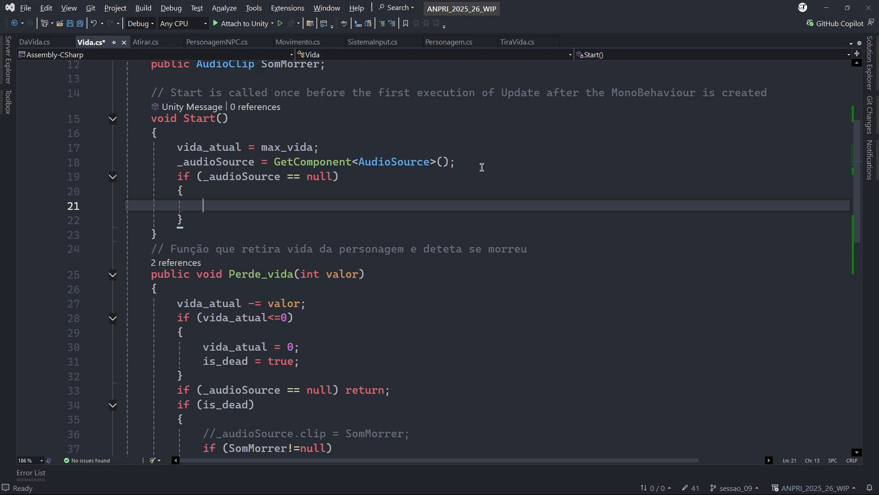
# Inside the null check, assign _audioSource = gameObject.AddComponent<AudioSource>(); and save the script
pyautogui.write('_aud')
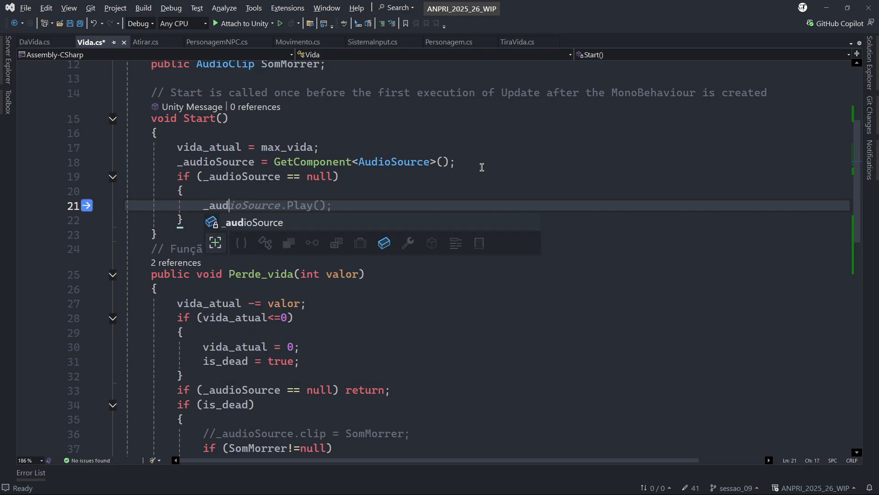
pyautogui.write('ioSource =')
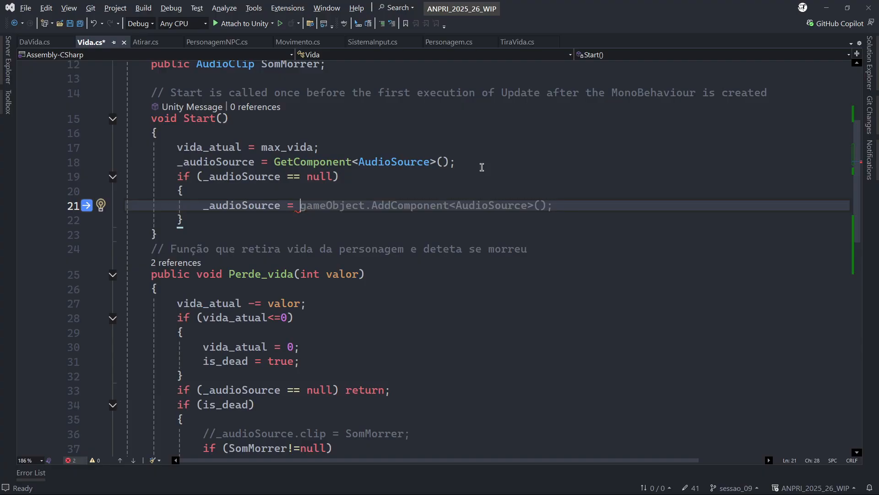
pyautogui.press('Tab')
pyautogui.press('Return')
pyautogui.hotkey('ctrl', 's')
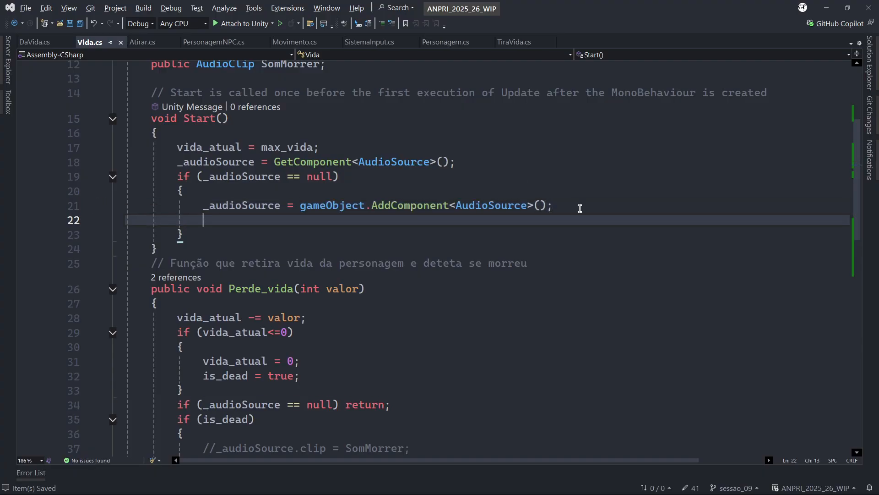
# Add _audioSource.loop = false; below the AddComponent line in the null-check block
pyautogui.scroll(4, 599, 226)
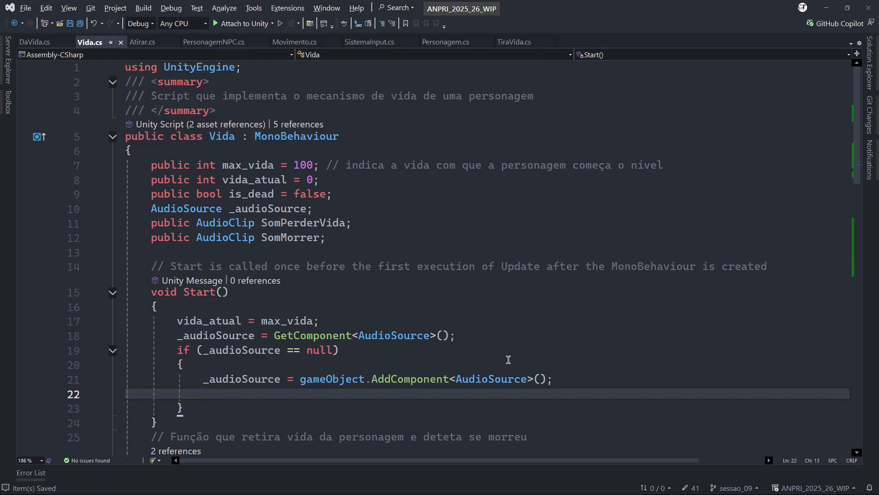
pyautogui.scroll(-2, 542, 166)
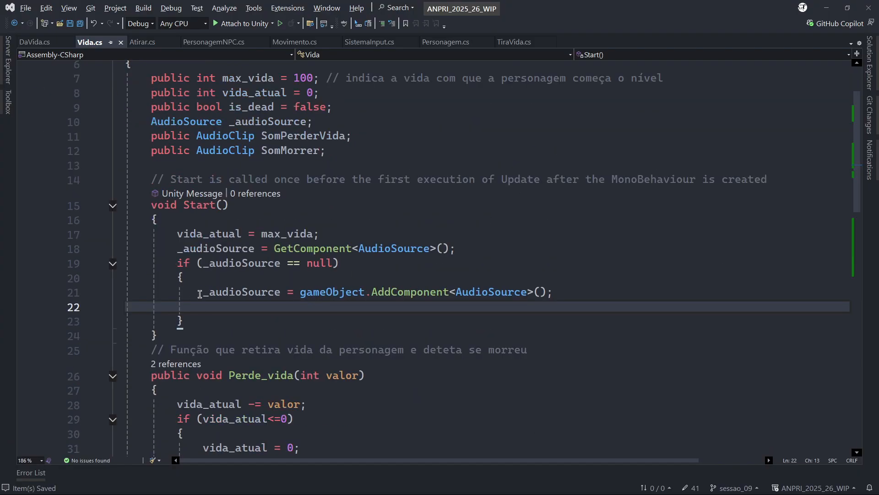
pyautogui.click(248, 293)
pyautogui.moveTo(248, 293); pyautogui.dragTo(608, 294)
pyautogui.moveTo(380, 263); pyautogui.dragTo(168, 263)
pyautogui.click(234, 304)
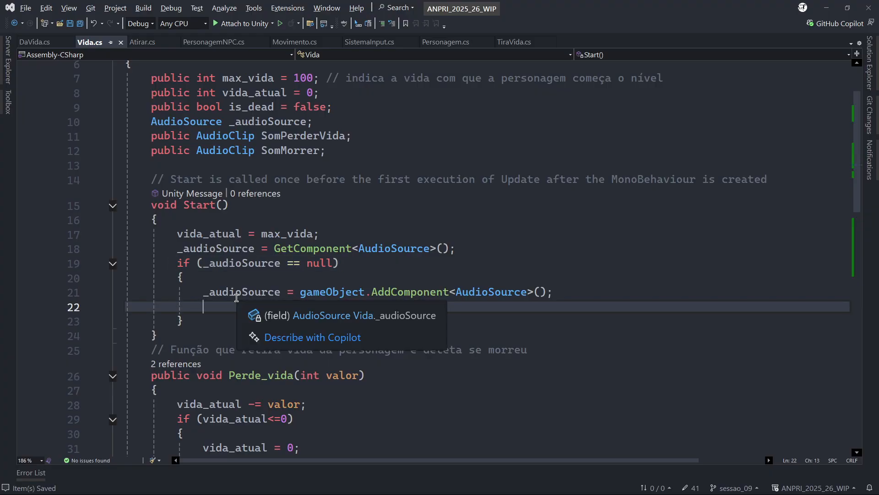
pyautogui.write('_audioSource')
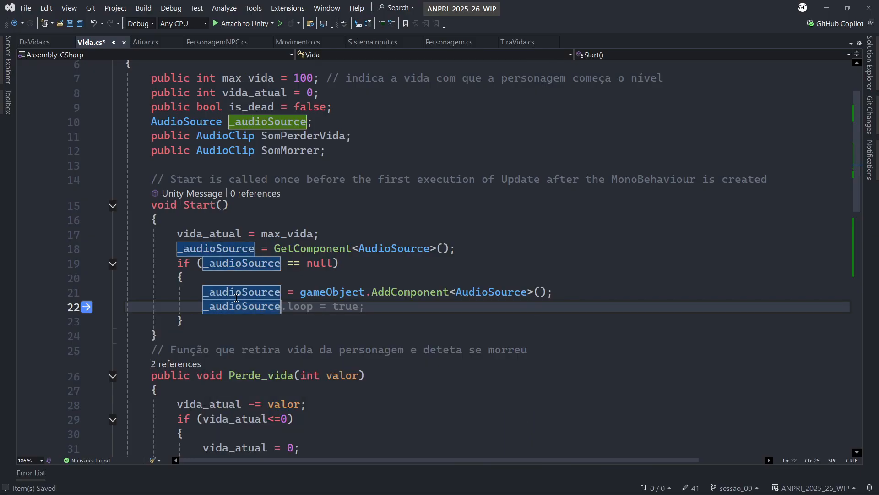
pyautogui.write('.loop=fa')
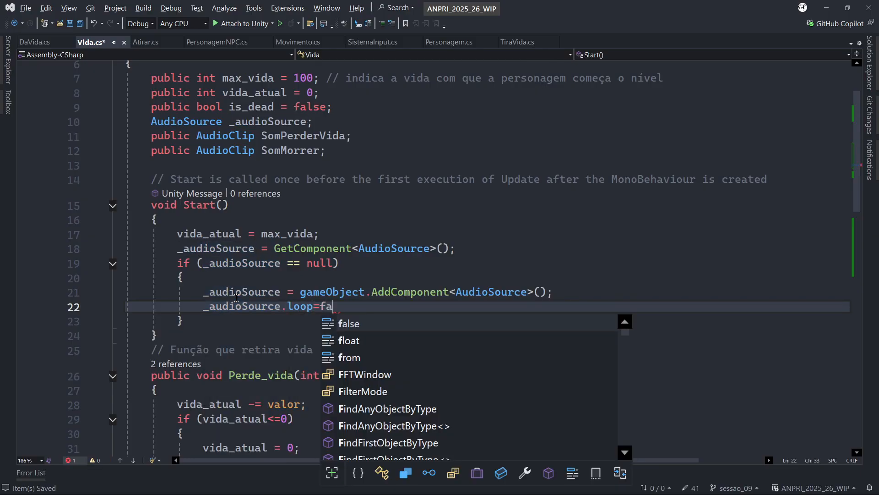
pyautogui.press('Tab')
pyautogui.write(';')
pyautogui.press('Return')
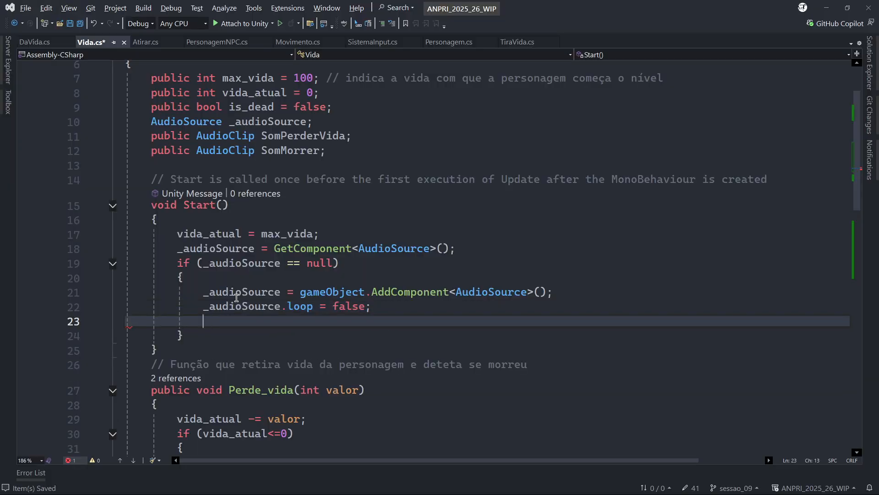
# Add _audioSource.spatialBlend = 1; below the loop line and save the script
pyautogui.write('_audioSource.sp')
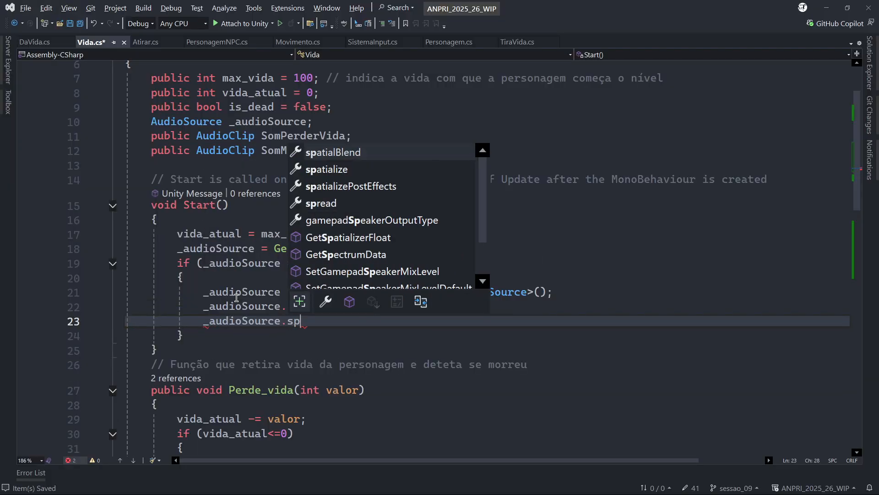
pyautogui.write('1;')
pyautogui.hotkey('ctrl', 's')
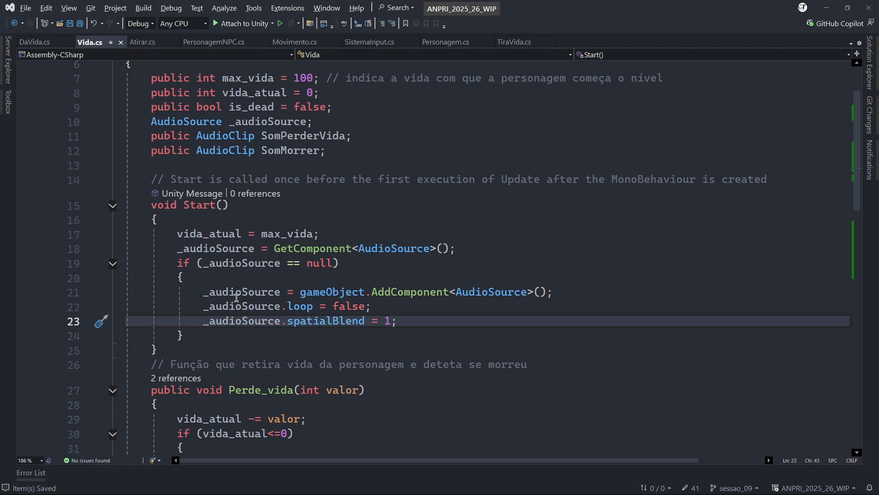
# Compare the Player's Audio Source settings in Unity with the fallback block in the Vida script, ending back in Unity
pyautogui.hotkey('alt', 'Tab')
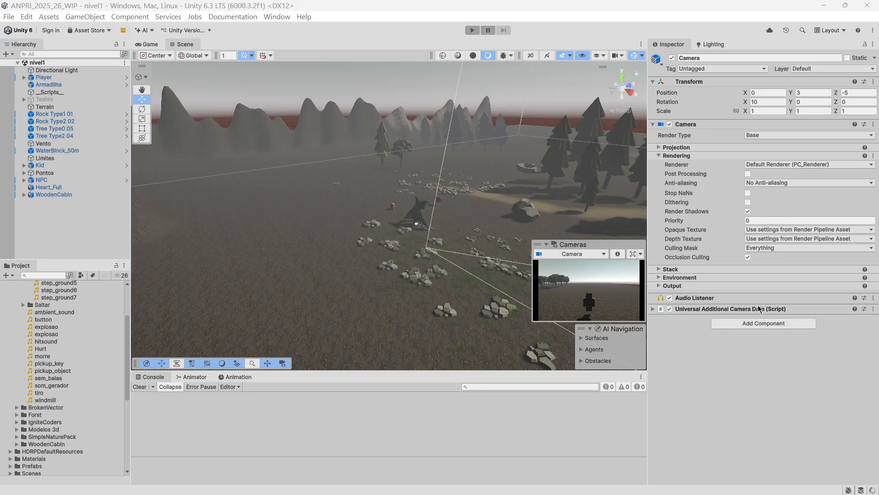
pyautogui.click(44, 77)
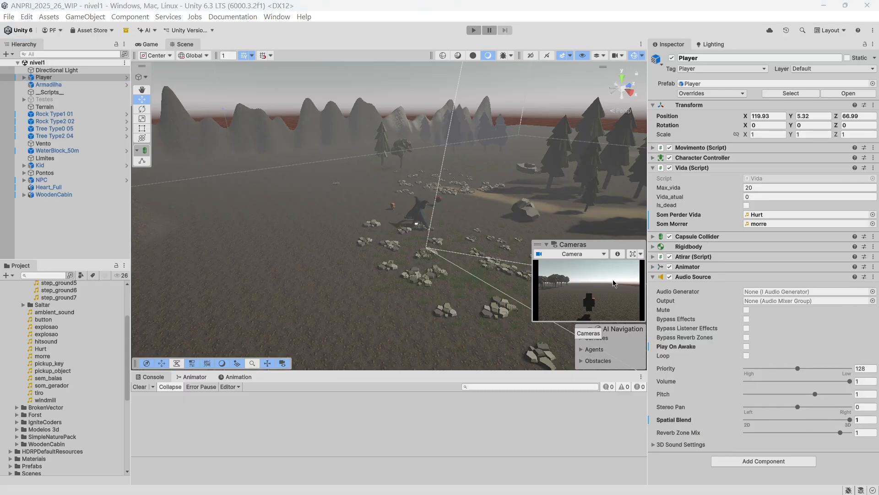
pyautogui.hotkey('alt', 'Tab')
pyautogui.moveTo(403, 321); pyautogui.dragTo(203, 321)
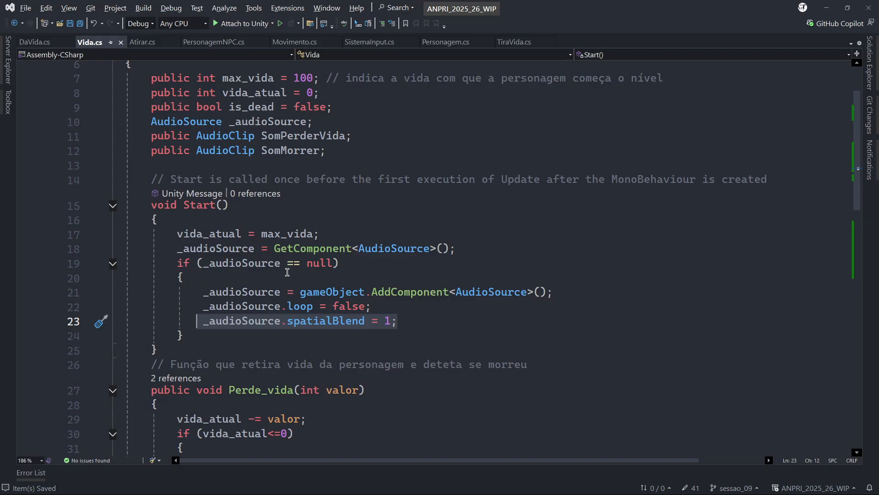
pyautogui.click(284, 278)
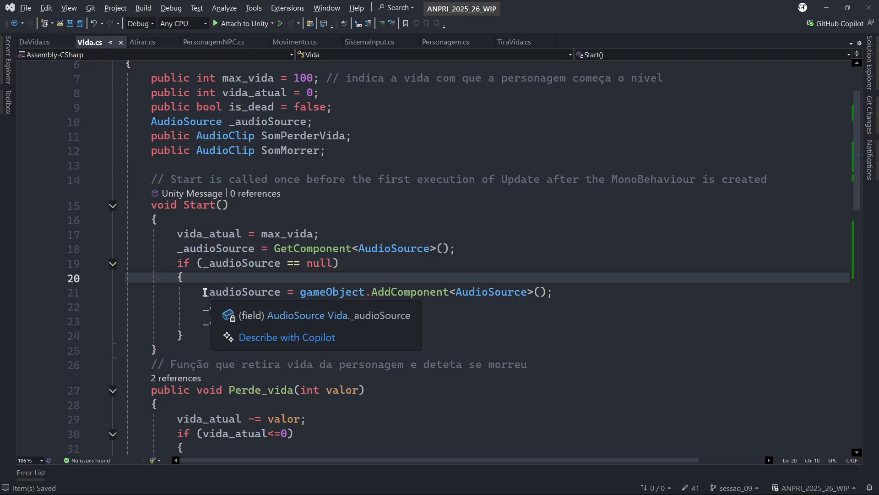
pyautogui.moveTo(204, 293); pyautogui.dragTo(412, 327)
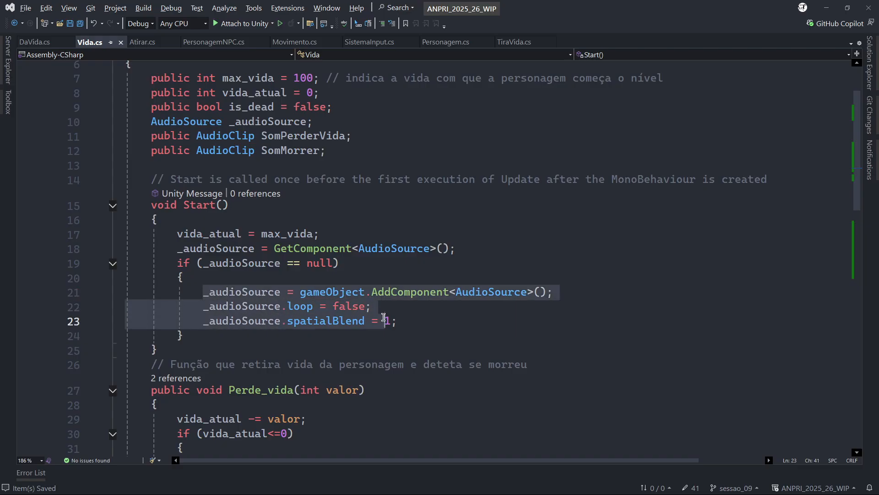
pyautogui.click(301, 293)
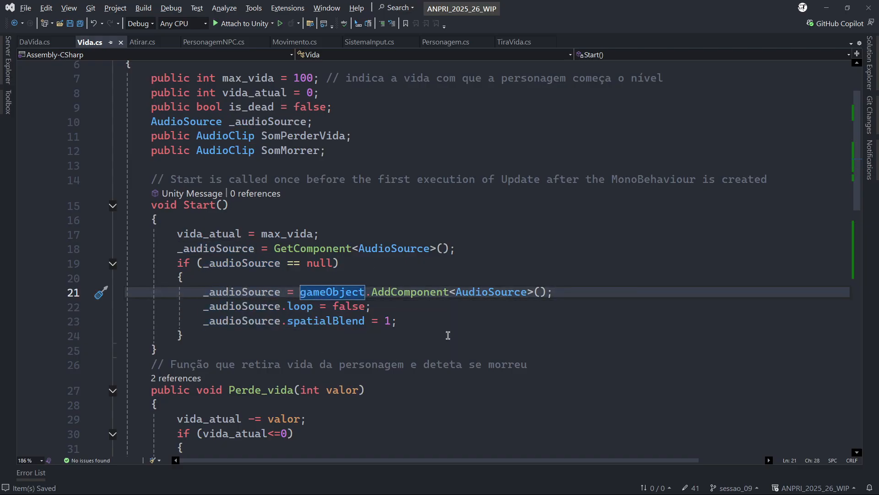
pyautogui.moveTo(405, 315); pyautogui.dragTo(201, 298)
pyautogui.click(826, 8)
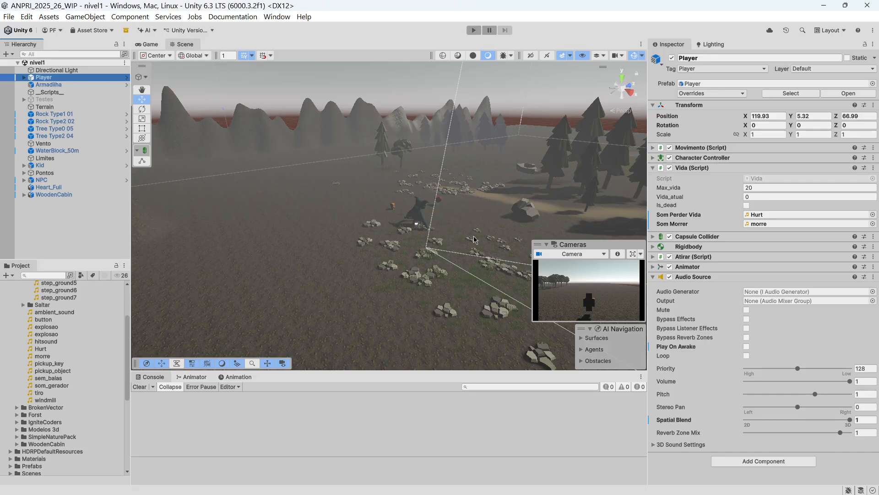
# Remove the Audio Source component from the NPC
pyautogui.click(52, 180)
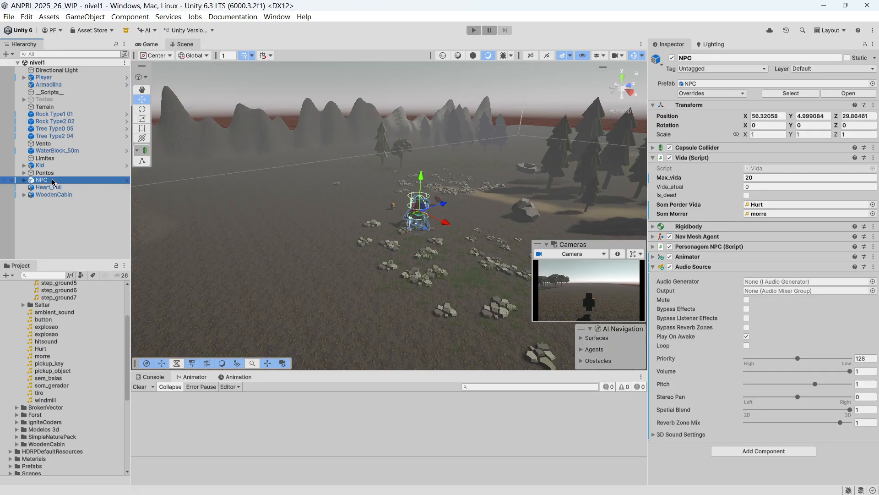
pyautogui.click(873, 267)
pyautogui.click(813, 305)
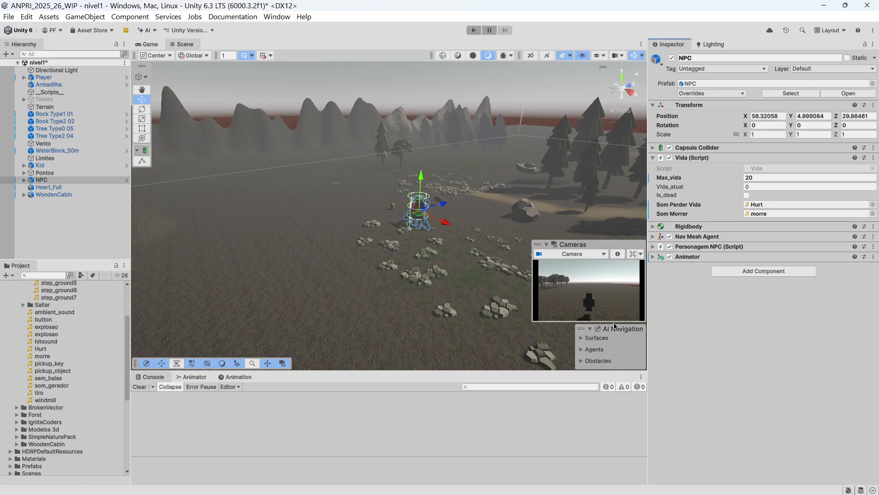
# Save the nivel1 scene and start Play mode to test the Vida sounds
pyautogui.click(8, 17)
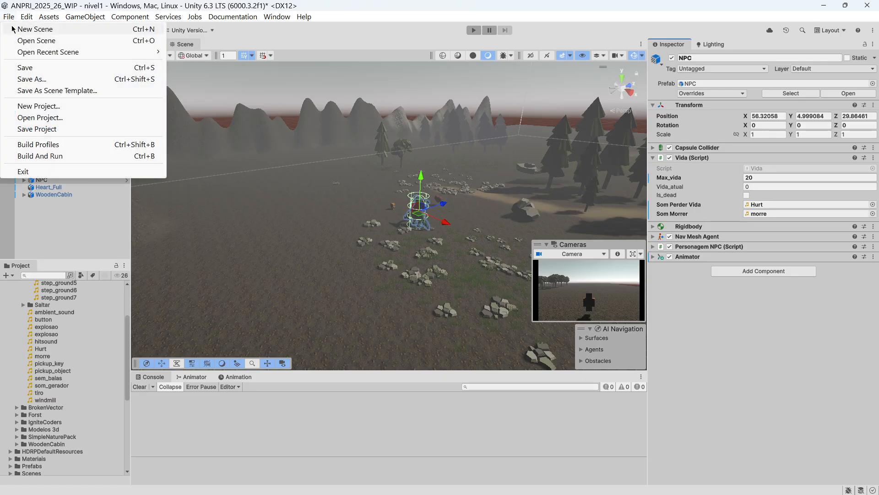
pyautogui.click(26, 69)
pyautogui.click(473, 30)
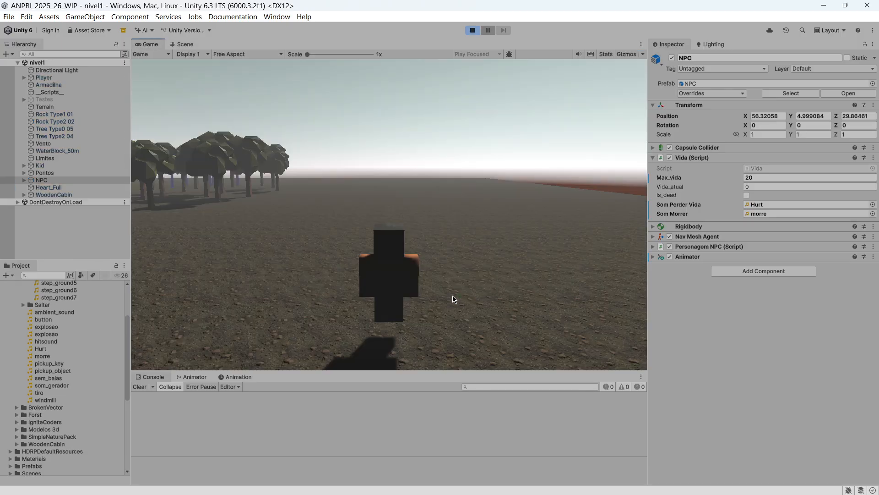
# Select the NPC in the running level, walk the player towards it and throw stones at it to test its damage and death
pyautogui.click(51, 181)
pyautogui.click(486, 307)
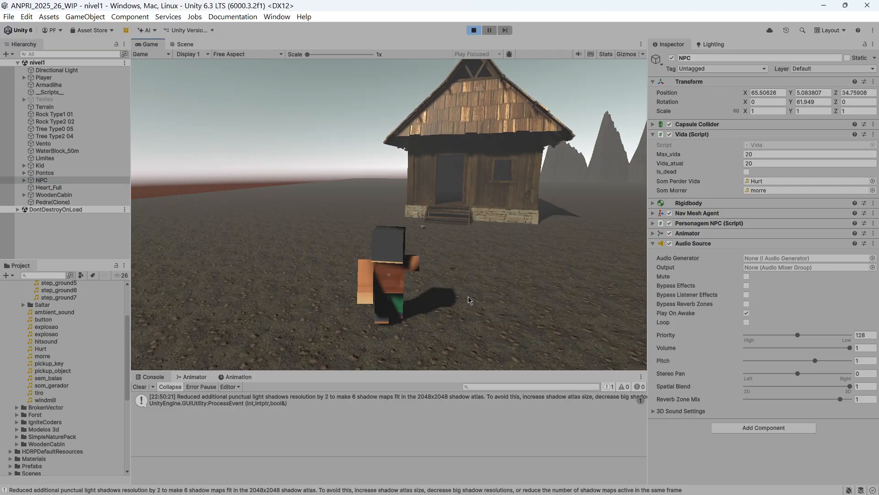
pyautogui.press('w')
pyautogui.press('w')
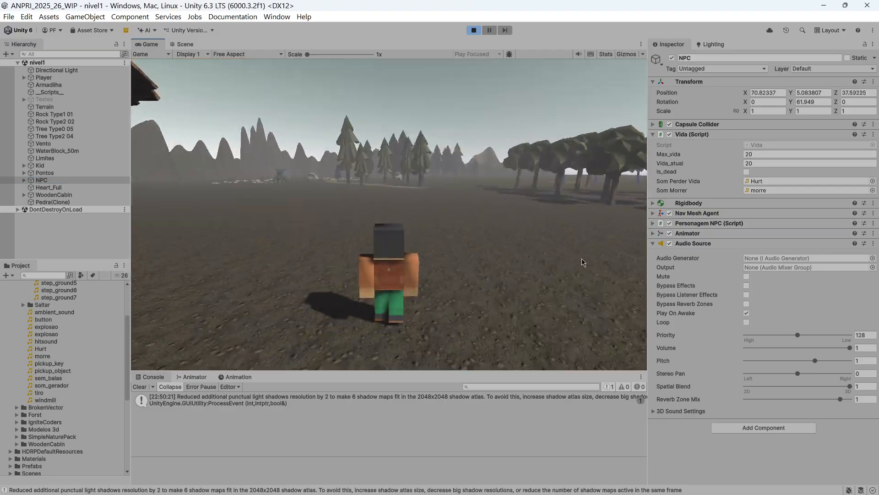
pyautogui.press('w')
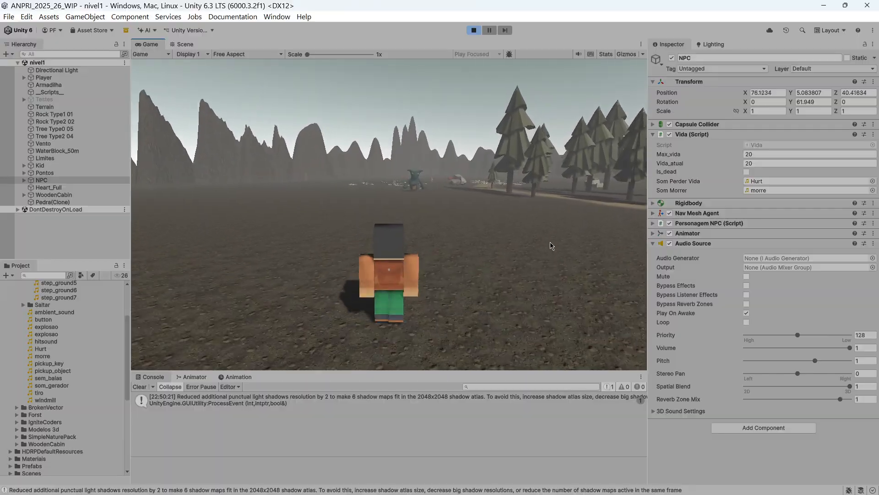
pyautogui.click(555, 250)
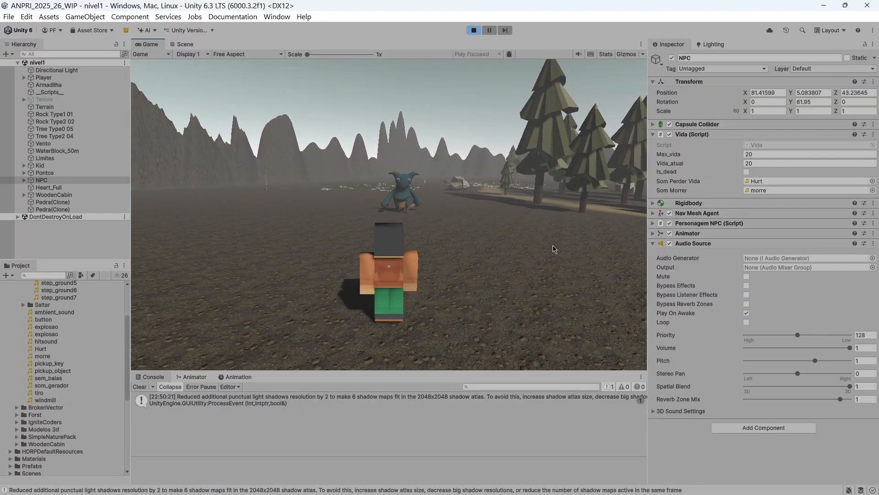
pyautogui.click(551, 253)
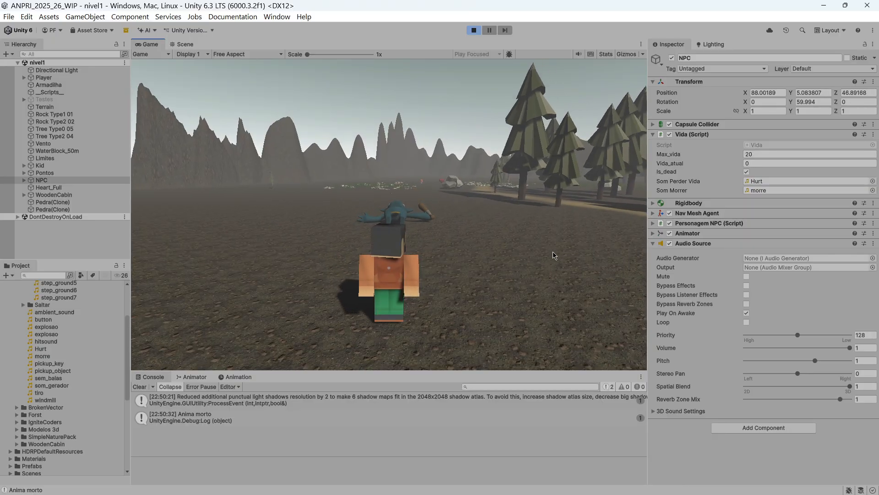
# Walk the player past the fallen NPC and the stones into the trap to test the player's death, and stop the play test
pyautogui.press('w')
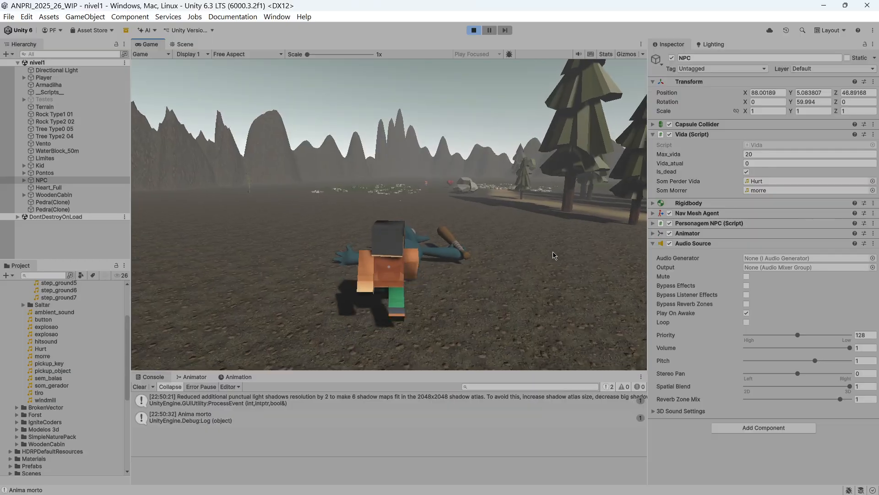
pyautogui.press('w')
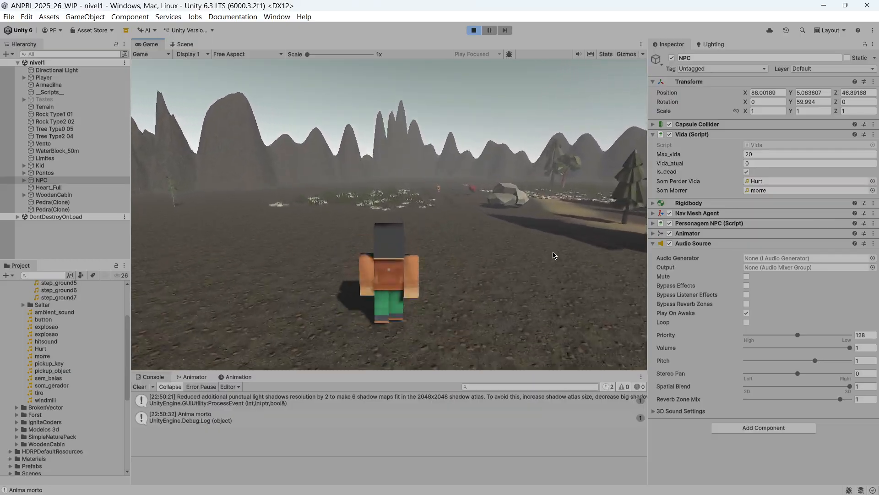
pyautogui.press('w')
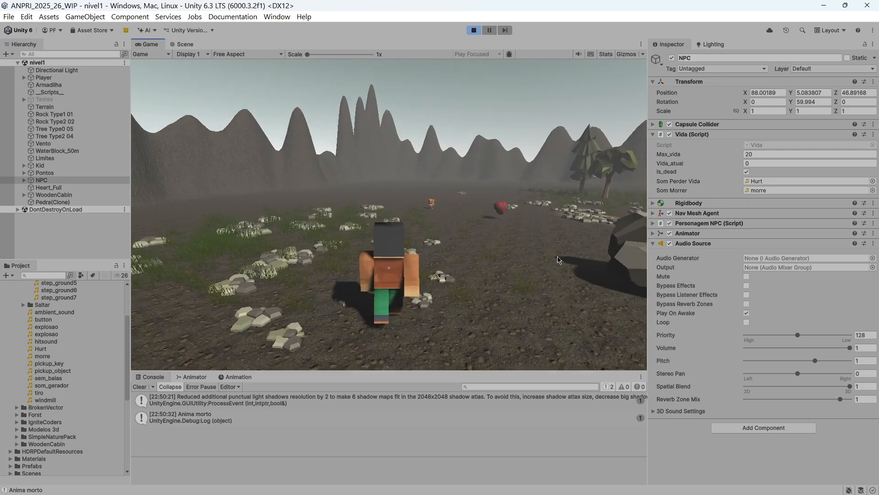
pyautogui.press('w')
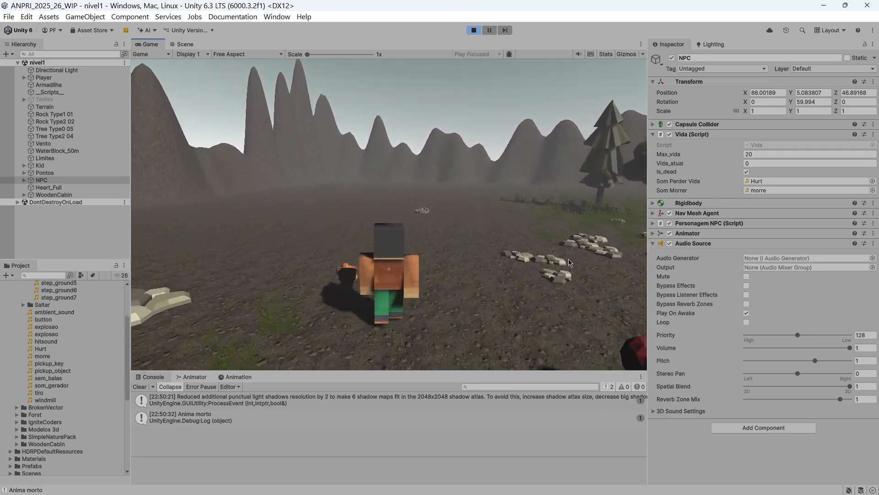
pyautogui.press('w')
pyautogui.press('space')
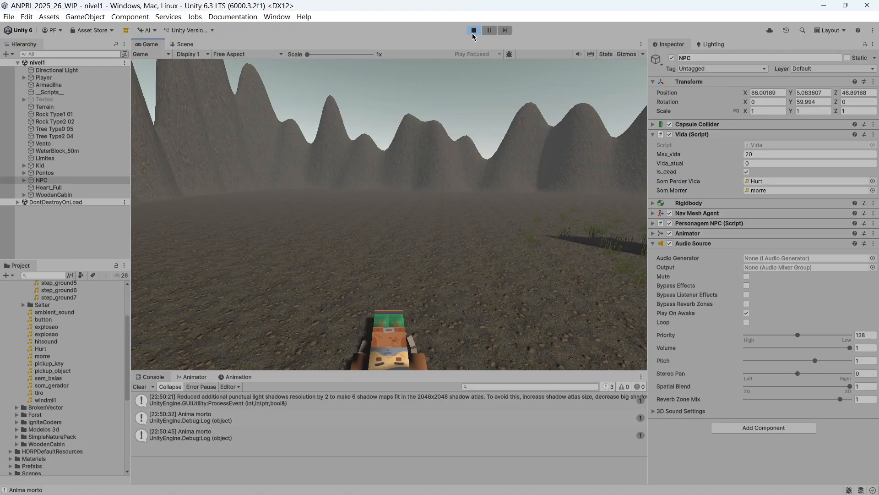
pyautogui.click(474, 32)
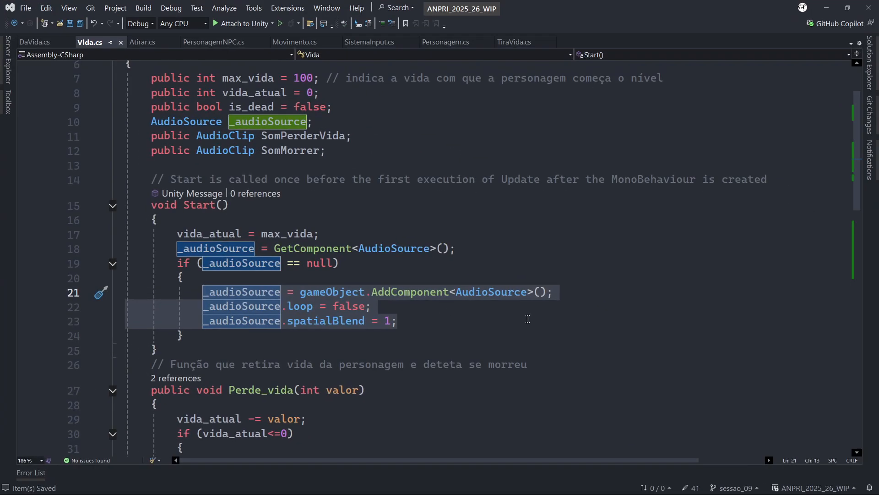
# Examine the Perde_vida function in Vida.cs and its call in TiraVida.cs in Visual Studio
pyautogui.scroll(-4, 528, 319)
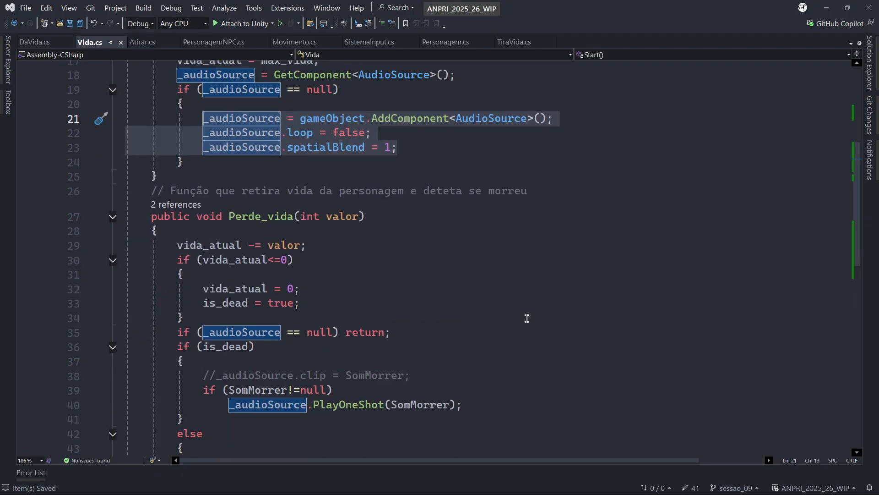
pyautogui.scroll(-4, 527, 318)
pyautogui.scroll(-3, 527, 318)
pyautogui.scroll(8, 527, 317)
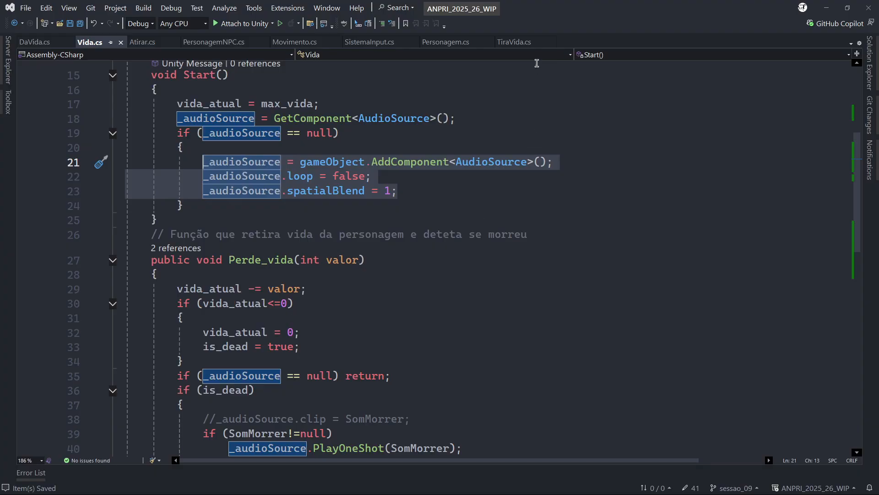
pyautogui.click(524, 44)
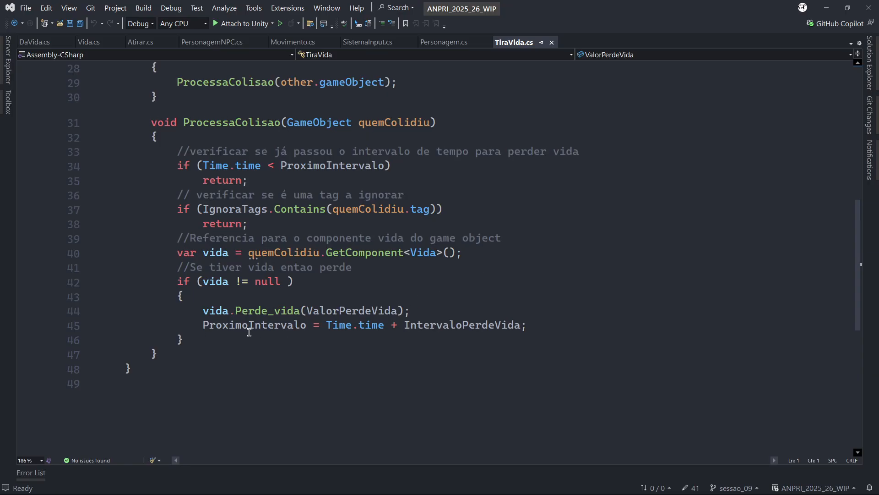
pyautogui.keyDown('ctrl'); pyautogui.click(276, 310); pyautogui.keyUp('ctrl')
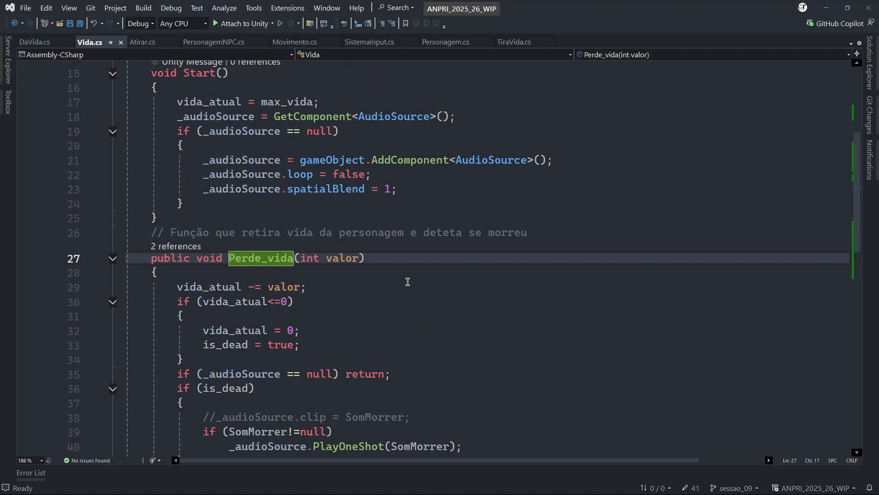
pyautogui.scroll(-3, 402, 284)
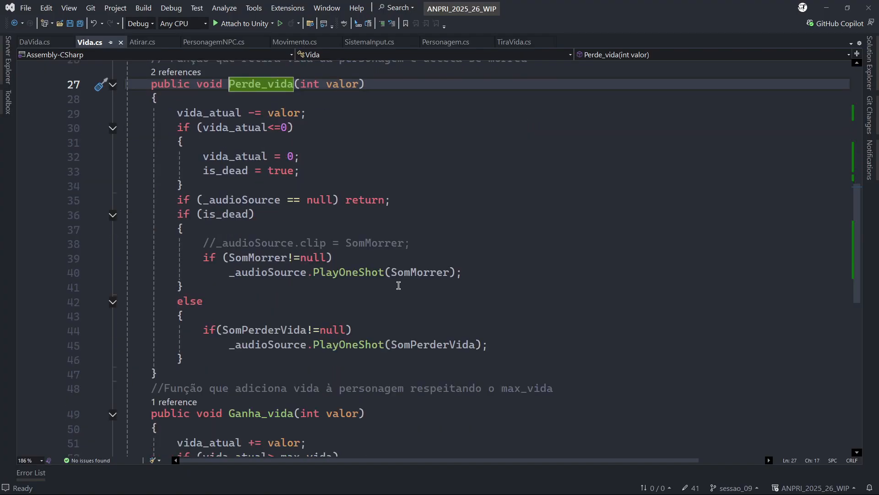
pyautogui.scroll(3, 399, 286)
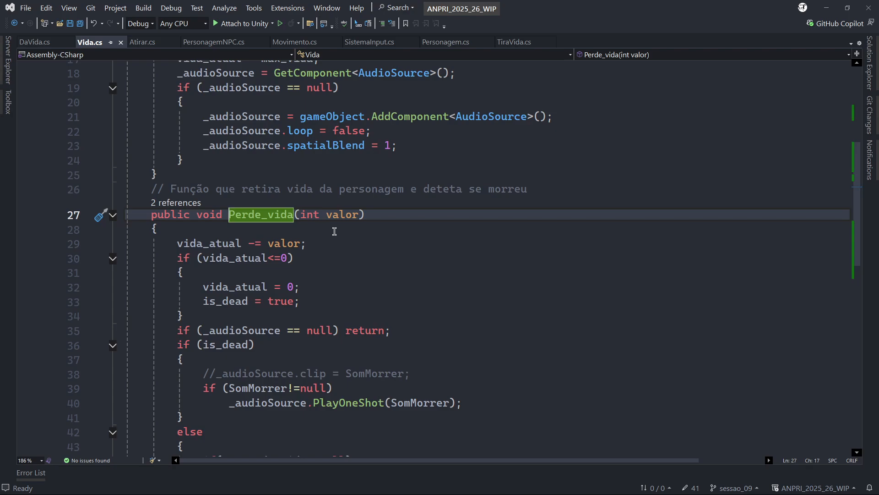
# Insert "if (is_dead) return;" as the first line of the Perde_vida function and save Vida.cs
pyautogui.click(329, 230)
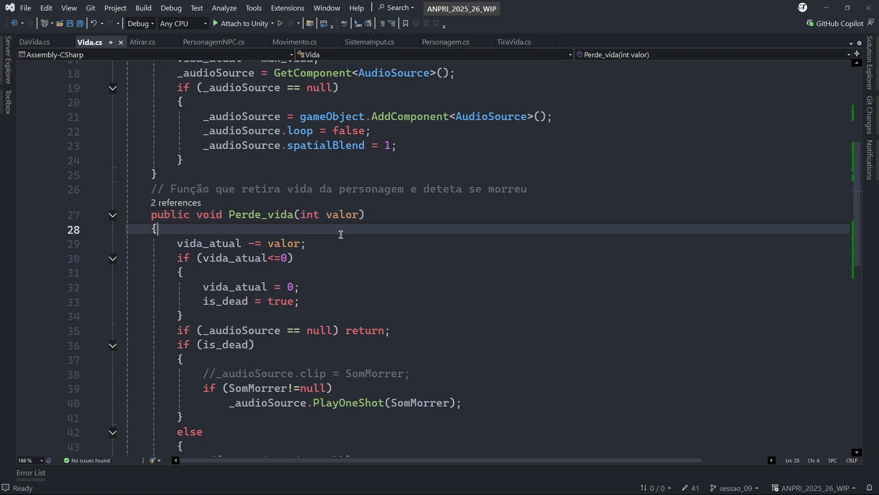
pyautogui.press('Return')
pyautogui.write('if (is_dead) {')
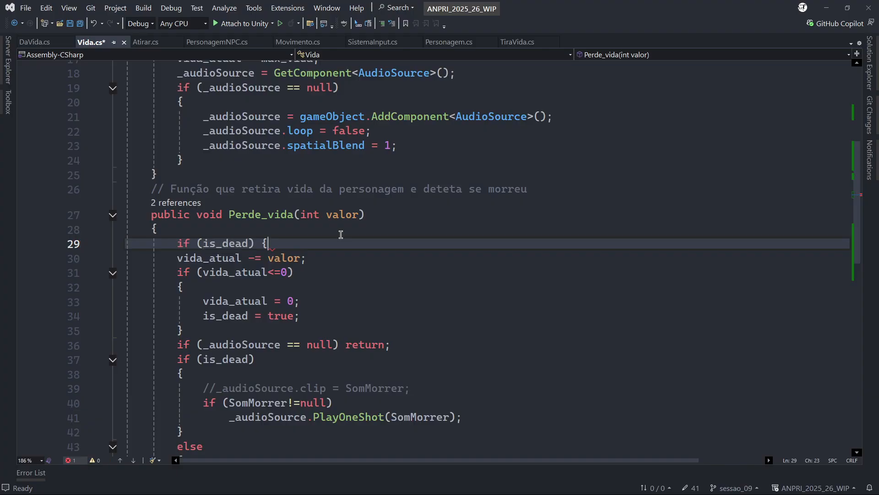
pyautogui.write('return;')
pyautogui.hotkey('ctrl', 's')
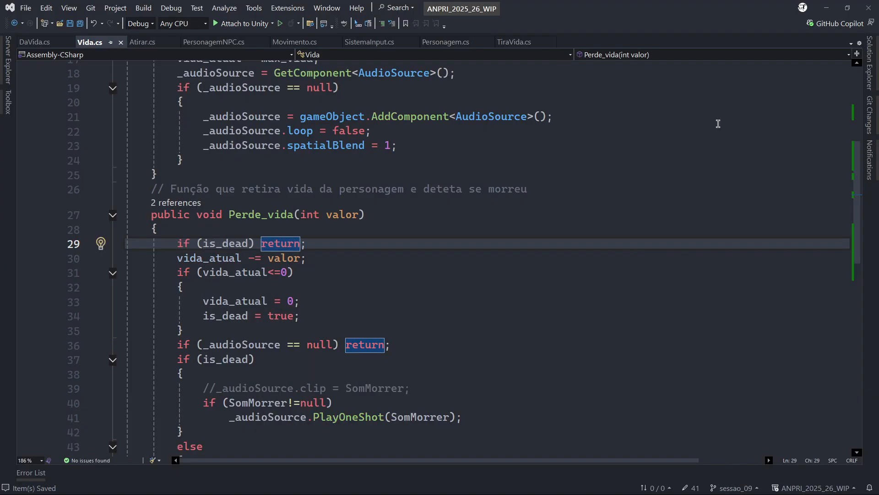
# Switch back to Unity, run the level and throw stones at the NPC to retest its damage and death
pyautogui.click(826, 8)
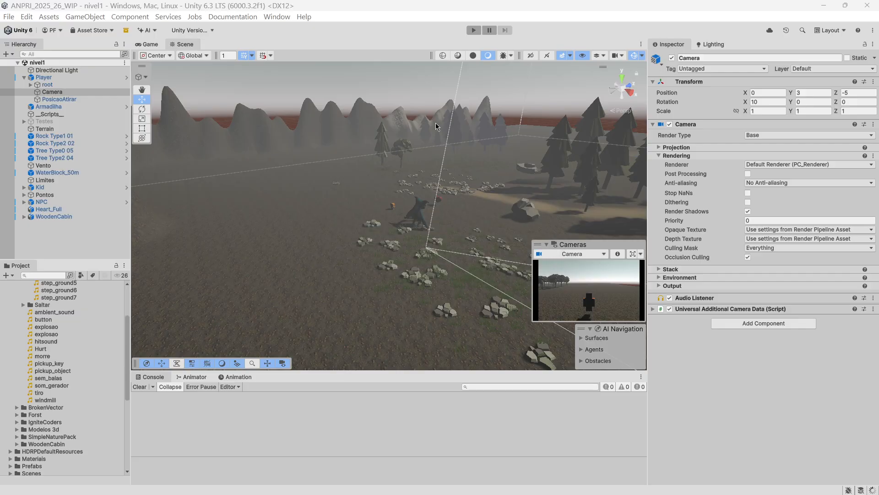
pyautogui.click(473, 30)
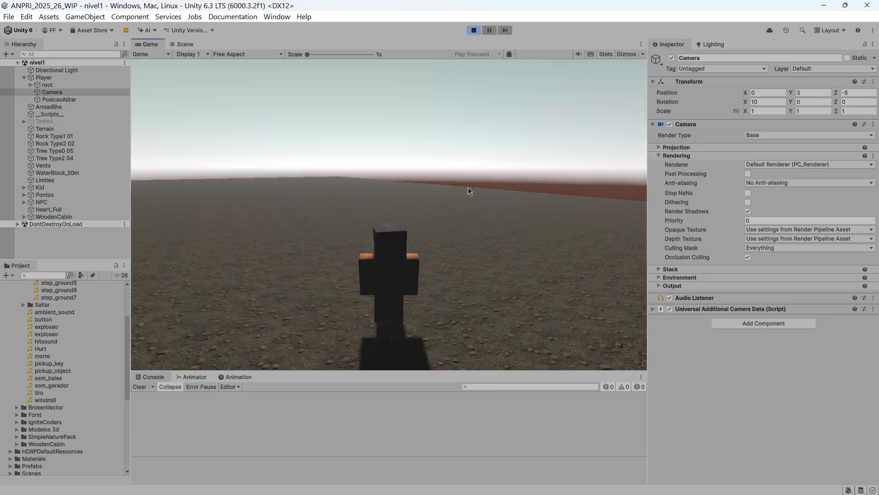
pyautogui.press('w')
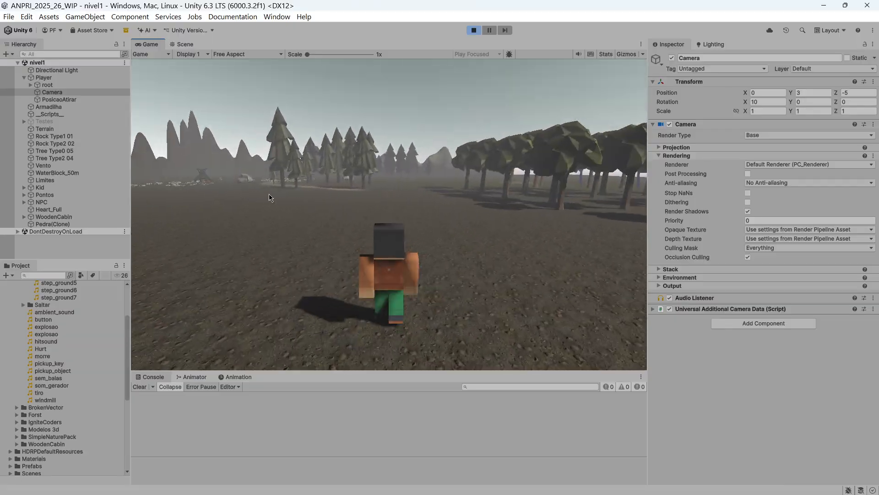
pyautogui.press('w')
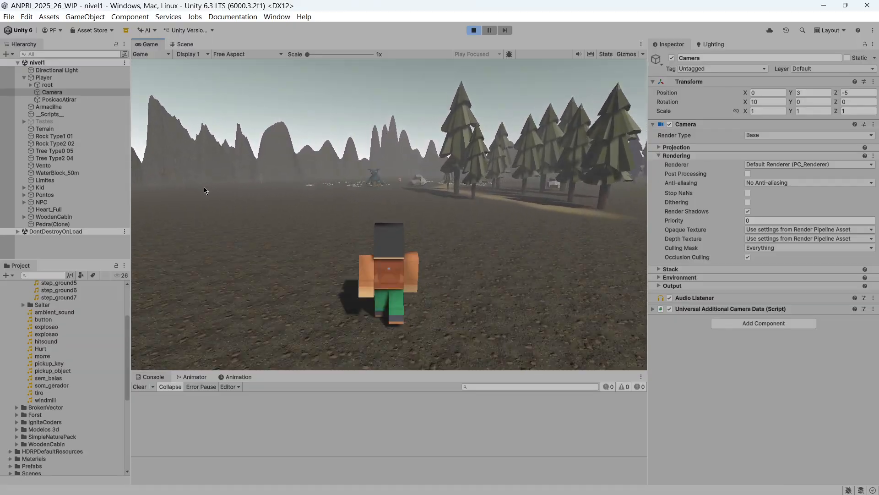
pyautogui.press('w')
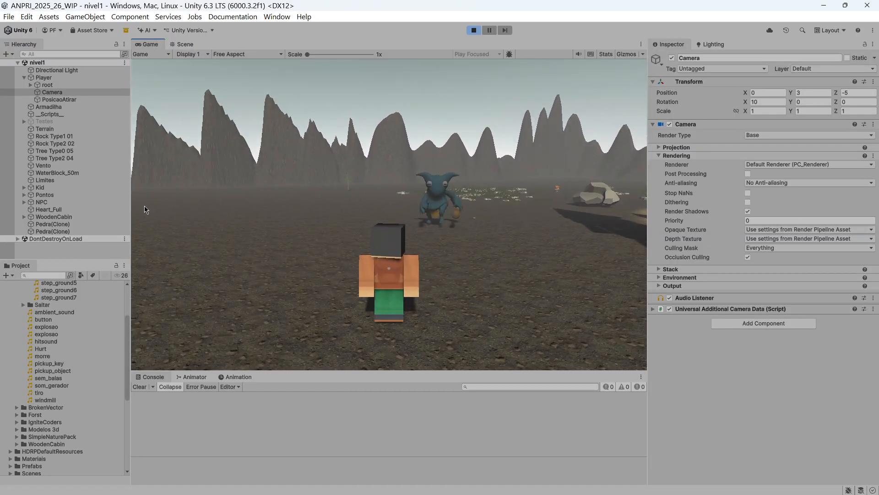
pyautogui.click(169, 219)
pyautogui.press('s')
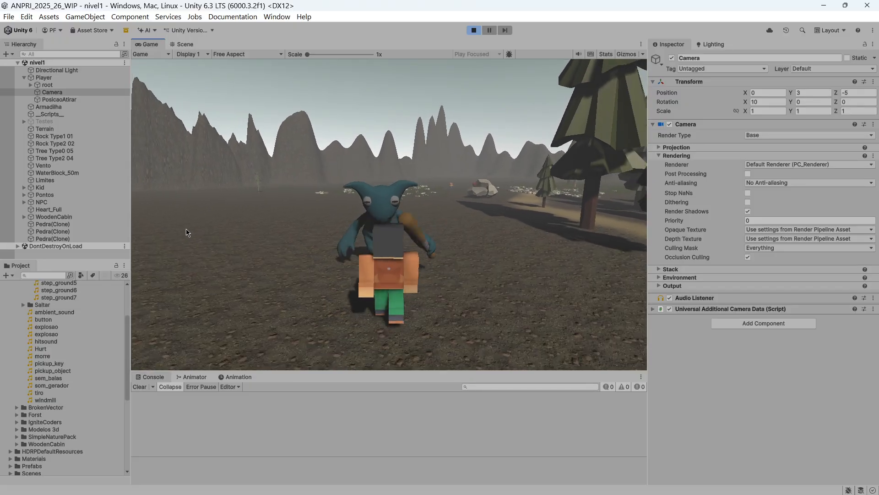
pyautogui.click(188, 232)
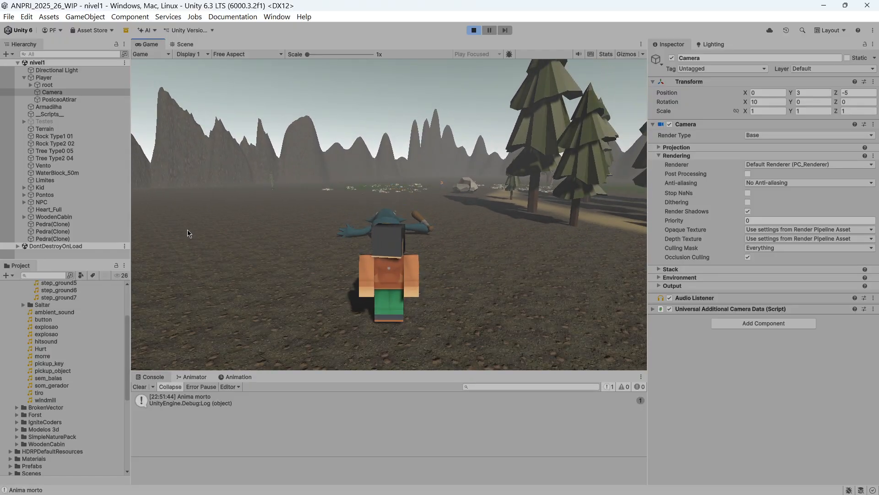
# Walk the player on to the trap to retest the player's death with the edited script, and end play mode
pyautogui.press('w')
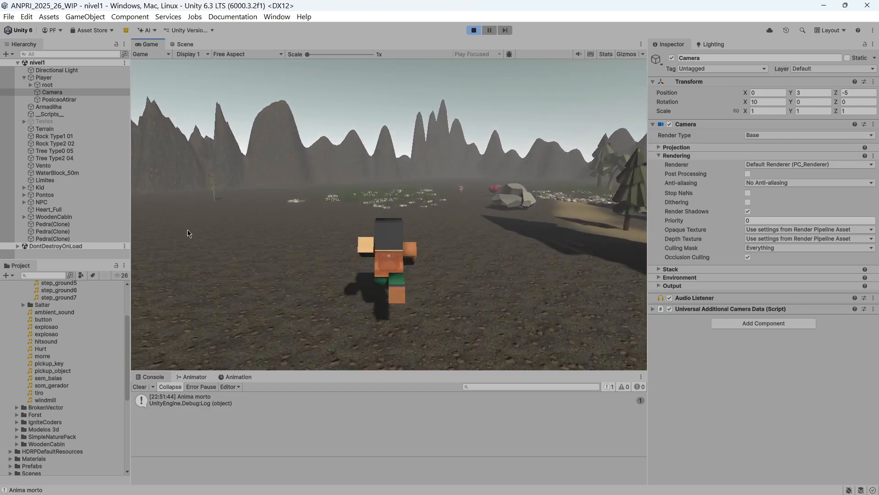
pyautogui.press('w')
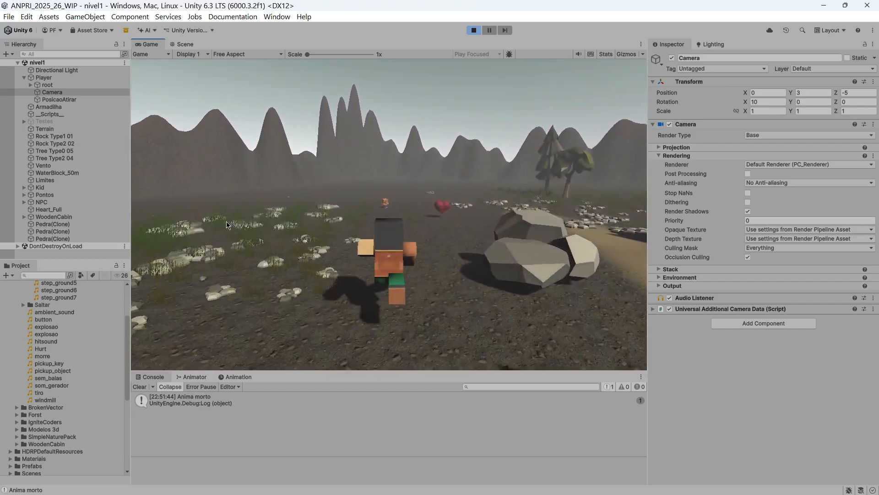
pyautogui.press('w')
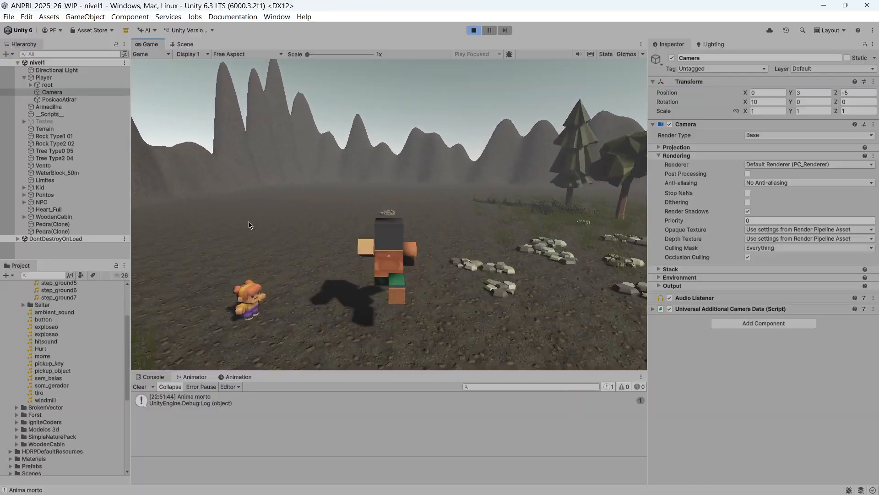
pyautogui.press('w')
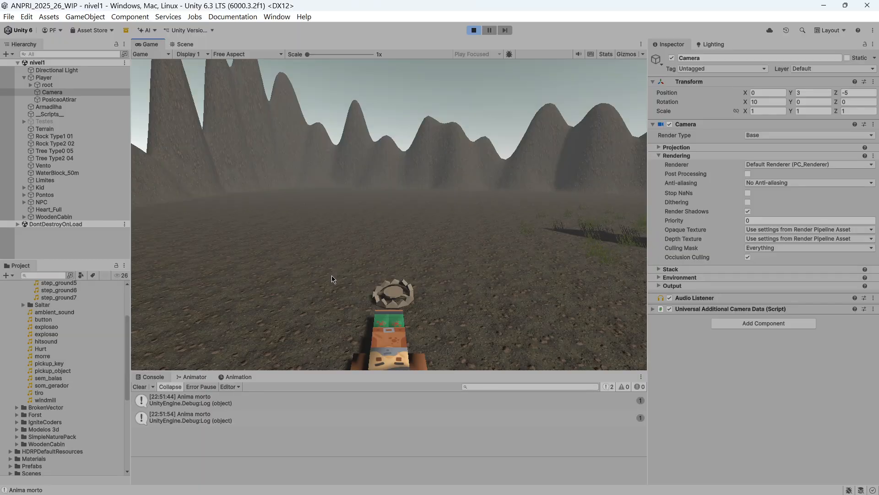
pyautogui.click(474, 30)
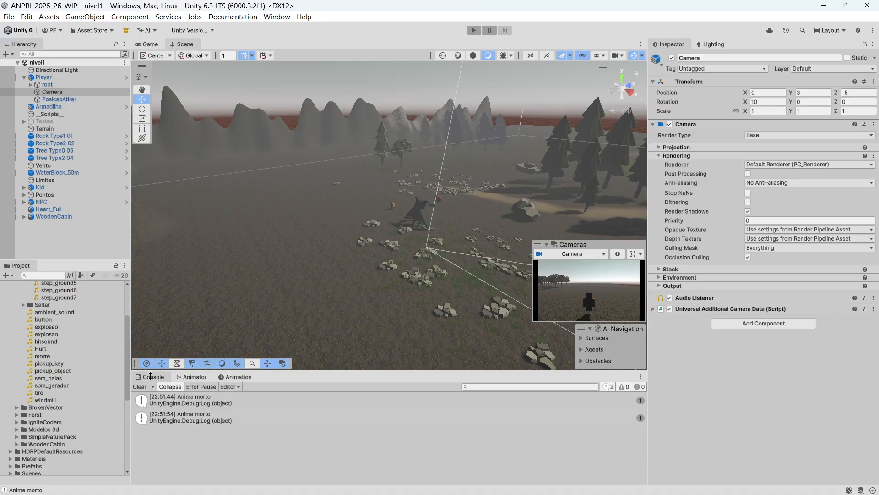
# Clear the console messages and collapse the Audio and Scripts folders in the project assets
pyautogui.click(139, 387)
pyautogui.scroll(3, 64, 319)
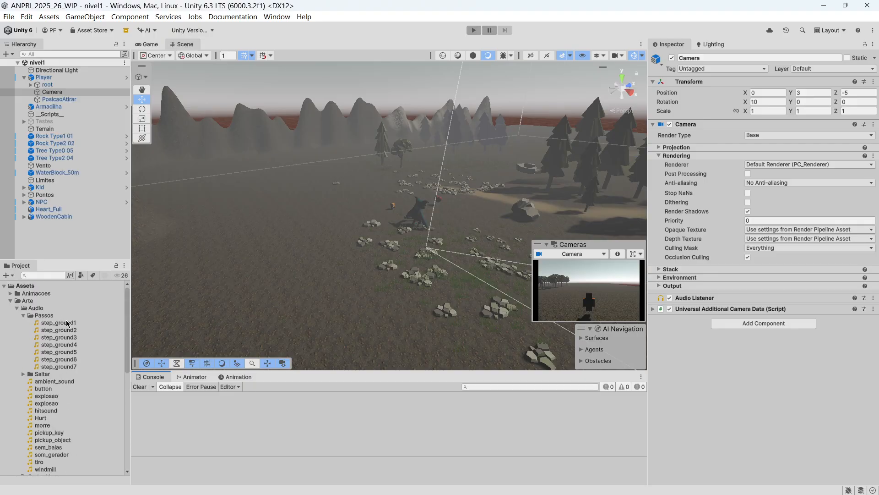
pyautogui.click(16, 307)
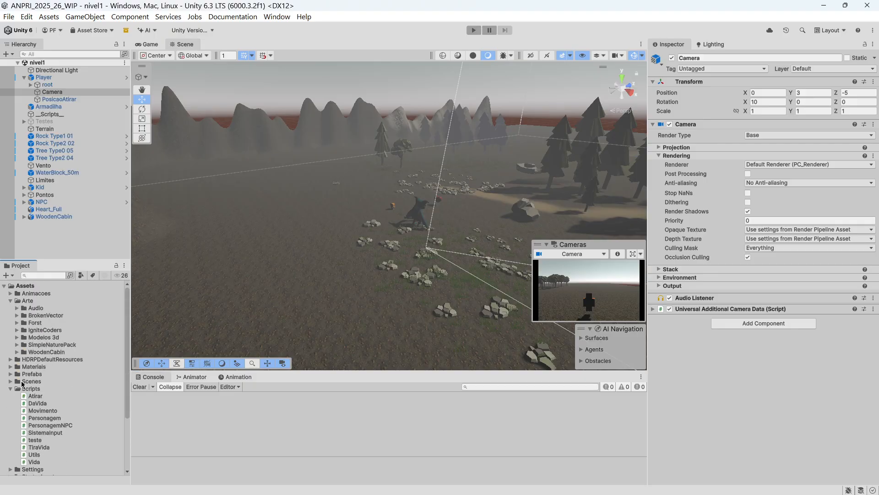
pyautogui.click(11, 389)
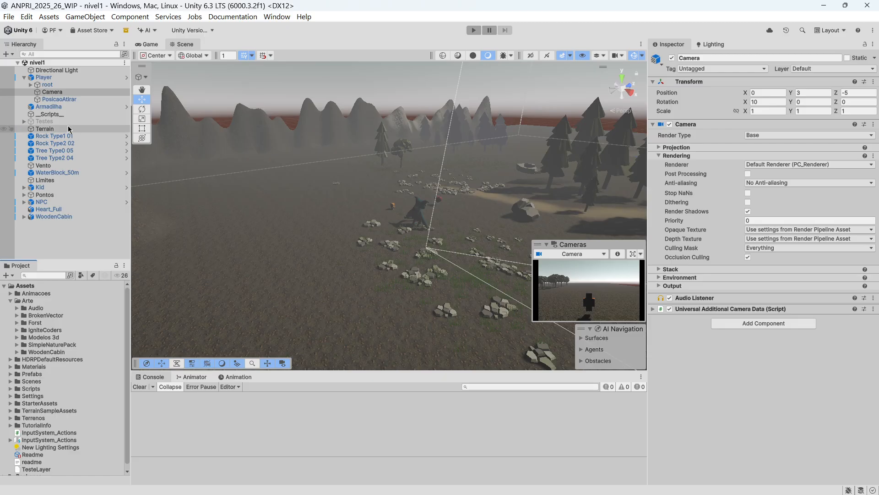
# Select the Player object, run the level, walk the character forward towards the wooden cabin, and end play mode
pyautogui.click(24, 77)
pyautogui.click(52, 78)
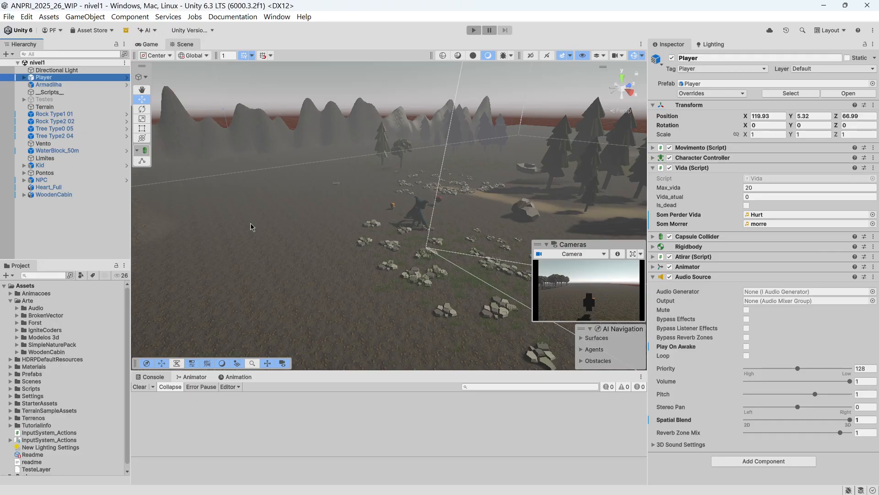
pyautogui.moveTo(368, 370); pyautogui.dragTo(365, 315)
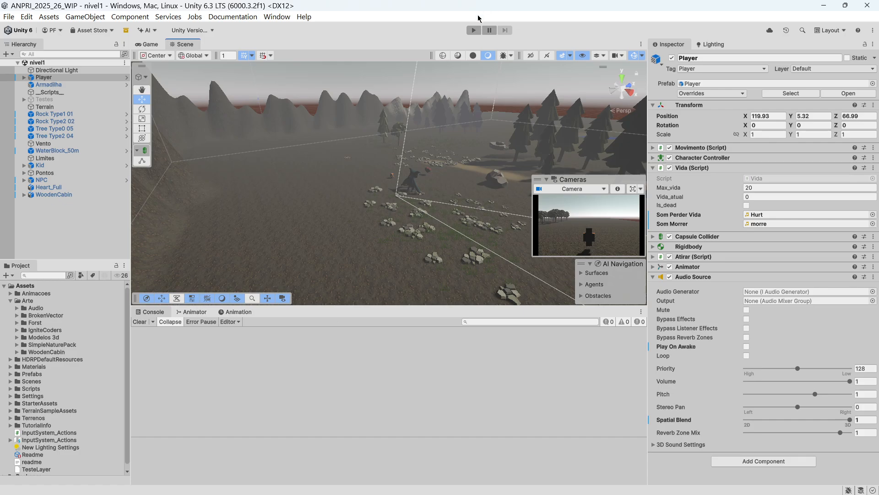
pyautogui.click(474, 31)
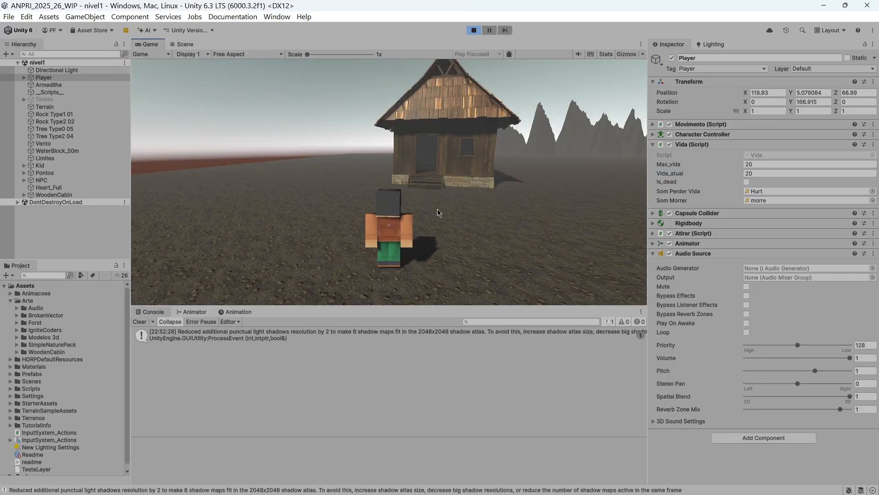
pyautogui.press('w')
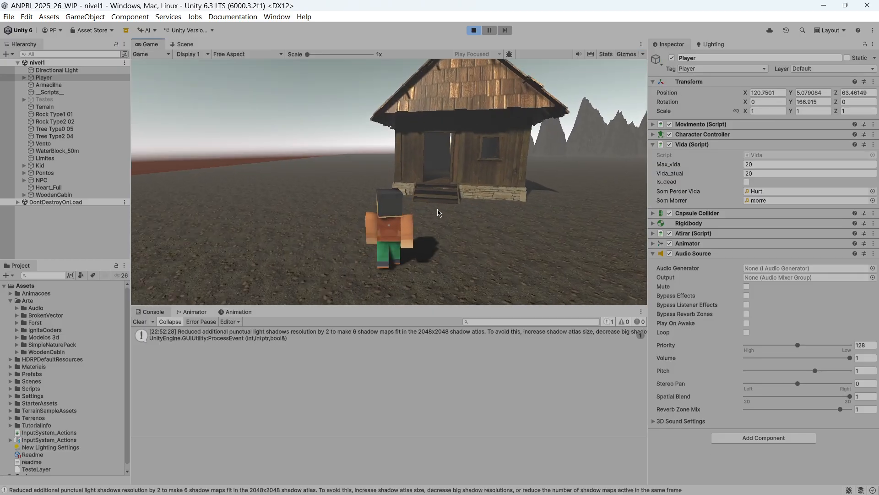
pyautogui.click(473, 33)
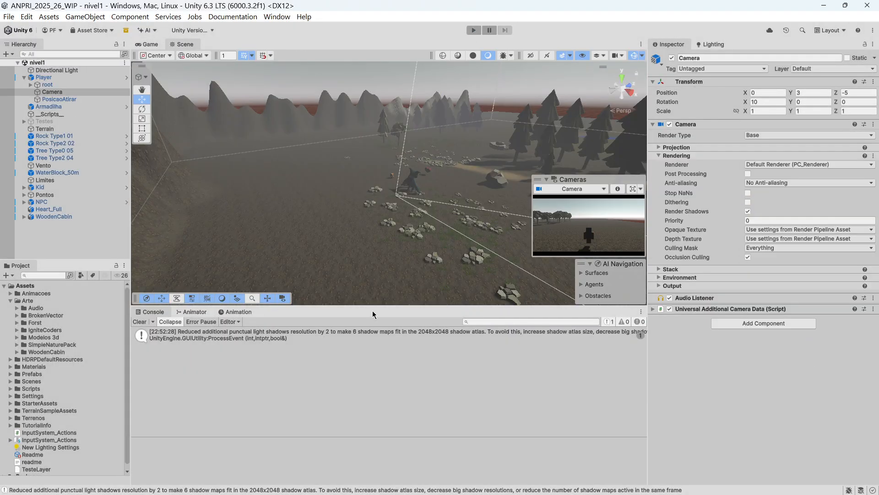
# Collapse the Player's hierarchy and its Vida and Audio Source components, and clear the console
pyautogui.moveTo(366, 305); pyautogui.dragTo(366, 332)
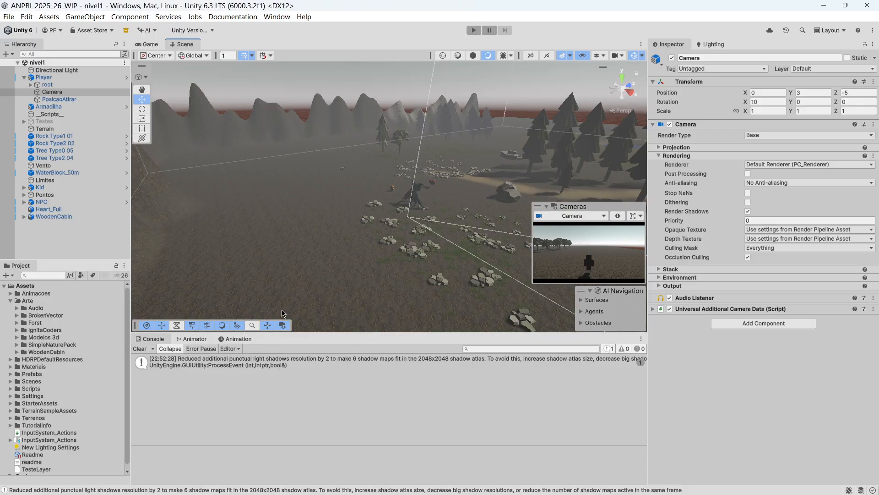
pyautogui.click(29, 78)
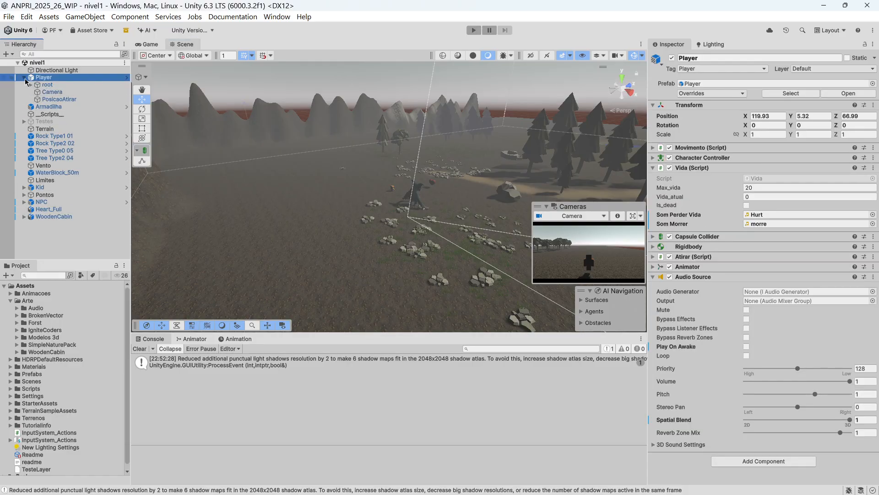
pyautogui.click(24, 78)
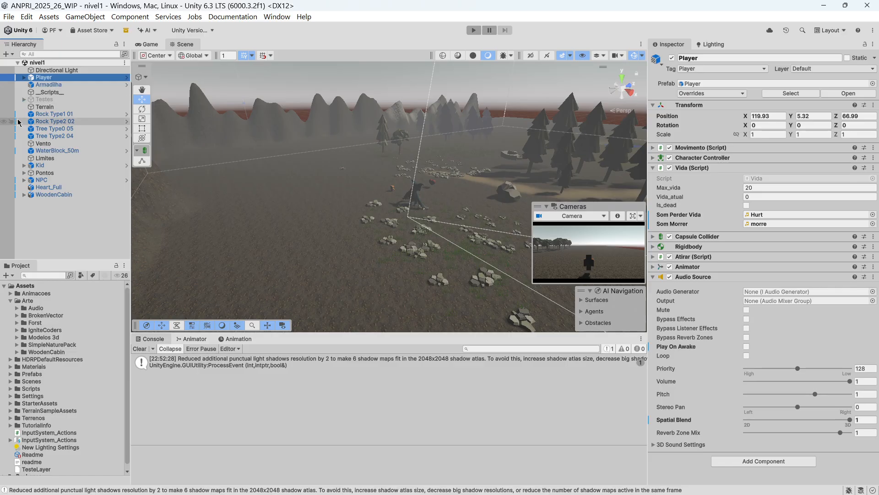
pyautogui.click(653, 168)
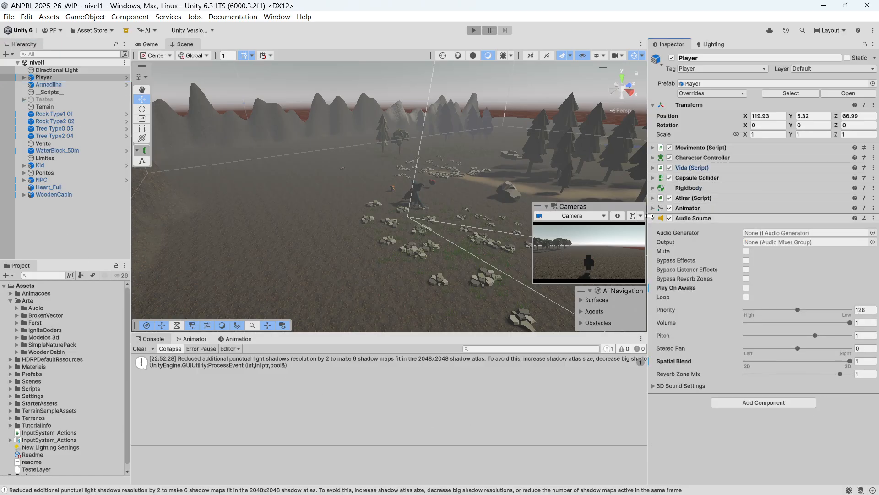
pyautogui.click(653, 218)
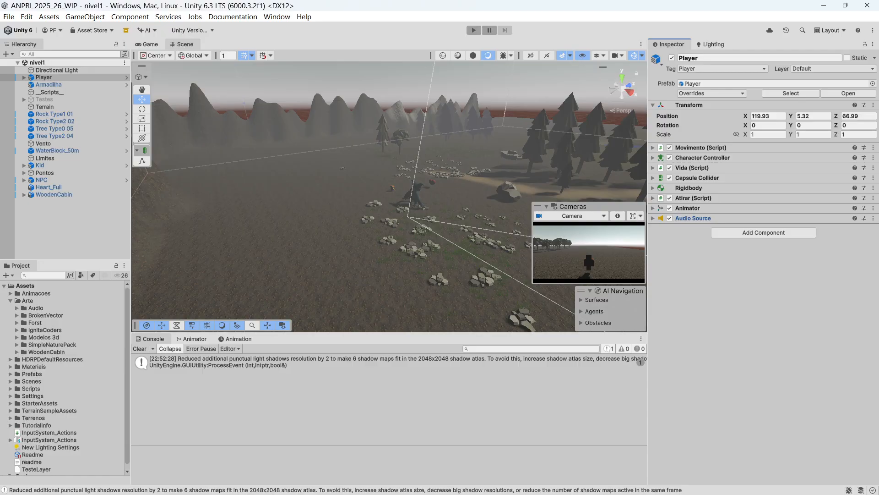
pyautogui.hotkey('alt', 'Tab')
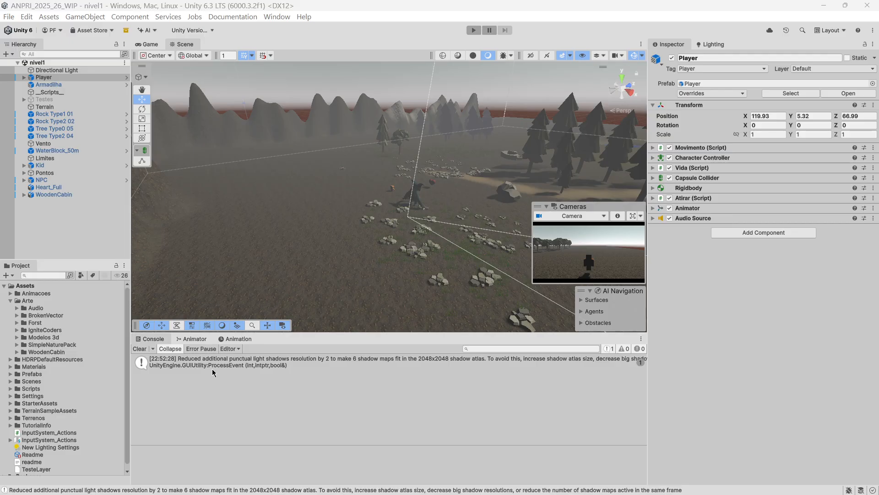
pyautogui.click(140, 349)
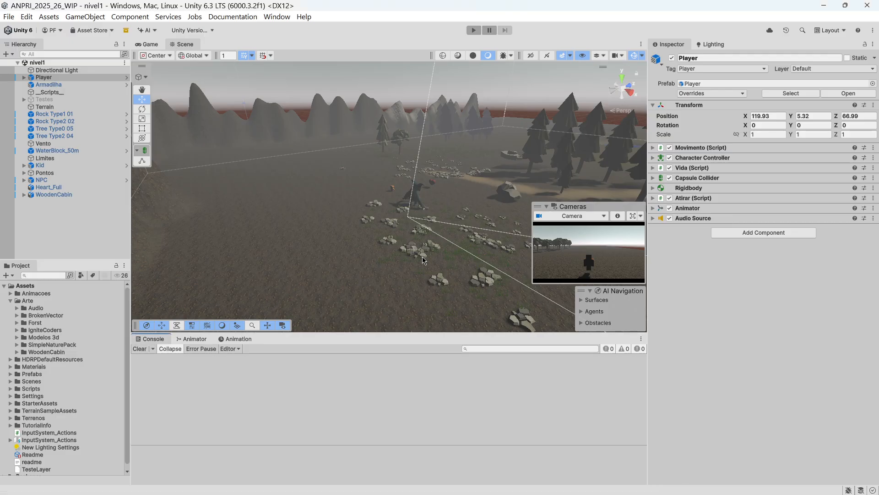
# Enlarge the project asset area and select the character-a model in Modelos 3d > kenney_blocky-characters_20 > Models > FBX format
pyautogui.click(23, 78)
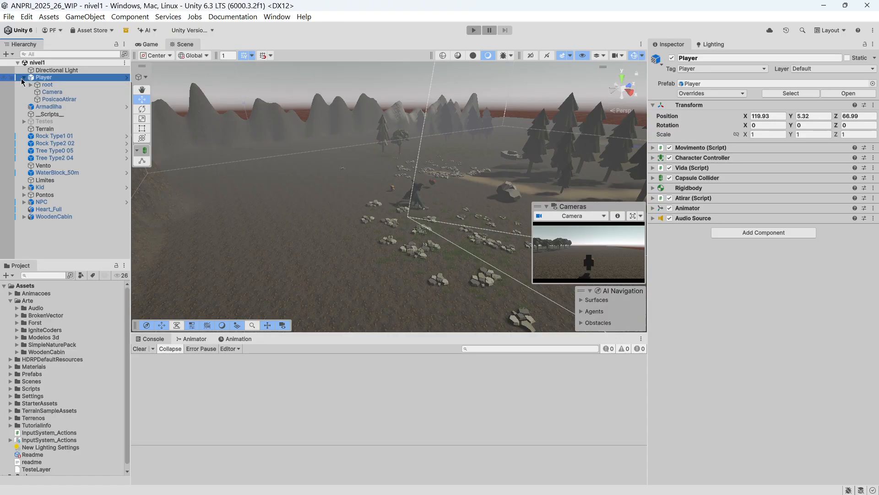
pyautogui.click(23, 78)
pyautogui.moveTo(49, 262); pyautogui.dragTo(49, 232)
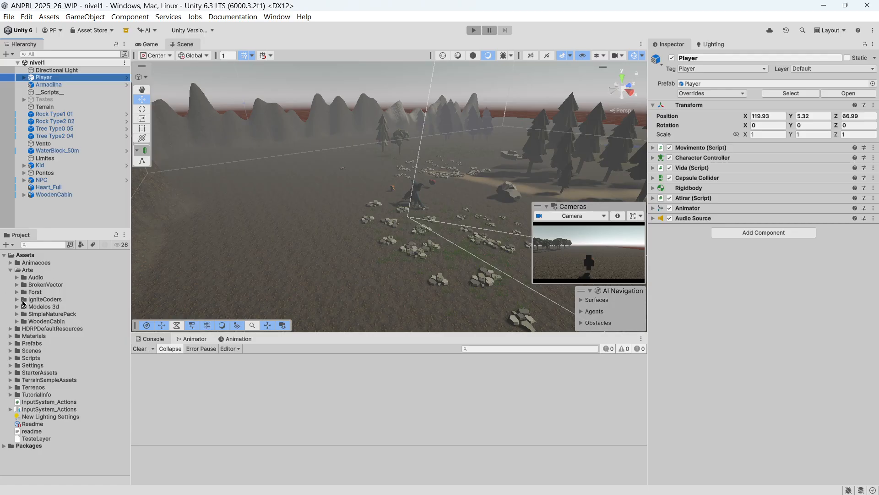
pyautogui.click(17, 307)
pyautogui.scroll(-1, 79, 322)
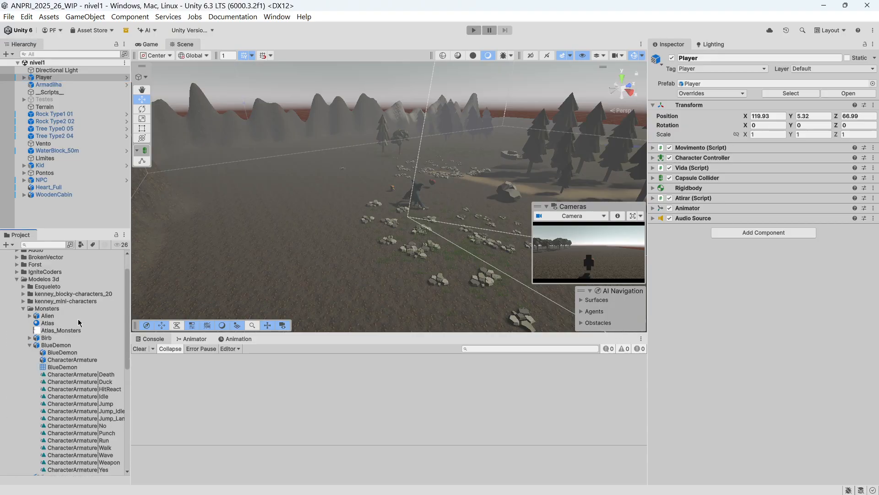
pyautogui.click(23, 308)
pyautogui.click(23, 310)
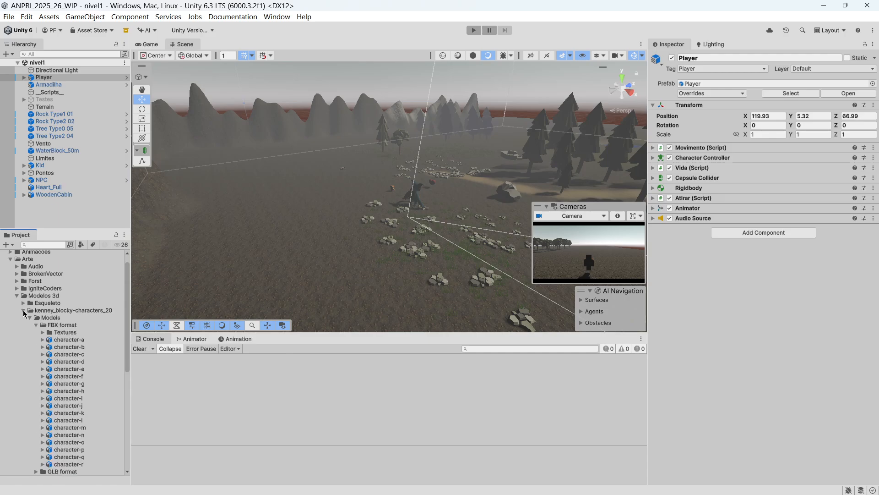
pyautogui.click(67, 340)
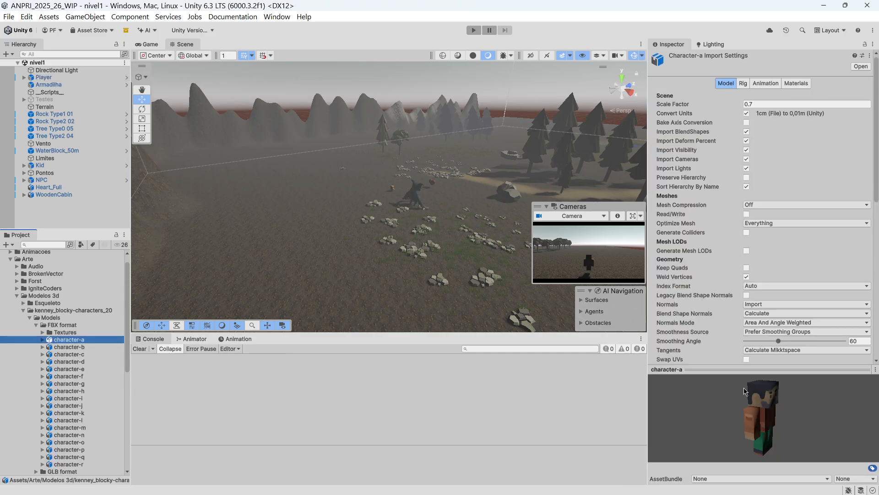
# Enlarge the character-a model preview and rotate the model to examine it from the front
pyautogui.click(750, 370)
pyautogui.moveTo(829, 376); pyautogui.dragTo(734, 371)
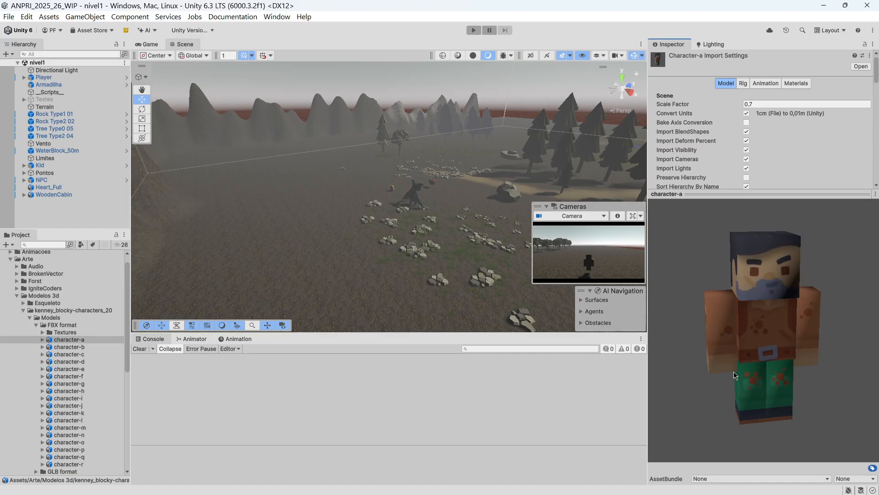
pyautogui.moveTo(795, 195); pyautogui.dragTo(790, 278)
# Open character-a's animation import settings, select the walk clip and expand its Events section
pyautogui.click(766, 83)
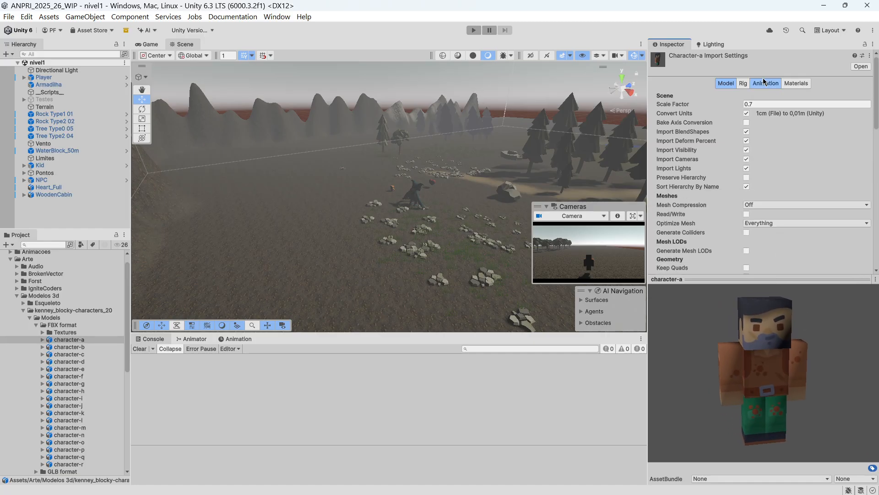
pyautogui.scroll(-2, 778, 201)
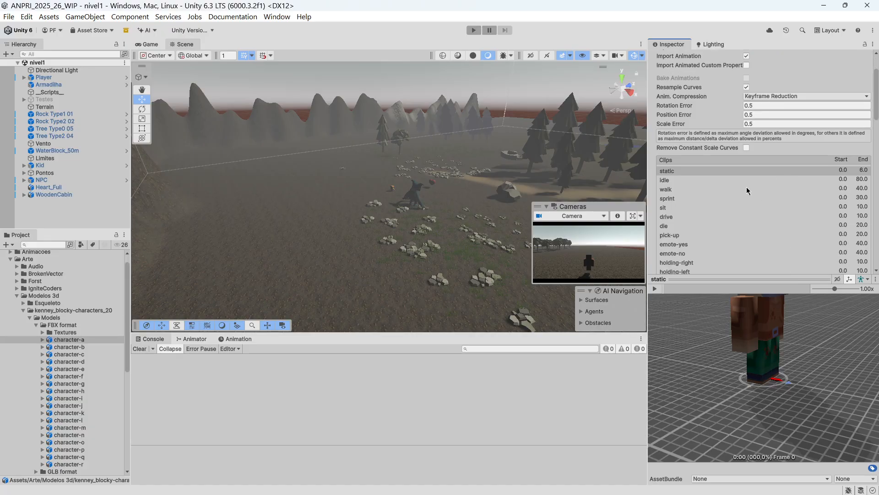
pyautogui.click(683, 191)
pyautogui.scroll(-18, 771, 241)
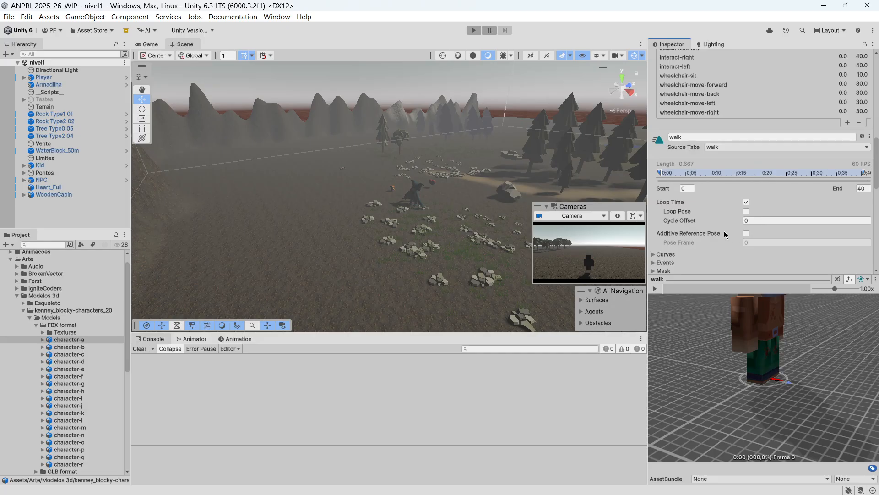
pyautogui.scroll(-2, 726, 234)
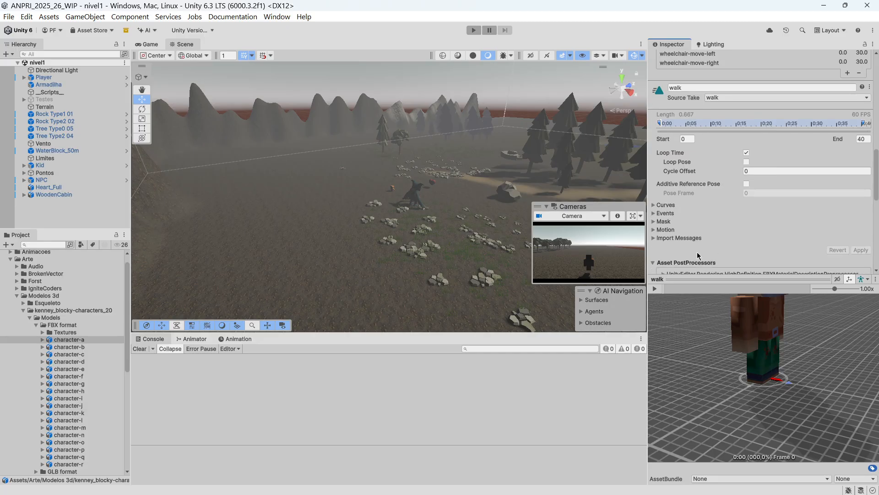
pyautogui.click(666, 213)
pyautogui.scroll(-2, 714, 201)
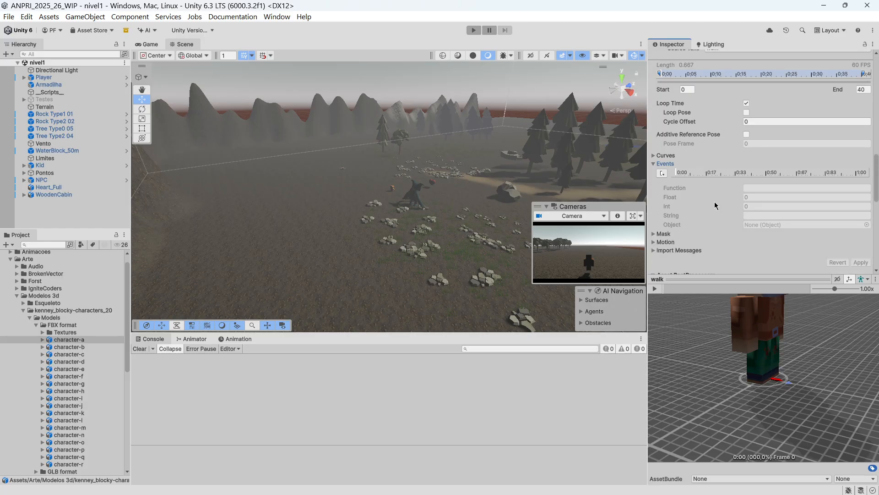
# Play the walk clip in the Animation window and frame the full character in the import preview
pyautogui.click(239, 338)
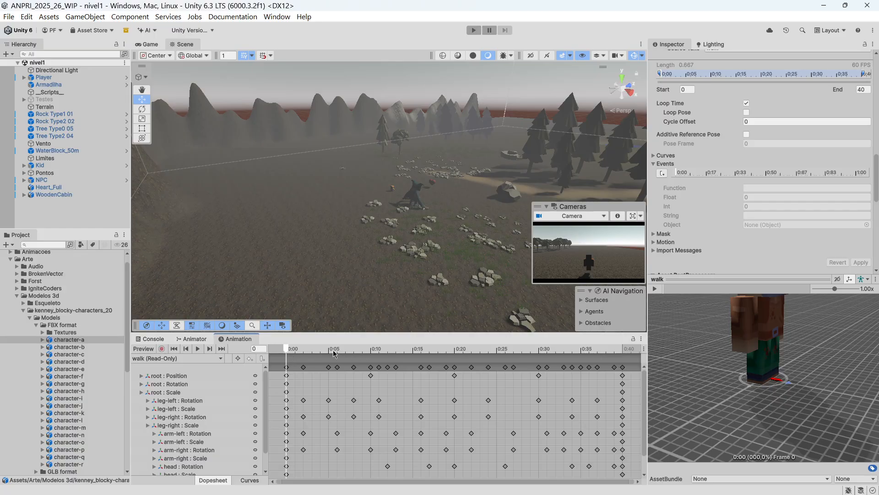
pyautogui.click(199, 349)
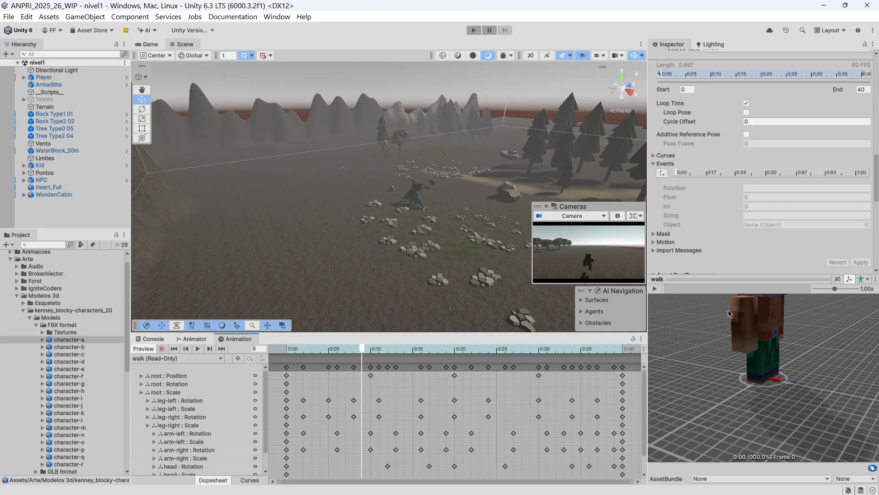
pyautogui.moveTo(740, 367); pyautogui.dragTo(740, 380)
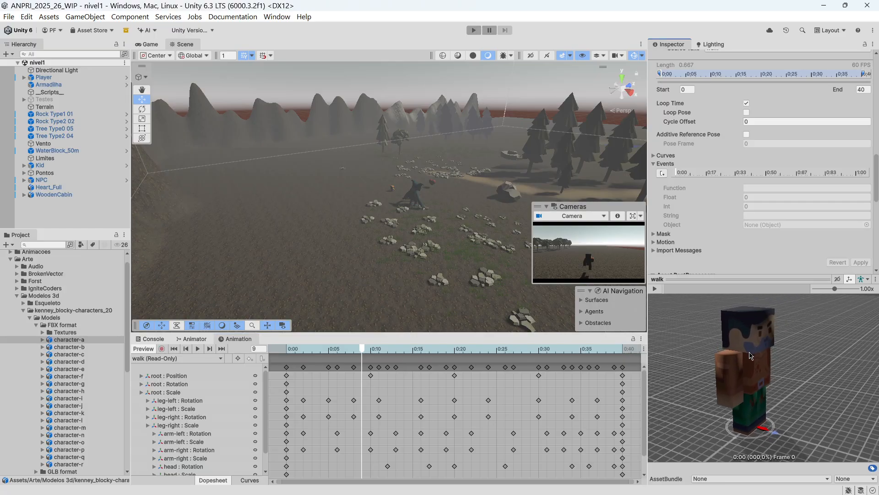
# Play the walk clip in the import preview, pause it and set the preview time to frame 18
pyautogui.scroll(10, 719, 147)
pyautogui.scroll(-10, 716, 138)
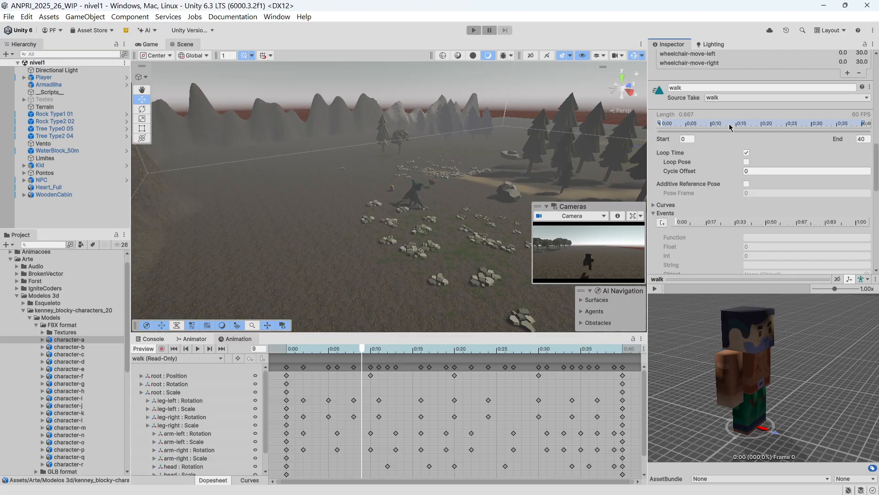
pyautogui.scroll(-5, 738, 257)
pyautogui.scroll(5, 738, 257)
pyautogui.click(655, 288)
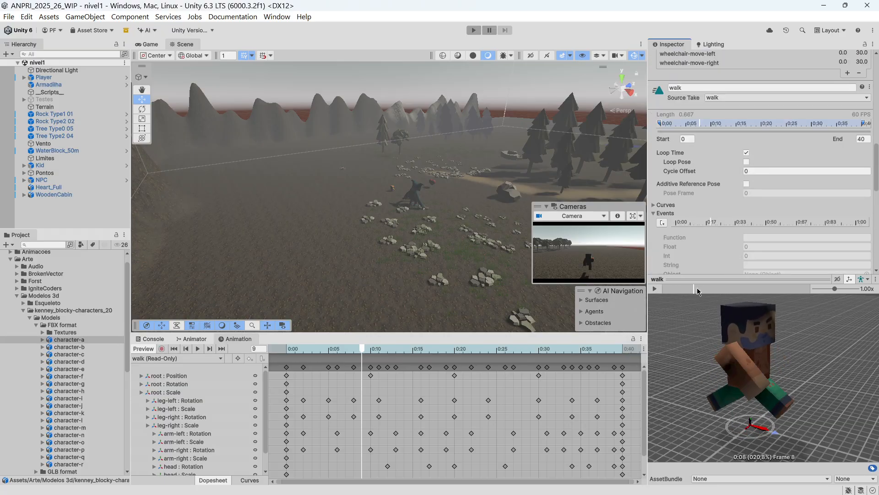
pyautogui.click(654, 288)
pyautogui.moveTo(663, 288); pyautogui.dragTo(732, 297)
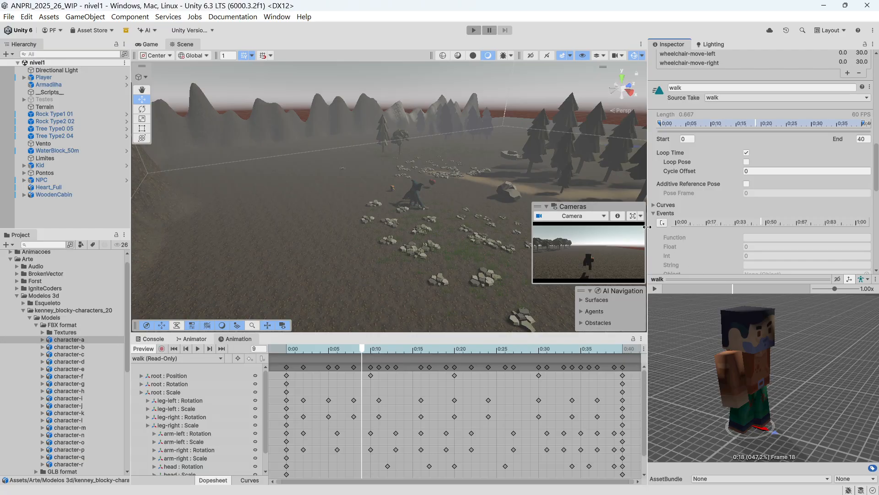
# Add an event at frame 18 of the walk clip that calls the function TocarSomPassos, and apply the import settings
pyautogui.click(662, 222)
pyautogui.click(783, 239)
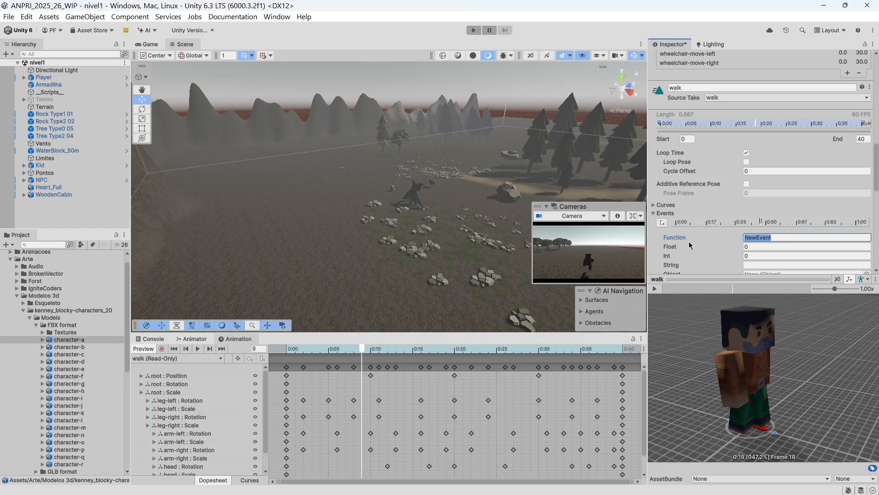
pyautogui.scroll(-1, 690, 246)
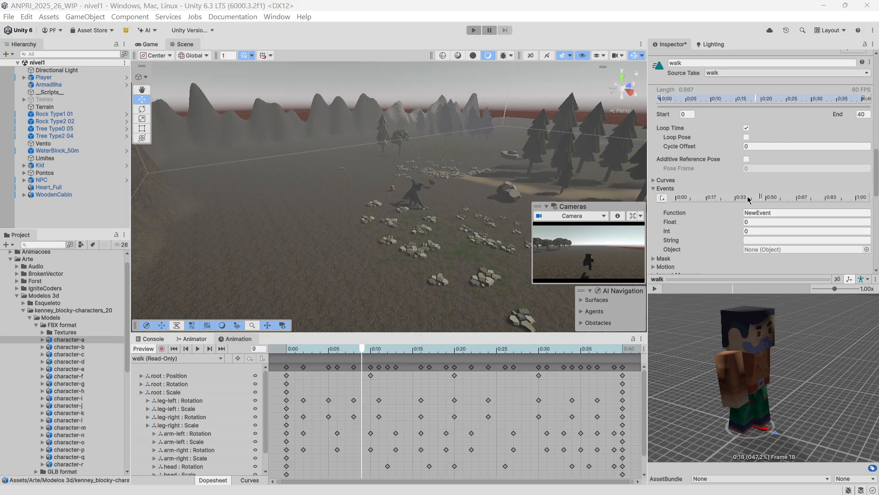
pyautogui.click(787, 215)
pyautogui.write('TocarSomPassos')
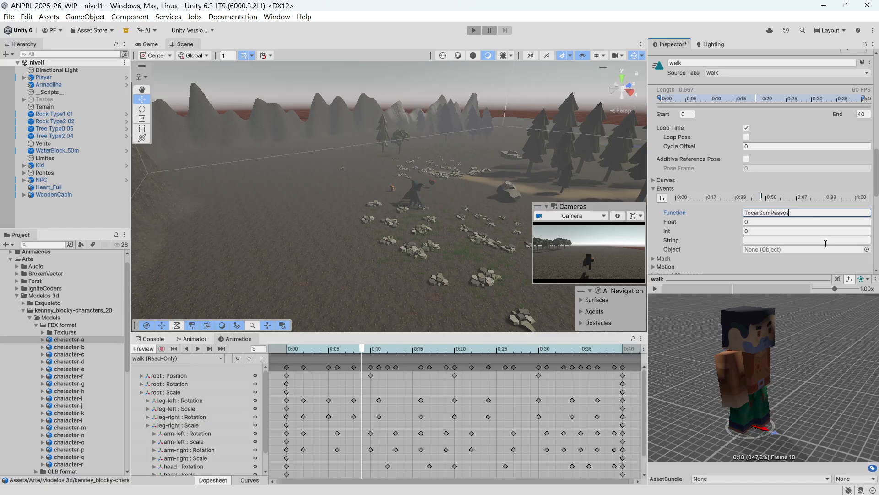
pyautogui.scroll(-4, 825, 211)
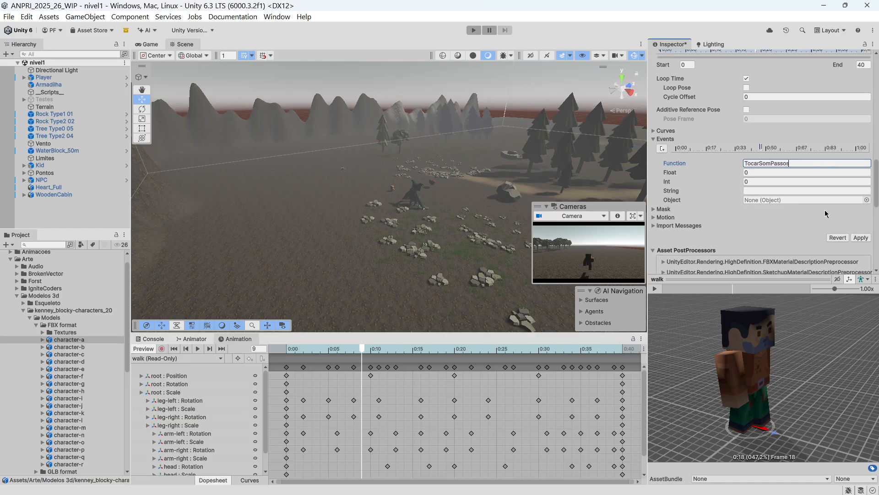
pyautogui.click(836, 188)
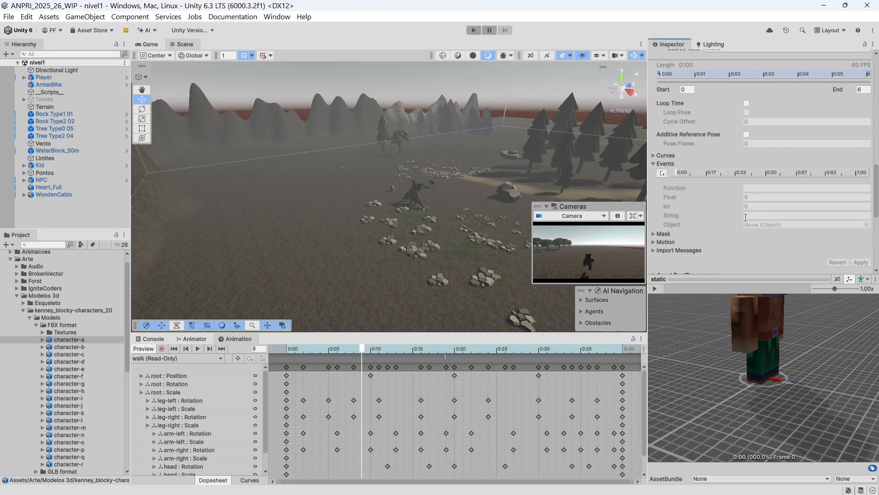
pyautogui.scroll(-1, 719, 251)
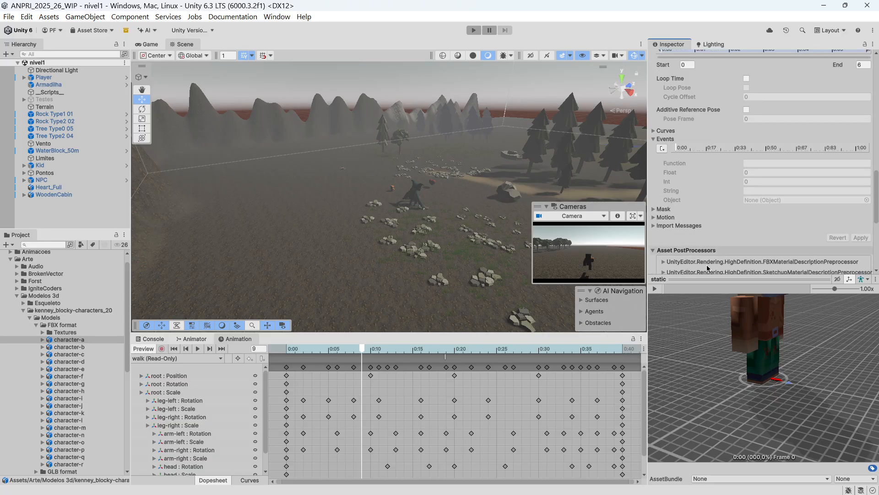
# Add an event at frame 36 of character-a's walk clip that calls the function TocarSomPassos, and apply the import settings
pyautogui.scroll(15, 758, 174)
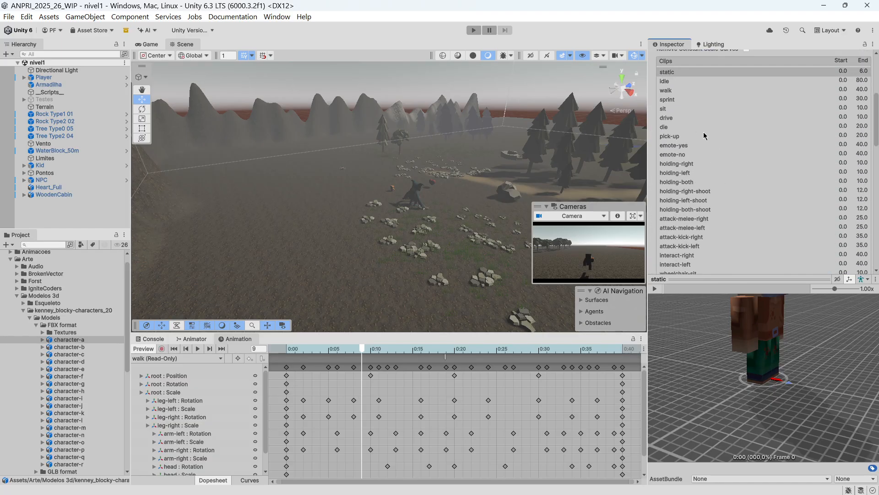
pyautogui.click(672, 91)
pyautogui.scroll(-10, 694, 179)
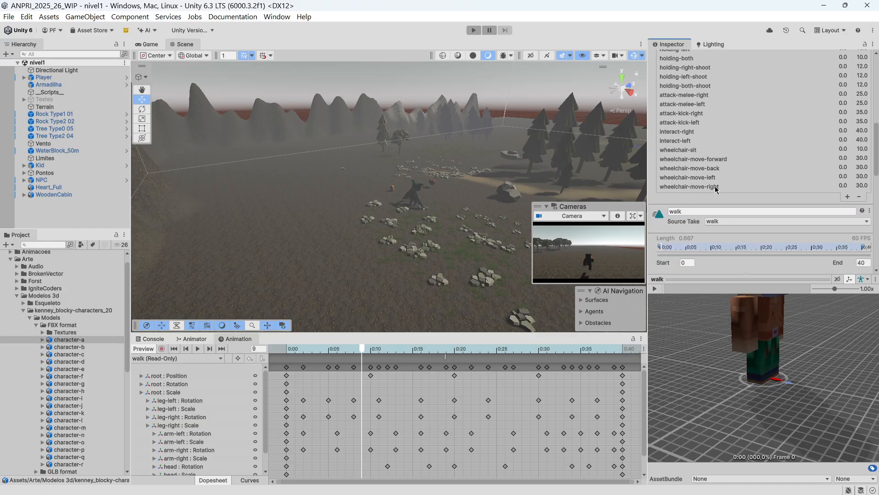
pyautogui.scroll(-5, 737, 184)
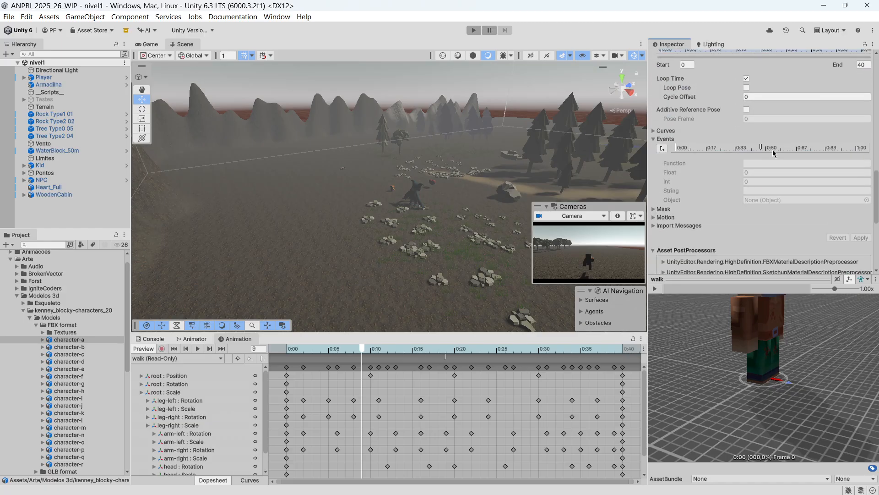
pyautogui.moveTo(762, 148)
pyautogui.moveTo(659, 290); pyautogui.dragTo(797, 302)
pyautogui.click(662, 148)
pyautogui.click(798, 162)
pyautogui.write('TocarSomPassos')
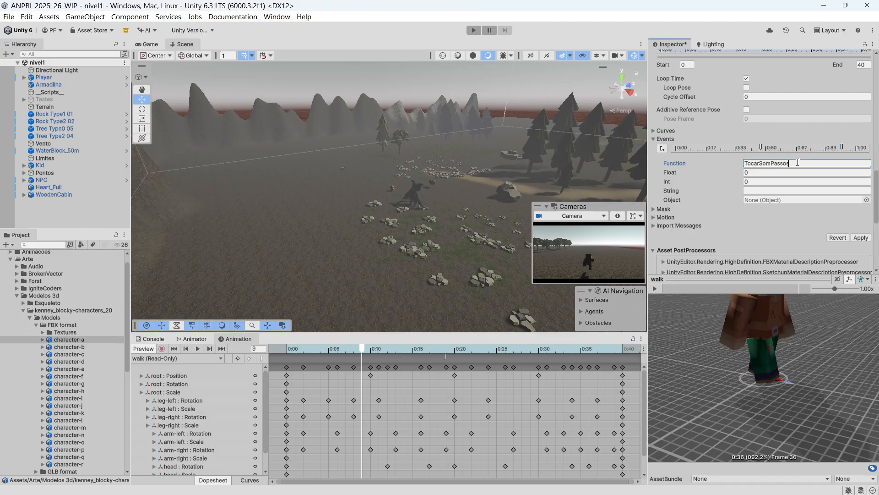
pyautogui.click(861, 238)
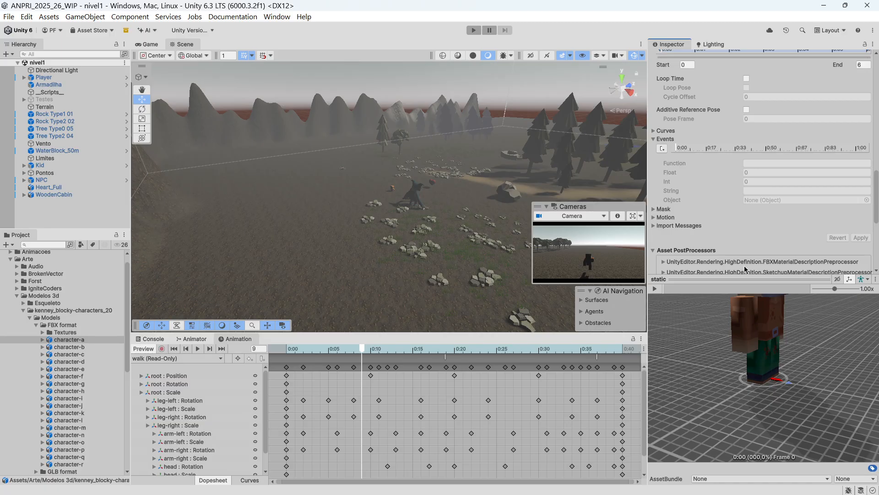
# Add an event at frame 14 of the sprint clip that calls the function TocarSomPassos, and apply the import settings
pyautogui.scroll(10, 804, 227)
pyautogui.scroll(8, 782, 222)
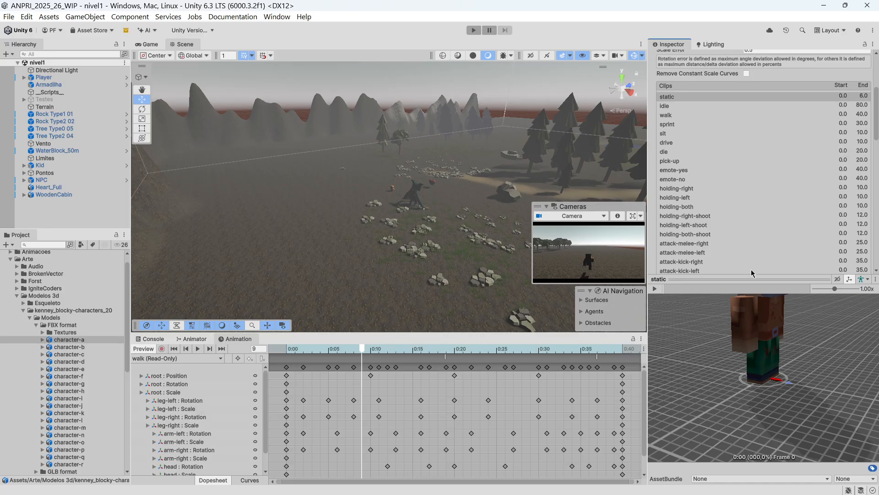
pyautogui.click(681, 115)
pyautogui.click(681, 124)
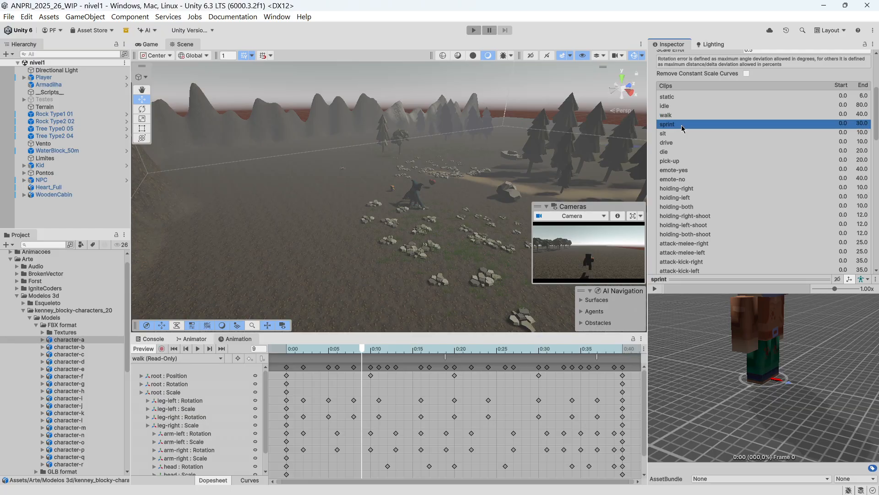
pyautogui.scroll(-1, 724, 213)
pyautogui.scroll(-15, 760, 207)
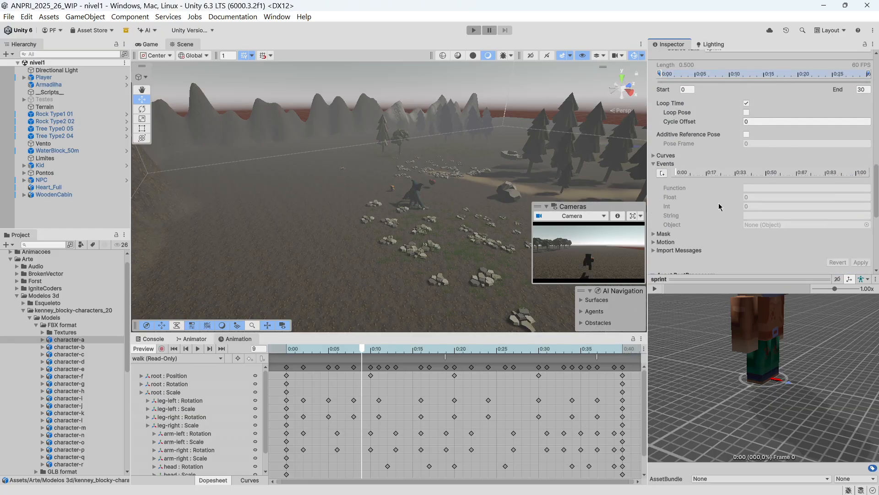
pyautogui.moveTo(666, 291); pyautogui.dragTo(735, 296)
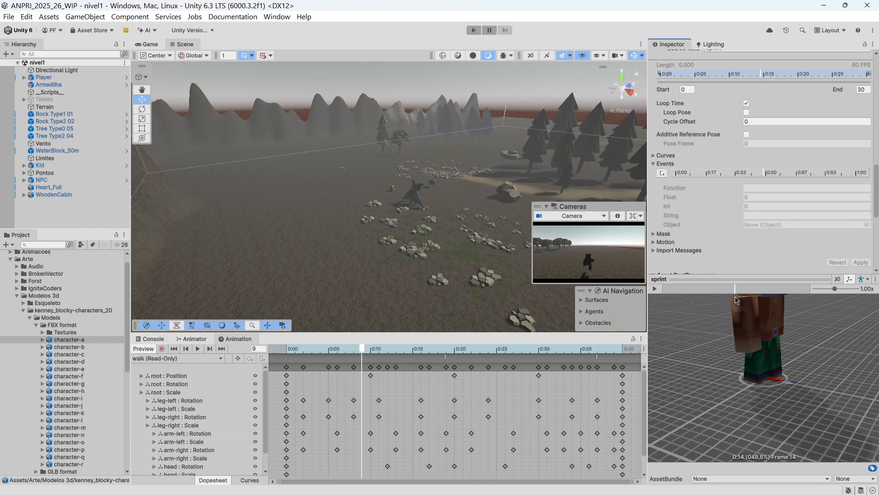
pyautogui.click(662, 173)
pyautogui.click(789, 187)
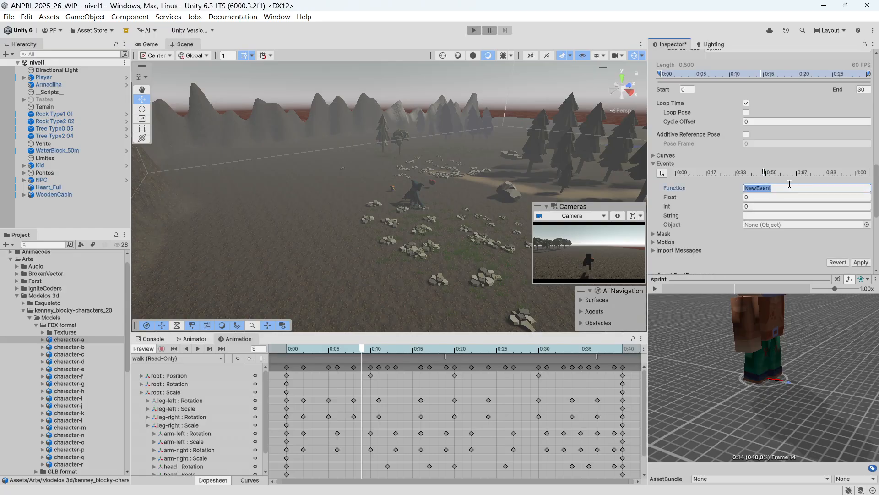
pyautogui.write('SomPassos')
pyautogui.click(861, 262)
pyautogui.moveTo(706, 289); pyautogui.dragTo(734, 293)
# Reselect the sprint clip, add an event at frame 28 that calls the function TocarSomPassos, and apply the import settings
pyautogui.scroll(15, 673, 152)
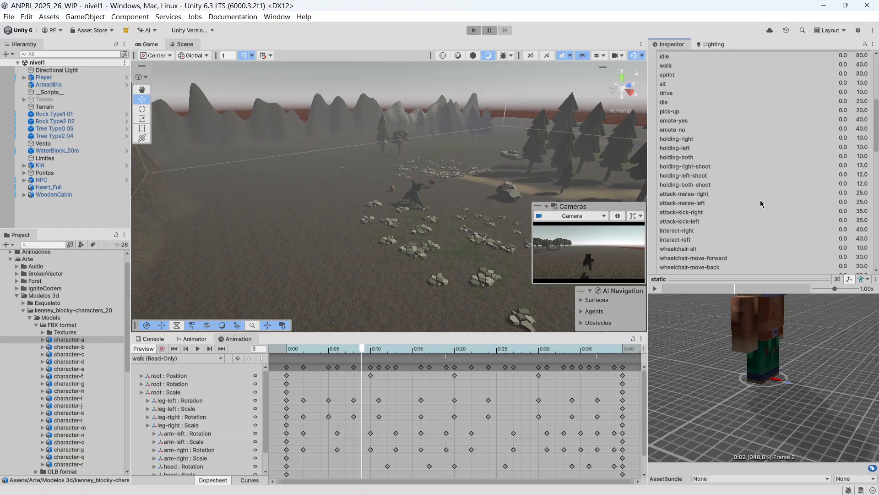
pyautogui.click(673, 152)
pyautogui.scroll(-15, 750, 200)
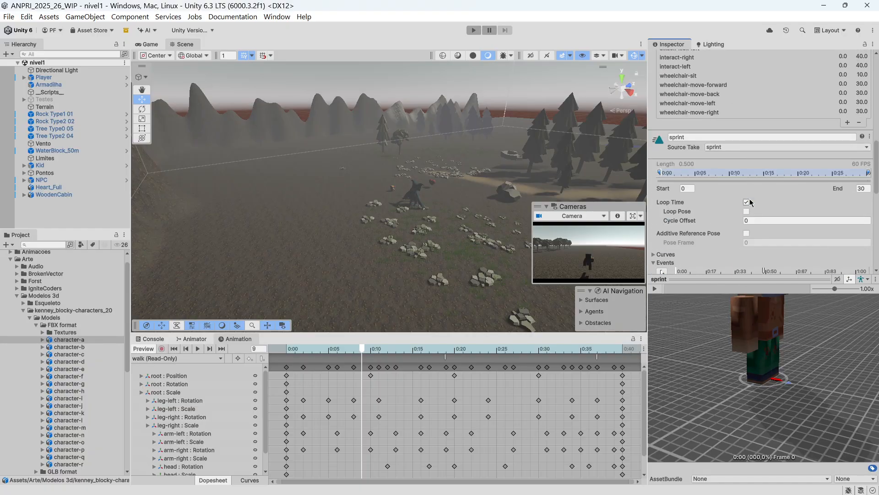
pyautogui.scroll(8, 750, 202)
pyautogui.scroll(-1, 733, 256)
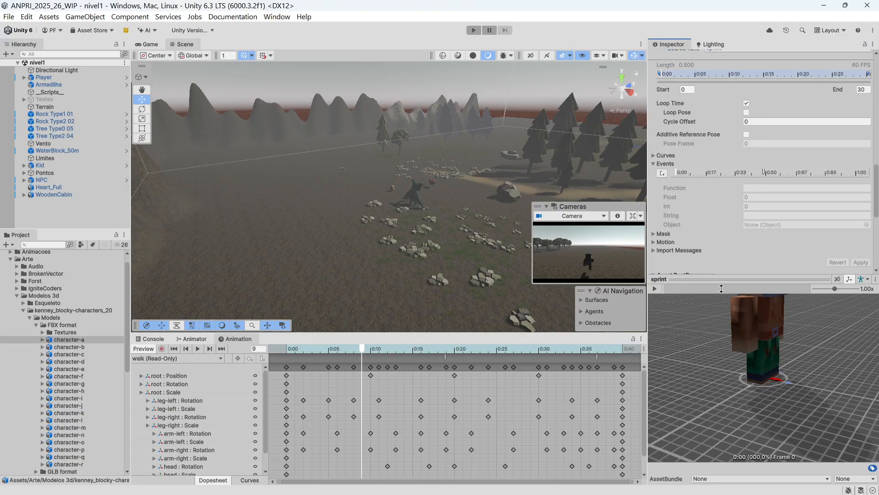
pyautogui.moveTo(692, 292); pyautogui.dragTo(801, 300)
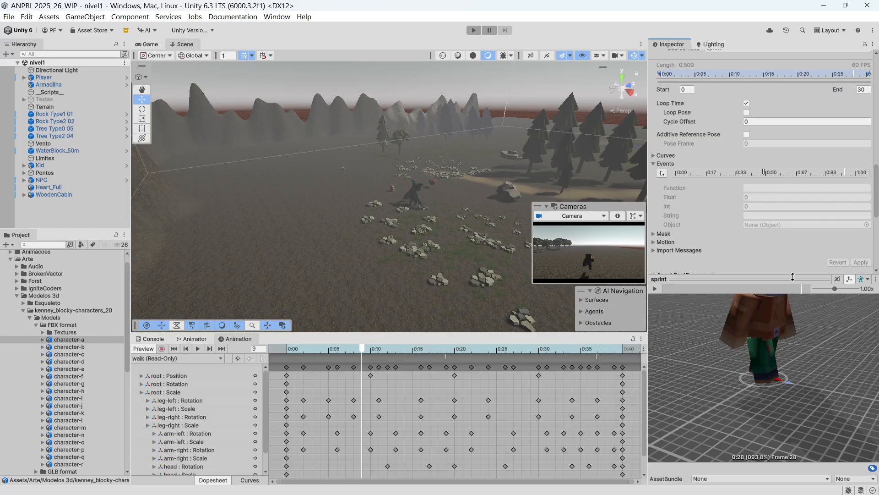
pyautogui.click(662, 173)
pyautogui.click(773, 187)
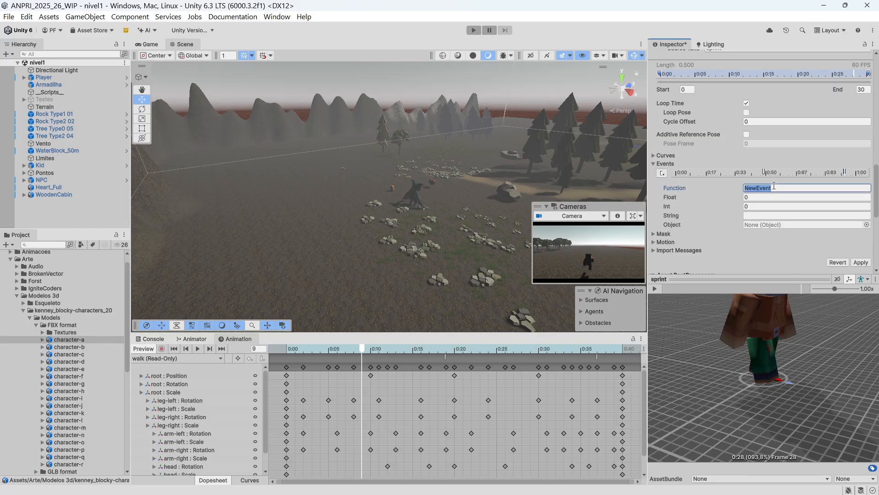
pyautogui.write('TocarSomPassos')
pyautogui.click(858, 262)
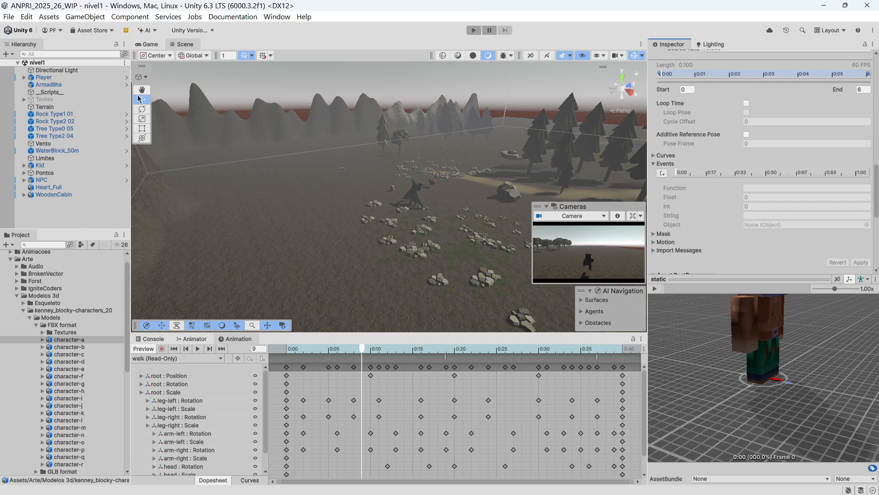
# Select the Player object in the scene and enable its Animator component
pyautogui.click(16, 296)
pyautogui.click(41, 77)
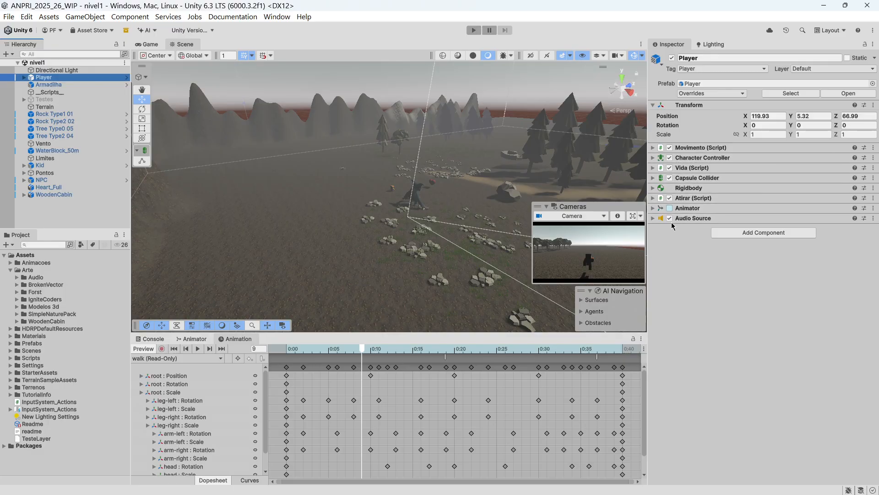
pyautogui.click(670, 208)
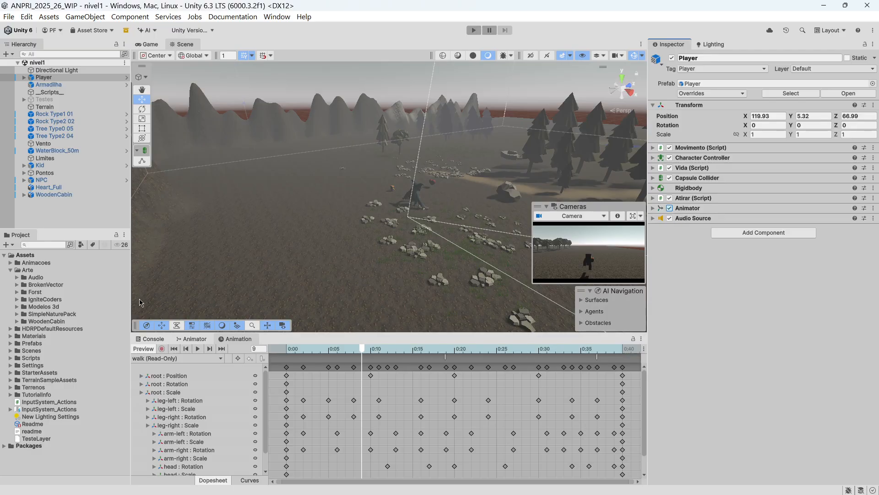
# Create a new script named TocarSons in the Scripts folder and add it to the Player as a component
pyautogui.click(751, 233)
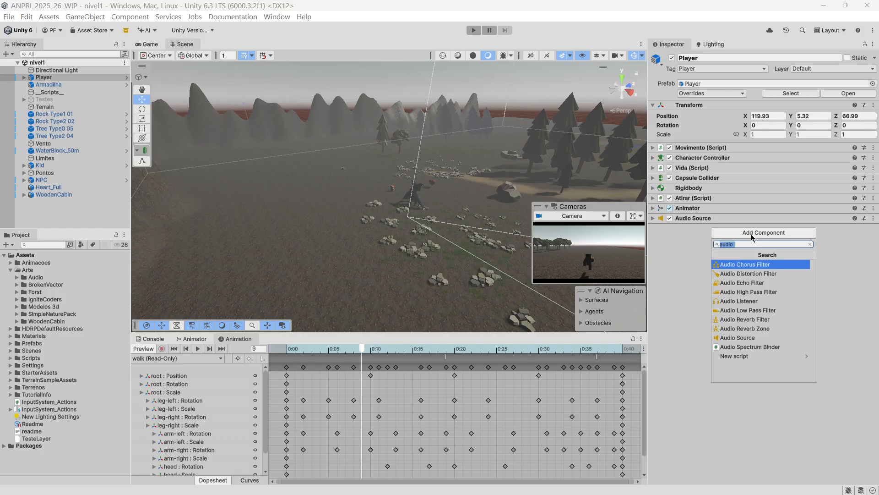
pyautogui.write('TocarSons')
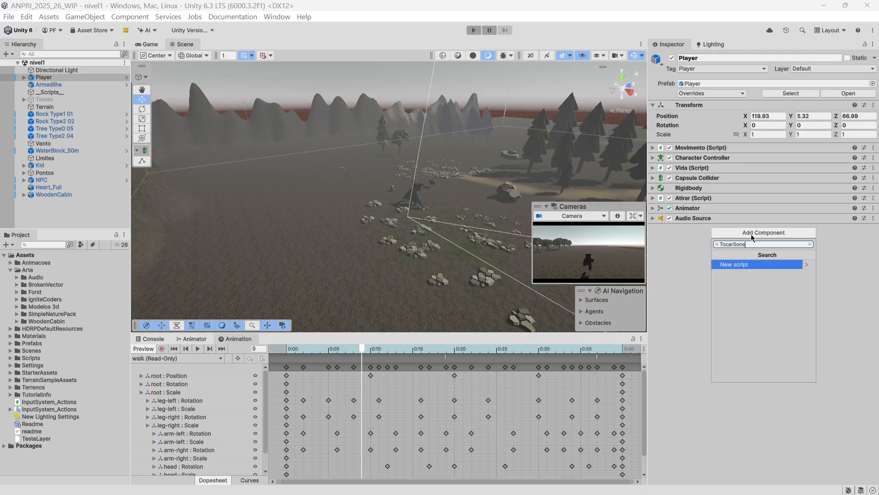
pyautogui.press('Return')
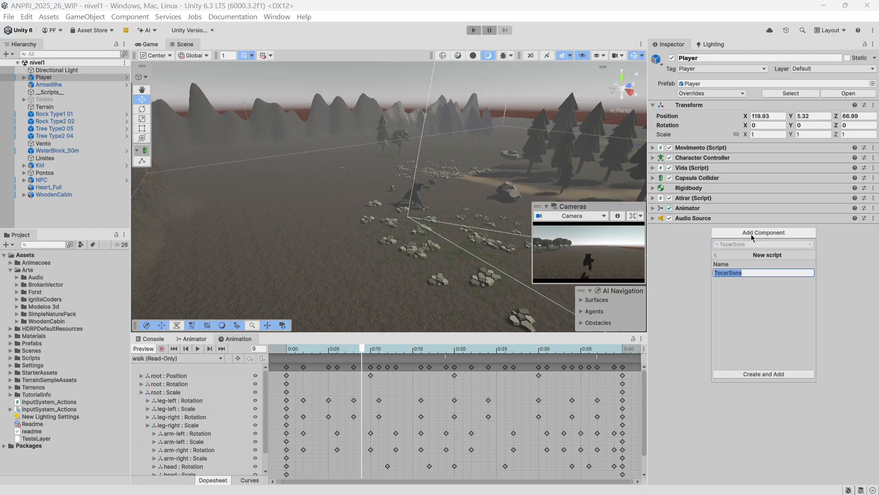
pyautogui.click(768, 375)
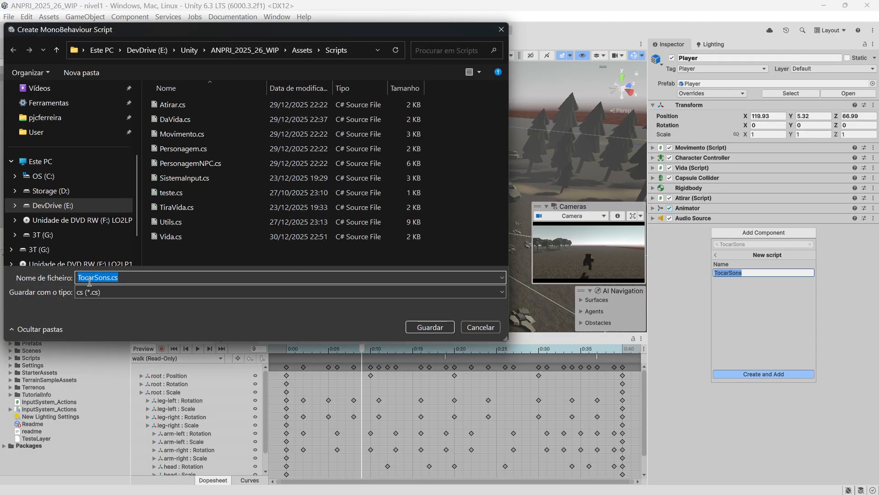
pyautogui.click(430, 327)
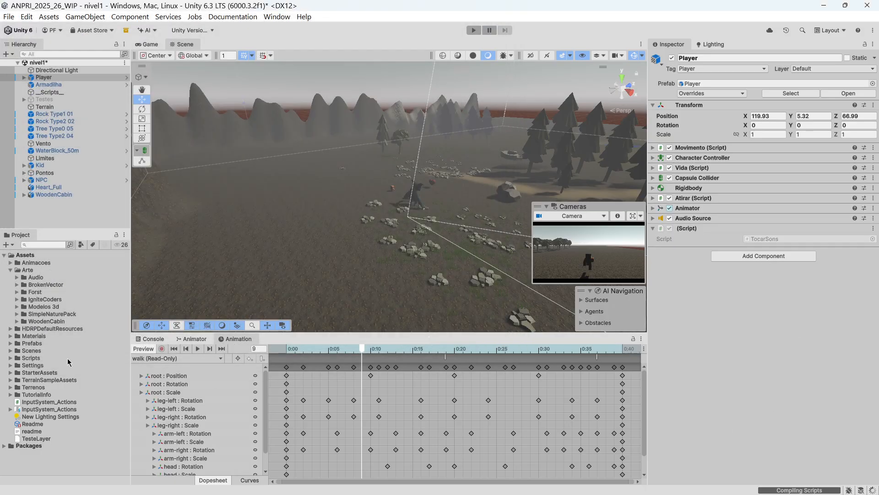
# Open the TocarSons script from the Player in Visual Studio and insert an empty line at the start of the class body
pyautogui.hotkey('alt', 'Tab')
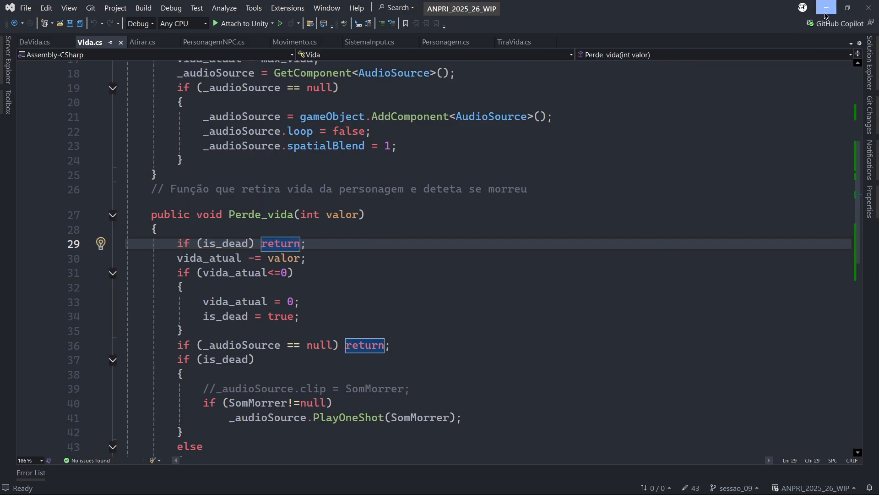
pyautogui.click(827, 8)
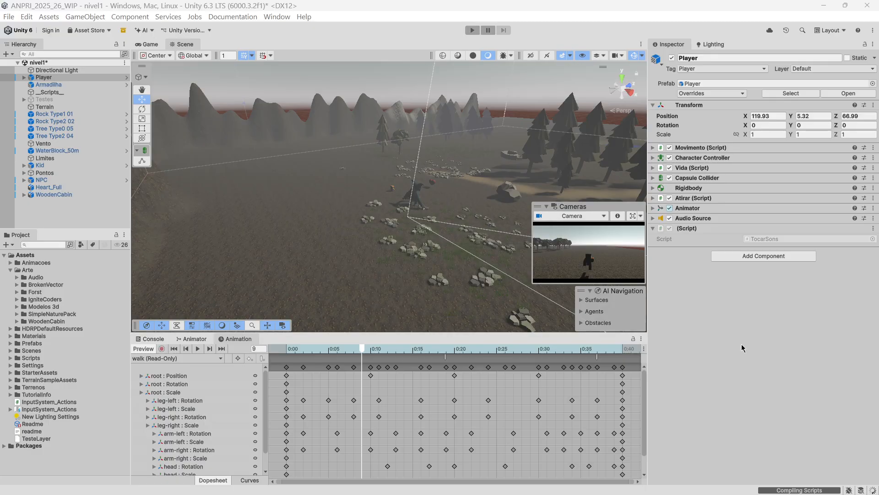
pyautogui.doubleClick(765, 239)
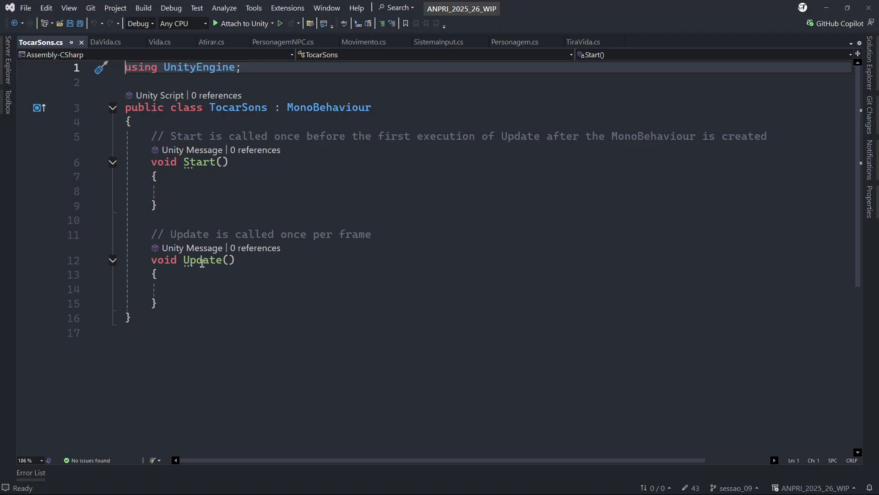
pyautogui.click(225, 122)
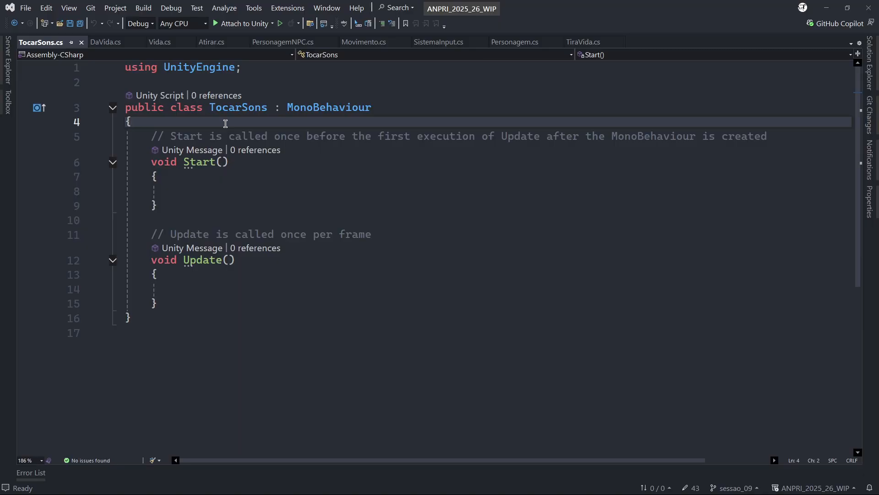
pyautogui.press('Return')
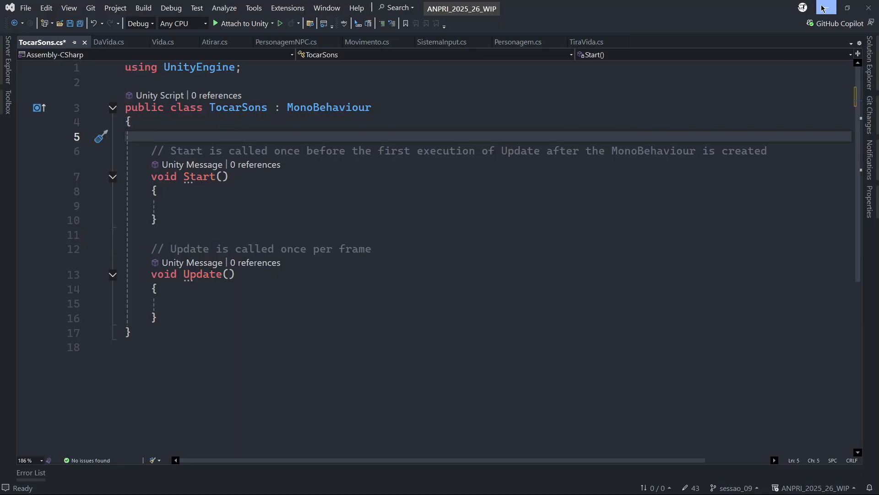
# Switch to Unity to look at the footstep clips in the Audio folder's Passos subfolder, and return to the script in Visual Studio
pyautogui.click(823, 8)
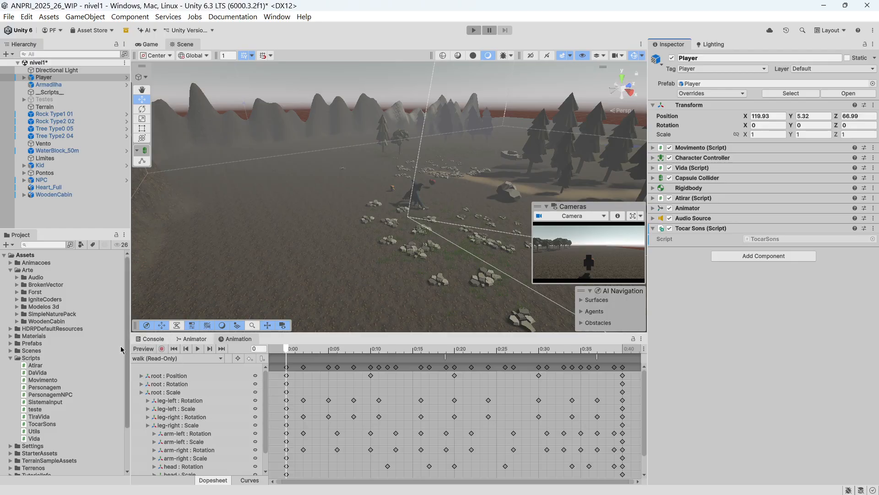
pyautogui.click(17, 277)
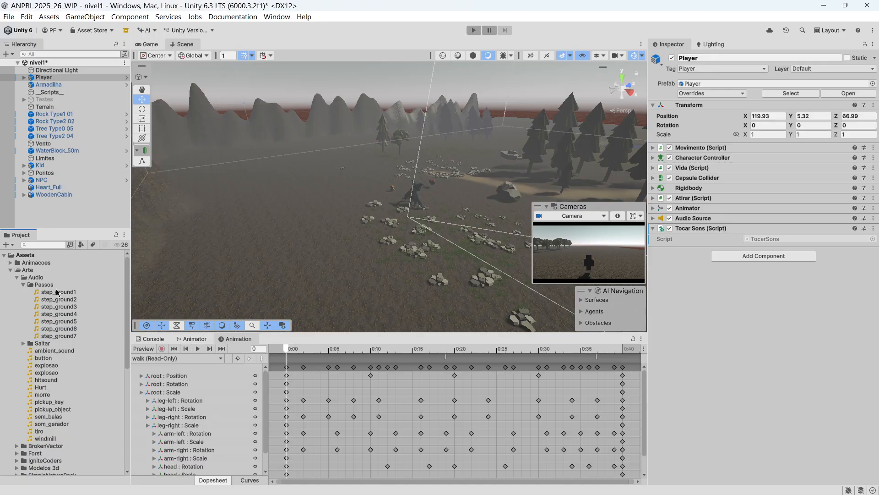
pyautogui.hotkey('alt', 'Tab')
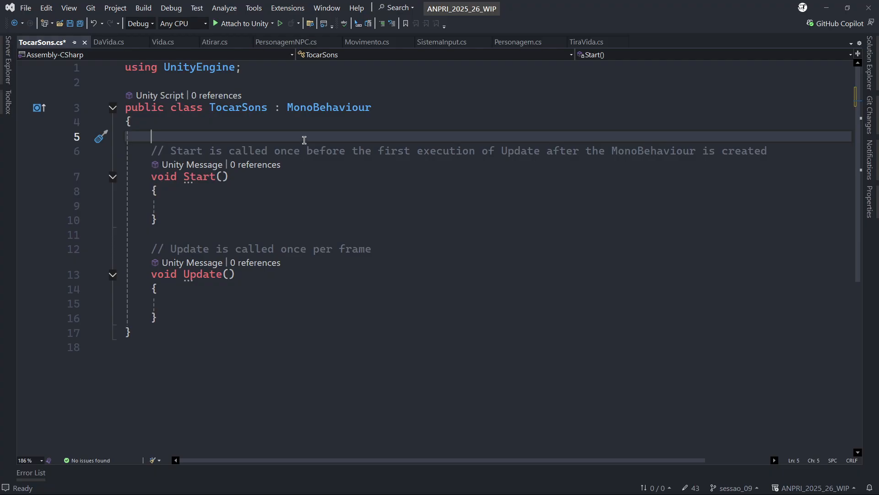
# Declare the fields public AudioClip[] passos and public int ProximoSom = 0 at the start of the TocarSons class
pyautogui.write('public A')
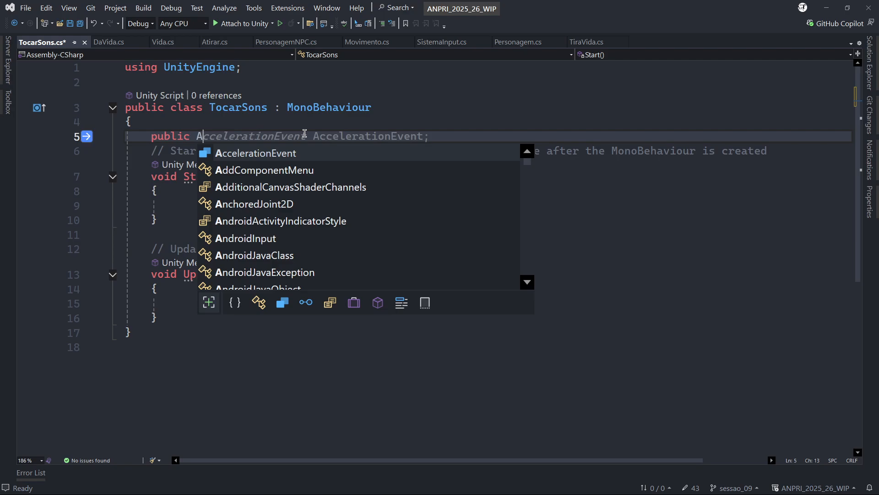
pyautogui.write('udioClip')
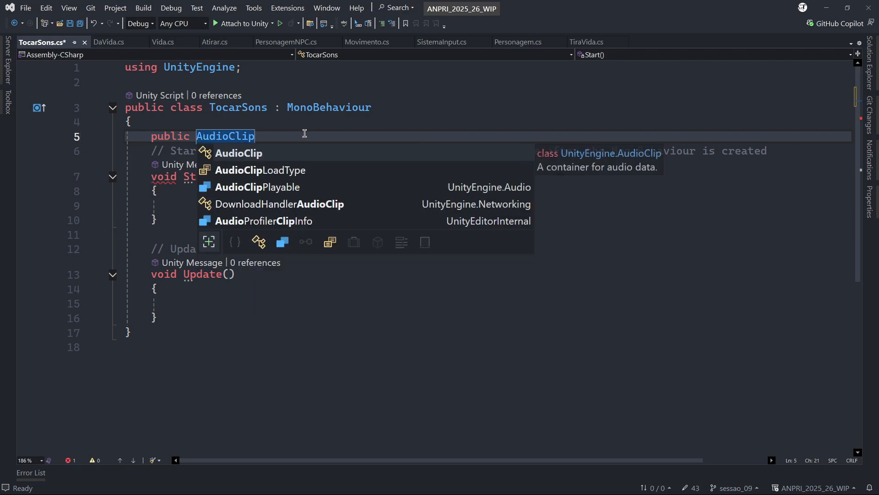
pyautogui.write('[] passos;')
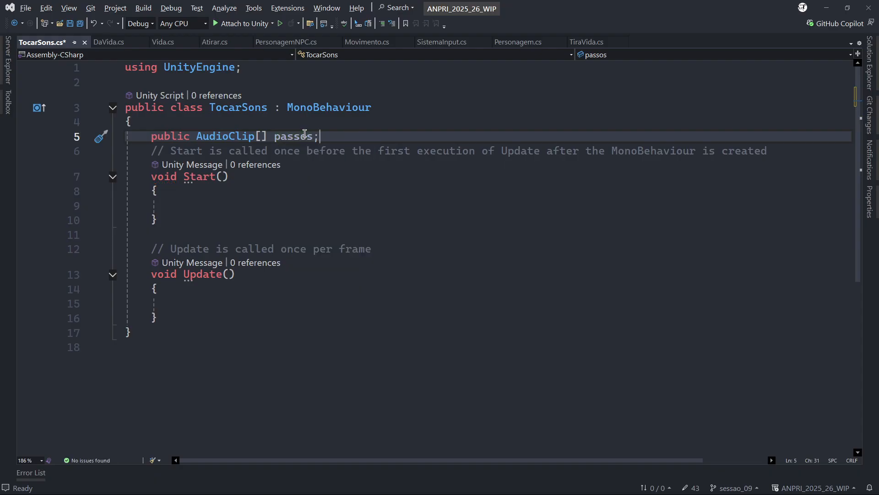
pyautogui.press('Return')
pyautogui.write('public int ')
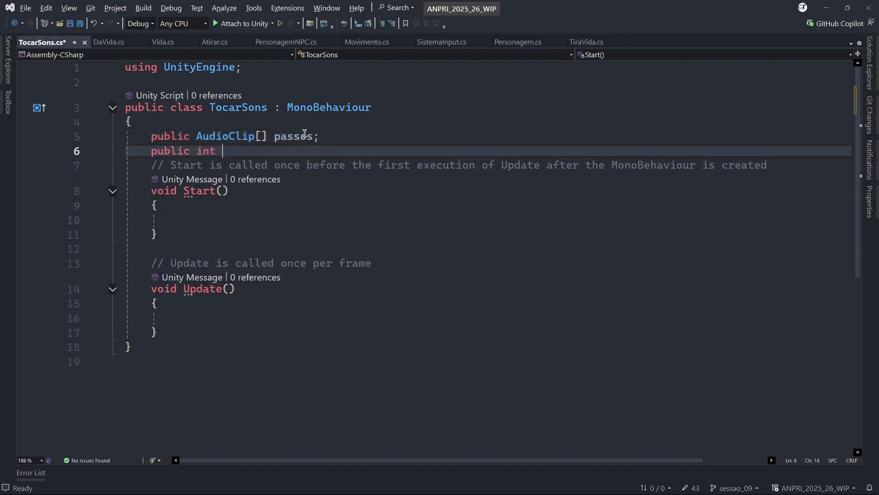
pyautogui.write('Proximo')
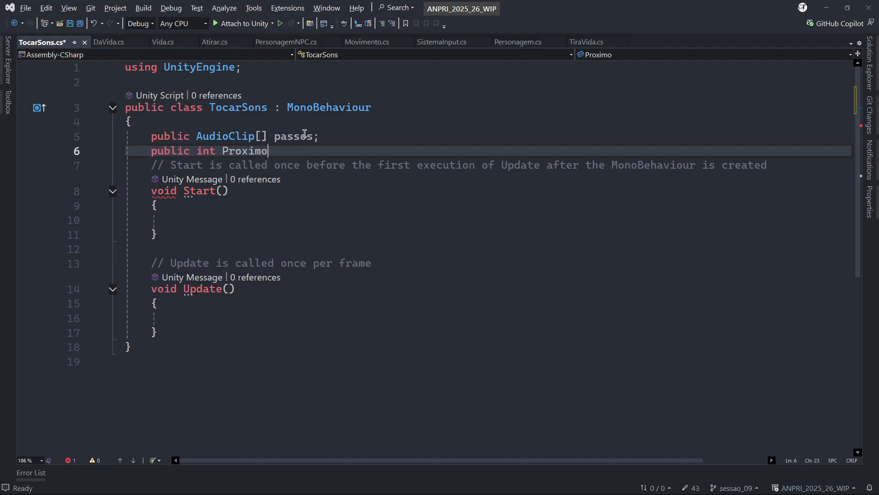
pyautogui.write('Som = 0;')
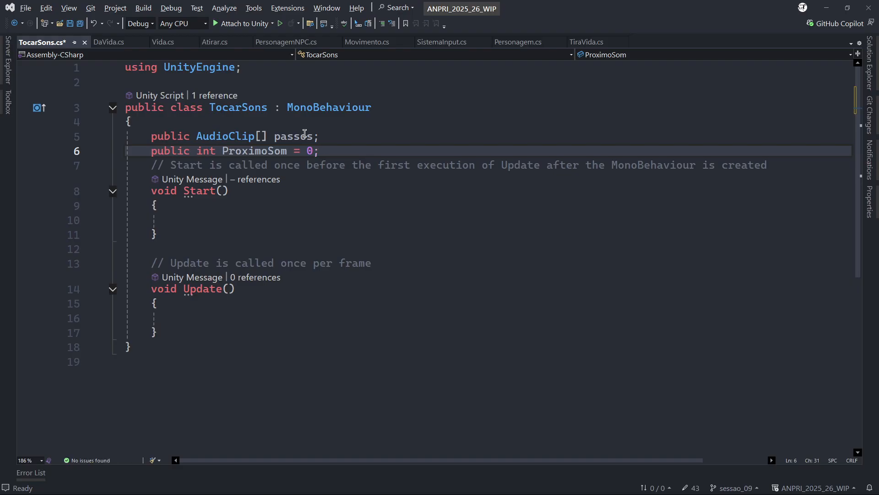
pyautogui.press('Return')
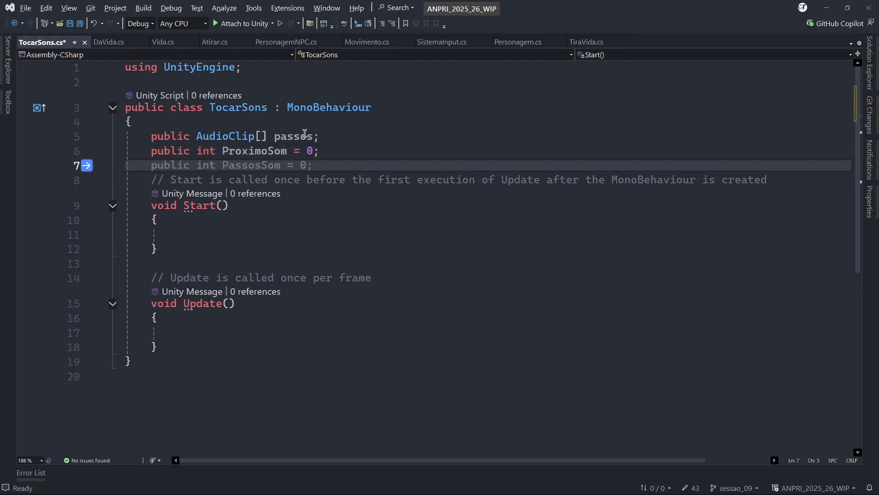
pyautogui.press('Escape')
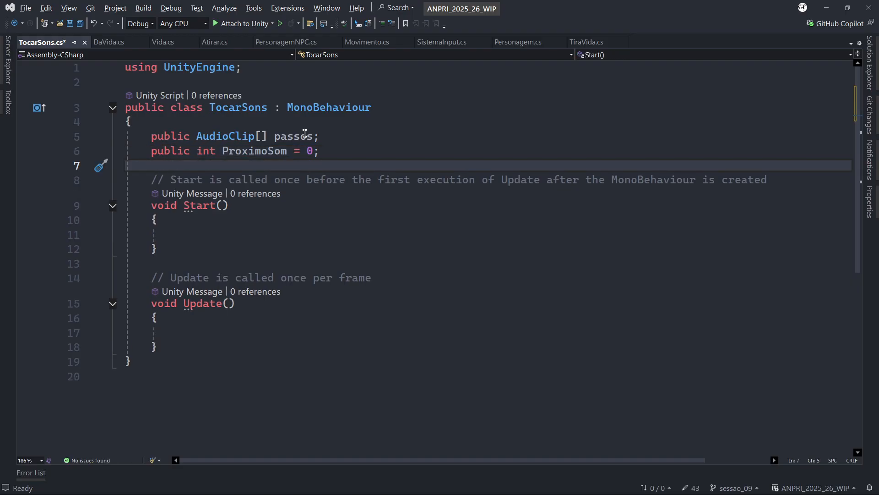
# Declare an AudioSource field named _audioSource below ProximoSom, followed by an empty line
pyautogui.write('A')
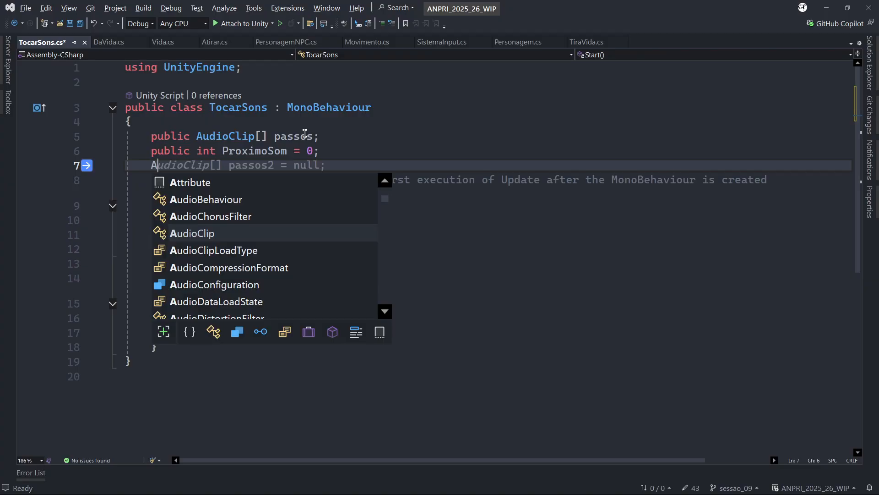
pyautogui.write('udioSource _a')
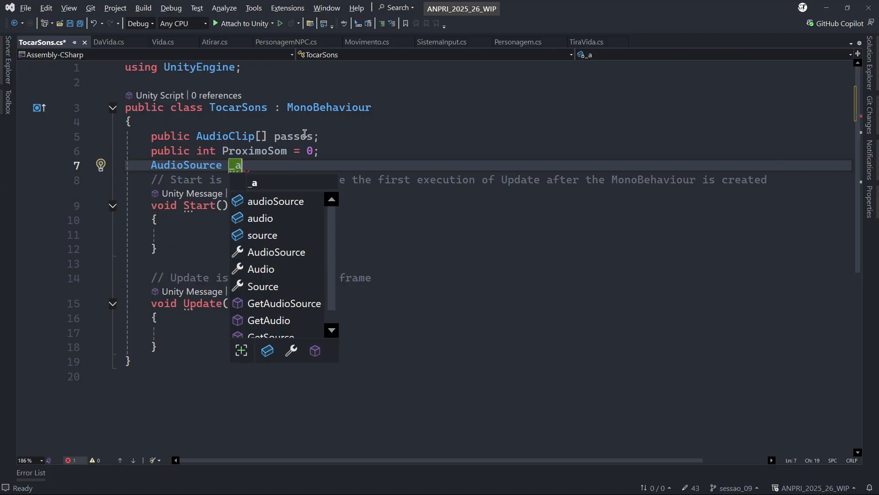
pyautogui.write('udioSource;')
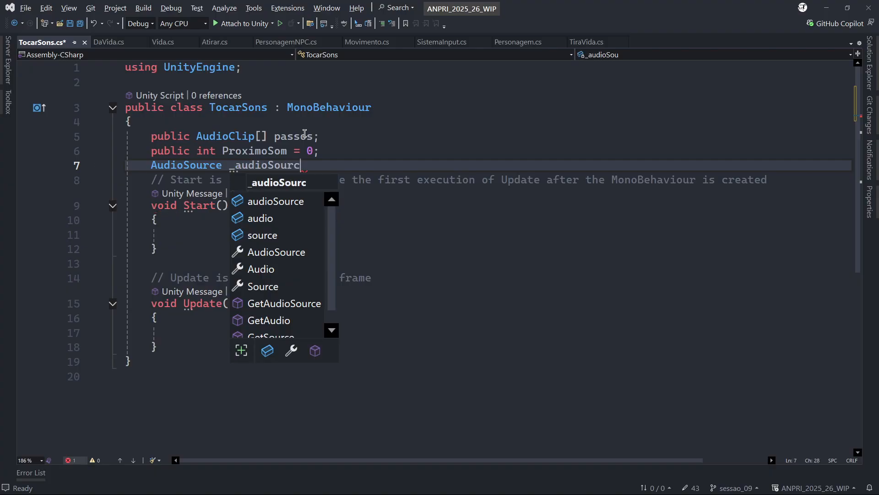
pyautogui.press('Return')
# In Start, assign _audioSource = GetComponent<AudioSource>(); and save the script
pyautogui.press('Down')
pyautogui.press('Down')
pyautogui.press('Down')
pyautogui.press('Down')
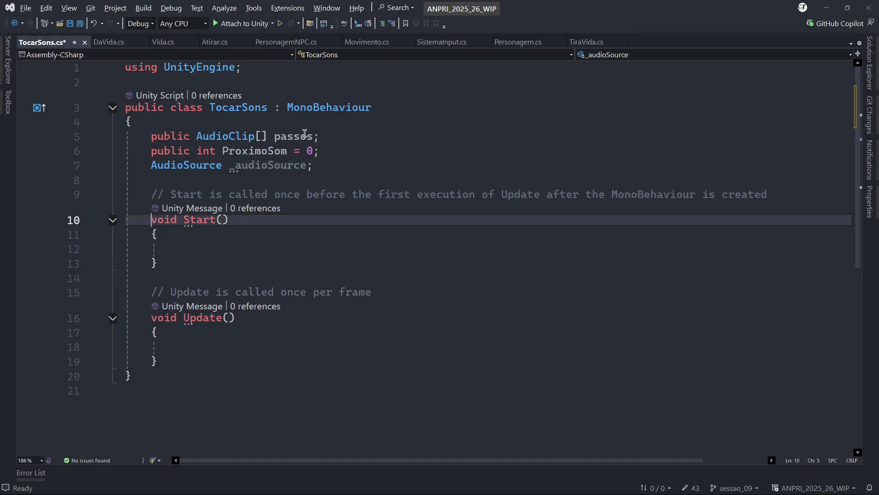
pyautogui.press('Tab')
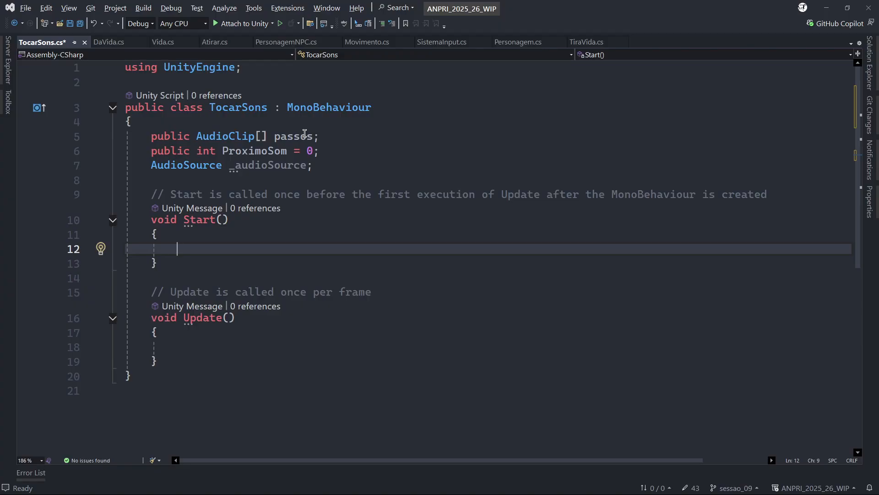
pyautogui.write('_')
pyautogui.press('Tab')
pyautogui.press('Tab')
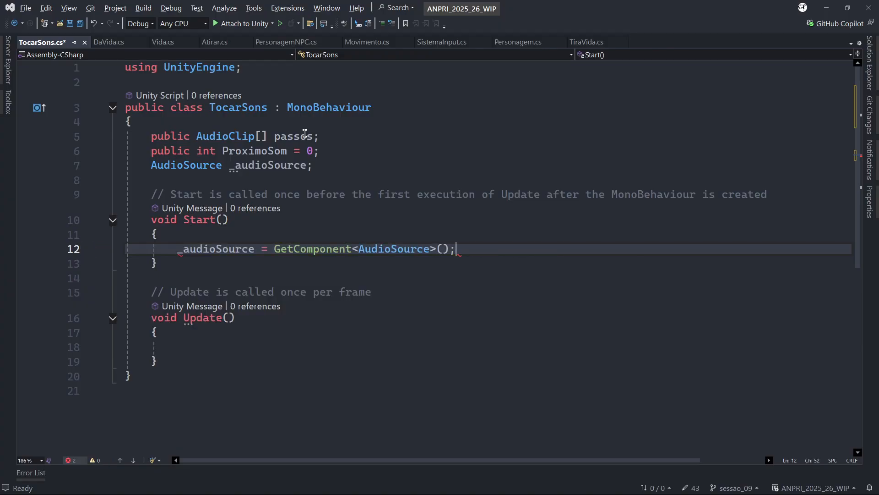
pyautogui.hotkey('ctrl', 's')
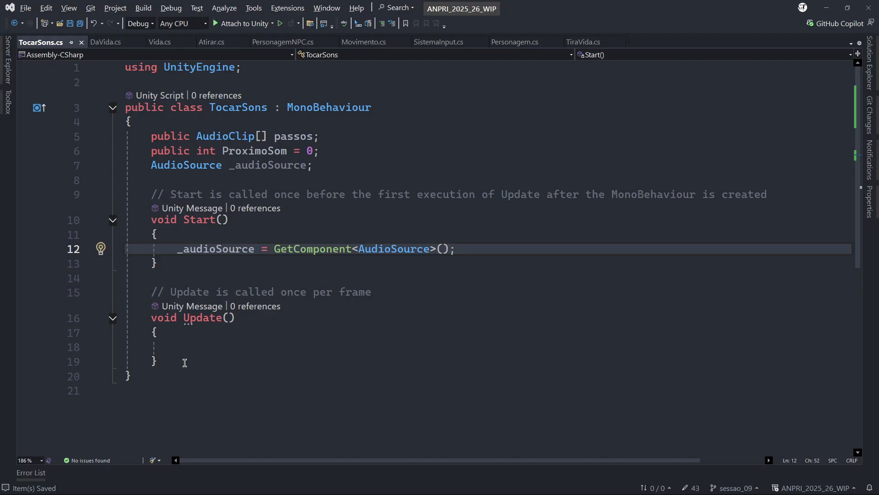
# Replace the Update method and its comment with the beginning of a declaration, public void TocarSom
pyautogui.moveTo(183, 362); pyautogui.dragTo(150, 293)
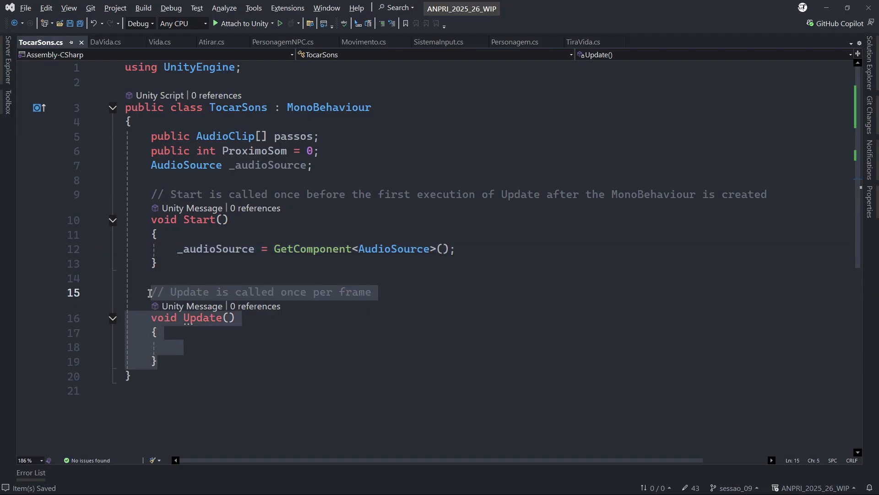
pyautogui.press('Delete')
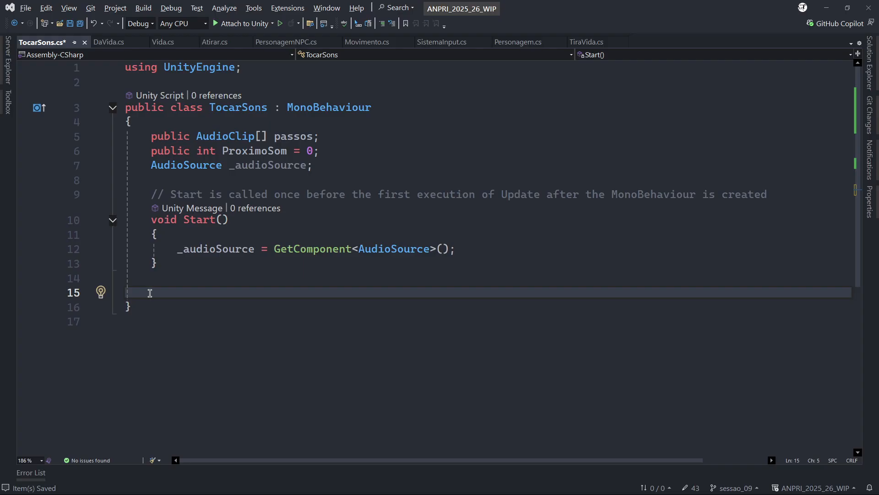
pyautogui.write('puv')
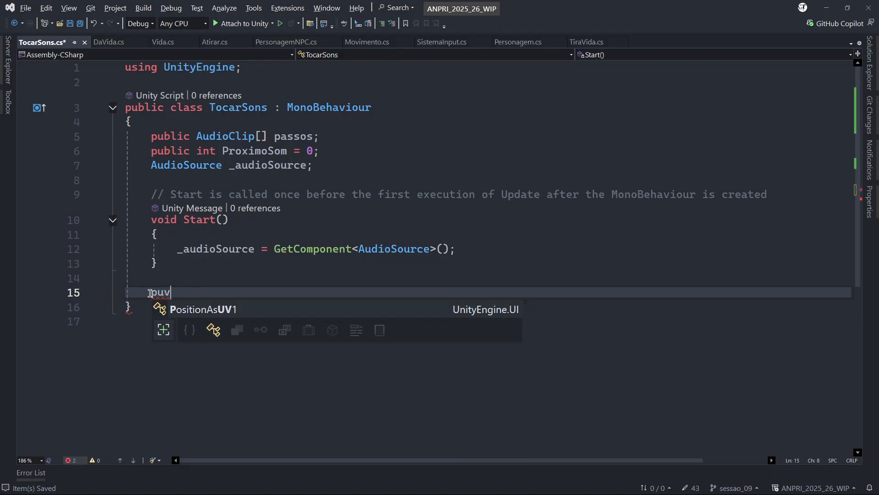
pyautogui.press('BackSpace')
pyautogui.write('blic void TocarSom')
pyautogui.press('Escape')
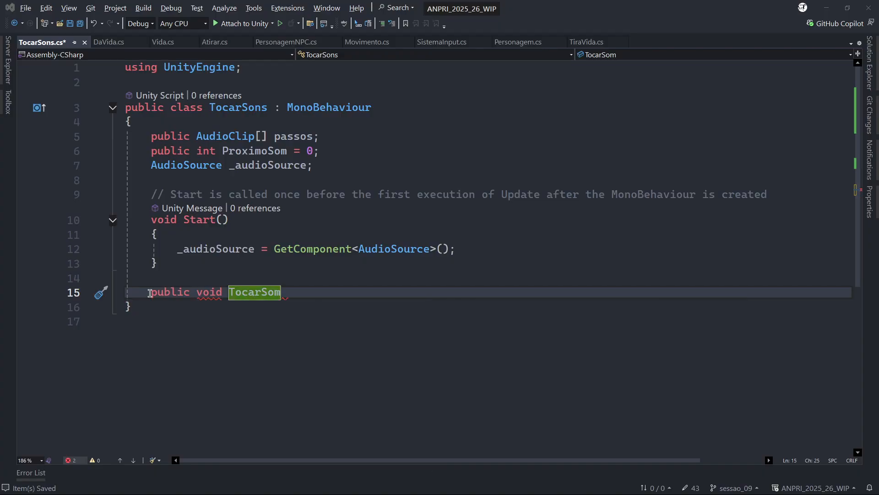
# Switch to Unity and open the import settings of character-a in the Modelos 3d folder's FBX format subfolder
pyautogui.hotkey('alt', 'Tab')
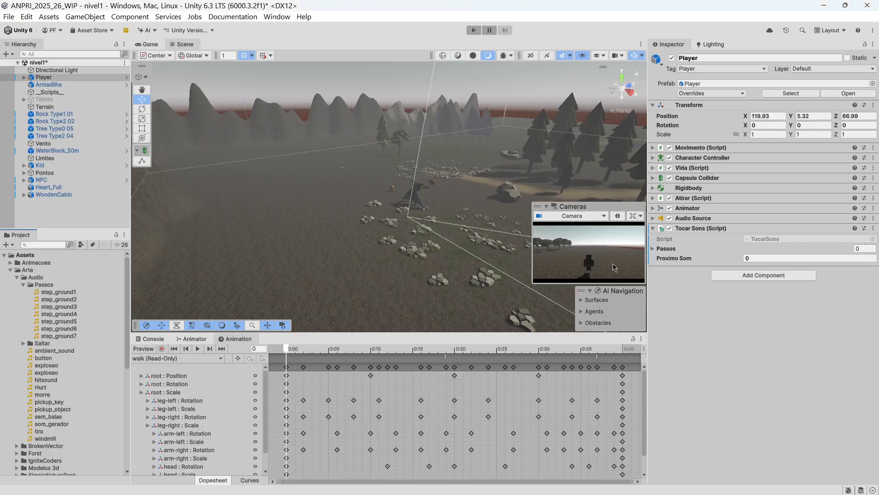
pyautogui.scroll(-10, 38, 295)
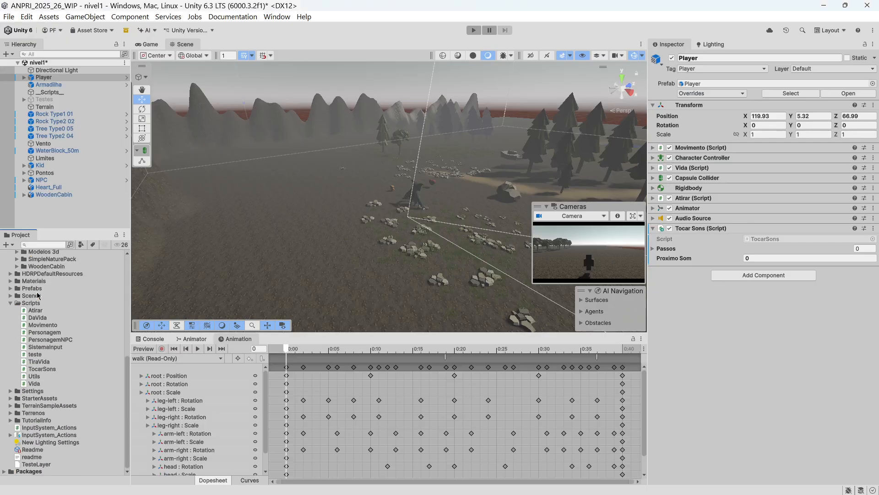
pyautogui.scroll(8, 38, 296)
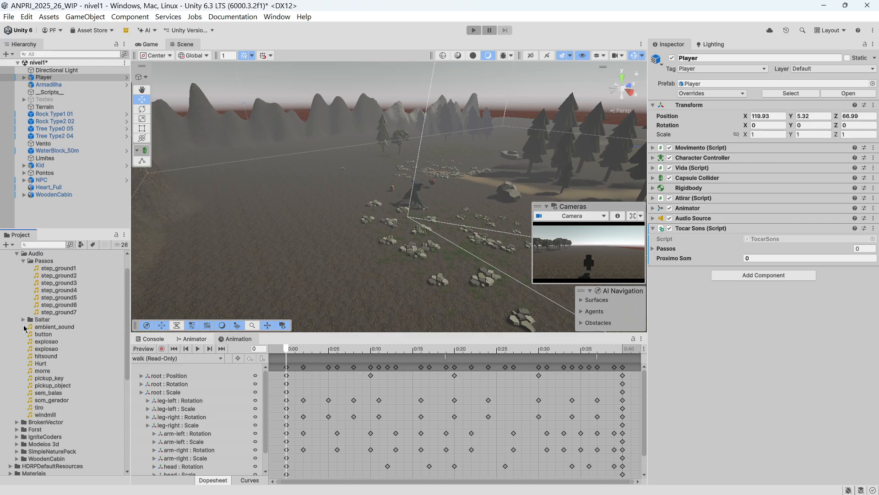
pyautogui.scroll(2, 23, 317)
pyautogui.click(16, 277)
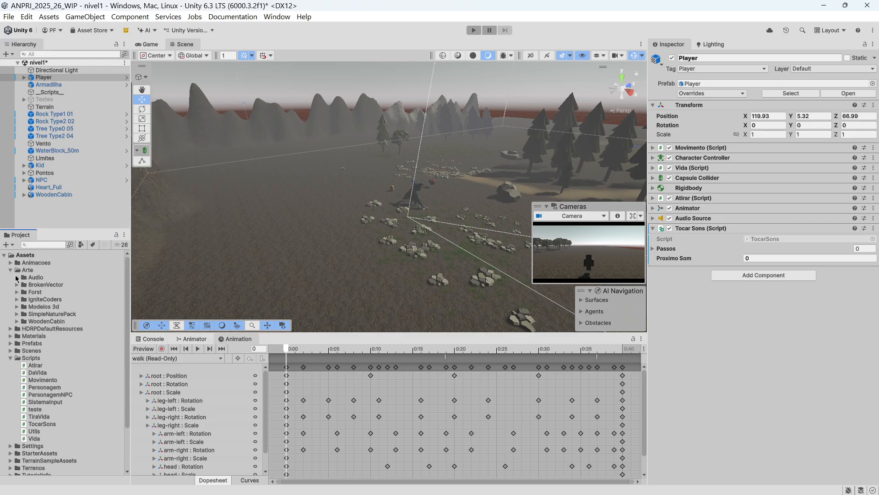
pyautogui.click(17, 306)
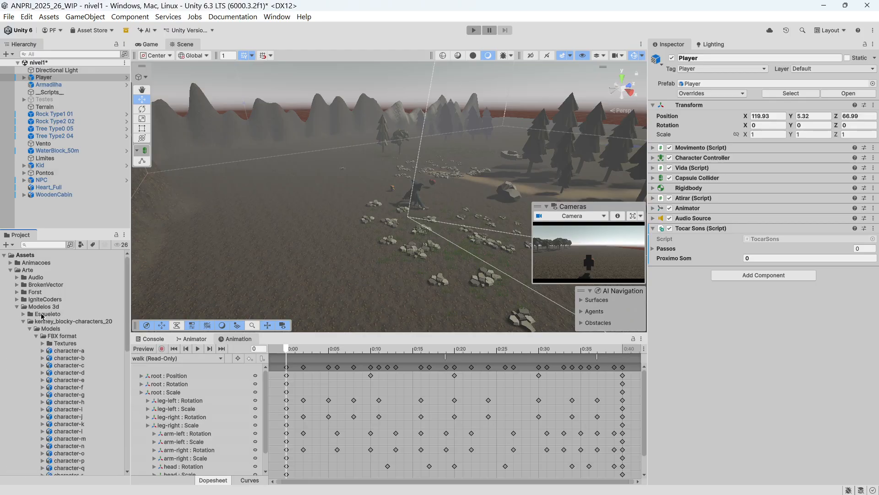
pyautogui.scroll(-2, 34, 316)
pyautogui.click(69, 323)
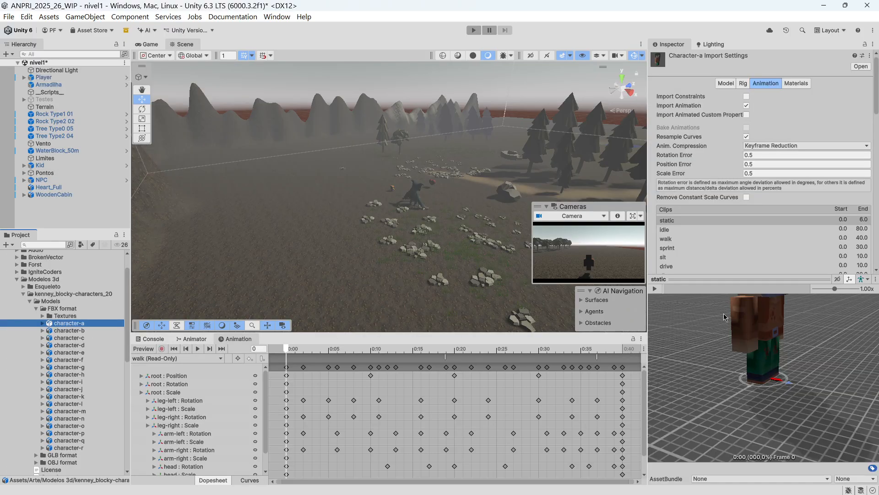
# Select the walk clip in character-a's animation import settings and expand its Events to check the function name
pyautogui.click(672, 239)
pyautogui.moveTo(727, 290); pyautogui.dragTo(728, 412)
pyautogui.scroll(-10, 728, 403)
pyautogui.scroll(-4, 745, 335)
pyautogui.scroll(7, 736, 327)
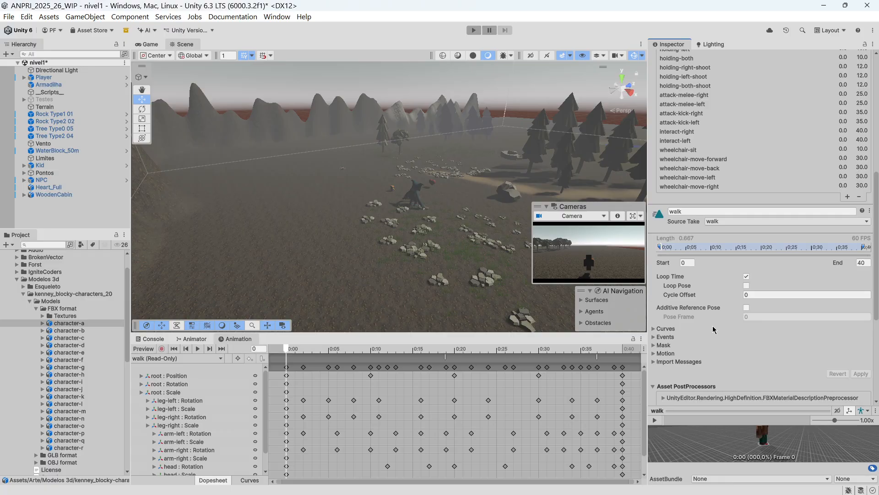
pyautogui.click(666, 337)
pyautogui.scroll(-4, 699, 293)
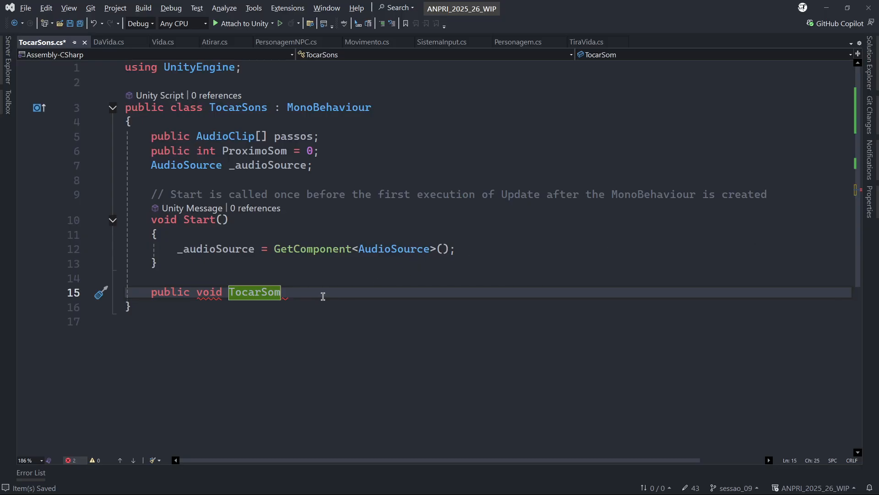
# Return to the script in Visual Studio and complete the method declaration as TocarSomPassos() with an empty body
pyautogui.write('Passos')
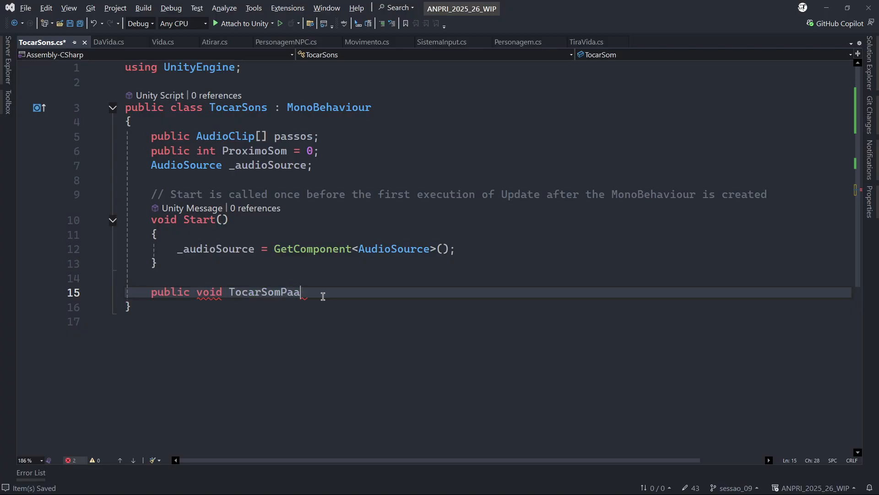
pyautogui.write('()')
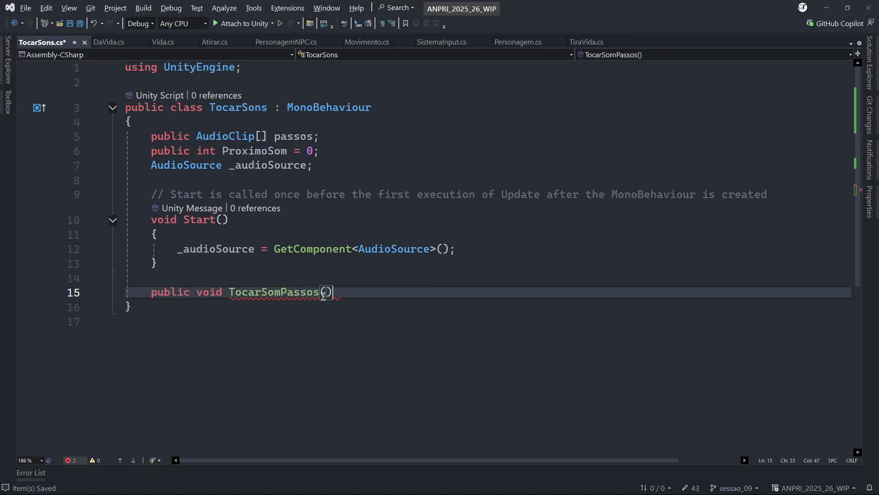
pyautogui.press('Return')
pyautogui.write('{')
pyautogui.press('Return')
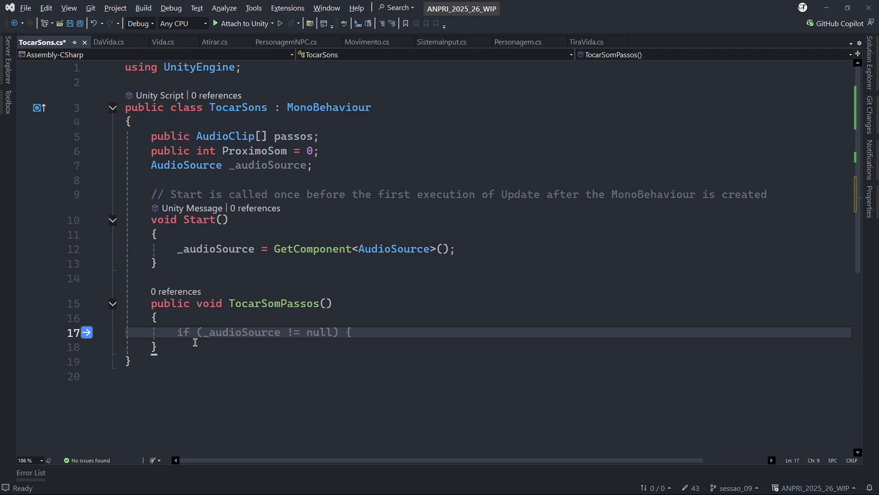
# Start an if statement in TocarSomPassos with the condition _audioSource == null and an opening brace
pyautogui.write('if (')
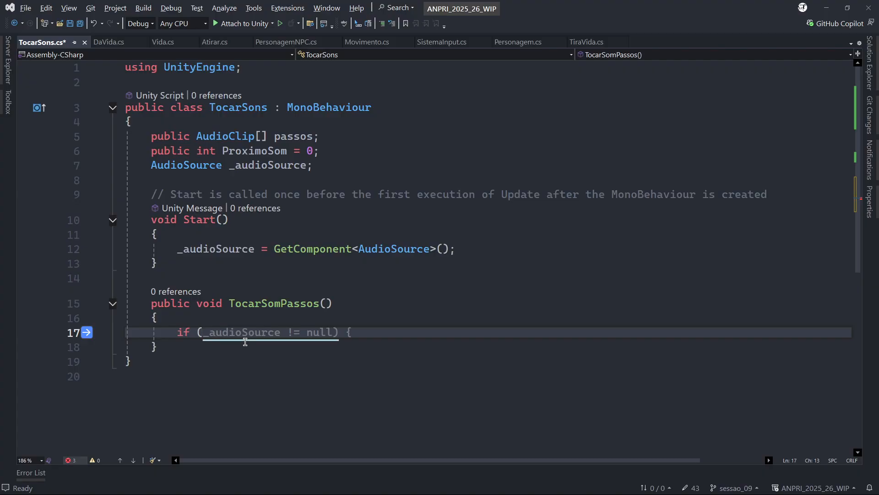
pyautogui.press('Tab')
pyautogui.press('Left')
pyautogui.press('Left')
pyautogui.press('Left')
pyautogui.press('Left')
pyautogui.press('Left')
pyautogui.press('Left')
pyautogui.press('Left')
pyautogui.press('Left')
pyautogui.press('Left')
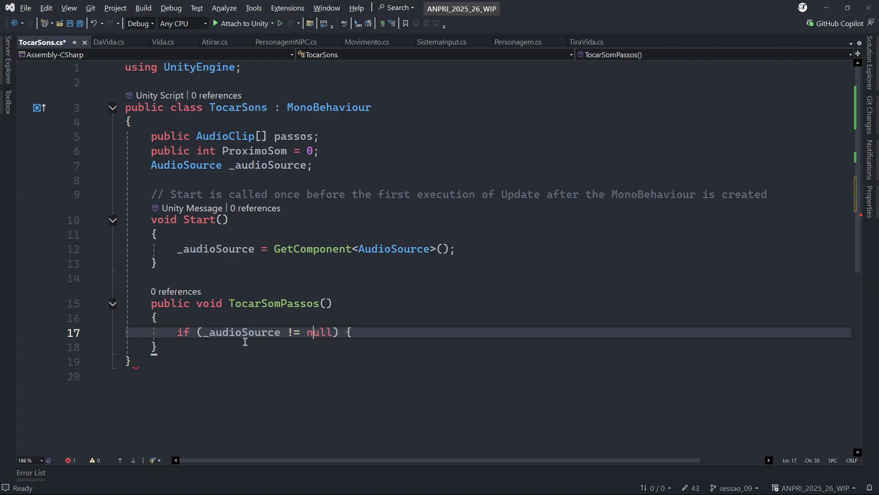
pyautogui.press('BackSpace')
pyautogui.write('=')
# Extend the if condition with || passos.Length == 0, make it return immediately, and remove the leftover opening brace
pyautogui.press('Right')
pyautogui.press('Right')
pyautogui.write('|| ')
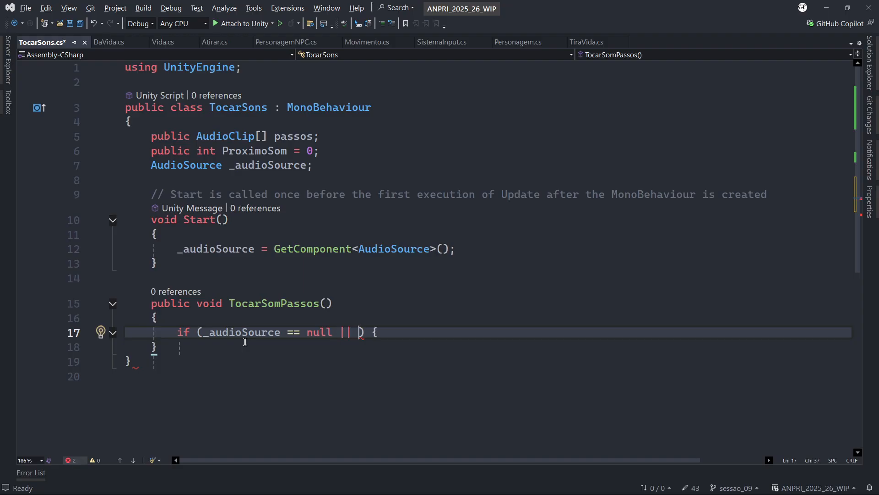
pyautogui.write('passos.le')
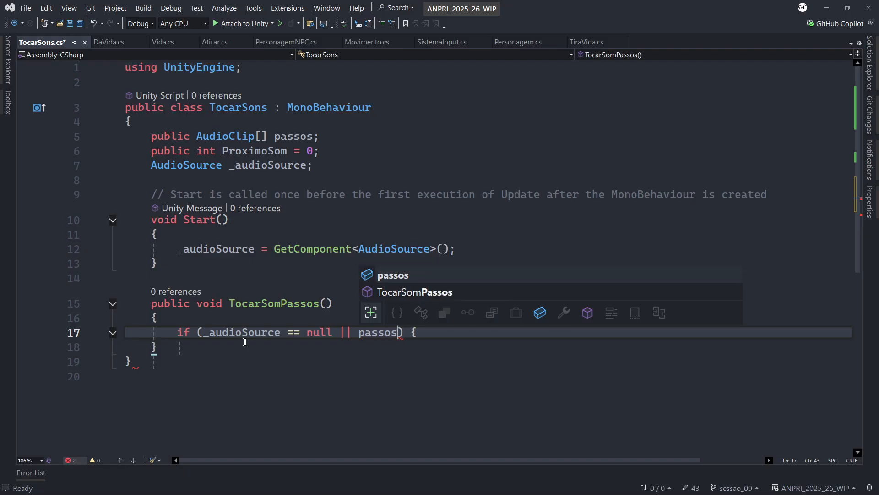
pyautogui.press('Tab')
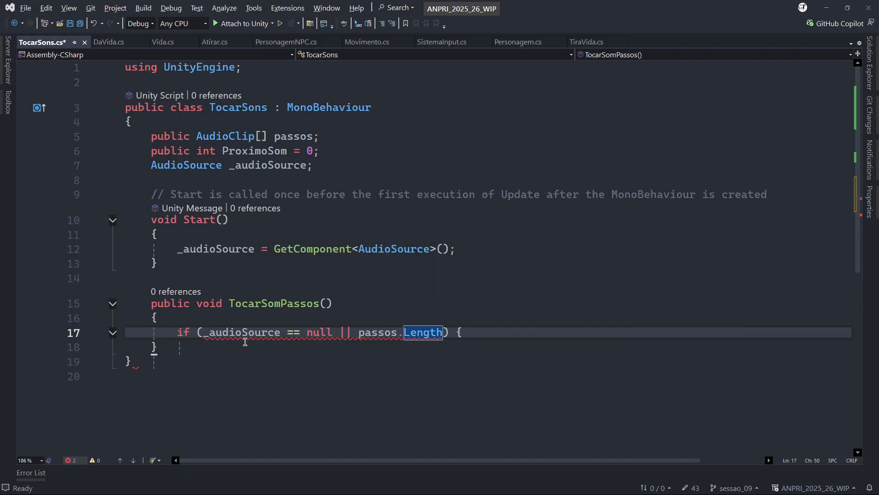
pyautogui.write('== 0) ')
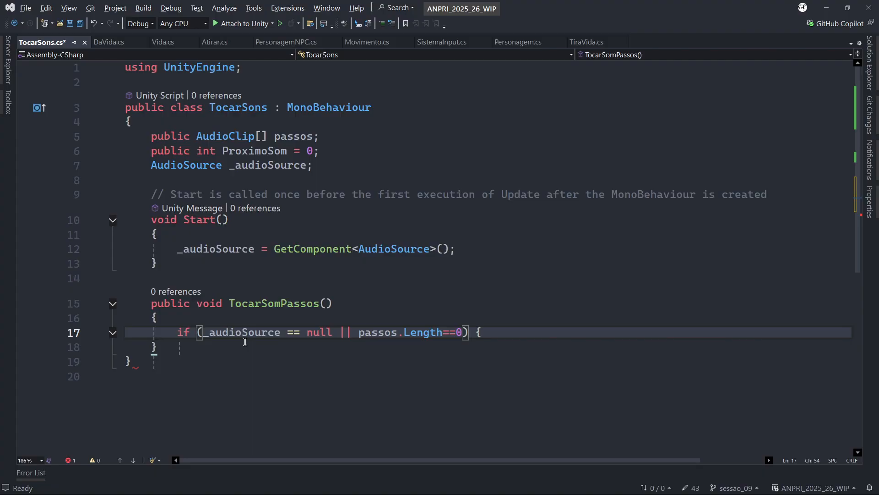
pyautogui.write('return;')
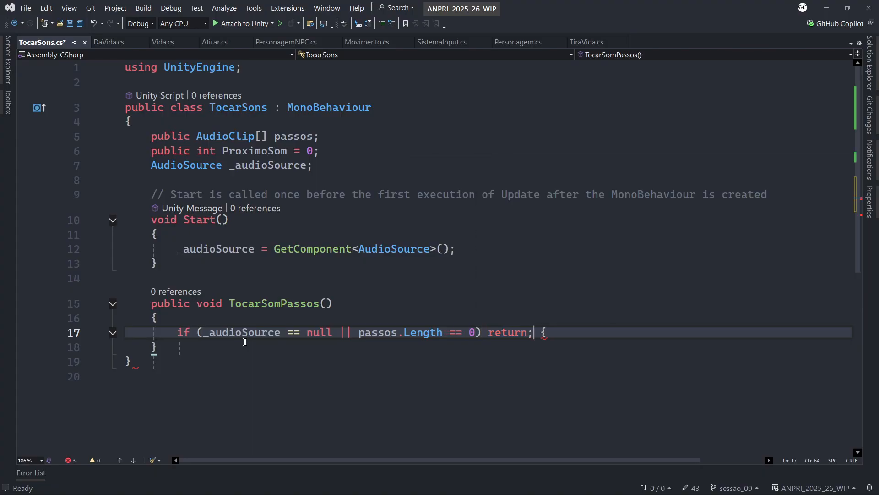
pyautogui.press('Delete')
pyautogui.press('Return')
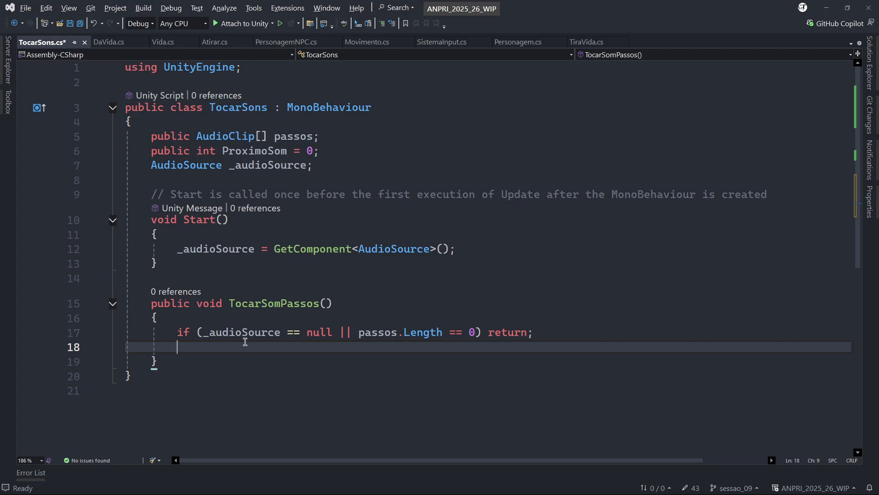
# Switch to Unity to check the Player's Tocar Sons component and its Passos array, and return to the script in Visual Studio
pyautogui.hotkey('alt', 'Tab')
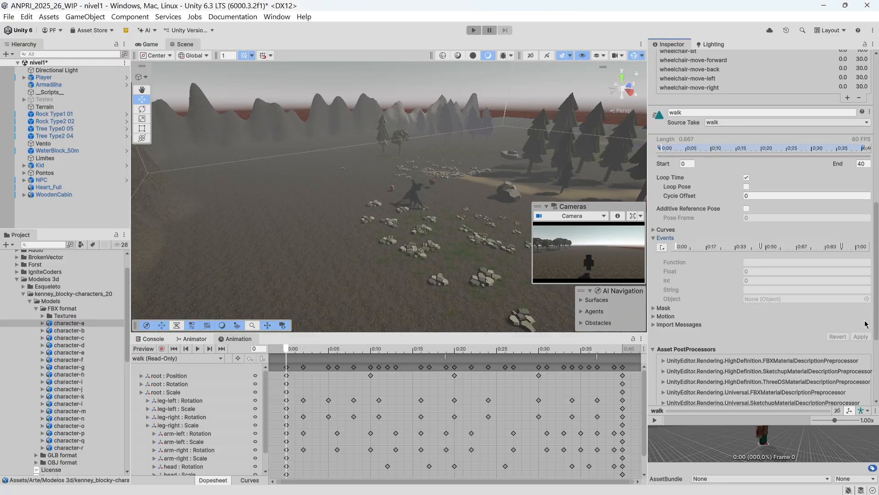
pyautogui.click(40, 78)
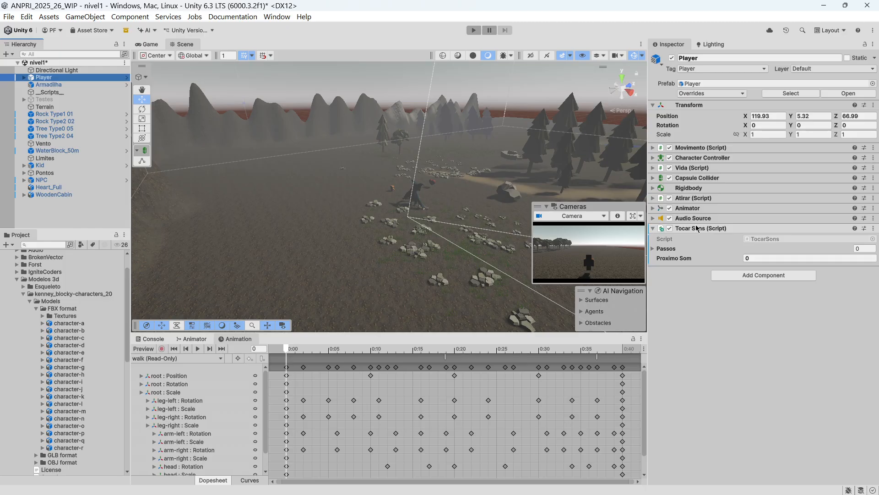
pyautogui.hotkey('alt', 'Tab')
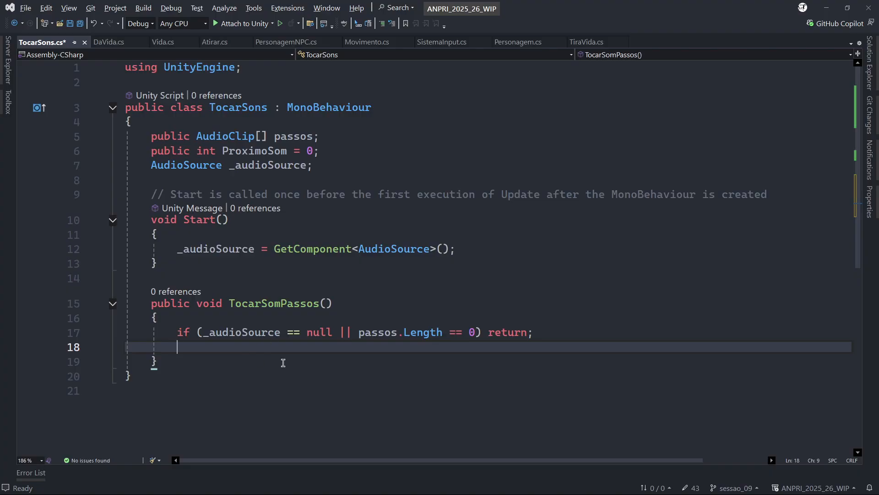
# Add the line _audioSource.PlayOneShot(passos[ProximoSom]); below the return check in TocarSomPassos
pyautogui.write('_a')
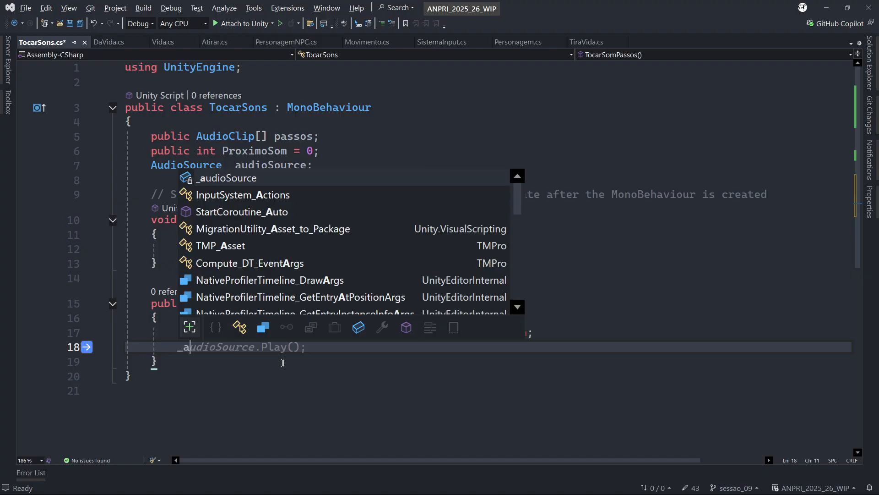
pyautogui.write('udioSource.Pla')
pyautogui.press('Down')
pyautogui.press('Down')
pyautogui.press('Down')
pyautogui.press('Down')
pyautogui.press('Tab')
pyautogui.write('(')
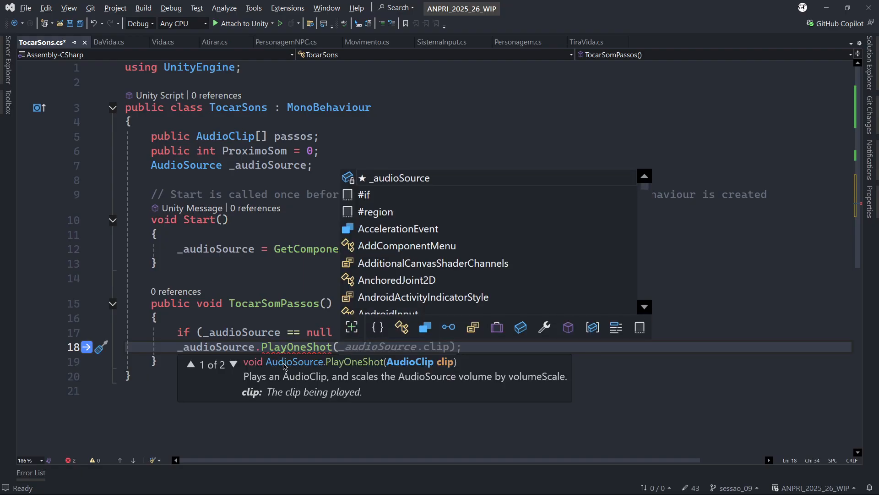
pyautogui.write('passos[')
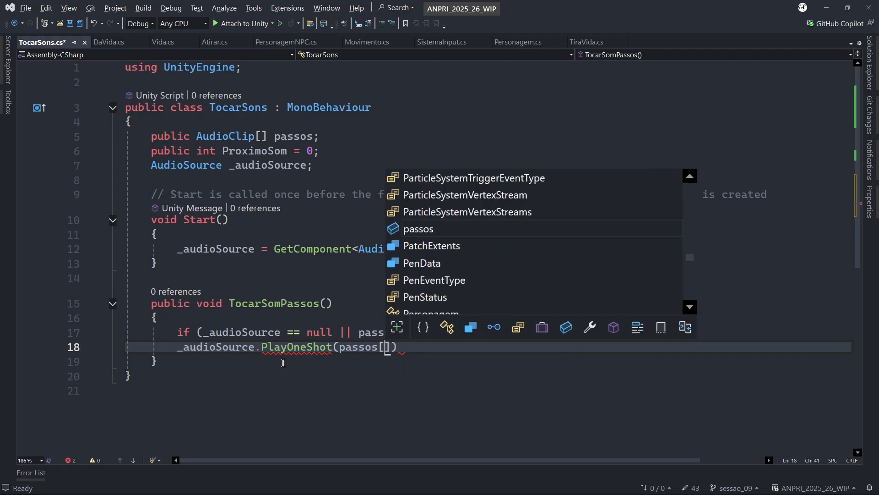
pyautogui.write('pro')
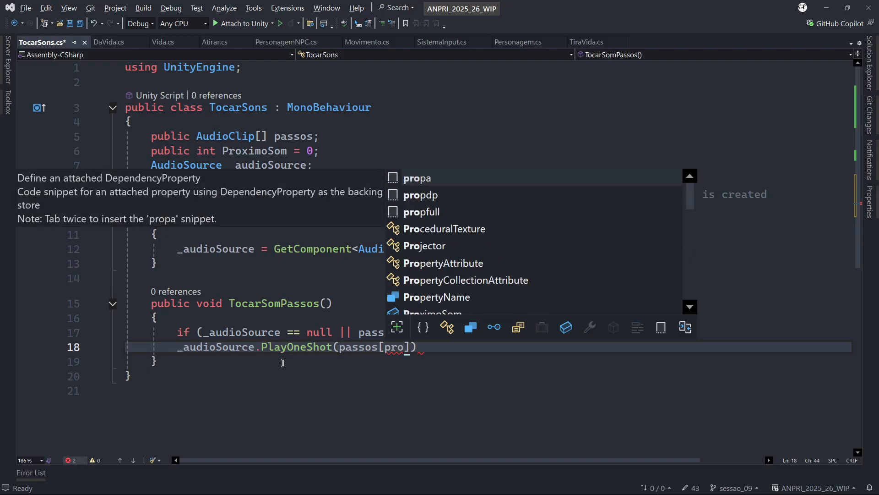
pyautogui.write('ximoSom]')
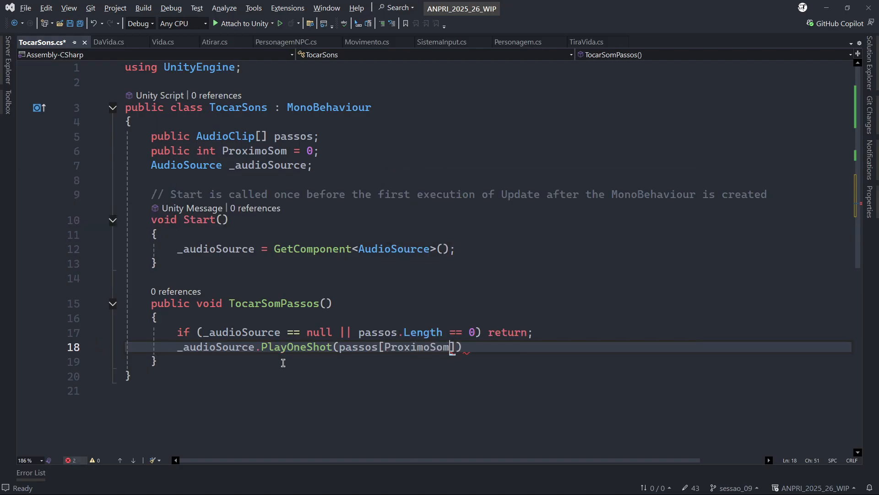
pyautogui.write(');')
pyautogui.press('Return')
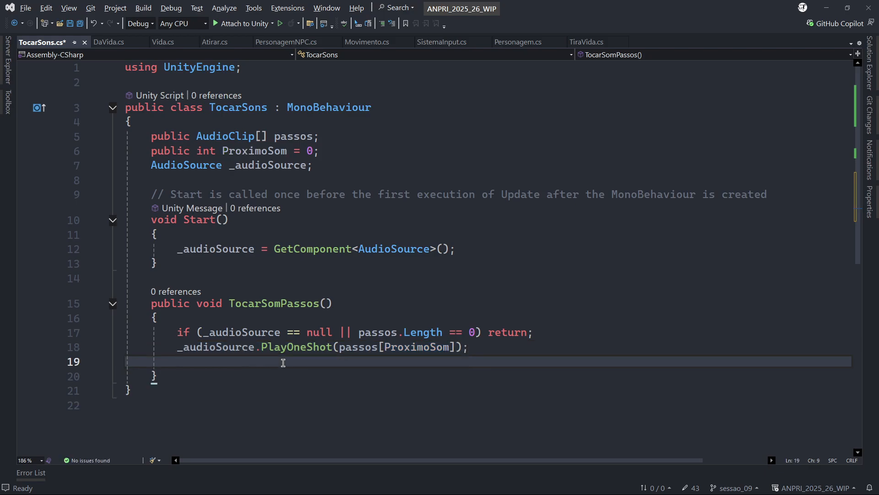
# Add a ProximoSom++; line after the PlayOneShot call
pyautogui.write('Pro')
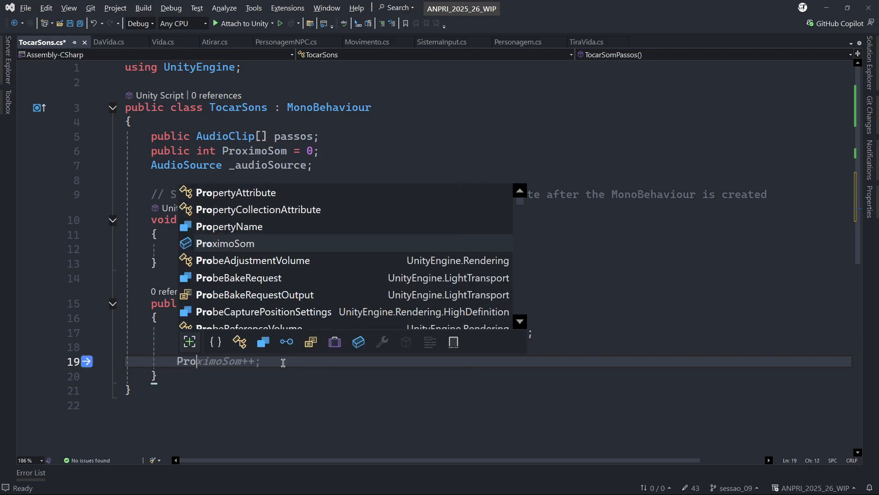
pyautogui.write('ximoSom++;')
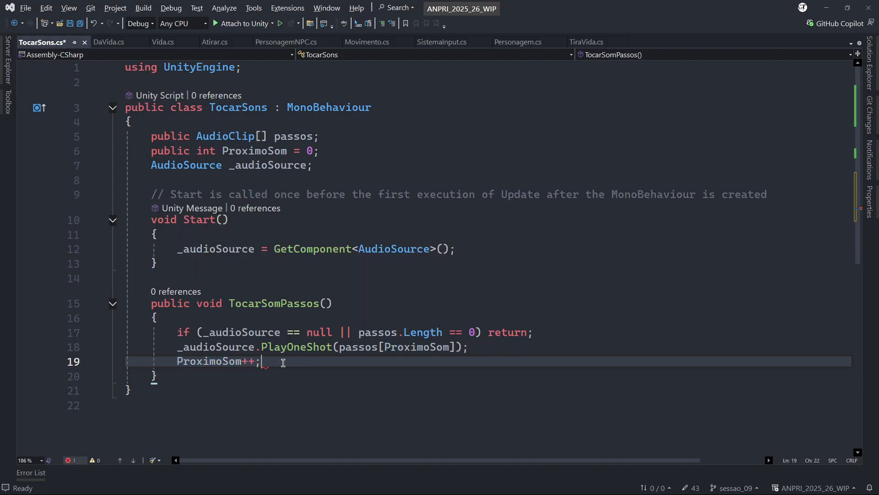
pyautogui.press('Return')
# Add an if statement that sets ProximoSom = 0 when ProximoSom >= passos.Length, and save the script
pyautogui.write('if (')
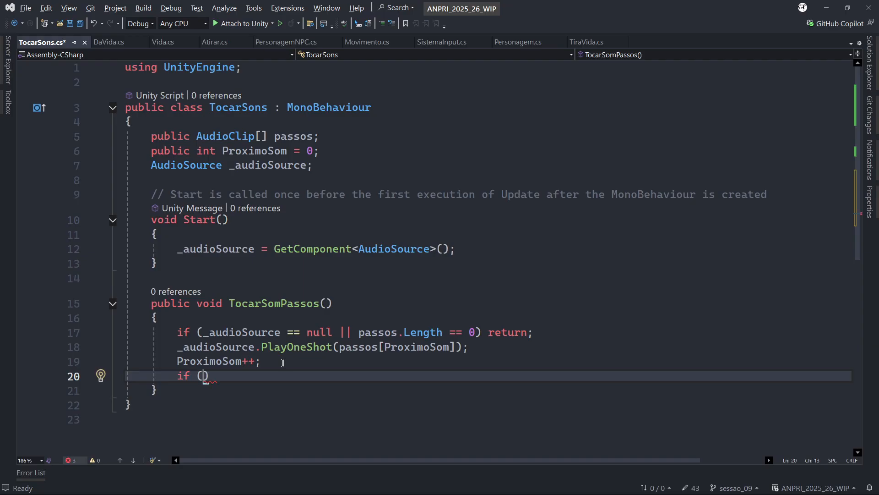
pyautogui.write('ProximoSom')
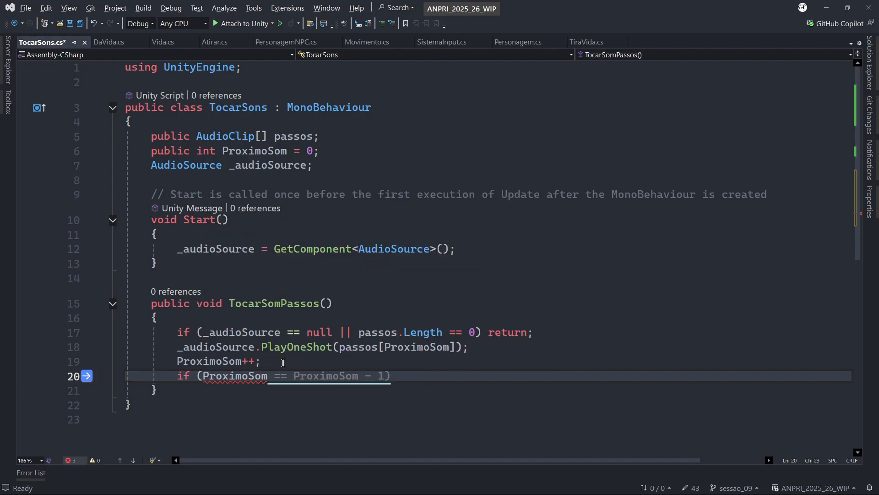
pyautogui.write(' >= passos.Length)')
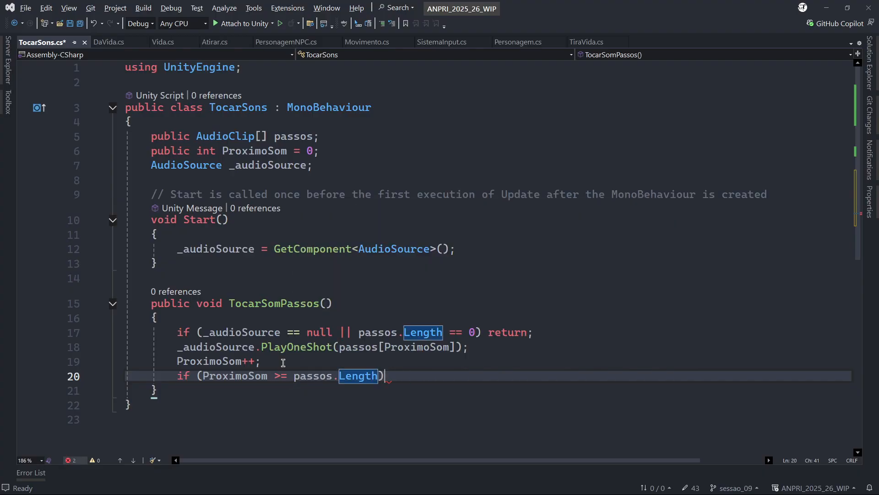
pyautogui.press('Return')
pyautogui.write('pro')
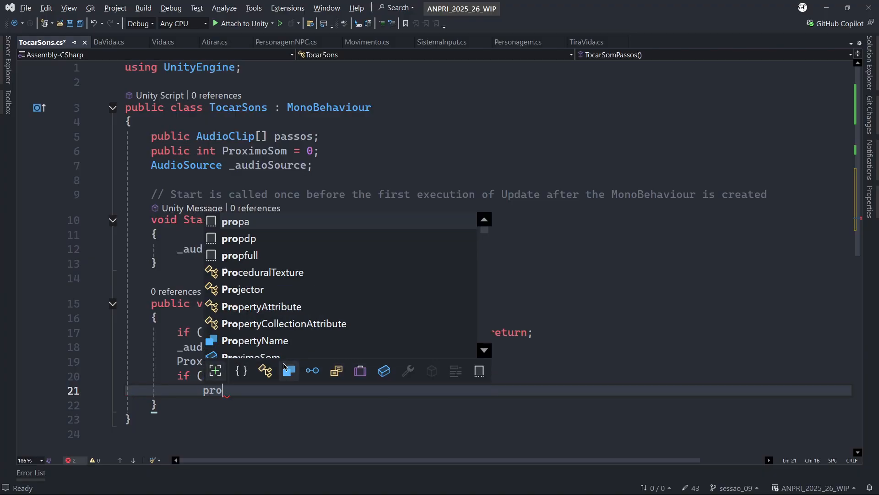
pyautogui.write('ximoSom=0;')
pyautogui.hotkey('ctrl', 's')
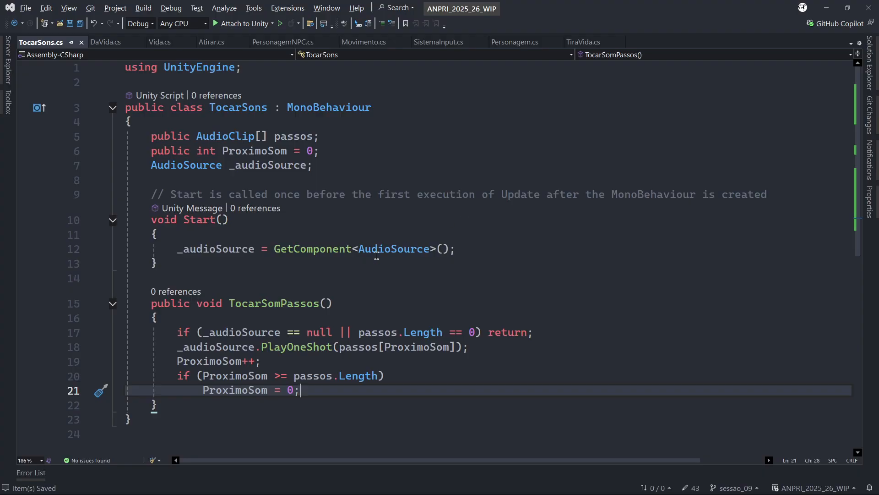
# Add the comment "//Função executada a partir do evento das animações de andar e correr" above TocarSomPassos and save the script
pyautogui.click(328, 303)
pyautogui.click(327, 276)
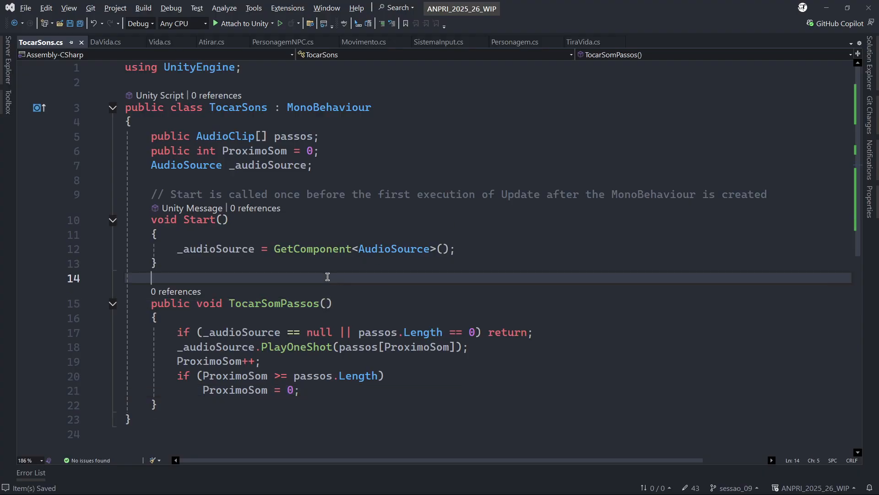
pyautogui.write('//Função exec')
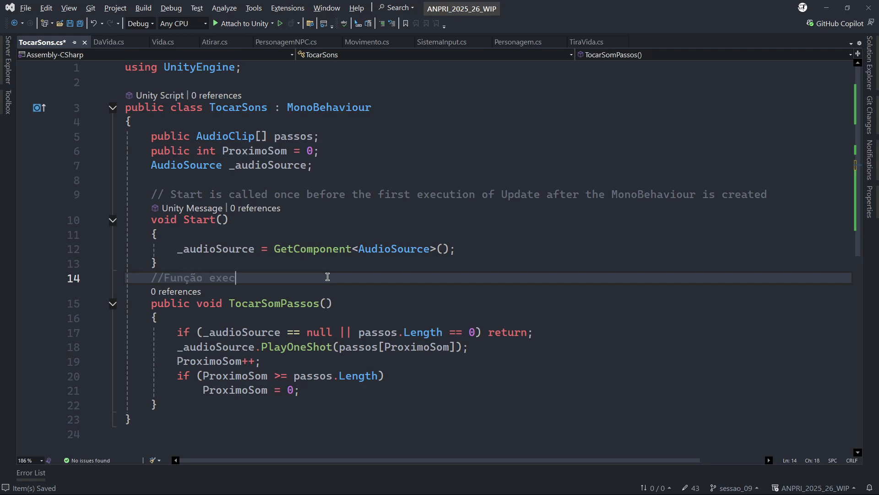
pyautogui.write('utada a partir do evento ')
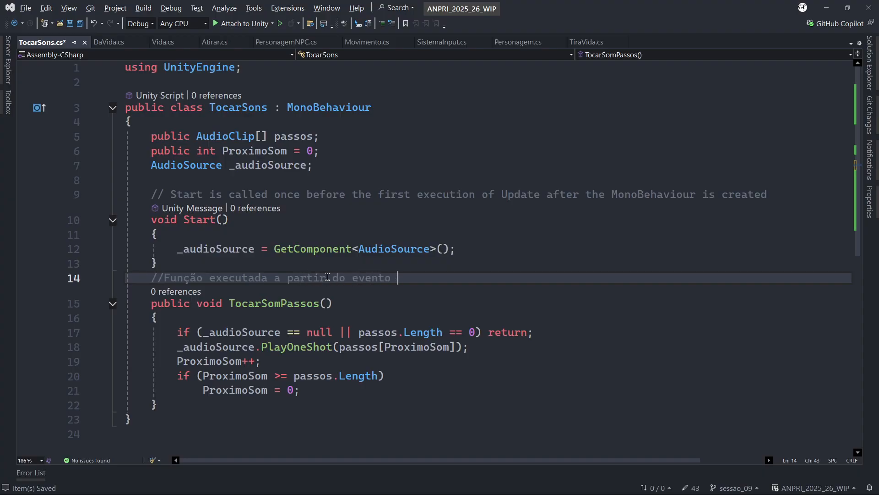
pyautogui.write('das animações de andar e correr')
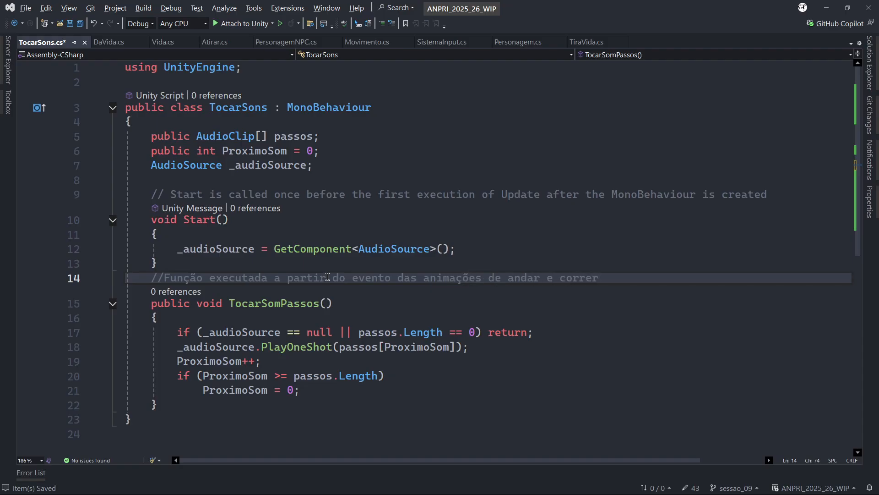
pyautogui.hotkey('ctrl', 's')
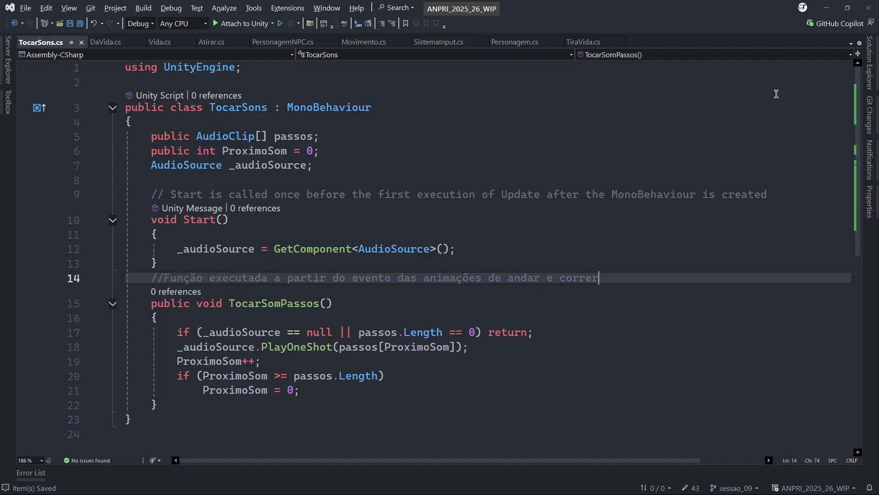
# Return to Unity, run the game and walk the player around, check the Console for errors, and stop the game
pyautogui.click(827, 9)
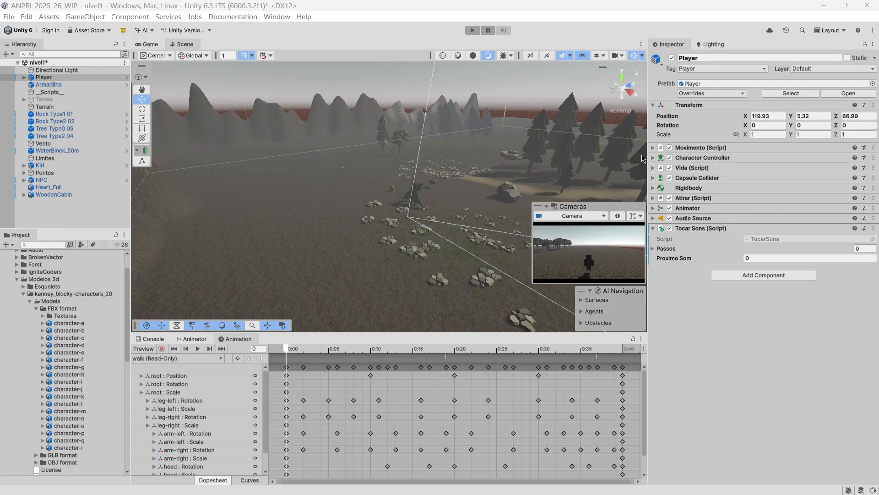
pyautogui.click(473, 30)
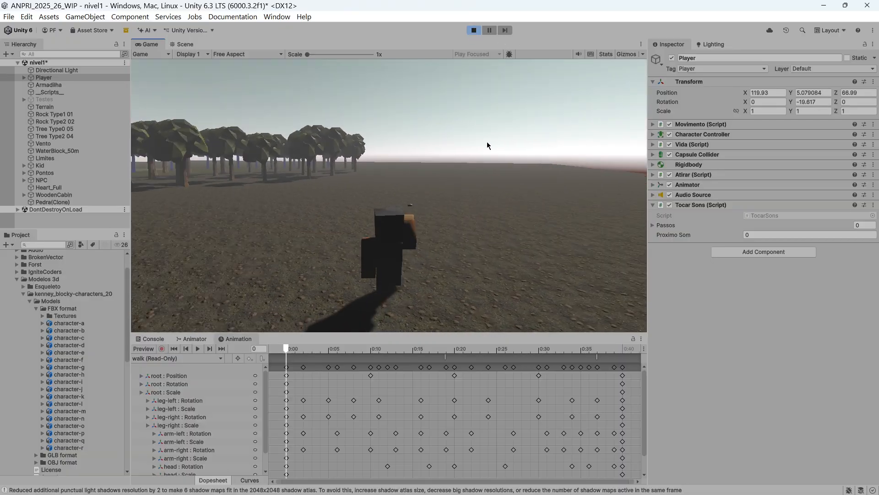
pyautogui.press('w')
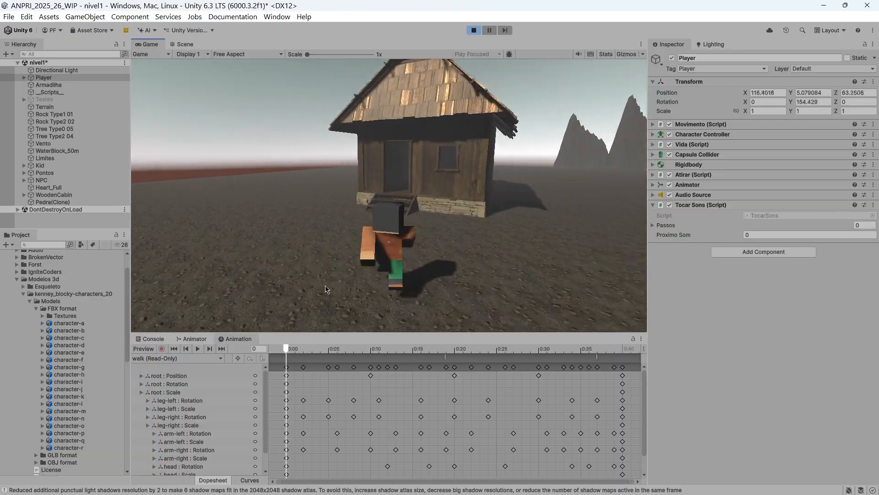
pyautogui.click(164, 339)
pyautogui.click(368, 306)
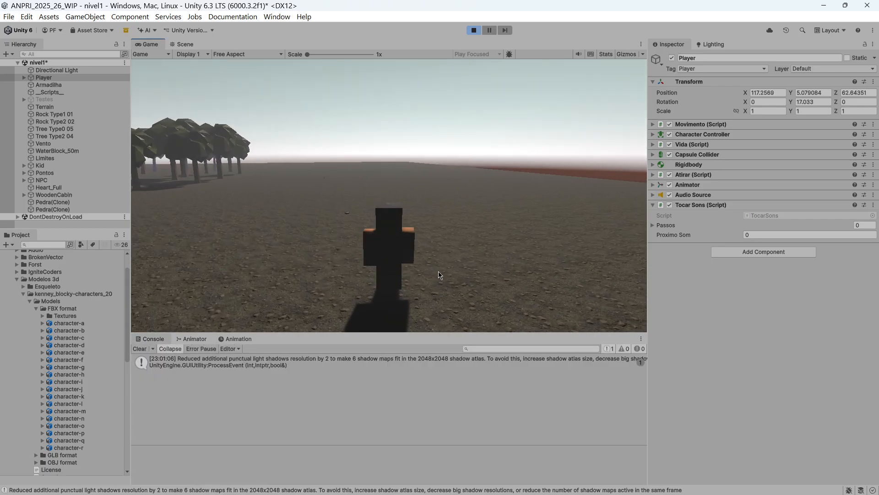
pyautogui.click(474, 30)
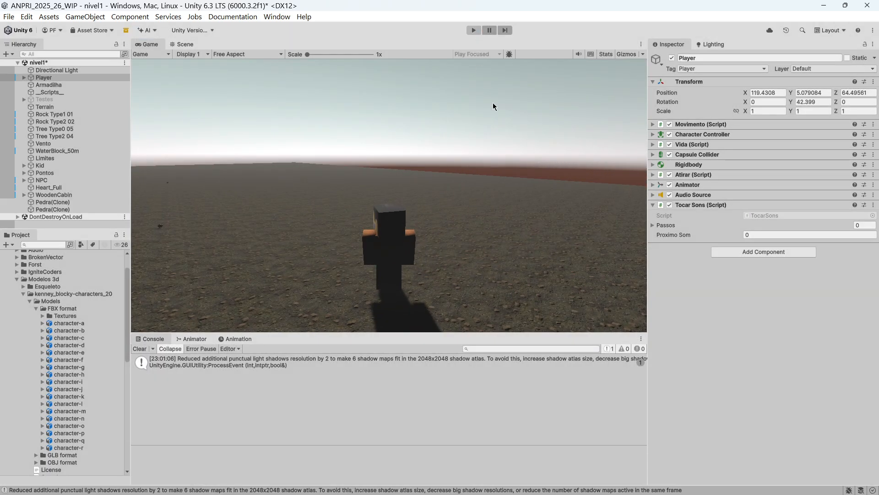
# Collapse the Modelos 3d folder, expand Audio and its Passos subfolder, and expand the Passos array in the Player's Tocar Sons component
pyautogui.click(17, 279)
pyautogui.click(8, 331)
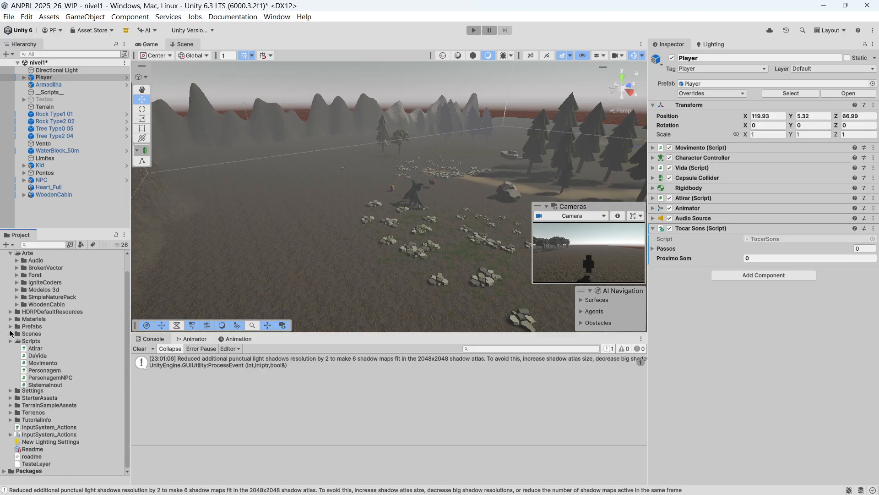
pyautogui.click(17, 277)
pyautogui.click(23, 284)
pyautogui.click(665, 248)
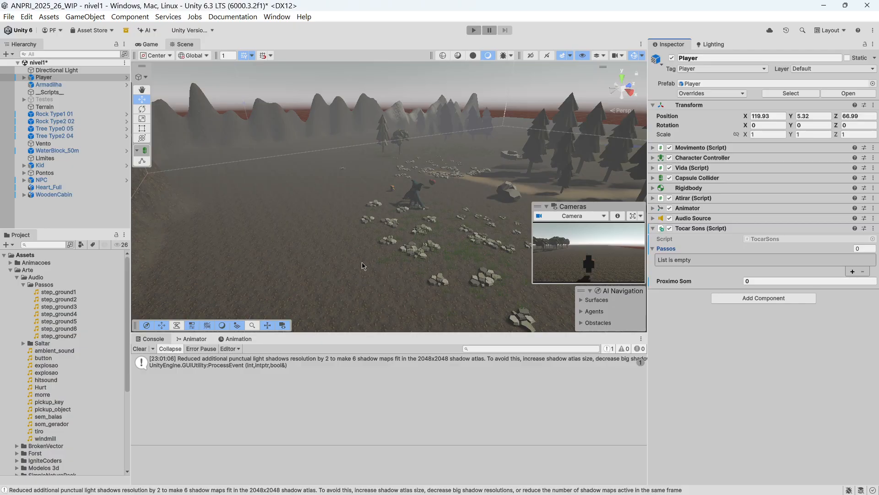
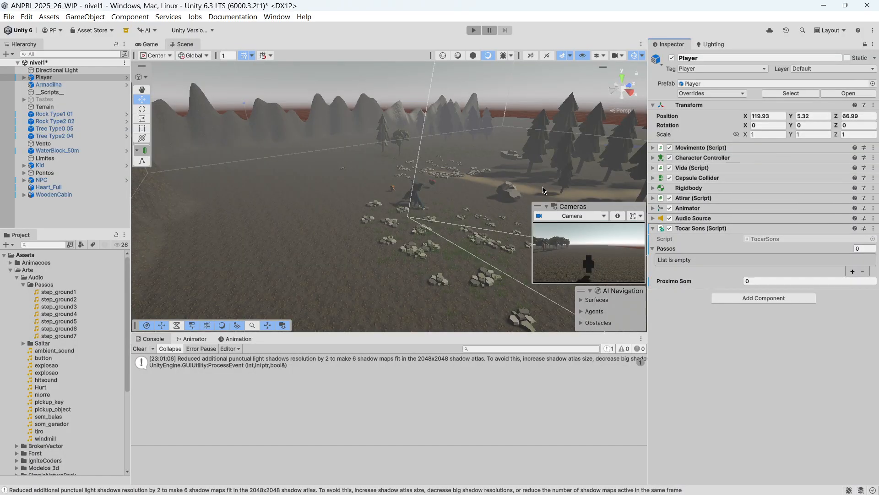
# Select a few other objects in the Hierarchy to test the Inspector lock, and reselect the Player
pyautogui.click(60, 151)
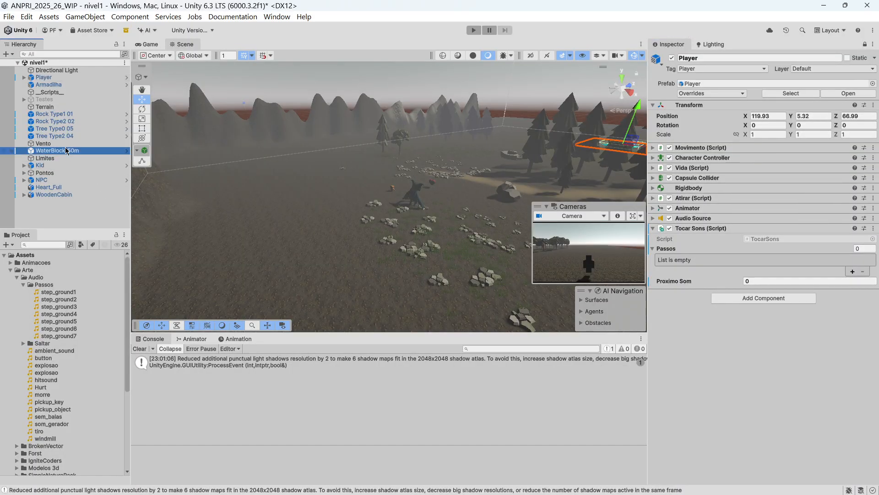
pyautogui.click(73, 121)
pyautogui.click(50, 92)
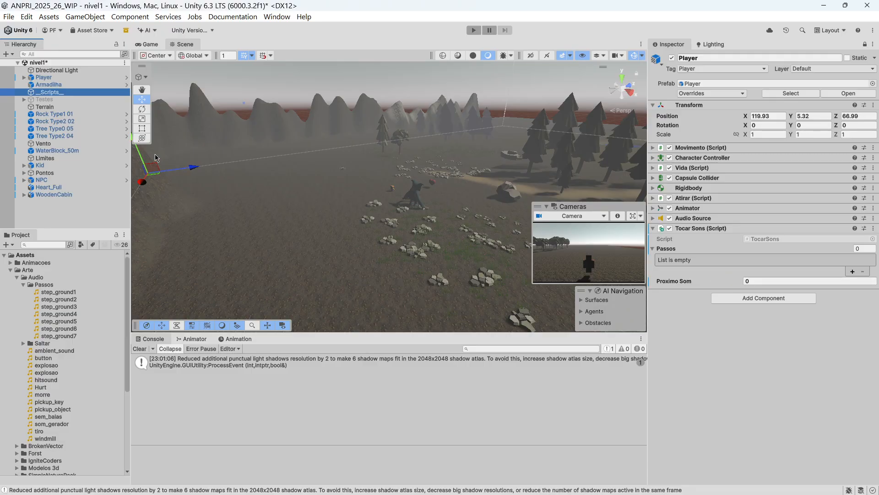
pyautogui.click(43, 78)
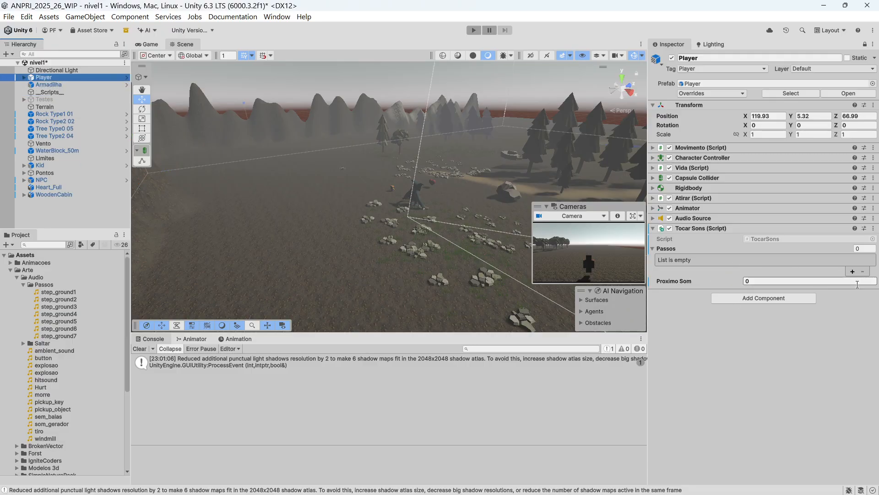
# Assign the clips step_ground1 through step_ground7 to the Passos array of the Player's Tocar Sons component, and unlock the Inspector
pyautogui.click(64, 293)
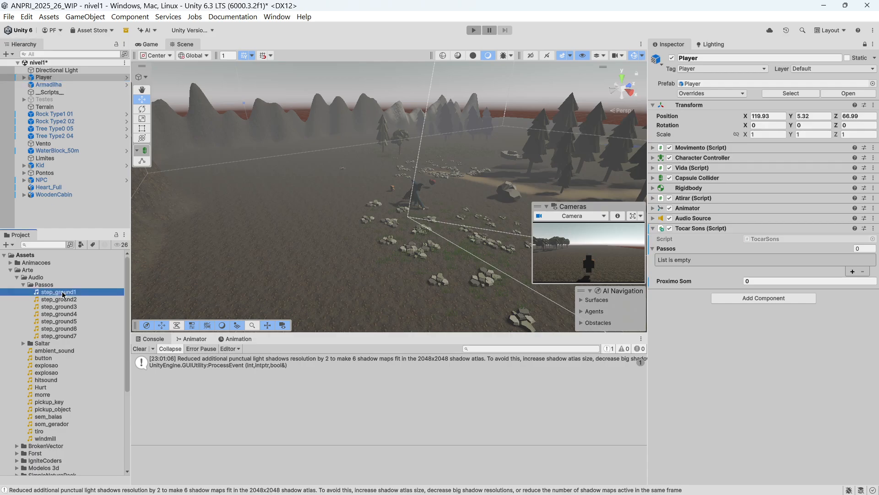
pyautogui.keyDown('shift'); pyautogui.click(71, 335); pyautogui.keyUp('shift')
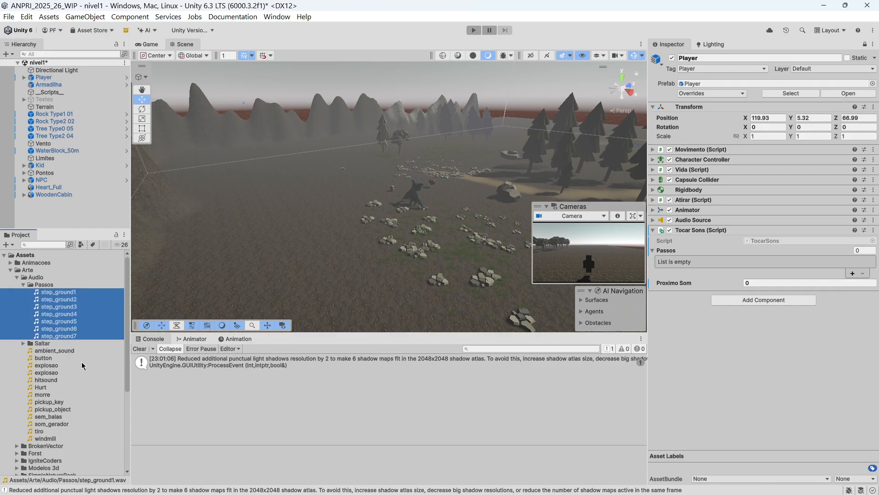
pyautogui.click(66, 293)
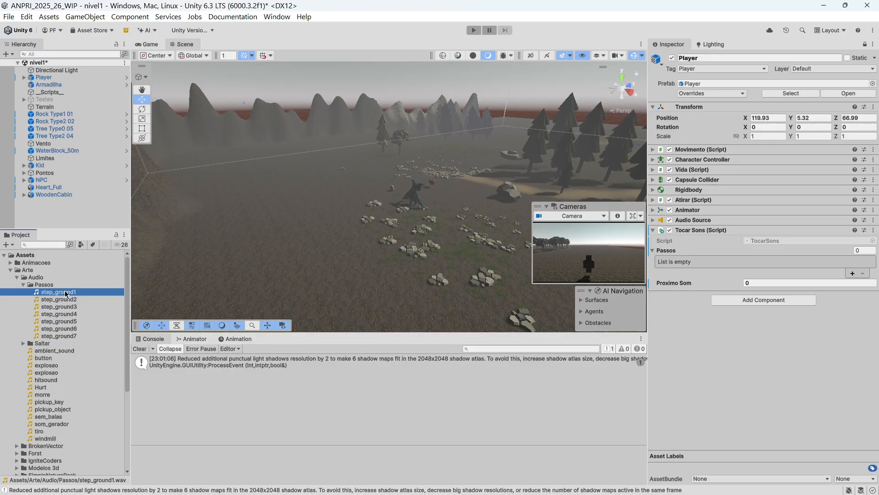
pyautogui.keyDown('shift'); pyautogui.click(75, 336); pyautogui.keyUp('shift')
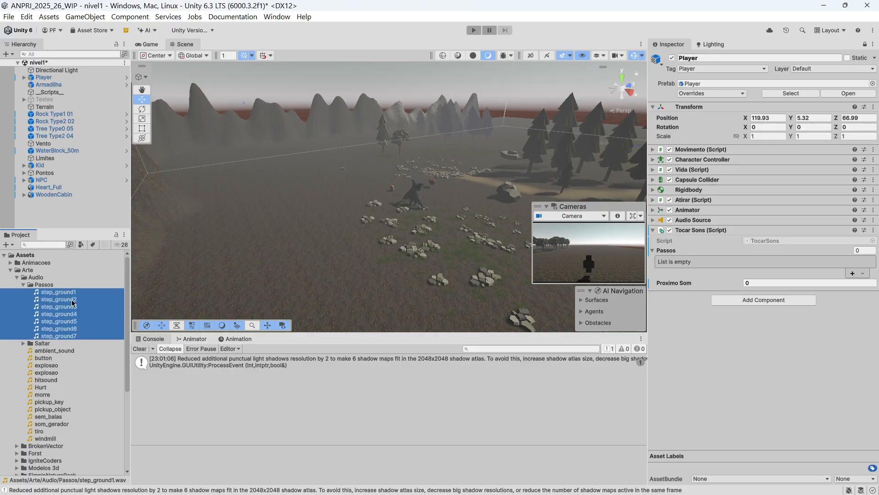
pyautogui.moveTo(66, 295); pyautogui.dragTo(669, 255)
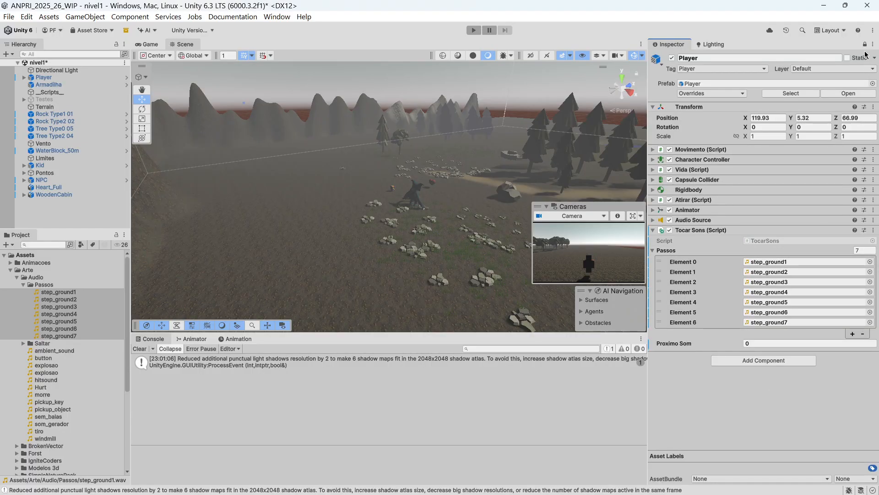
pyautogui.click(865, 45)
# Run the game, walk and sprint the player around while checking the Console for errors, and stop the game
pyautogui.click(474, 30)
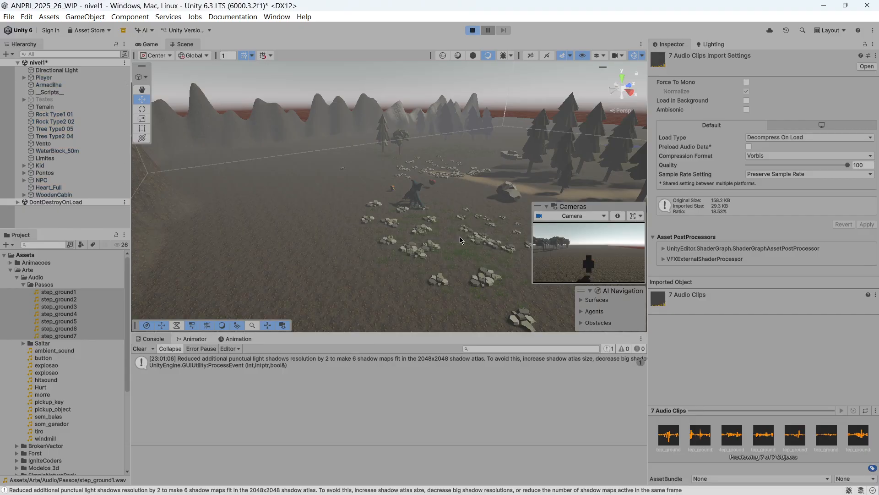
pyautogui.press('w')
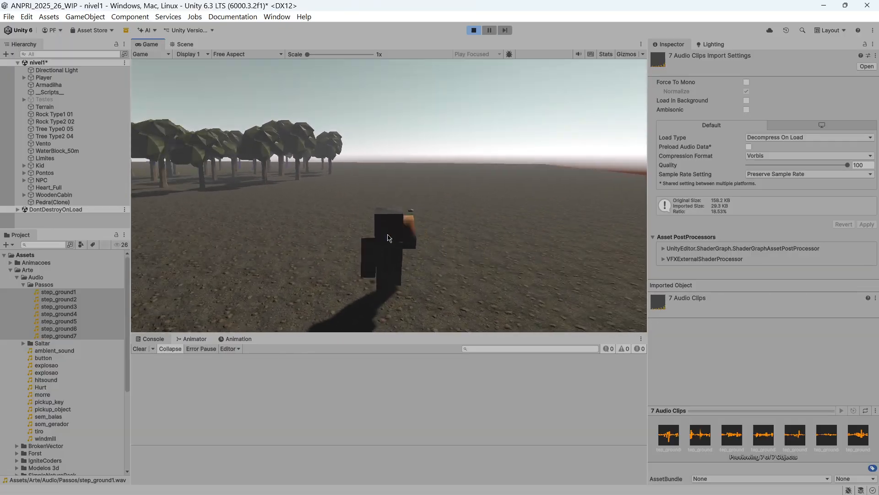
pyautogui.hotkey('shift', 'w')
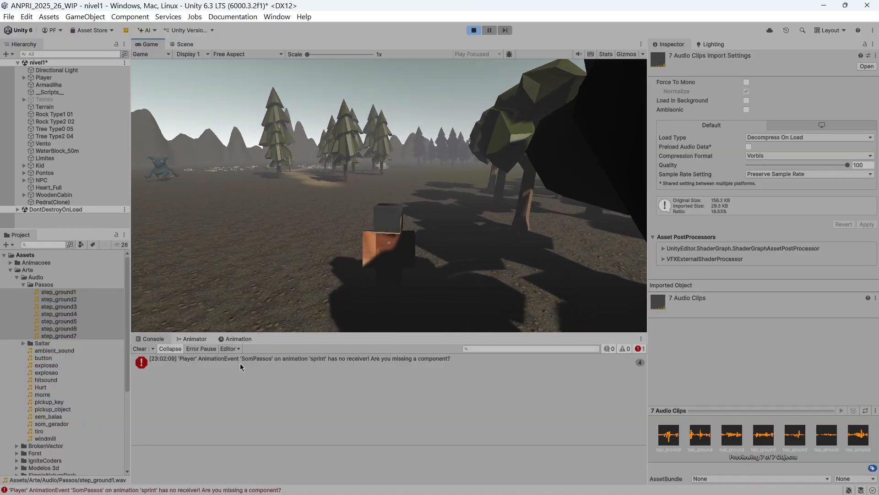
pyautogui.press('w')
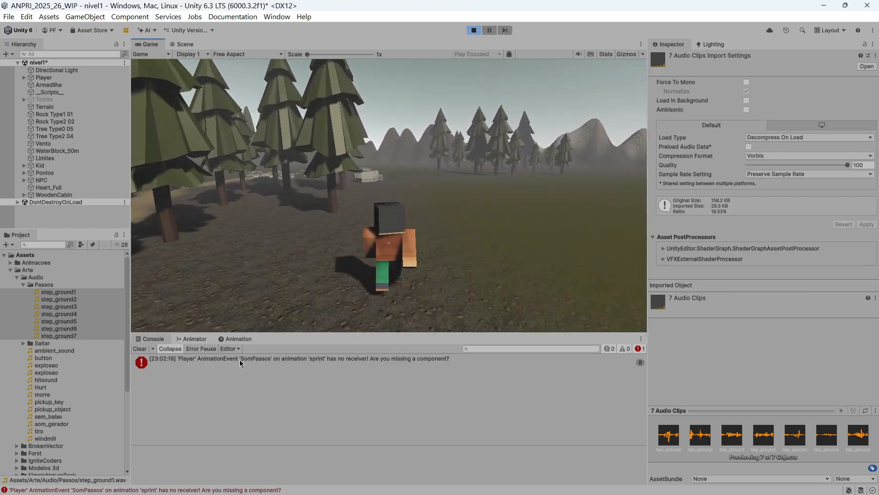
pyautogui.hotkey('ctrl', 'p')
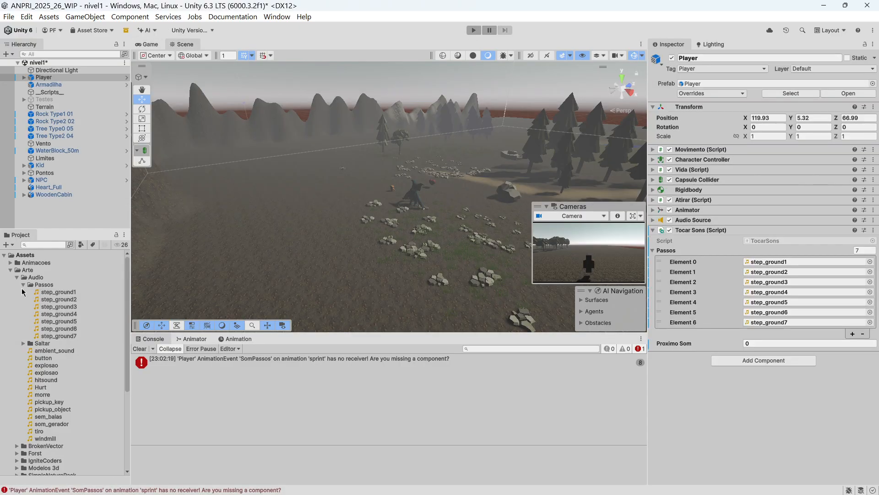
# Collapse the Audio folder, open the character-a model's import settings from Modelos 3d, and expand the sprint clip's Events section
pyautogui.click(16, 277)
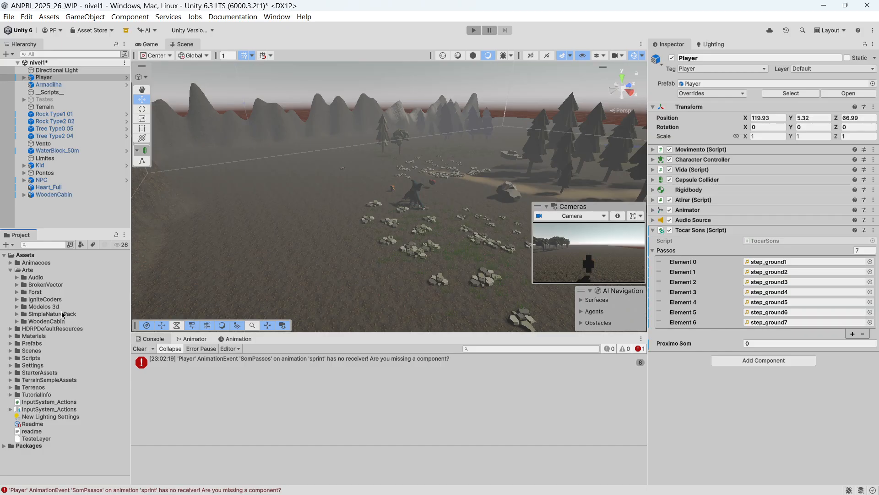
pyautogui.click(17, 307)
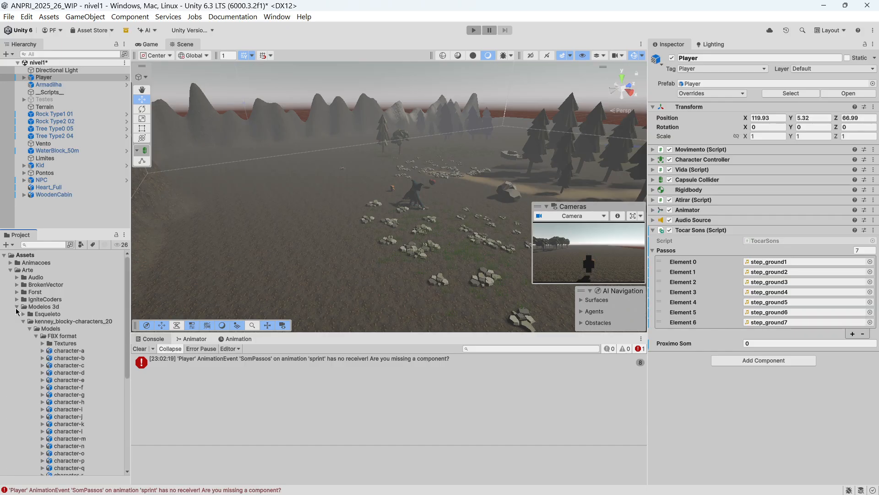
pyautogui.click(78, 350)
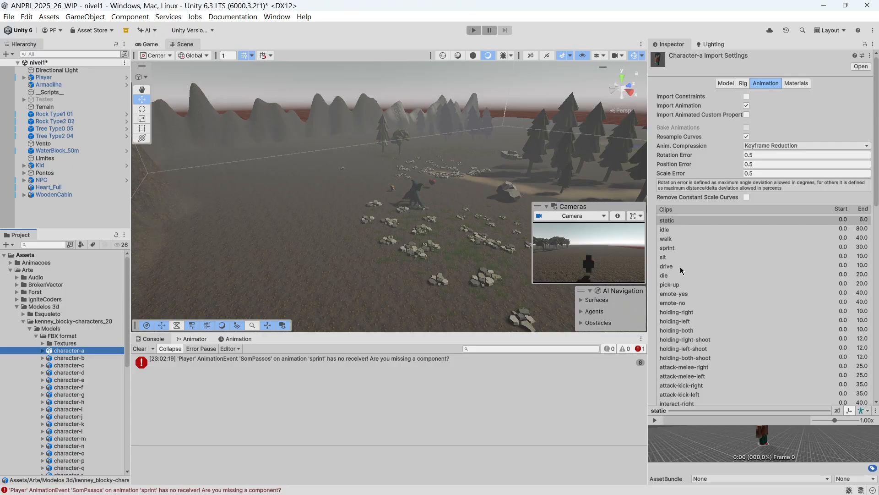
pyautogui.click(677, 250)
pyautogui.scroll(-10, 765, 308)
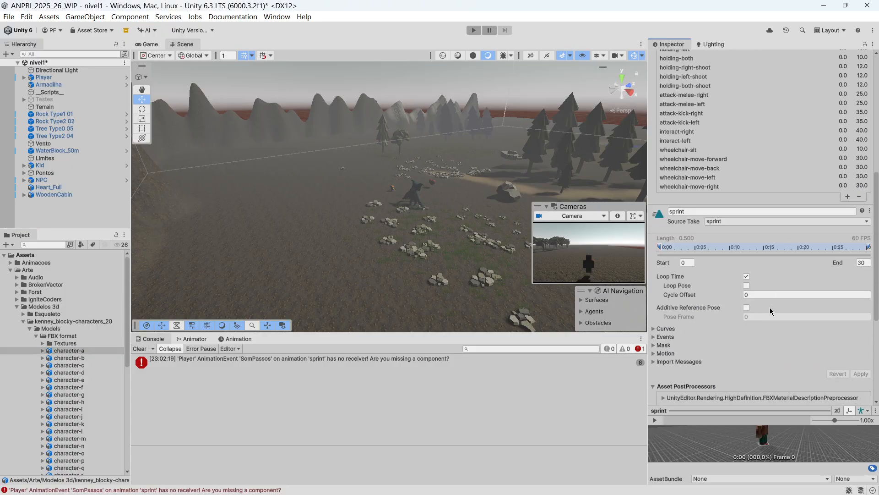
pyautogui.click(666, 237)
pyautogui.scroll(-2, 732, 246)
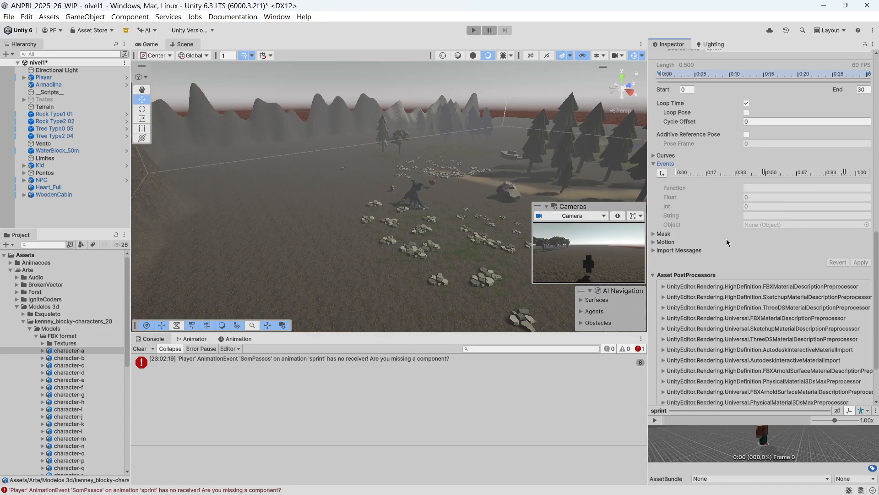
# Set the Function of the sprint clip's event just before 0:50 to TocarSomPassos and apply the import settings
pyautogui.click(764, 173)
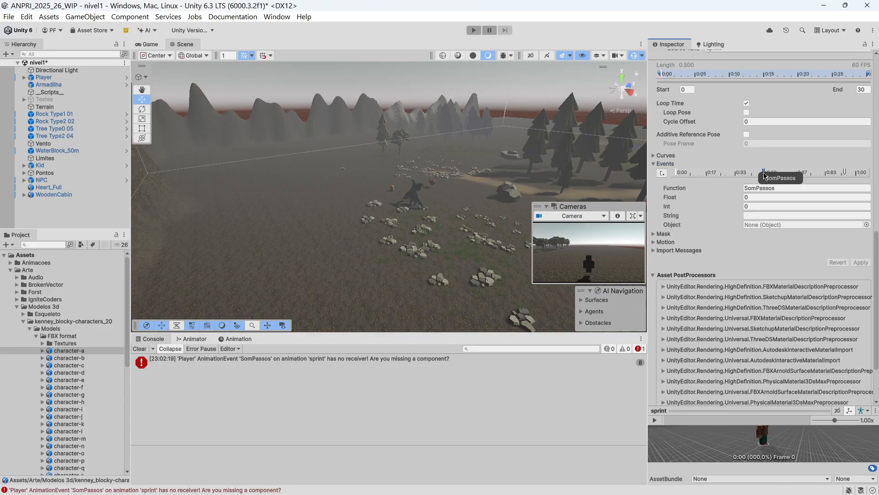
pyautogui.moveTo(845, 176)
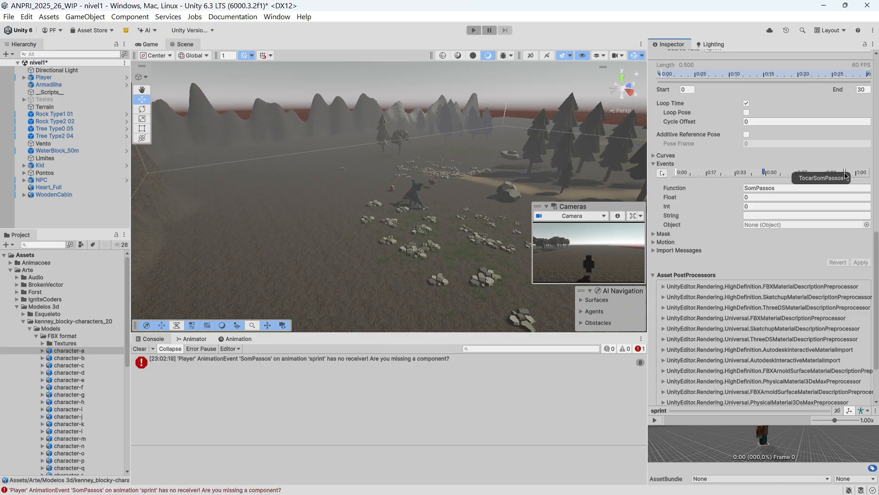
pyautogui.click(747, 188)
pyautogui.click(750, 192)
pyautogui.write('Tocar')
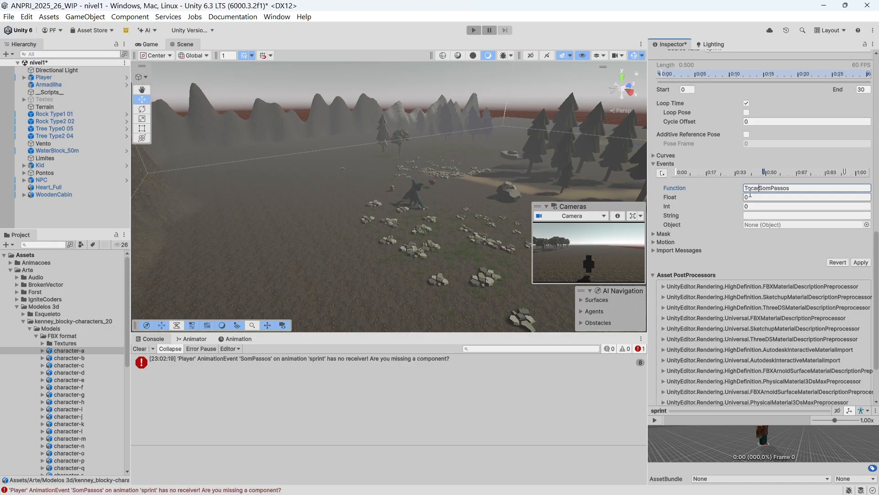
pyautogui.click(861, 262)
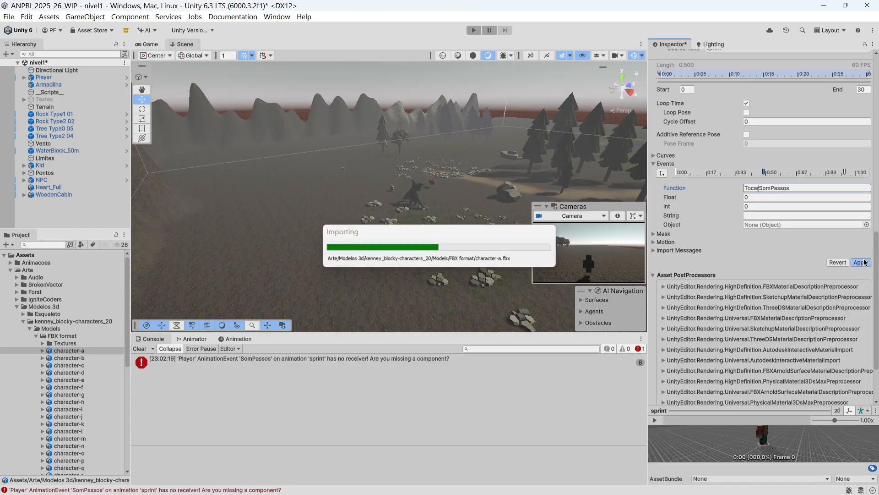
# Run the game again, move the player around near the cabin to test the footstep events, and stop the game
pyautogui.click(471, 29)
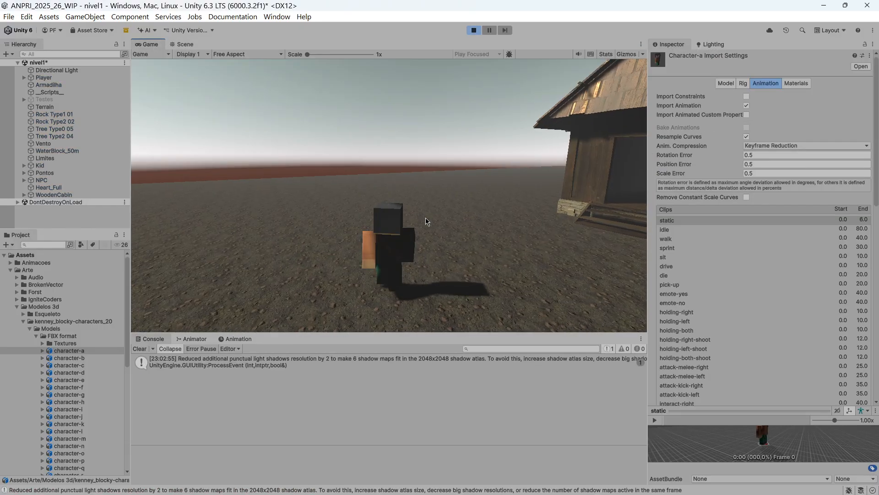
pyautogui.press('w')
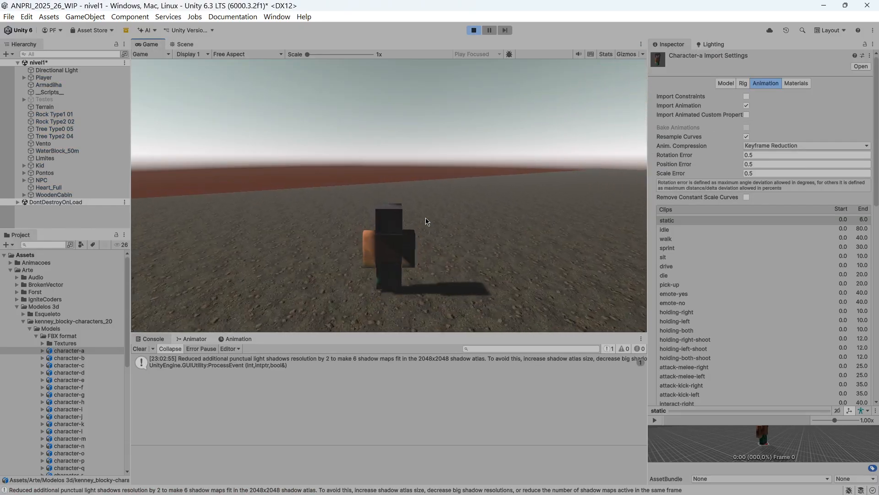
pyautogui.press('w')
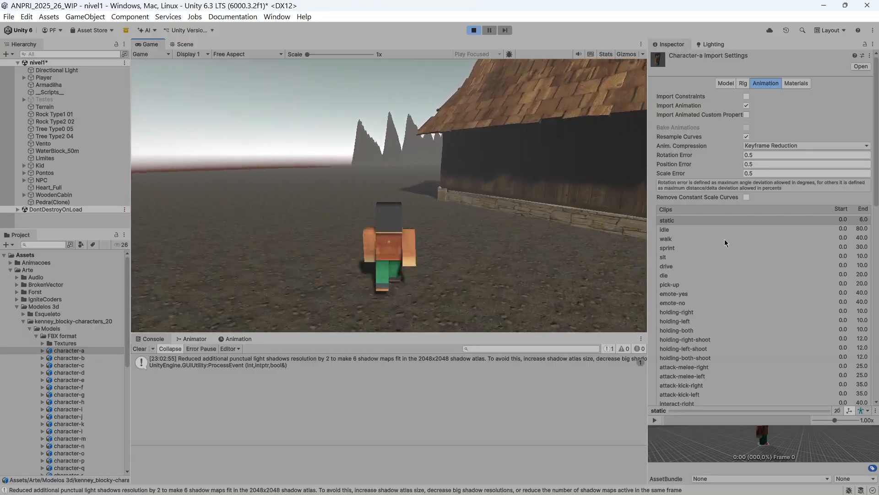
pyautogui.press('w')
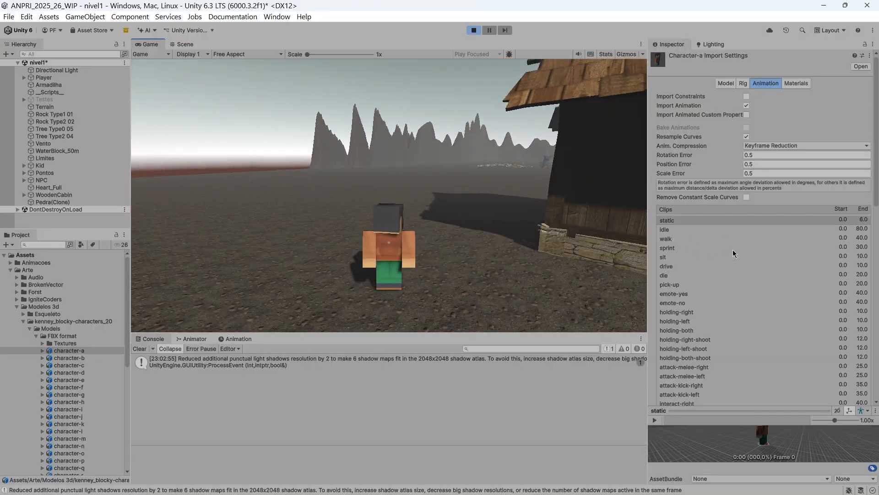
pyautogui.click(473, 30)
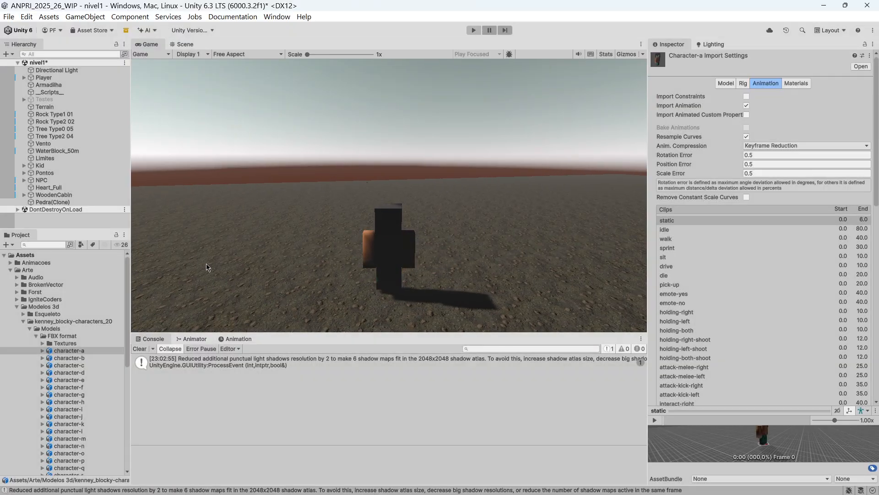
# Collapse the kenney_blocky-characters_20 folder, expand the Monsters folder under Modelos 3d, and select the BlueDemon model
pyautogui.click(11, 270)
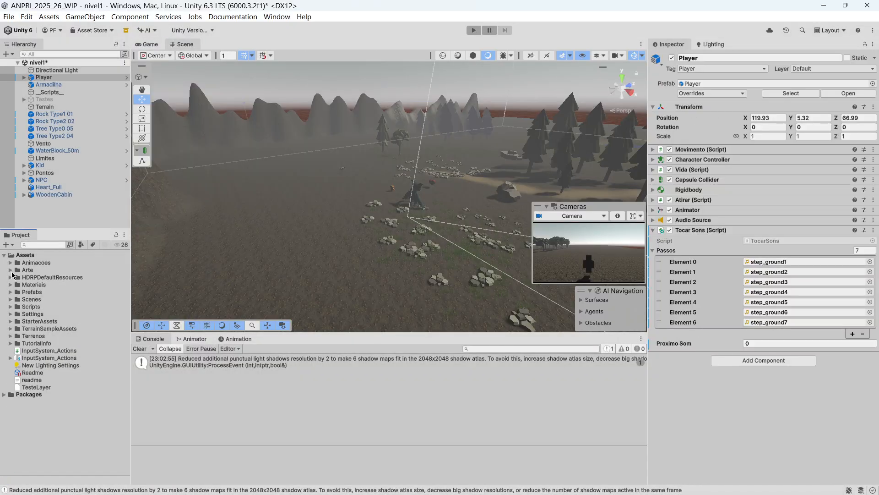
pyautogui.click(10, 270)
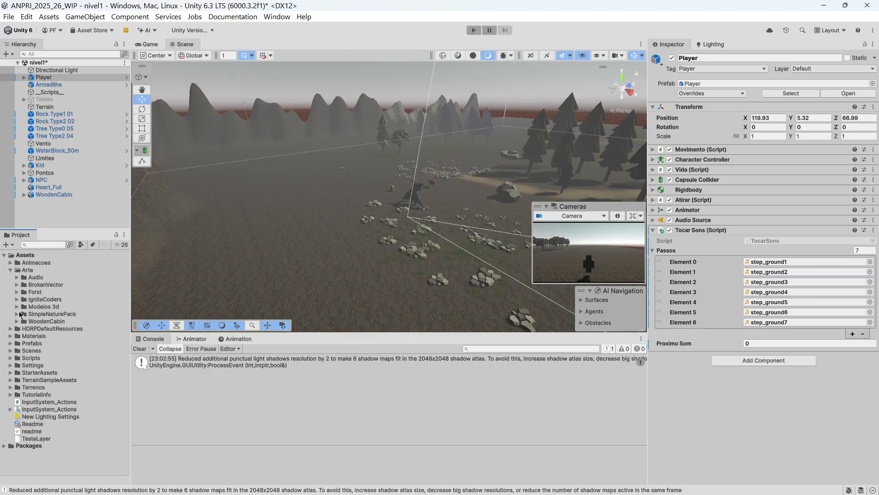
pyautogui.click(17, 307)
pyautogui.click(24, 321)
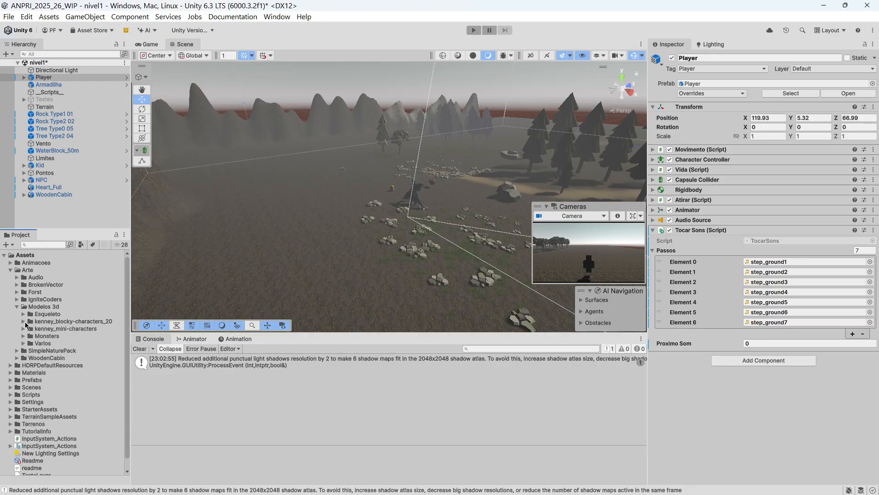
pyautogui.click(36, 338)
pyautogui.click(24, 336)
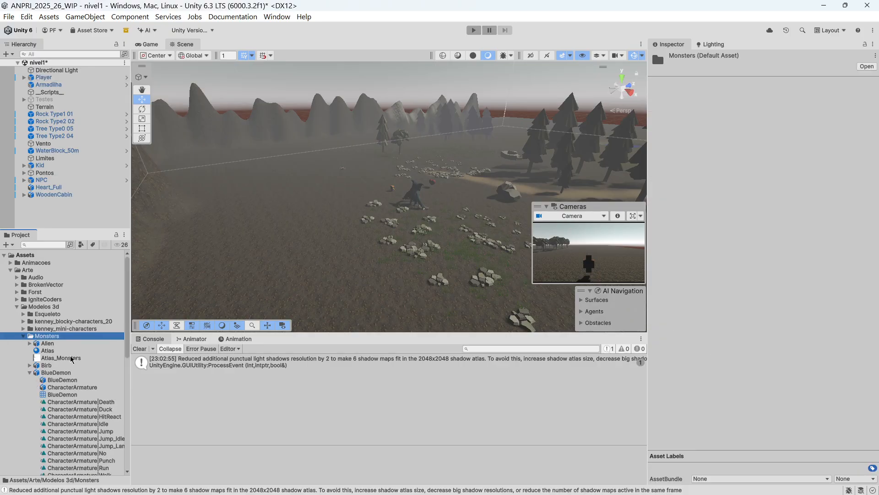
pyautogui.scroll(-3, 72, 359)
pyautogui.click(51, 319)
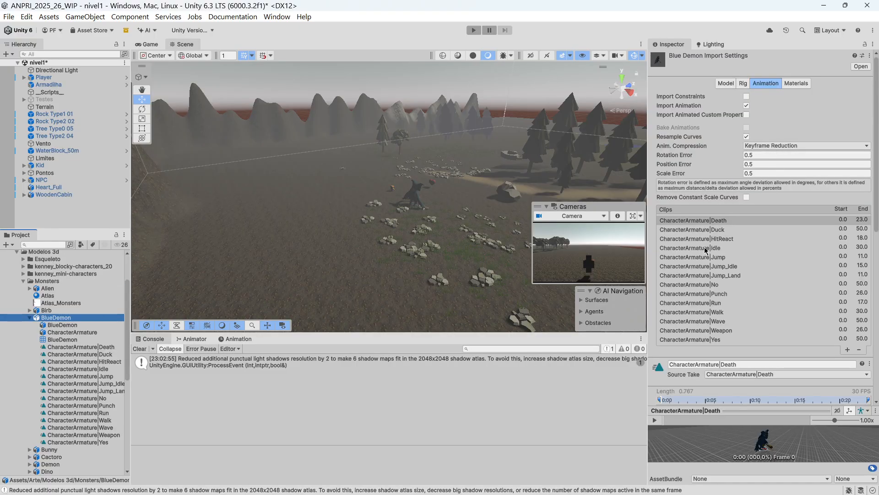
# Select BlueDemon's CharacterArmature|Walk clip, expand its Events section, and enlarge the animation preview
pyautogui.click(694, 315)
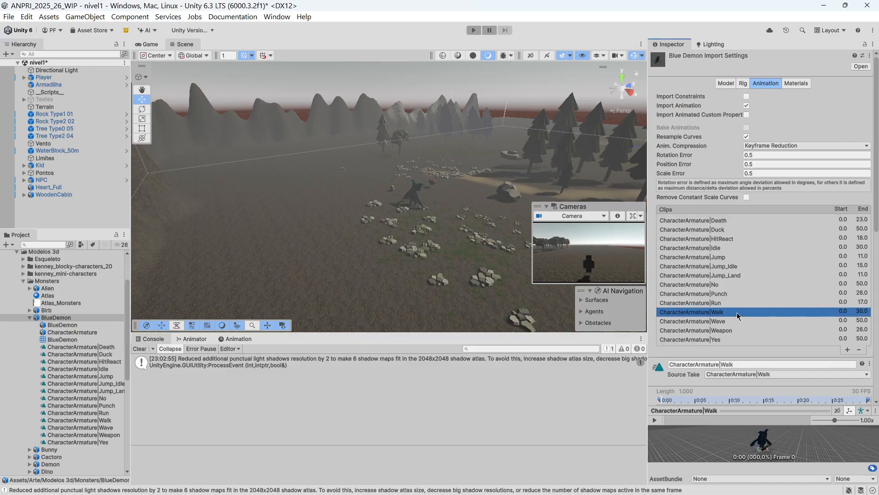
pyautogui.scroll(-8, 738, 314)
pyautogui.click(665, 267)
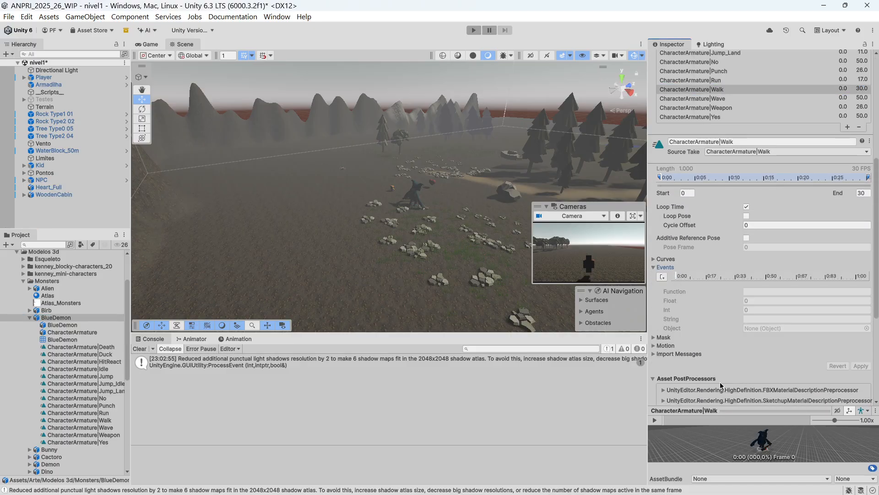
pyautogui.moveTo(769, 413); pyautogui.dragTo(714, 324)
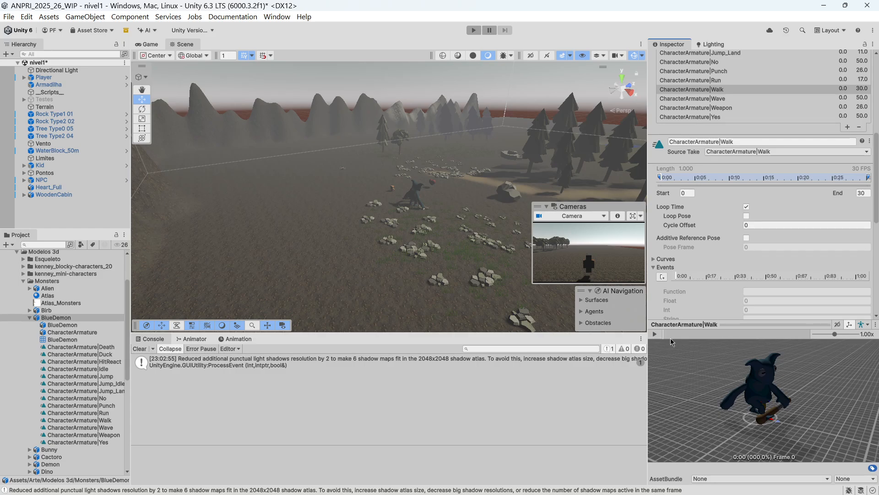
# Add an animation event at frame 3 of BlueDemon's Walk clip, set its Function to TocarSomPassos, and apply the import settings
pyautogui.moveTo(695, 360)
pyautogui.mouseDown()
pyautogui.moveTo(659, 383)
pyautogui.moveTo(745, 396)
pyautogui.moveTo(692, 373)
pyautogui.mouseUp()
pyautogui.moveTo(671, 339)
pyautogui.mouseDown()
pyautogui.moveTo(794, 345)
pyautogui.moveTo(657, 344)
pyautogui.moveTo(683, 340)
pyautogui.mouseUp()
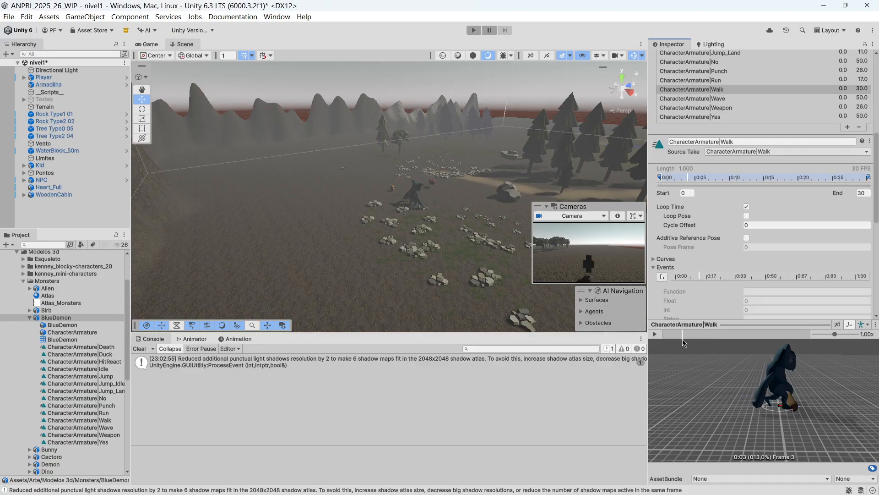
pyautogui.click(662, 276)
pyautogui.click(777, 292)
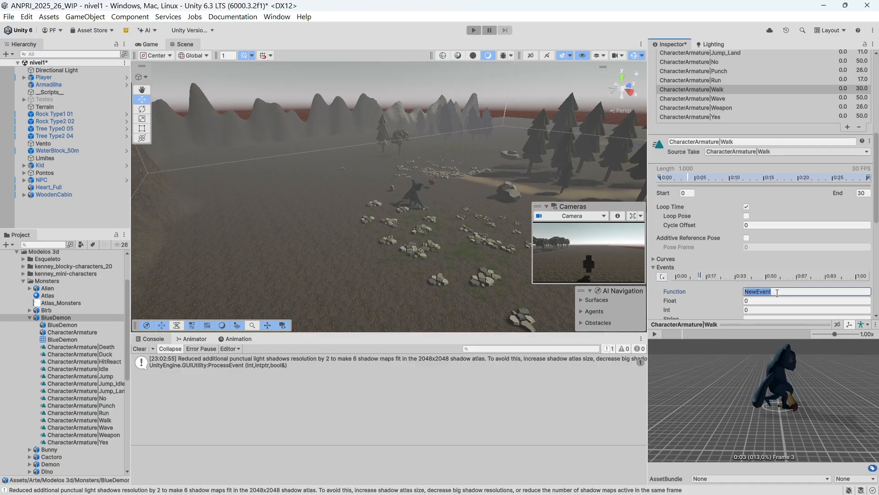
pyautogui.write('TocarSomPassos')
pyautogui.doubleClick(777, 292)
pyautogui.scroll(-3, 829, 276)
pyautogui.click(860, 242)
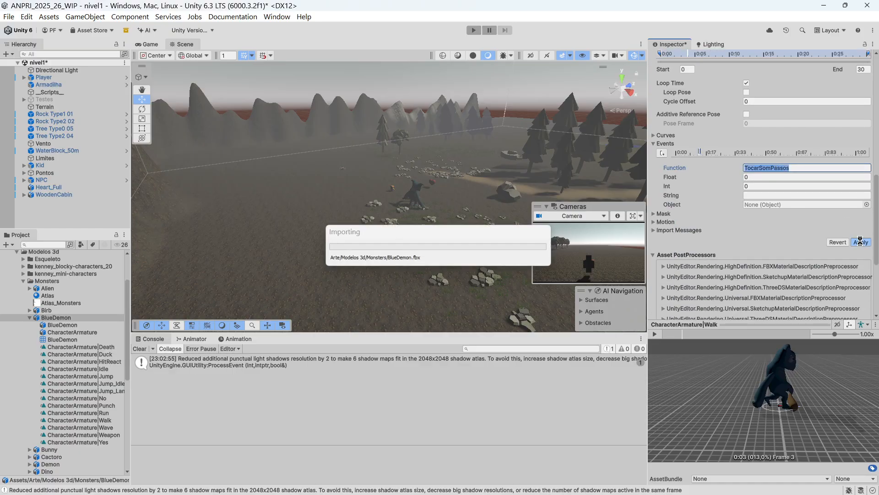
# Reselect BlueDemon's Walk clip, add a second event at frame 19 calling TocarSomPassos, and apply the import settings
pyautogui.scroll(5, 704, 218)
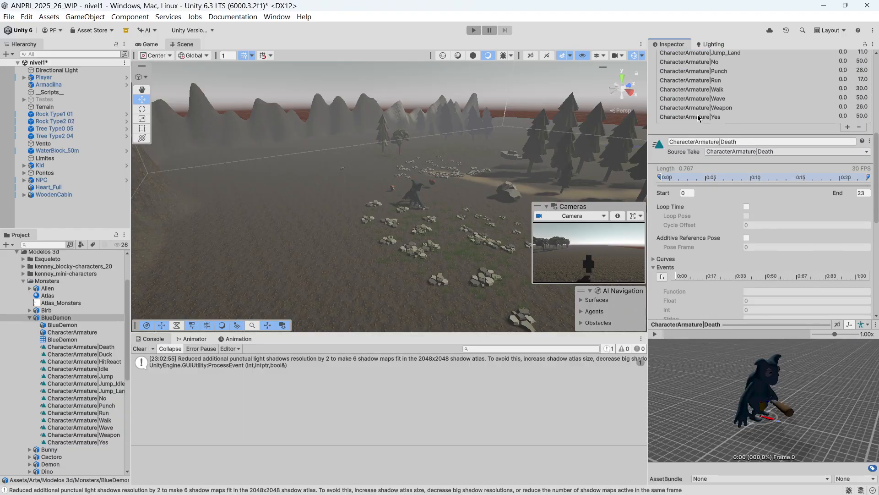
pyautogui.click(695, 188)
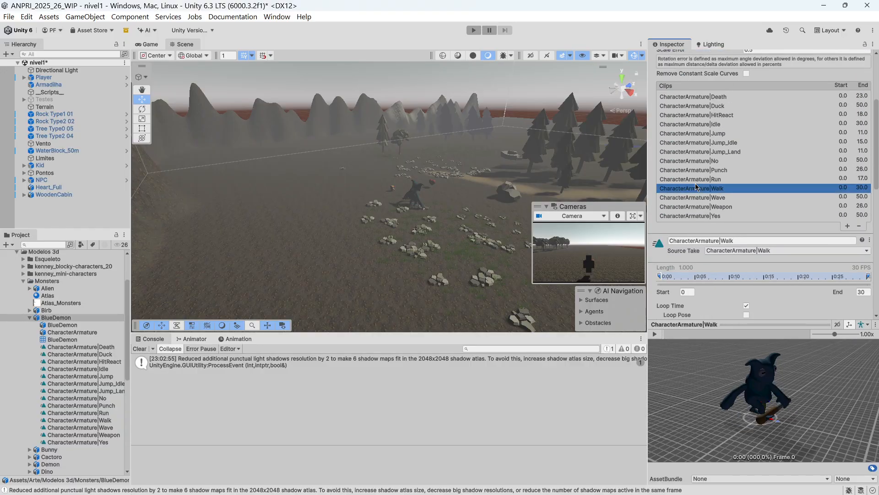
pyautogui.scroll(-2, 723, 201)
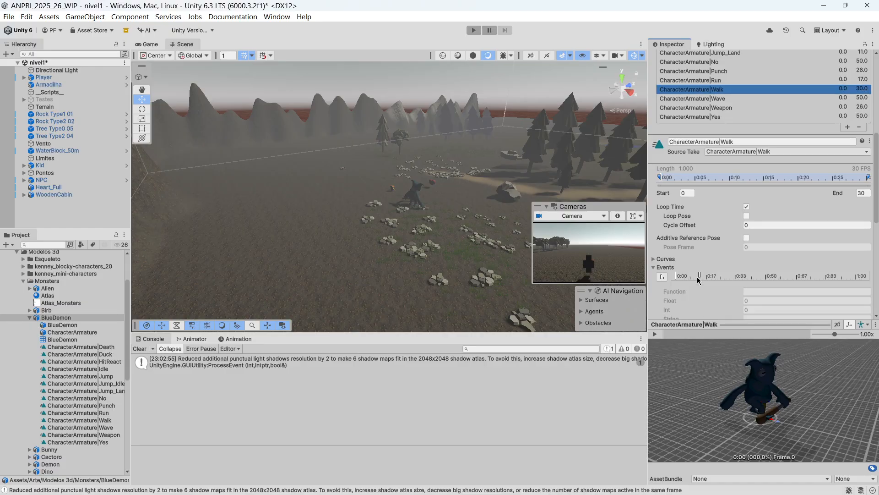
pyautogui.moveTo(704, 334); pyautogui.dragTo(757, 338)
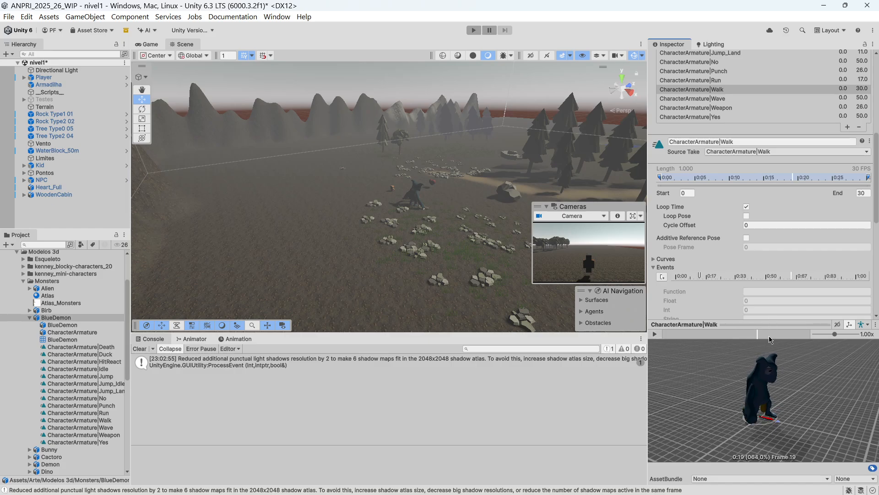
pyautogui.click(662, 276)
pyautogui.click(778, 292)
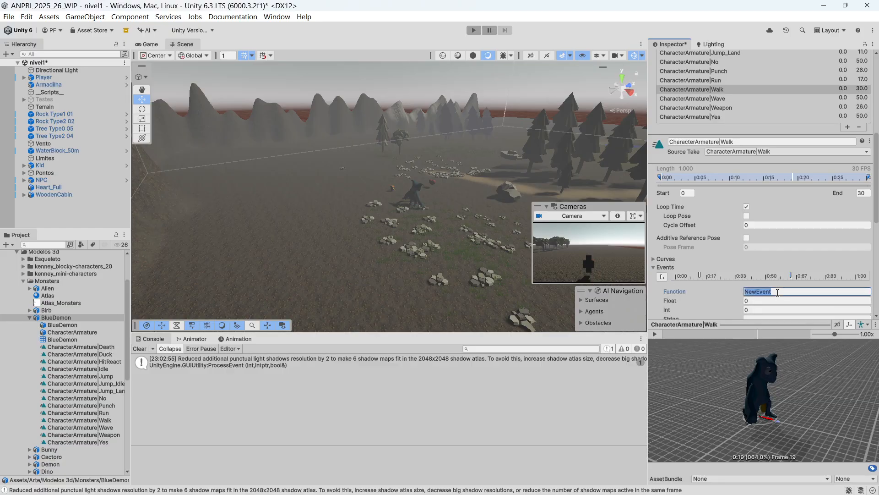
pyautogui.scroll(-4, 829, 277)
pyautogui.click(860, 267)
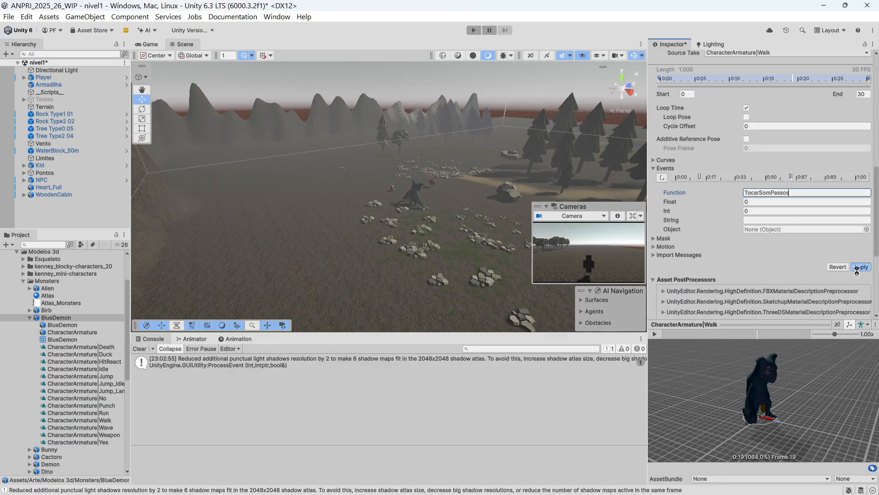
# Select the NPC object in the scene and add the Tocar Sons script component to it
pyautogui.scroll(5, 756, 254)
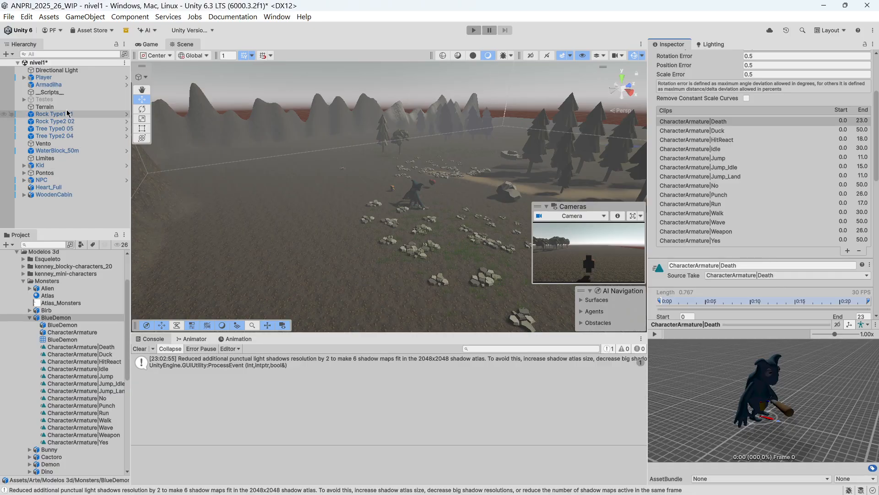
pyautogui.click(55, 182)
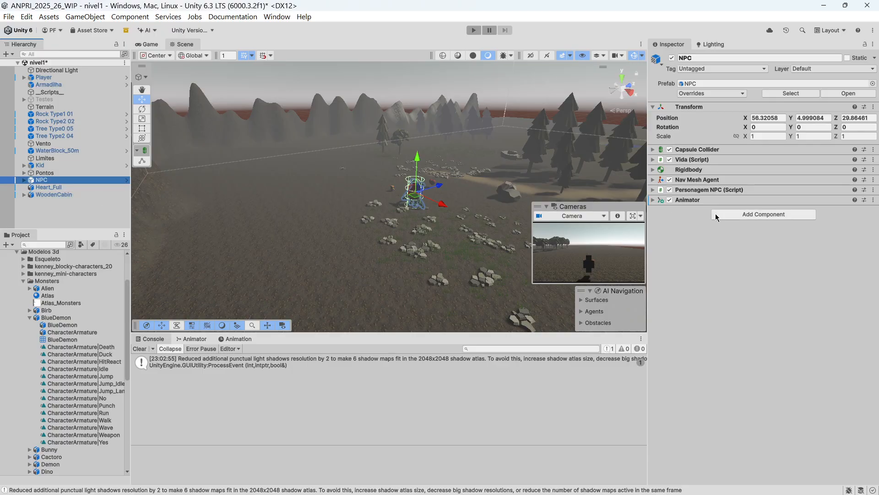
pyautogui.click(780, 216)
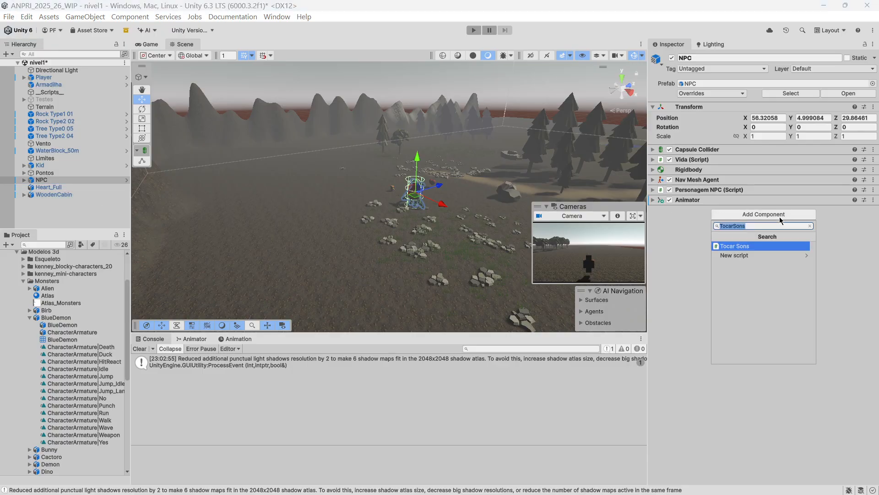
pyautogui.click(740, 247)
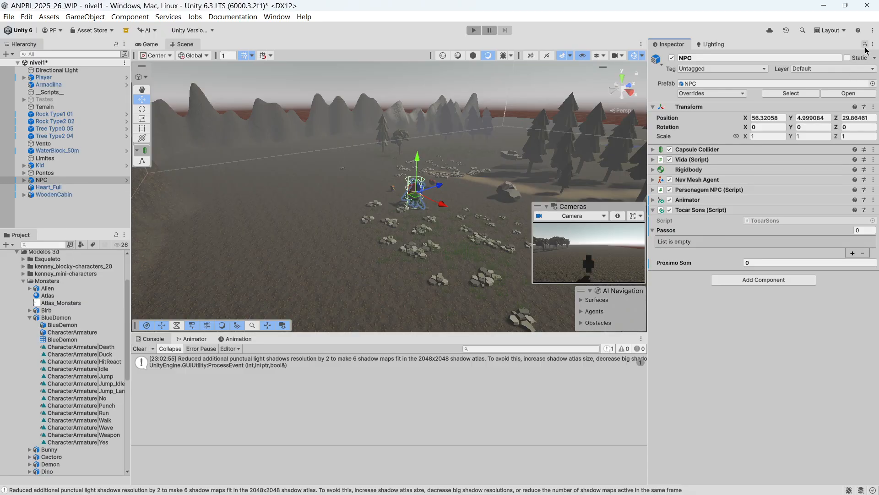
# Fill the Passos list of the NPC's Tocar Sons script with step_ground1 through step_ground7 from the Audio/Passos folder
pyautogui.scroll(3, 39, 286)
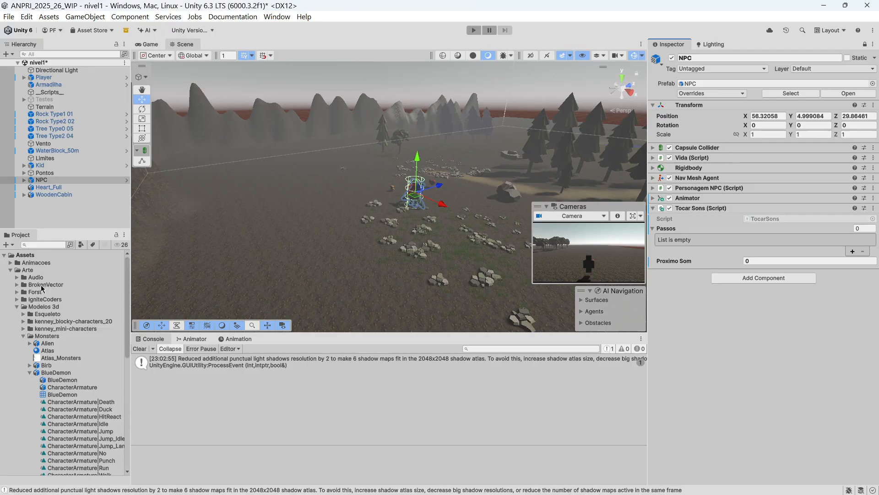
pyautogui.click(17, 307)
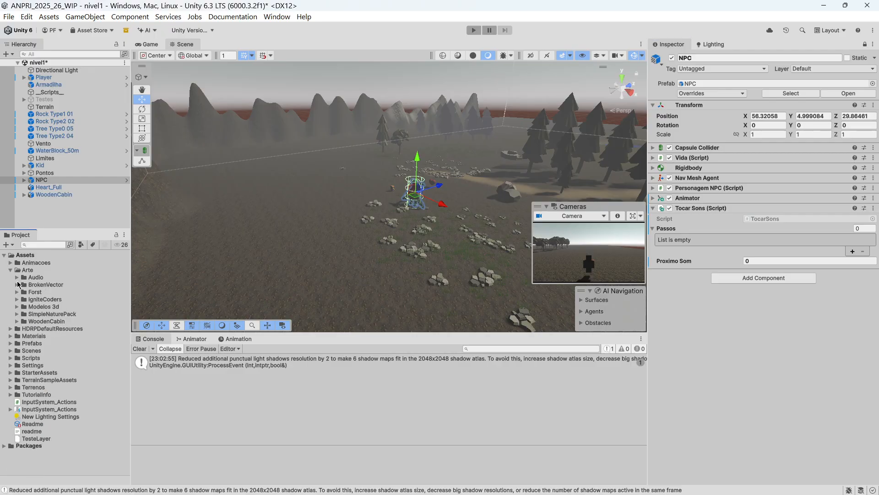
pyautogui.click(17, 277)
pyautogui.click(45, 292)
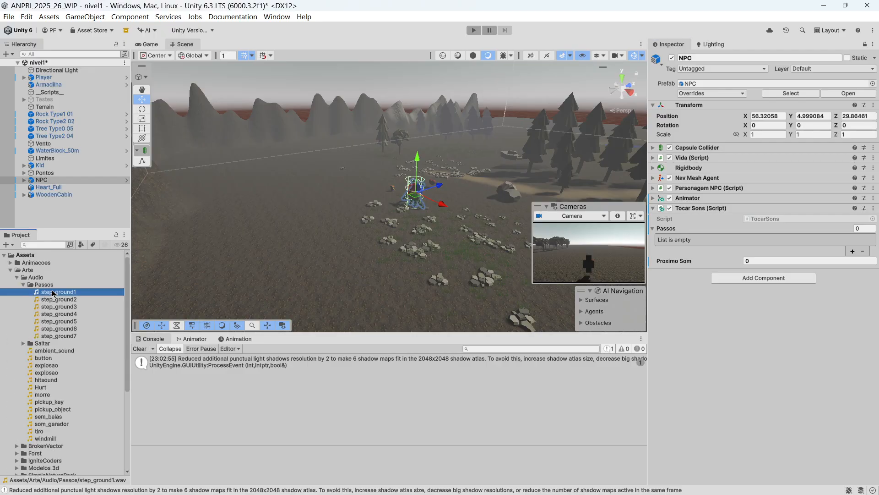
pyautogui.keyDown('shift'); pyautogui.click(70, 337); pyautogui.keyUp('shift')
pyautogui.moveTo(76, 309); pyautogui.dragTo(696, 238)
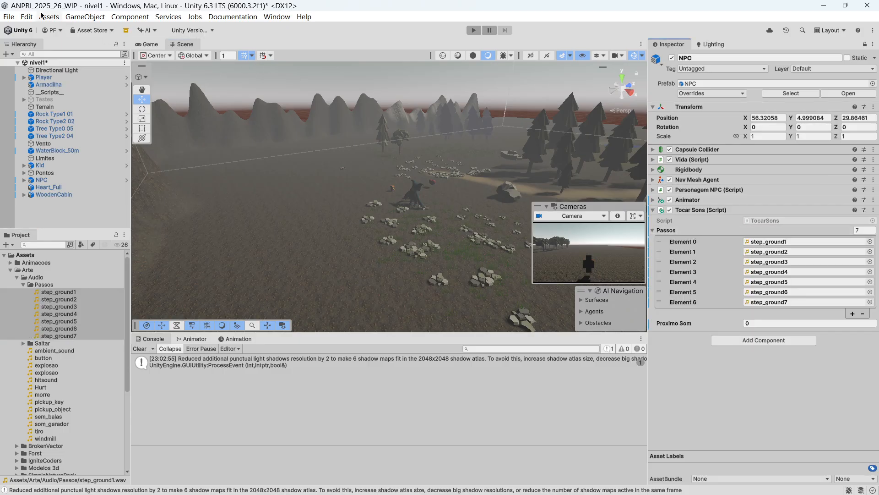
# Save the nivel1 scene and unlock the Inspector
pyautogui.click(9, 17)
pyautogui.click(25, 66)
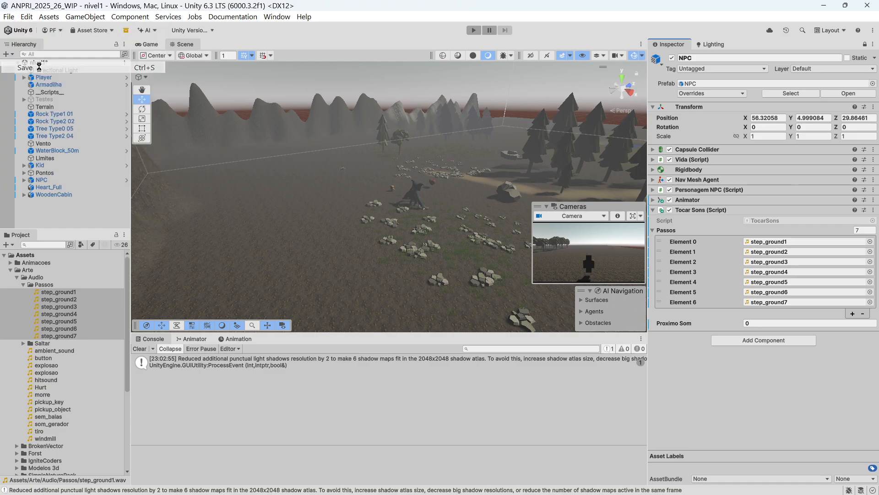
pyautogui.click(864, 44)
# Run the game, walk the player to the NPC and follow it to test its footstep sounds, then stop the game
pyautogui.click(474, 31)
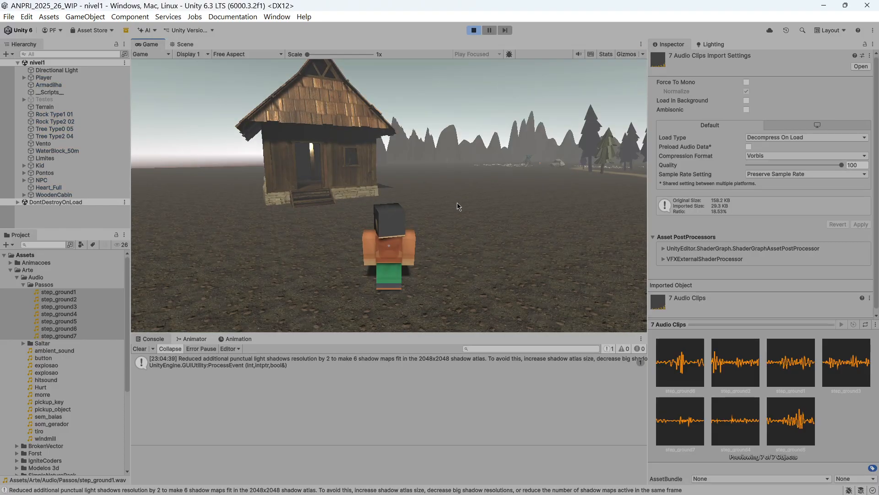
pyautogui.press('w')
pyautogui.click(459, 207)
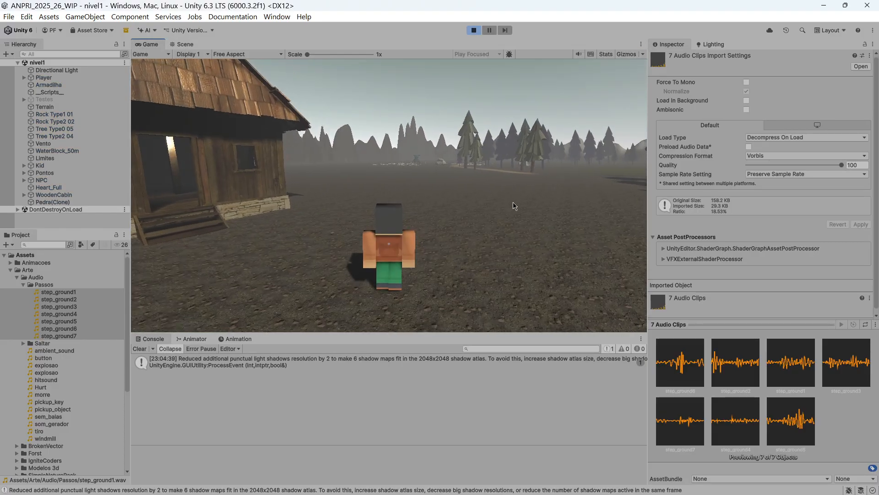
pyautogui.press('w')
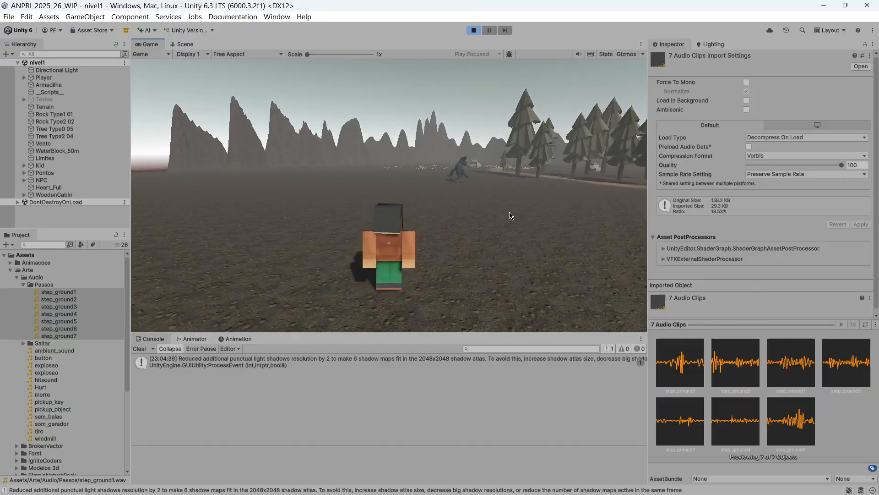
pyautogui.press('w')
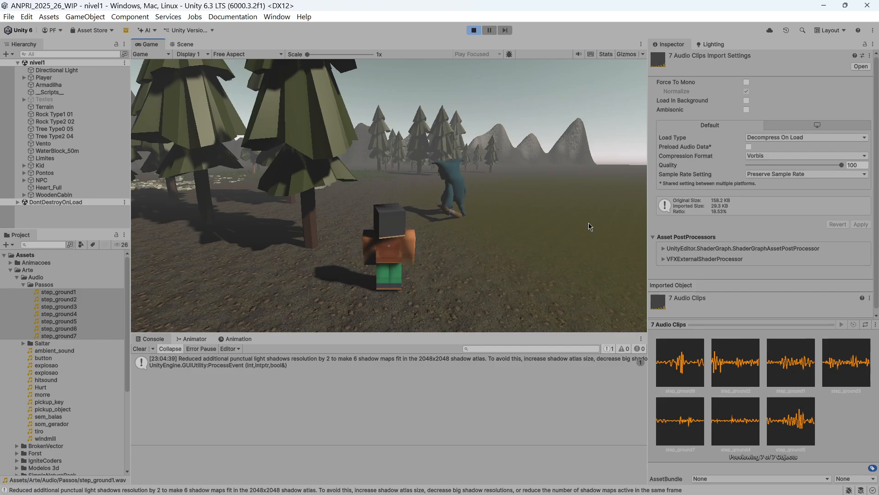
pyautogui.click(590, 227)
pyautogui.press('w')
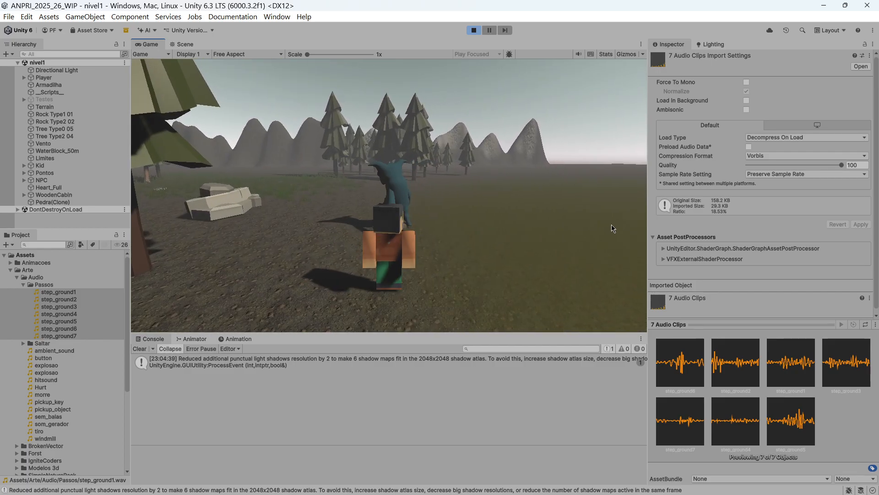
pyautogui.click(599, 229)
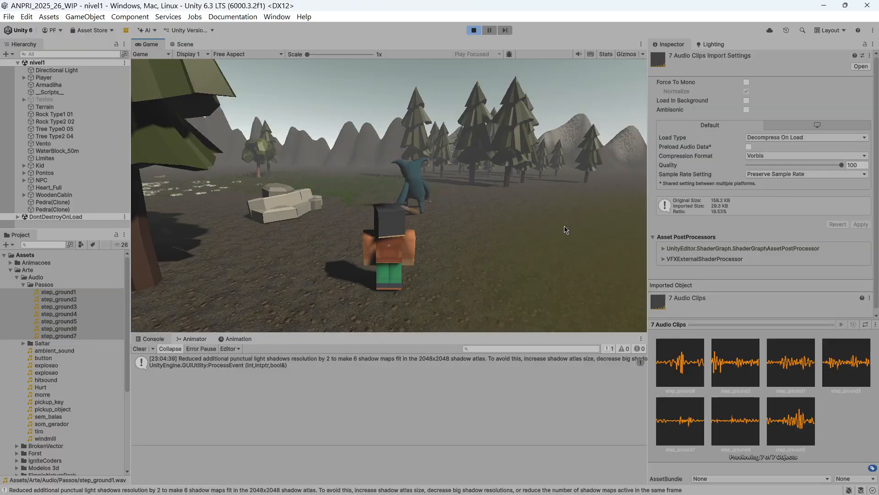
pyautogui.click(561, 229)
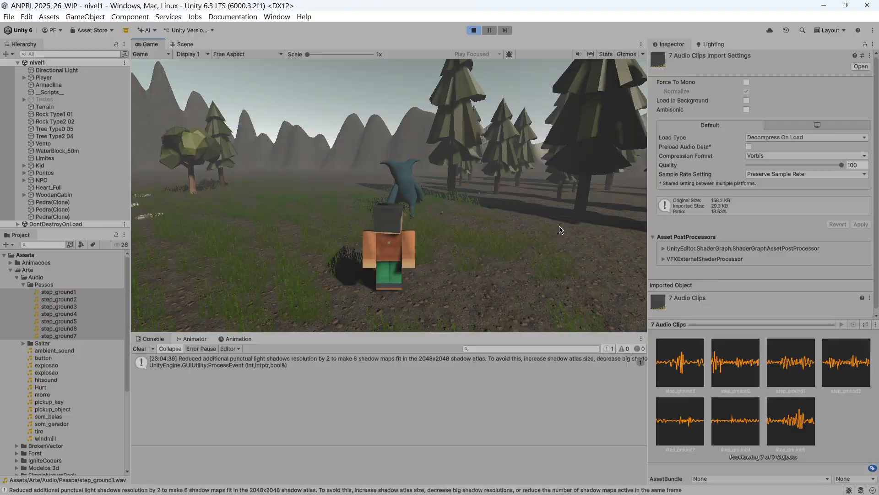
pyautogui.click(561, 230)
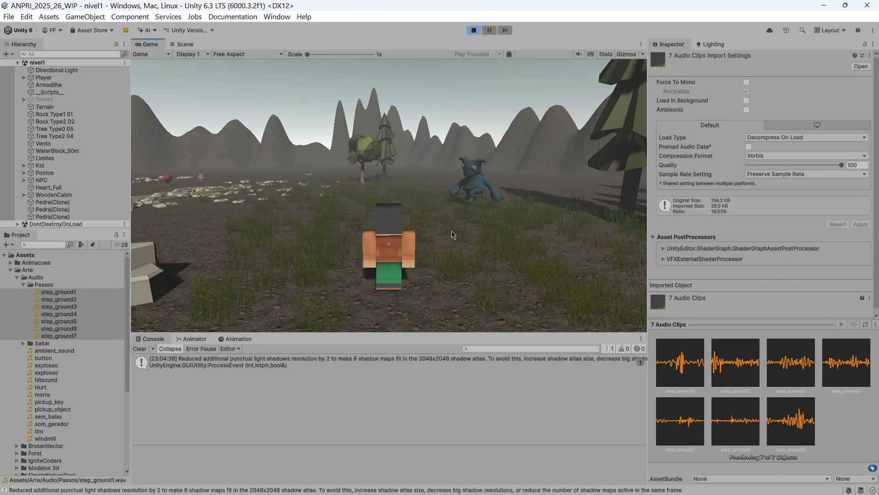
pyautogui.click(475, 30)
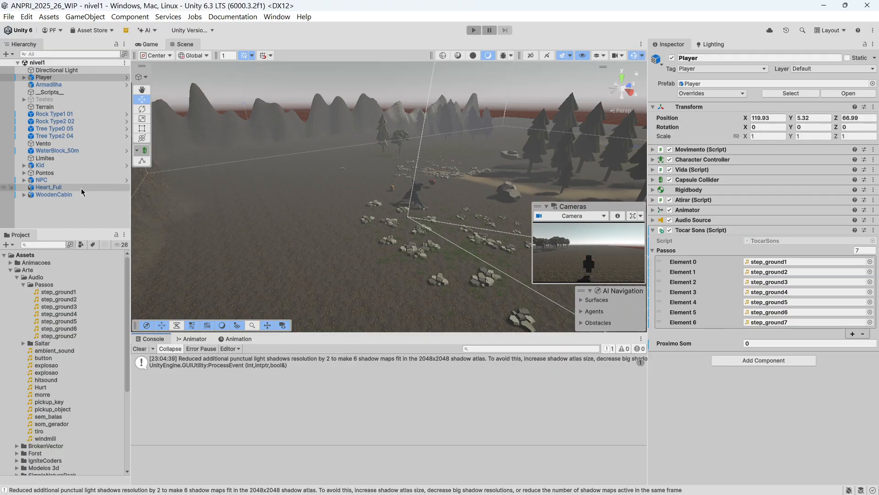
# Run the game again, compare the Proximo Som value of the NPC and the Player in the Inspector while playing, and stop
pyautogui.click(68, 180)
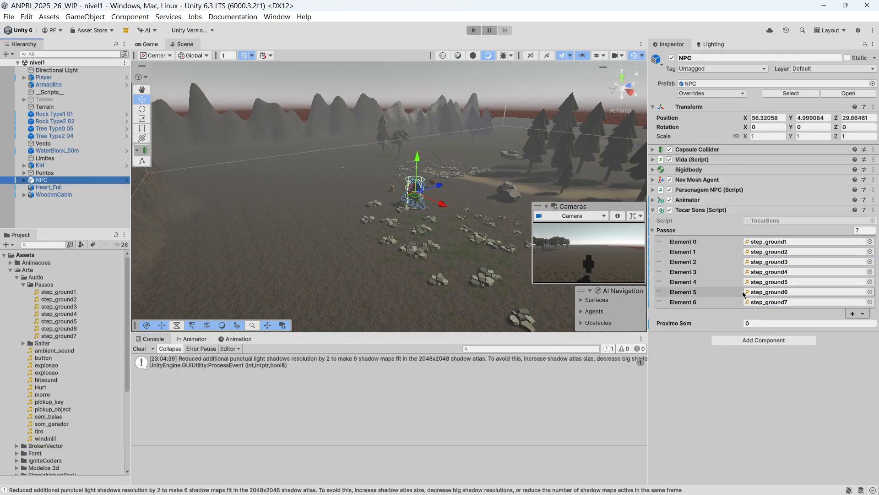
pyautogui.click(474, 31)
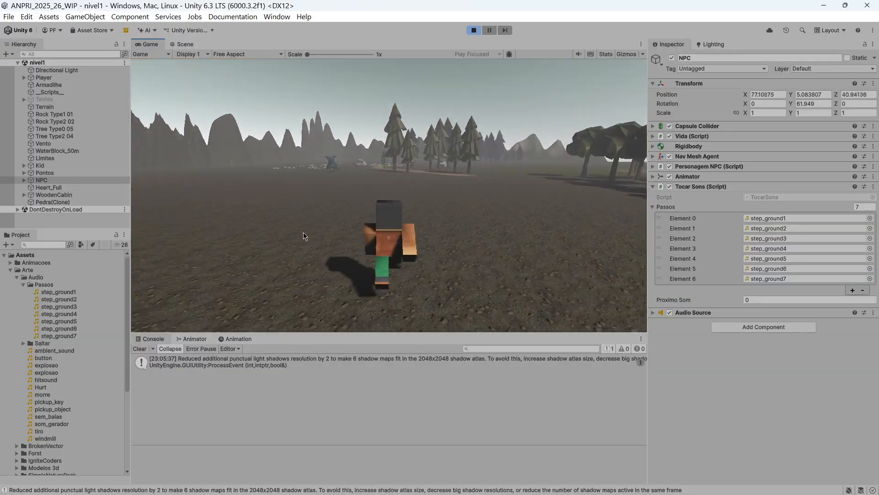
pyautogui.click(82, 78)
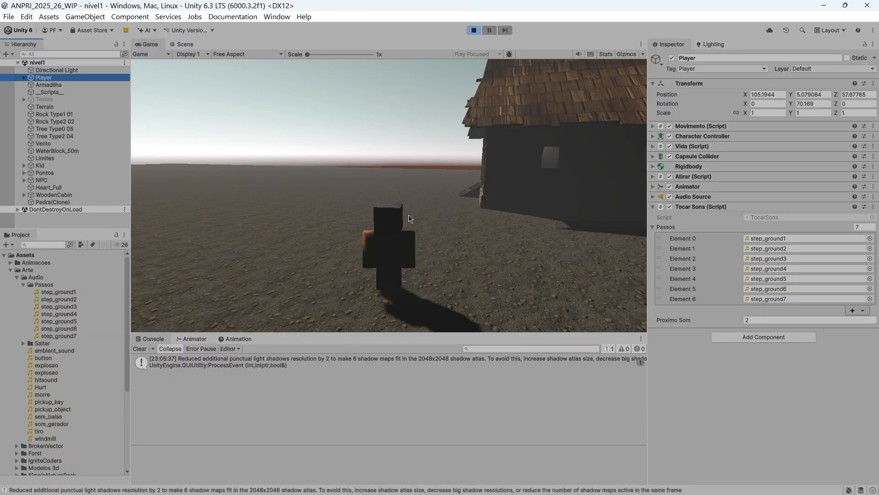
pyautogui.press('w')
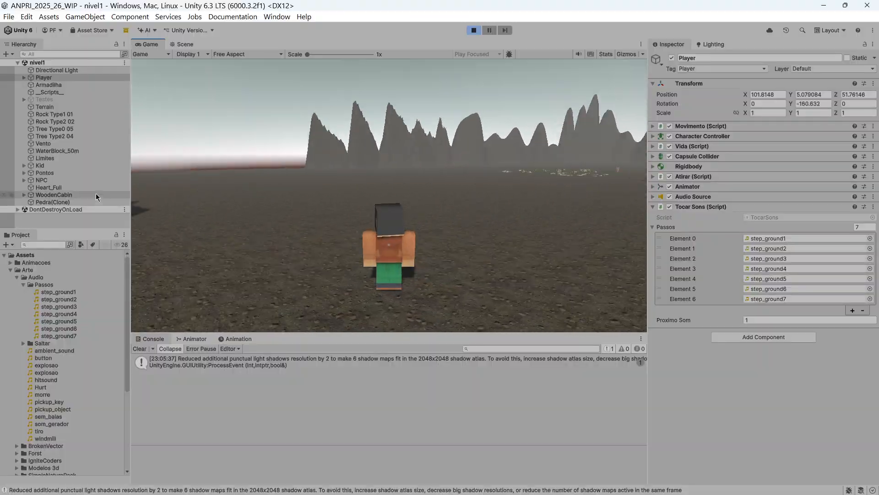
pyautogui.click(72, 180)
pyautogui.click(468, 208)
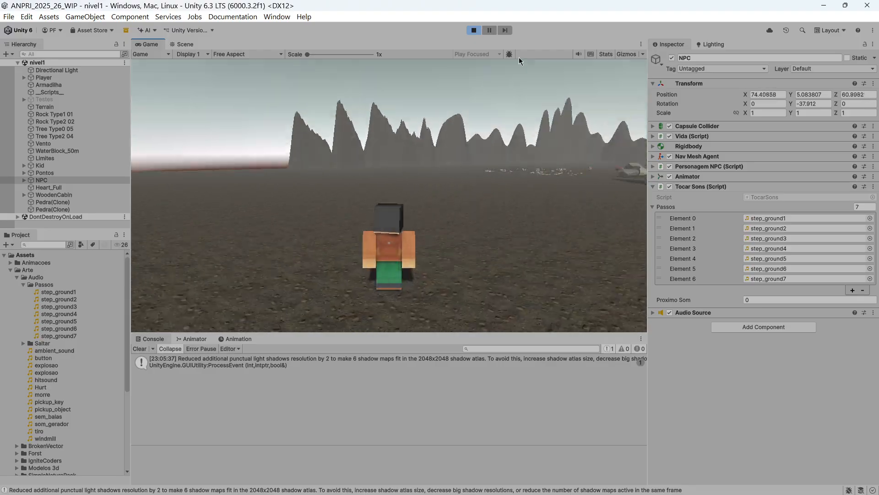
pyautogui.hotkey('ctrl', 'p')
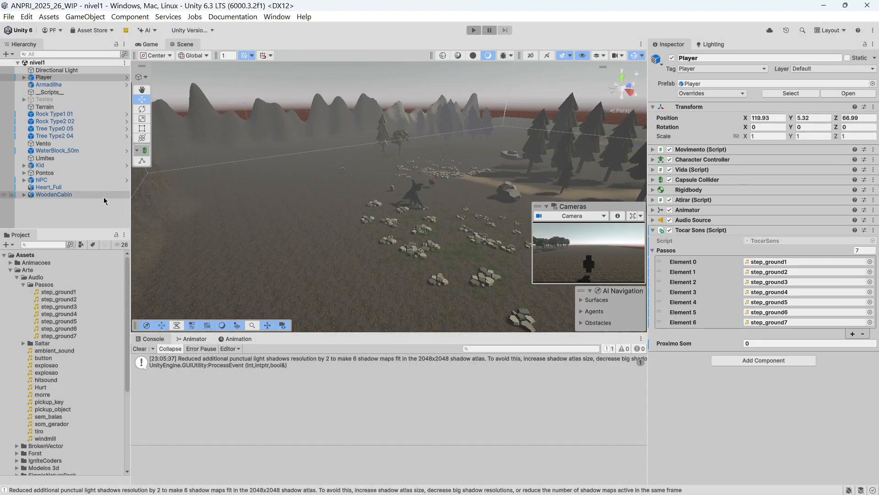
# Select the NPC and display its CharacterArmature|Walk clip in an enlarged Animation window
pyautogui.click(17, 277)
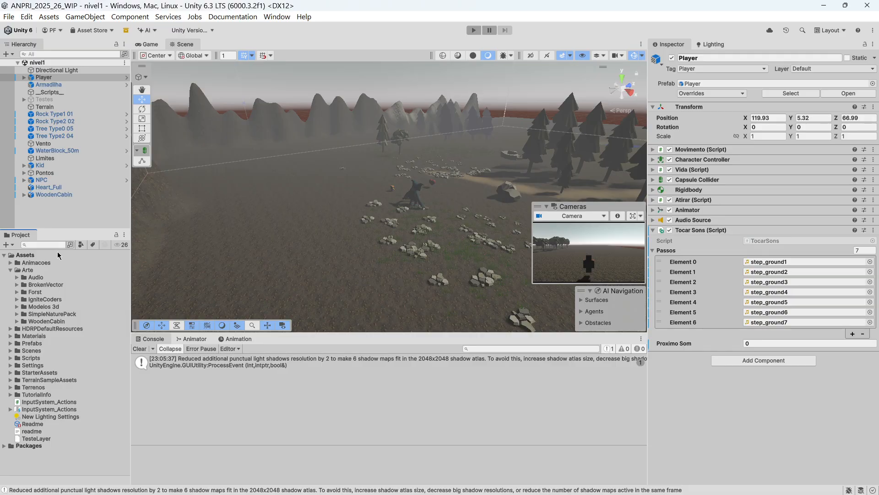
pyautogui.click(55, 180)
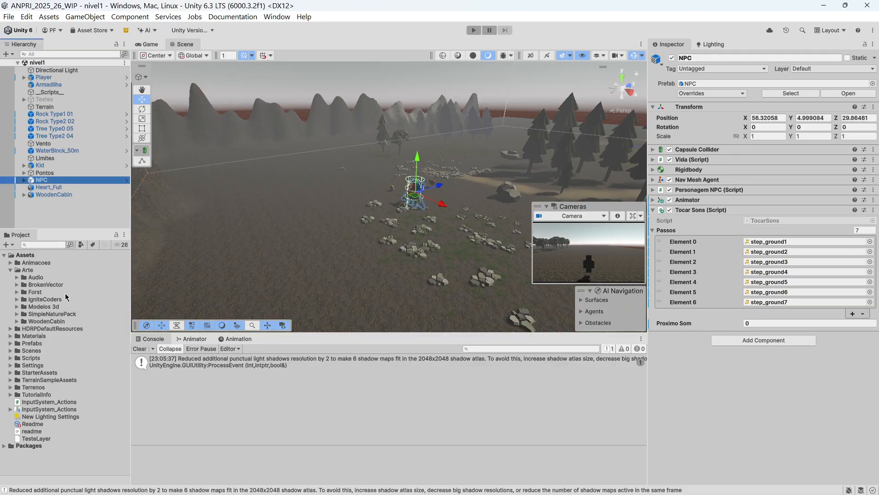
pyautogui.click(241, 340)
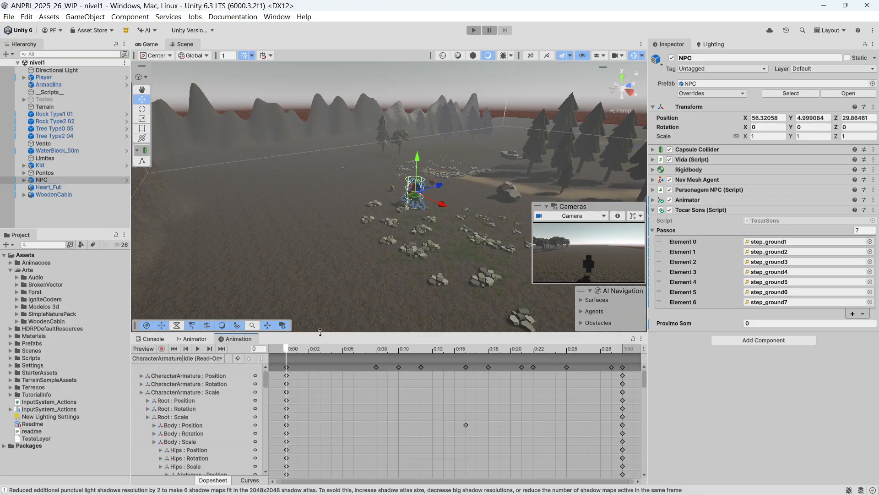
pyautogui.moveTo(320, 331); pyautogui.dragTo(320, 235)
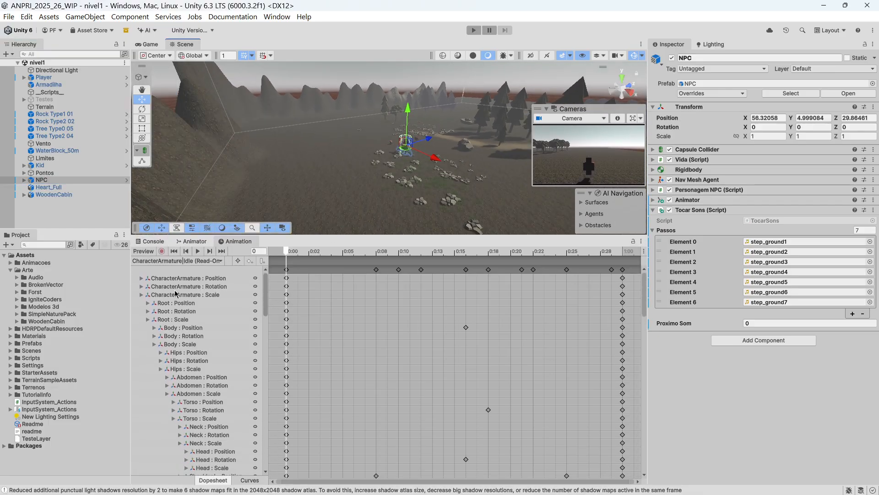
pyautogui.click(176, 261)
pyautogui.click(200, 306)
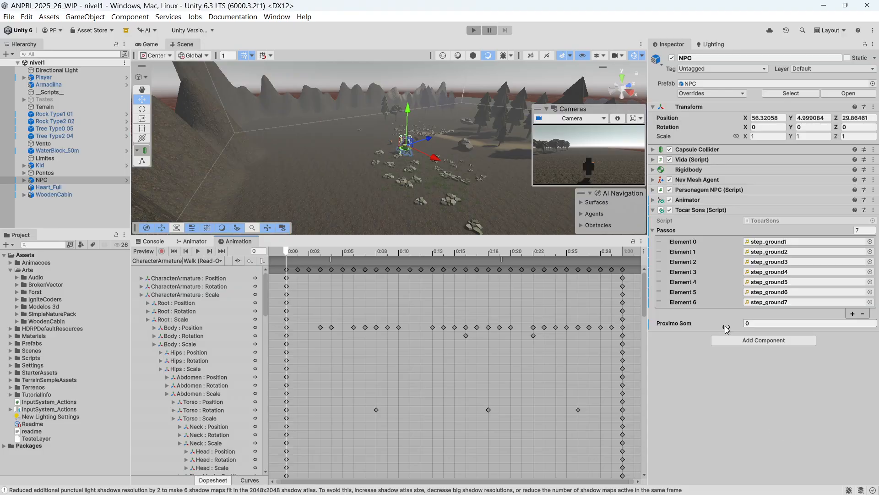
# Add an Audio Source component to the NPC and disable its Play On Awake option
pyautogui.click(742, 346)
pyautogui.write('audios')
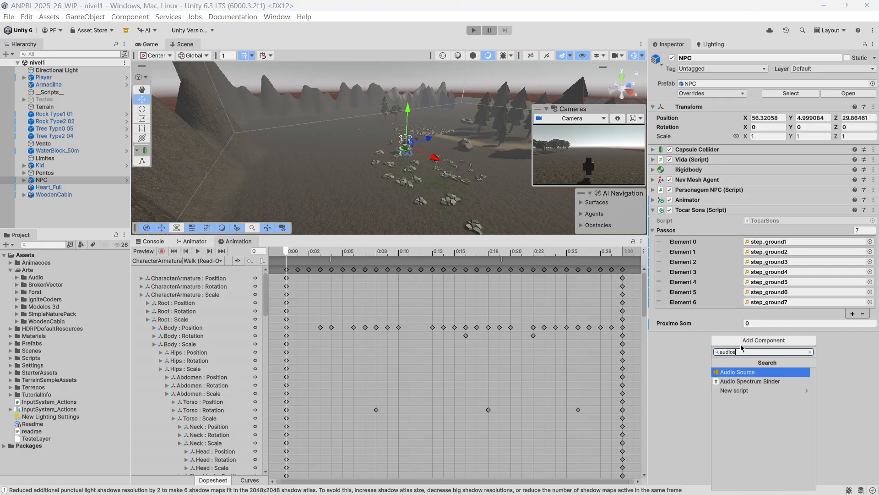
pyautogui.press('Return')
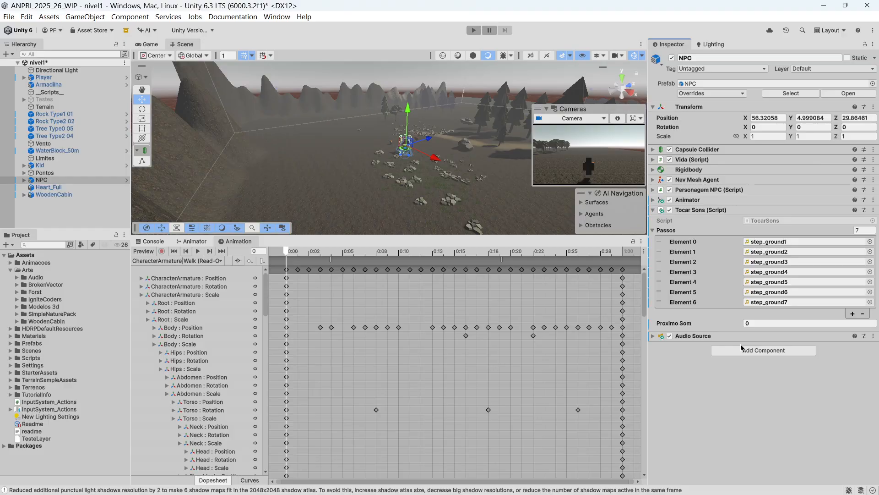
pyautogui.click(685, 337)
pyautogui.click(746, 406)
# Run the game to test the NPC's footsteps, trying a Spatial Blend of 1 on its Audio Source while playing, and stop the game
pyautogui.moveTo(430, 235); pyautogui.dragTo(430, 331)
pyautogui.click(474, 30)
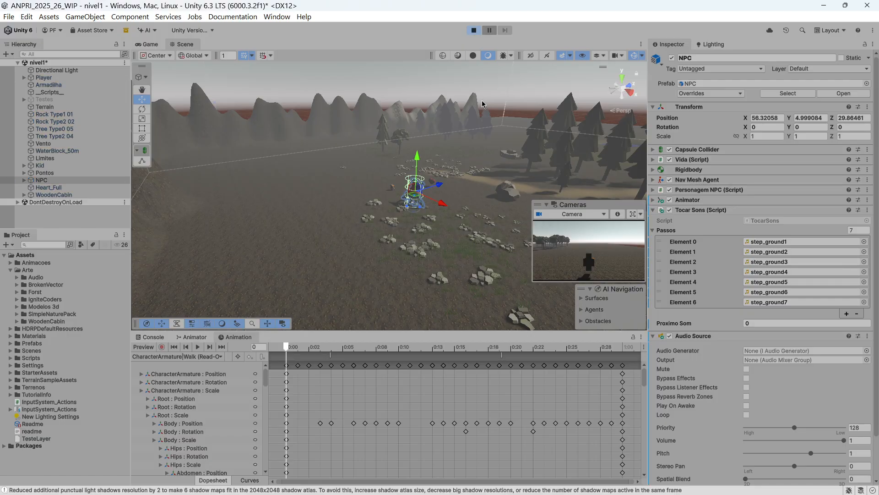
pyautogui.click(465, 213)
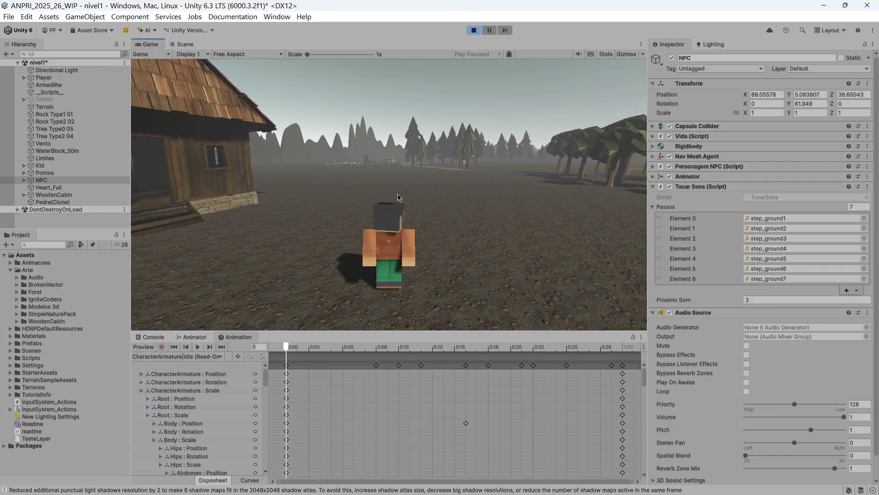
pyautogui.moveTo(747, 456); pyautogui.dragTo(844, 456)
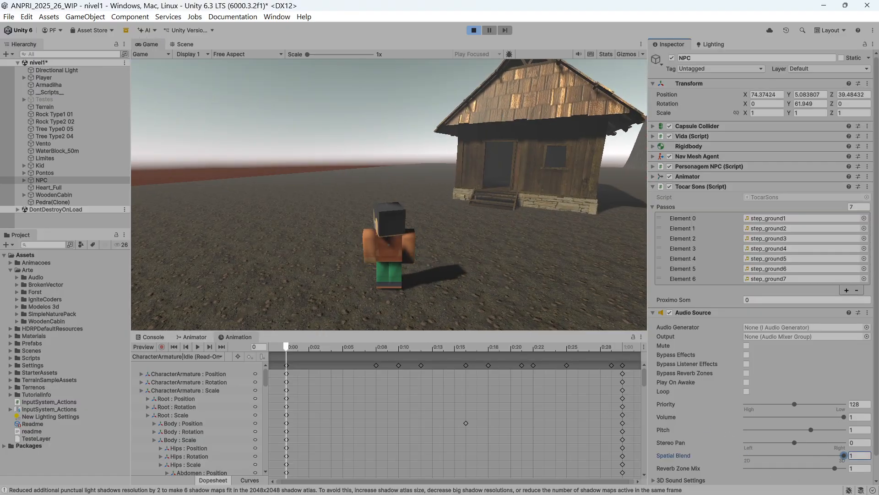
pyautogui.click(485, 269)
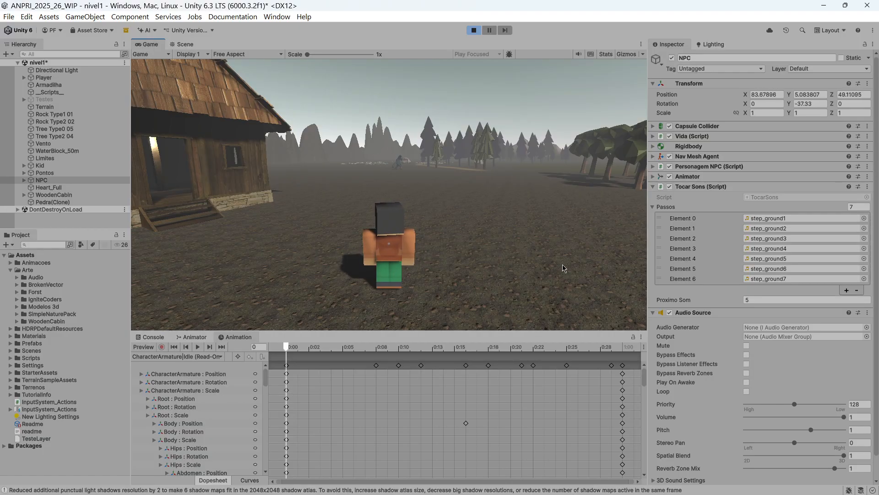
pyautogui.click(473, 31)
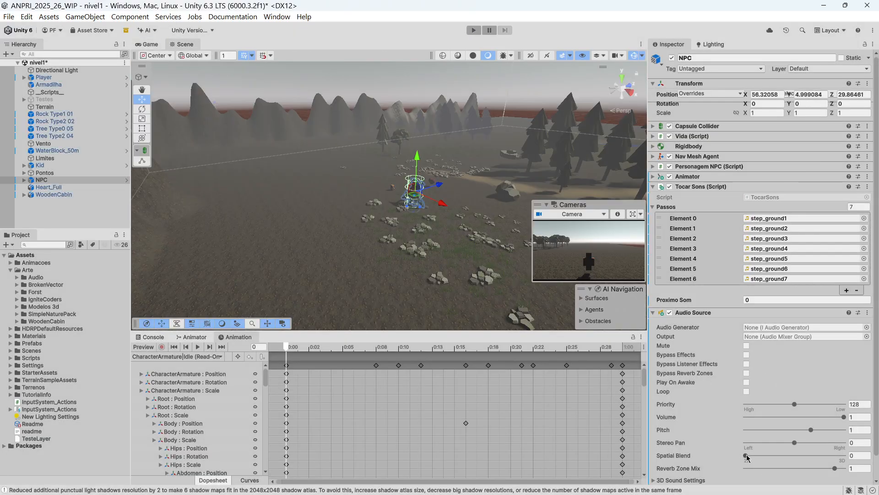
# Set the Spatial Blend of the NPC's Audio Source to 1 in edit mode
pyautogui.scroll(1, 747, 458)
pyautogui.moveTo(745, 478); pyautogui.dragTo(844, 479)
pyautogui.scroll(-2, 818, 416)
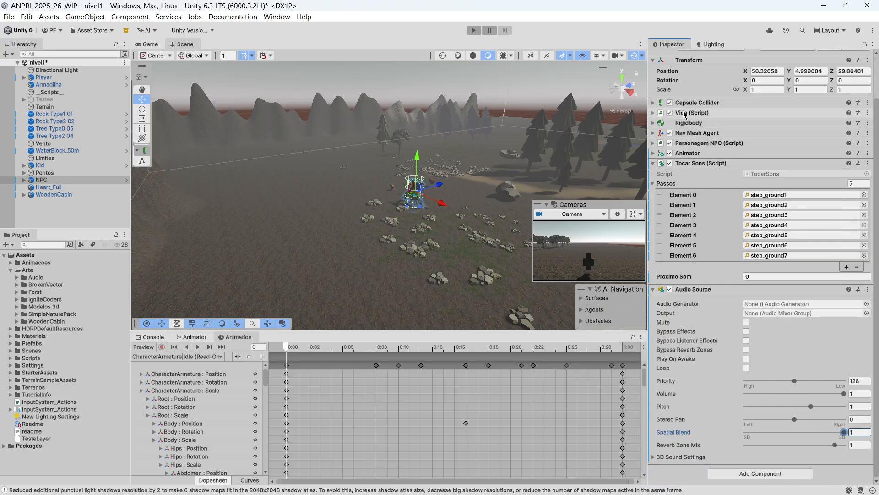
# Compare how the Start methods of the Vida and TocarSons scripts obtain the AudioSource in Visual Studio, and return to Unity
pyautogui.click(760, 113)
pyautogui.doubleClick(753, 124)
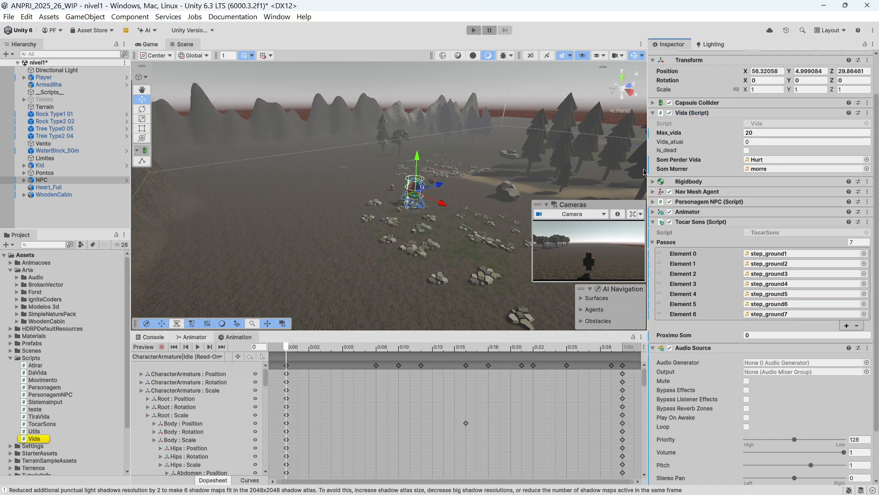
pyautogui.scroll(6, 326, 248)
pyautogui.scroll(-2, 196, 224)
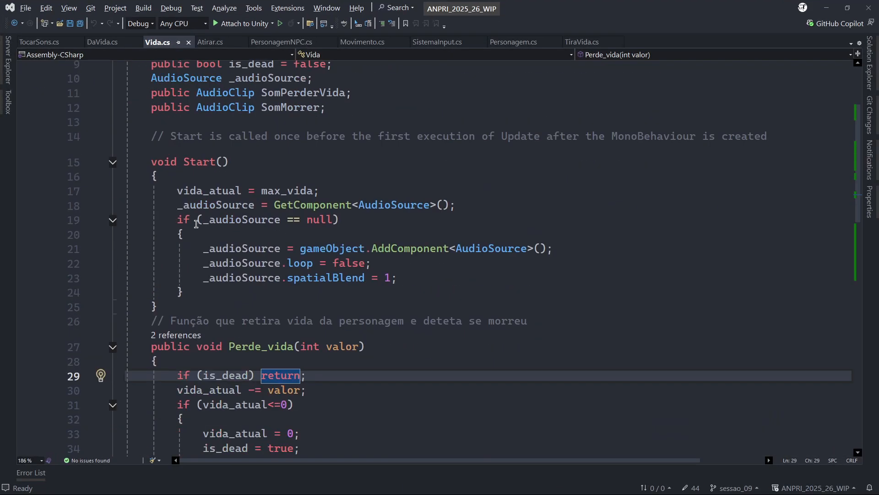
pyautogui.click(827, 8)
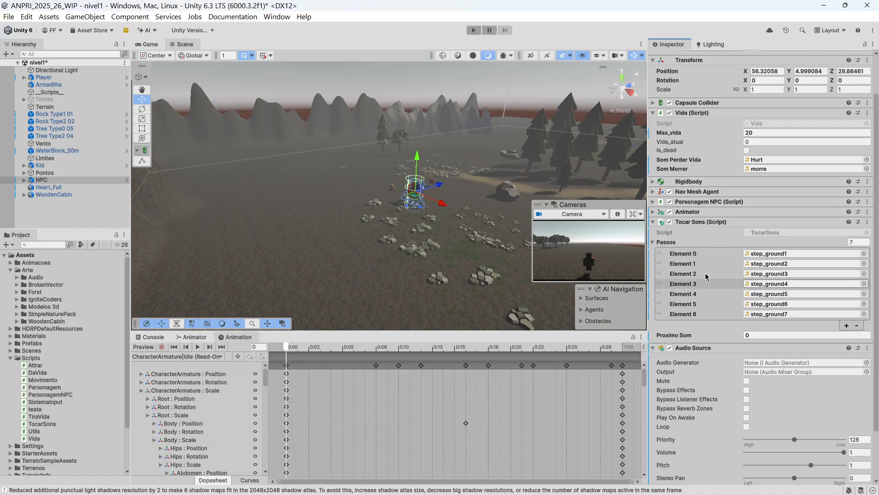
pyautogui.doubleClick(764, 233)
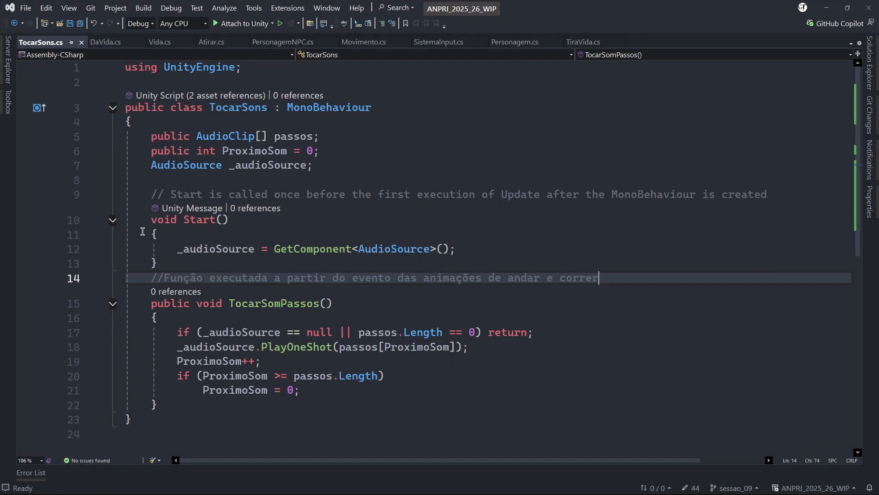
pyautogui.moveTo(150, 220); pyautogui.dragTo(161, 264)
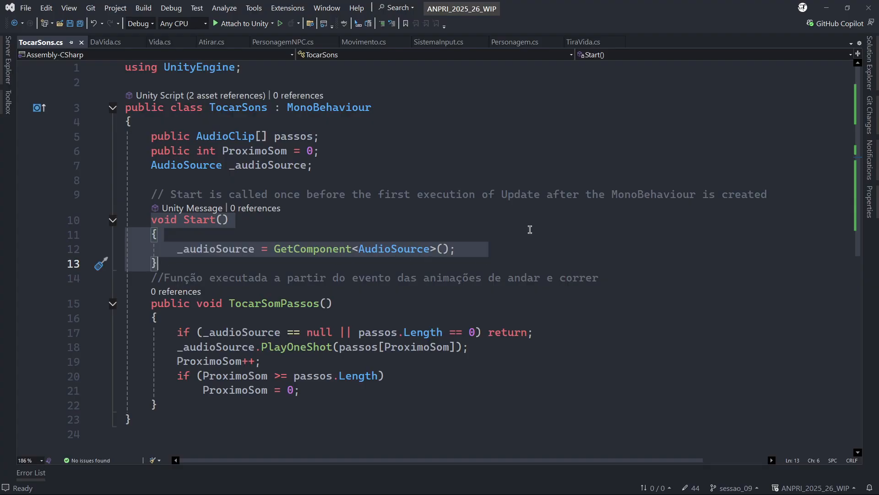
pyautogui.click(826, 8)
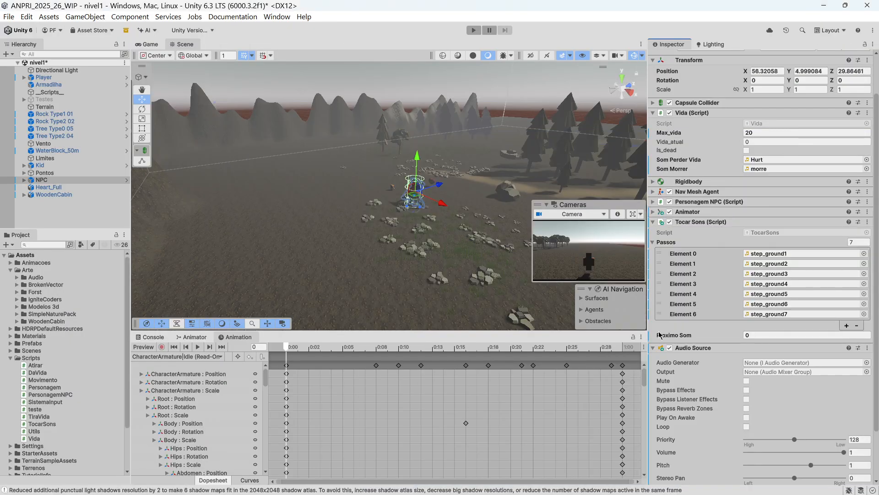
# Remove the Audio Source component from the NPC
pyautogui.scroll(-3, 687, 348)
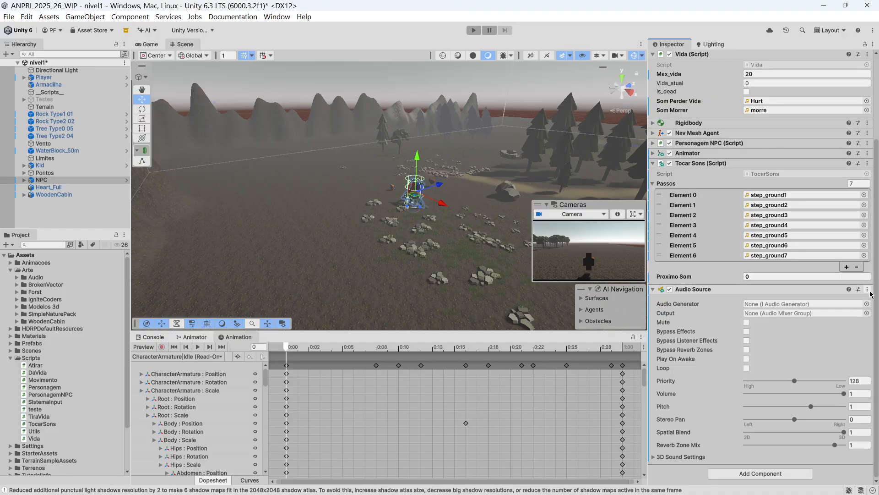
pyautogui.click(868, 289)
pyautogui.click(780, 330)
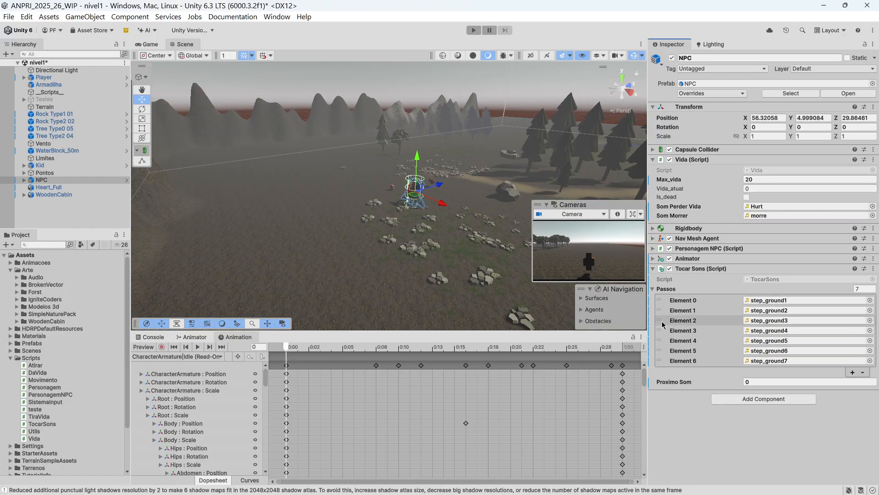
# Rename the Start method to Awake in Vida.cs in Visual Studio and save the script
pyautogui.doubleClick(754, 171)
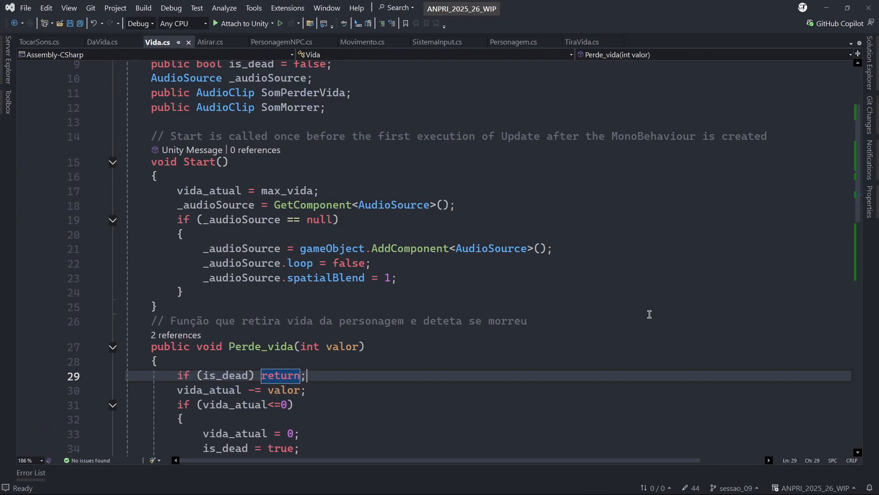
pyautogui.click(216, 163)
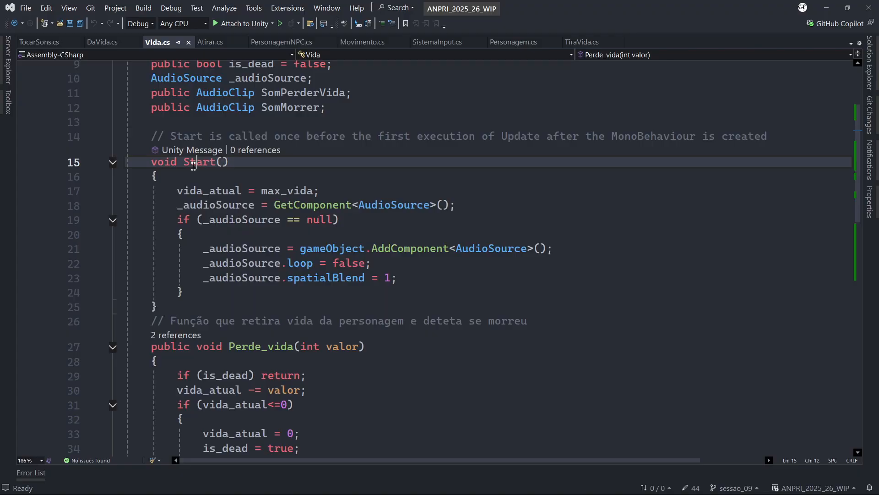
pyautogui.hotkey('ctrl', 'shift', 'Left')
pyautogui.write('Awake')
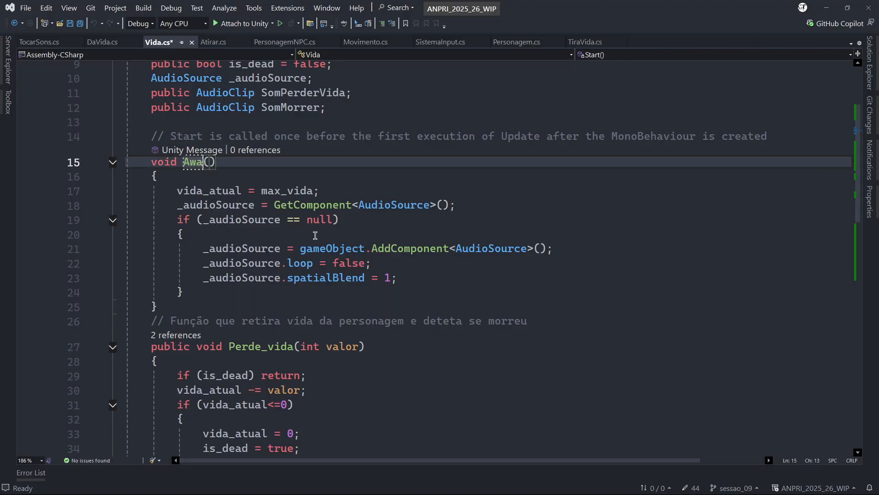
pyautogui.hotkey('ctrl', 's')
pyautogui.click(339, 165)
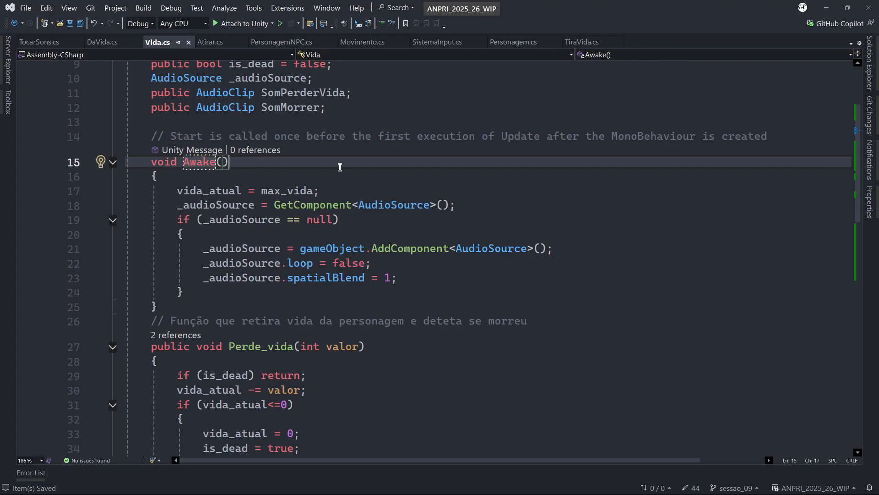
pyautogui.moveTo(151, 136); pyautogui.dragTo(341, 147)
pyautogui.click(319, 140)
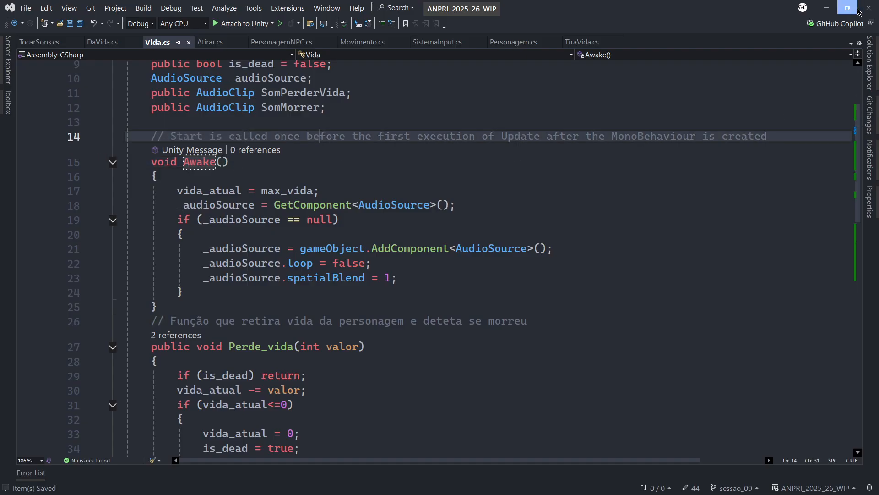
# Switch back to Unity, run the game to test the NPC's script-created Audio Source and footstep sounds, and stop the game
pyautogui.click(832, 10)
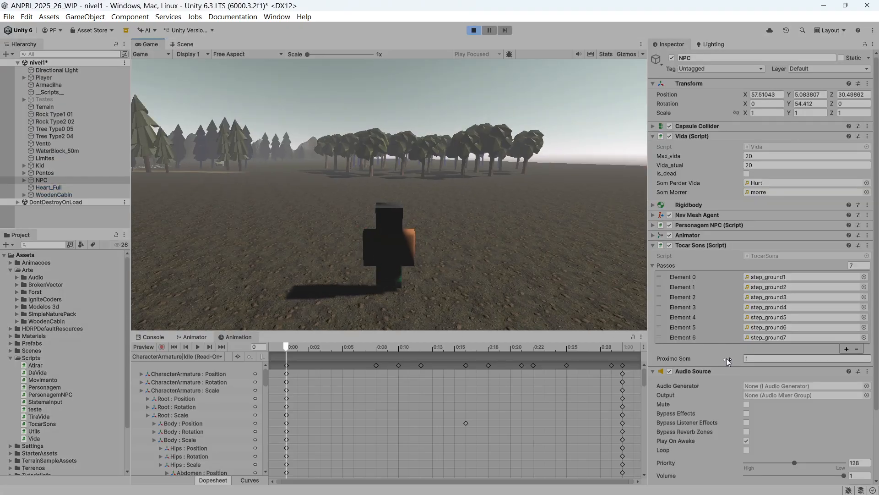
pyautogui.click(516, 273)
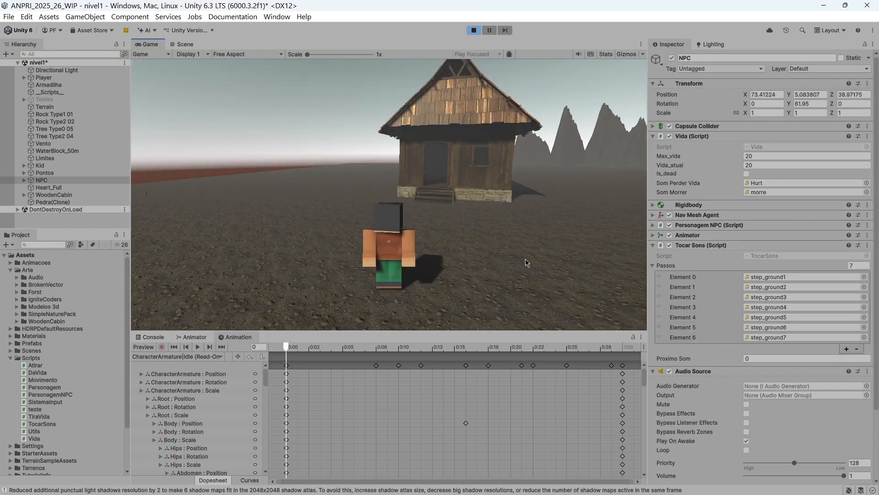
pyautogui.click(475, 31)
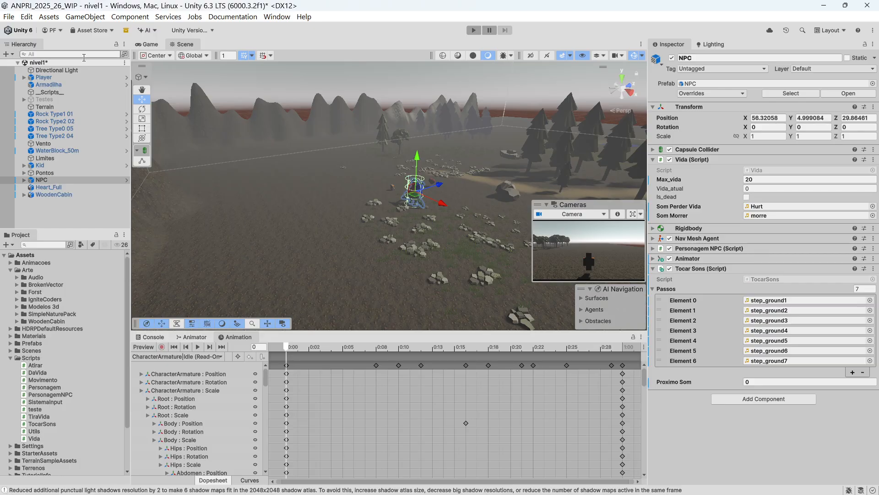
# Add the Vida script to the project's Script Execution Order and place it before Default Time, directly after Cinemachine.CinemachinePixelPerfect
pyautogui.click(23, 17)
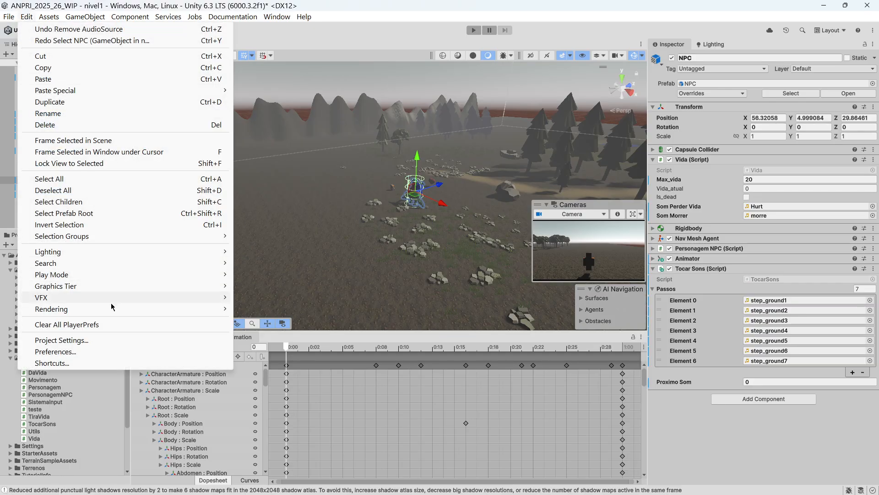
pyautogui.click(81, 344)
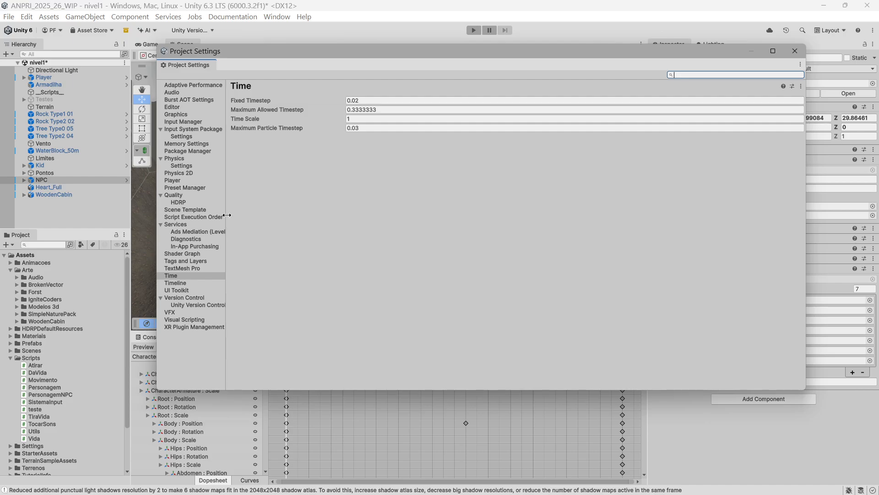
pyautogui.moveTo(227, 215); pyautogui.dragTo(250, 218)
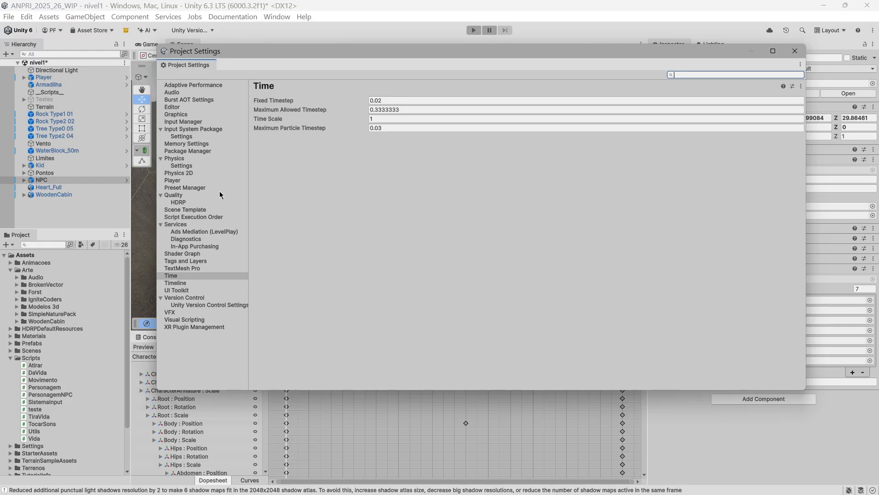
pyautogui.click(220, 219)
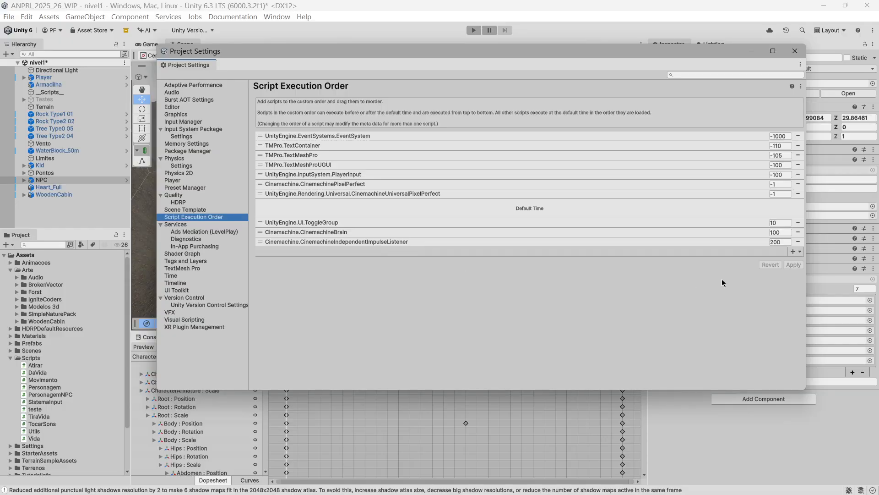
pyautogui.click(795, 254)
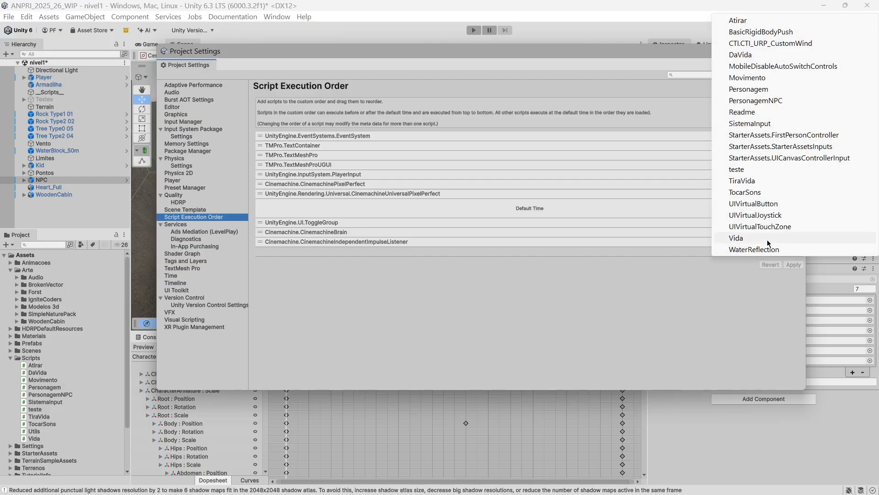
pyautogui.click(736, 238)
pyautogui.moveTo(262, 252); pyautogui.dragTo(267, 207)
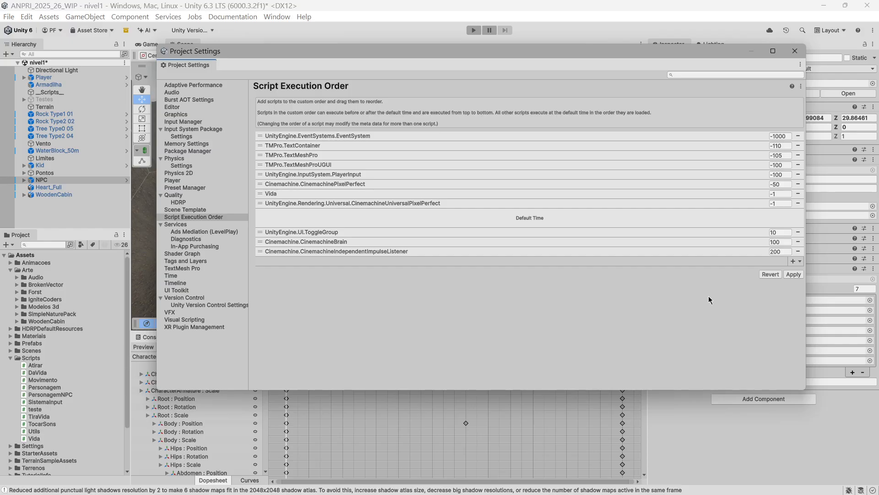
# Remove Vida from the custom Script Execution Order, discard the unapplied order changes, and save the nivel1 scene
pyautogui.click(797, 194)
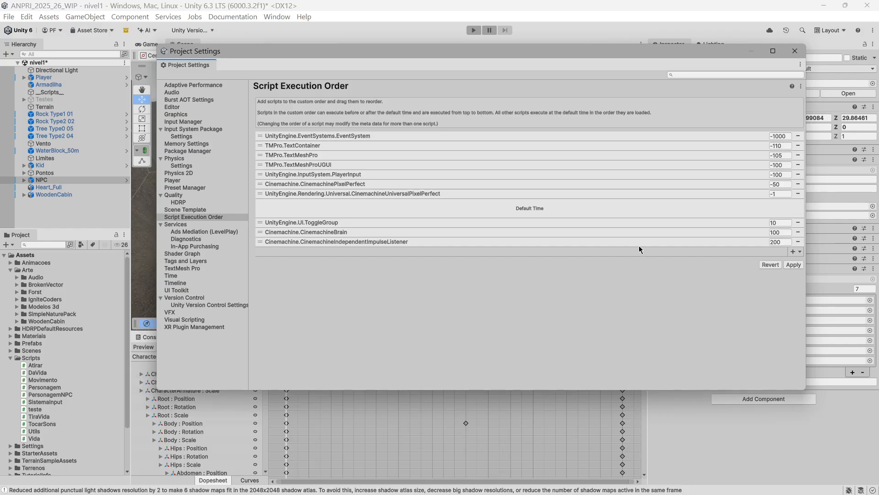
pyautogui.click(788, 58)
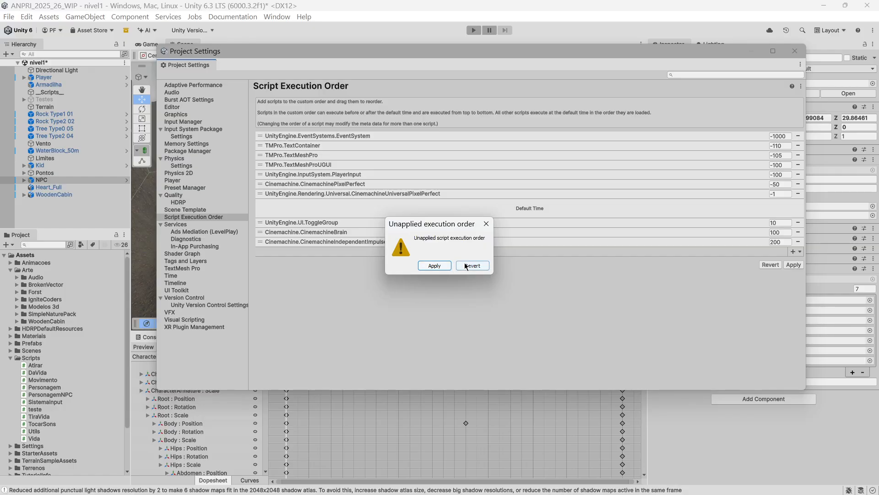
pyautogui.click(466, 270)
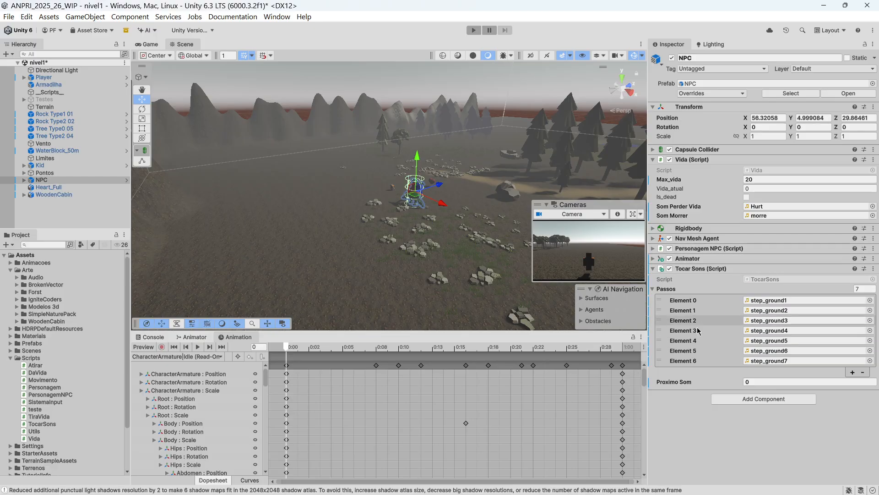
pyautogui.click(9, 16)
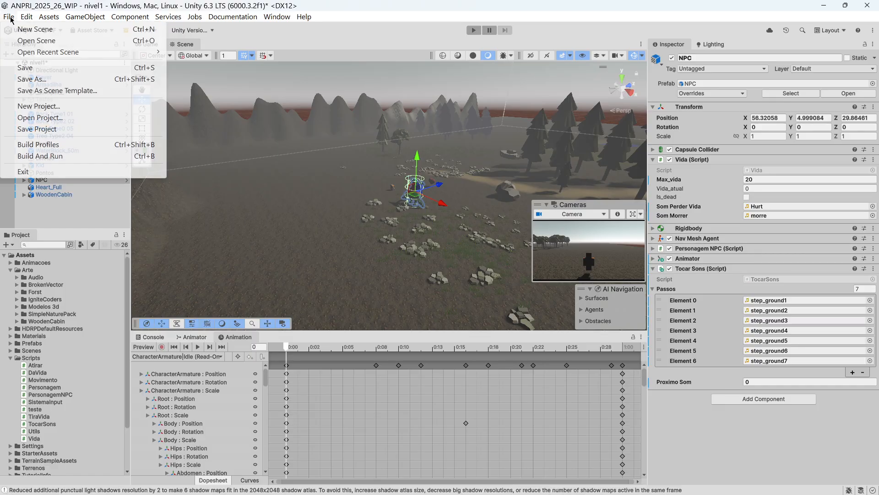
pyautogui.click(27, 67)
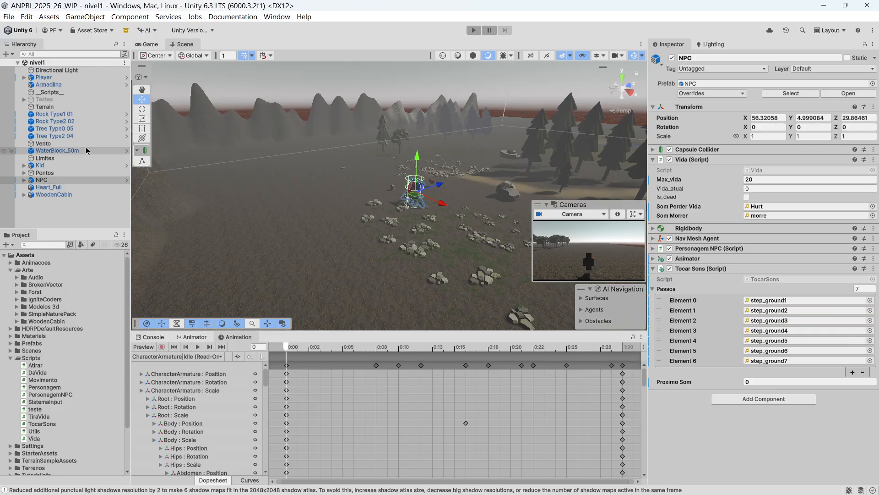
# Examine the Player's Audio Source settings, including Play On Awake and Spatial Blend, alongside its Tocar Sons component
pyautogui.click(43, 77)
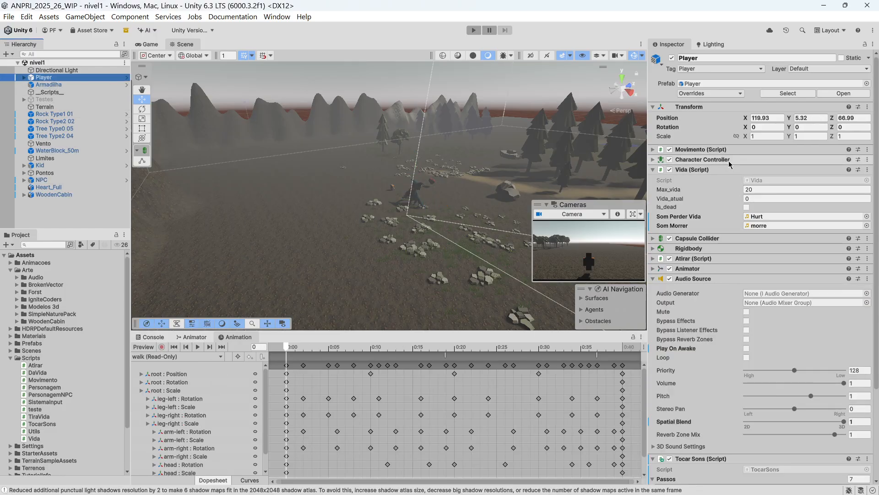
pyautogui.scroll(-3, 723, 202)
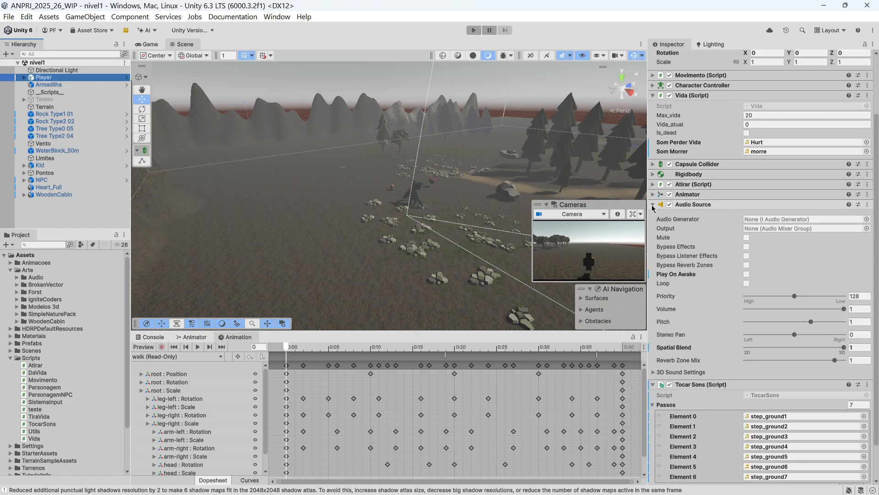
pyautogui.click(653, 205)
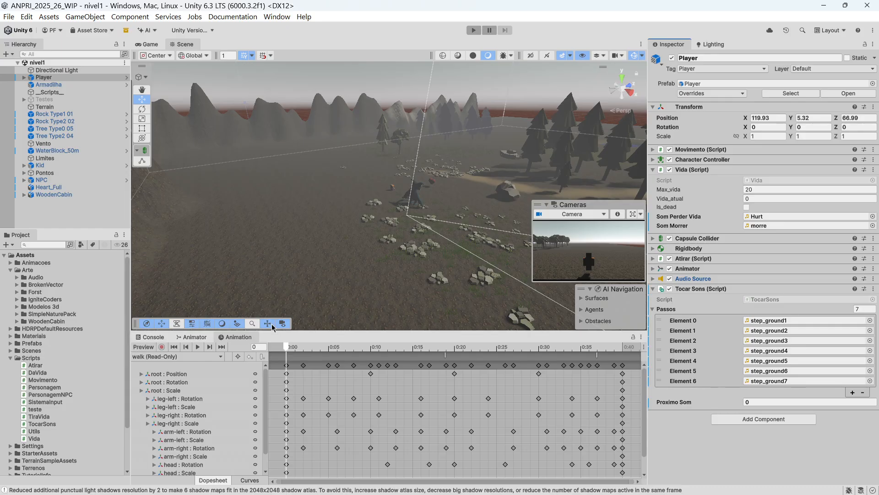
pyautogui.moveTo(298, 271); pyautogui.dragTo(404, 248, button='right')
pyautogui.moveTo(306, 234); pyautogui.dragTo(352, 234, button='middle')
pyautogui.moveTo(276, 236); pyautogui.dragTo(404, 261, button='right')
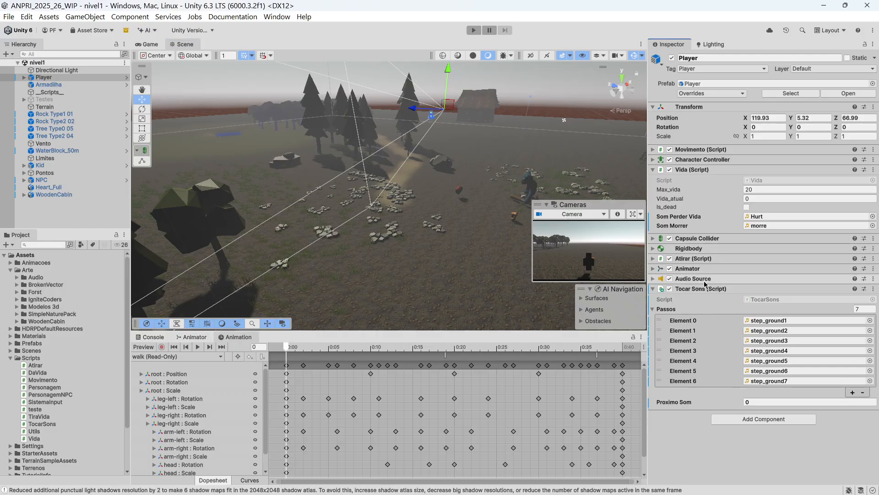
pyautogui.click(660, 279)
pyautogui.scroll(-4, 779, 311)
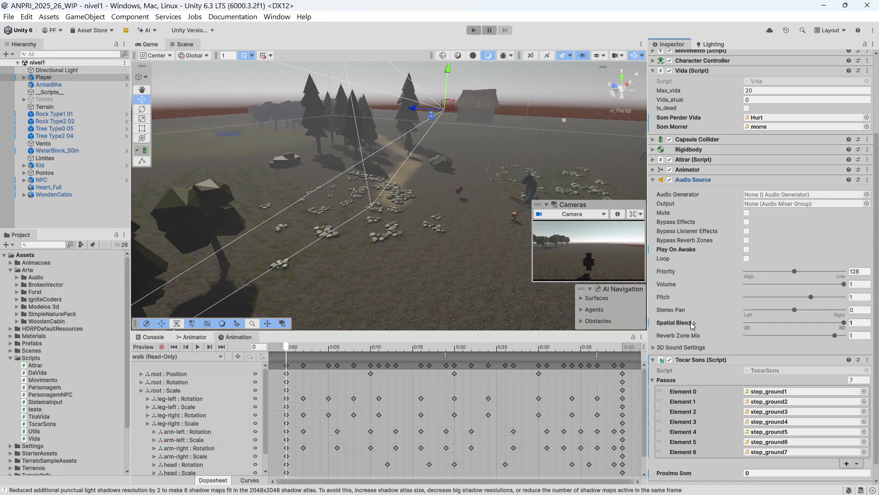
# Look around the level's terrain from several angles, covering the trees, the rocks and the NPC's surroundings
pyautogui.moveTo(488, 241); pyautogui.dragTo(420, 248, button='right')
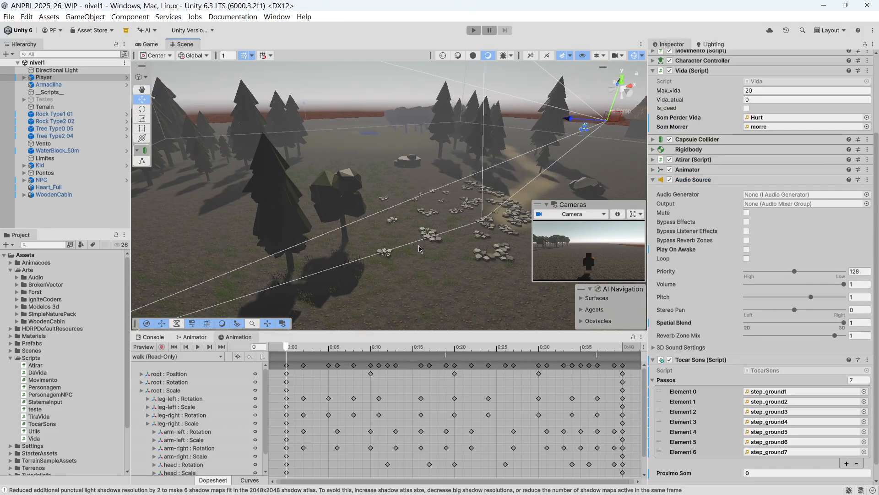
pyautogui.scroll(3, 418, 245)
pyautogui.moveTo(404, 249); pyautogui.dragTo(385, 254, button='middle')
pyautogui.moveTo(452, 224); pyautogui.dragTo(386, 225, button='right')
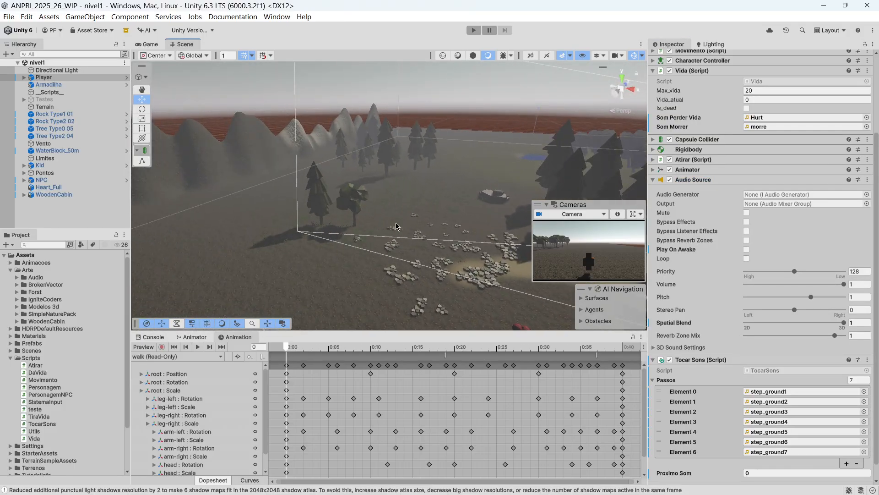
pyautogui.moveTo(442, 229); pyautogui.dragTo(417, 232, button='right')
pyautogui.press('w')
pyautogui.moveTo(350, 226); pyautogui.dragTo(364, 219, button='right')
pyautogui.scroll(-4, 364, 217)
pyautogui.scroll(2, 407, 228)
pyautogui.moveTo(432, 232); pyautogui.dragTo(321, 235, button='right')
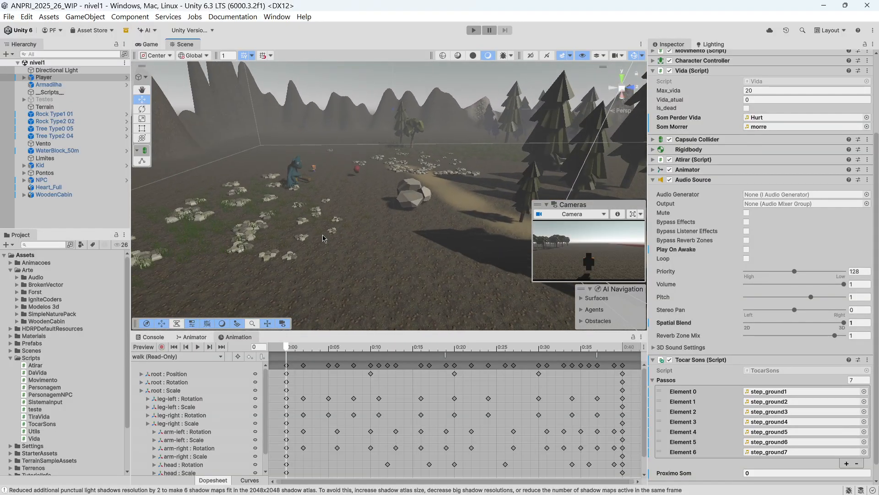